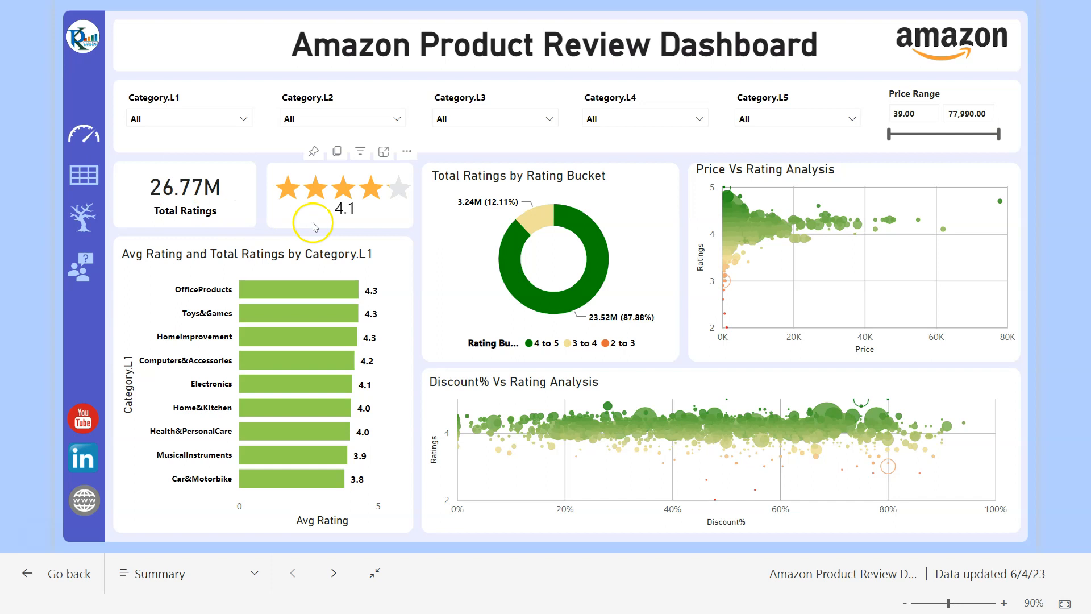
- Drill the rating bar chart into Electronics, then into Cameras&Photography subcategories
mouse_move(370, 221)
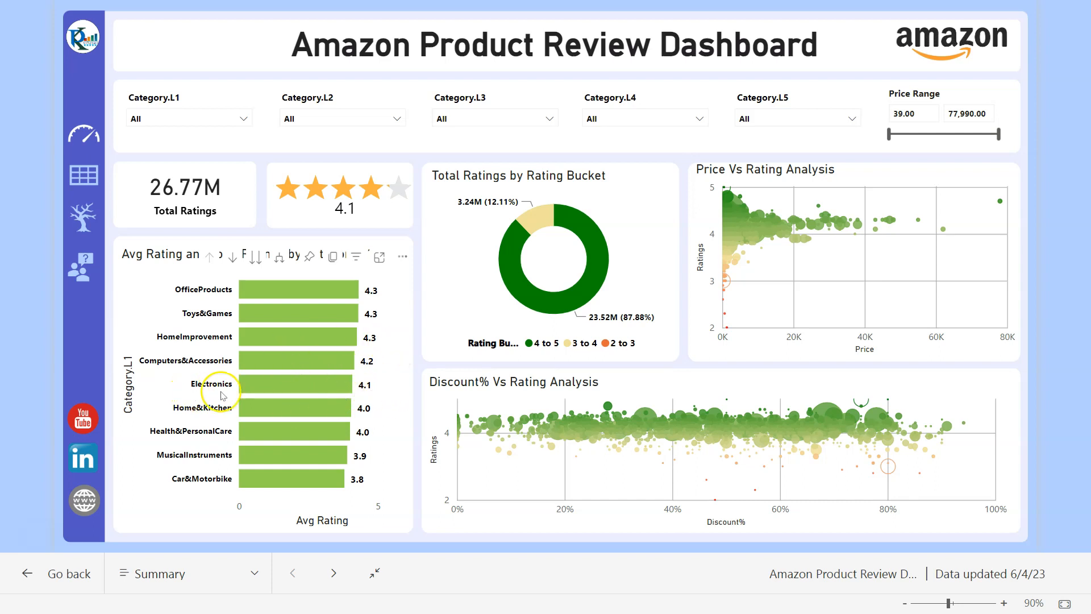
right_click(300, 383)
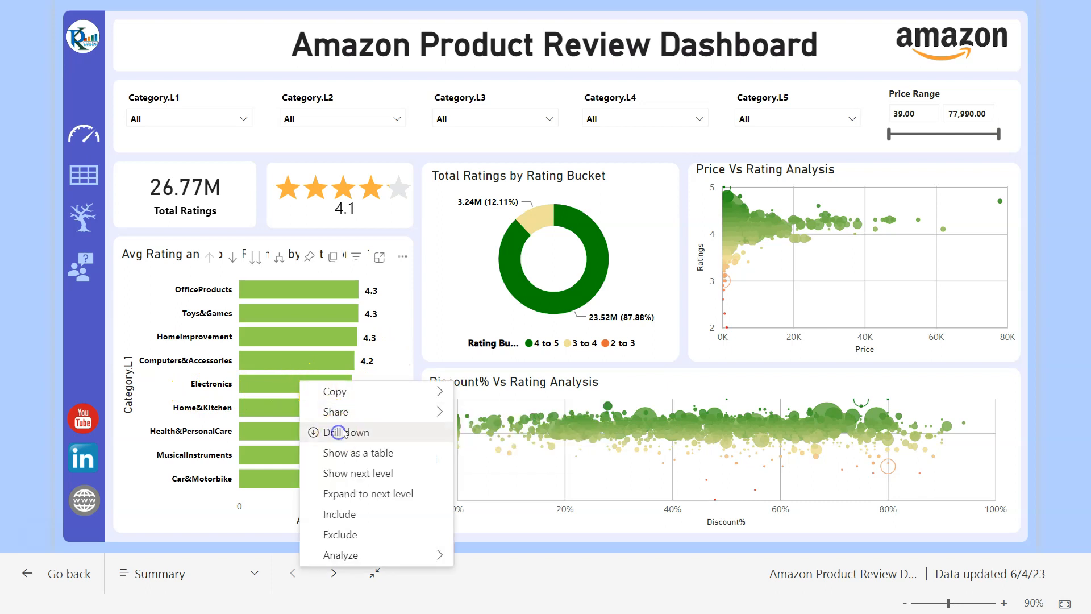
left_click(389, 433)
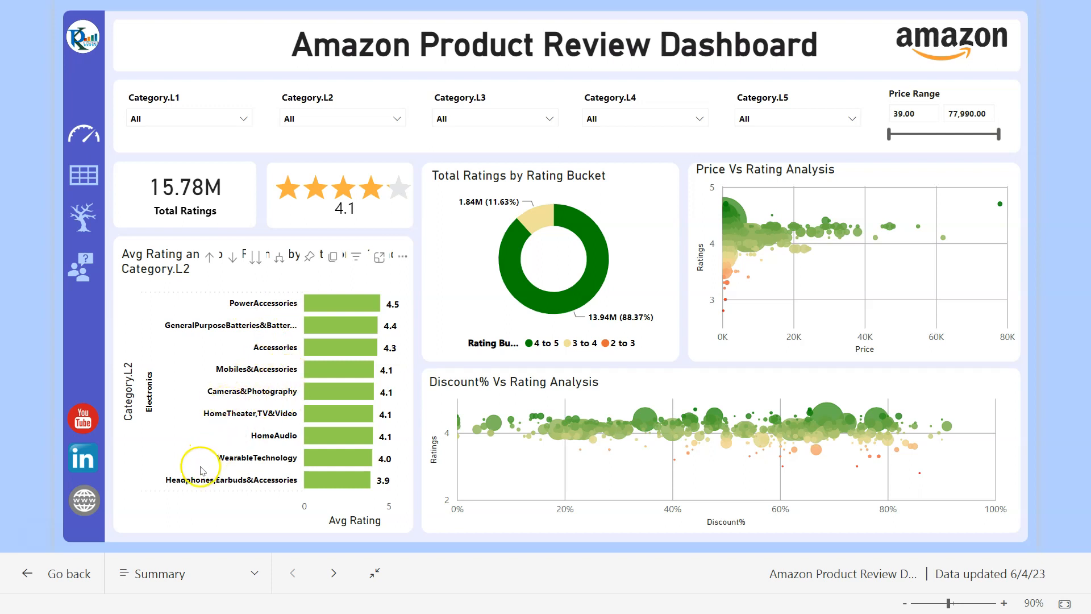
right_click(344, 392)
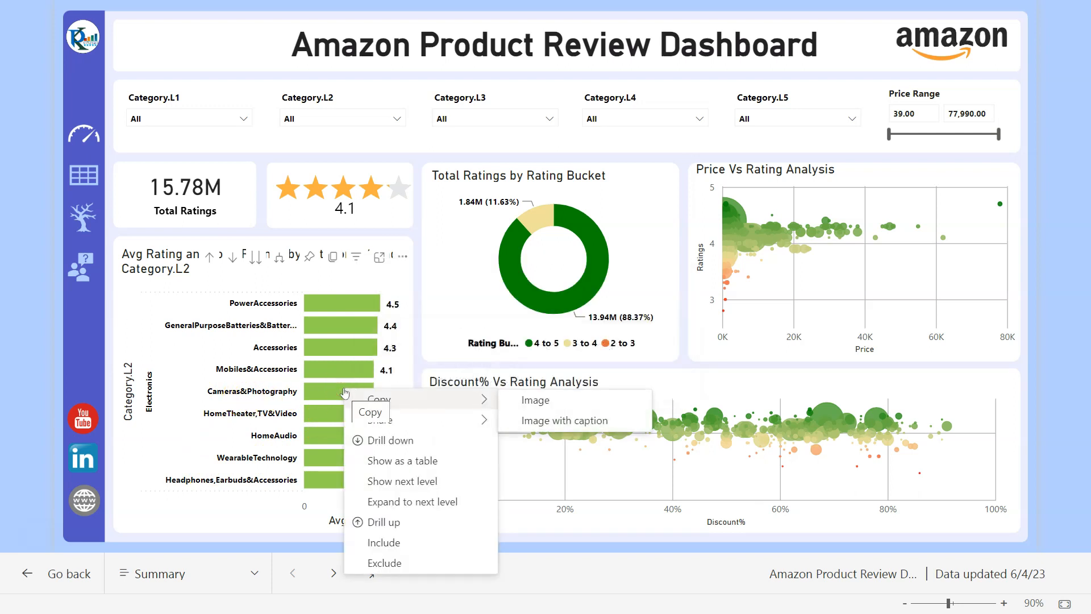
left_click(384, 440)
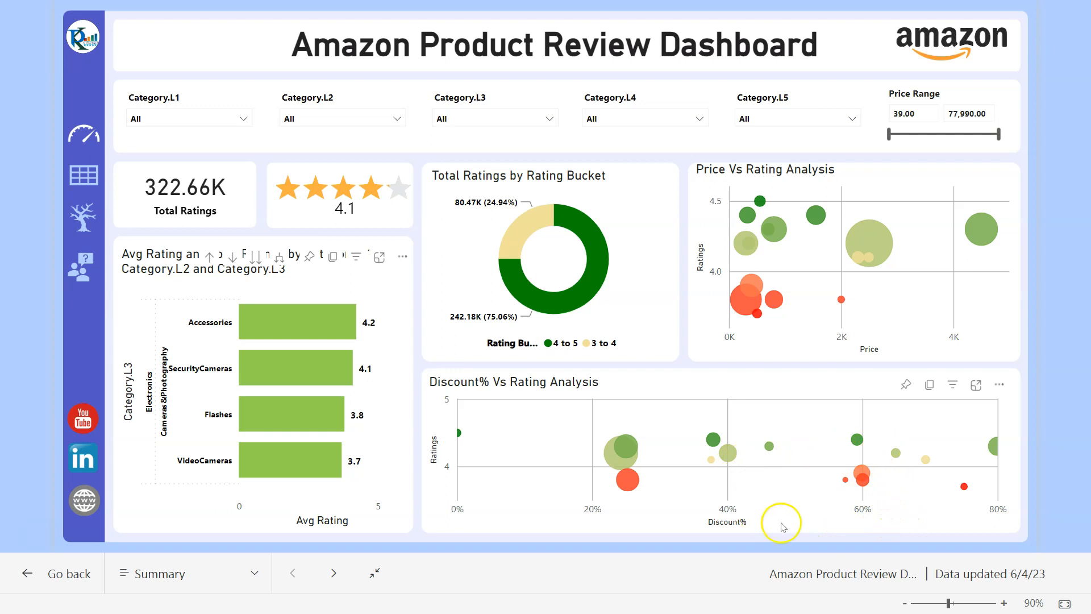
- Cross-filter the page to VideoCameras, check bubble tooltips, then filter to Accessories (157.48K ratings, 4.2 average)
mouse_move(865, 485)
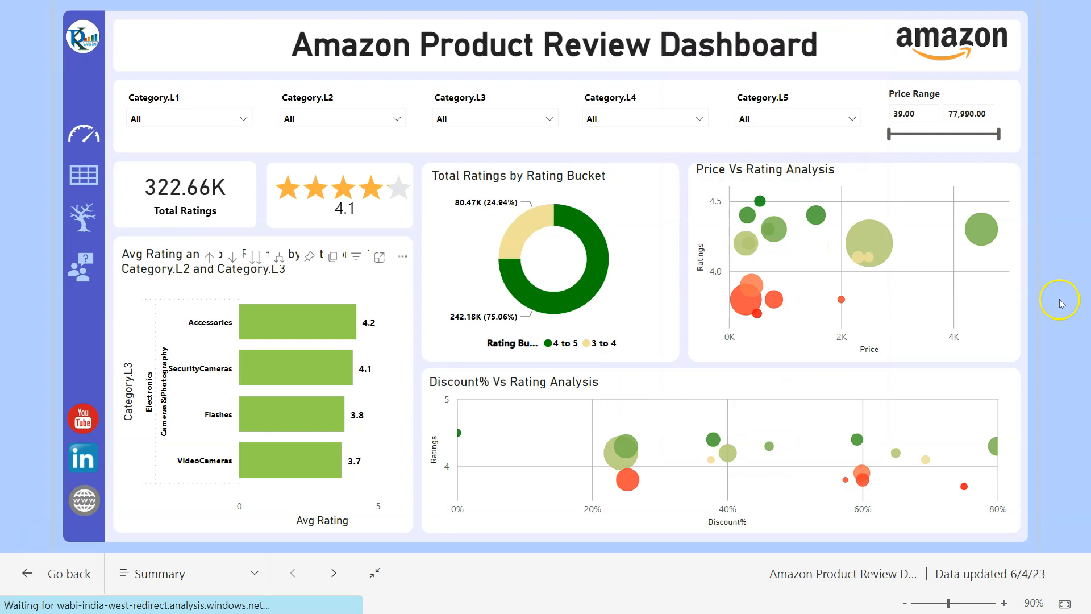
mouse_move(981, 229)
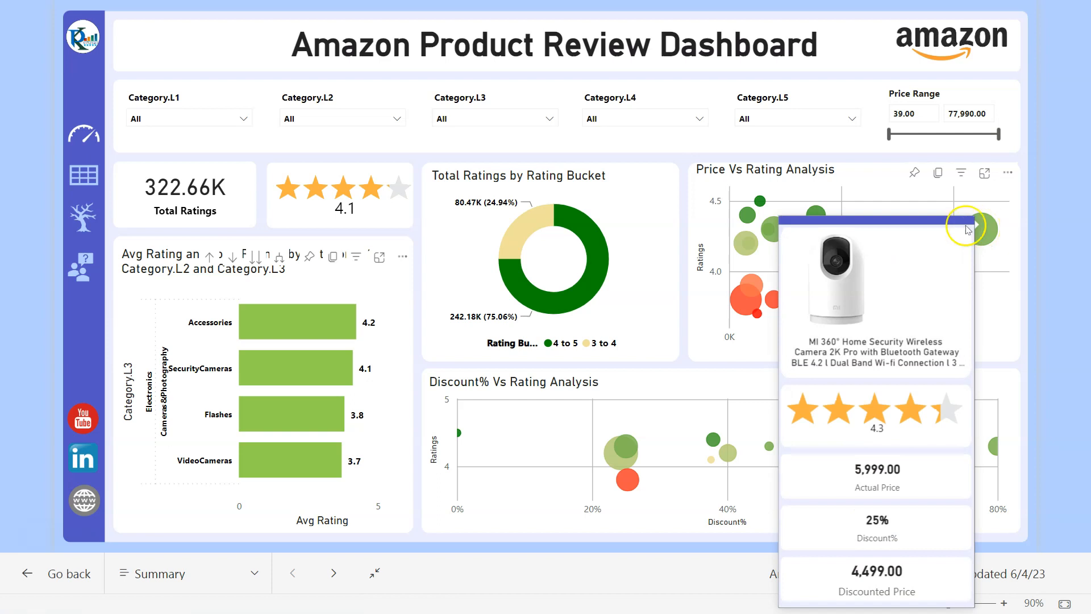
left_click(298, 462)
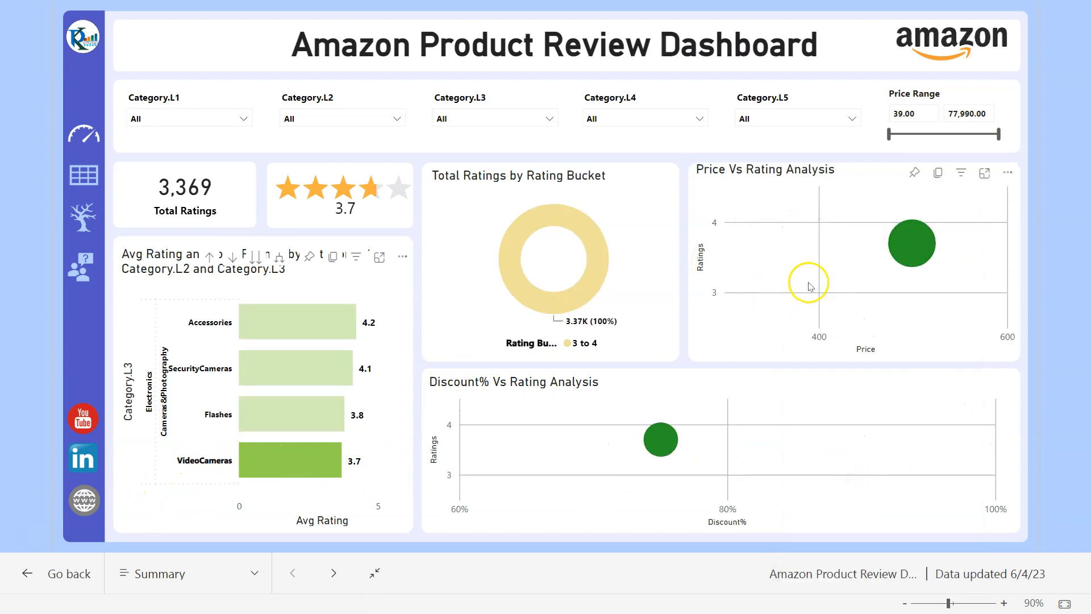
mouse_move(905, 248)
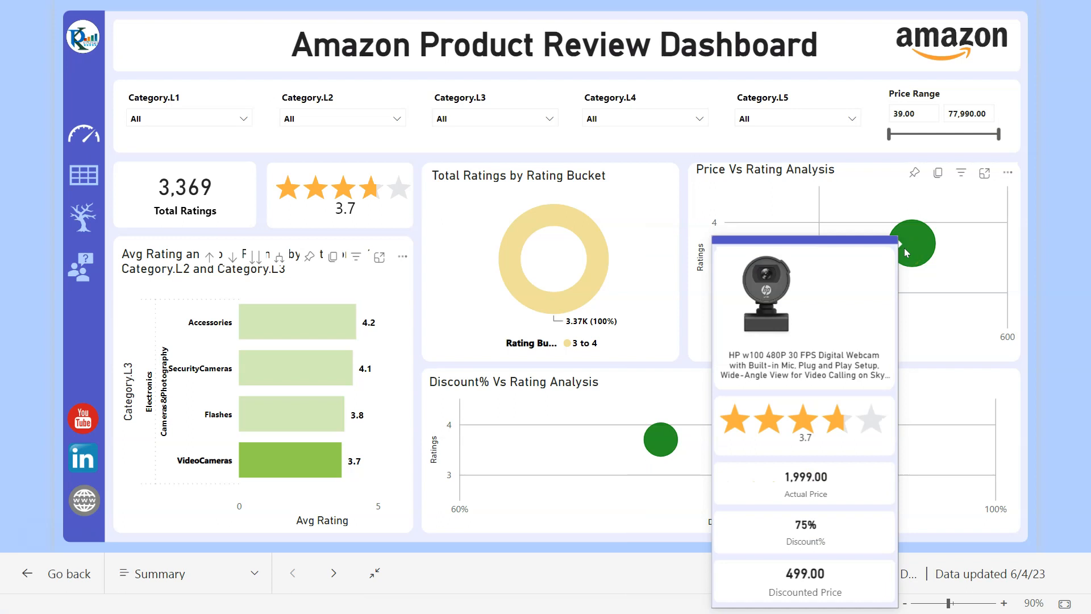
left_click(298, 316)
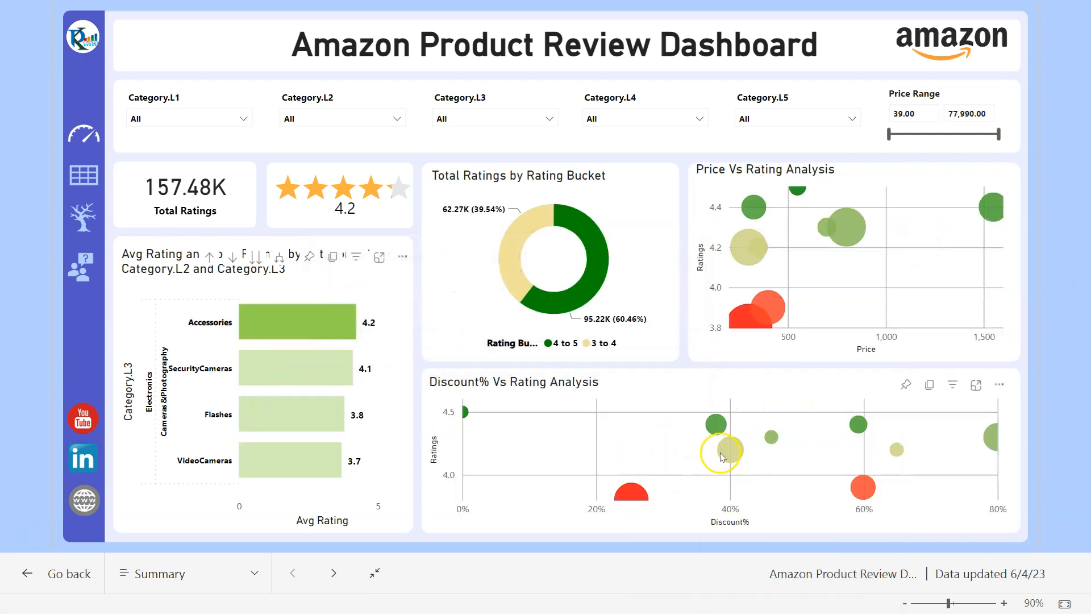
mouse_move(728, 453)
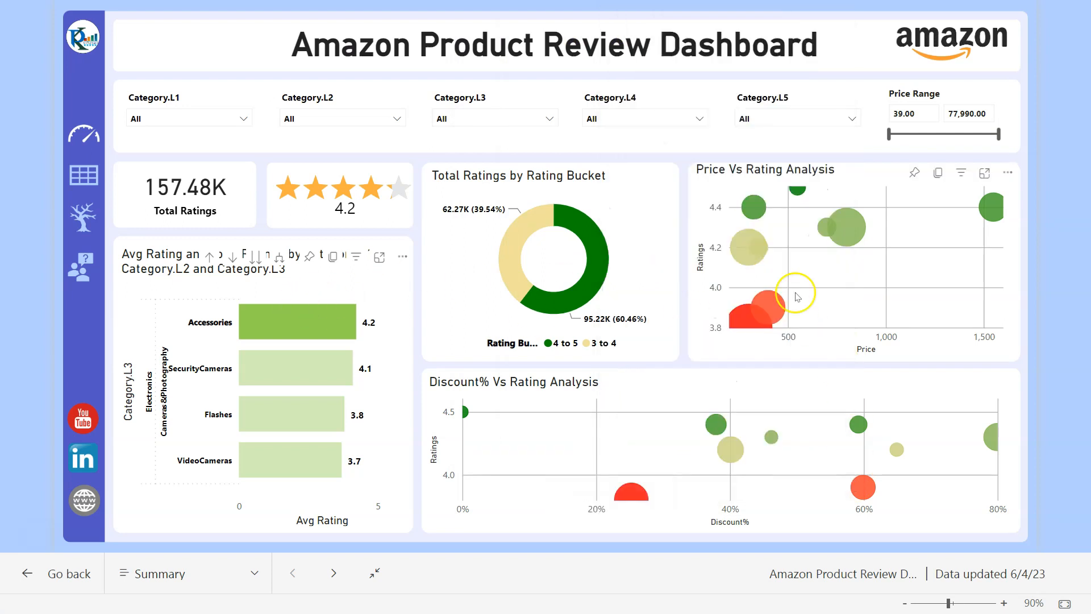
mouse_move(855, 230)
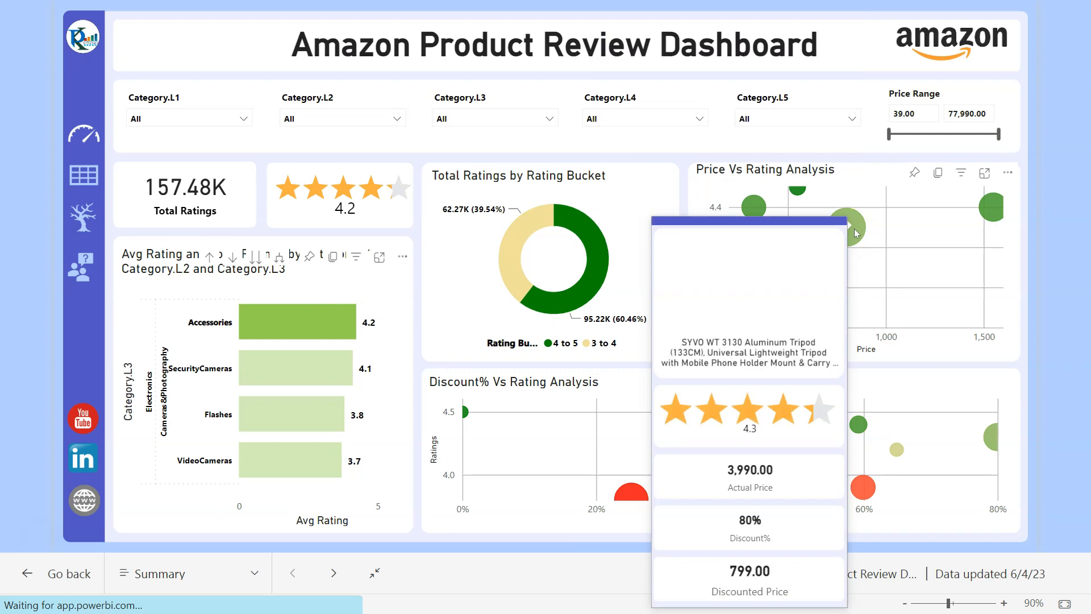
- Drill through the SYVO tripod bubble to Product Details, then return to the summary dashboard
right_click(855, 229)
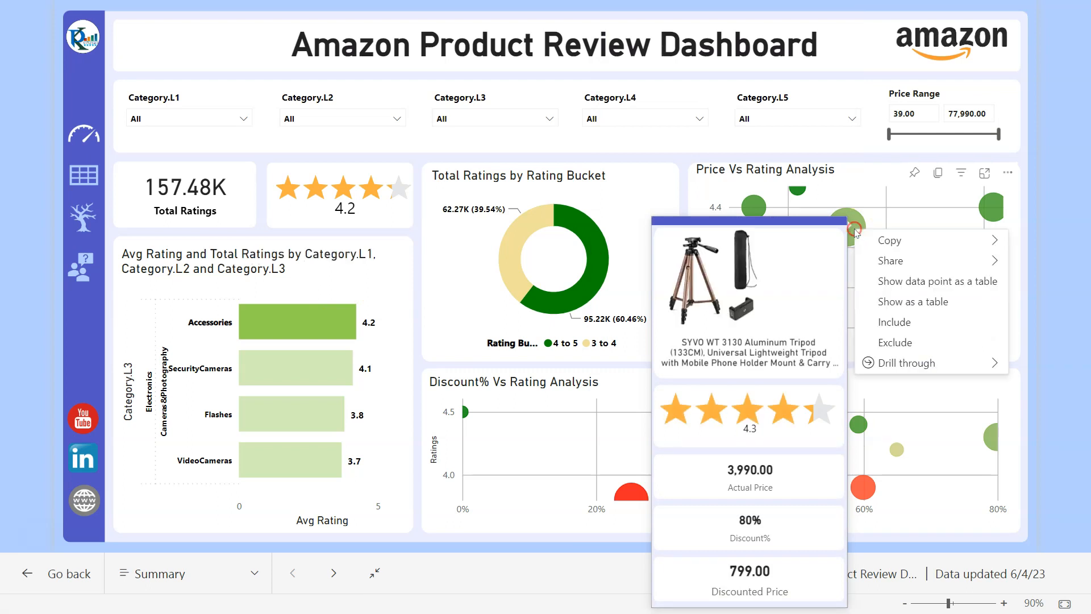
mouse_move(906, 360)
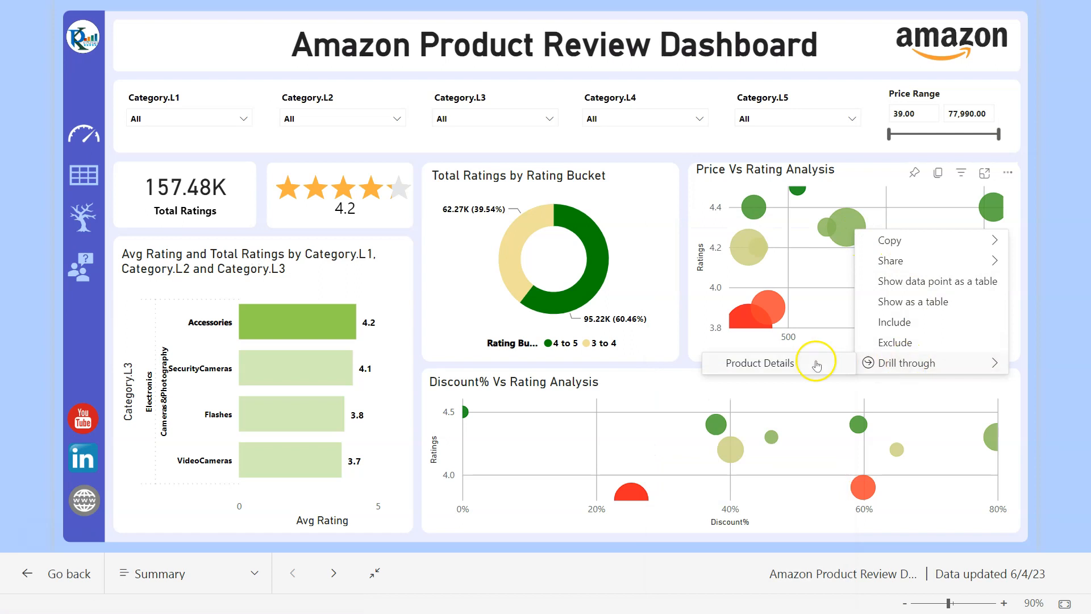
left_click(767, 367)
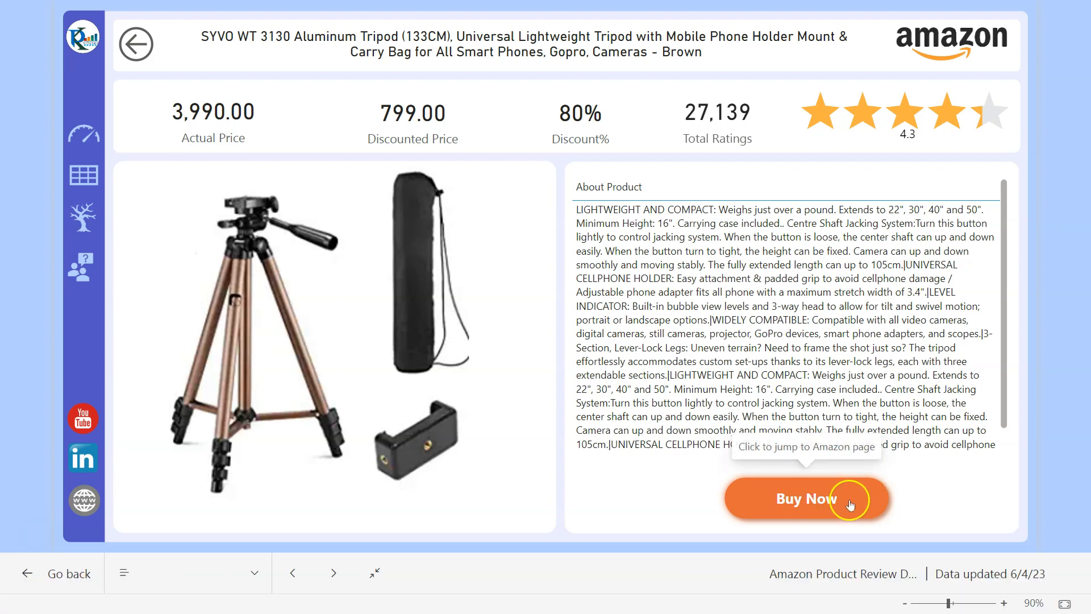
left_click(141, 42)
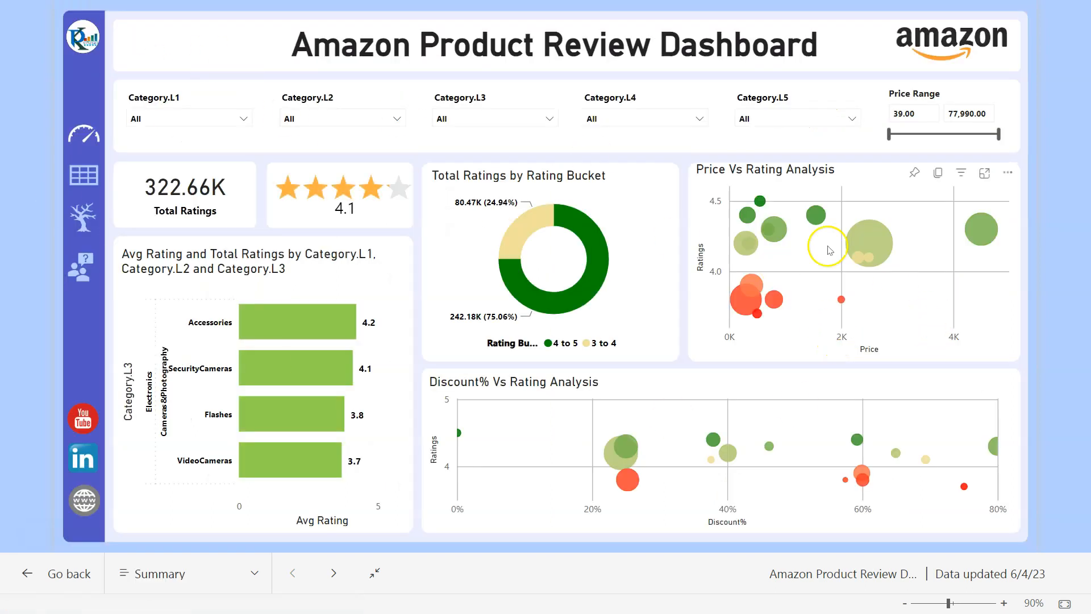
- Drill the rating chart back up and slice Category.L3 to SmartWatches (1.64M ratings, 4.0 average)
left_click(211, 257)
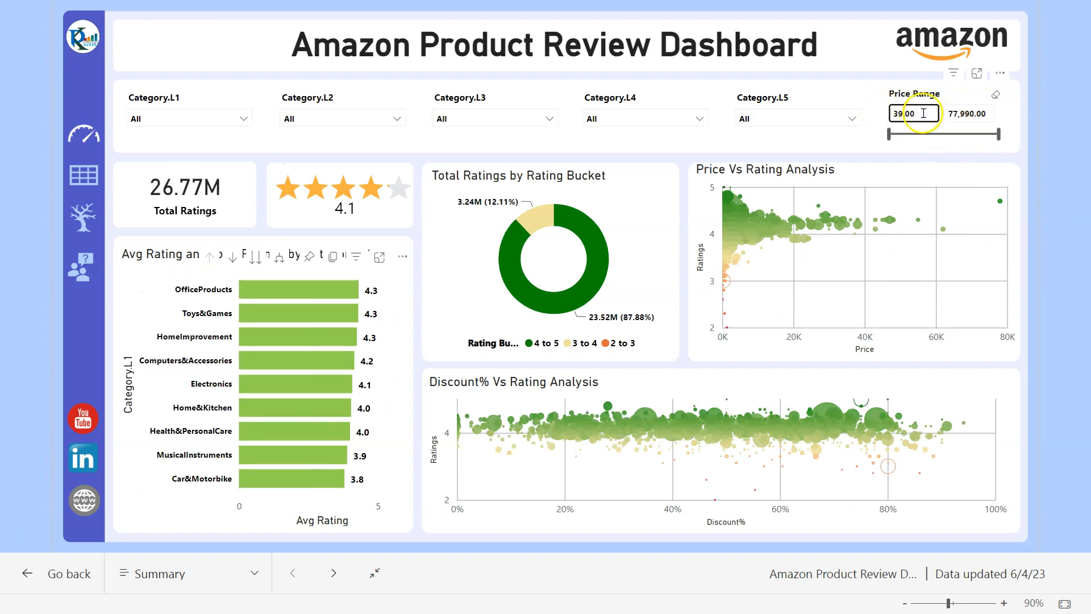
left_click(471, 117)
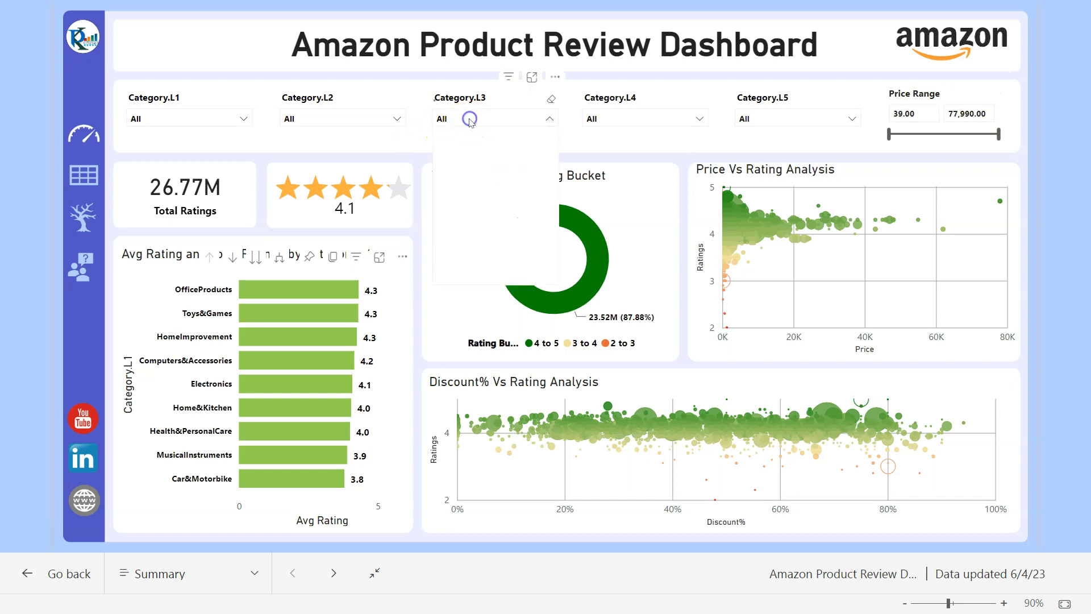
left_click(492, 118)
left_click(492, 119)
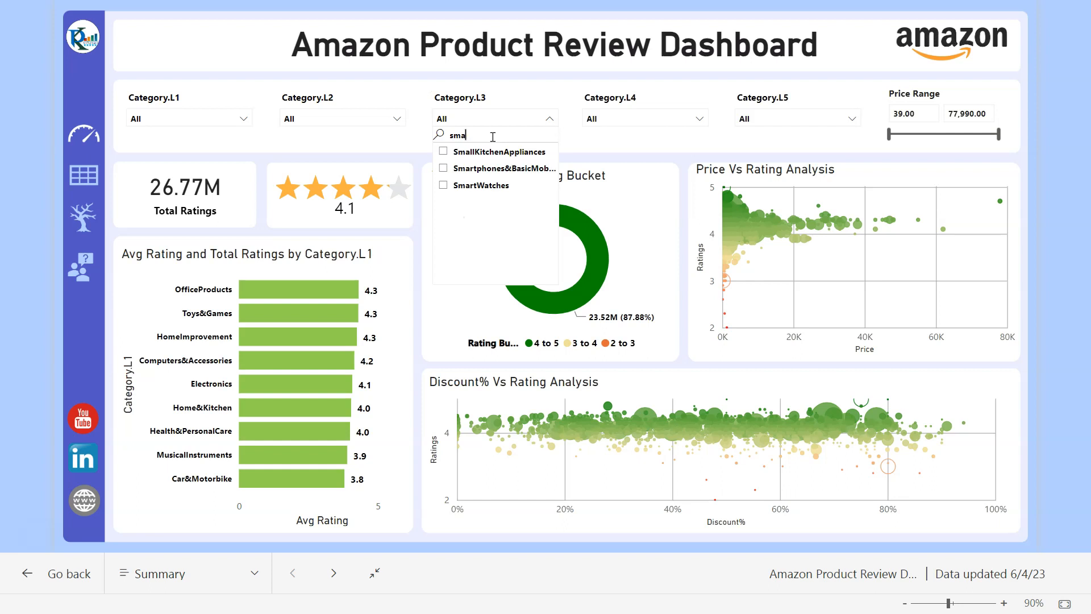
left_click(482, 185)
left_click(1037, 205)
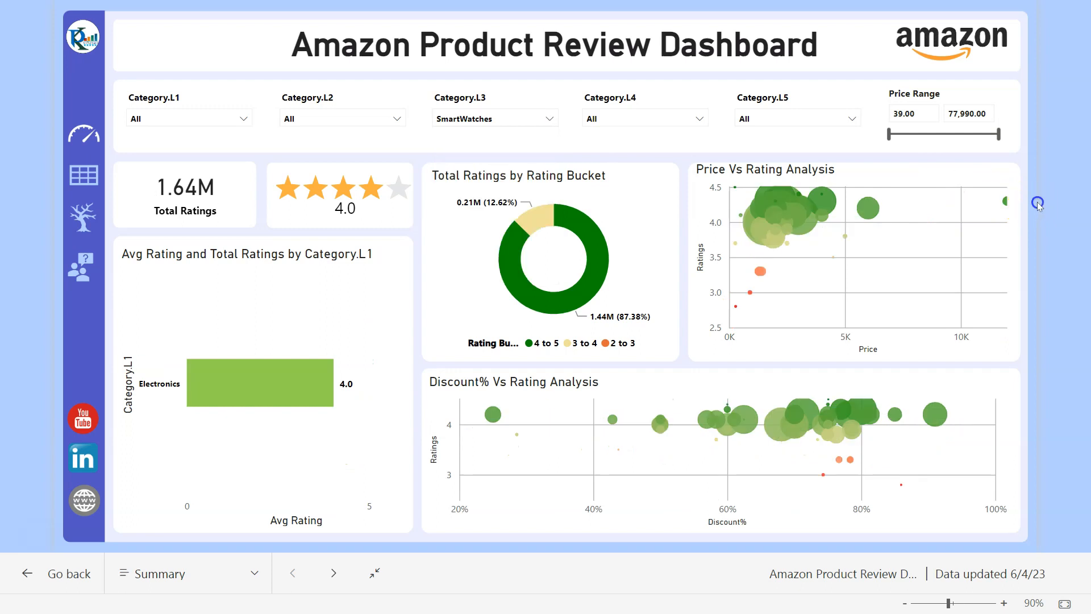
left_click(977, 208)
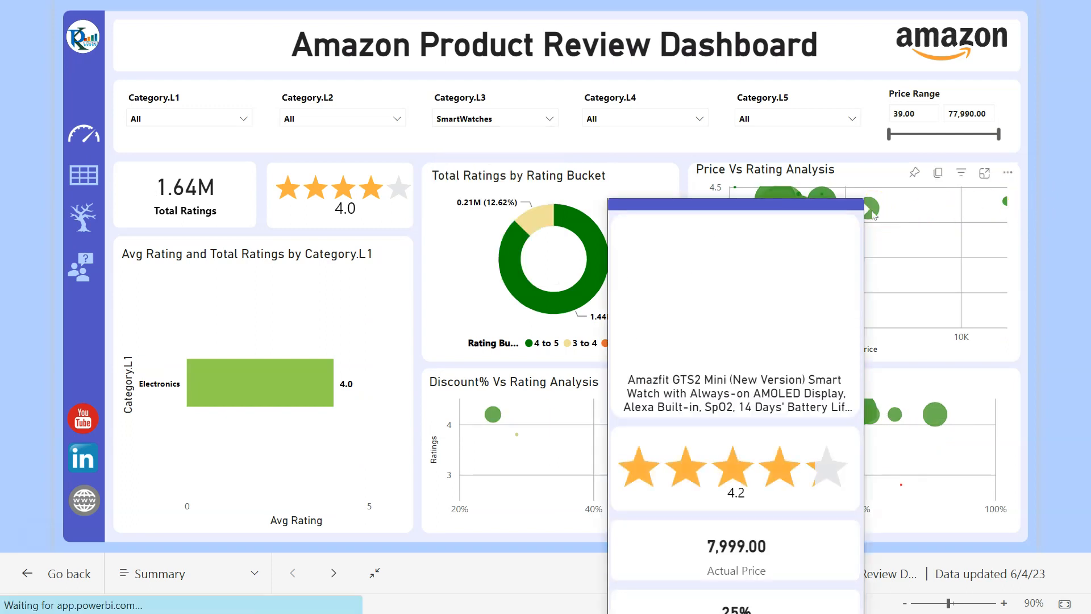
- Drill through the smartwatch bubble to the Amazfit GTS2 Mini product details page
right_click(874, 213)
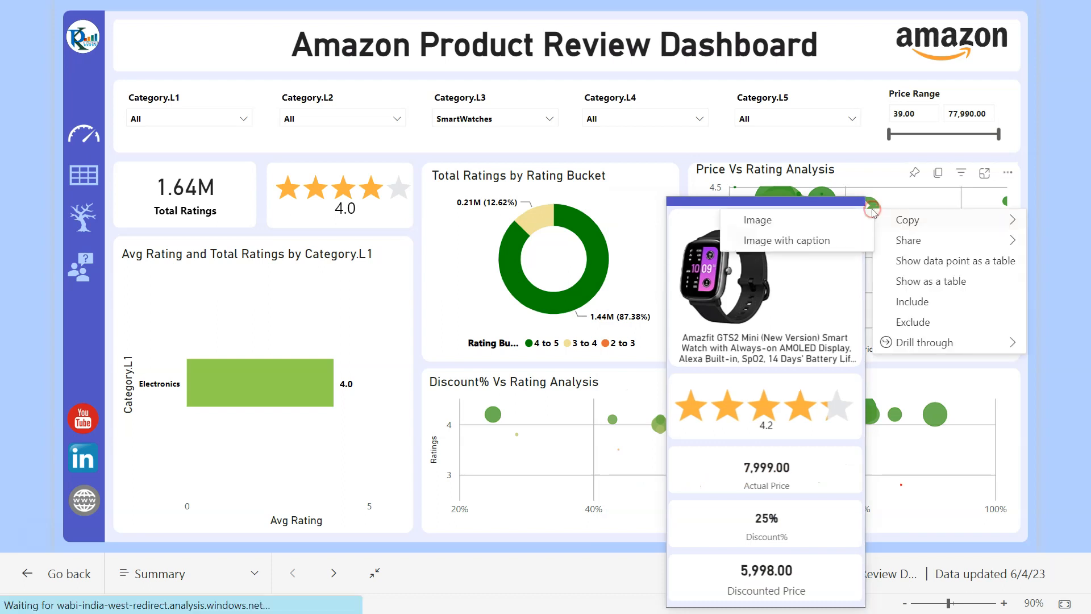
left_click(908, 223)
left_click(944, 342)
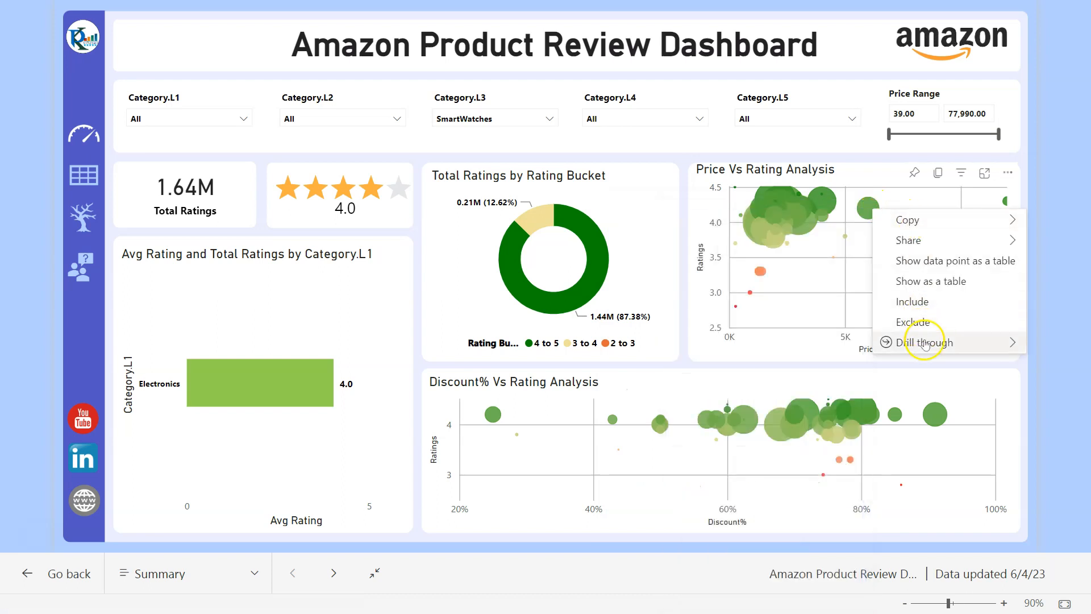
left_click(811, 343)
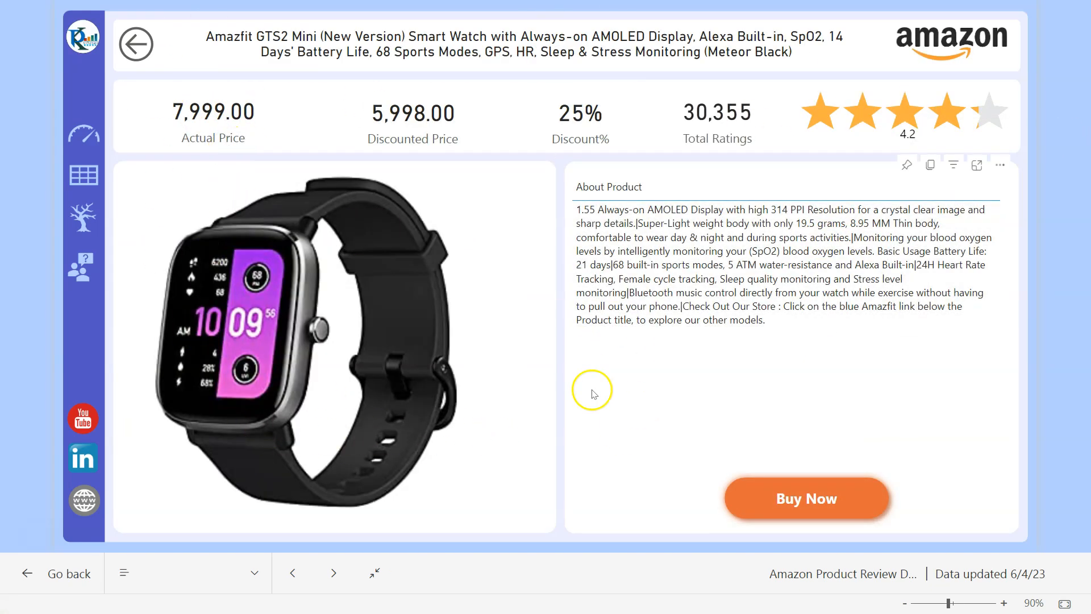
- Open the Amazfit GTS2 Mini's Amazon.in listing (₹5,999, 4.1 stars) and scroll through it
left_click(802, 500)
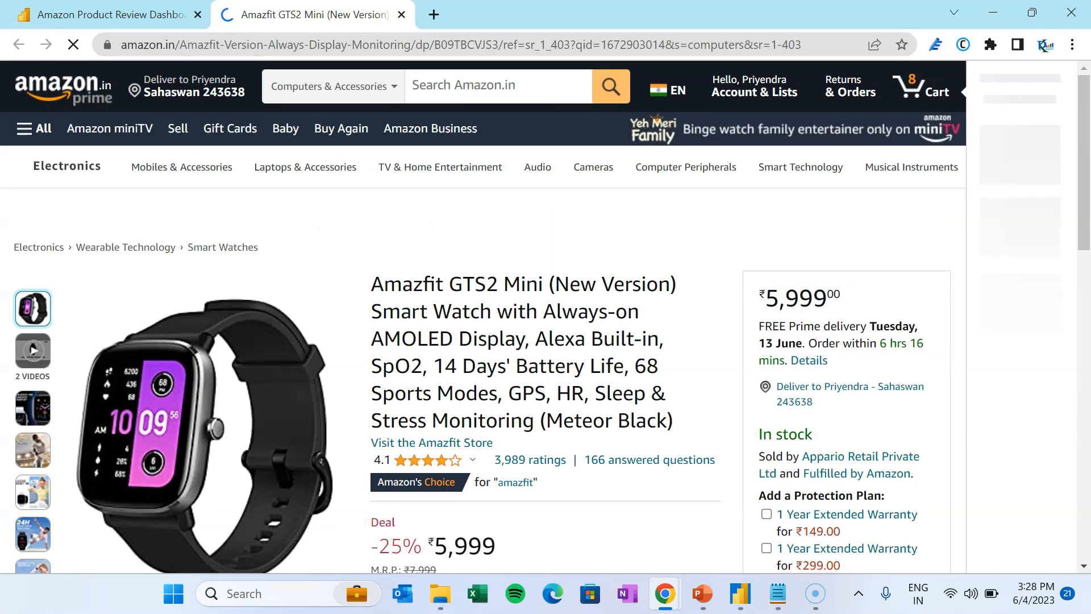
scroll(691, 492, "down", 5)
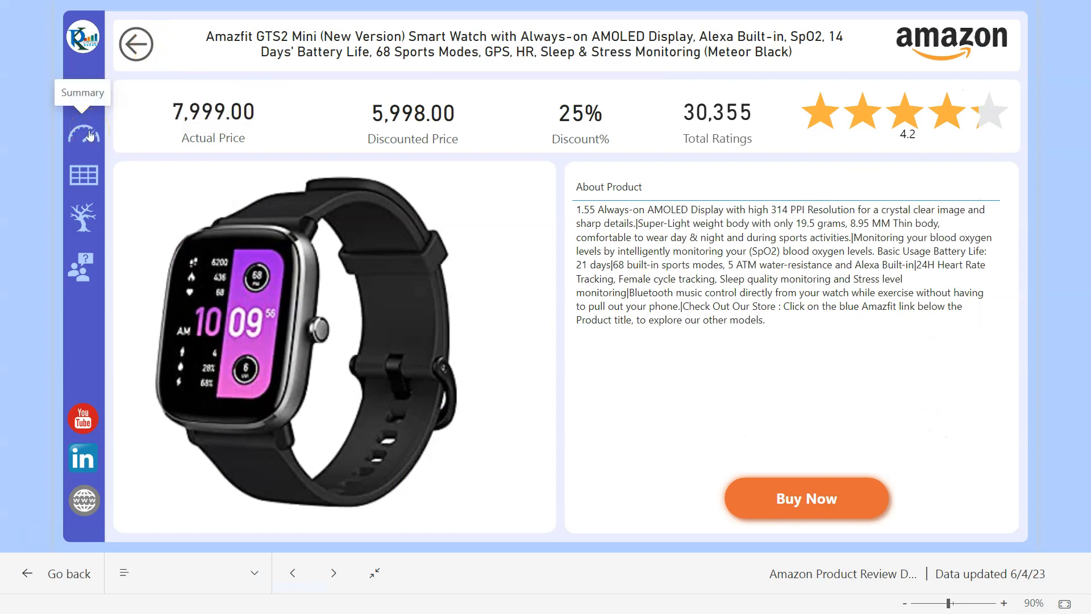
- Return to the dashboard, switch to the Product Table page, and scroll the SmartWatches list sorted by rating
left_click(143, 49)
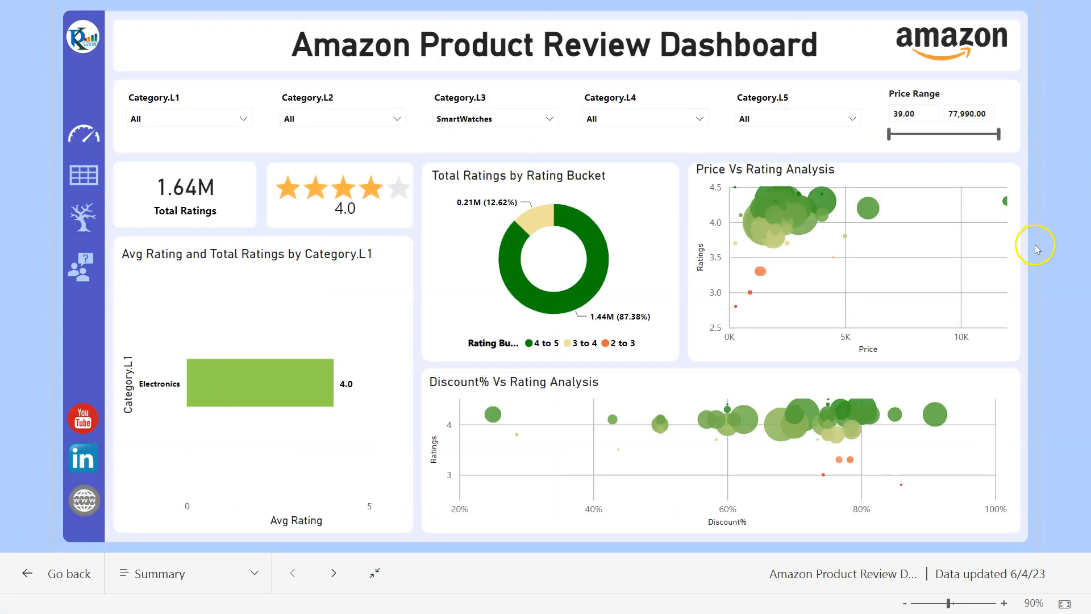
left_click(88, 173)
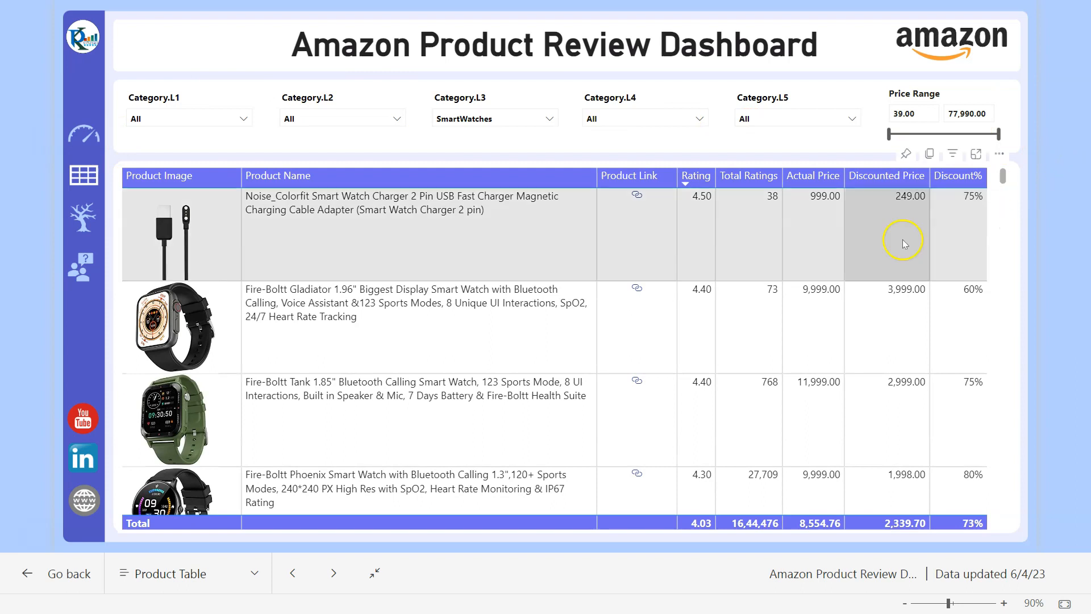
scroll(997, 305, "down", 3)
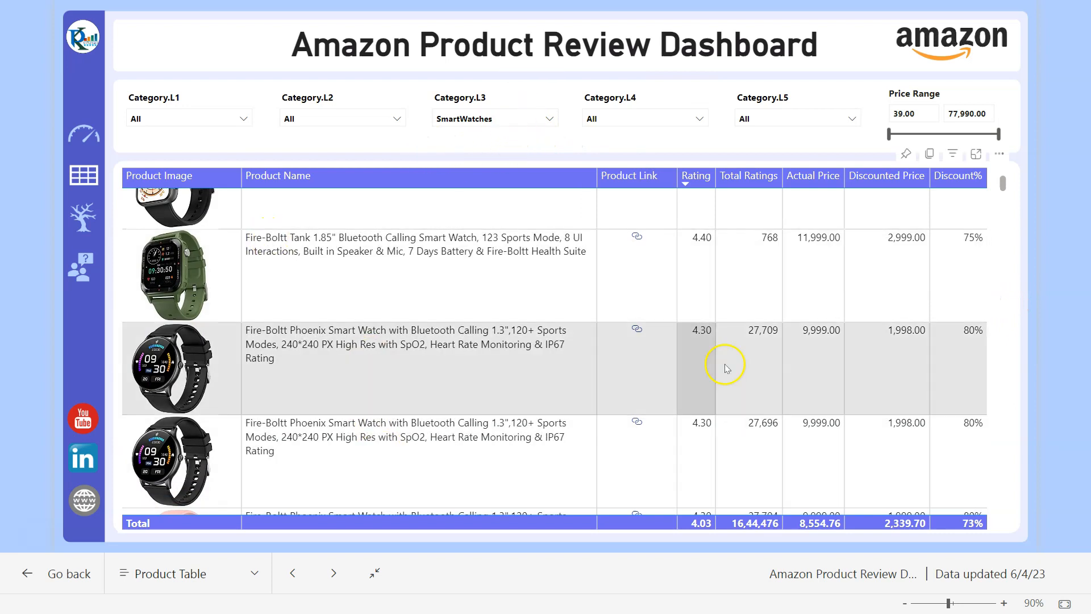
scroll(799, 329, "down", 2)
scroll(798, 329, "down", 2)
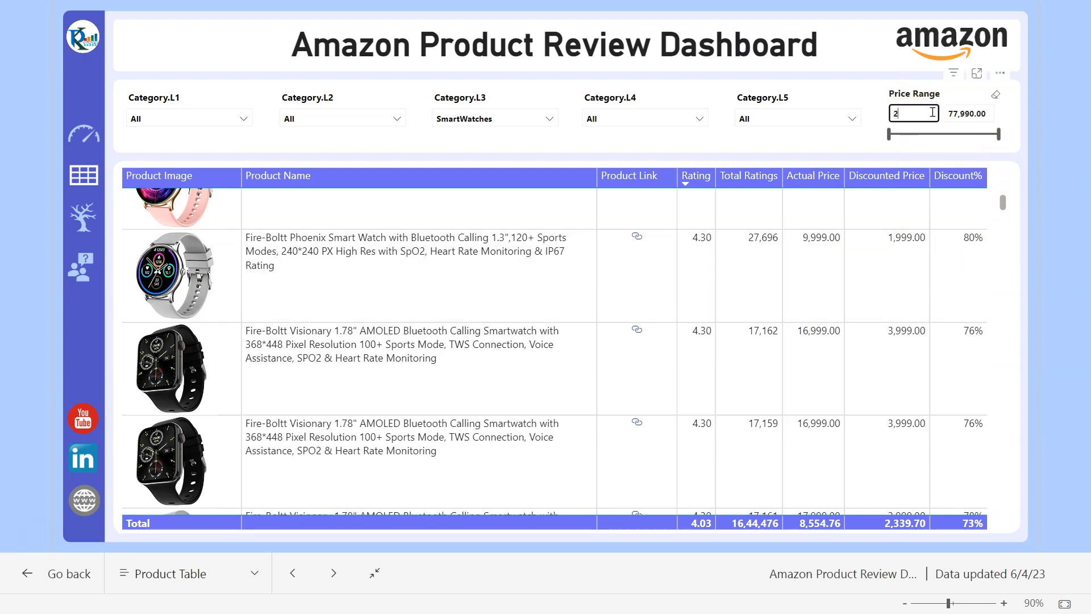
- Set the Price Range slicer to 2,000–5,000 and scroll the filtered smartwatch table
left_click(966, 112)
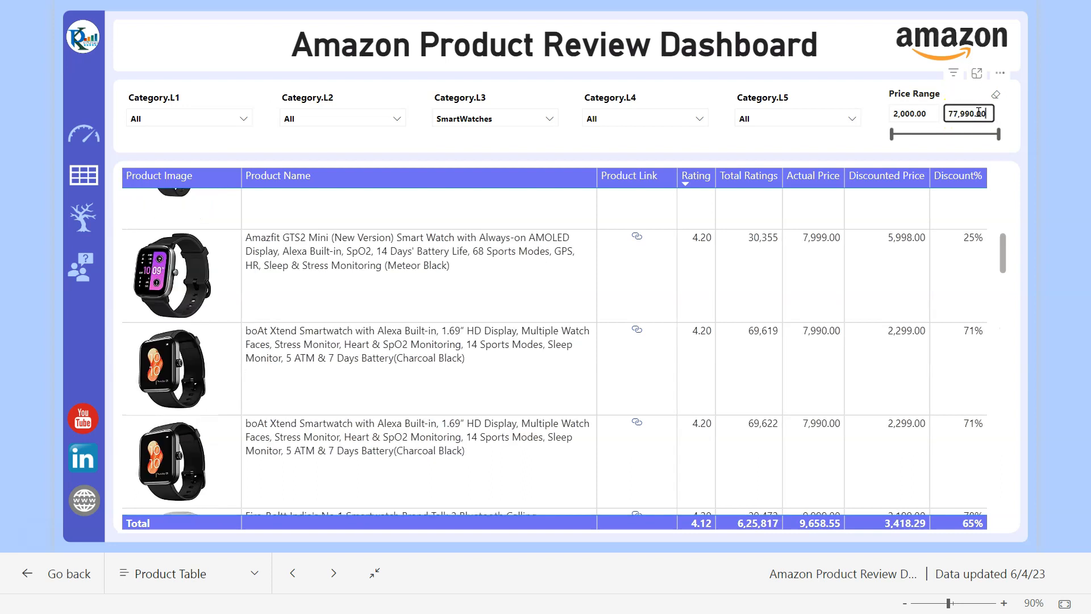
double_click(989, 112)
key("Return")
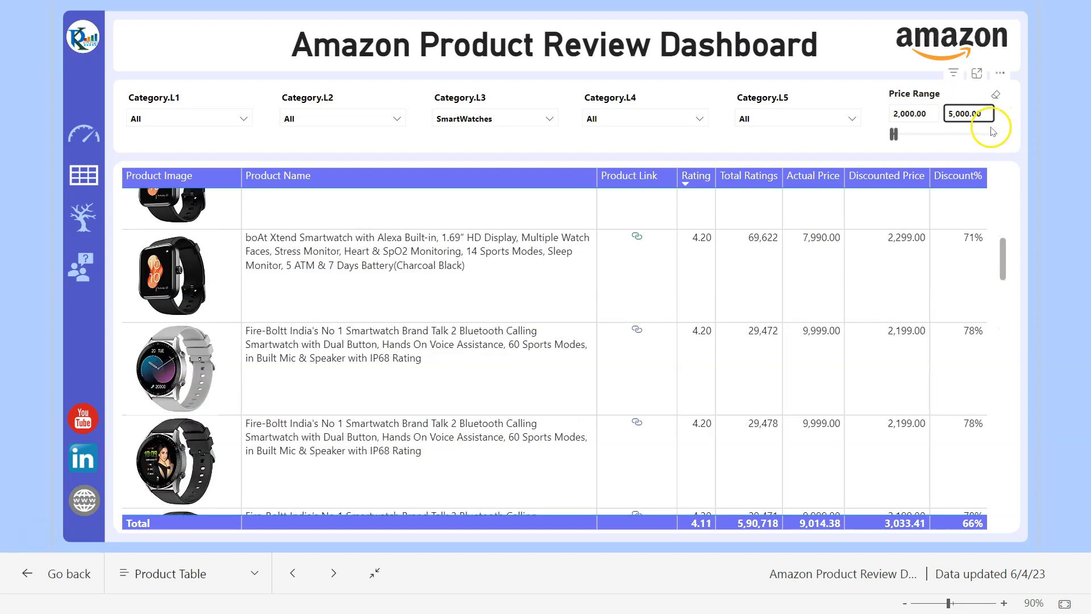
left_click(1007, 250)
left_click_drag(1006, 250, 1019, 481)
- Select the Fire-Boltt Ring Pro row and inspect row tooltips and its action list
left_click(249, 206)
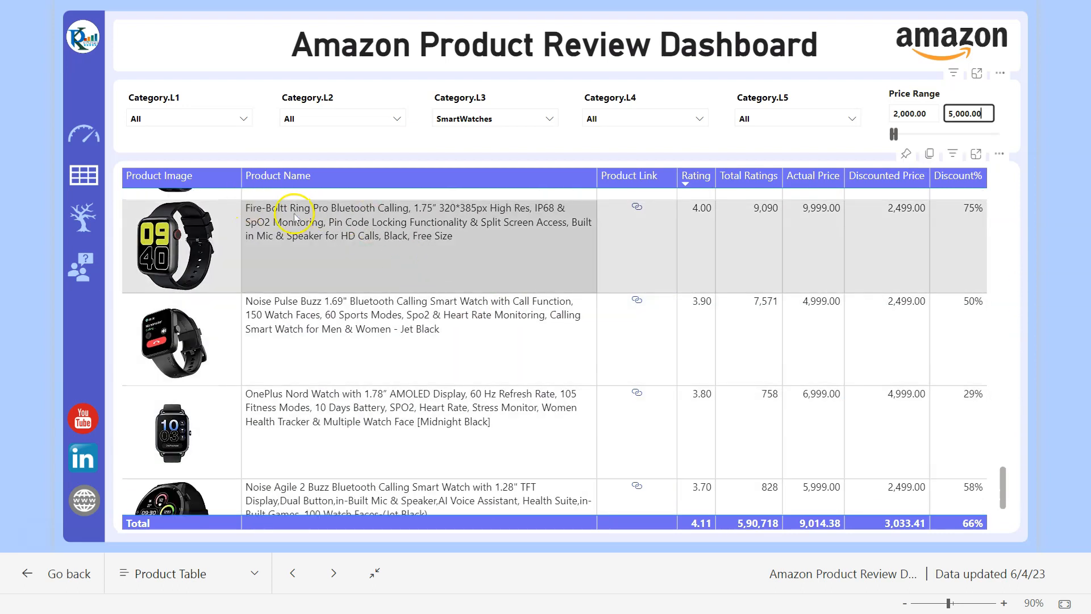
mouse_move(294, 213)
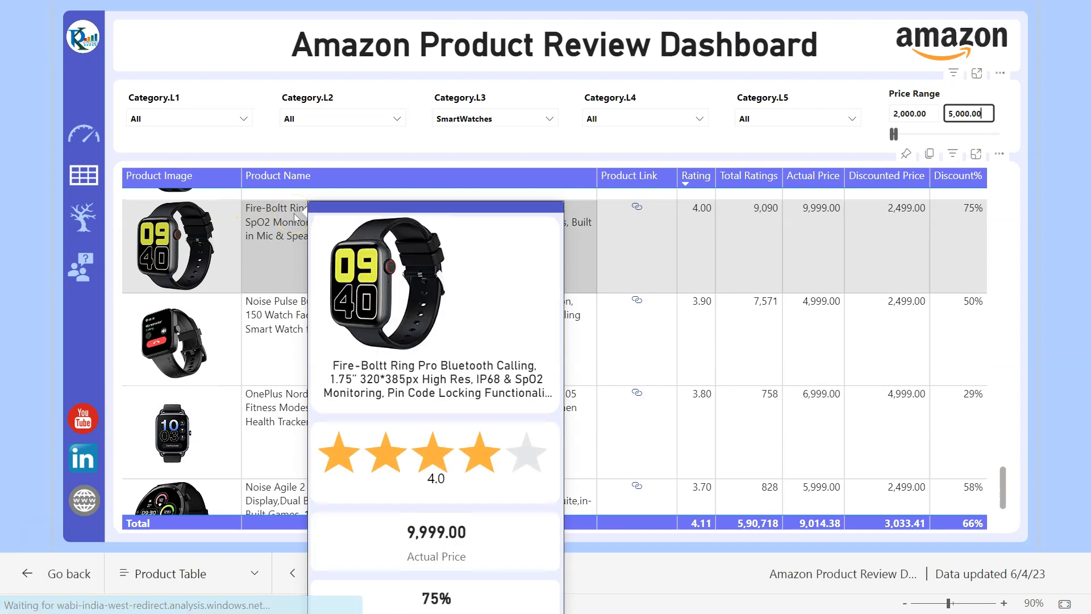
mouse_move(283, 317)
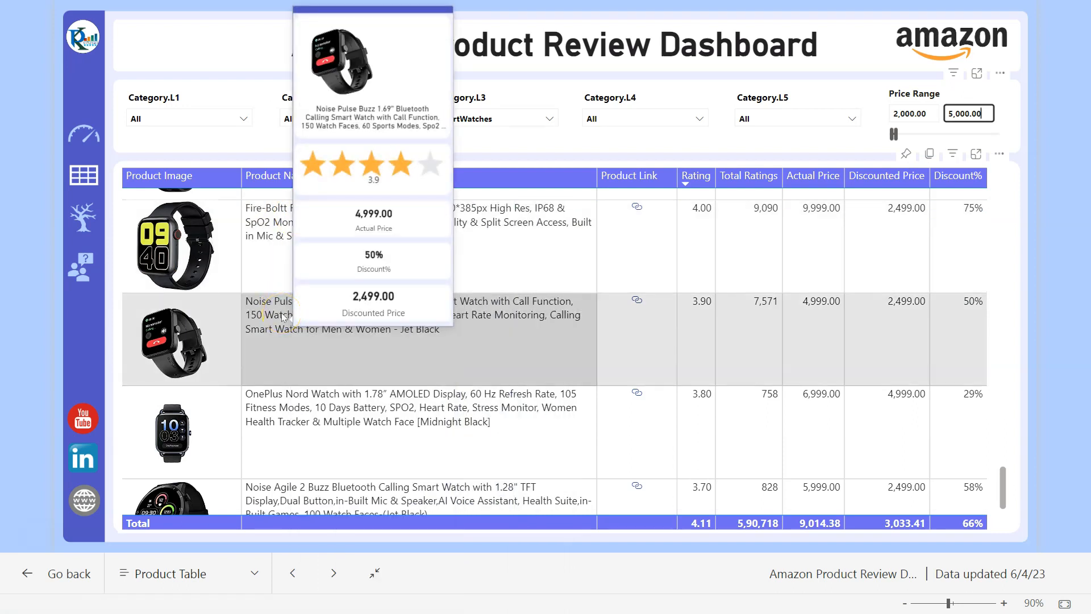
mouse_move(290, 408)
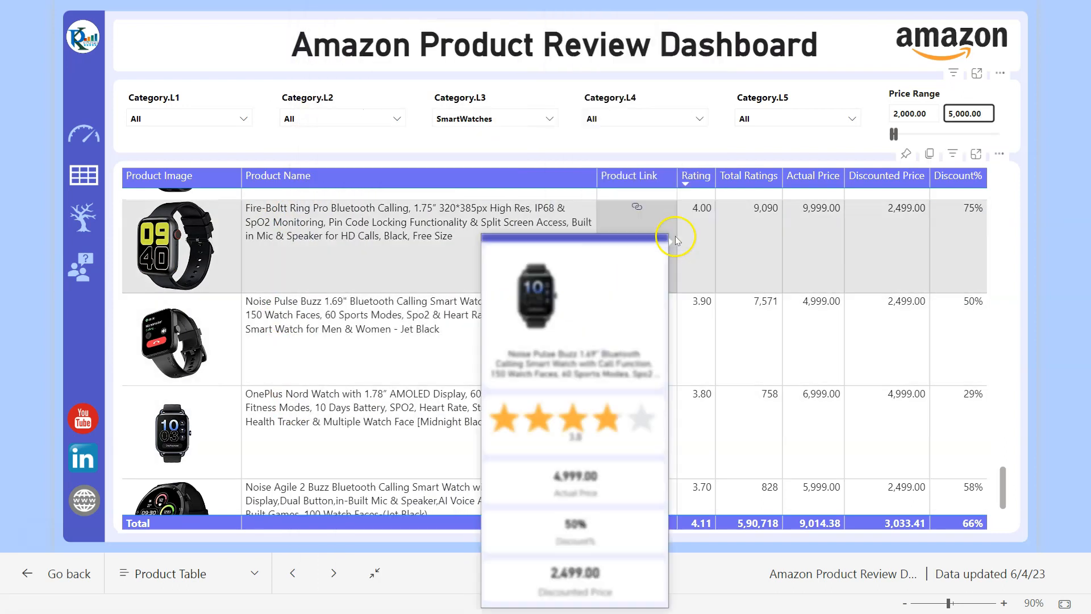
right_click(422, 222)
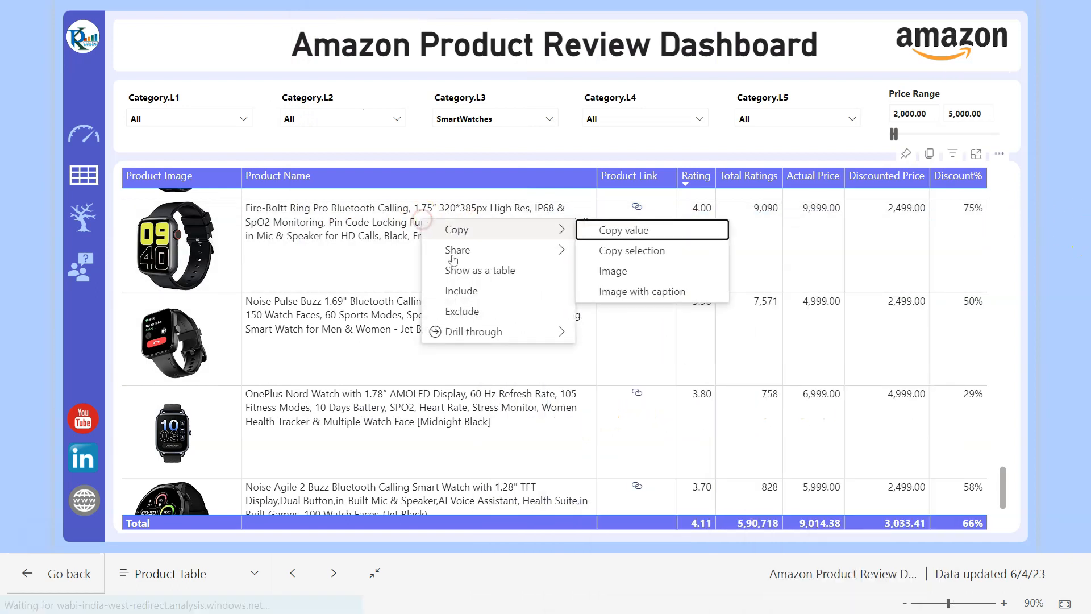
mouse_move(500, 332)
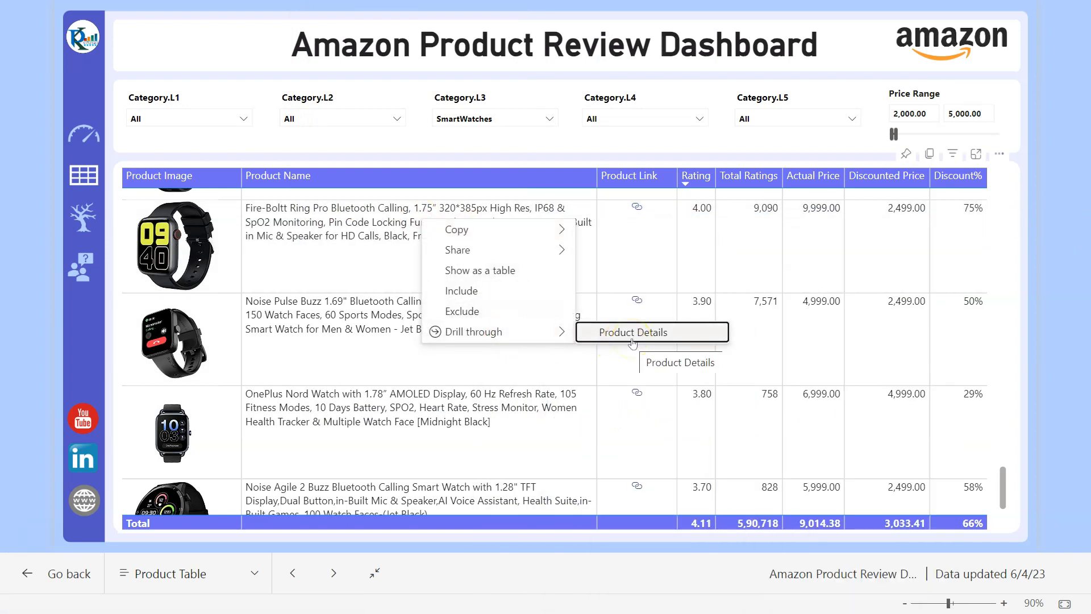
left_click(1060, 229)
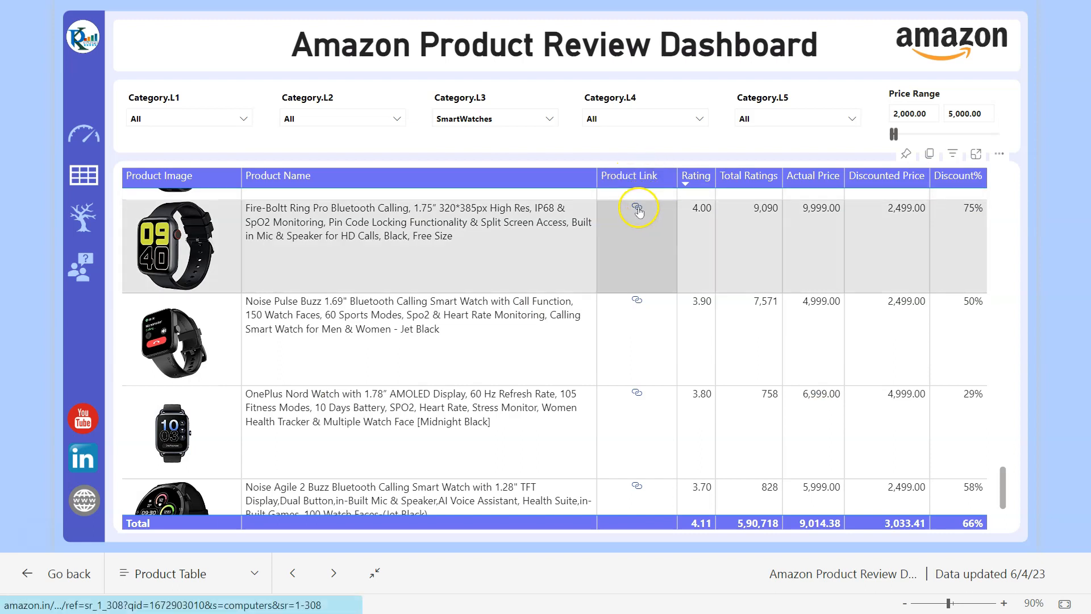
mouse_move(639, 210)
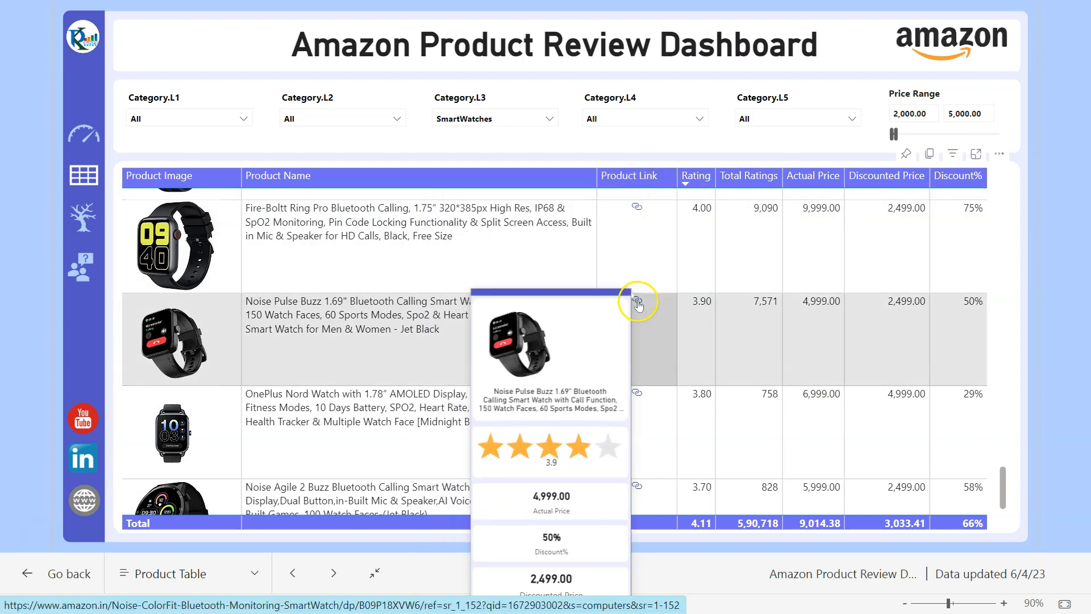
left_click(639, 393)
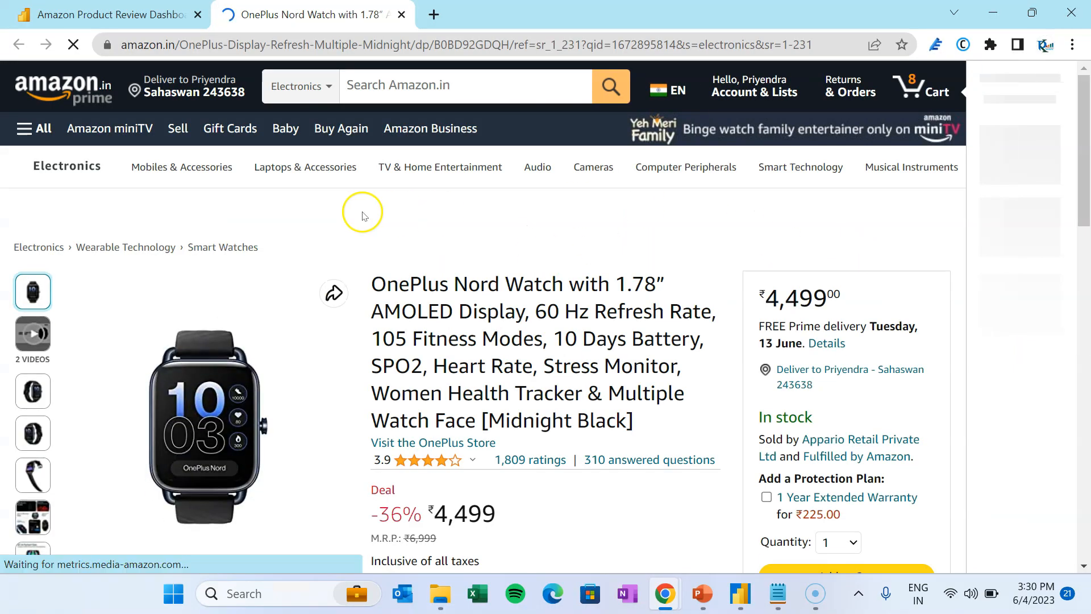
scroll(718, 341, "down", 4)
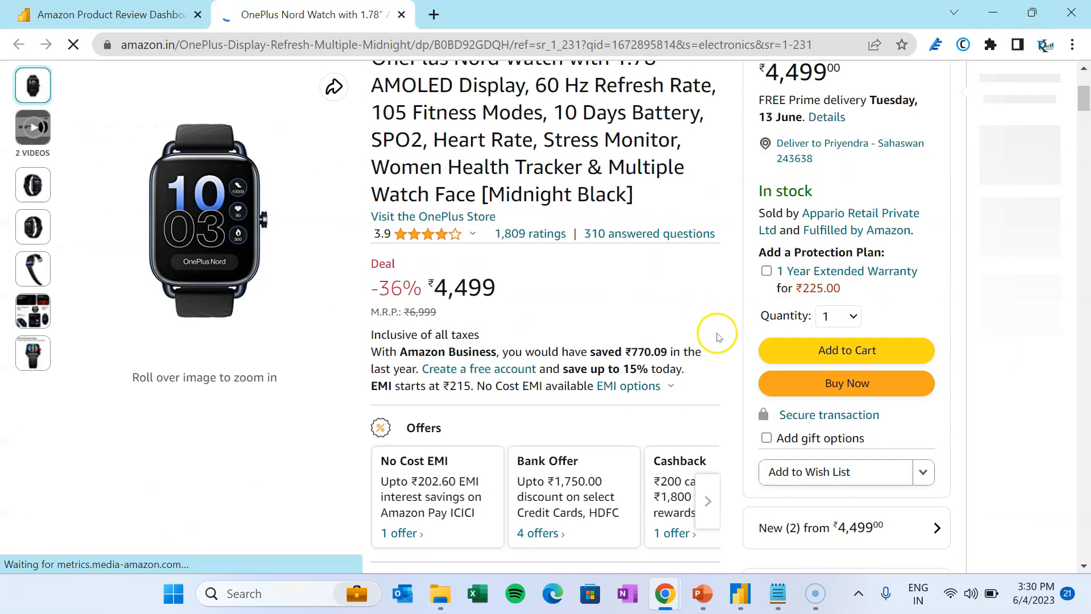
scroll(718, 335, "down", 2)
left_click(402, 14)
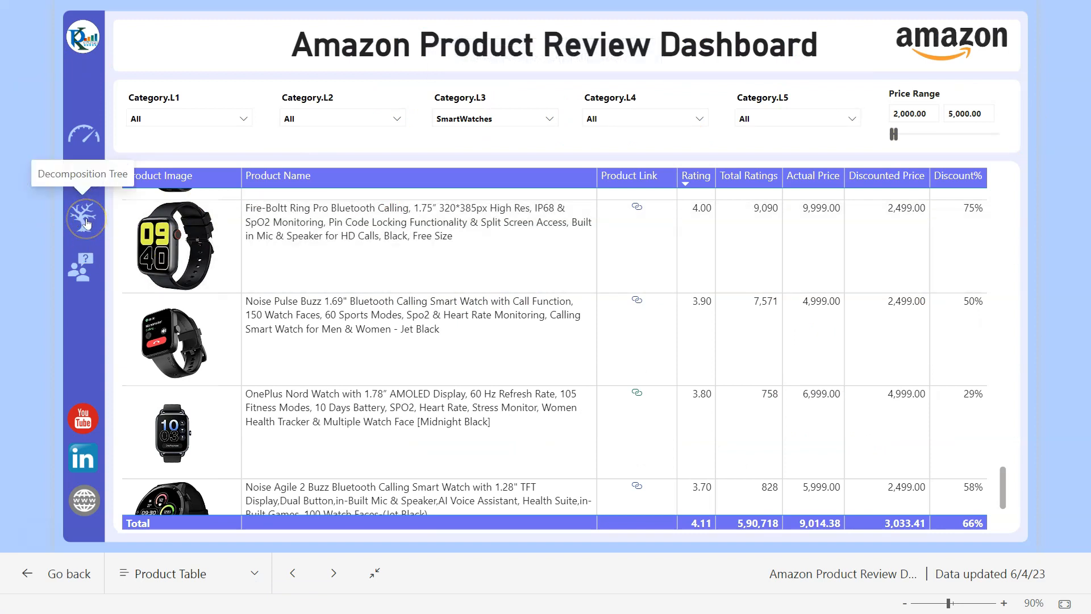
- Open the Decomposition Tree page and narrow the Rating Range filter to 2.00–3
left_click(85, 222)
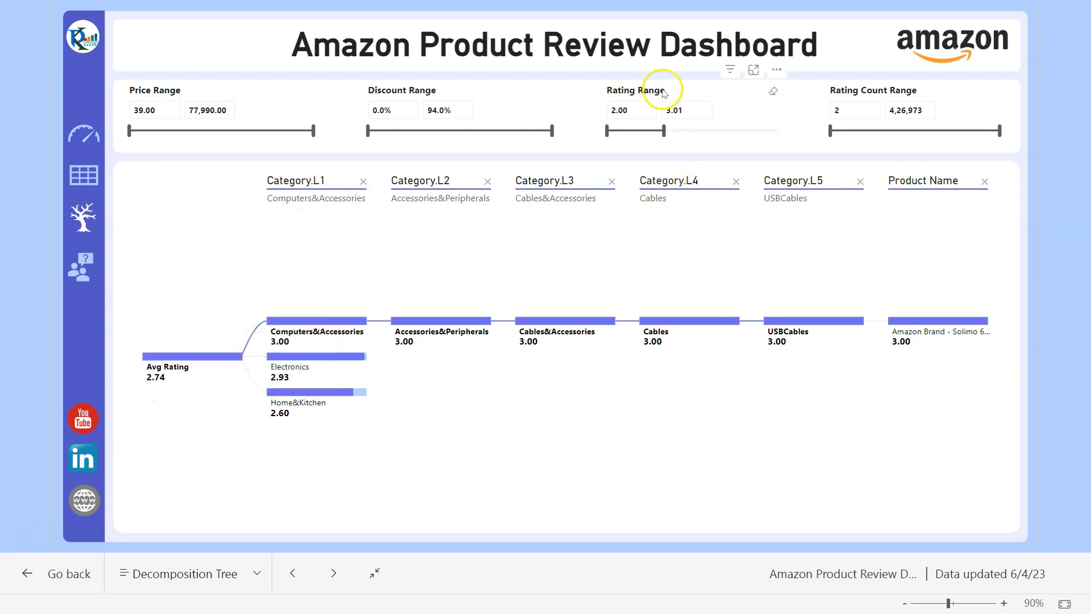
left_click_drag(663, 130, 795, 134)
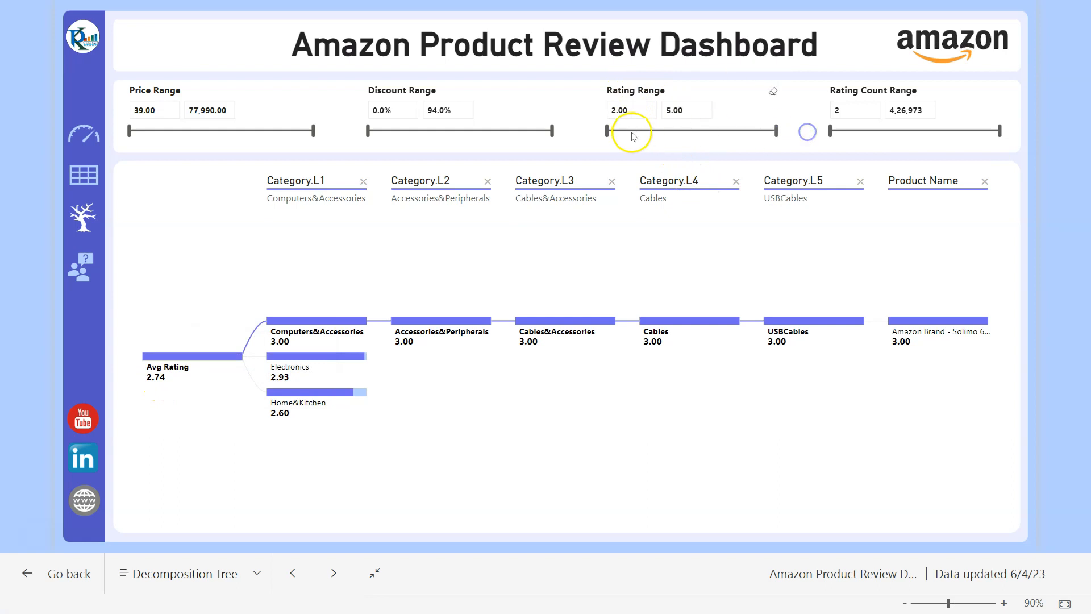
left_click(704, 108)
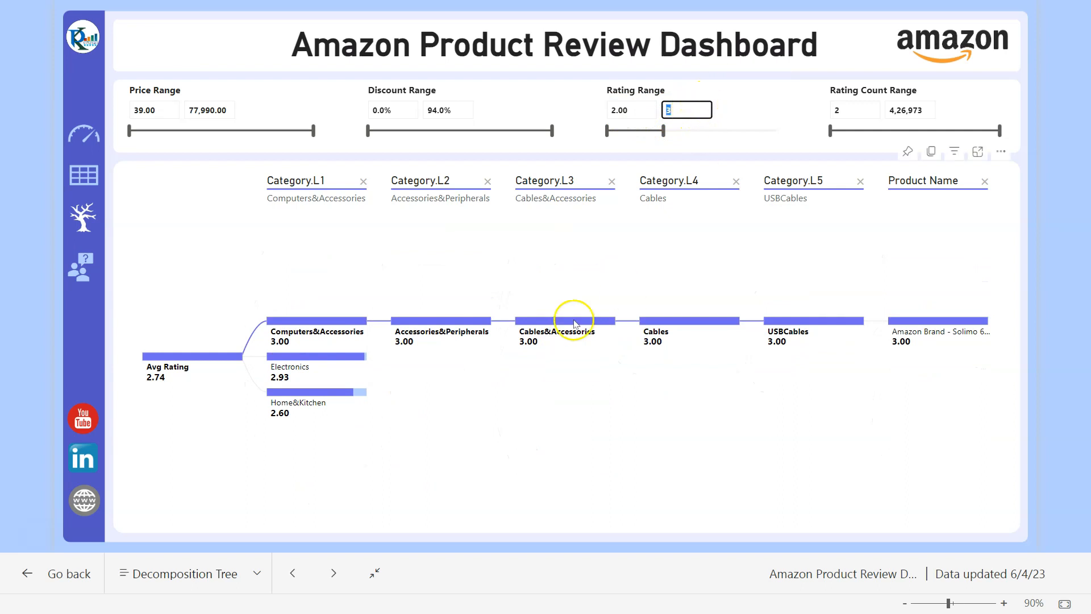
- Expand the tree through Electronics, HomeTheater,TV&Video, Accessories and RemoteControls down to the product
left_click(336, 363)
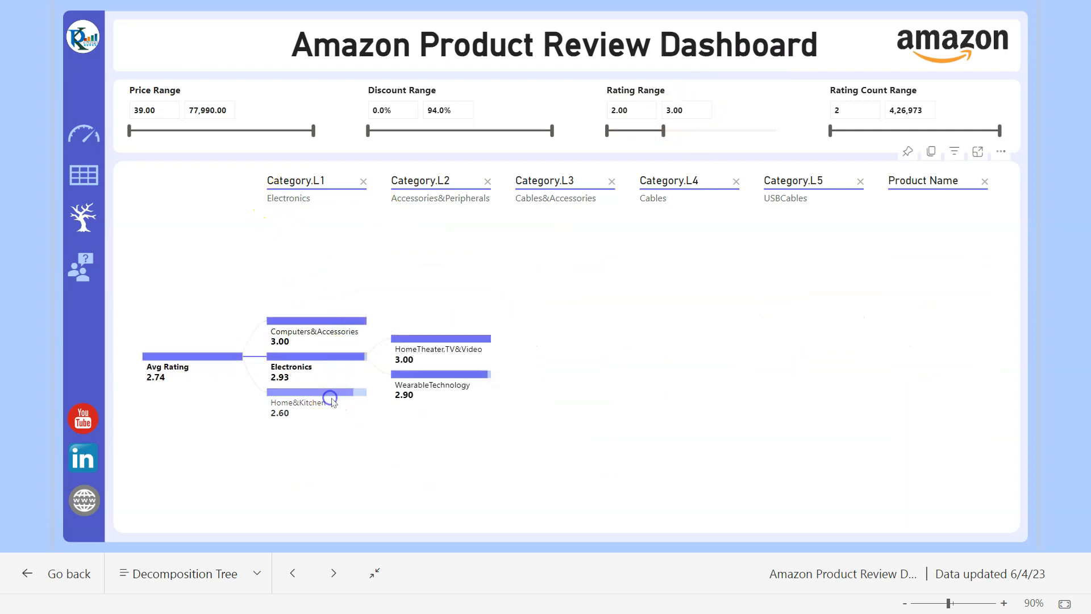
left_click(446, 343)
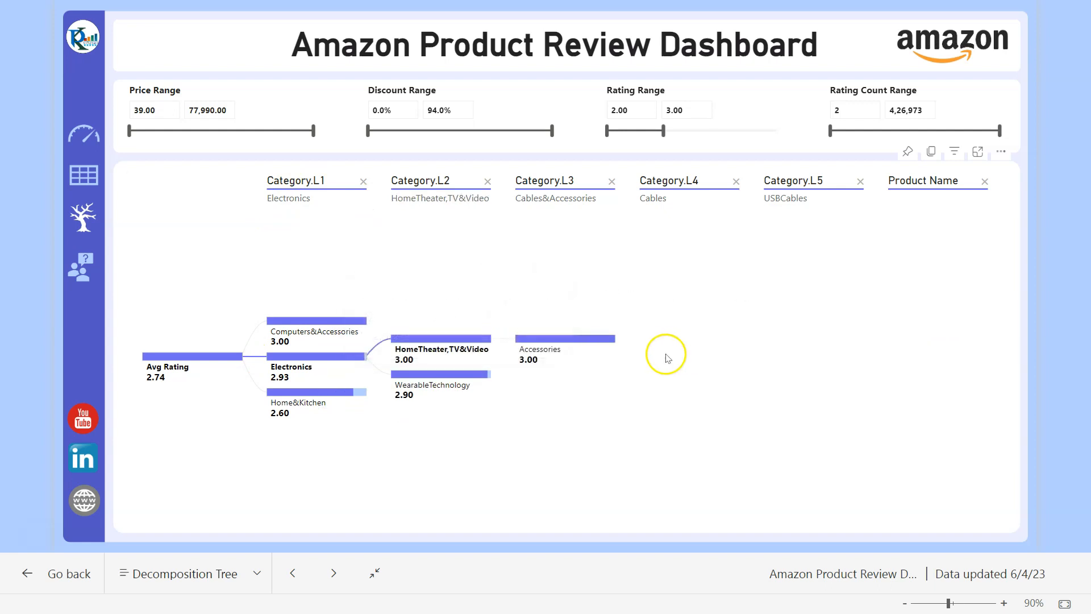
left_click(590, 340)
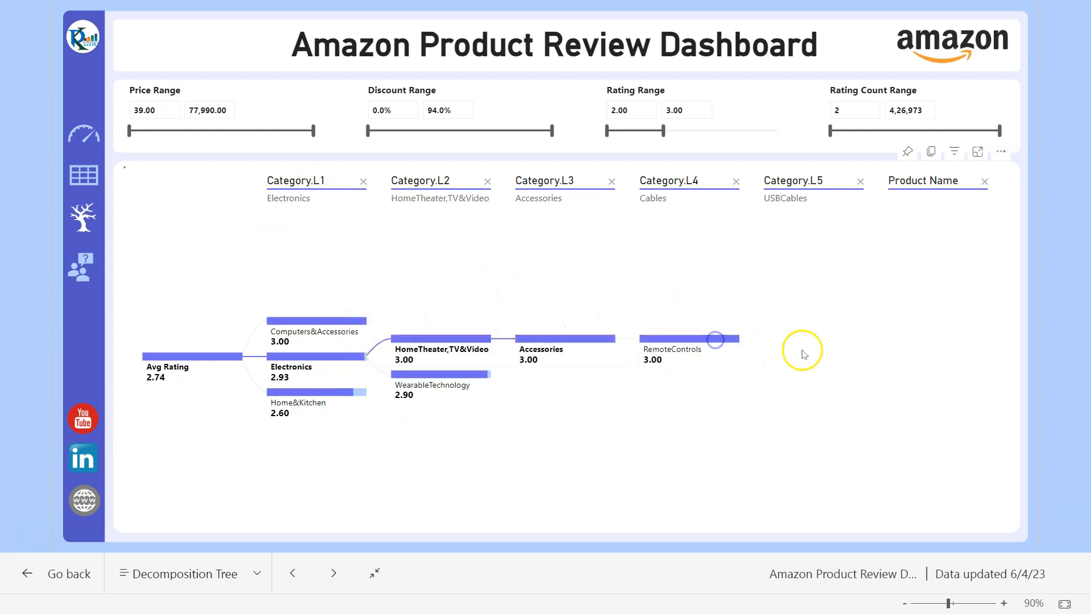
left_click(843, 340)
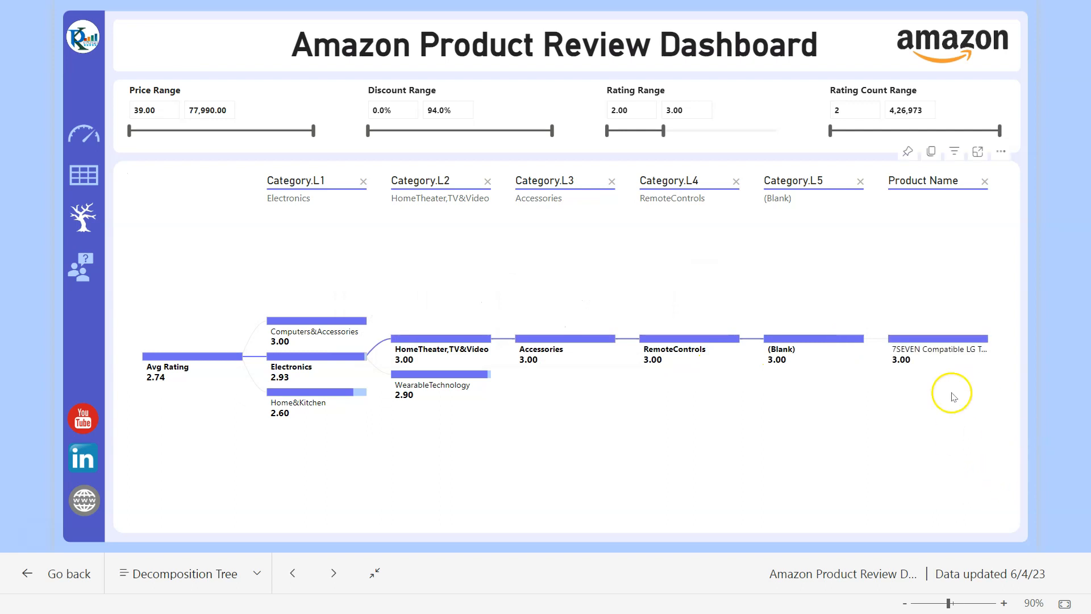
- Check the product node's drill-through actions, then move to the Q&A page
right_click(950, 343)
mouse_move(875, 453)
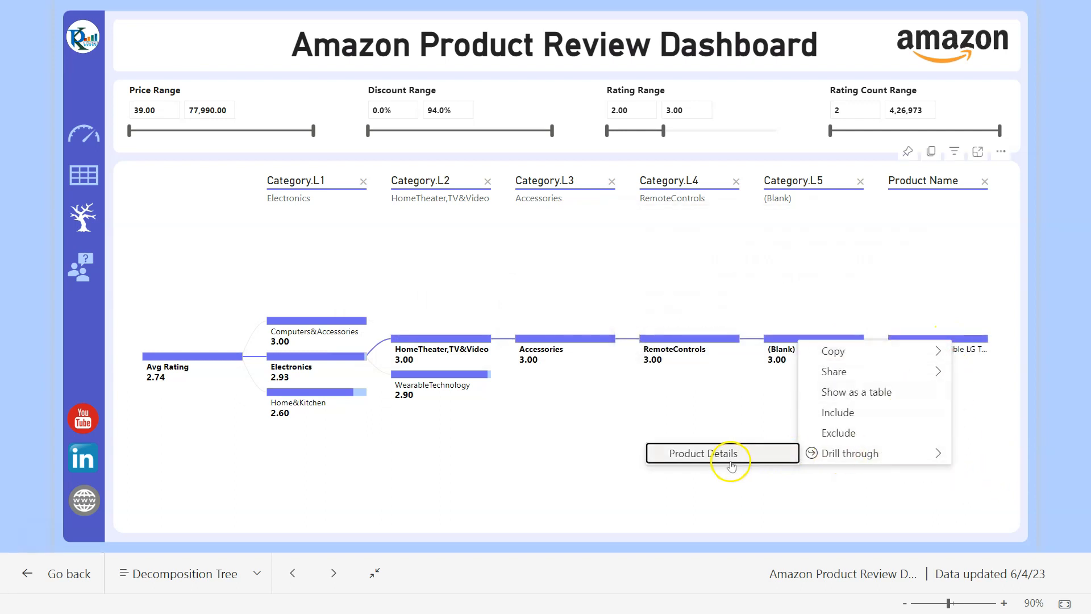
left_click(524, 470)
left_click(84, 268)
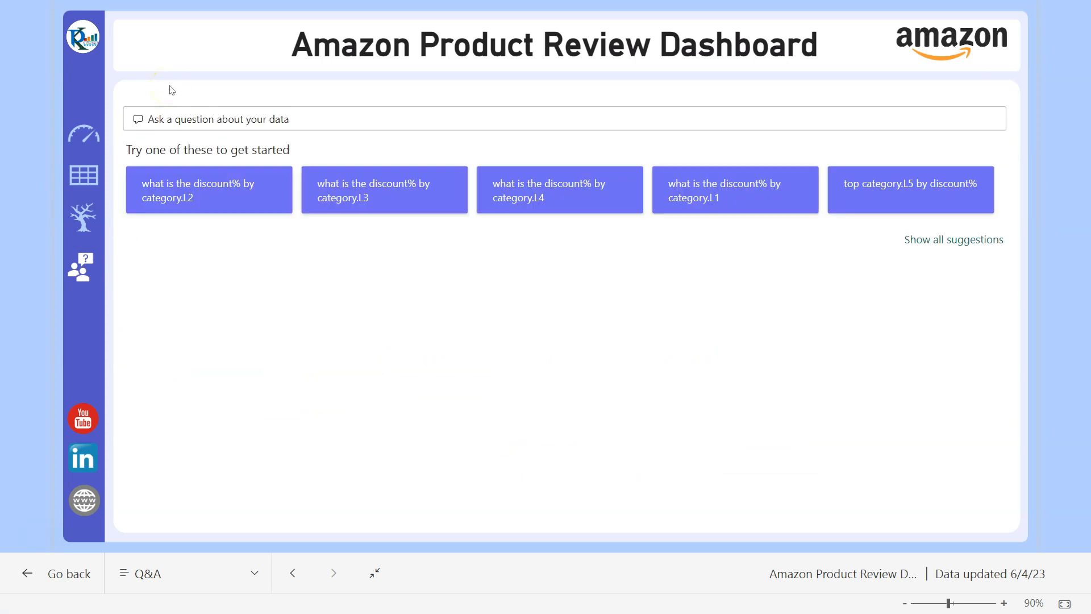
- Show all suggested questions and ask 'Top 5 smartwatches by' in the question box
left_click(945, 241)
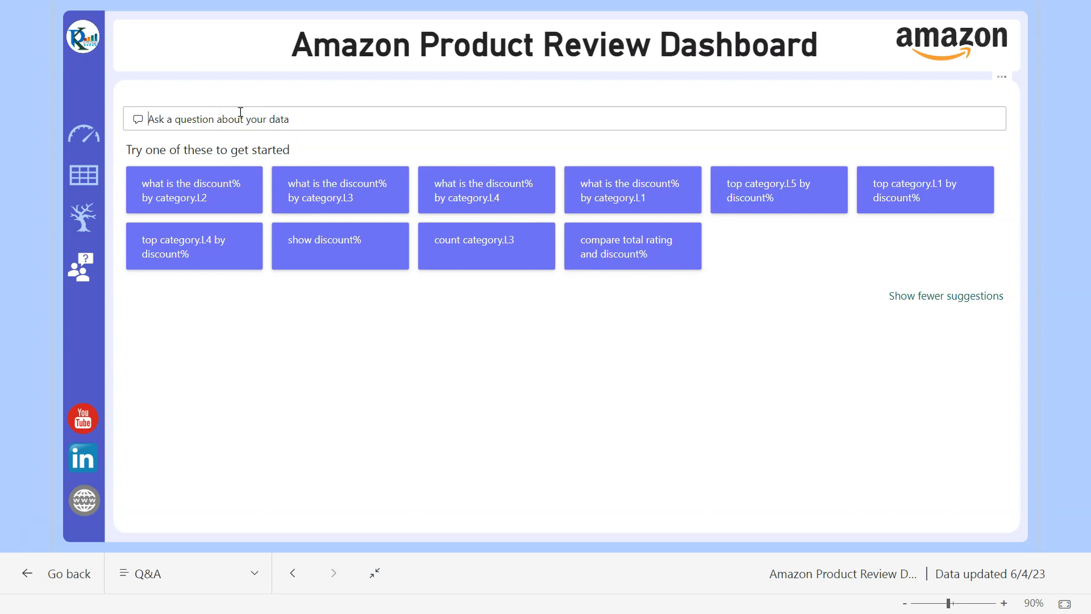
type("Top 5 smartwatches by dis")
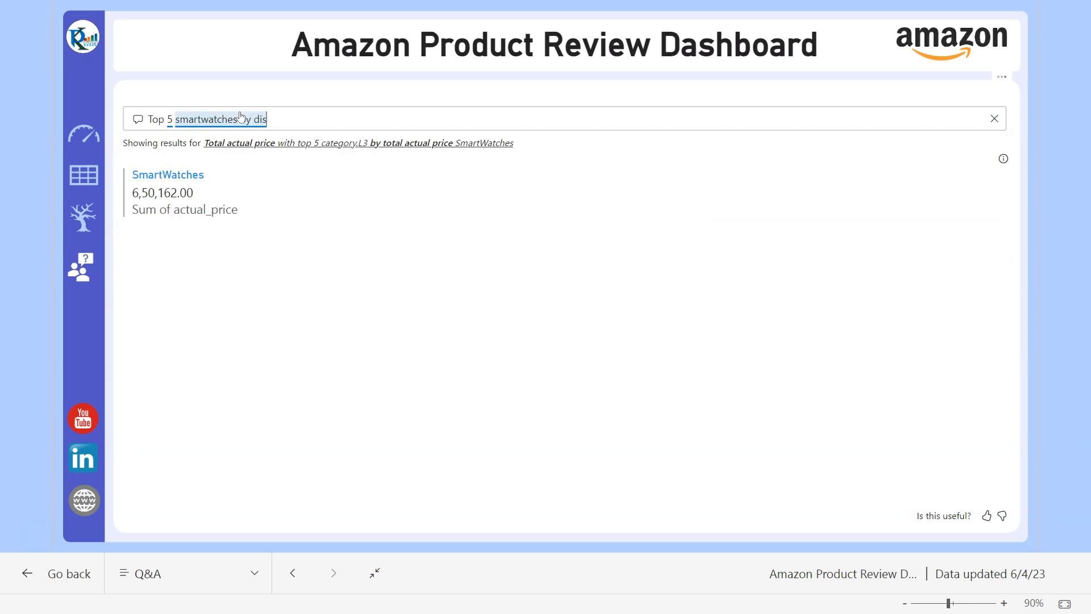
- Reword the Q&A question to 'Top 5 product_name in smartwatches by discount% and discounted price in combo chart'
left_click(285, 167)
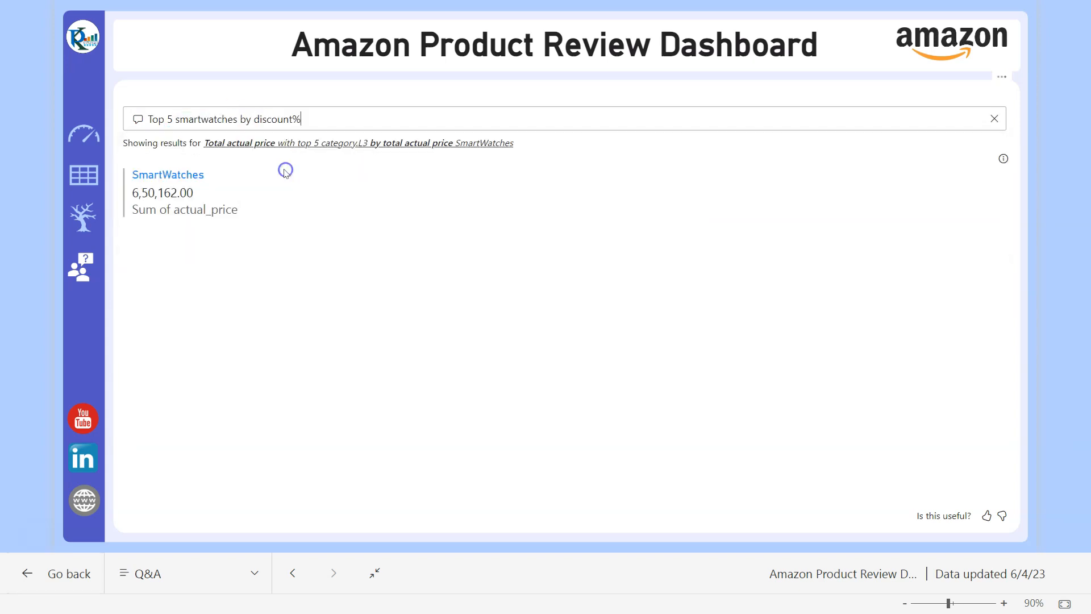
left_click(169, 119)
type("product")
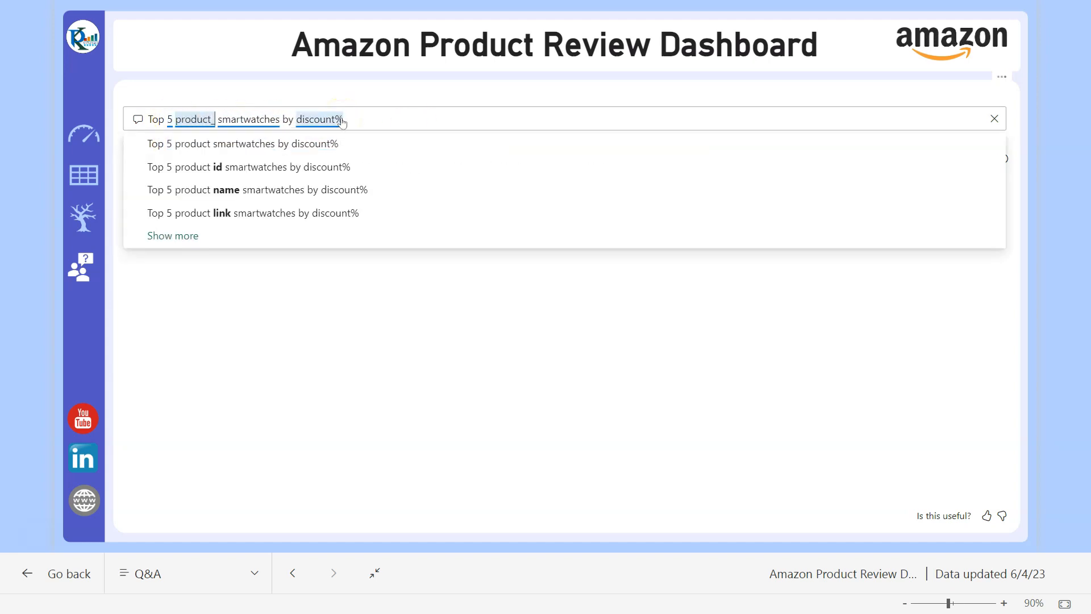
type("_name in")
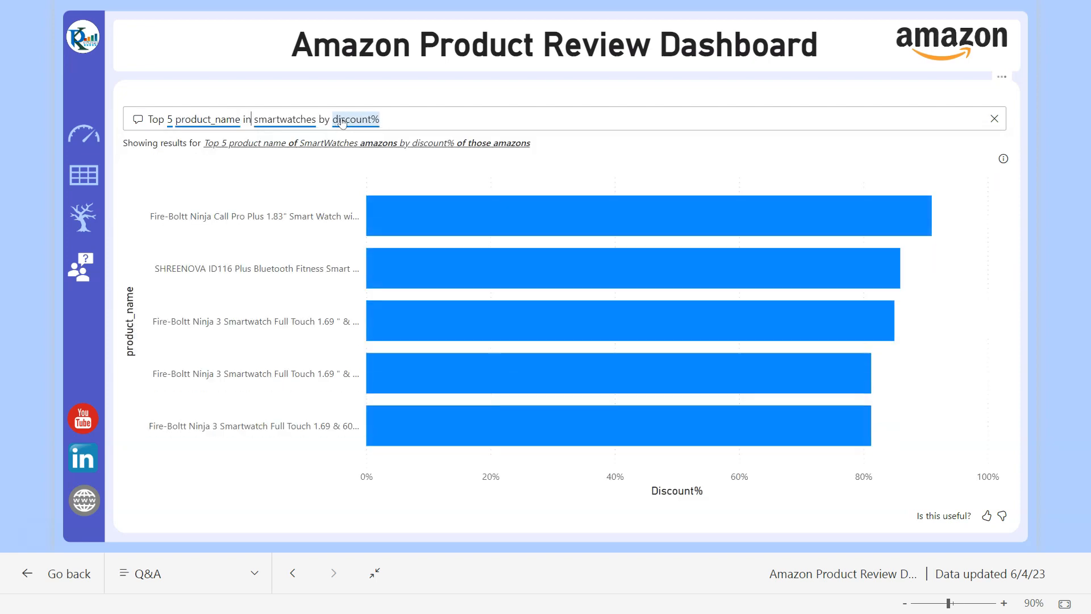
left_click(285, 487)
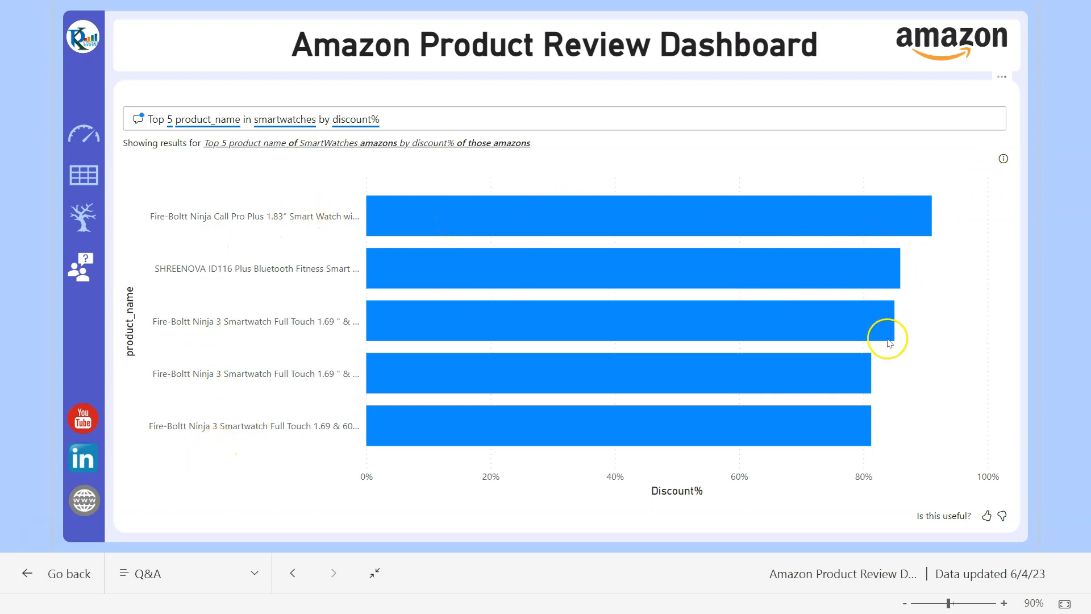
mouse_move(905, 224)
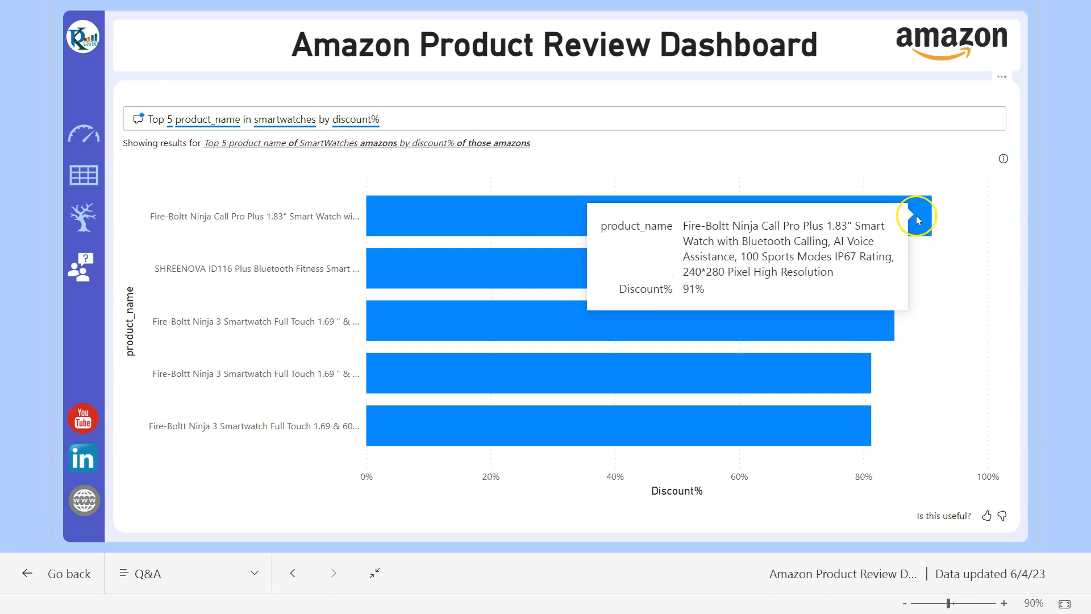
left_click(491, 120)
type("and discount")
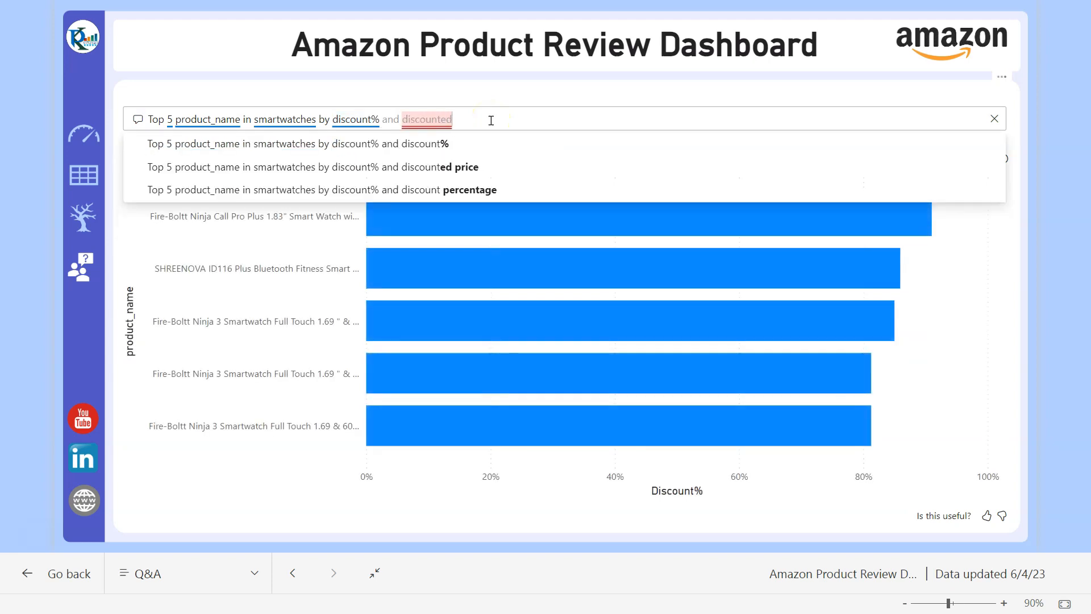
type("ed")
left_click(449, 142)
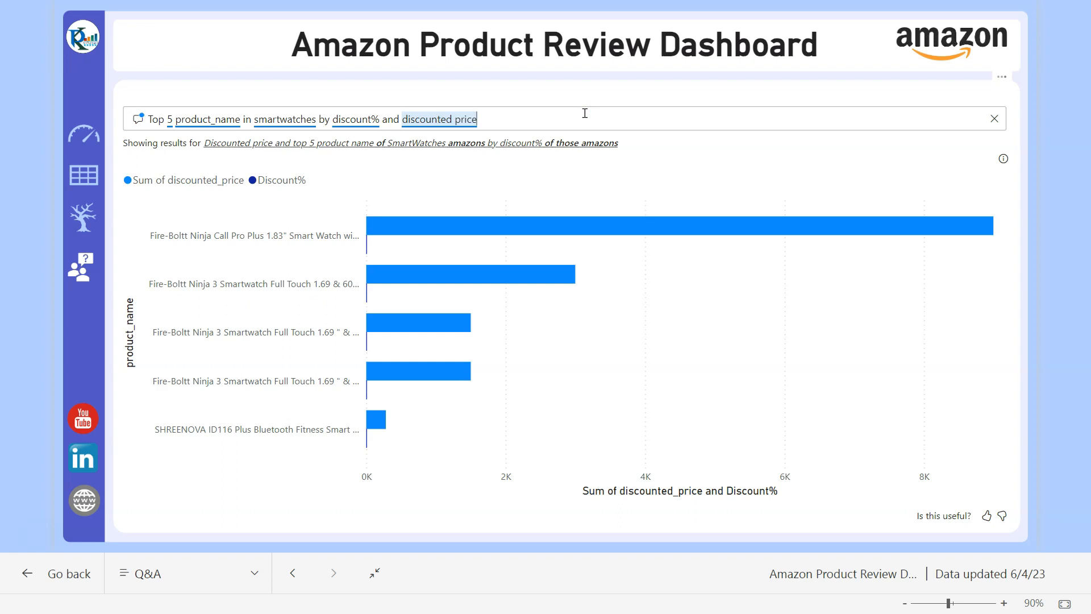
type("in")
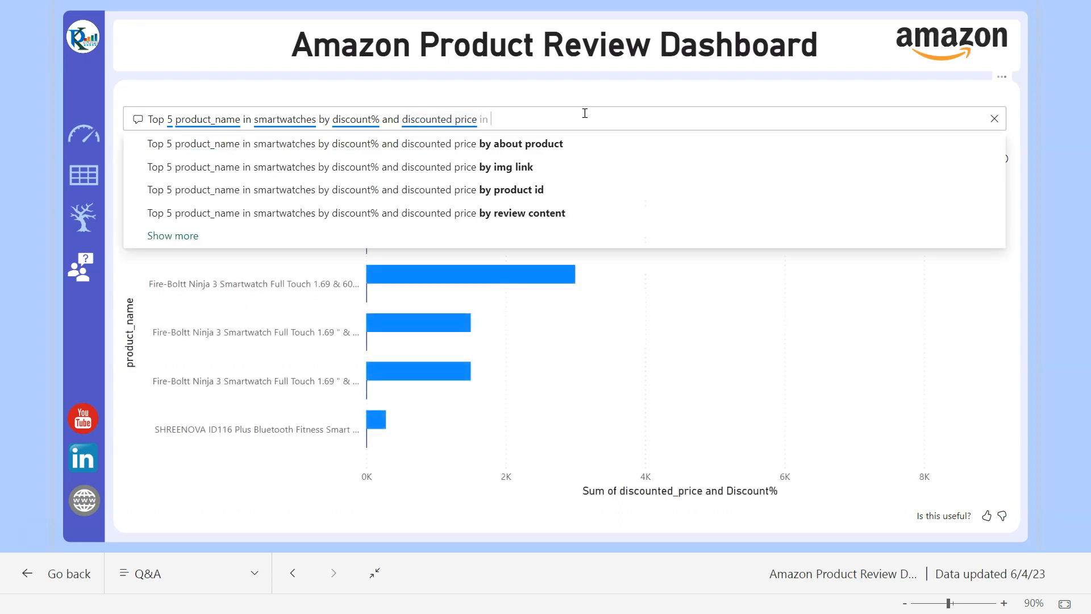
type(" combo chart")
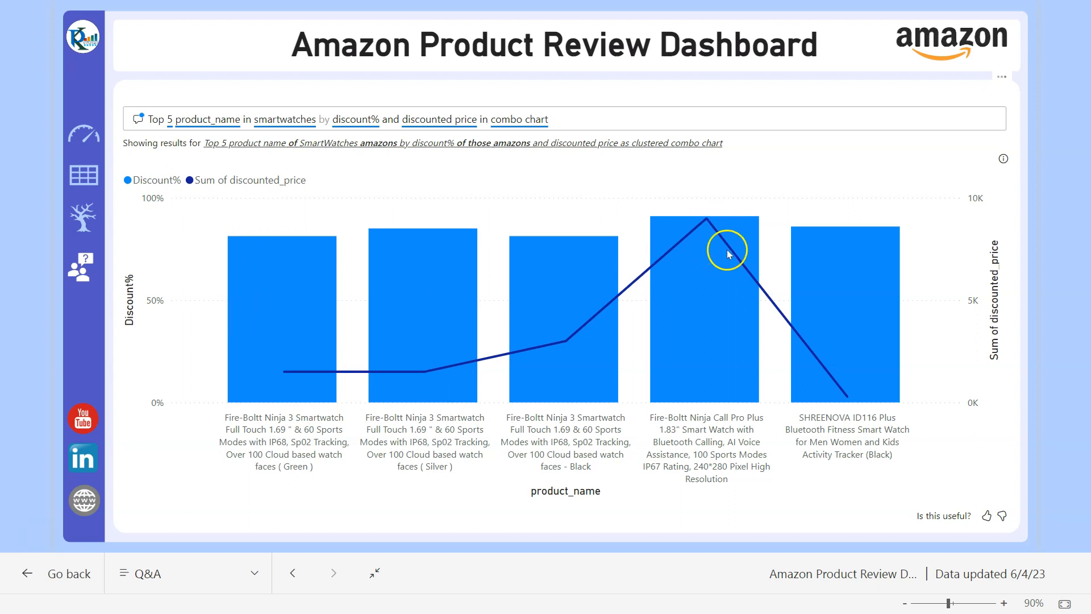
- Go back to the dashboard's Summary page and leave full-screen view
mouse_move(266, 288)
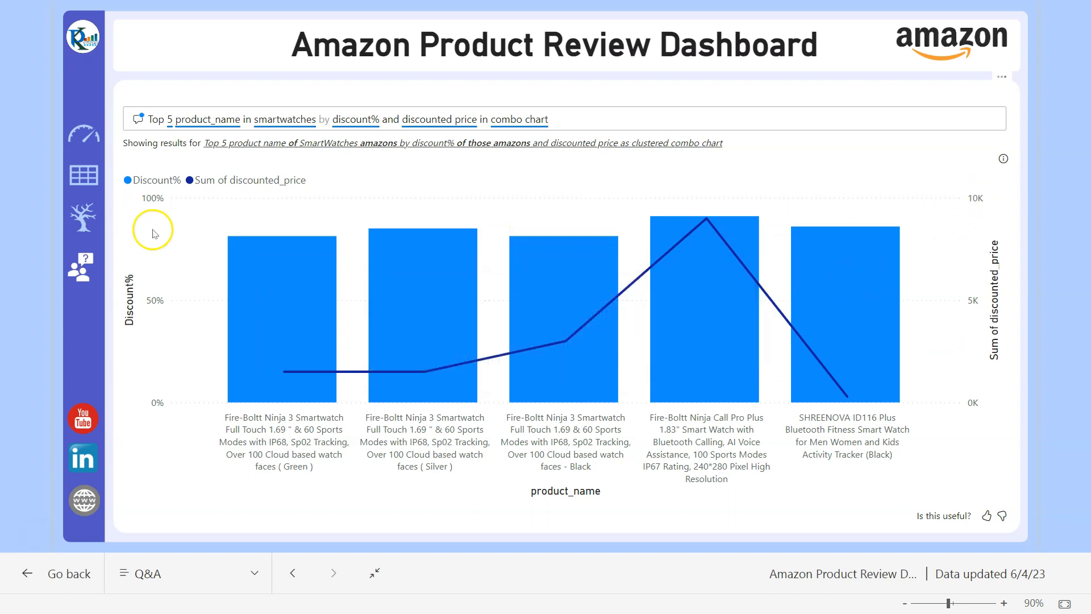
left_click(85, 134)
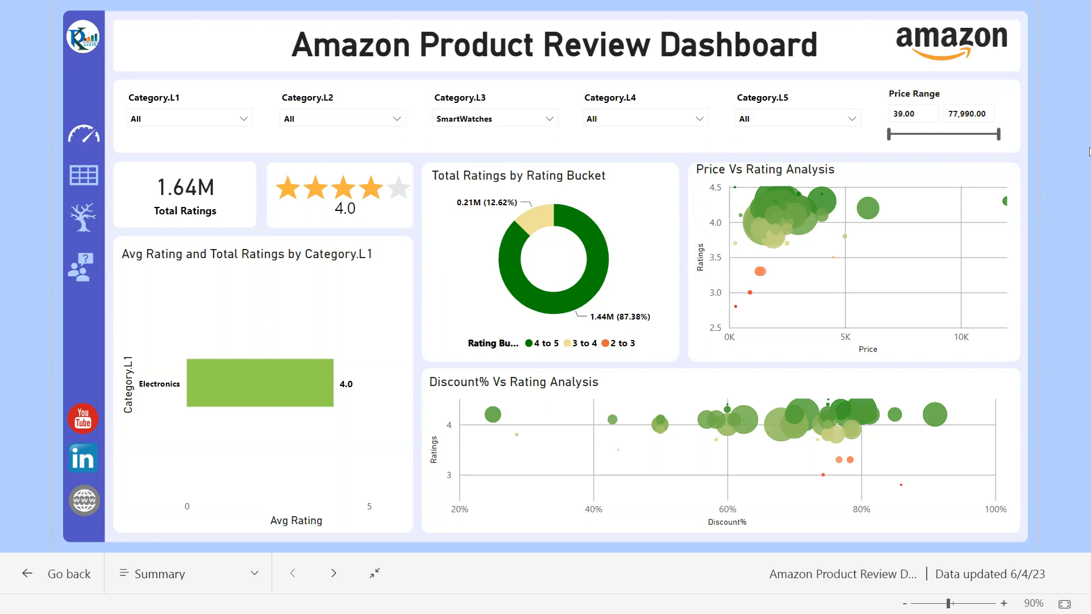
key("Escape")
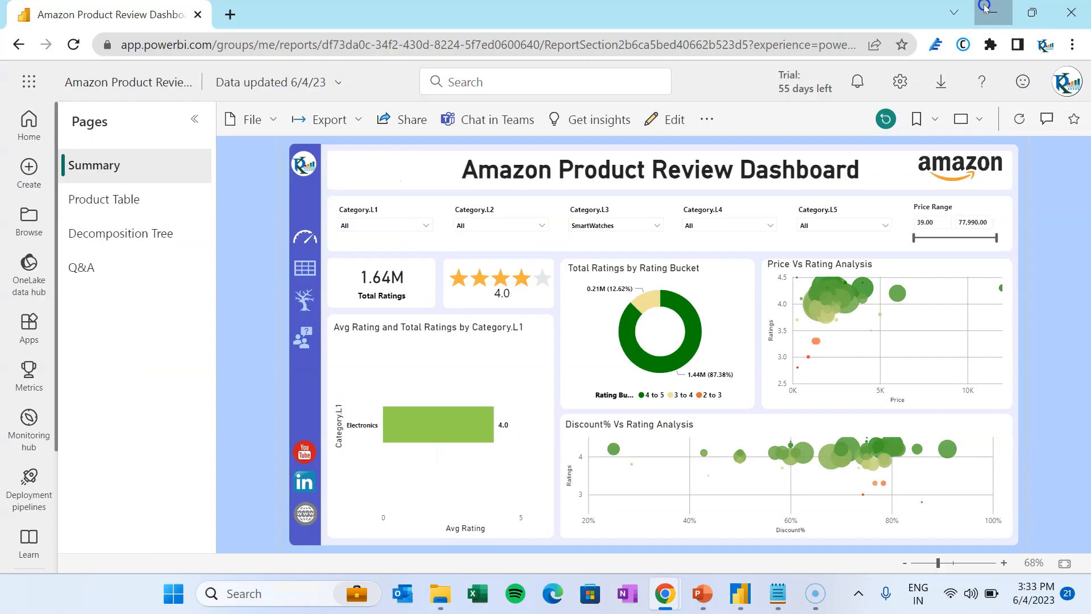
- Open the amazon data file from New folder in File Explorer
left_click(445, 597)
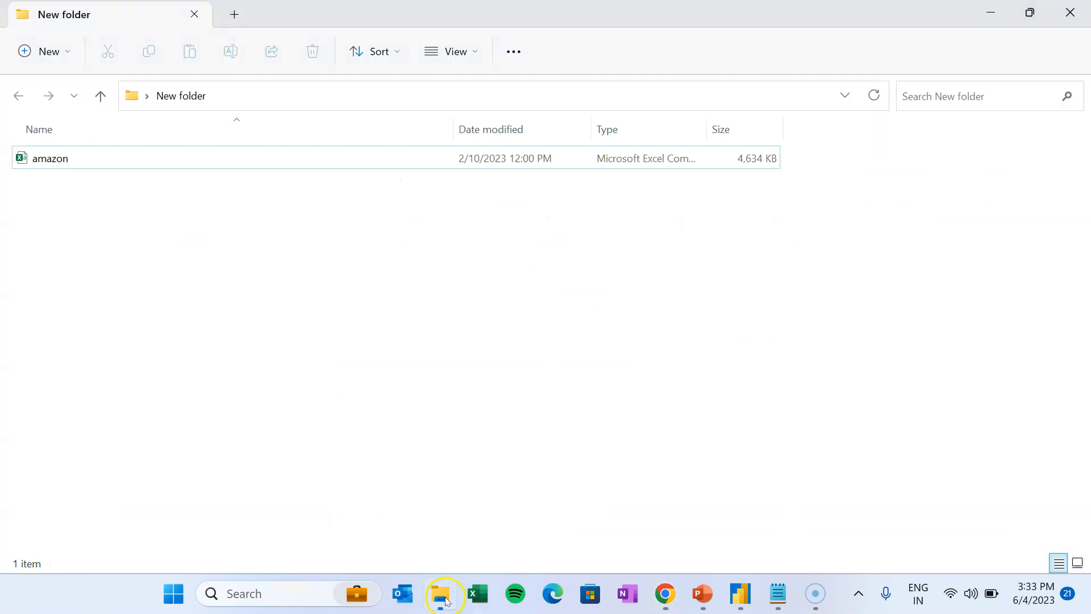
left_click(57, 159)
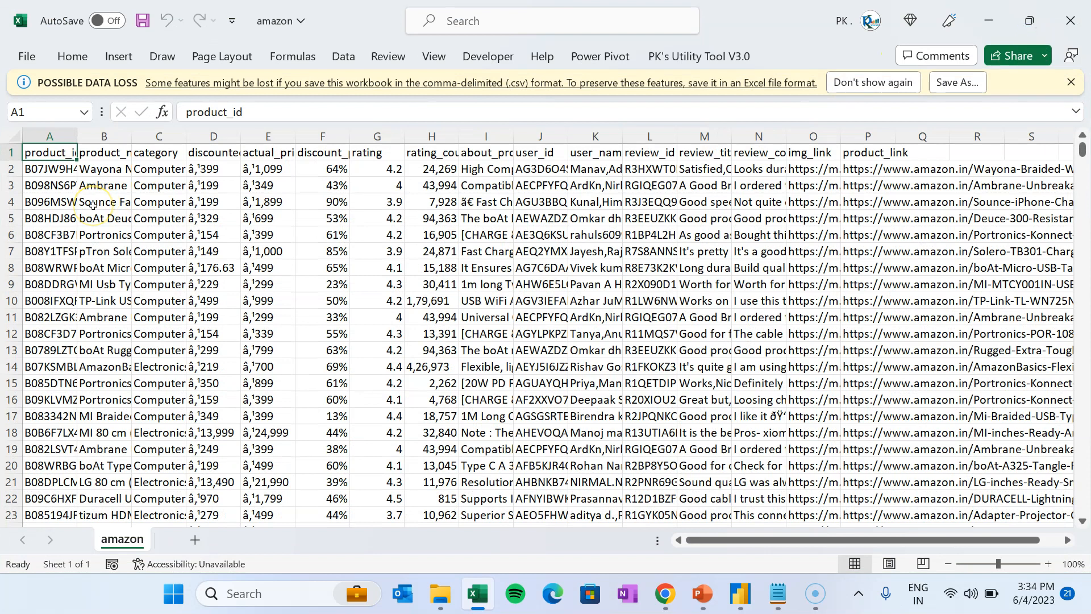
- Step through the amazon sheet's row 1 headers, then close the workbook
key("Right")
key("Right")
key("Right")
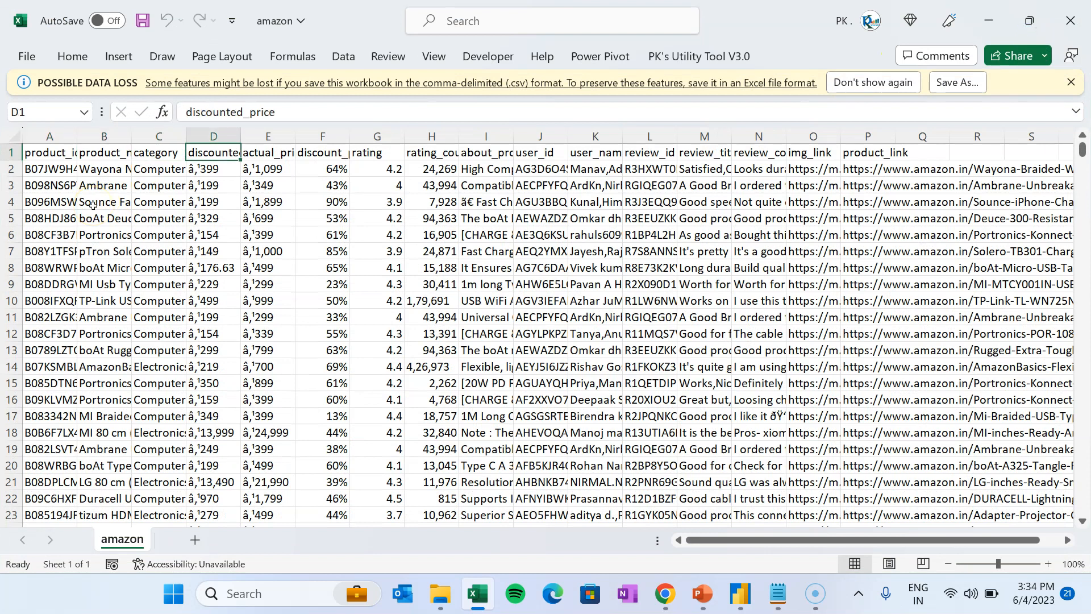
key("Right")
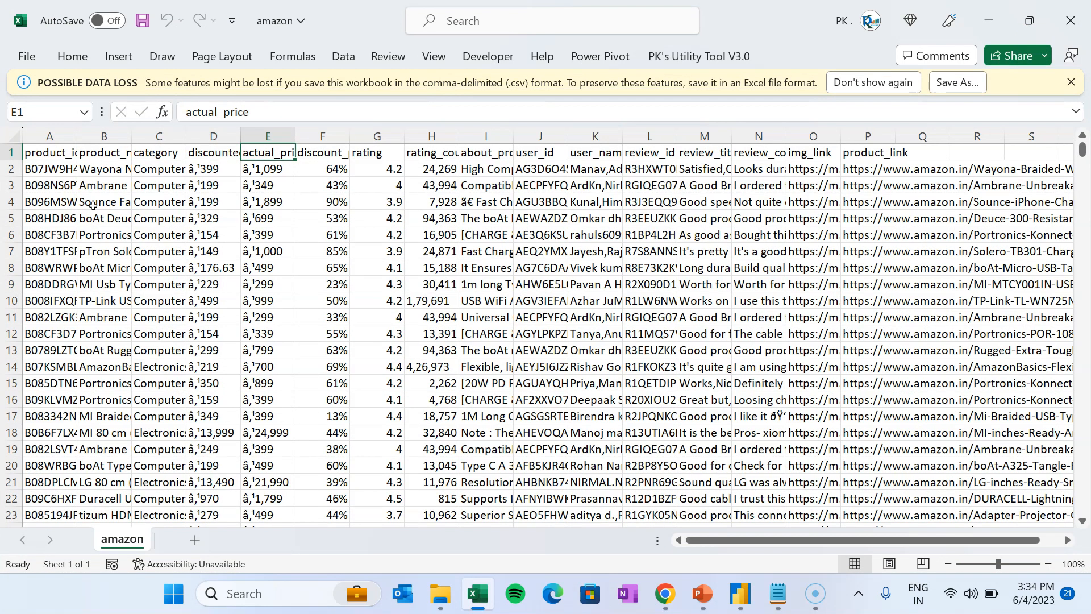
key("Right")
key("Right")
key("Right")
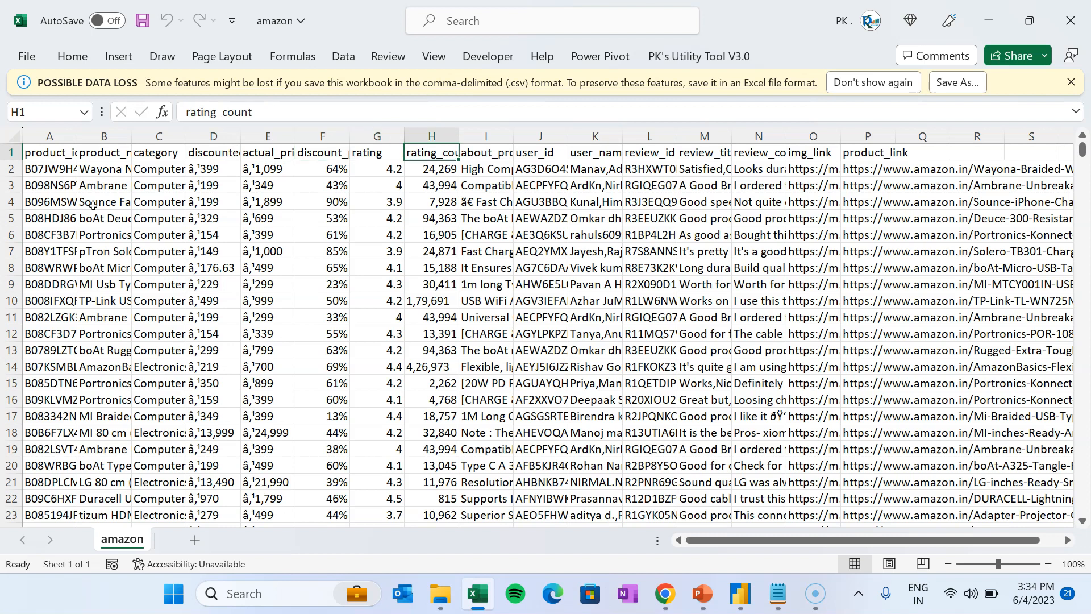
key("Right")
key("Right")
key("Left")
key("Right")
key("Right")
key("Right")
key("Right")
key("Right")
key("Right")
key("Right")
key("Right")
key("Right")
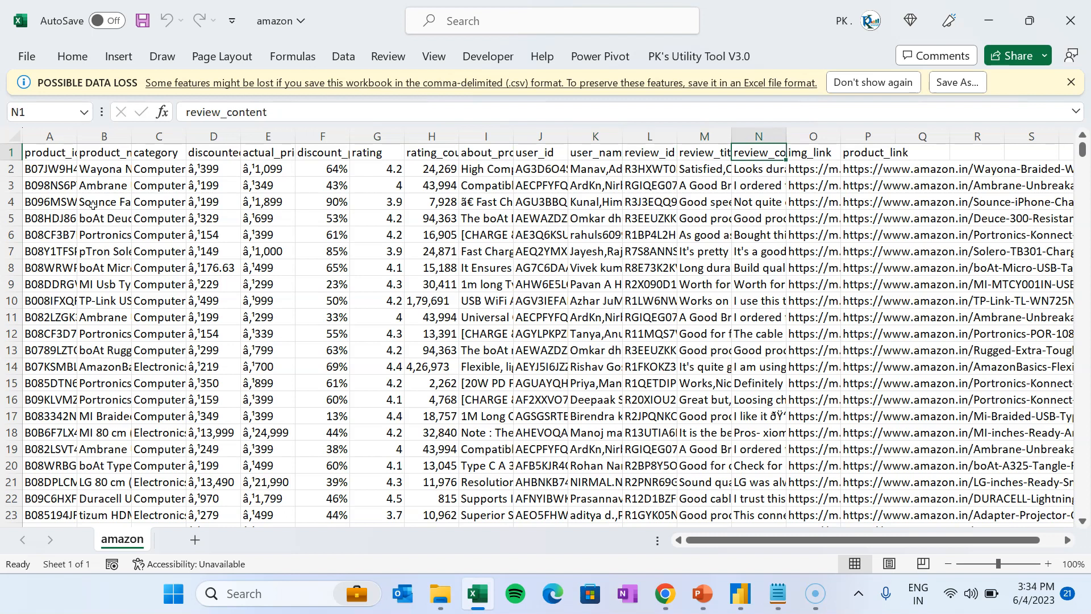
key("Left")
key("Left")
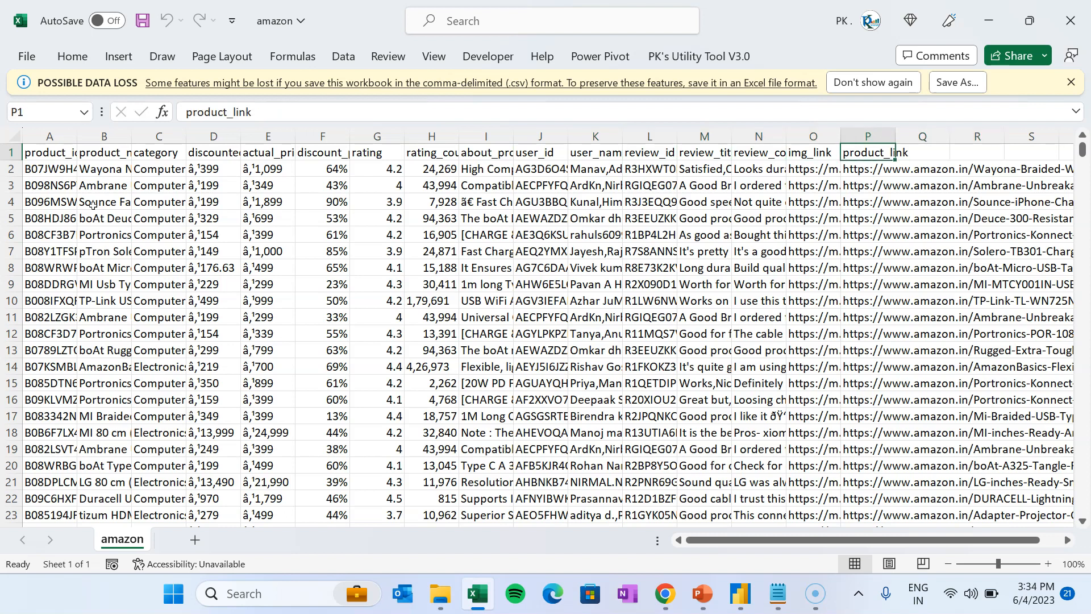
key("Left")
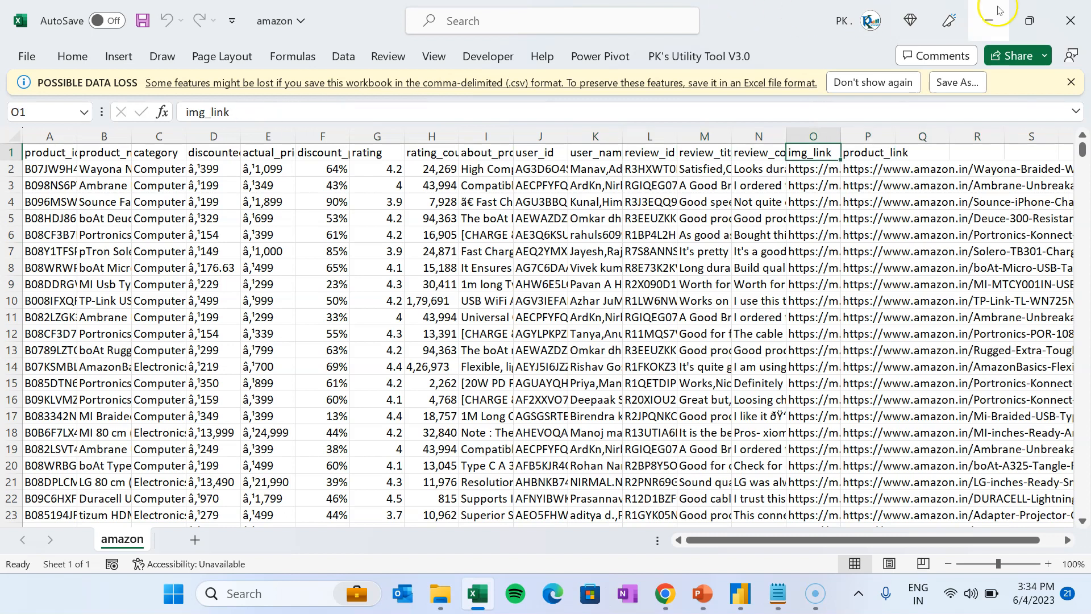
left_click(1070, 21)
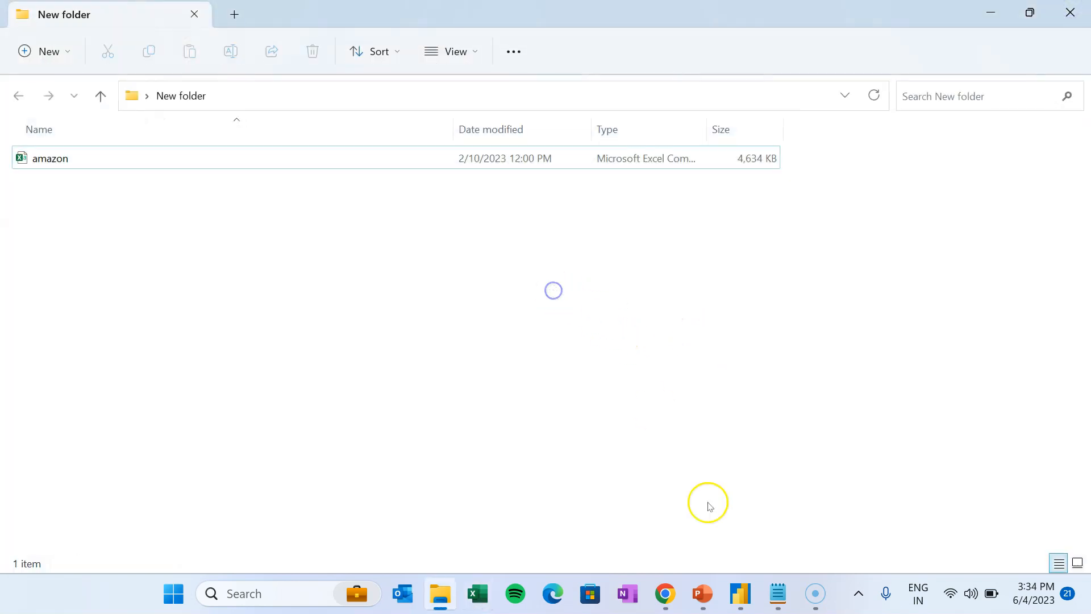
- In Power BI Desktop, browse the Product Table, Product Details and Product Tooltip pages, then open File
left_click(739, 593)
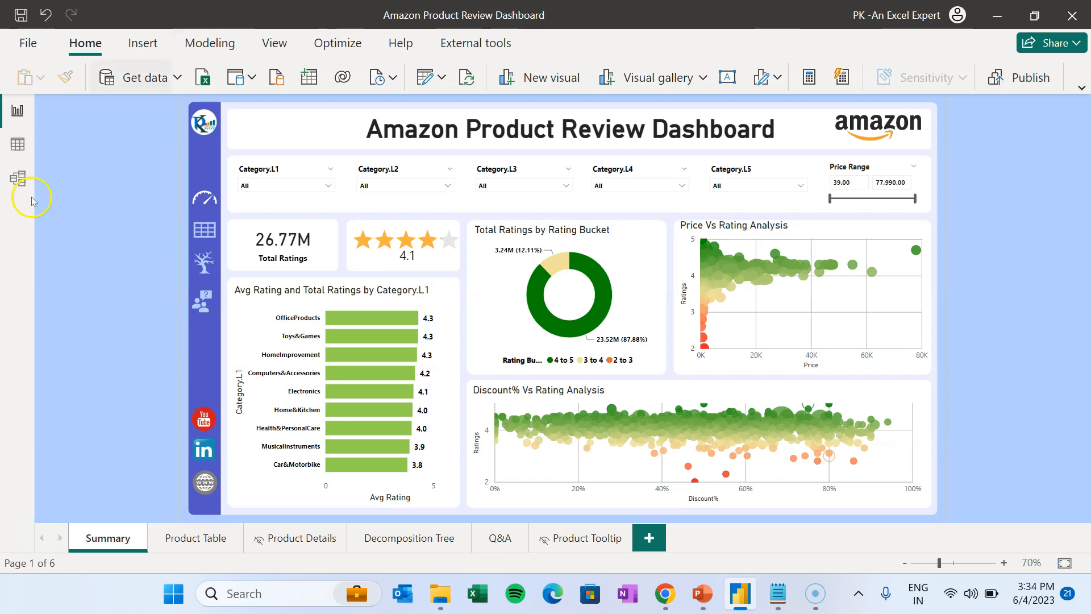
left_click(171, 550)
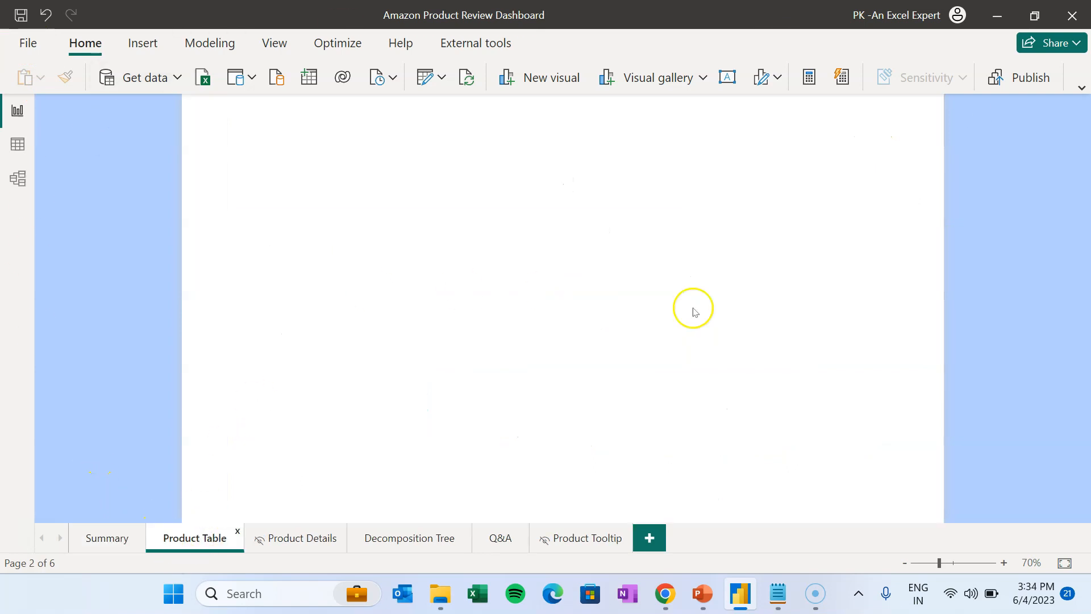
left_click(297, 538)
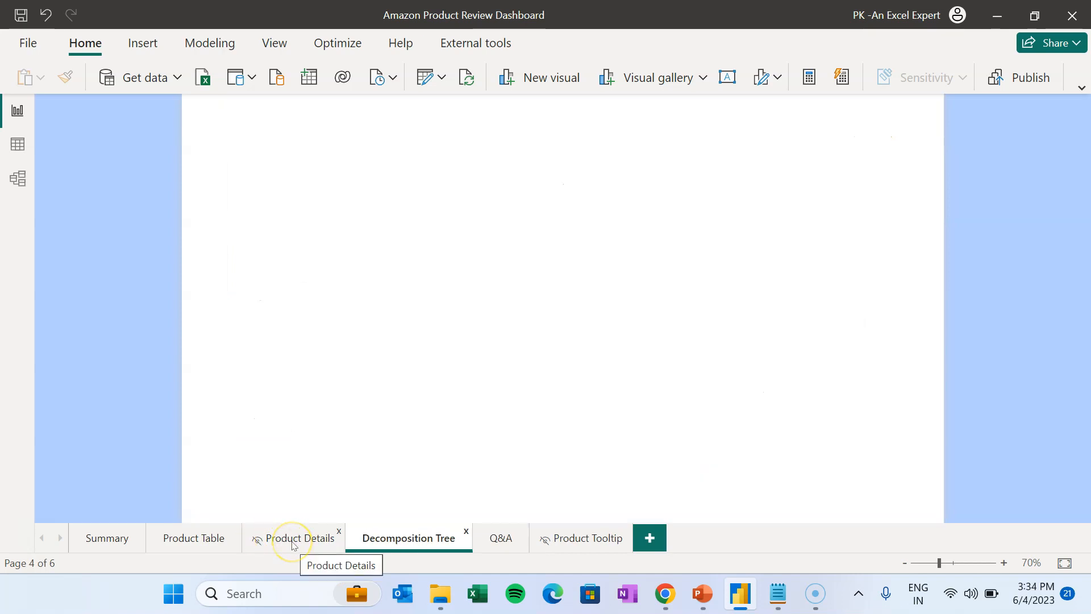
left_click(598, 547)
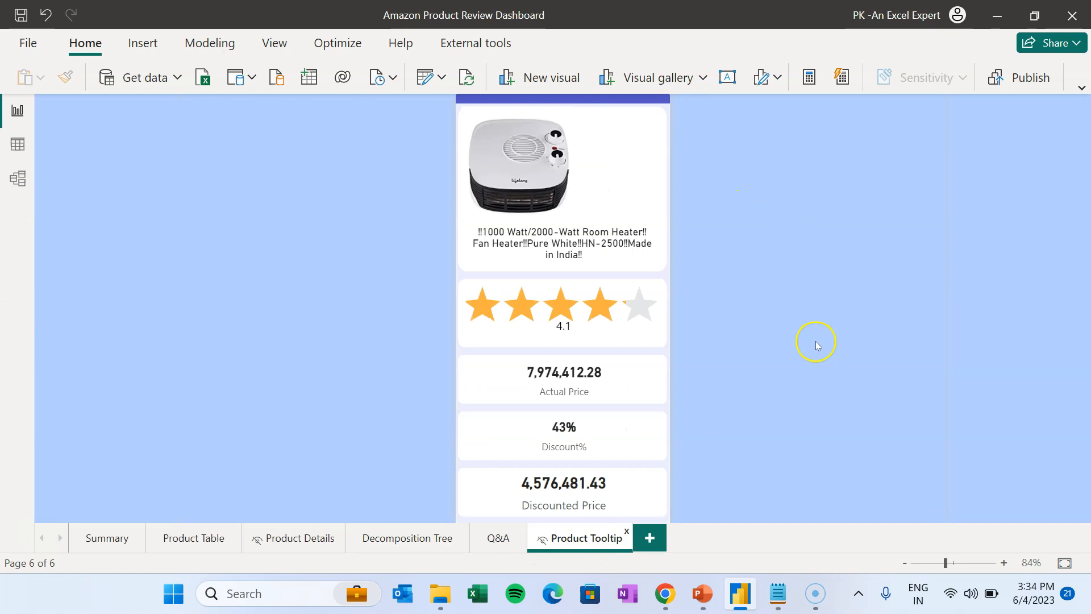
left_click(29, 43)
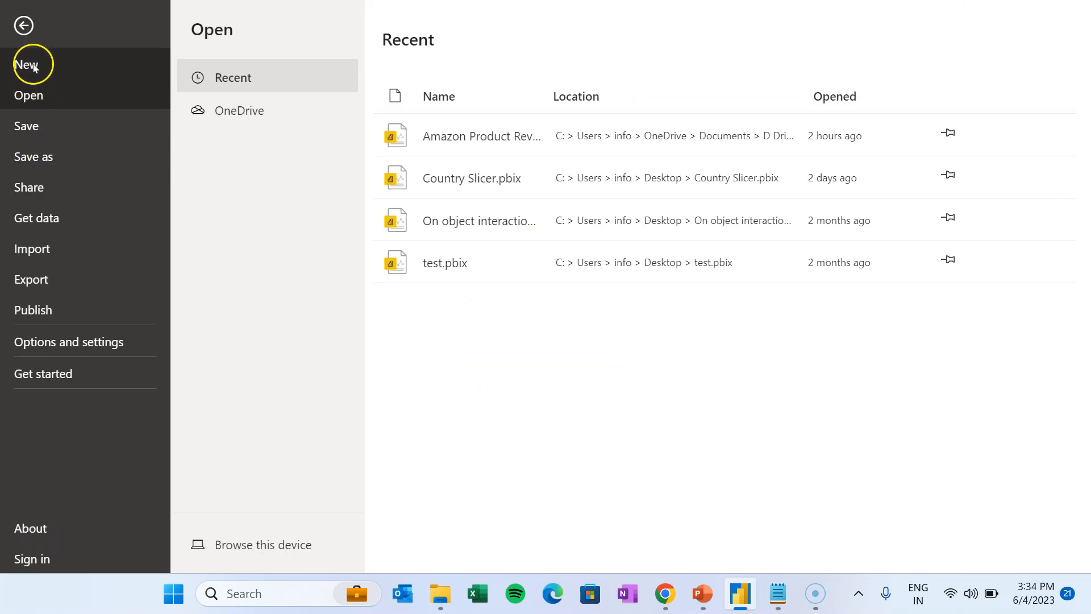
- Start a new blank report and show the Get data source list
left_click(33, 68)
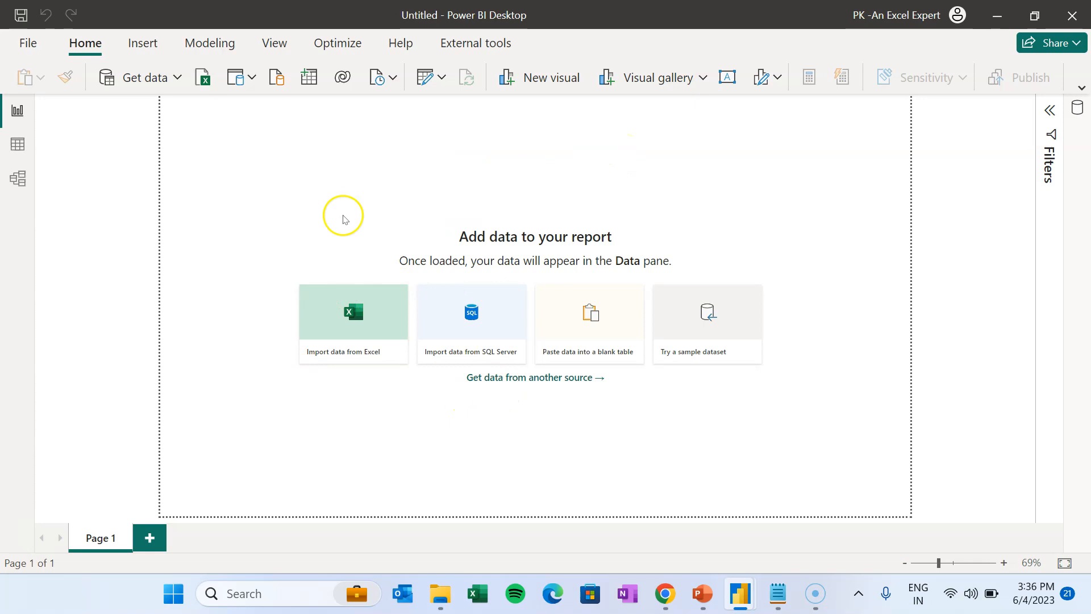
left_click(179, 77)
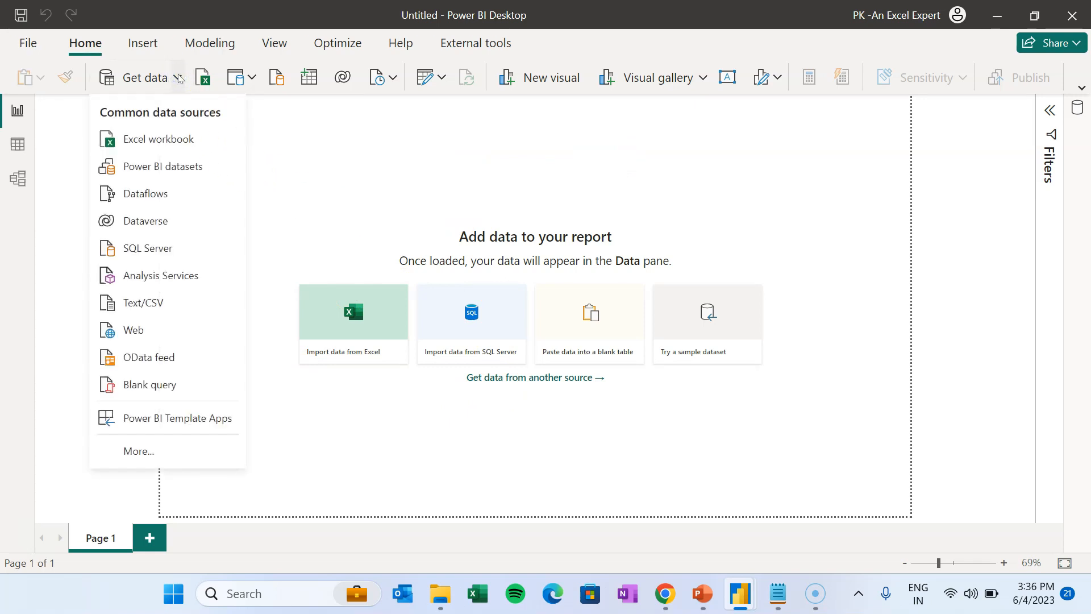
- Import the amazon file via Text/CSV and send it to Transform Data
left_click(157, 307)
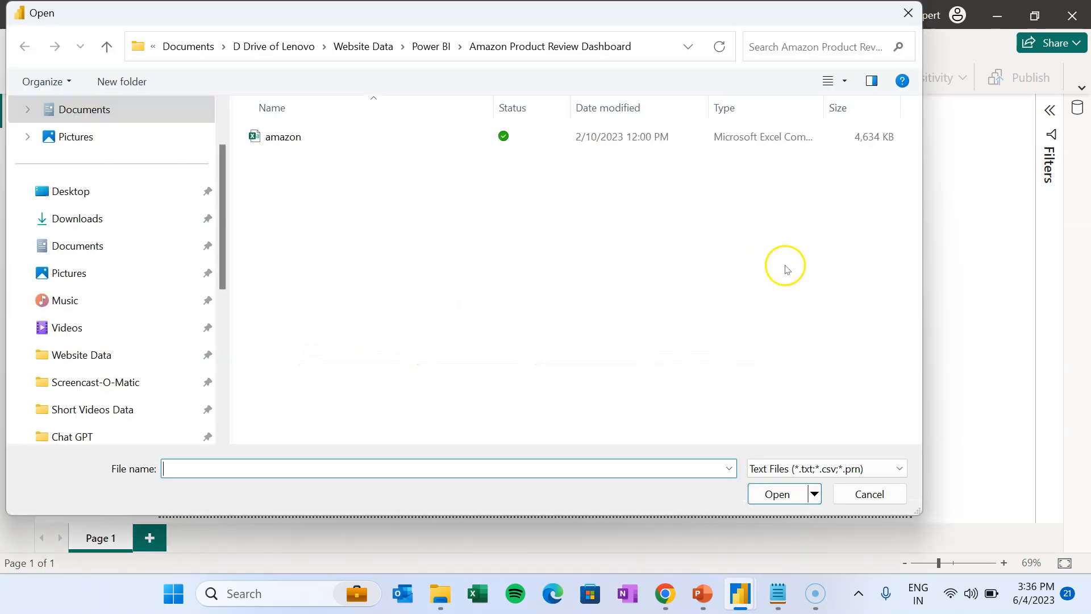
left_click(269, 135)
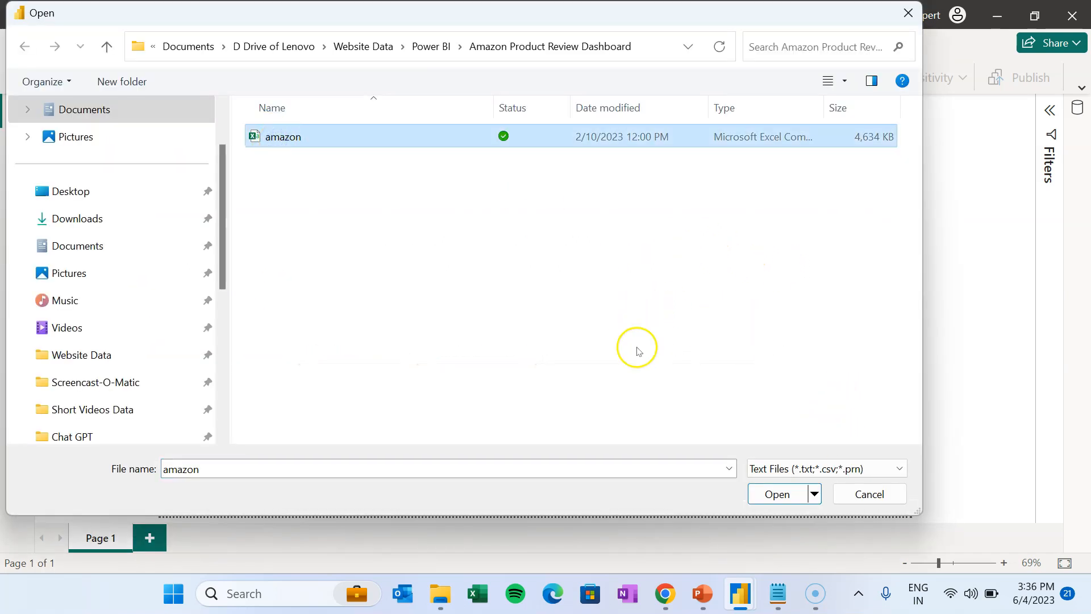
left_click(794, 491)
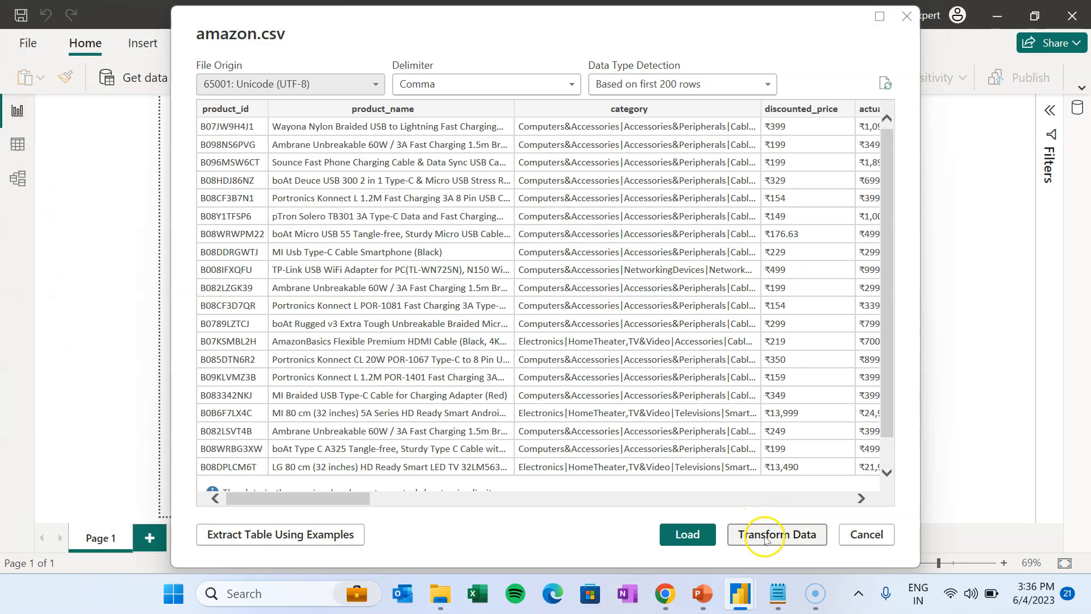
left_click(786, 536)
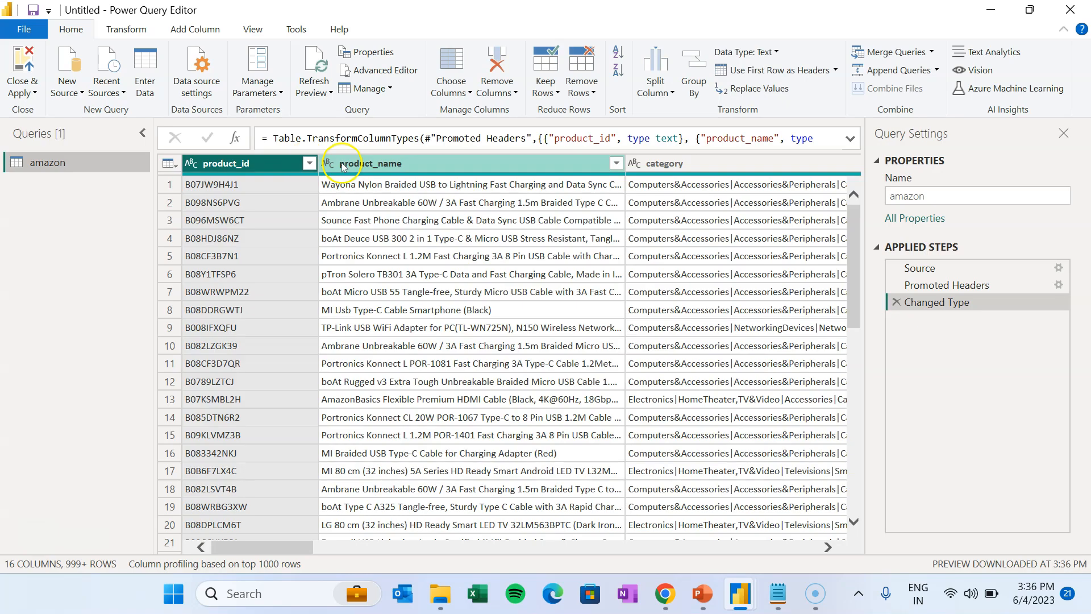
- Split the category column by the custom delimiter '|' into category.1, category.2 and onward
left_click(412, 163)
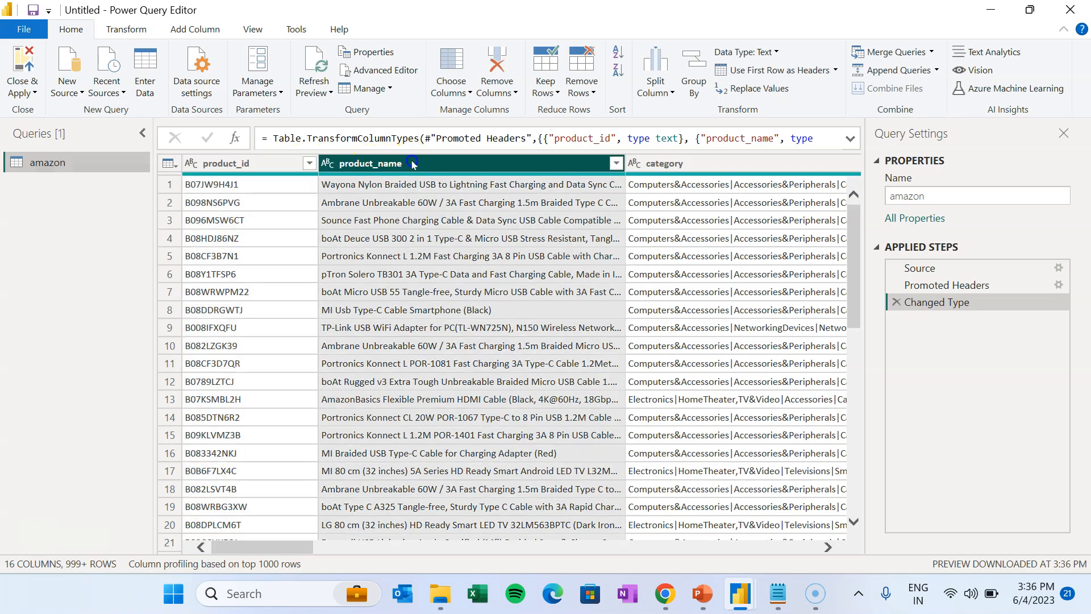
left_click(659, 164)
left_click_drag(290, 546, 325, 546)
left_click_drag(612, 164, 737, 159)
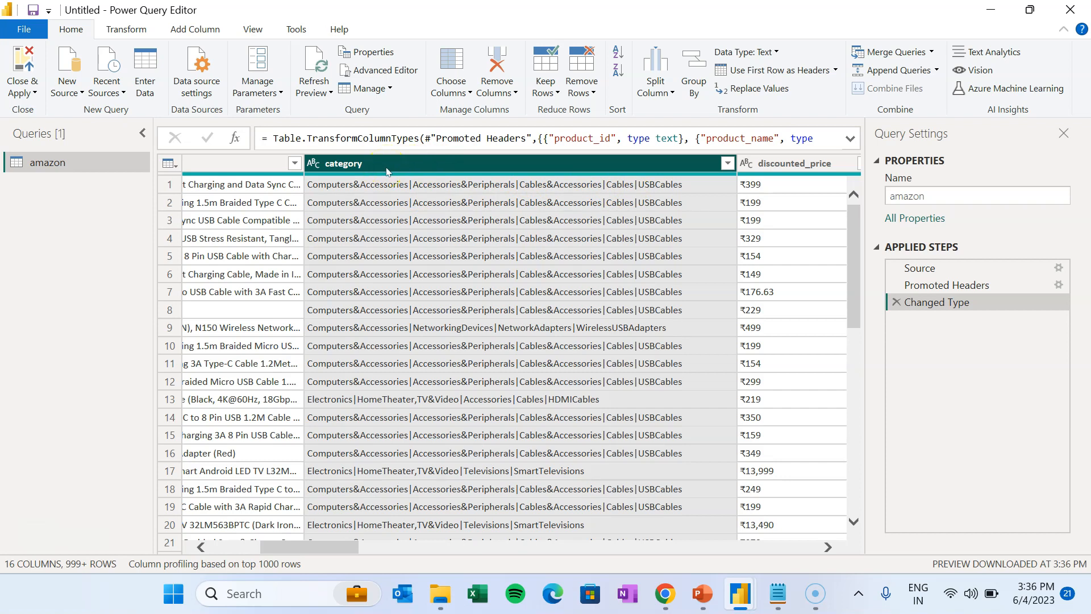
left_click(126, 29)
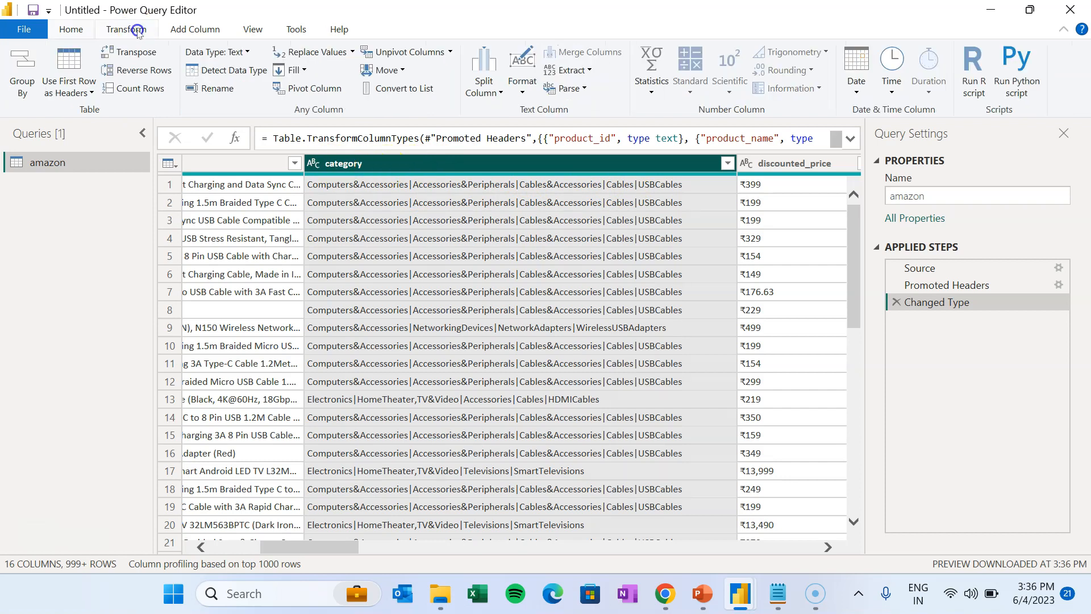
left_click(501, 92)
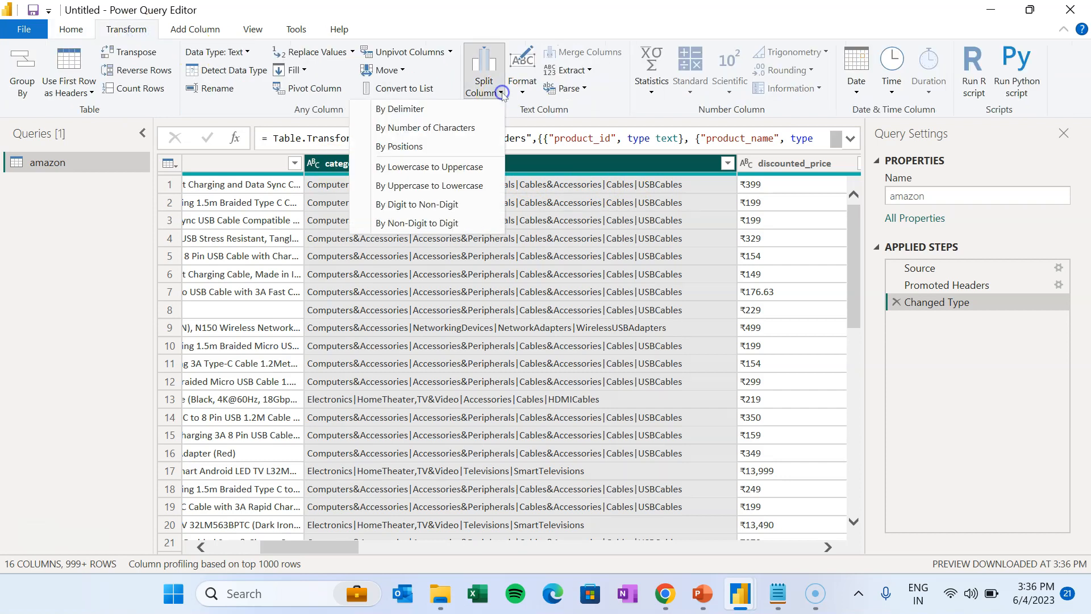
left_click(421, 108)
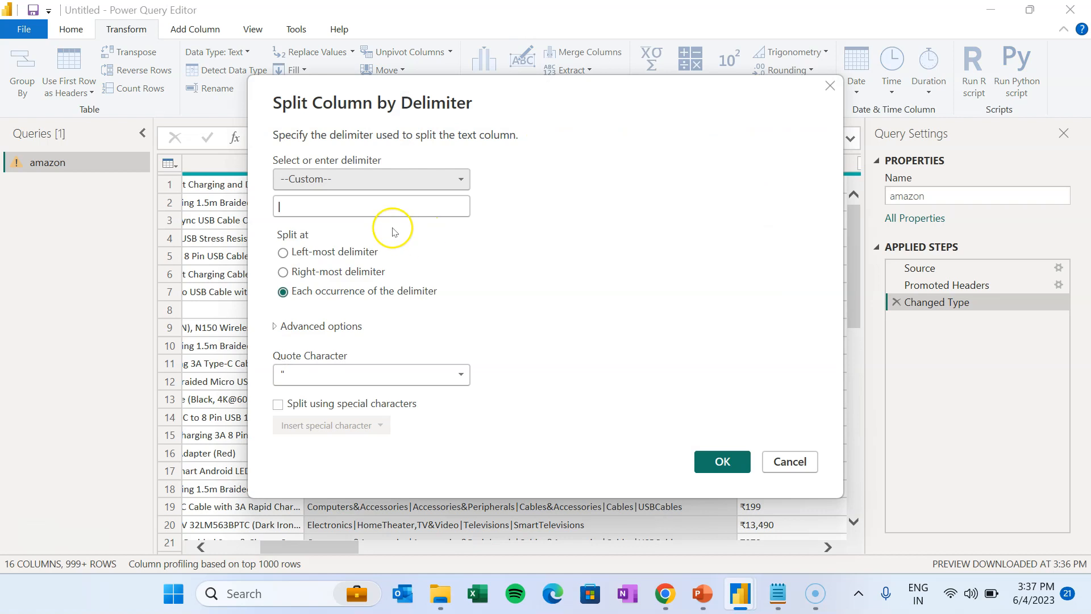
left_click(336, 207)
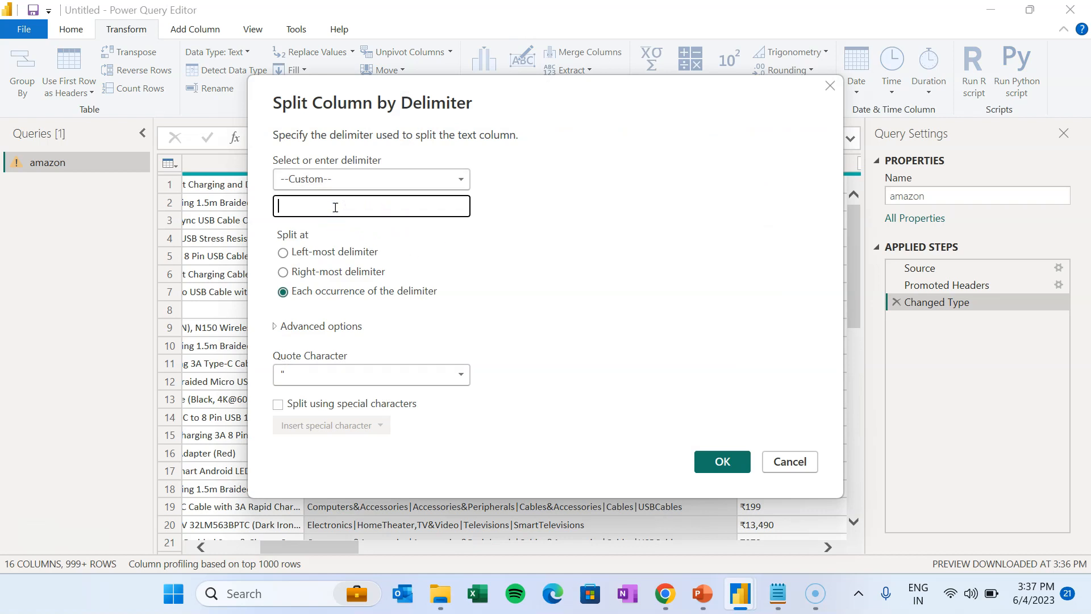
type("|")
left_click(722, 461)
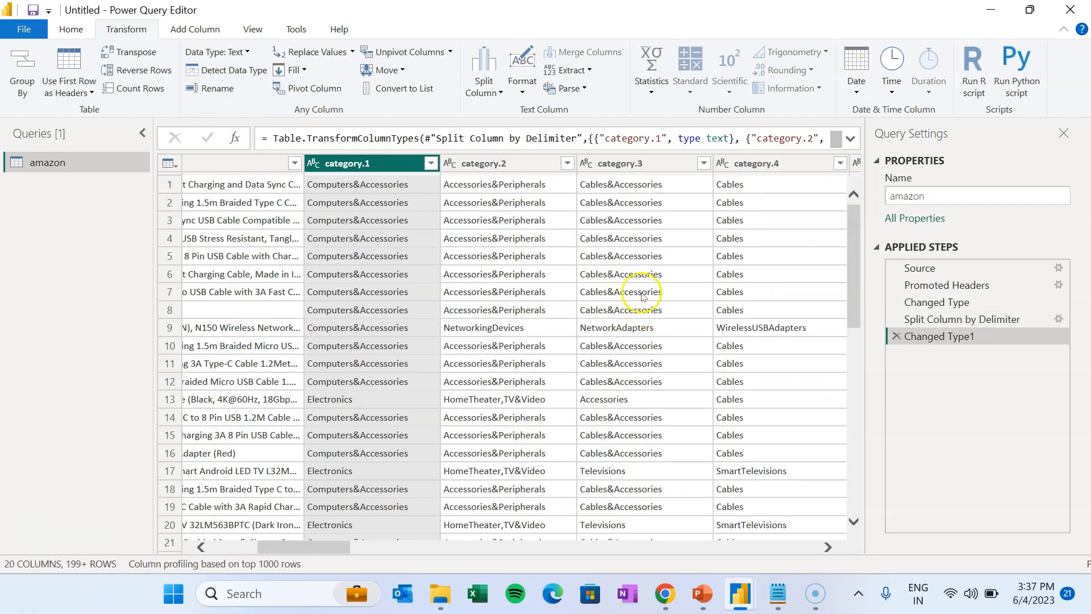
- Rename category.1 and category.2 to Category.L1 and Category.L2
mouse_move(313, 549)
left_mouse_down()
mouse_move(362, 554)
mouse_move(311, 552)
left_mouse_up()
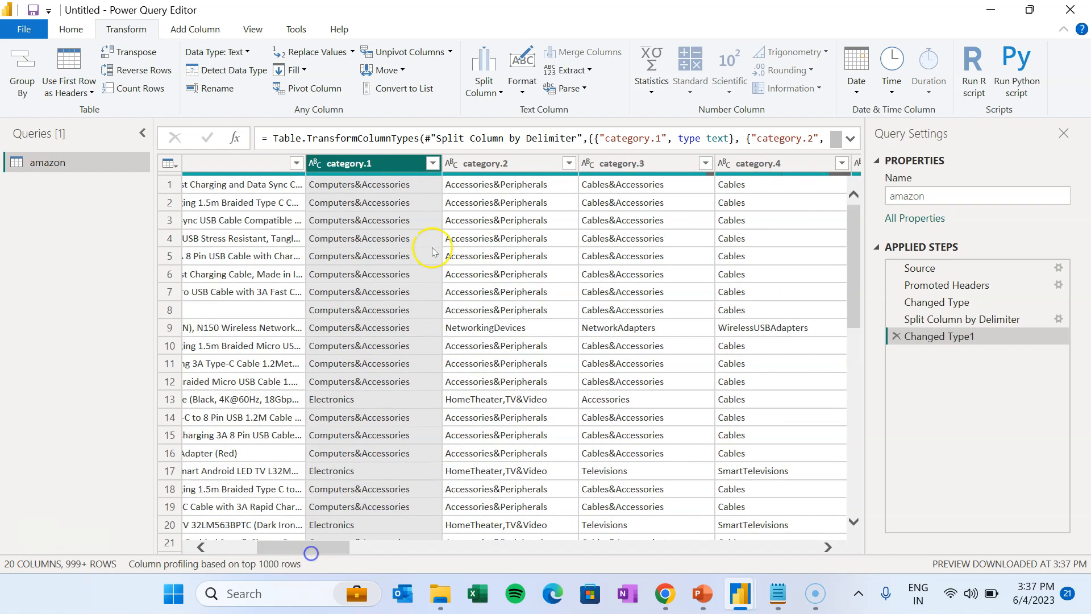
double_click(345, 164)
left_click(332, 163)
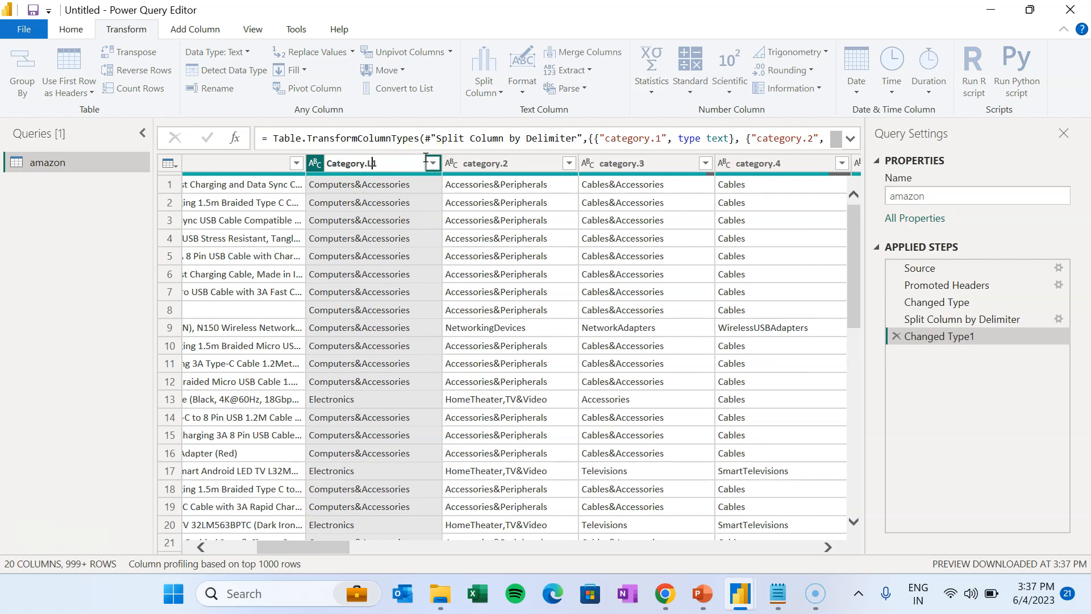
left_click(498, 168)
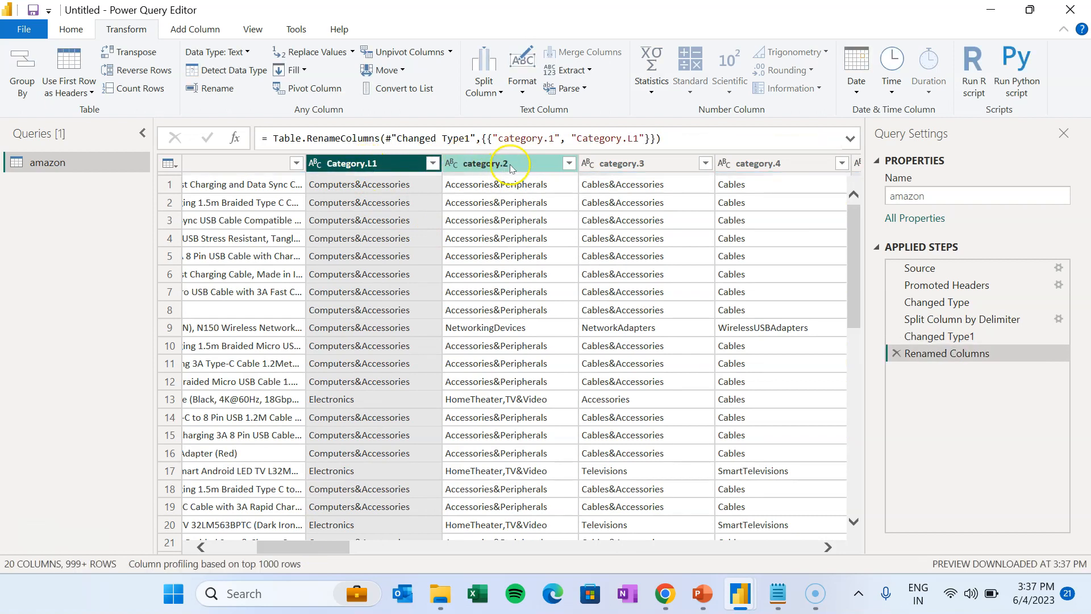
double_click(497, 166)
type("Category.L")
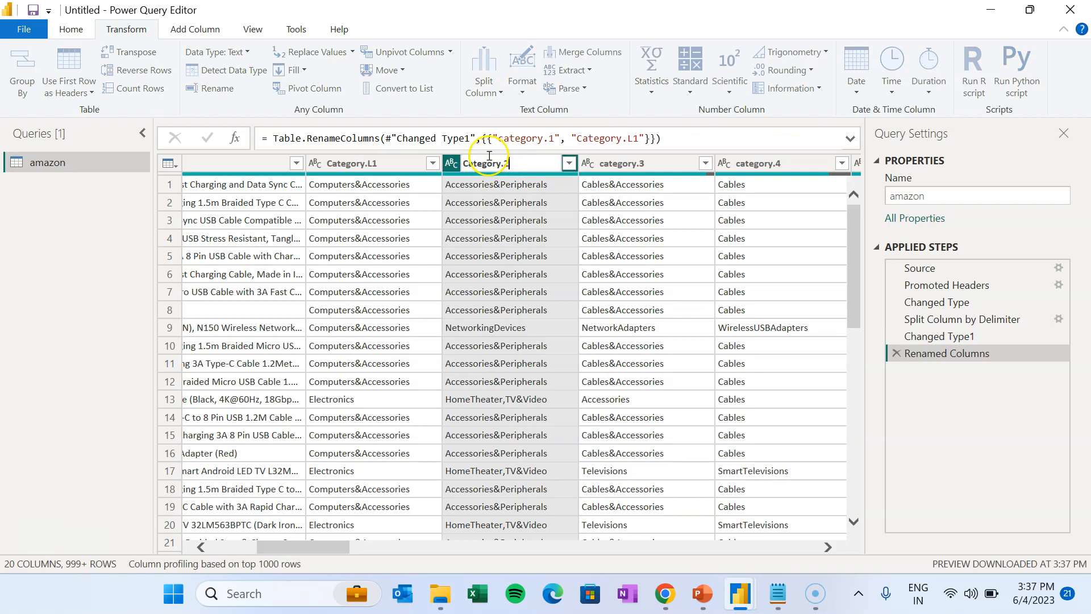
type("2")
key("Return")
- Rename category.3, category.4 and category.5 to Category.L3, Category.L4 and Category.L5
left_click_drag(308, 548, 343, 548)
double_click(402, 164)
type("Category.L3")
double_click(507, 165)
key("Home")
key("Delete")
type("C")
left_click(534, 164)
type("L")
key("Return")
double_click(666, 164)
type("Category.L5")
key("Return")
- Rename discounted_price to Discounted Price and actual_price to Actual Price, then copy the ₹ symbol
left_click_drag(348, 549, 391, 548)
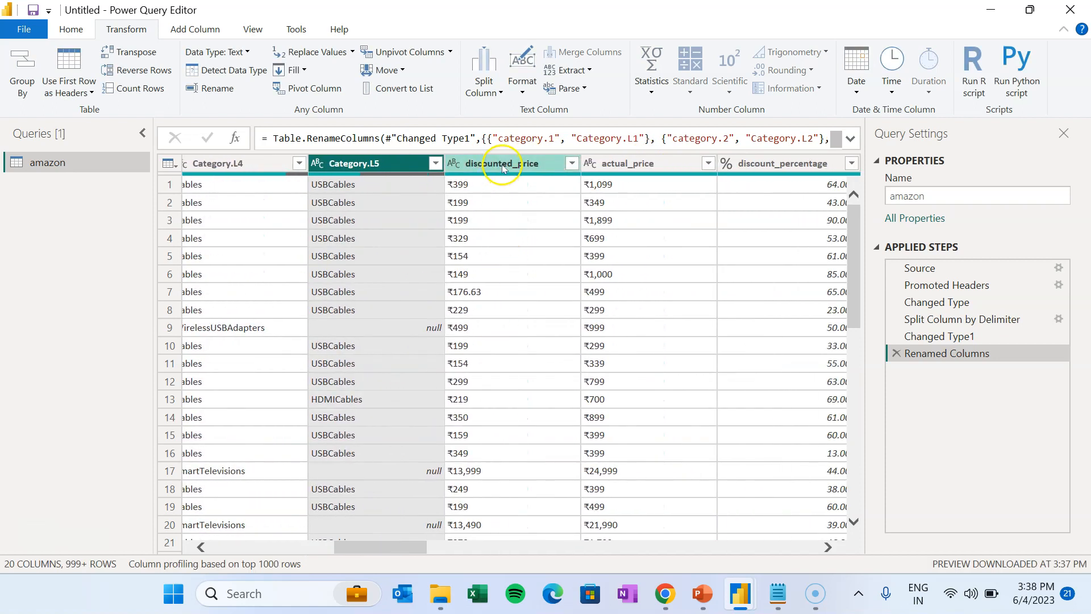
double_click(501, 165)
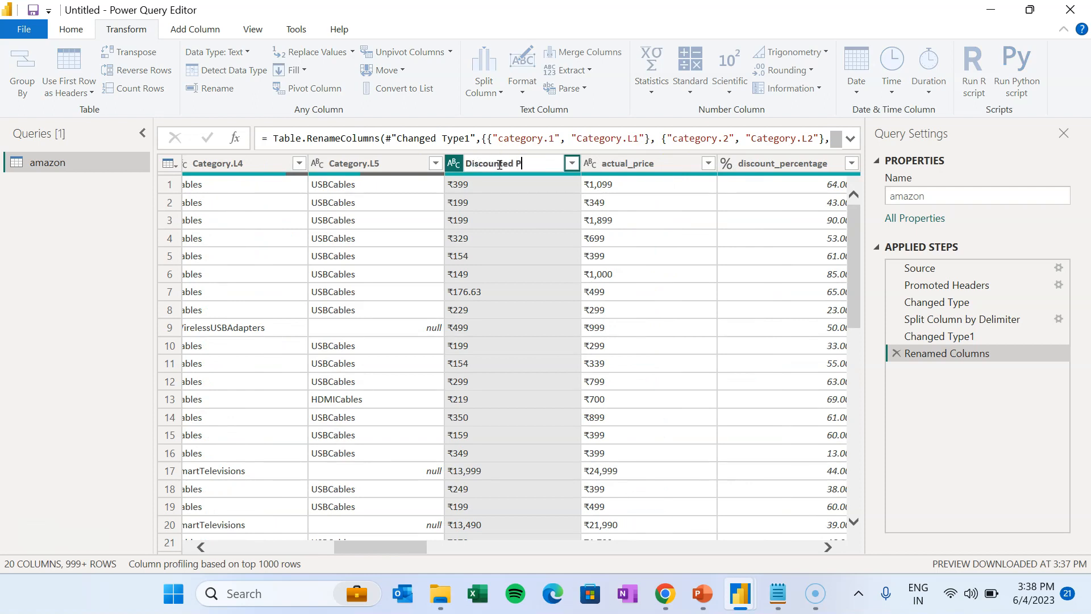
left_click(659, 164)
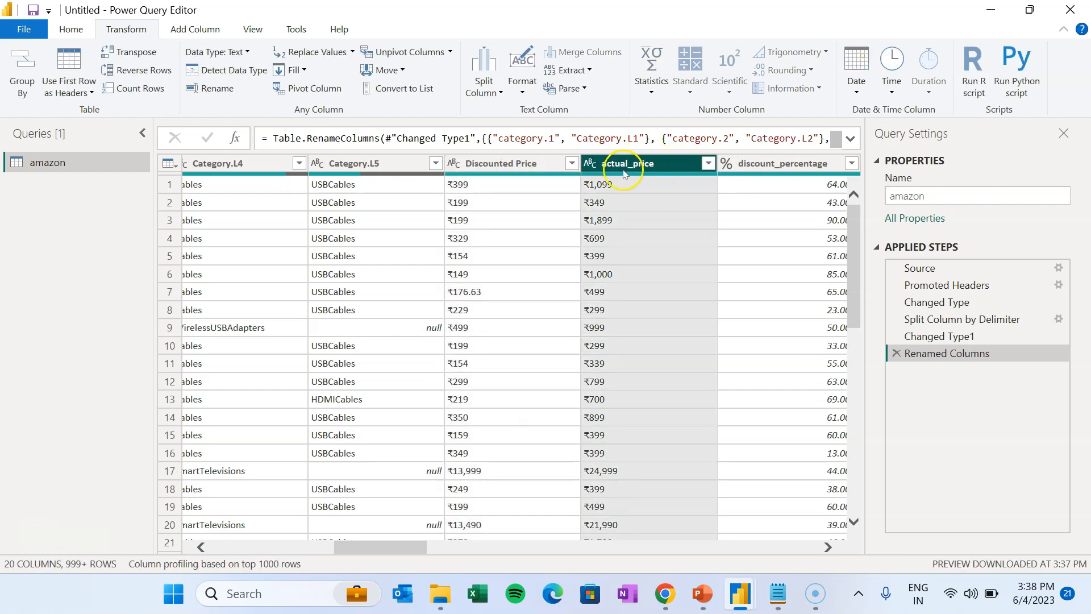
double_click(628, 166)
type("Act")
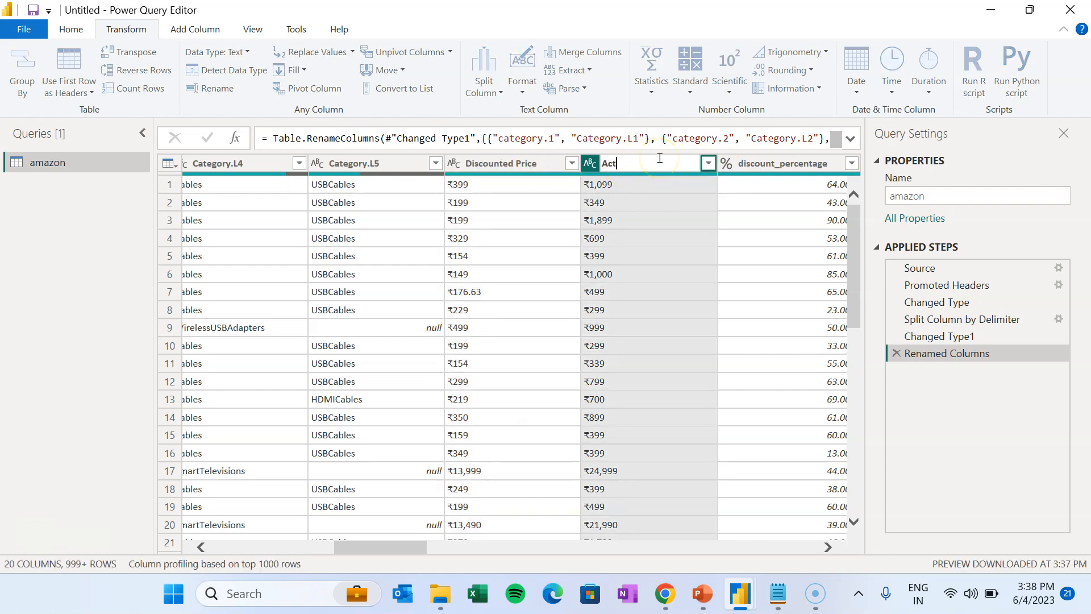
type("ual Price")
key("Return")
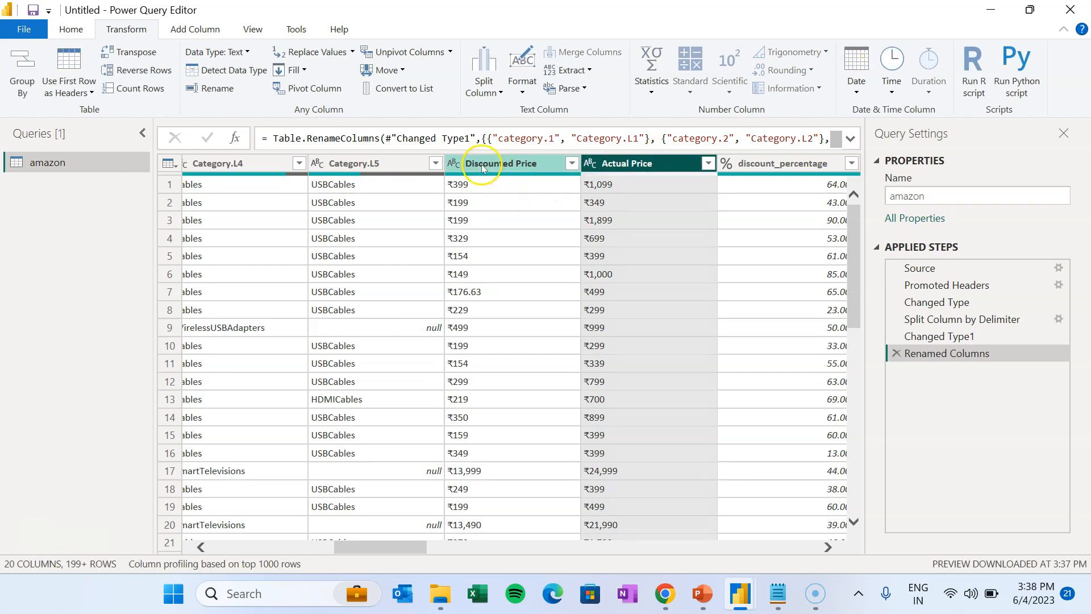
left_click(460, 187)
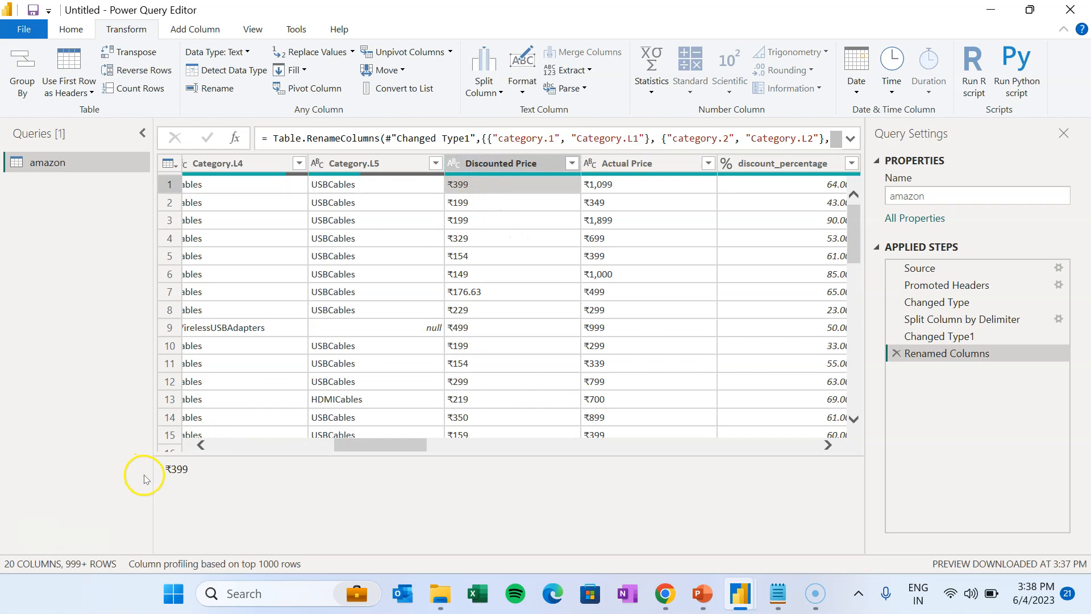
left_click_drag(171, 467, 163, 468)
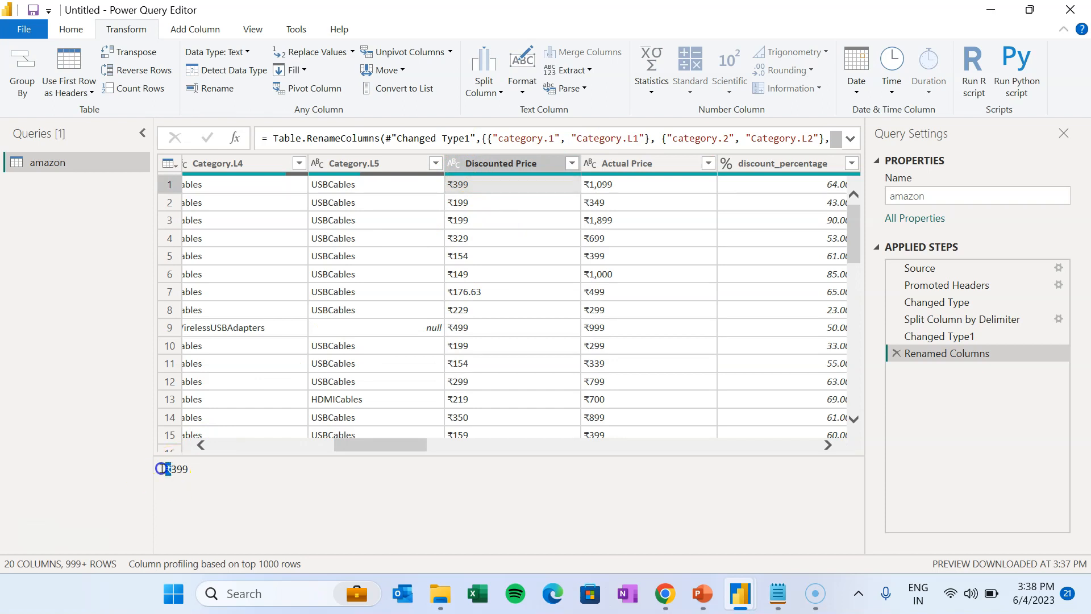
- Replace ₹ with nothing in both Discounted Price and Actual Price columns
left_click(495, 163)
left_click(625, 164, "ctrl")
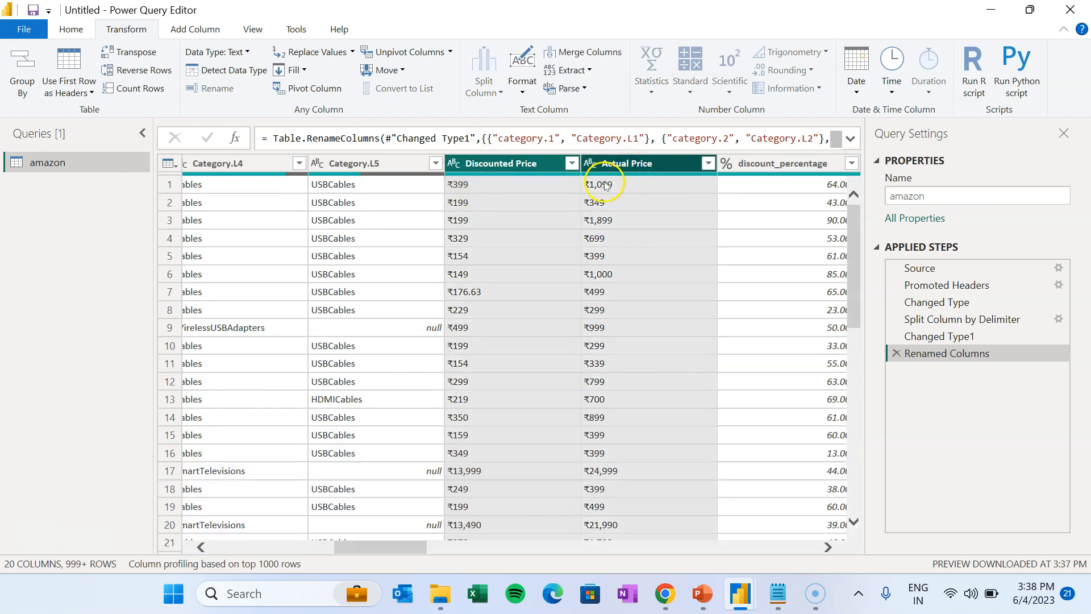
left_click(135, 30)
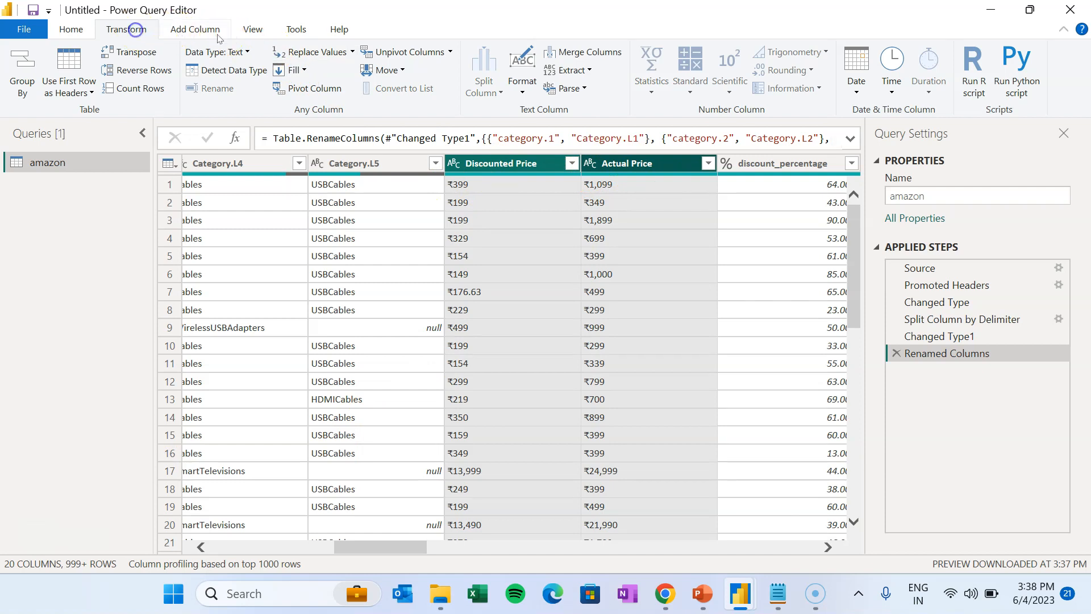
left_click(327, 51)
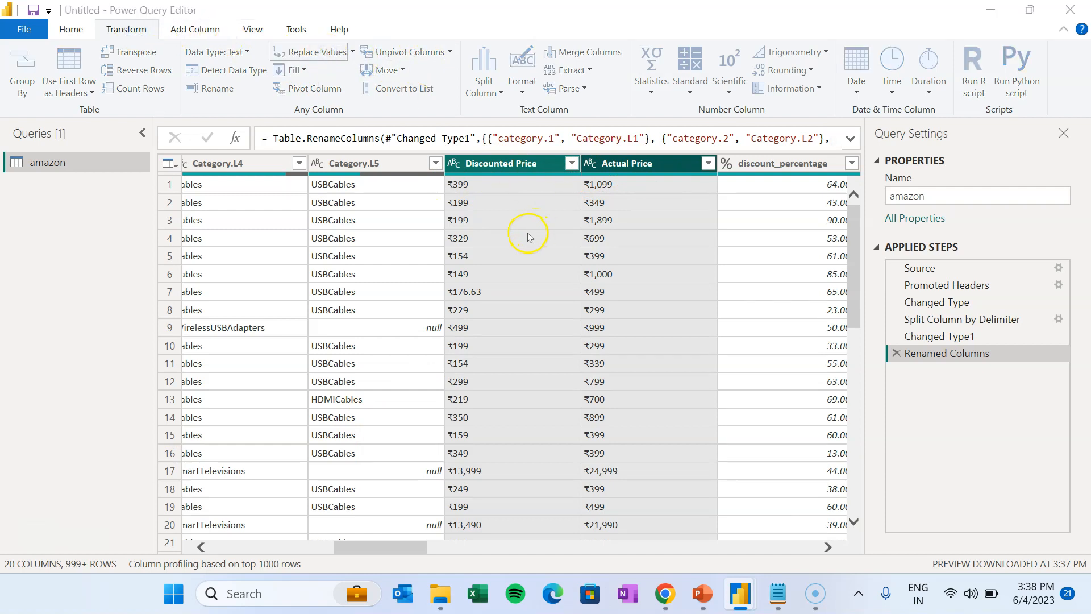
left_click(358, 261)
type("₹")
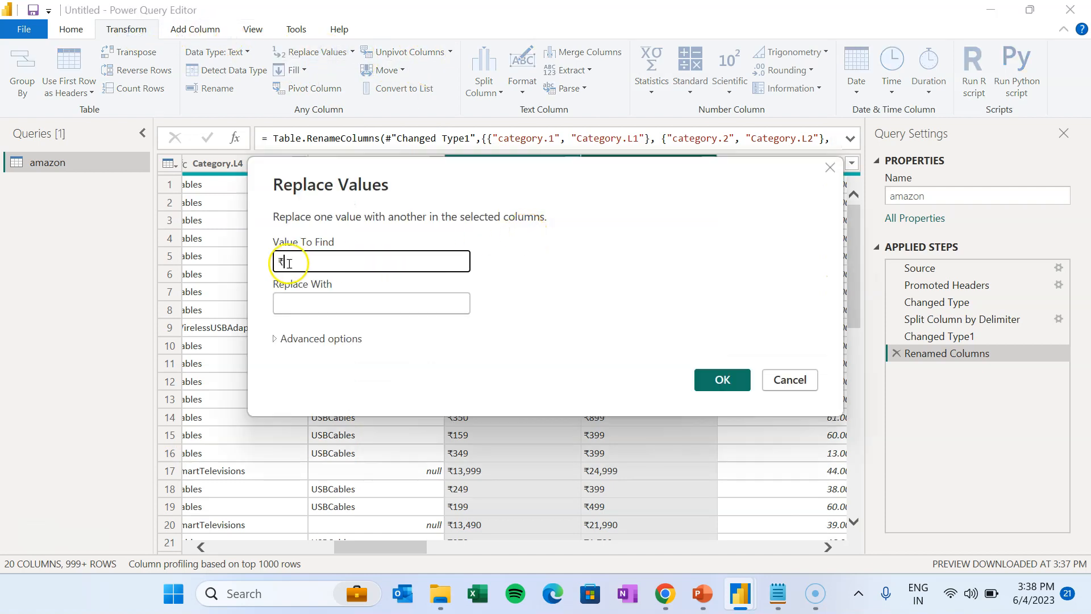
left_click(342, 306)
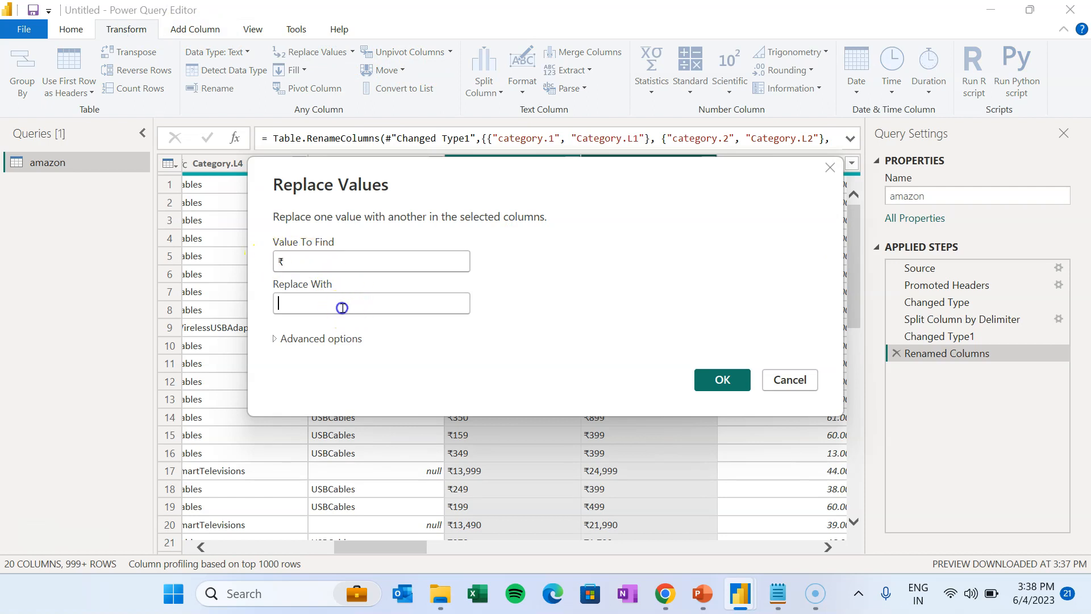
left_click(727, 378)
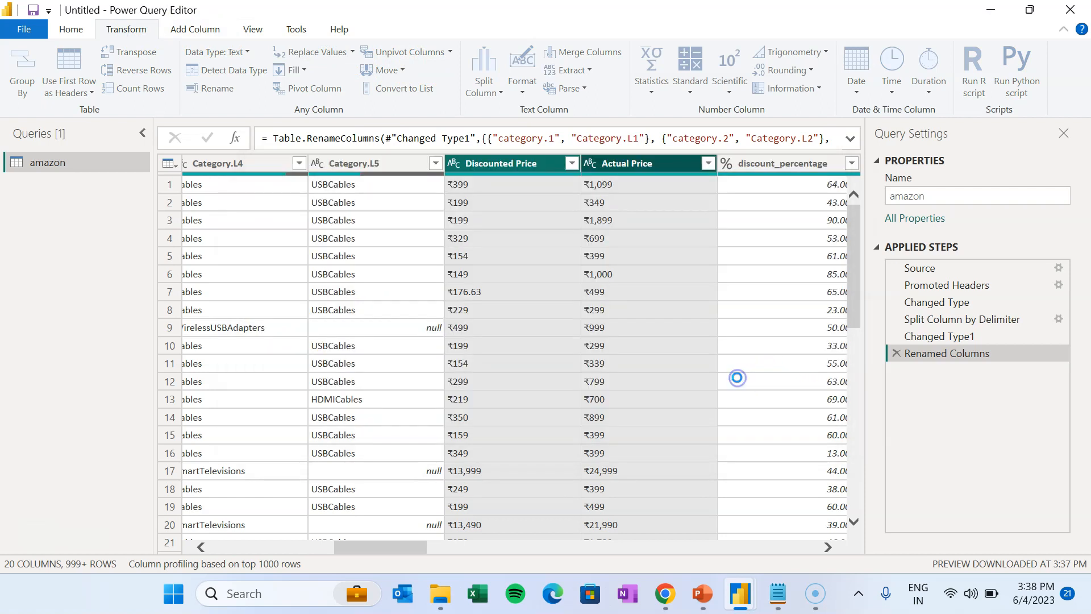
left_click(725, 209)
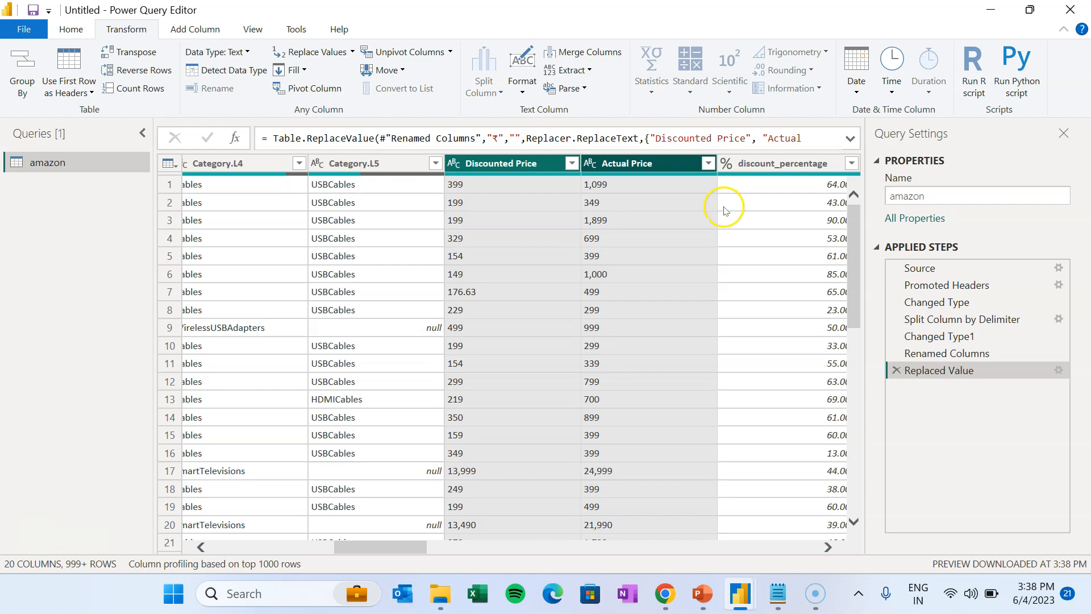
left_click(617, 177)
left_click(489, 163)
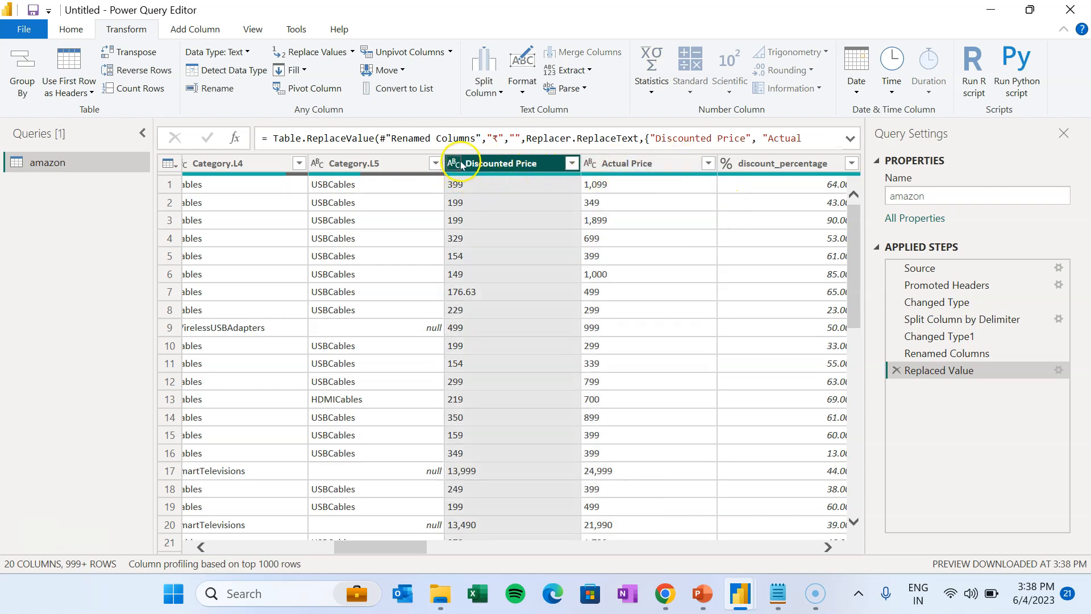
- Change Discounted Price and Actual Price to Decimal Number
left_click(454, 165)
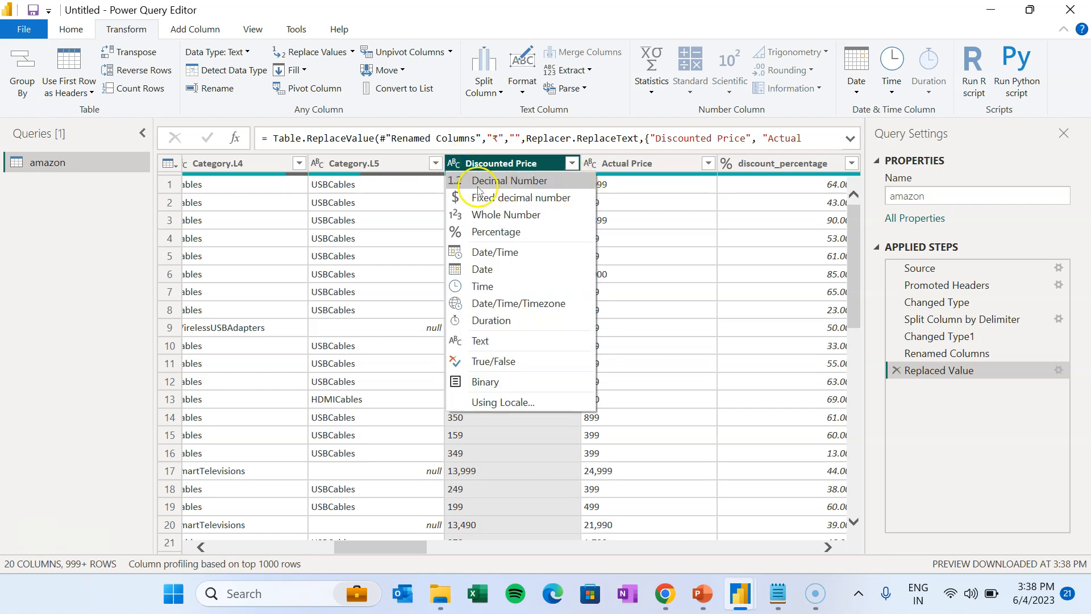
left_click(515, 182)
left_click(590, 164)
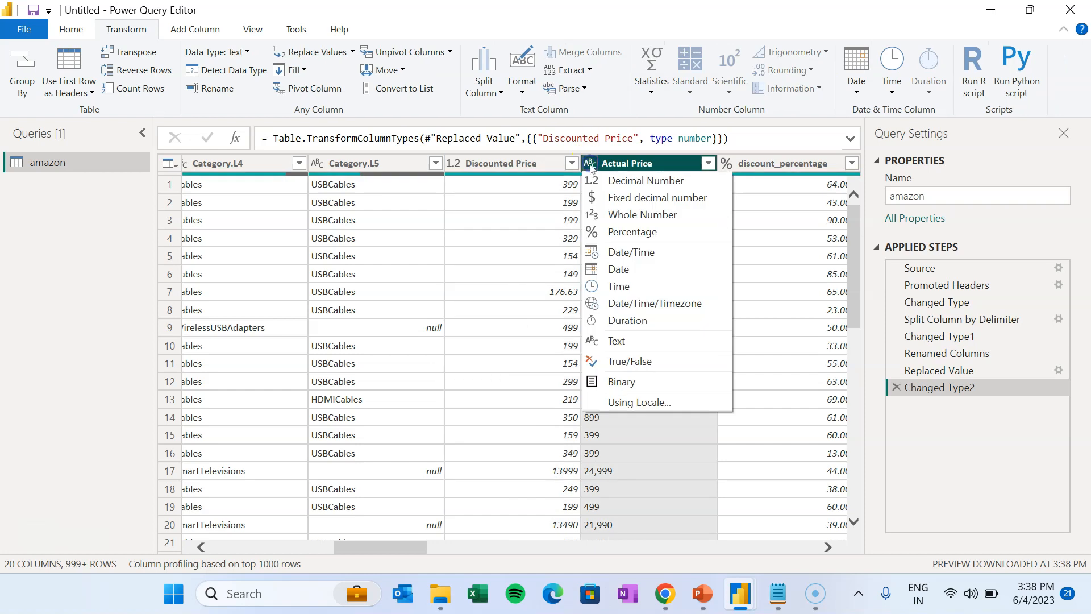
left_click(594, 180)
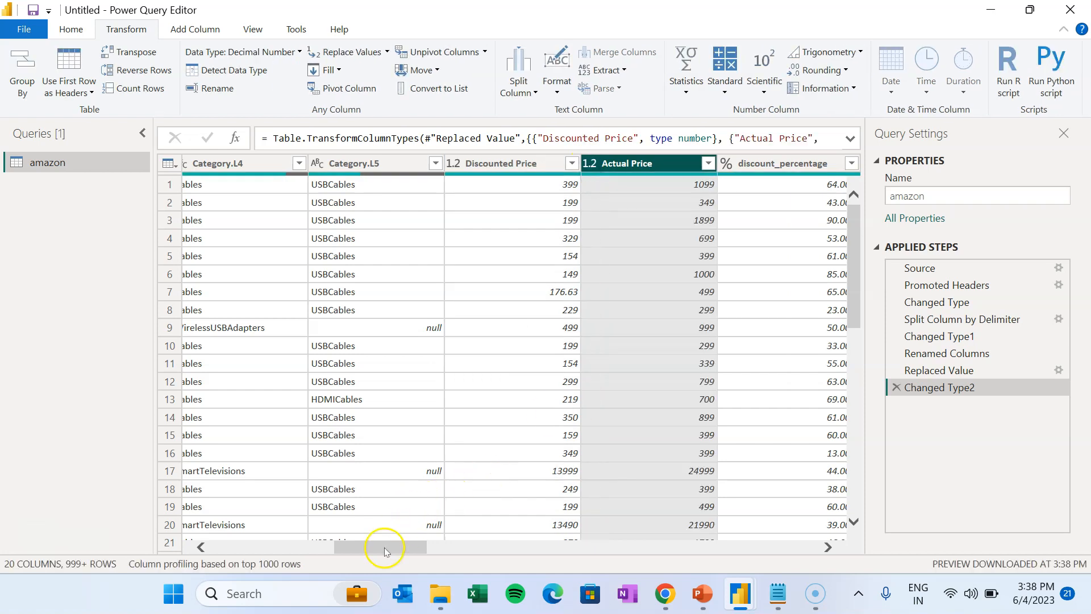
- Check the discount_percentage, rating and rating_count types, then select Discounted Price through rating_count
left_click_drag(385, 551, 435, 549)
left_click(445, 164)
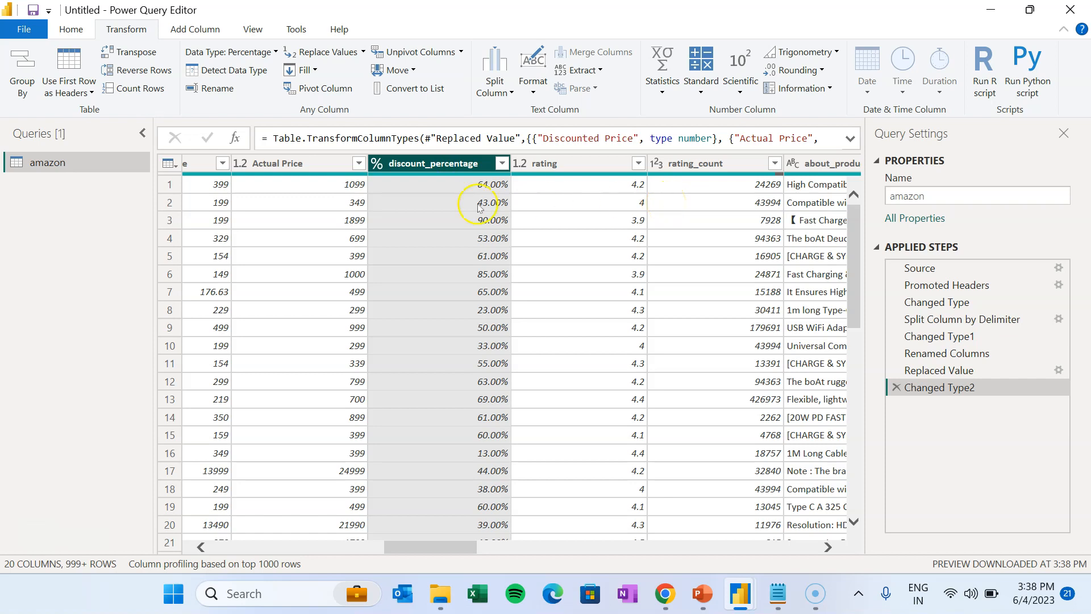
left_click(557, 164)
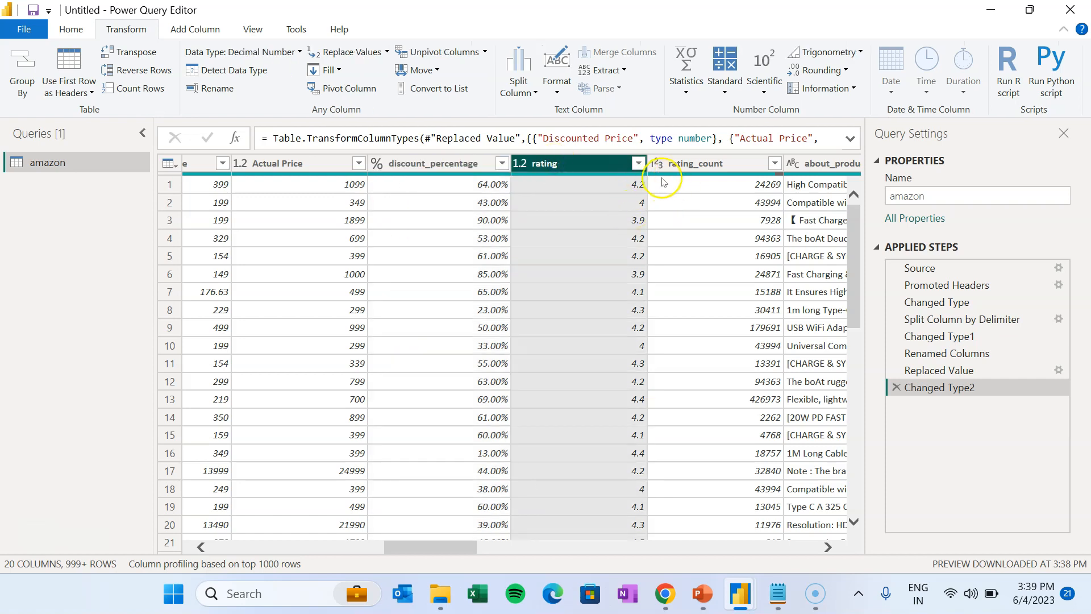
left_click(730, 164)
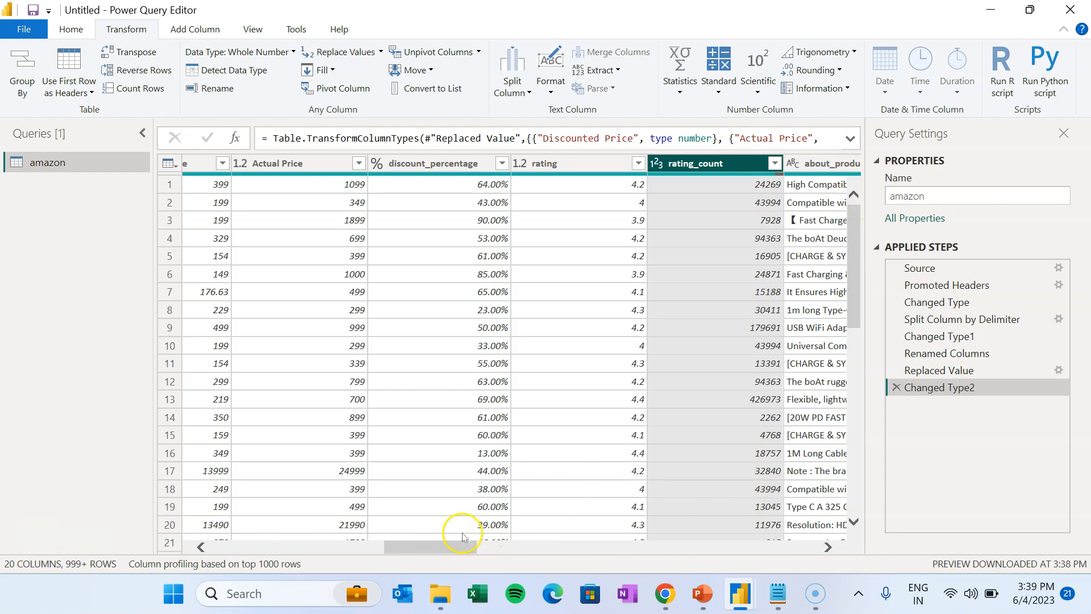
scroll(463, 537, "right", 3)
mouse_move(454, 547)
left_mouse_down()
mouse_move(562, 550)
mouse_move(352, 548)
mouse_move(456, 552)
left_mouse_up()
left_click(754, 163, "shift")
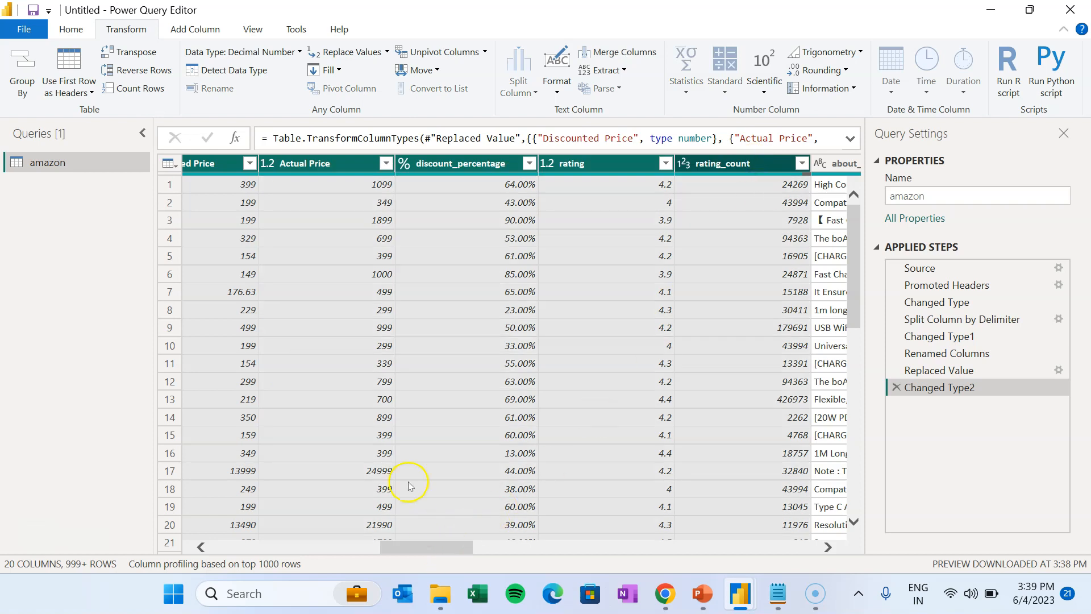
- Replace errors in the selected columns with null
left_click(386, 51)
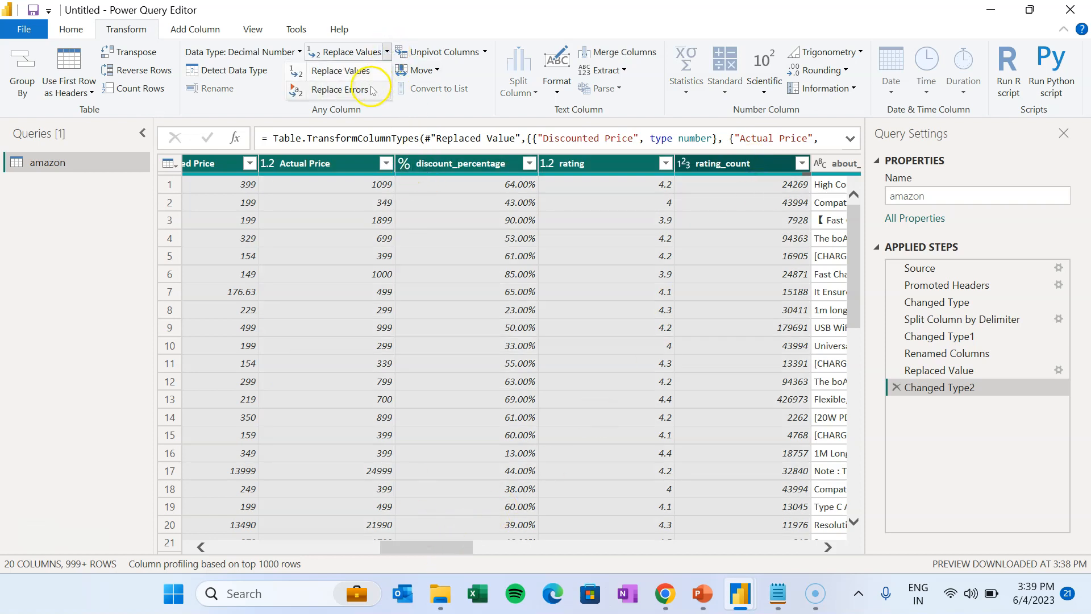
left_click(372, 91)
type("null")
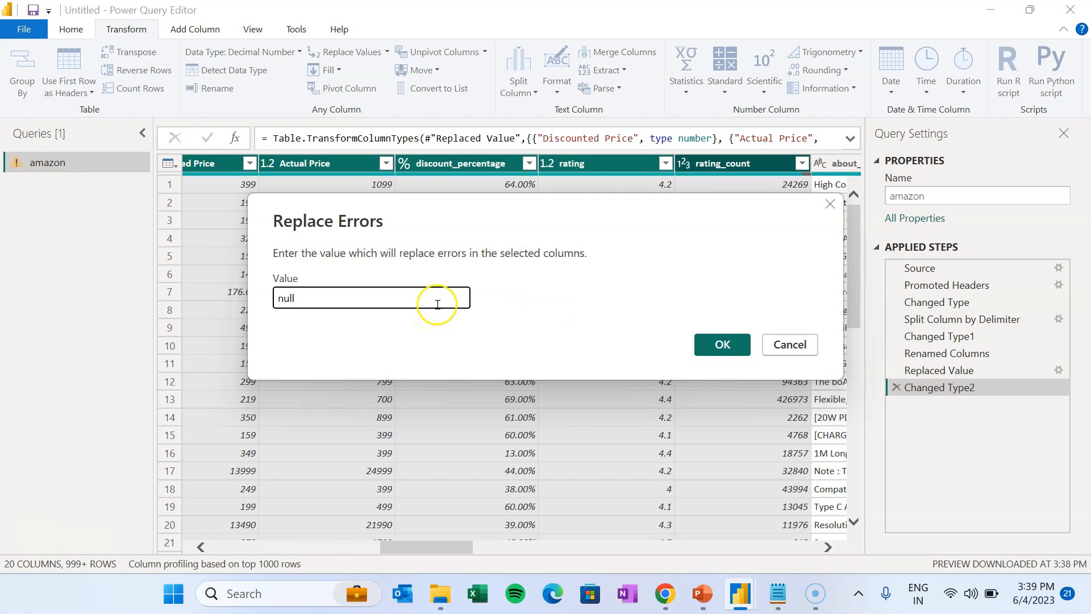
left_click(718, 343)
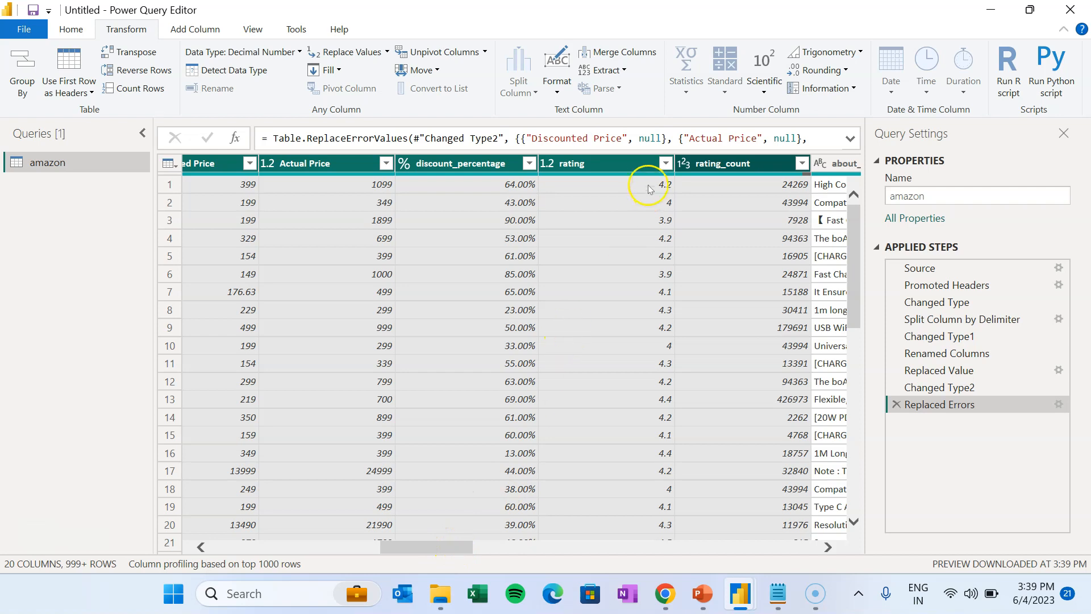
- Filter the rating column to drop rows with empty or null ratings
left_click(633, 163)
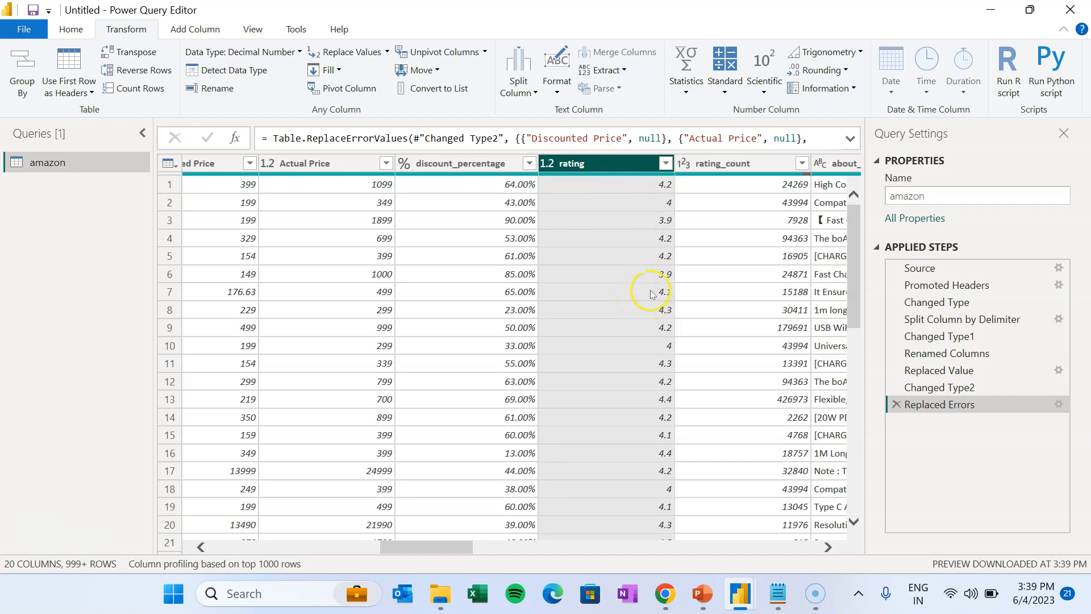
left_click(665, 163)
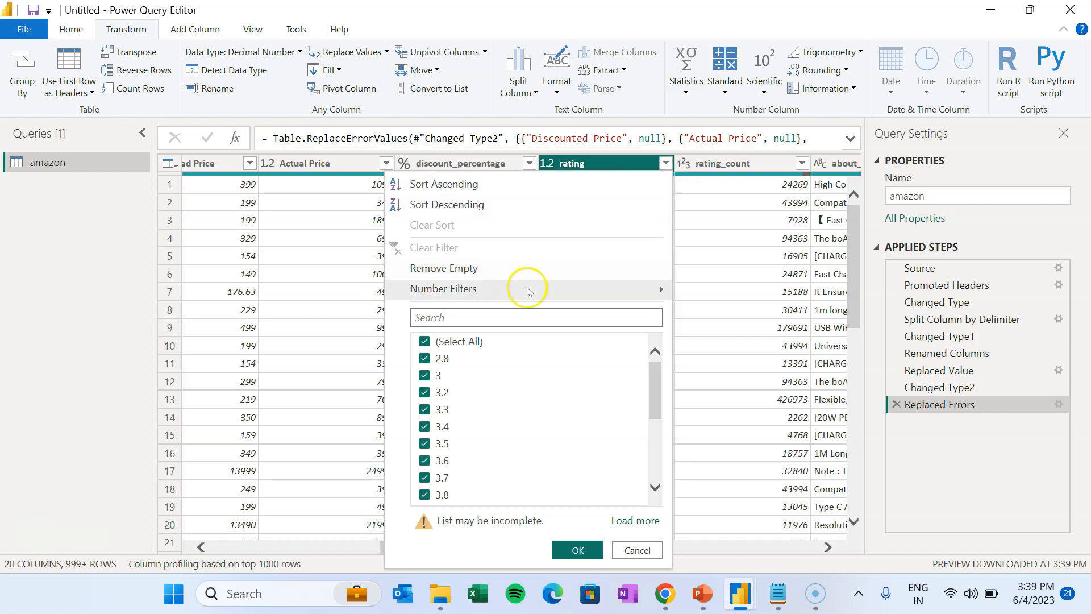
left_click(471, 269)
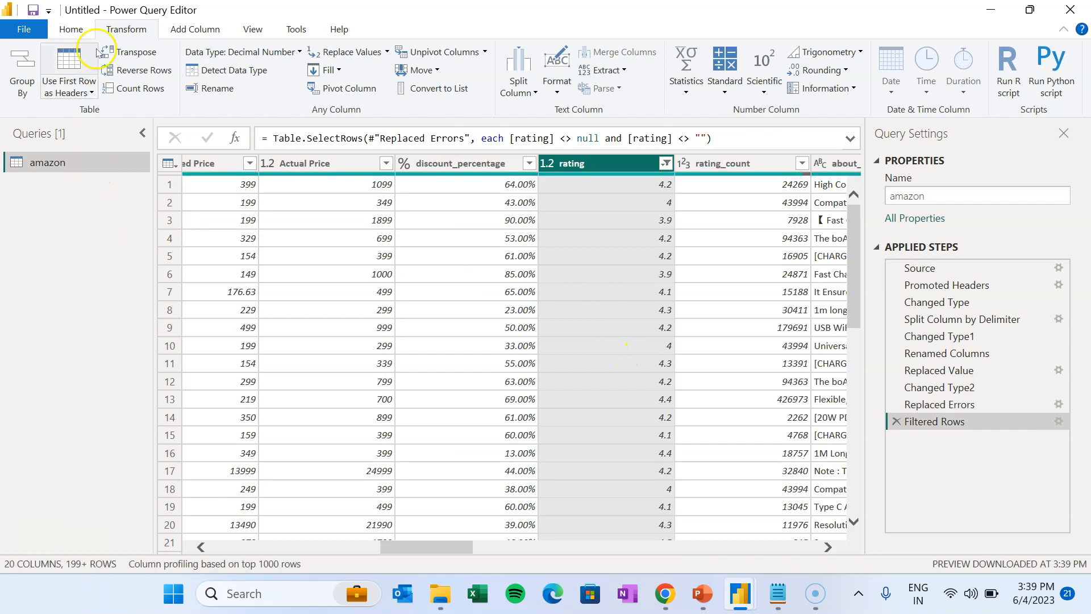
left_click_drag(401, 548, 764, 552)
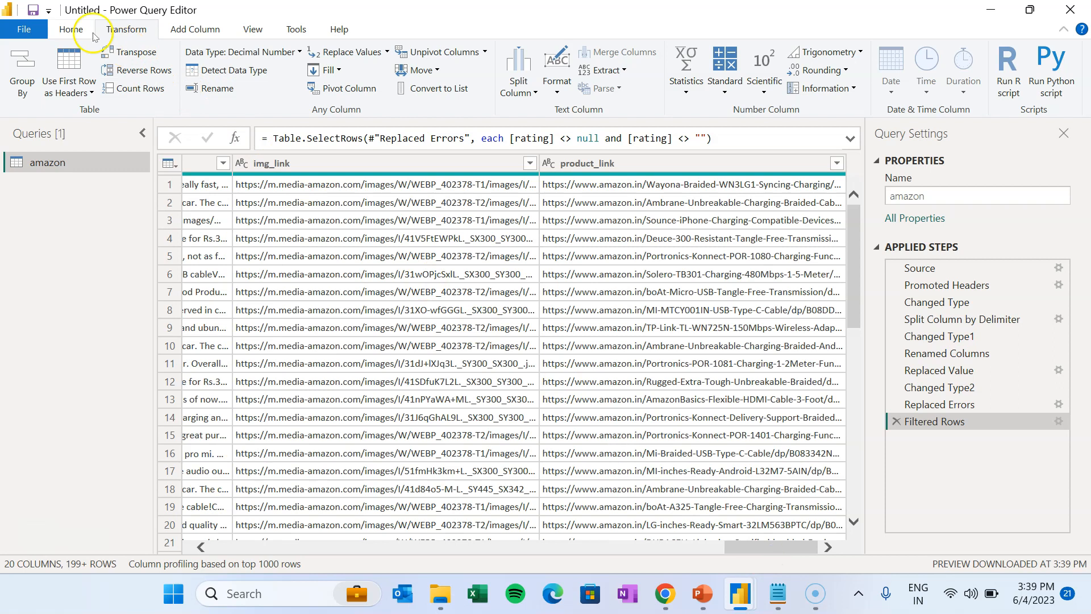
left_click(86, 32)
- Close & Apply the query, widen the Data pane, and switch to Table view
left_click(40, 93)
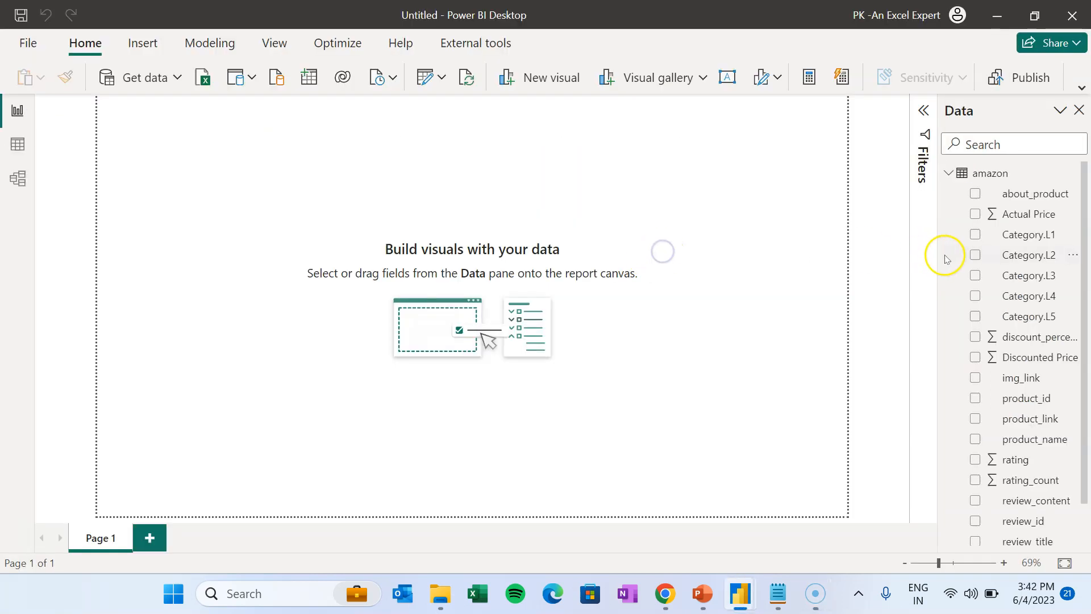
left_click_drag(937, 253, 863, 256)
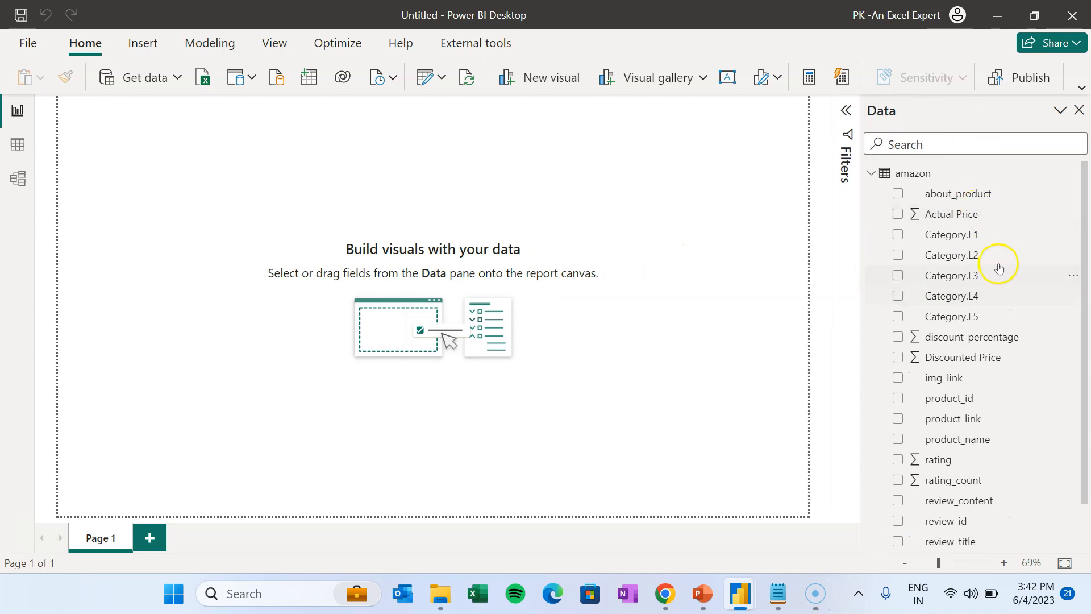
scroll(999, 267, "down", 1)
scroll(1017, 236, "up", 1)
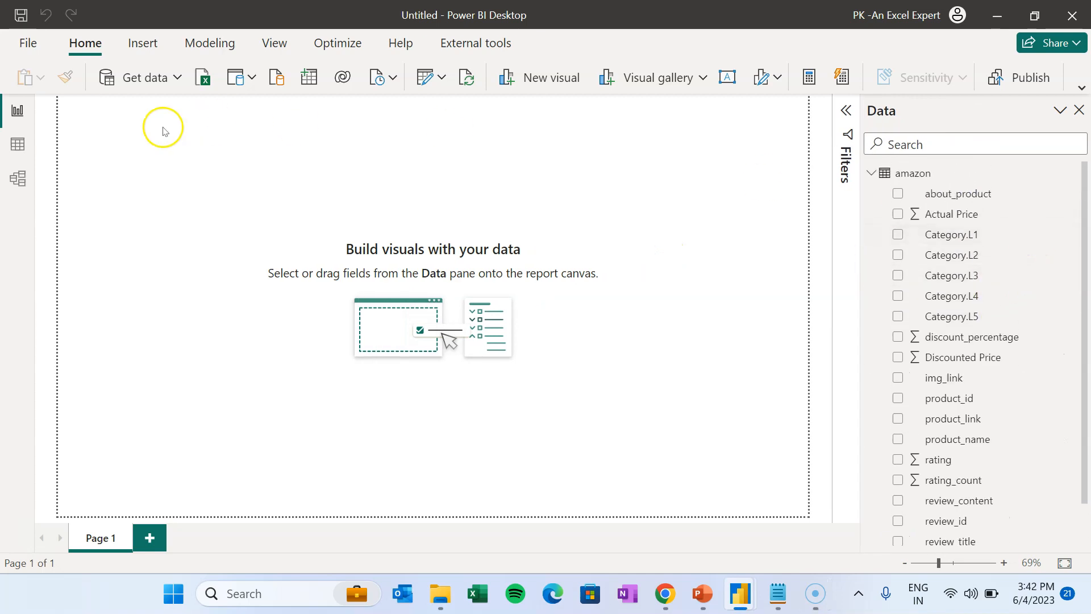
left_click(18, 144)
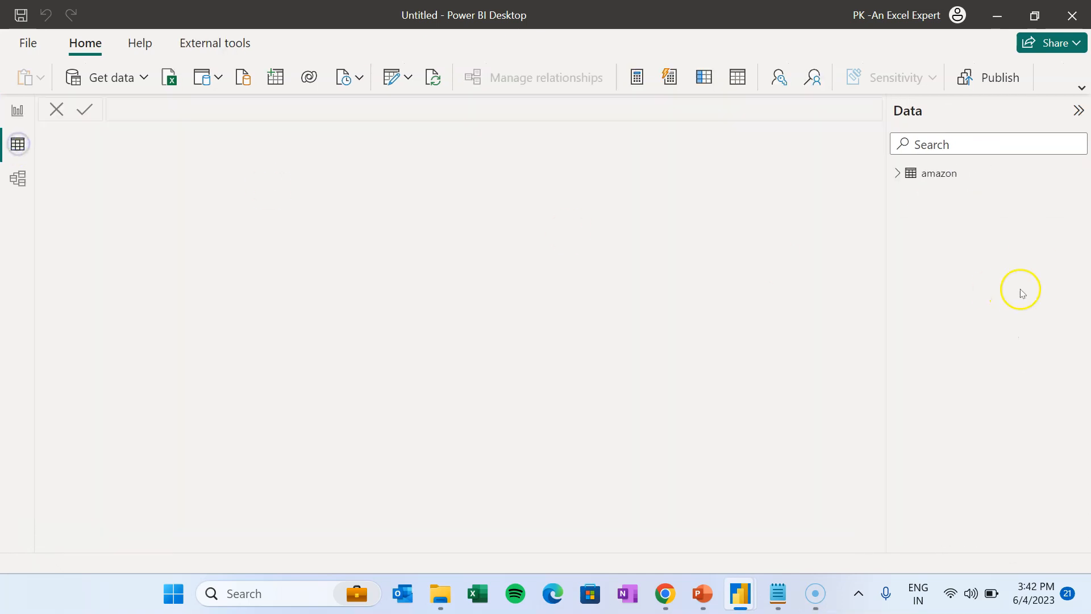
- In the amazon table, set product_link's data category to Web URL and img_link's to Image URL
left_click(941, 175)
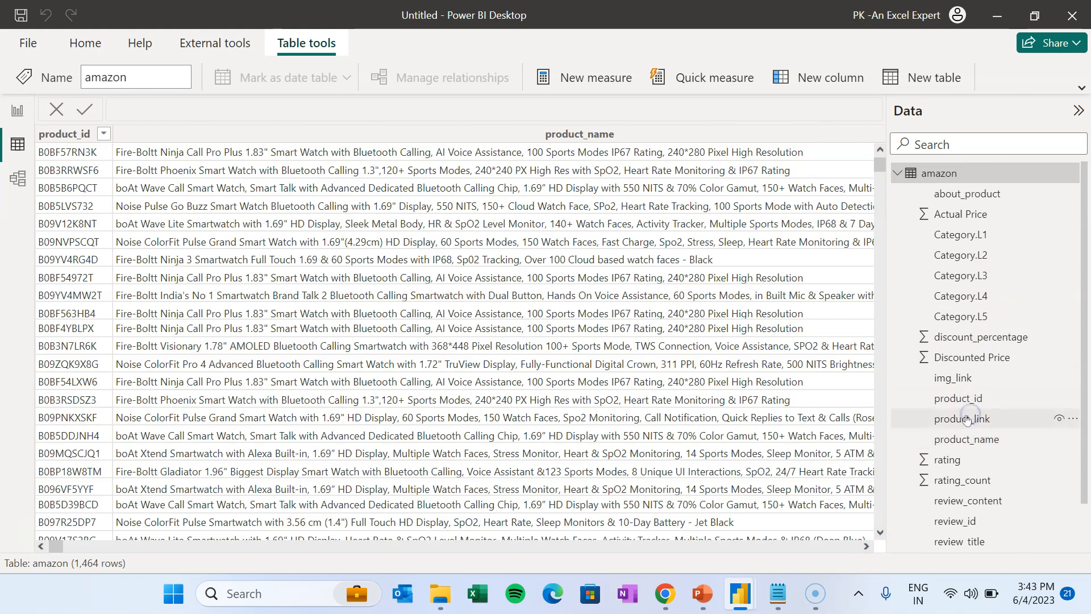
left_click(966, 420)
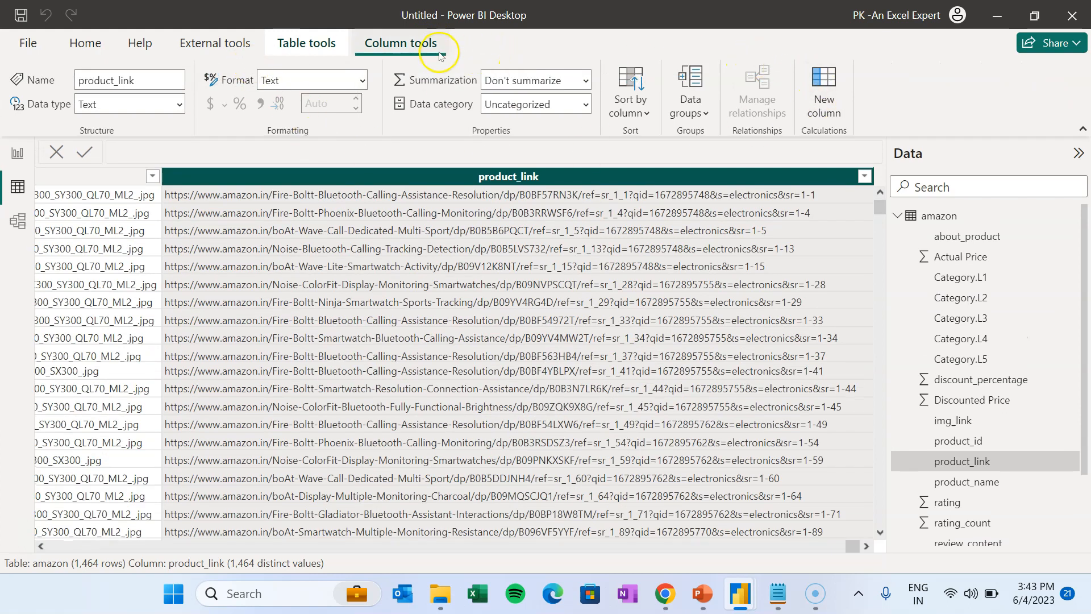
left_click(586, 105)
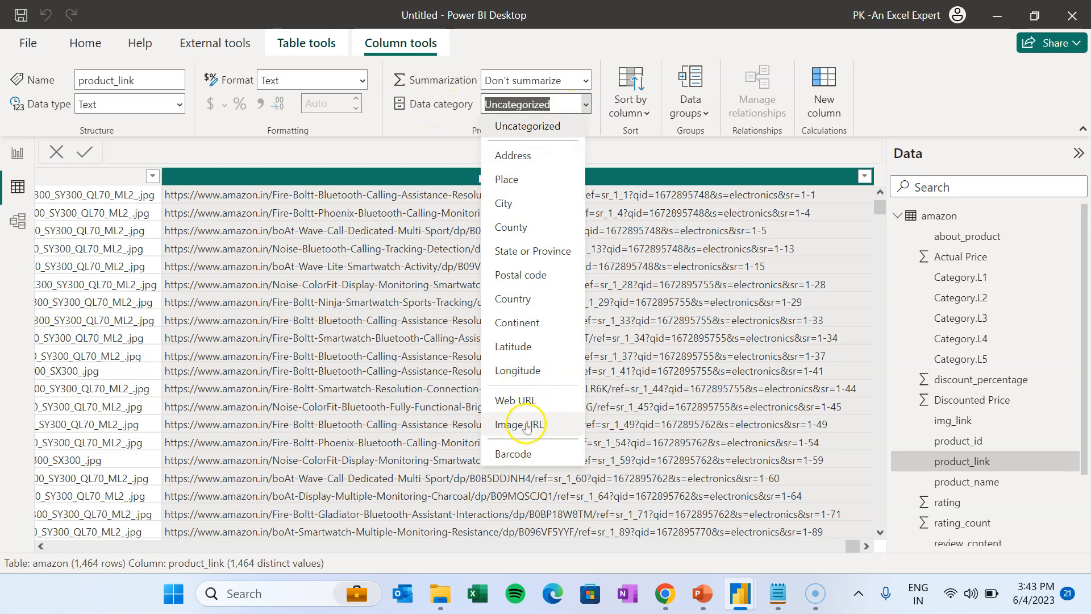
left_click(527, 400)
left_click(958, 422)
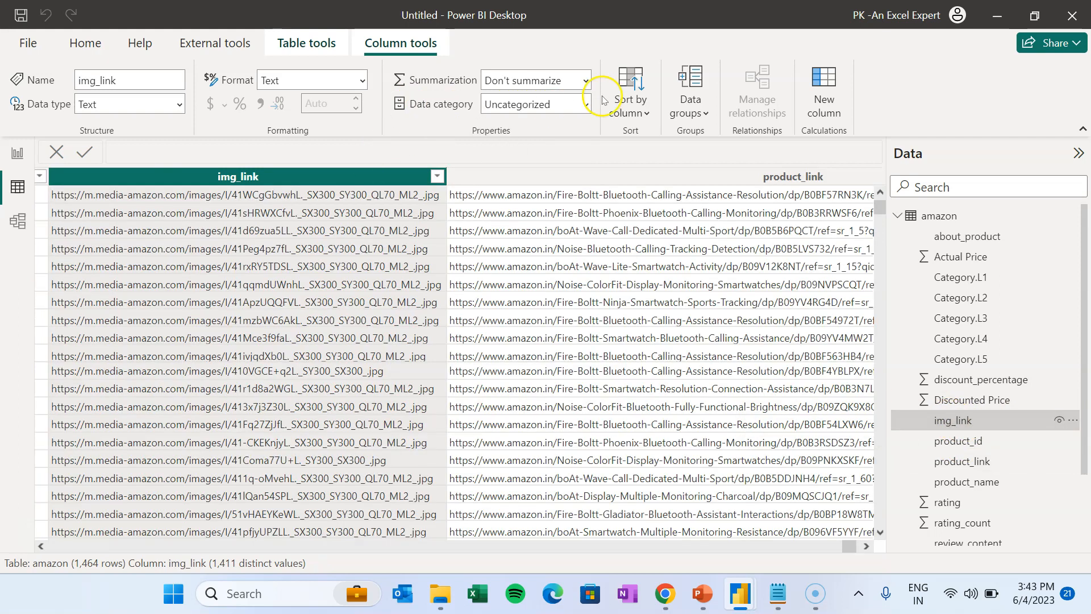
left_click(586, 104)
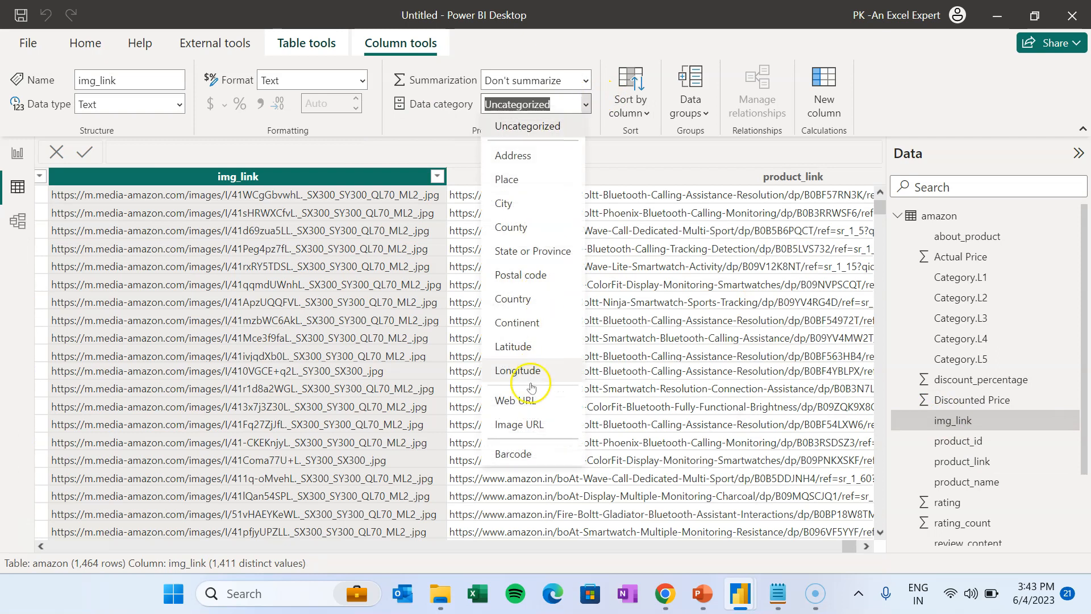
left_click(519, 424)
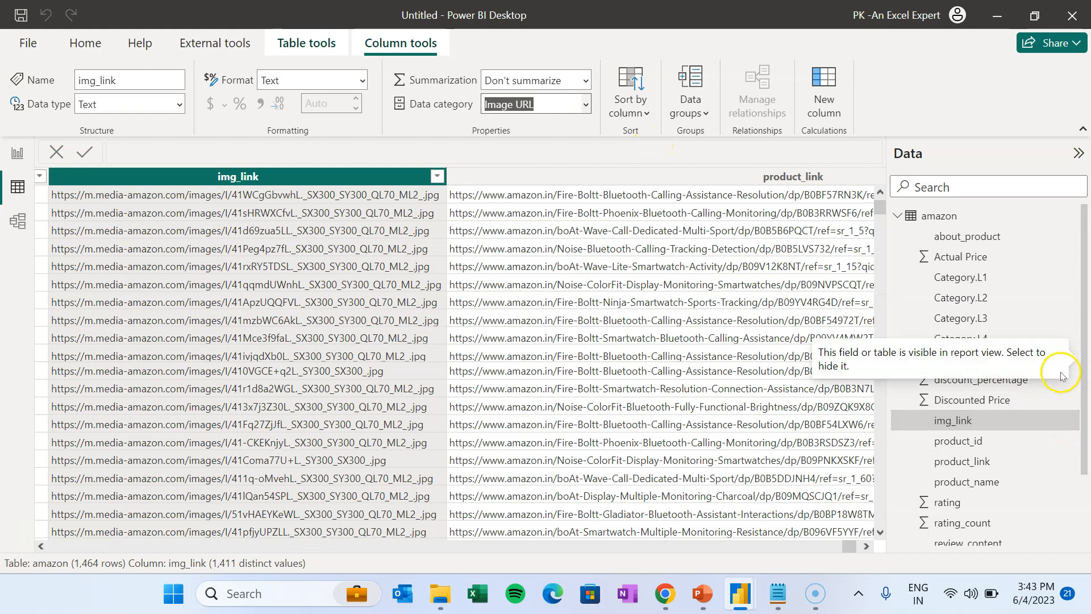
- Add a new measure Avg Rating = AVERAGE(amazon[rating]) to the amazon table
right_click(969, 331)
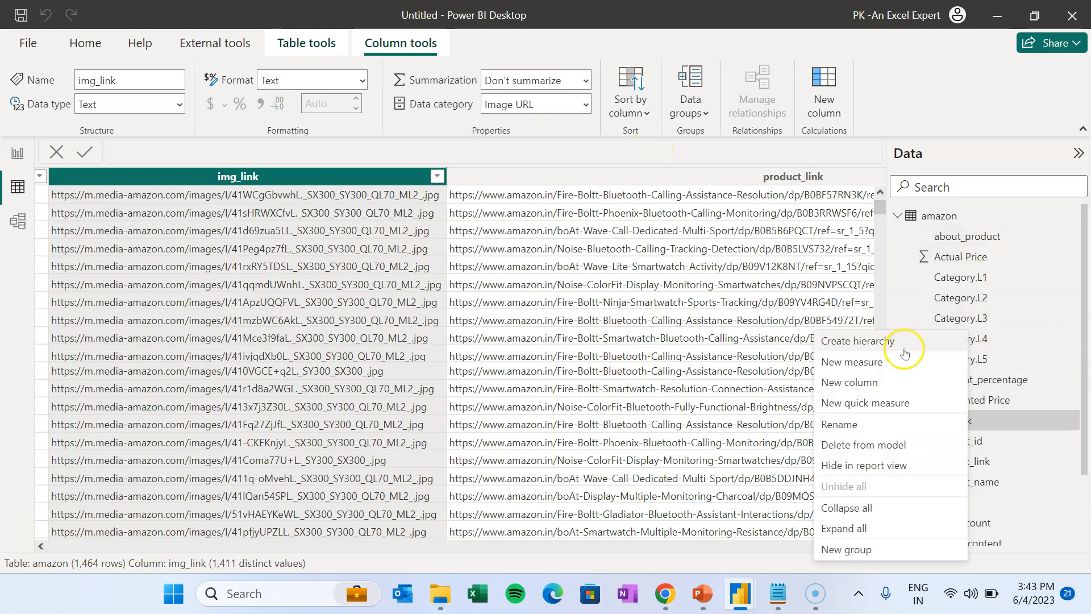
key("Escape")
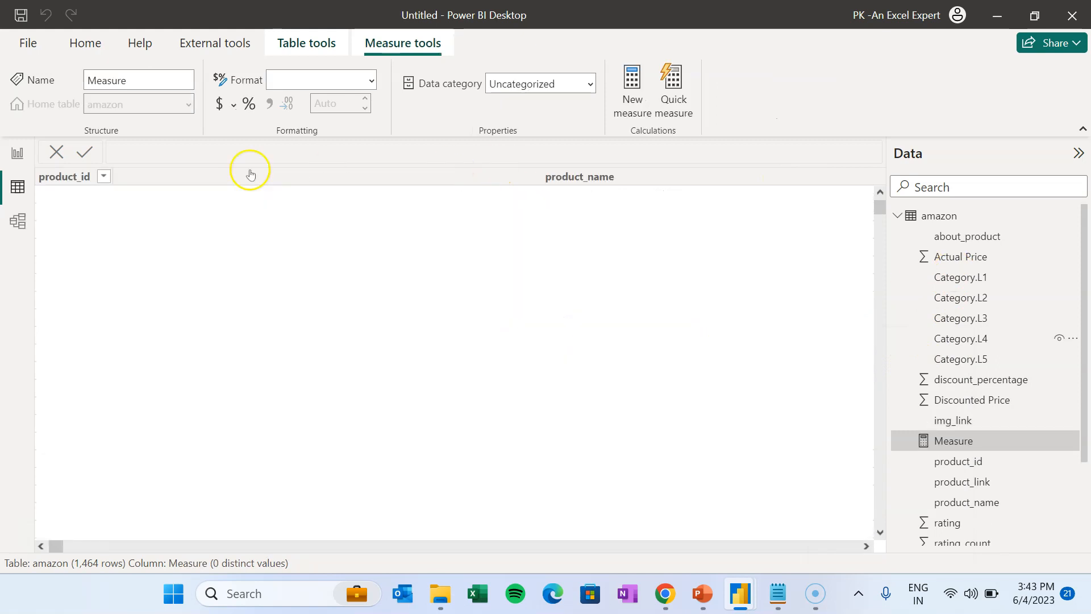
double_click(151, 148)
type("Avg Rating=Avg")
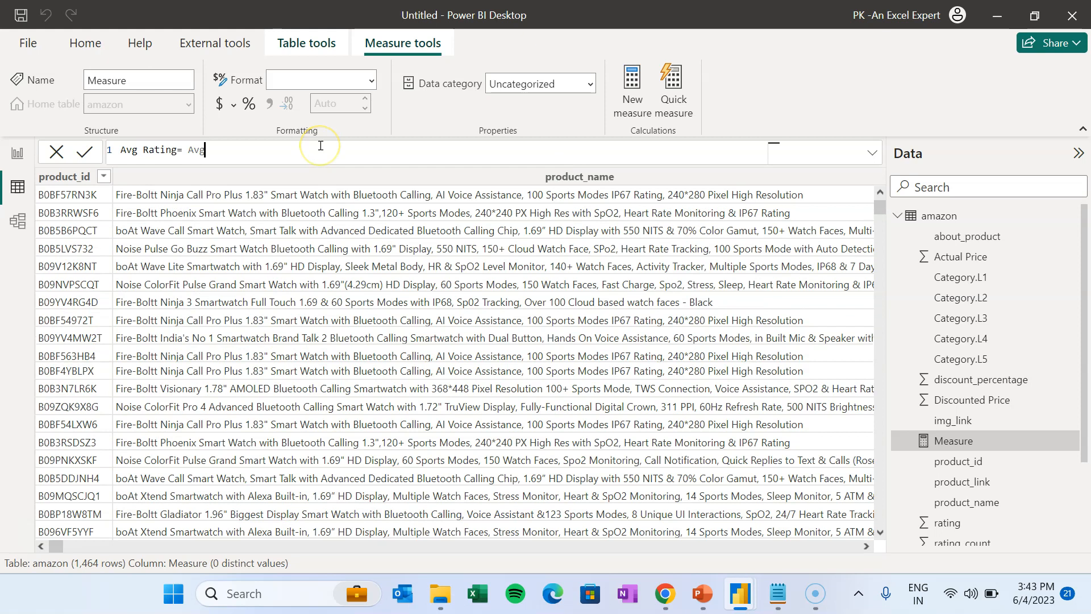
key("Tab")
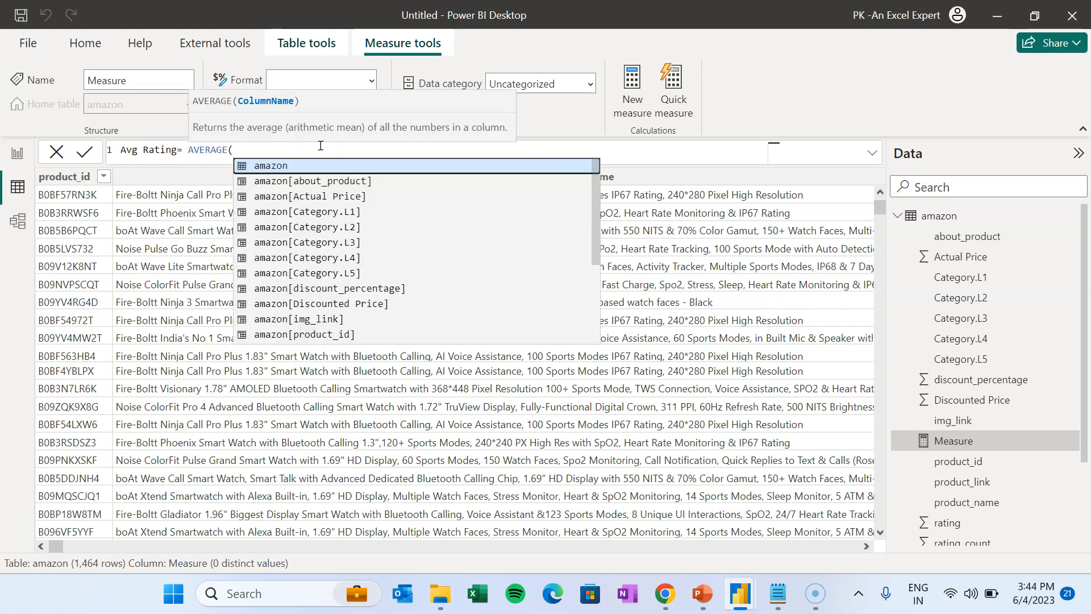
type("ra")
key("Tab")
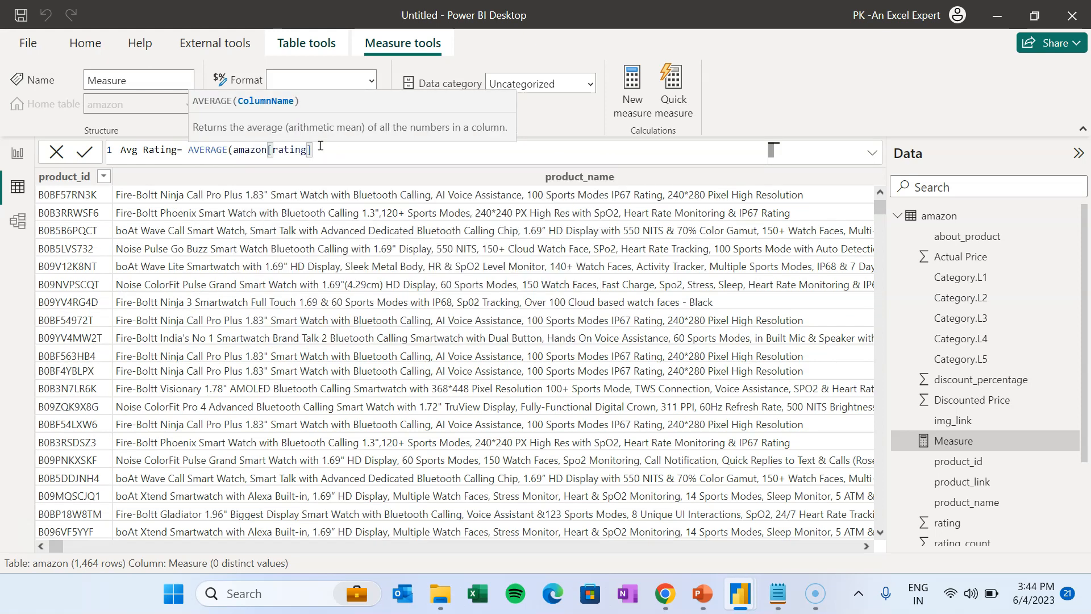
type(")")
left_click(84, 152)
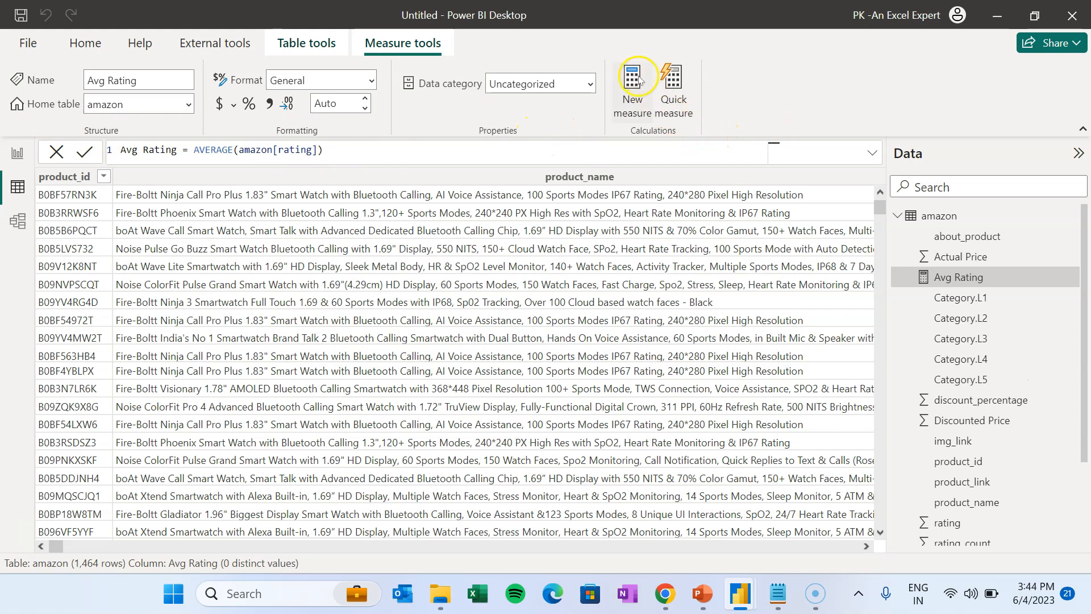
- Start a Discount% measure: DIVIDE(SUM(amazon[Actual Price])-SUM(amazon[Discounted Price]) as the numerator
left_click(632, 96)
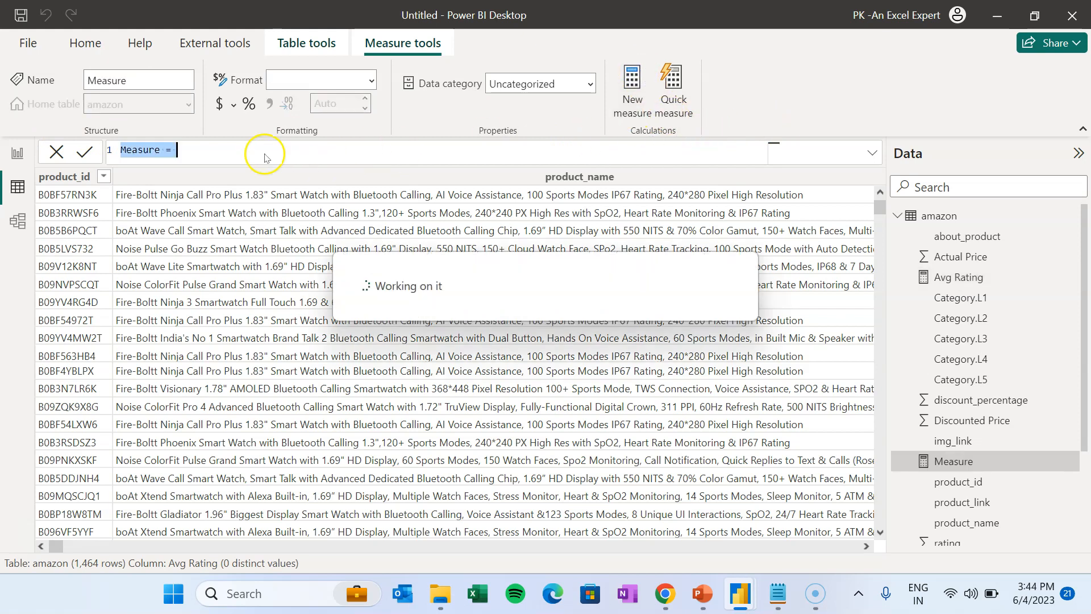
type("Discount%")
left_click(221, 149)
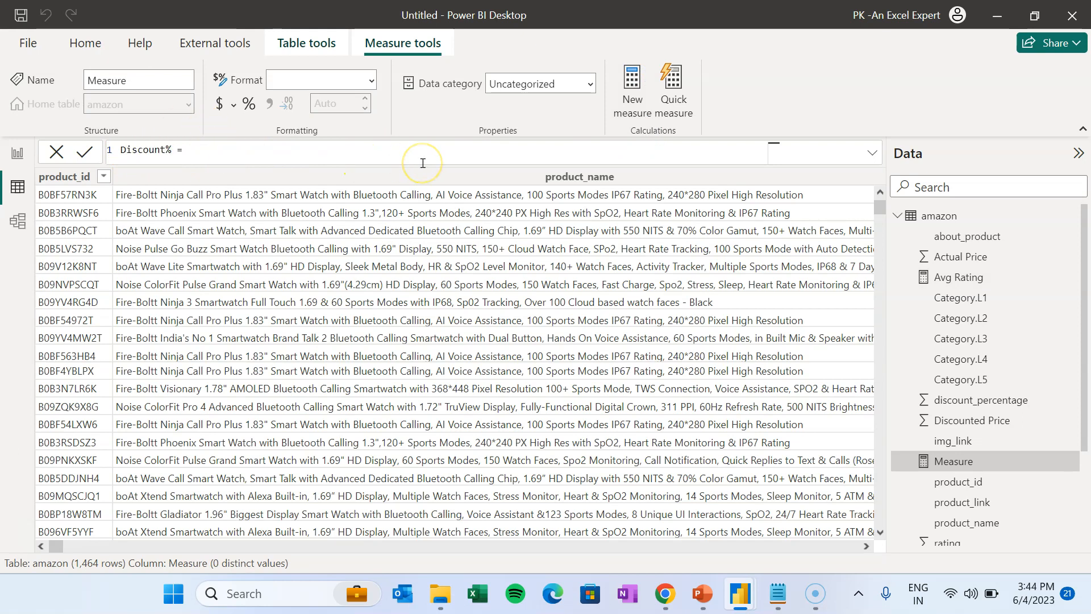
type("di")
key("Tab")
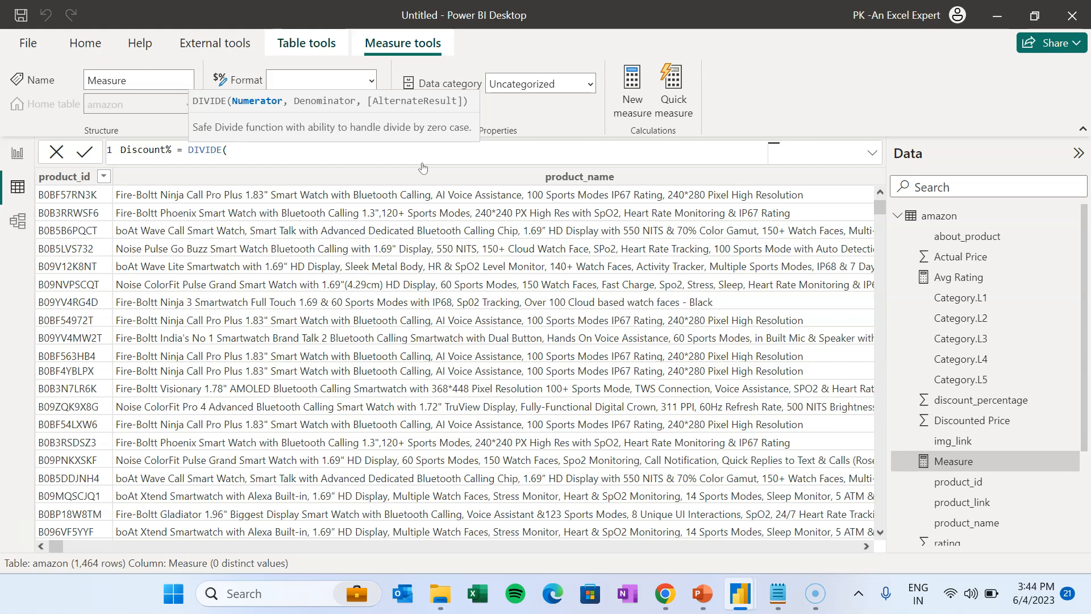
type("su")
key("Tab")
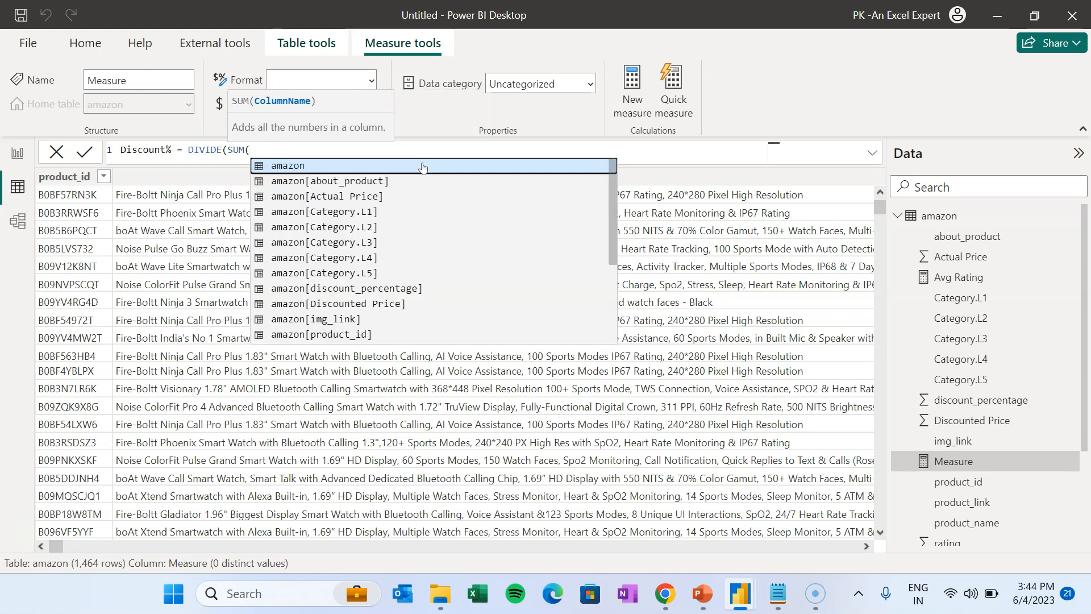
type("act")
key("Tab")
type(")-sum")
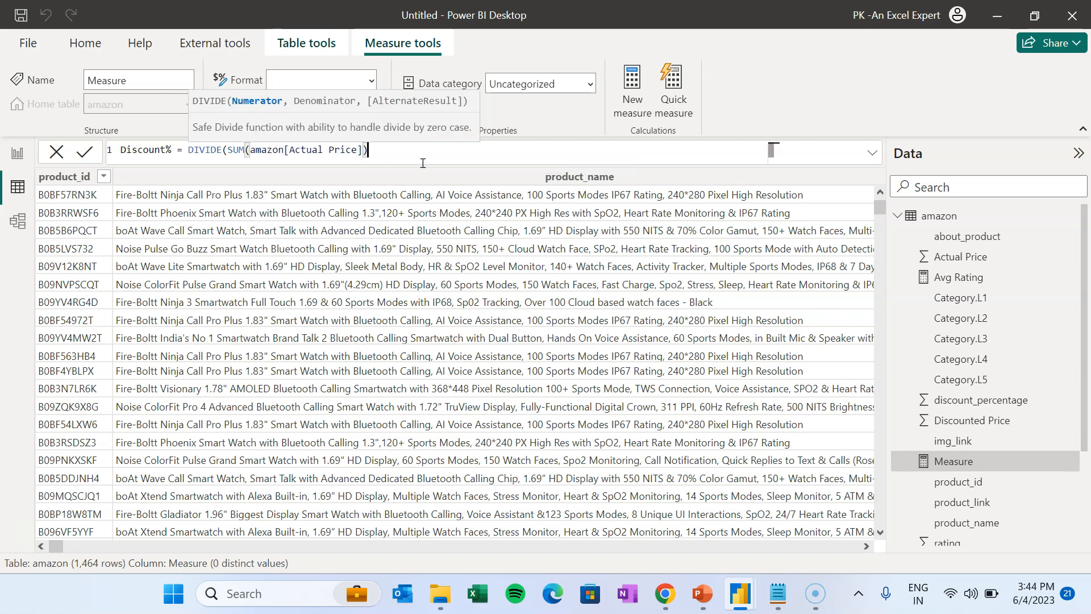
key("Tab")
type("dis")
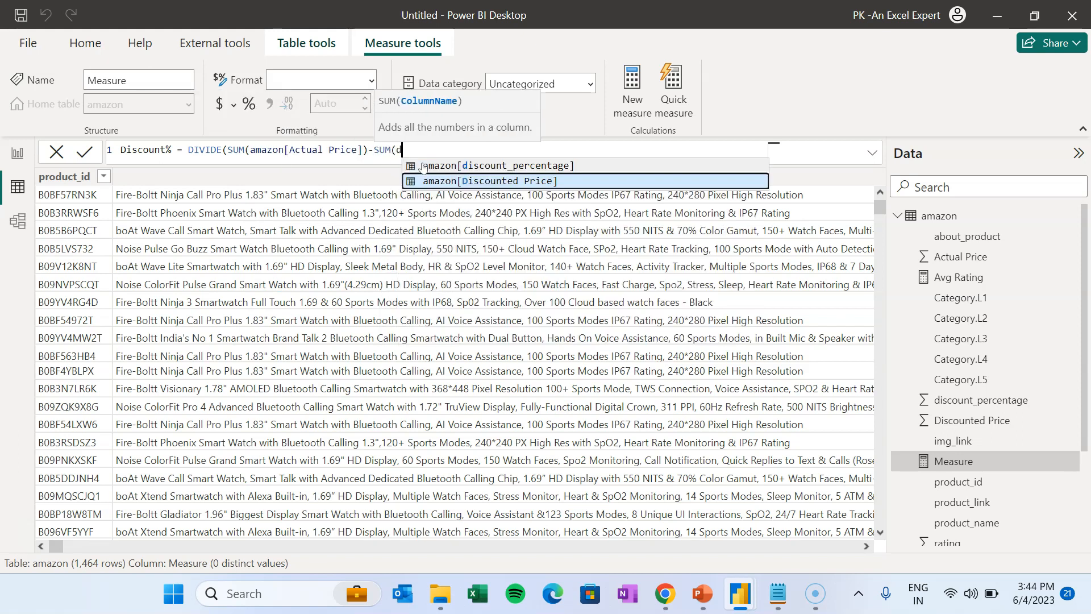
key("Tab")
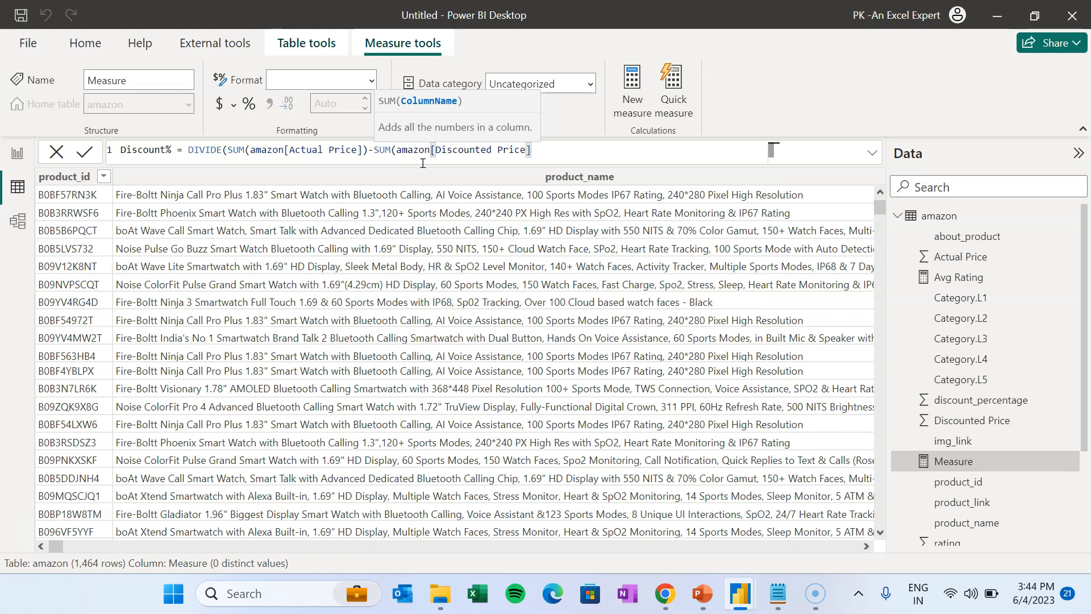
- Finish Discount% with SUM(amazon[Actual Price]) as denominator and BLANK() as alternate result, and commit it
type("),")
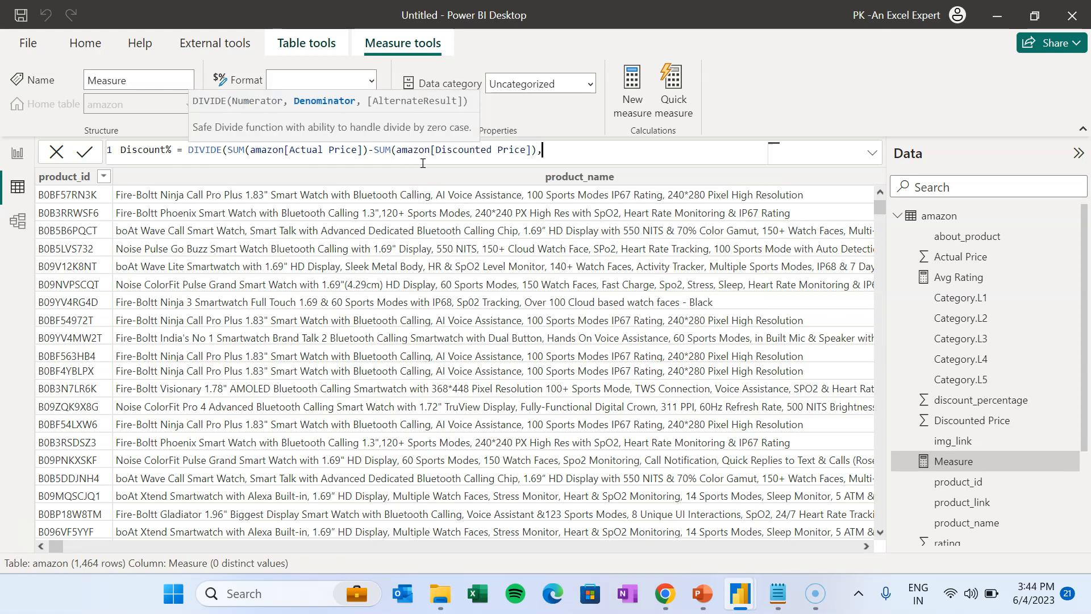
type("act")
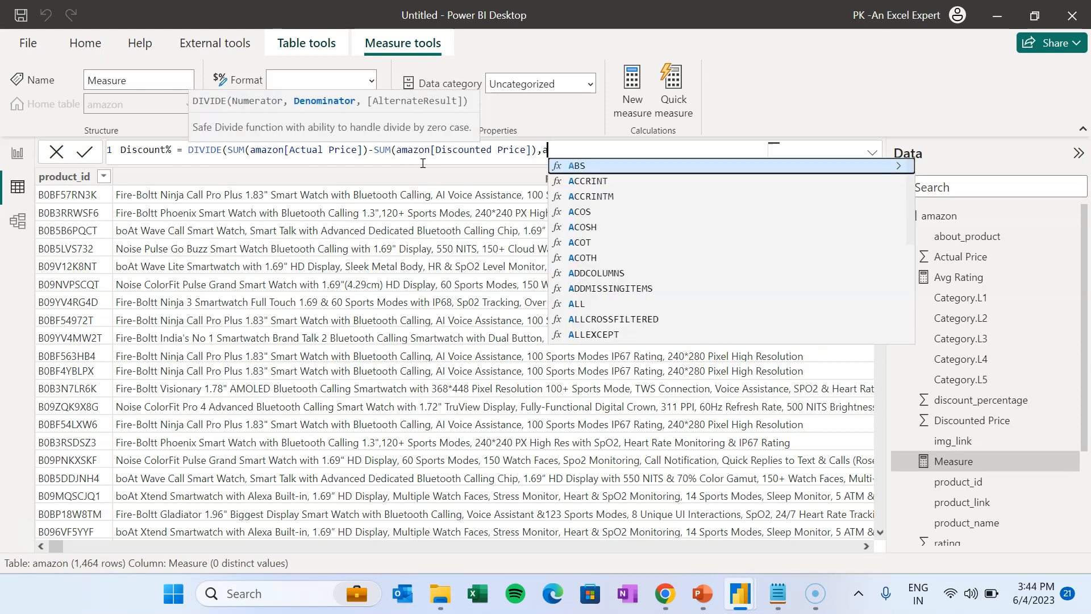
key("BackSpace")
key("BackSpace")
key("BackSpace")
type("SUM(ac")
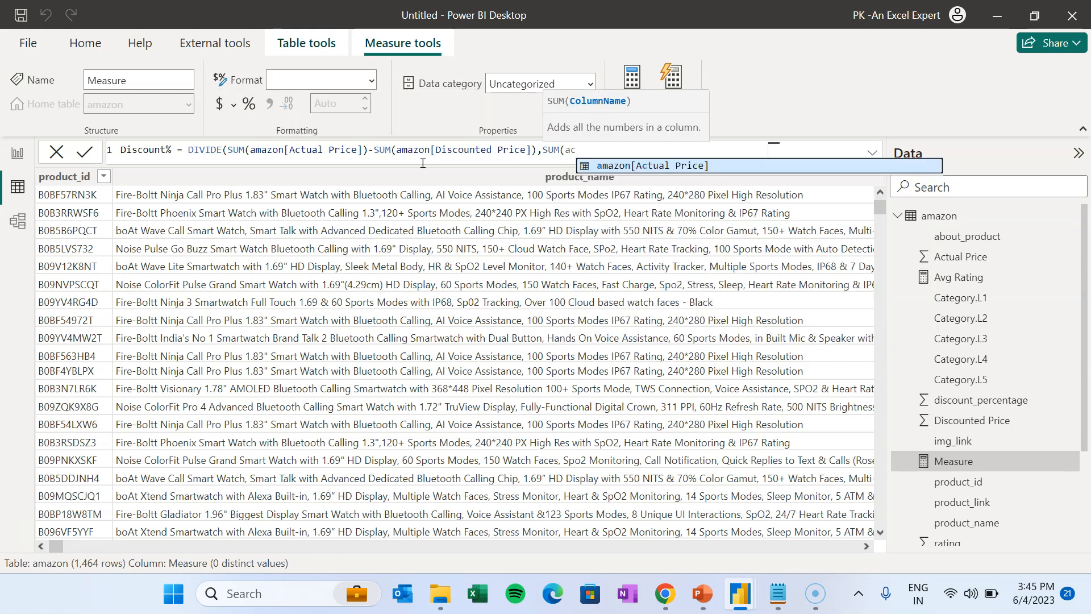
key("Tab")
type("),")
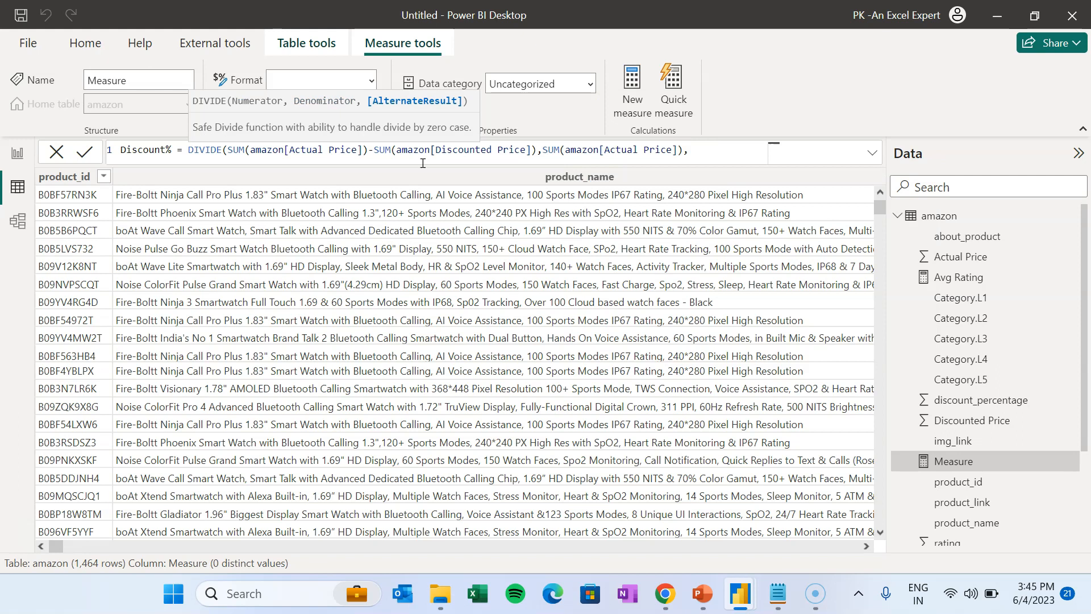
type("bl")
key("Tab")
type("))")
left_click(85, 152)
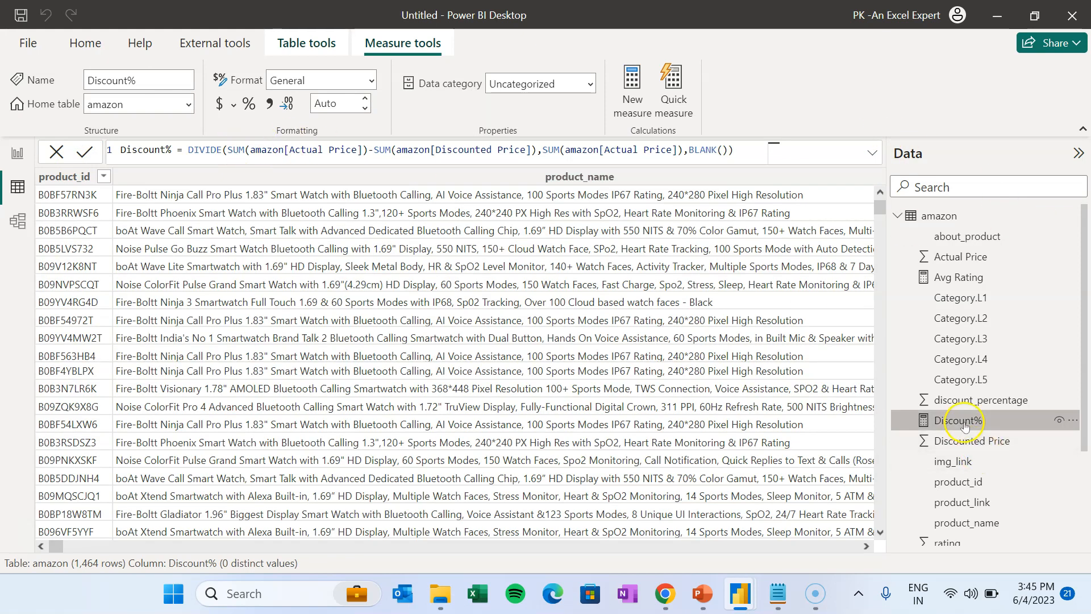
- Format Discount% as a percentage with 0 decimal places
left_click(250, 104)
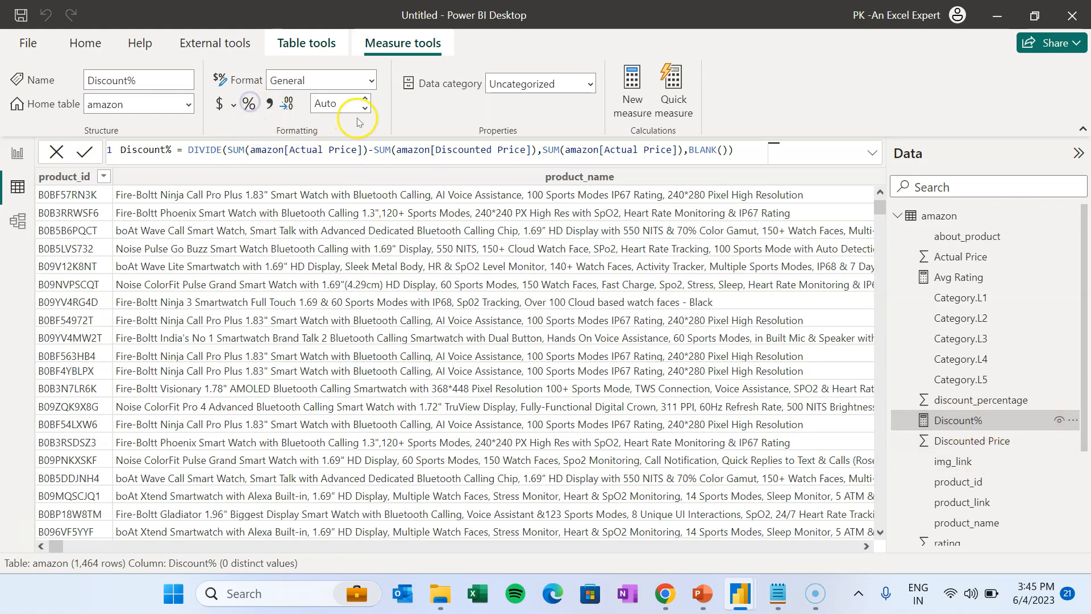
left_click(341, 104)
double_click(334, 103)
type("0")
key("BackSpace")
type("2")
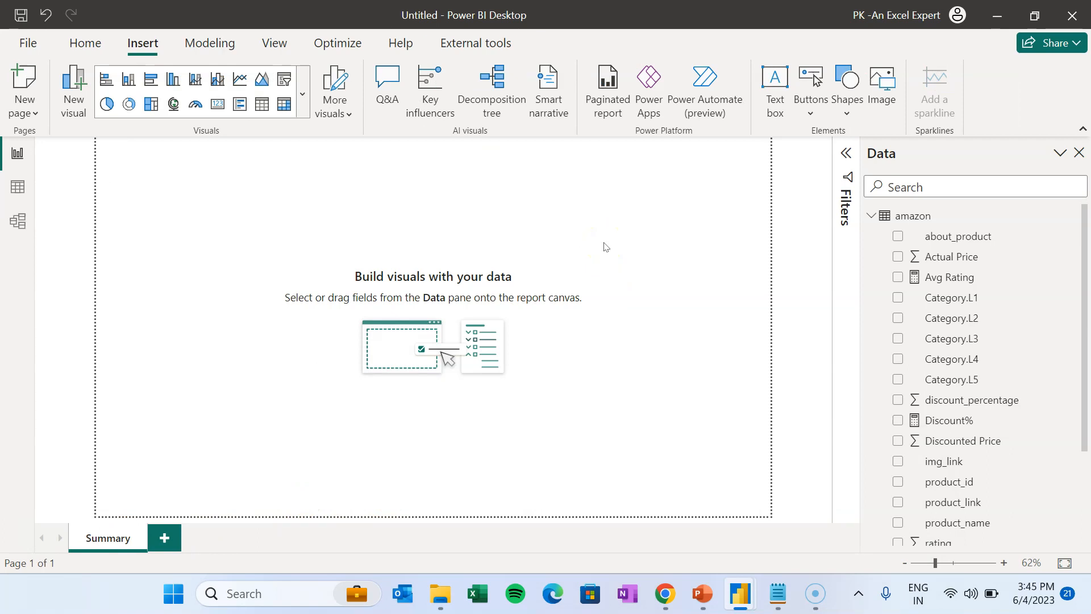
- Bring the PowerPoint Background design deck forward, browse its six slides, and return to slide 1
left_click(702, 594)
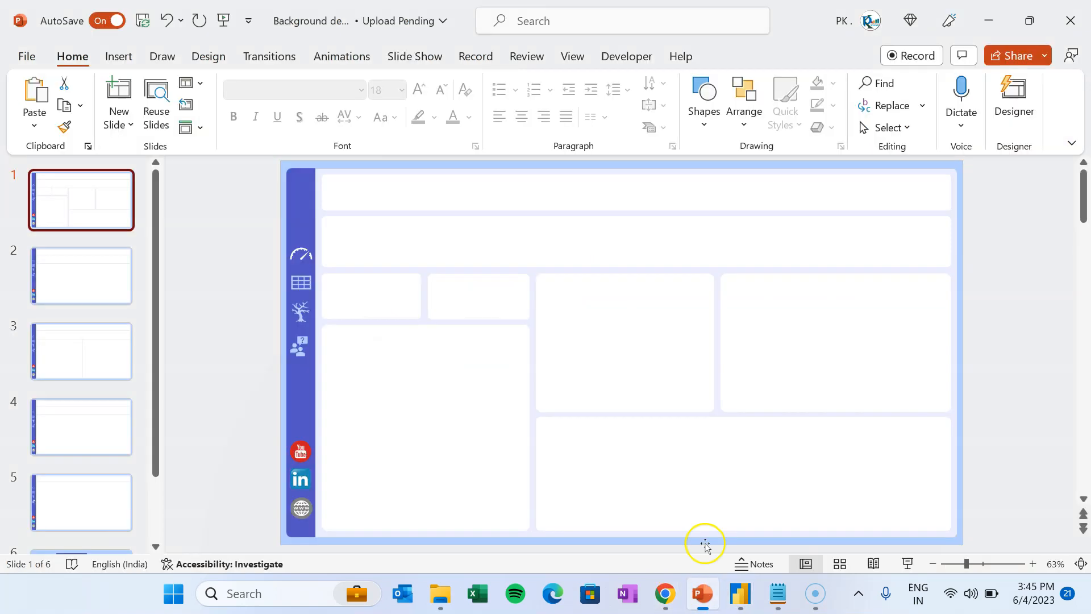
left_click(104, 282)
left_click(89, 199)
key("Down")
key("Down")
key("Down")
key("Down")
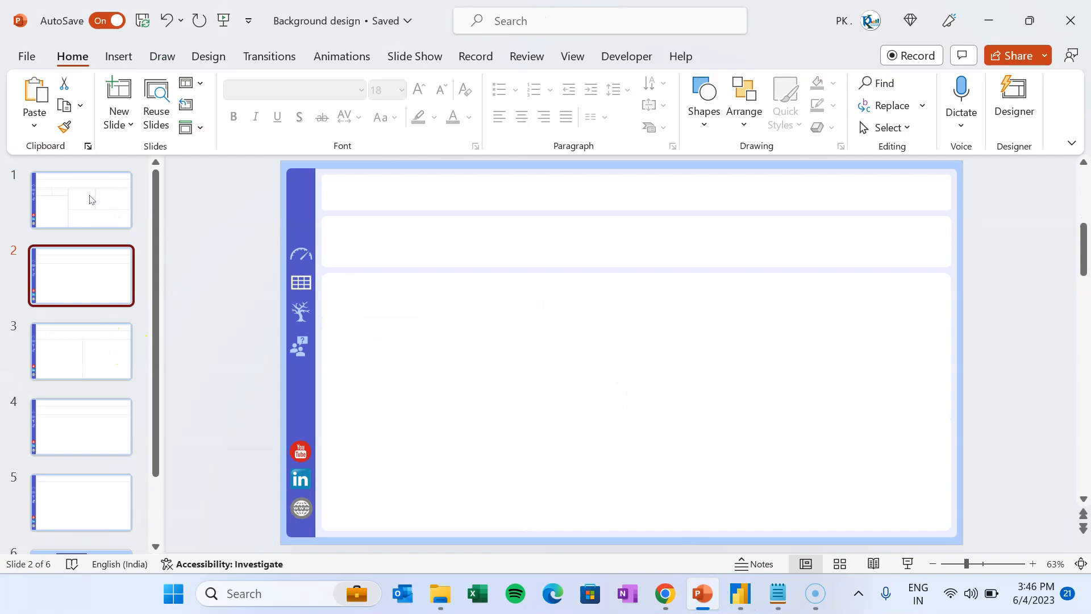
key("Down")
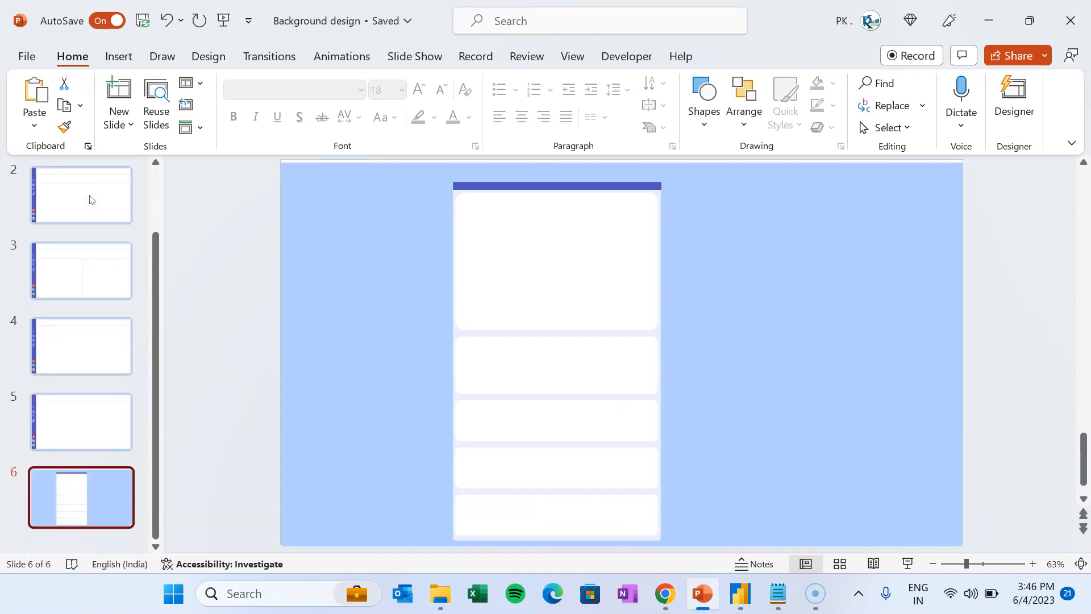
key("Up")
left_click(89, 199)
scroll(90, 199, "up", 1)
left_click(89, 198)
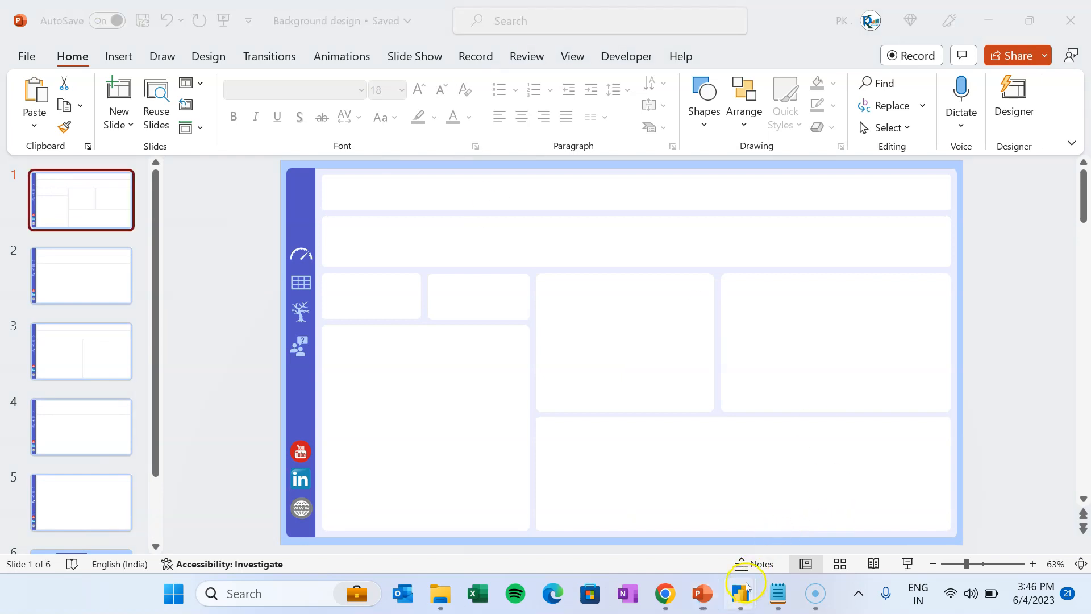
mouse_move(740, 593)
left_click(643, 488)
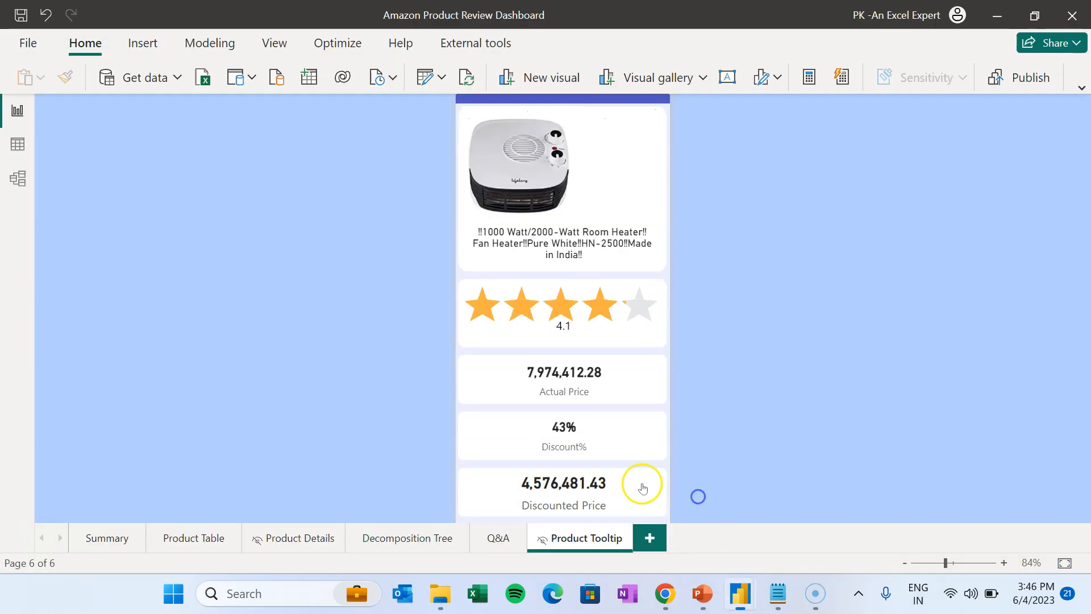
left_click(128, 545)
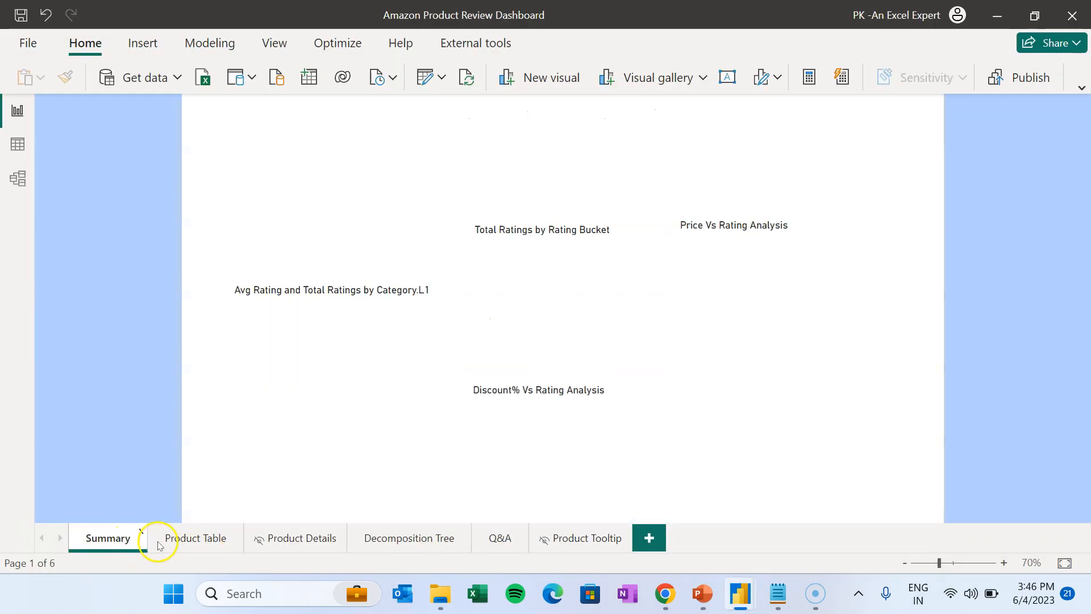
left_click(188, 540)
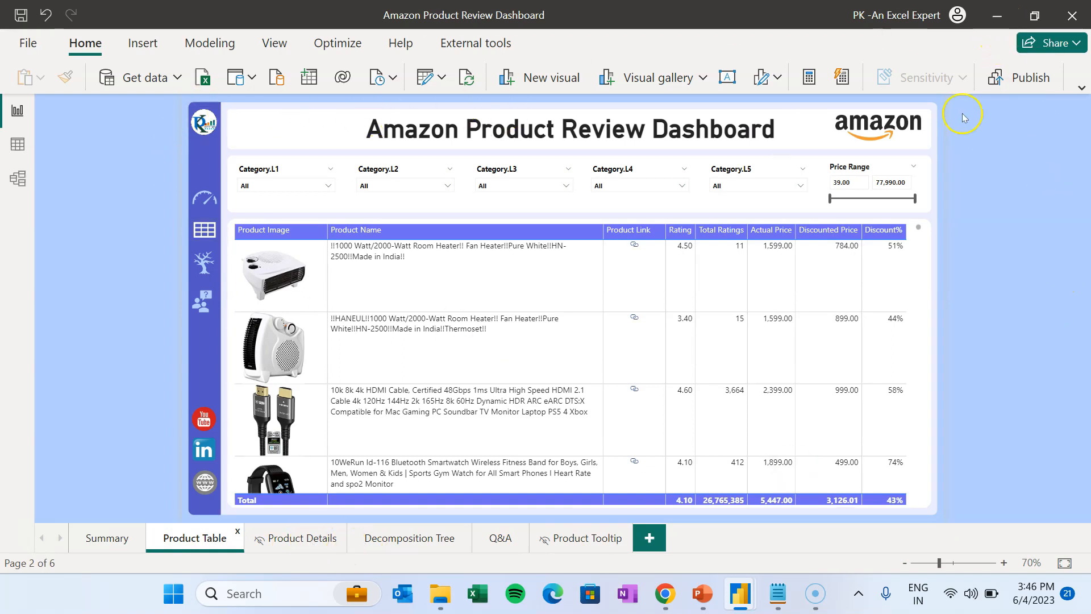
left_click(1004, 16)
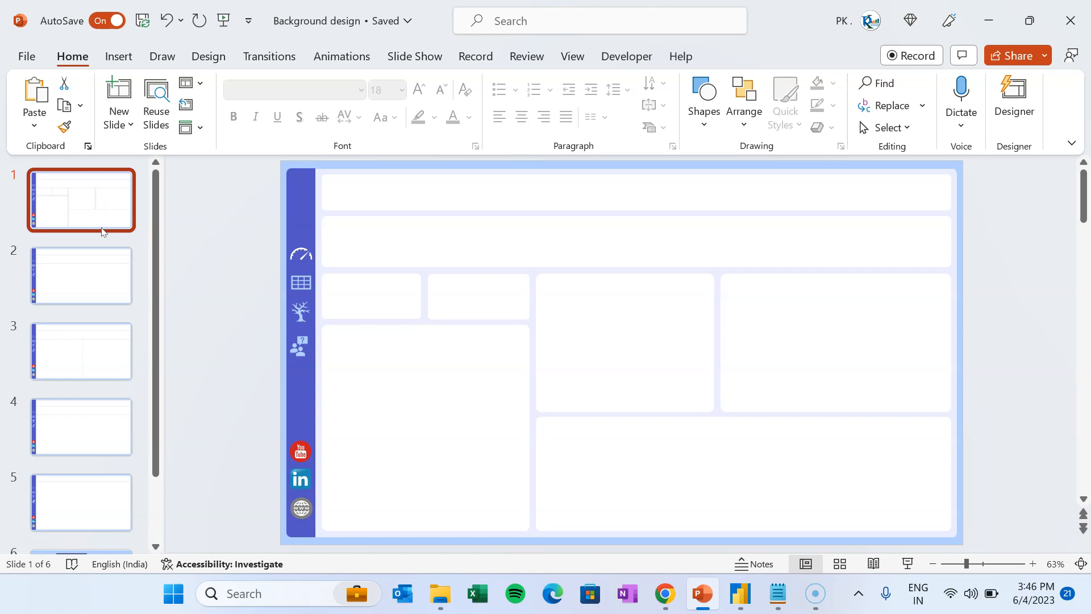
- Insert a blank slide 2 after slide 1 and inspect slide 1's light blue base shape
left_click(74, 239)
key("Return")
left_click(134, 259)
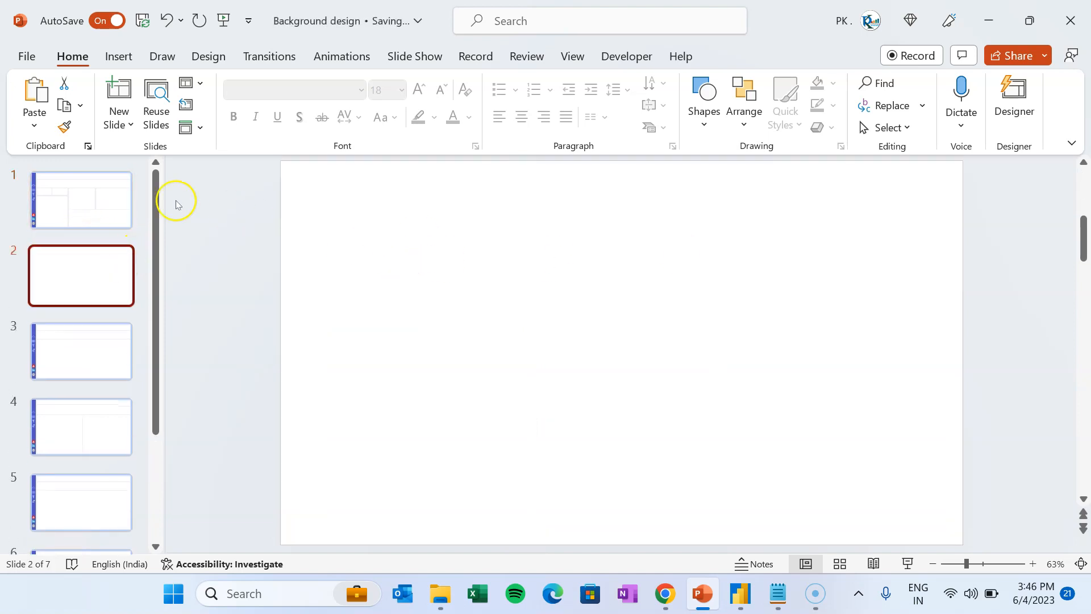
left_click(110, 190)
left_click(318, 168)
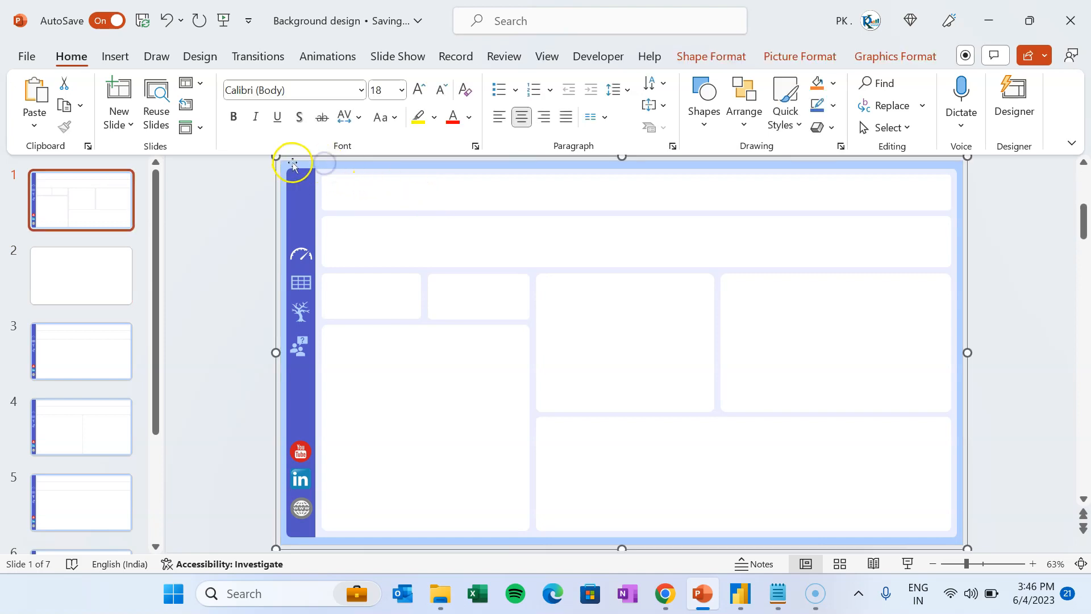
left_click(292, 165)
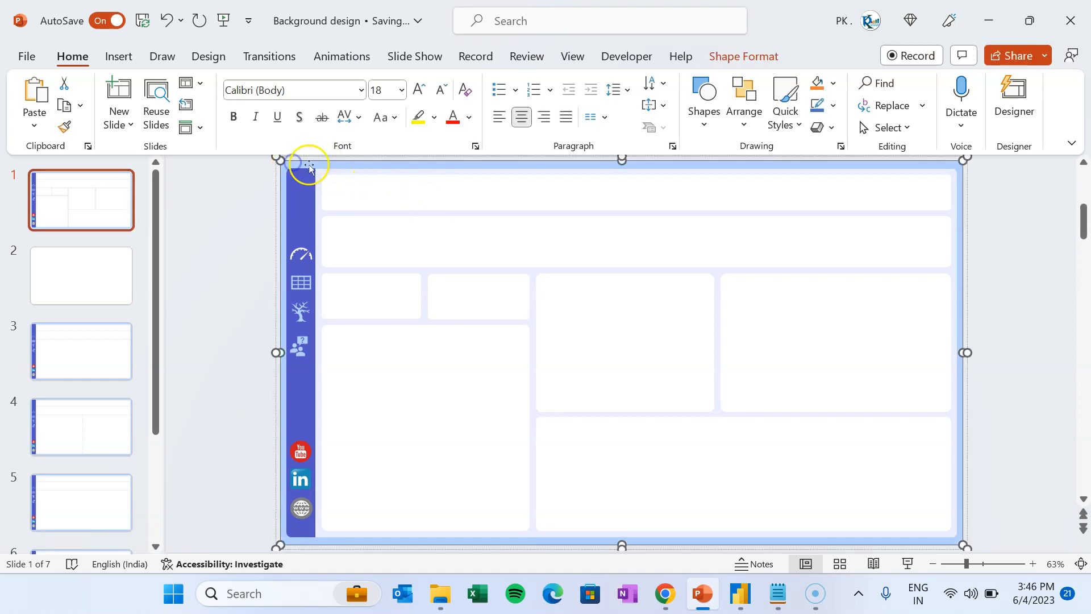
left_click(97, 260)
- Draw a rectangle covering the whole of slide 2
left_click(121, 55)
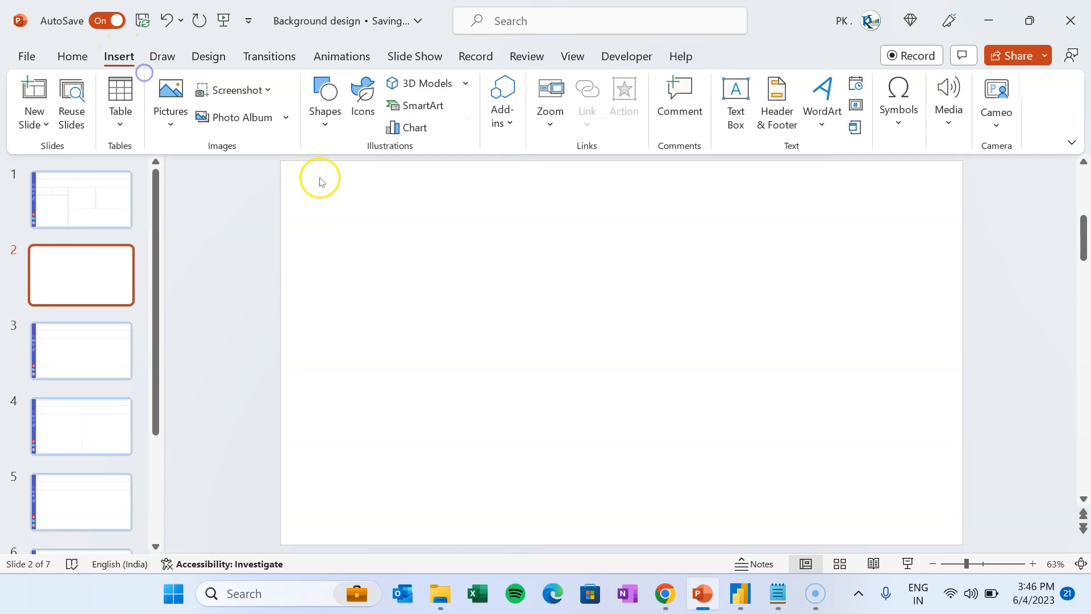
left_click(328, 116)
left_click(368, 172)
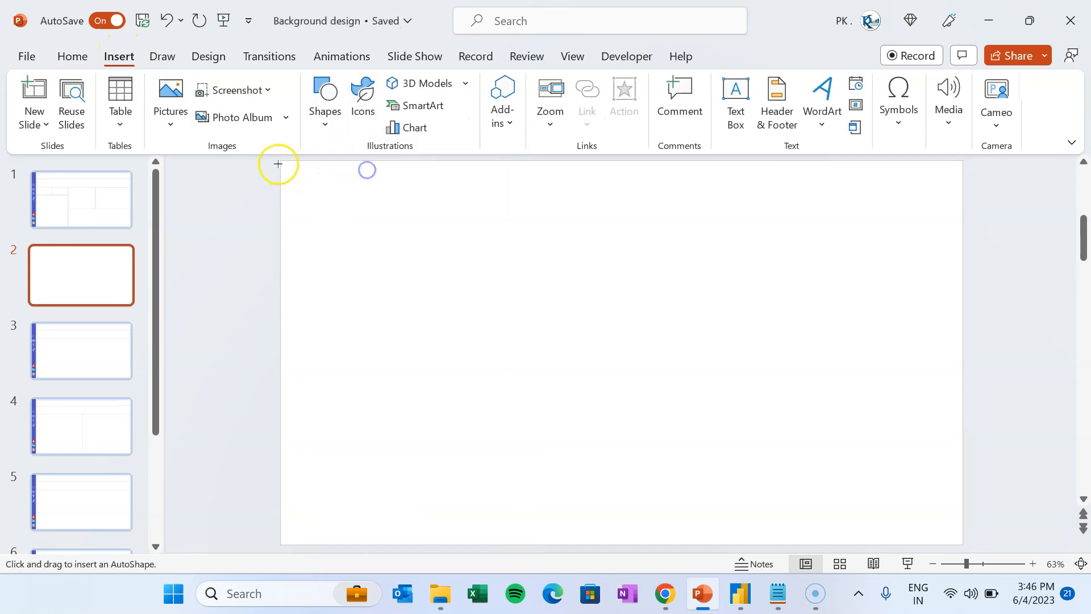
left_click_drag(280, 159, 963, 544)
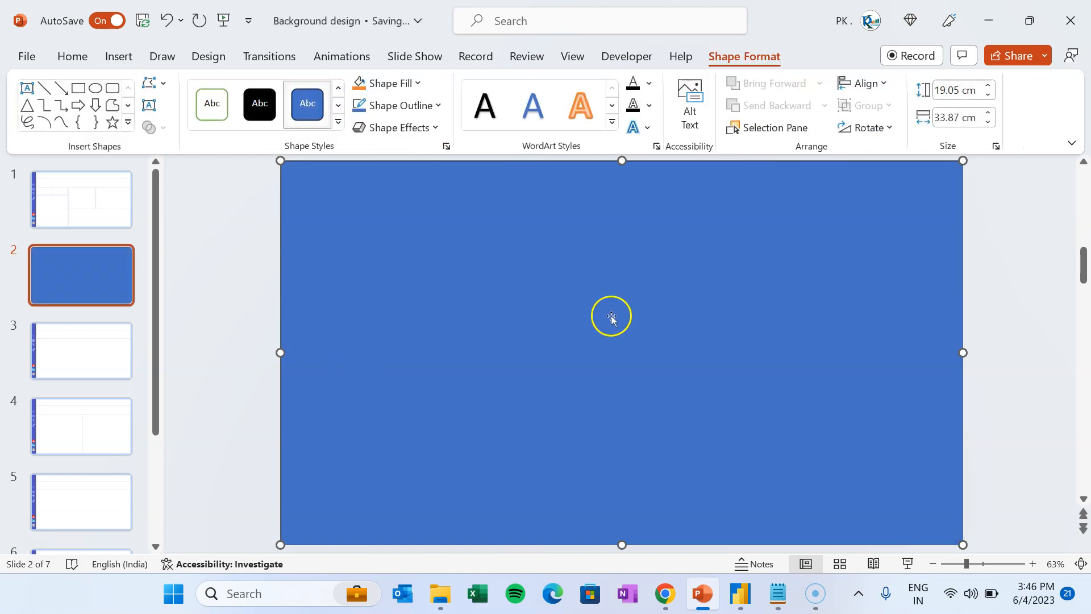
- Look up the fill colour of slide 1's background graphic
left_click(417, 83)
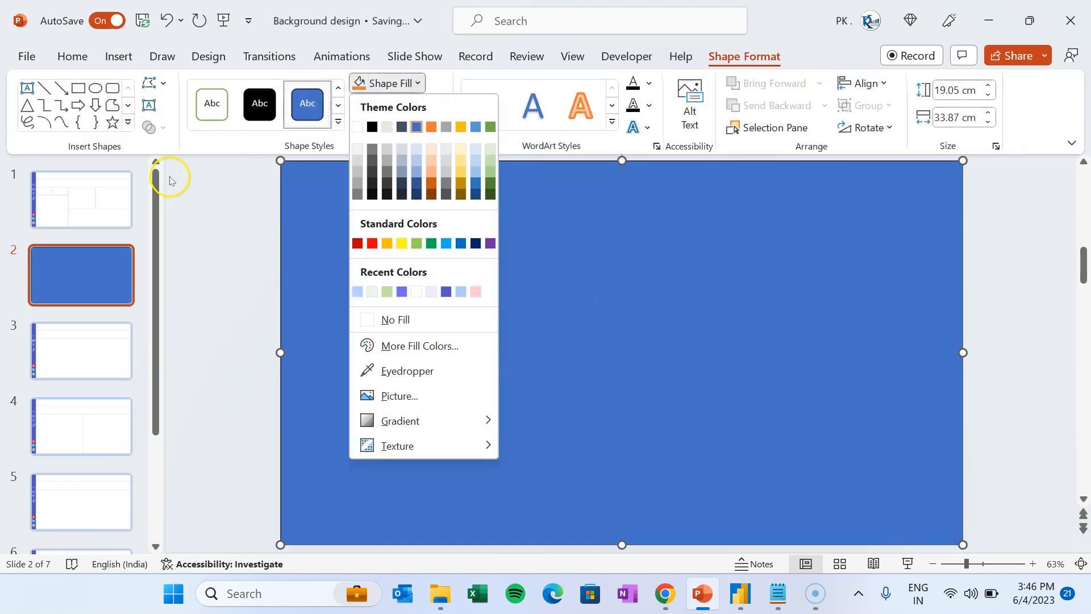
left_click(114, 176)
left_click(343, 165)
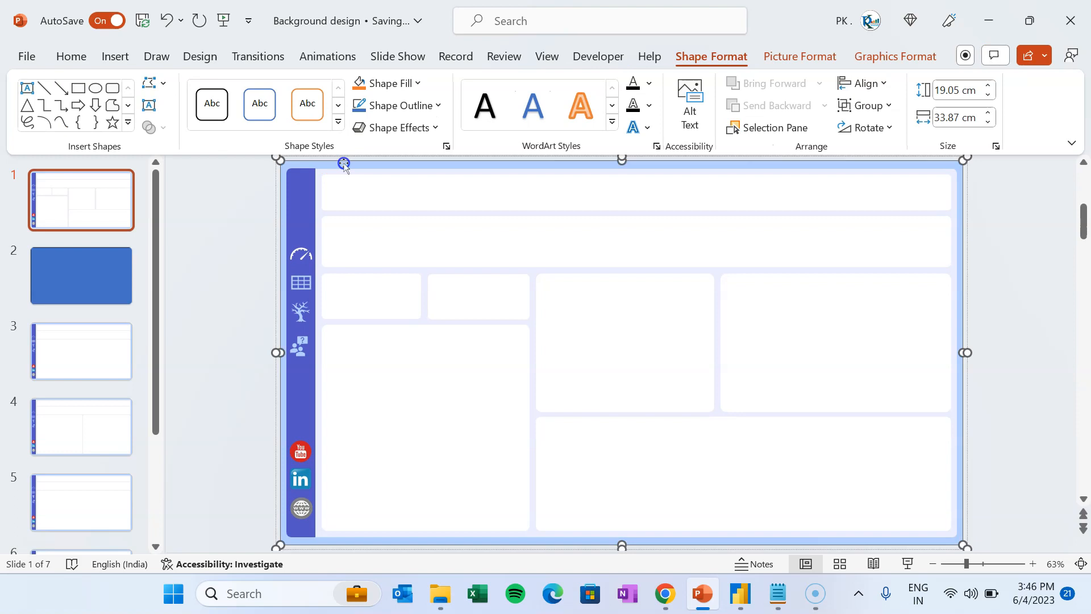
left_click(418, 83)
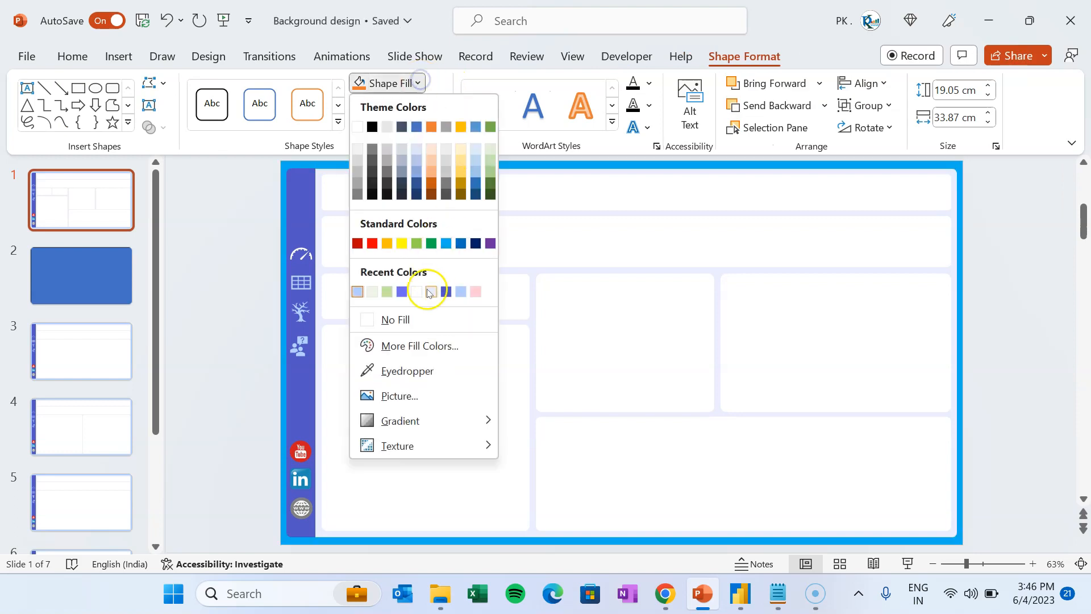
- Read slide 1's base colour code in More Fill Colors, then return to slide 2
left_click(429, 345)
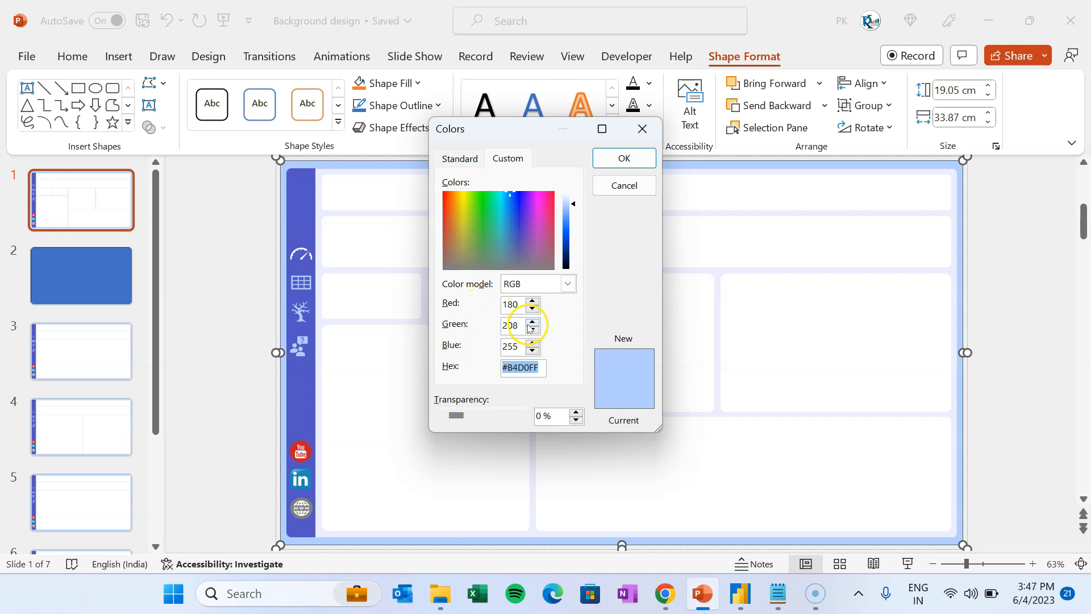
left_click(643, 128)
left_click(104, 261)
- Fill slide 2's full-slide rectangle with light blue #B4D0FF
left_click(744, 55)
left_click(417, 83)
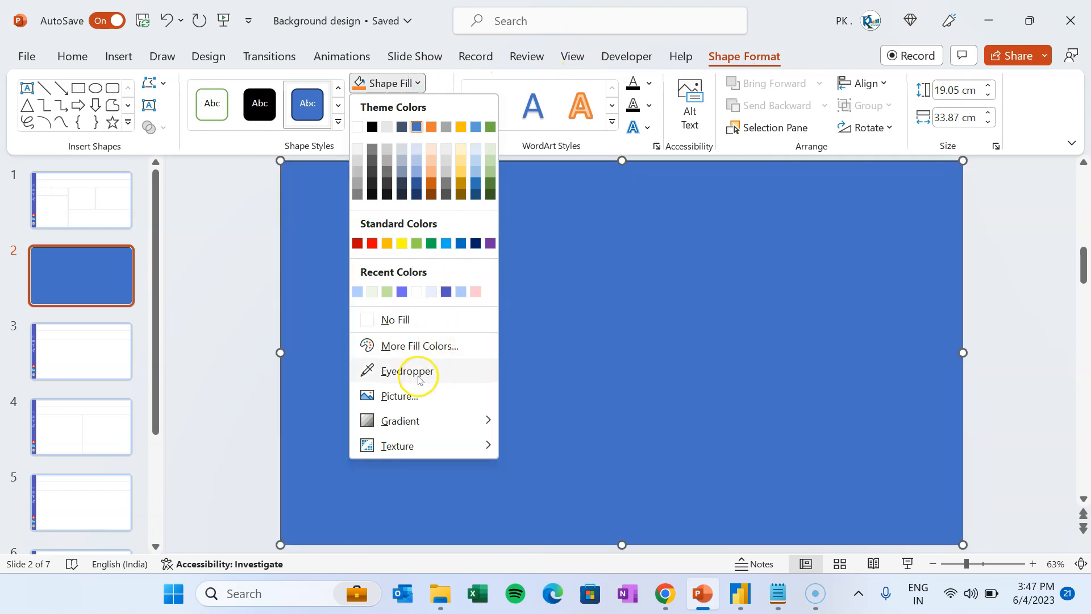
left_click(428, 355)
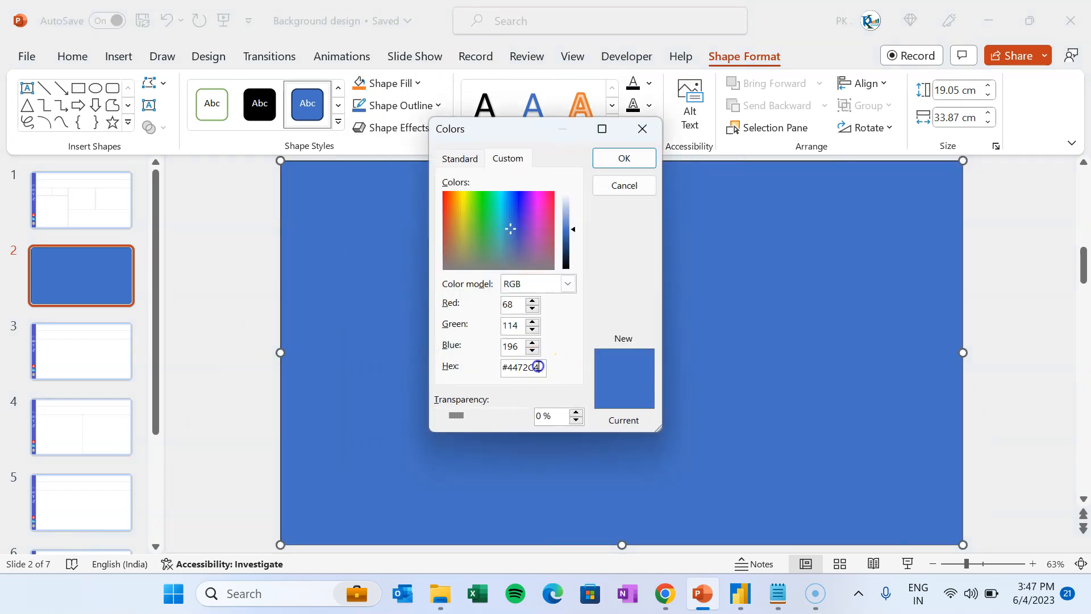
type("#B0D0FF")
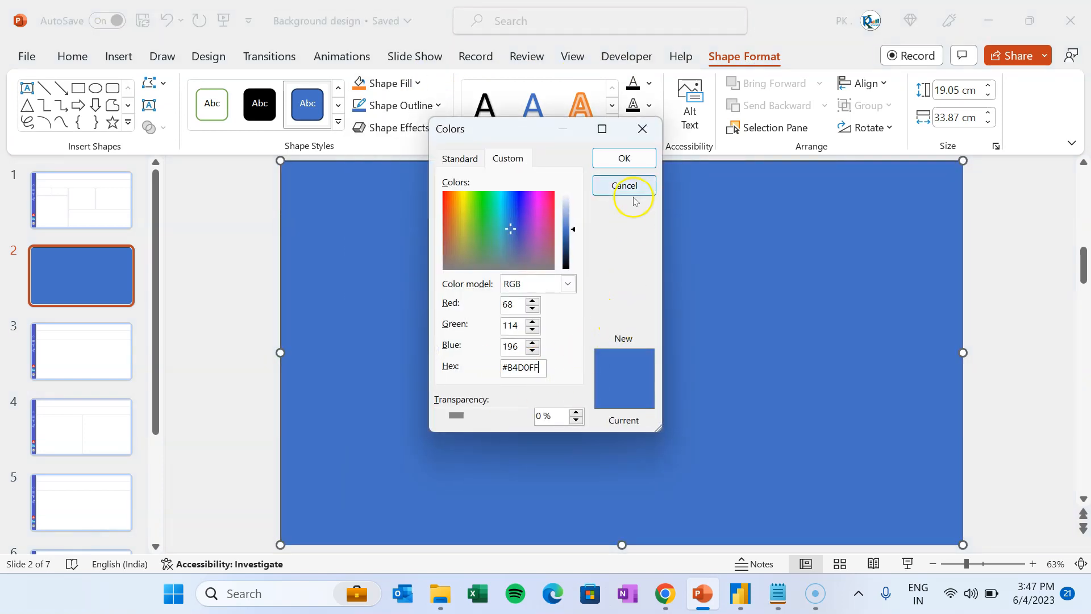
left_click(628, 157)
left_click(999, 243)
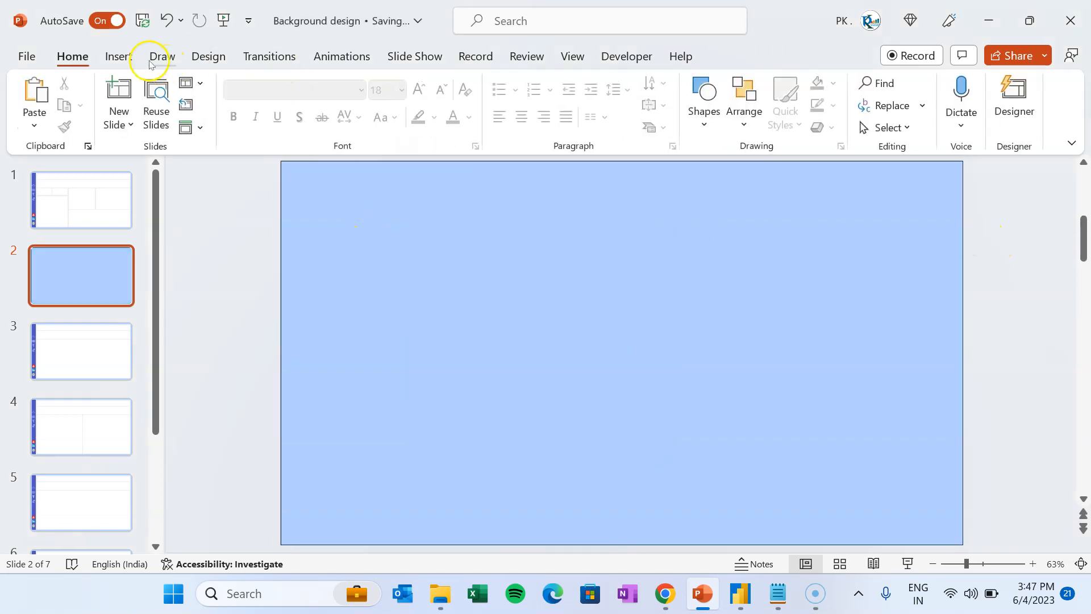
left_click(119, 56)
- Draw a rounded-top rectangle near the top left of slide 2
left_click(329, 119)
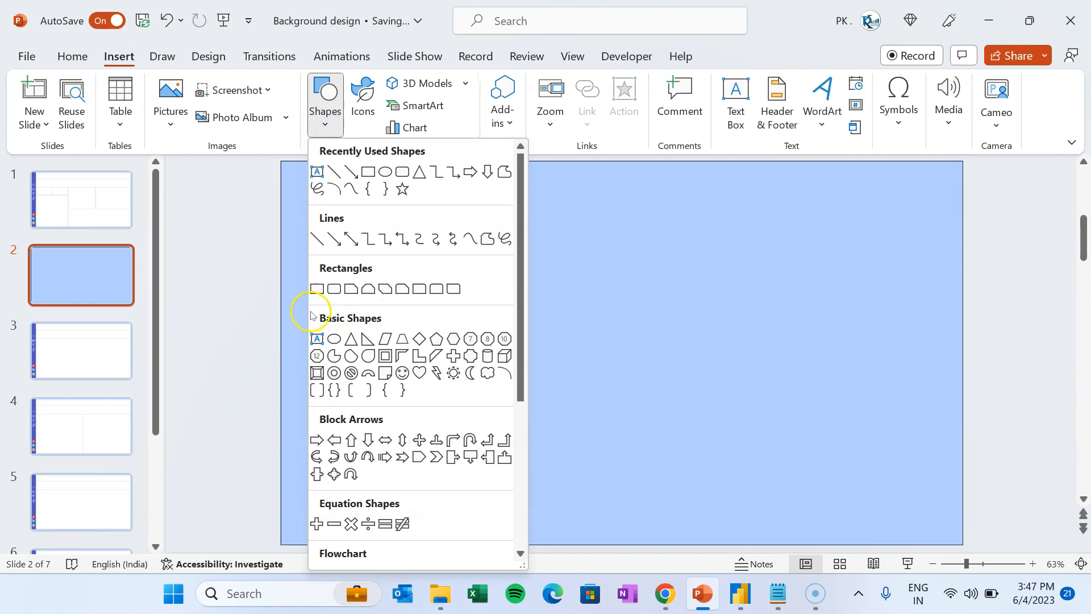
left_click(439, 295)
mouse_move(310, 186)
left_mouse_down()
mouse_move(464, 409)
mouse_move(709, 253)
mouse_move(692, 283)
left_mouse_up()
left_click(1023, 247)
- Rotate it upright into a 1.24 × 18.54 cm bar along the slide's left edge
left_click(588, 237)
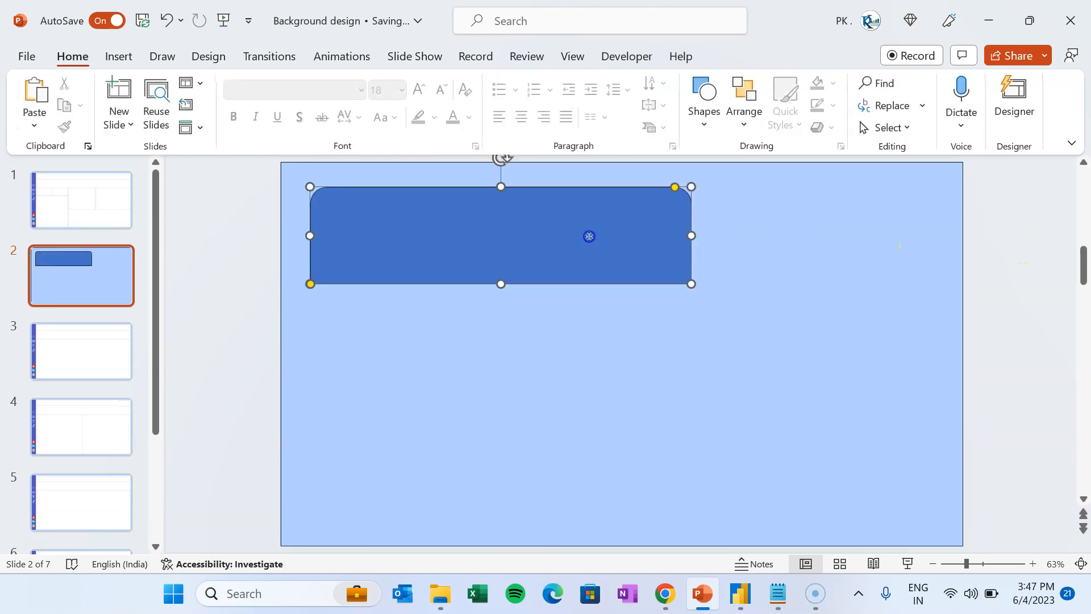
left_click(766, 59)
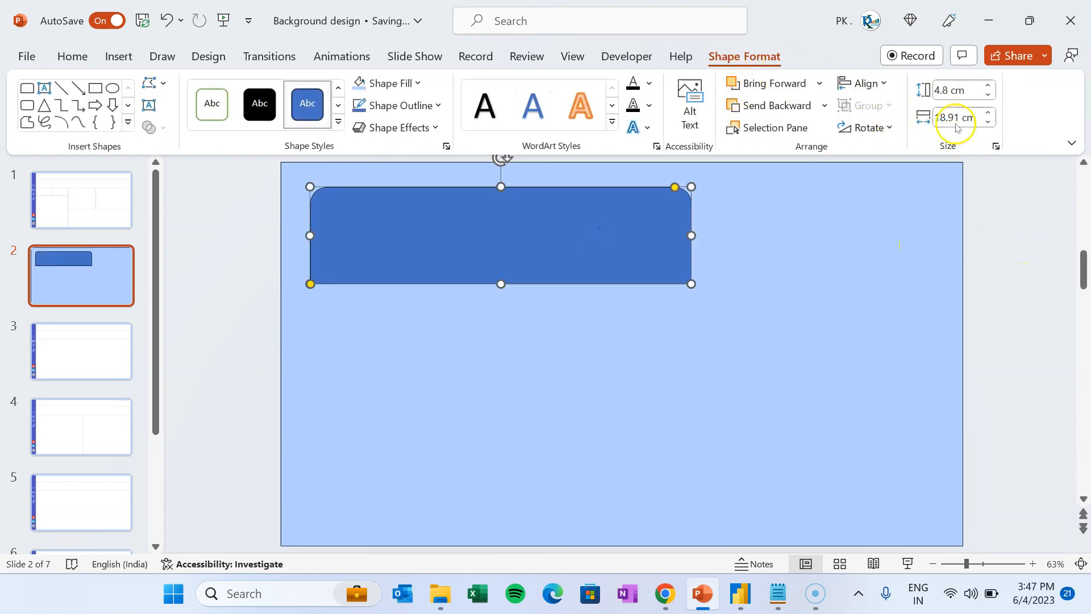
left_click(889, 128)
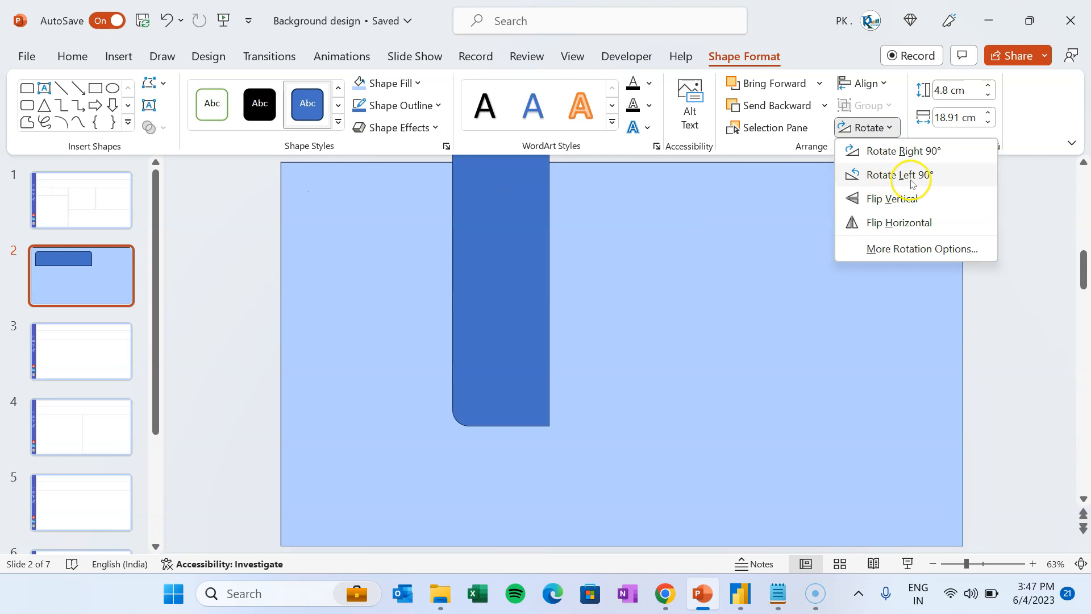
left_click(909, 176)
left_click_drag(500, 243, 402, 321)
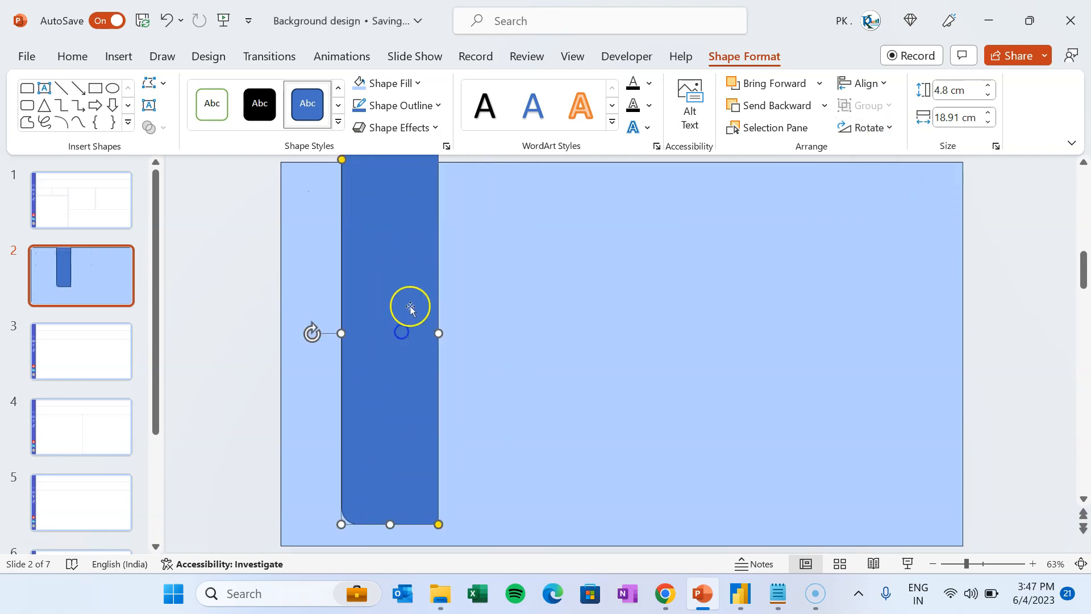
left_click_drag(403, 272, 390, 305)
left_click_drag(384, 362, 362, 343)
left_click_drag(353, 309, 320, 312)
left_click_drag(316, 158, 316, 164)
left_click_drag(309, 201, 296, 205)
left_click_drag(307, 301, 304, 299)
- Remove the outlines from the background rectangle and sidebar strip, then view slide 1
left_click(771, 260)
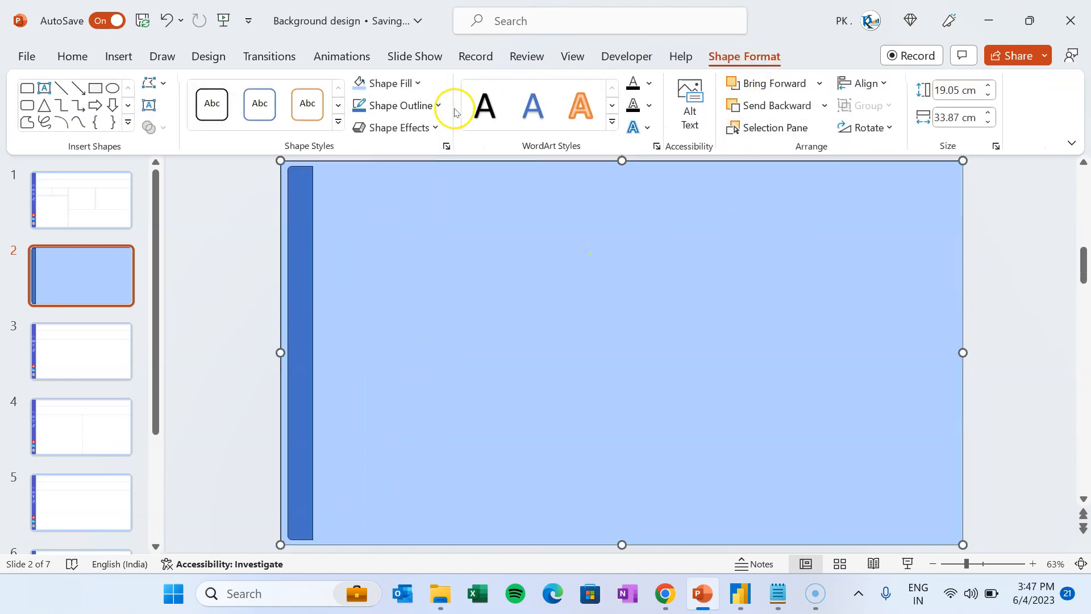
left_click(438, 105)
left_click(422, 343)
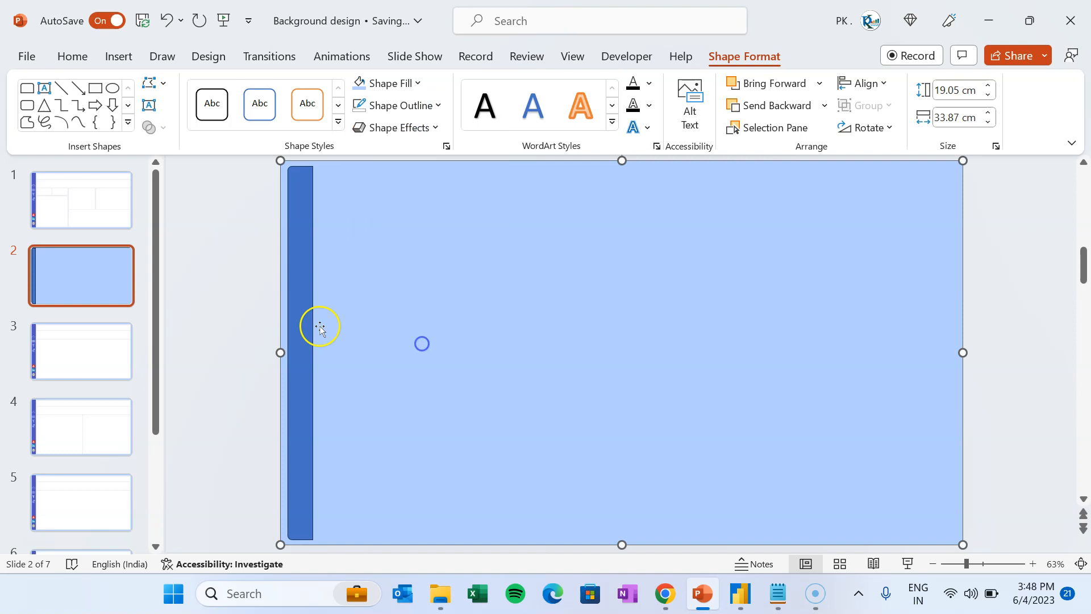
left_click(309, 296)
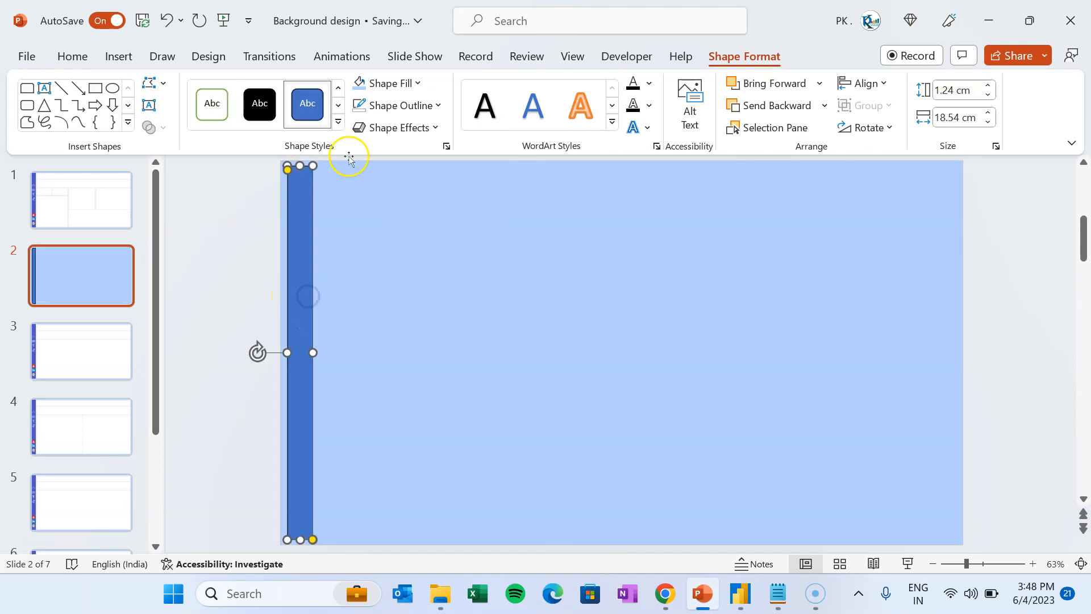
left_click(414, 105)
left_click(407, 344)
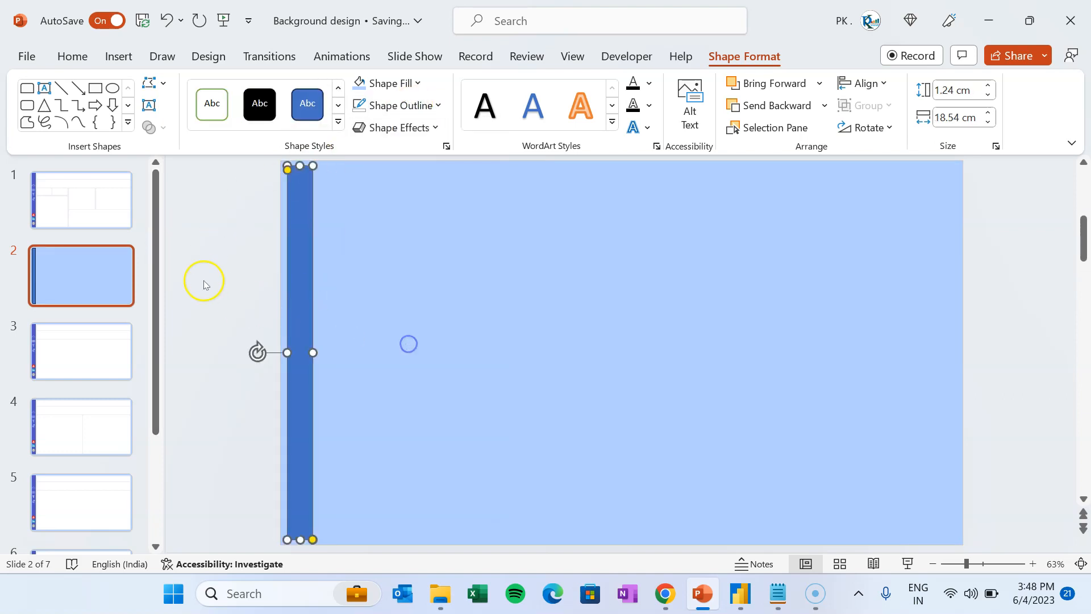
left_click(212, 276)
left_click(312, 247)
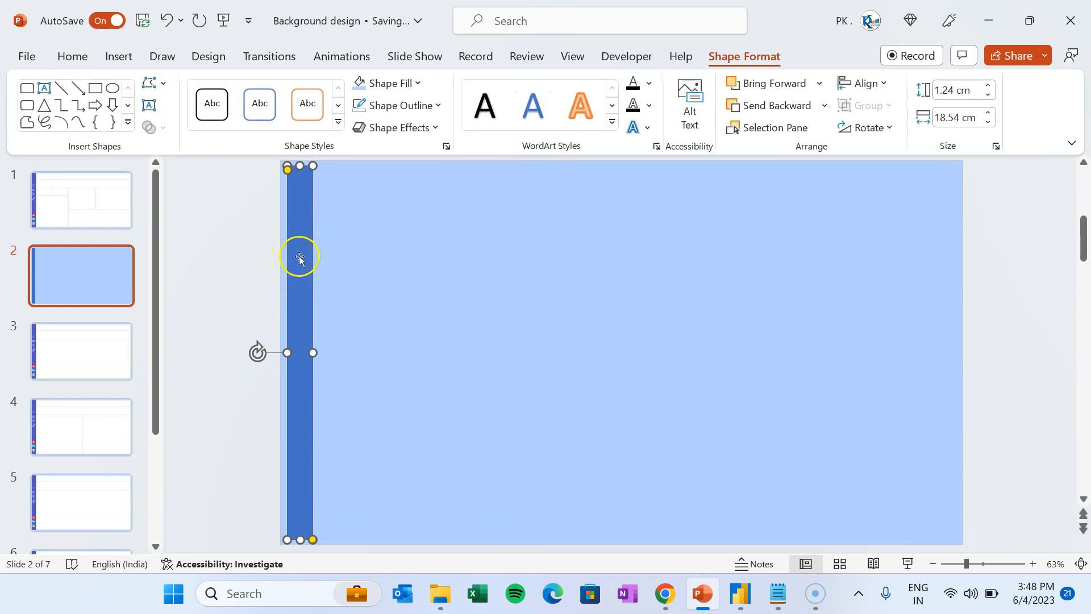
left_click(87, 202)
- Look up slide 1's sidebar fill colour, hex #5155C3, in More Fill Colors
left_click(307, 218)
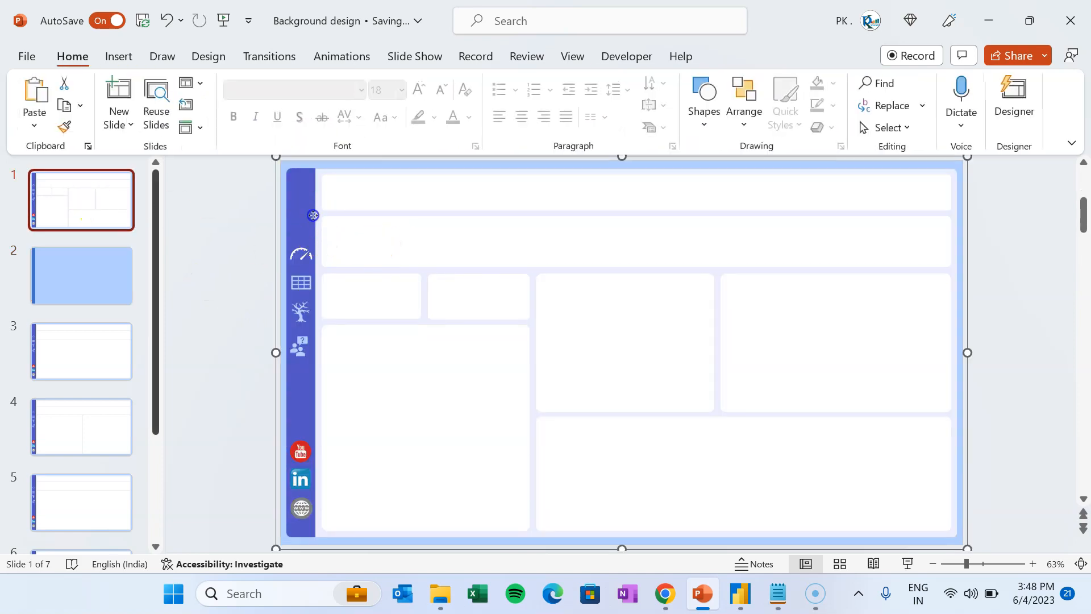
left_click(302, 205)
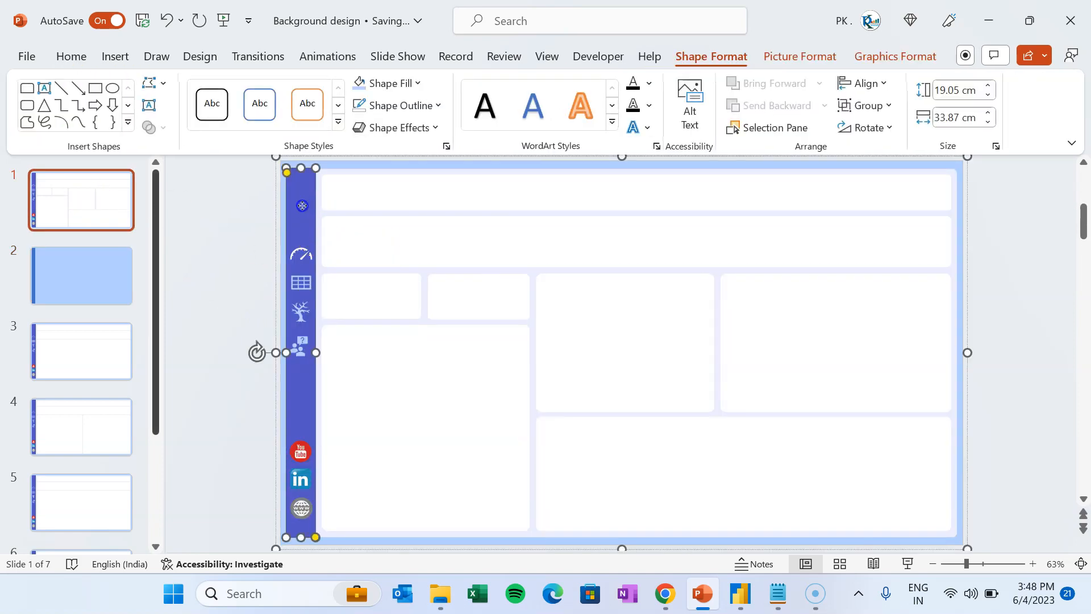
left_click(418, 83)
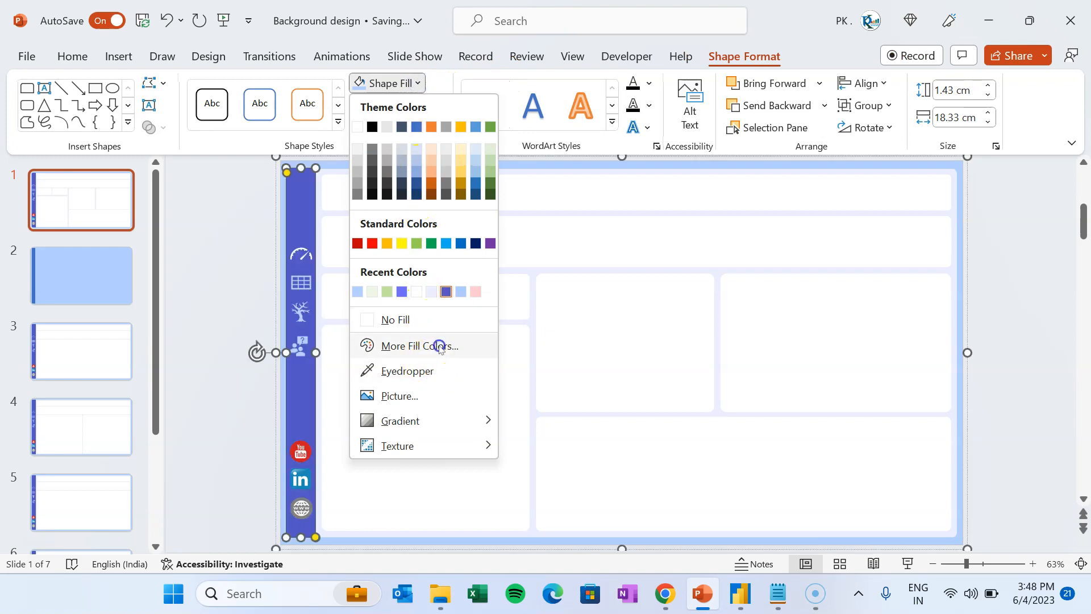
left_click(419, 346)
left_click_drag(541, 364, 493, 368)
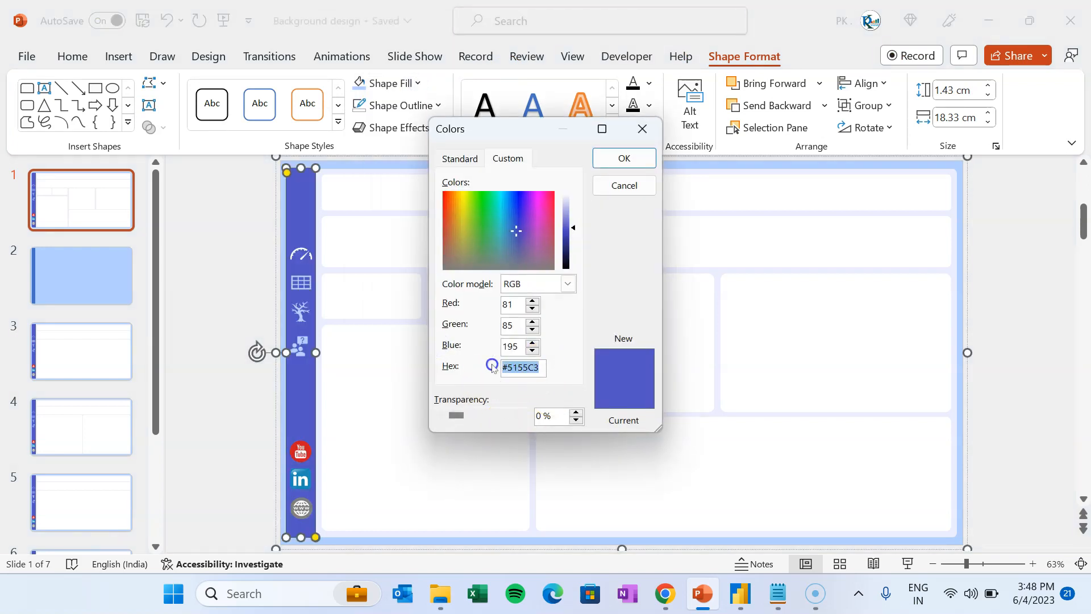
left_click(643, 129)
- Fill slide 2's blue strip with the #5155C3 purple
left_click(95, 277)
left_click(311, 244)
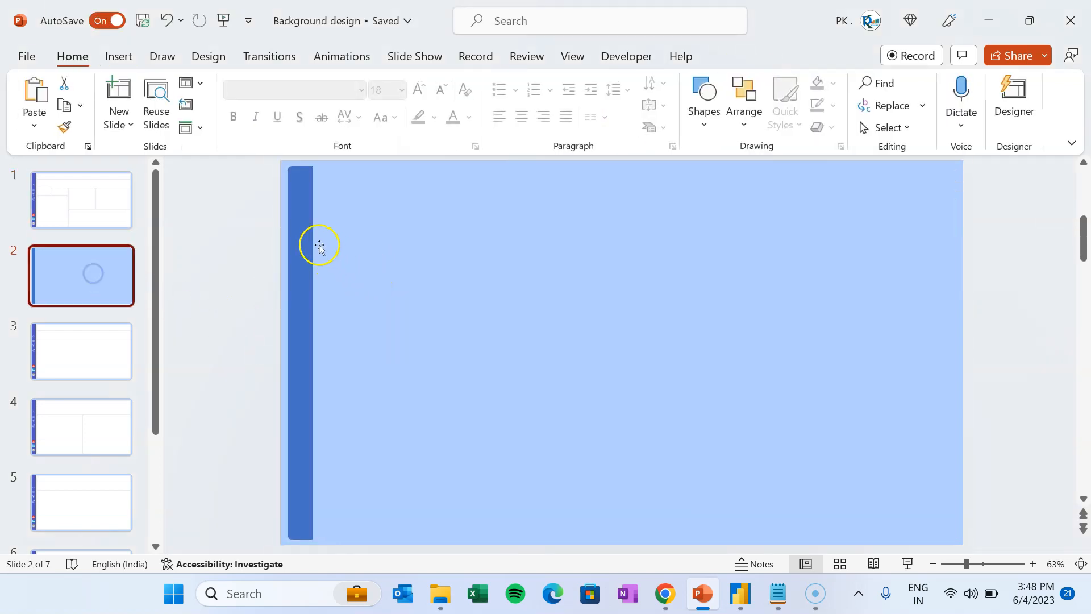
left_click(419, 83)
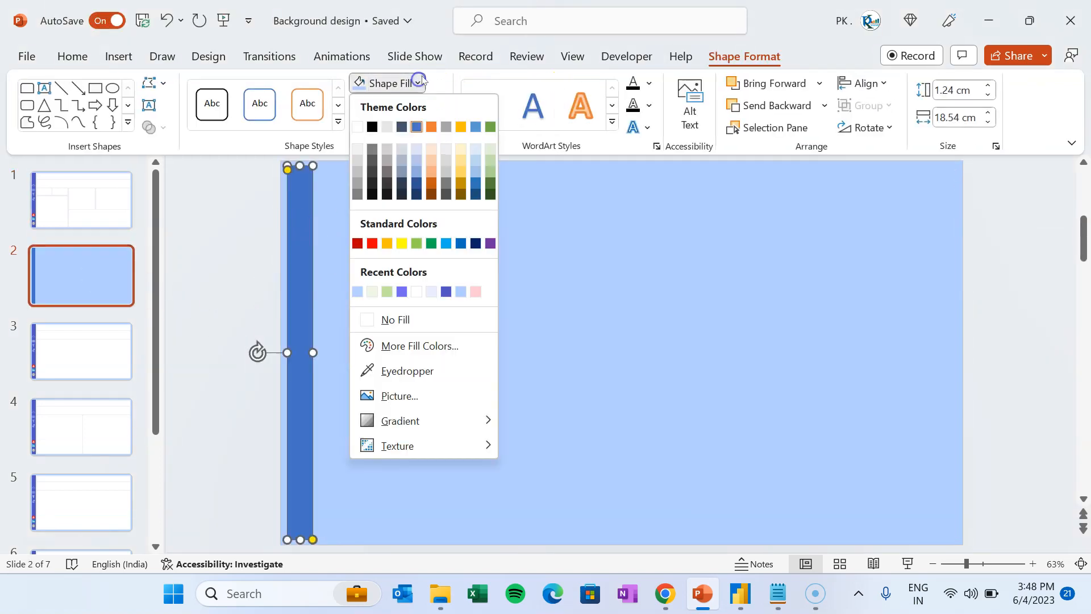
left_click(410, 345)
left_click(624, 158)
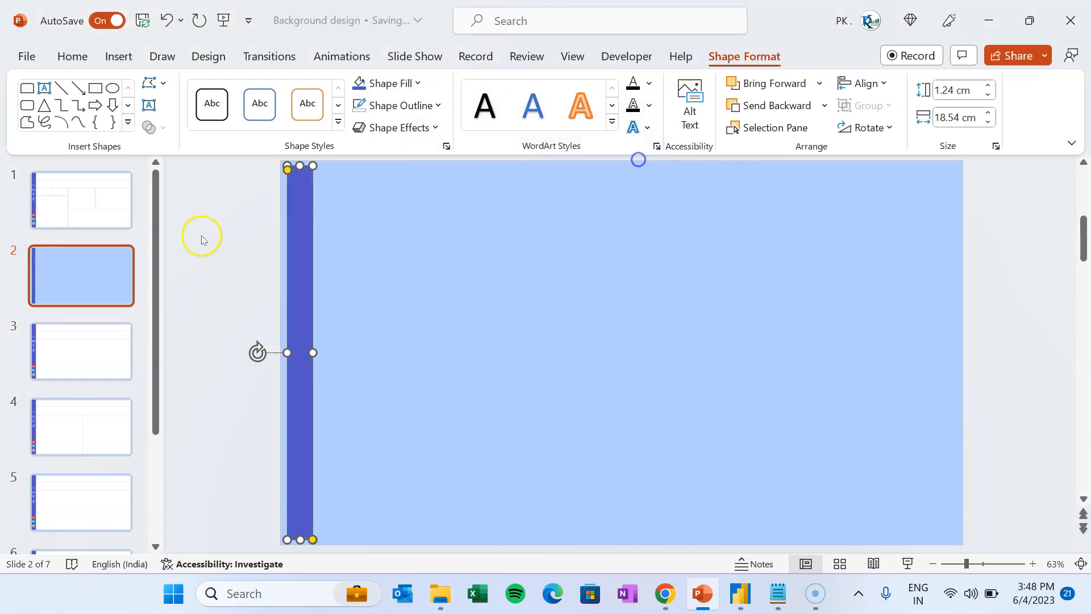
left_click(200, 236)
left_click(298, 248)
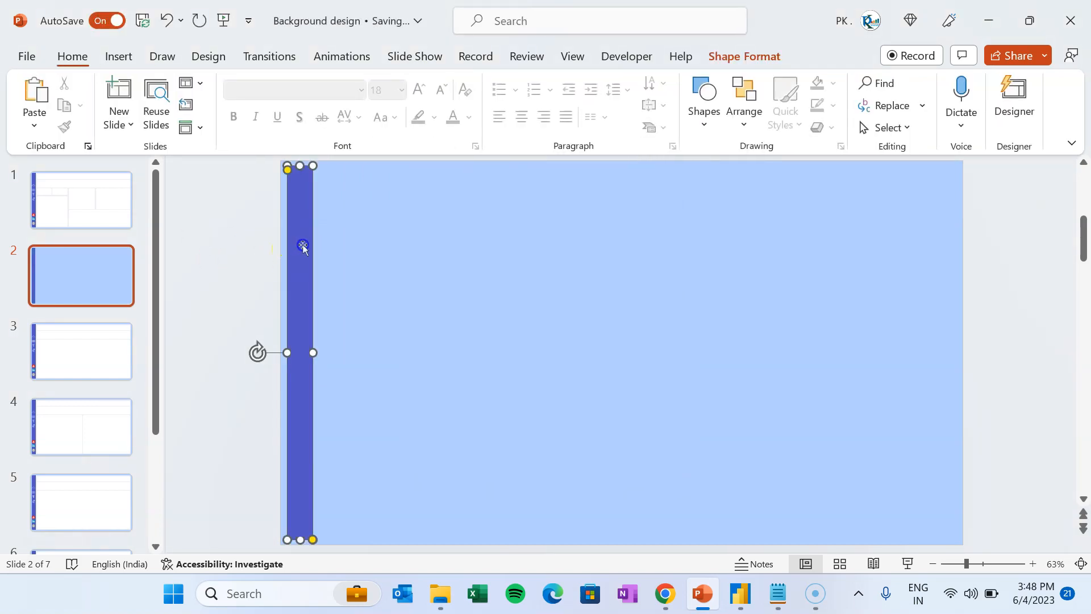
- Duplicate the purple strip, flip the copy horizontally, and place it against the sidebar
left_click_drag(310, 254, 411, 256)
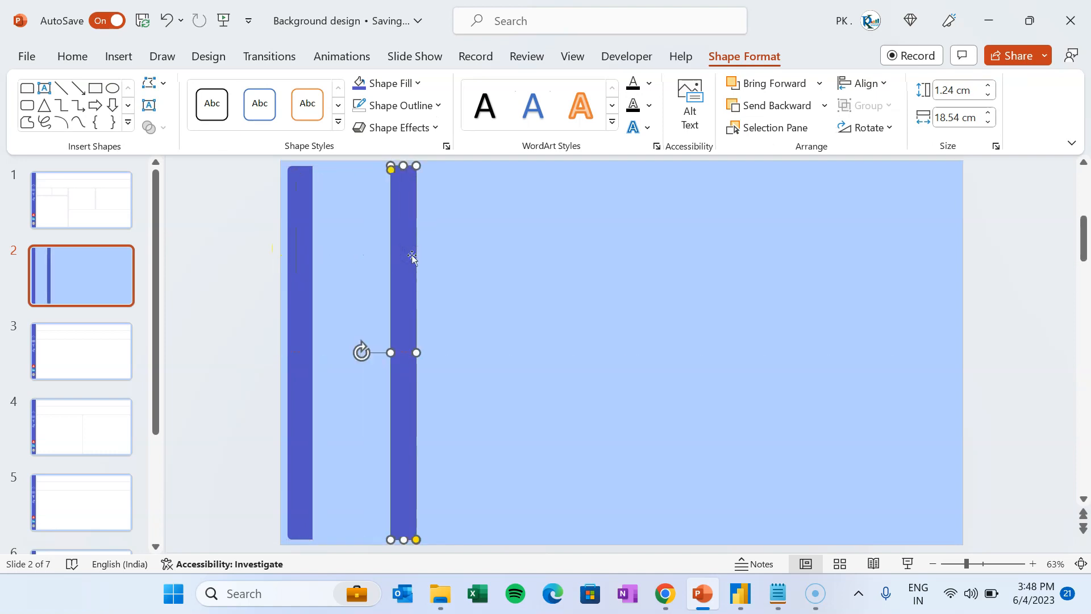
left_click(753, 58)
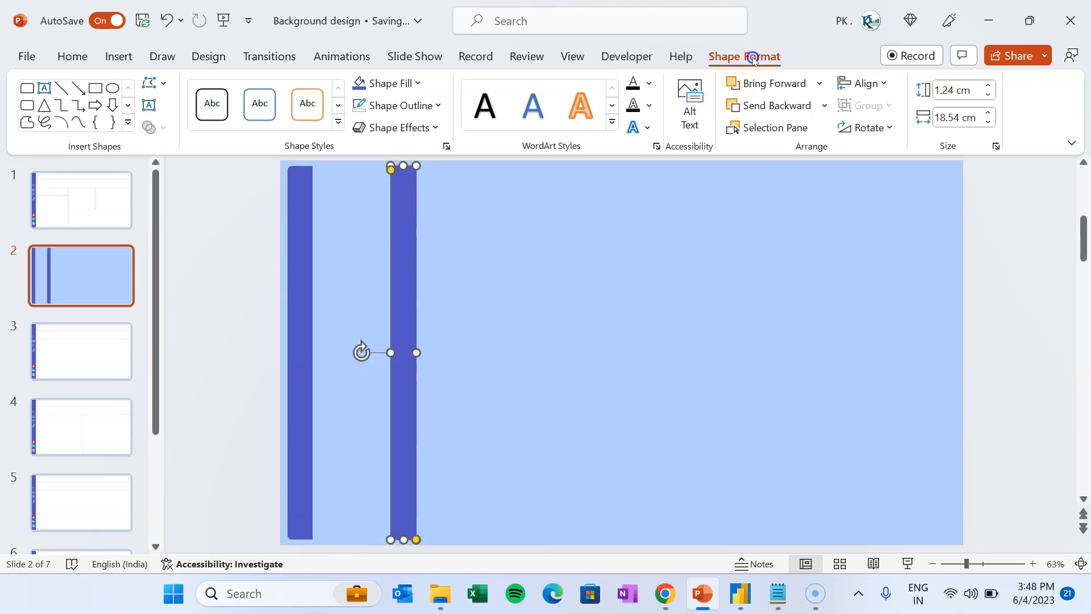
left_click(890, 129)
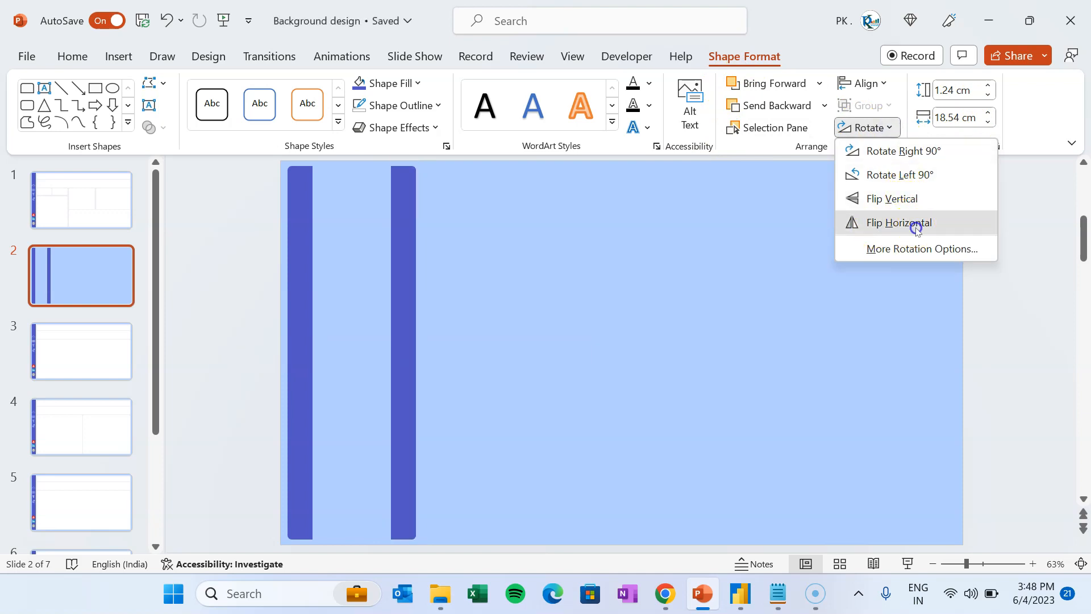
left_click(898, 227)
left_click_drag(402, 280, 324, 283)
- Stretch the copy to the slide's right edge (31.95 cm) and reduce its corner rounding
left_click_drag(336, 353, 954, 352)
left_click_drag(957, 228, 958, 217)
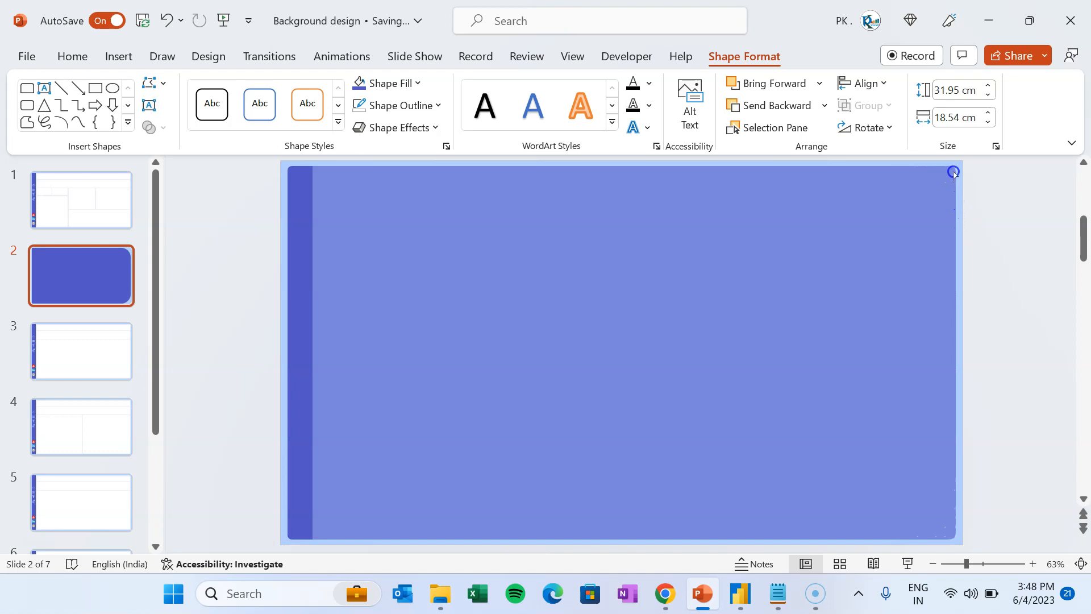
left_click_drag(955, 169, 955, 169)
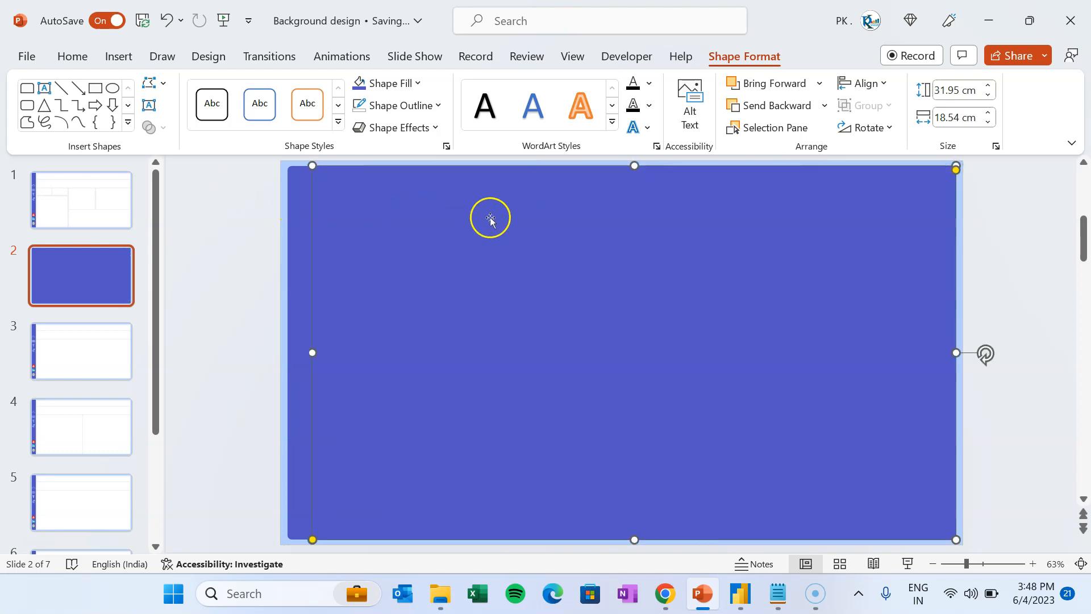
left_click(984, 222)
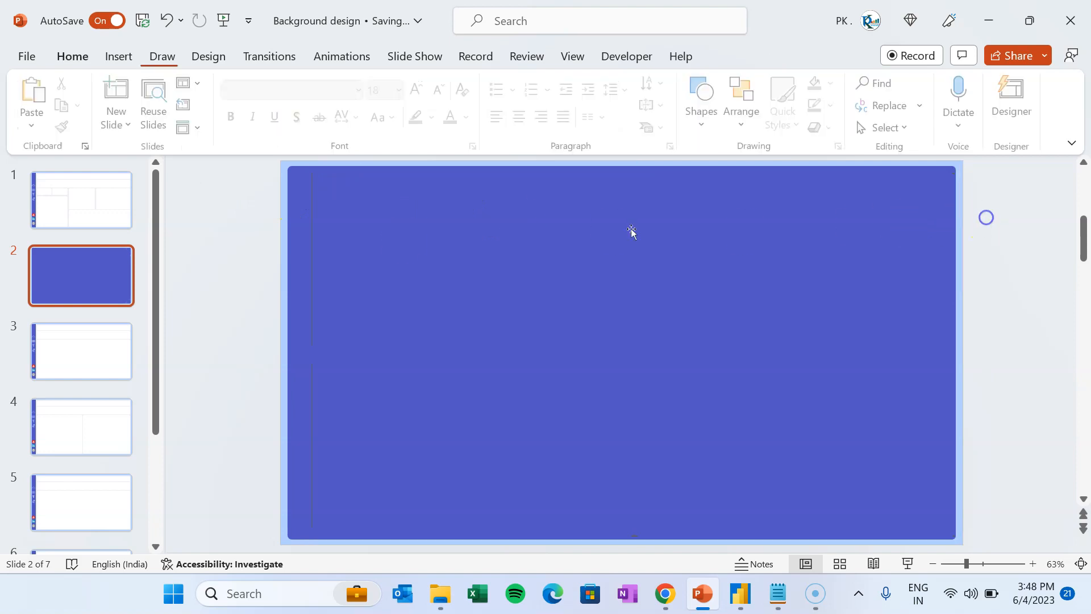
left_click(534, 239)
- Copy slide 1's background panel colour, hex #ECEDFF, from More Fill Colors
left_click(74, 196)
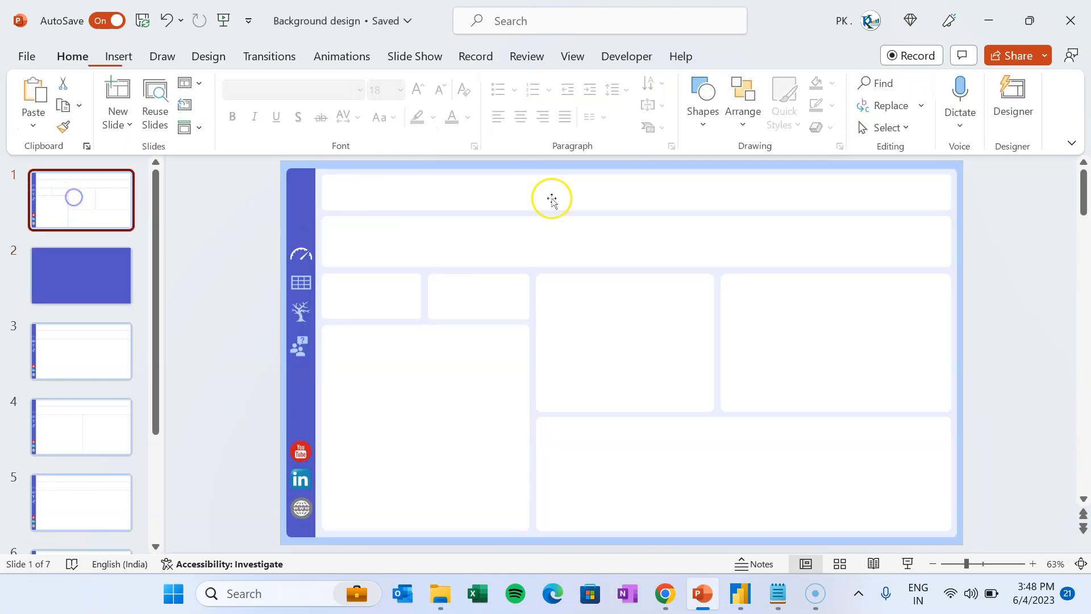
left_click(441, 171)
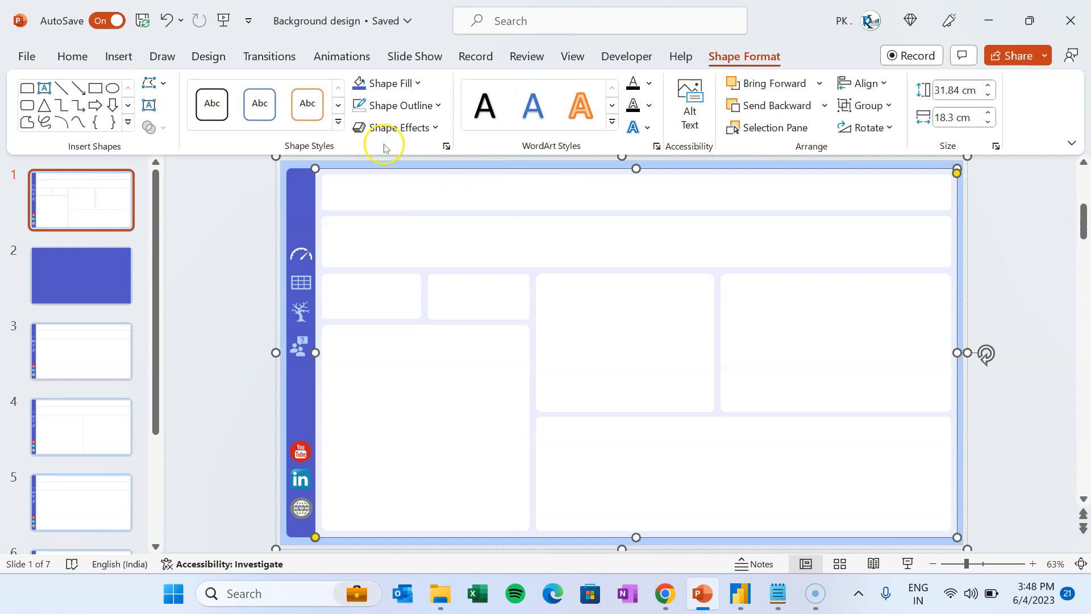
left_click(402, 83)
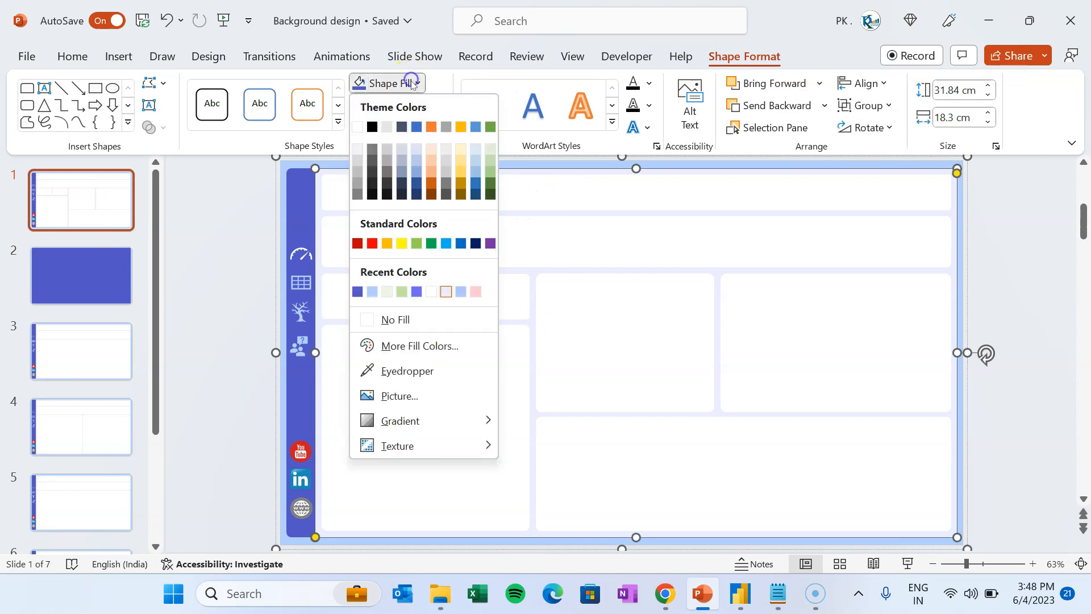
left_click(420, 347)
key("Escape")
left_click(402, 83)
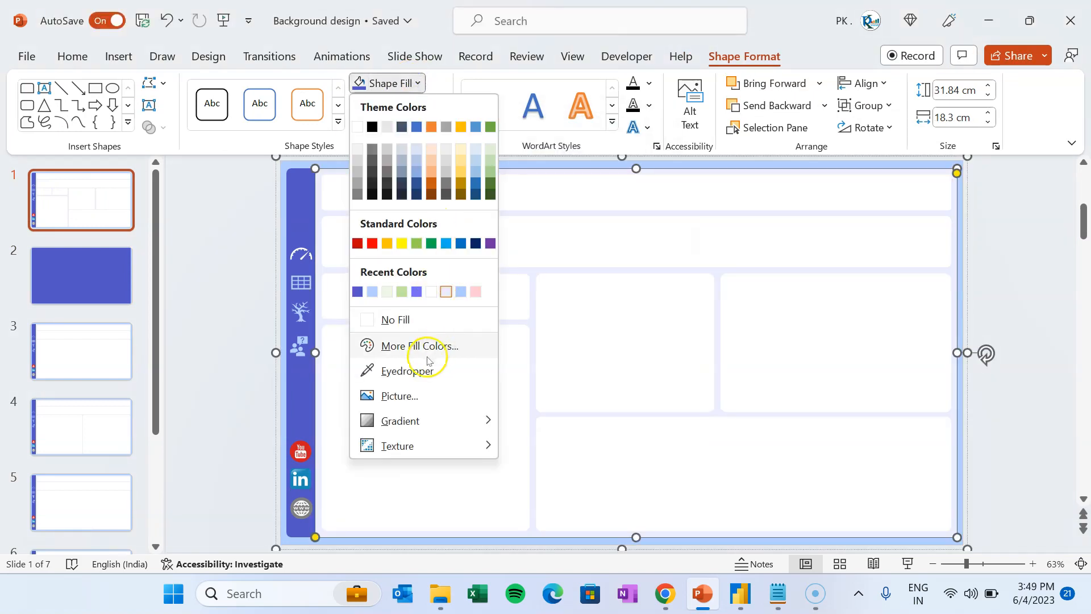
left_click(428, 359)
double_click(529, 371)
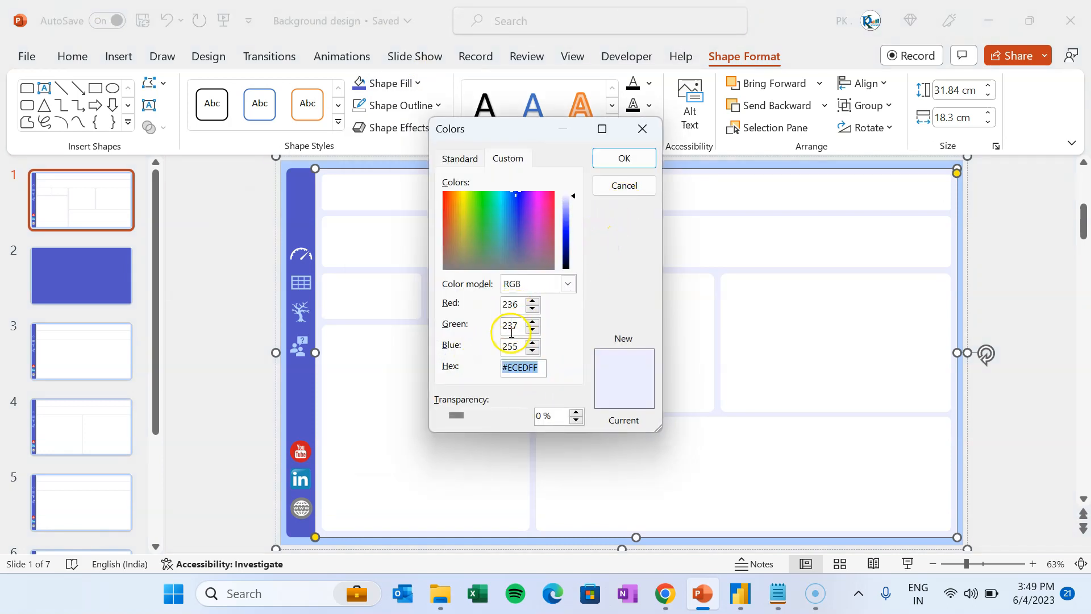
key("Escape")
- Fill slide 2's wide rectangle with lavender #ECEDFF and compare it with slide 1
left_click(107, 268)
left_click(560, 254)
left_click(418, 83)
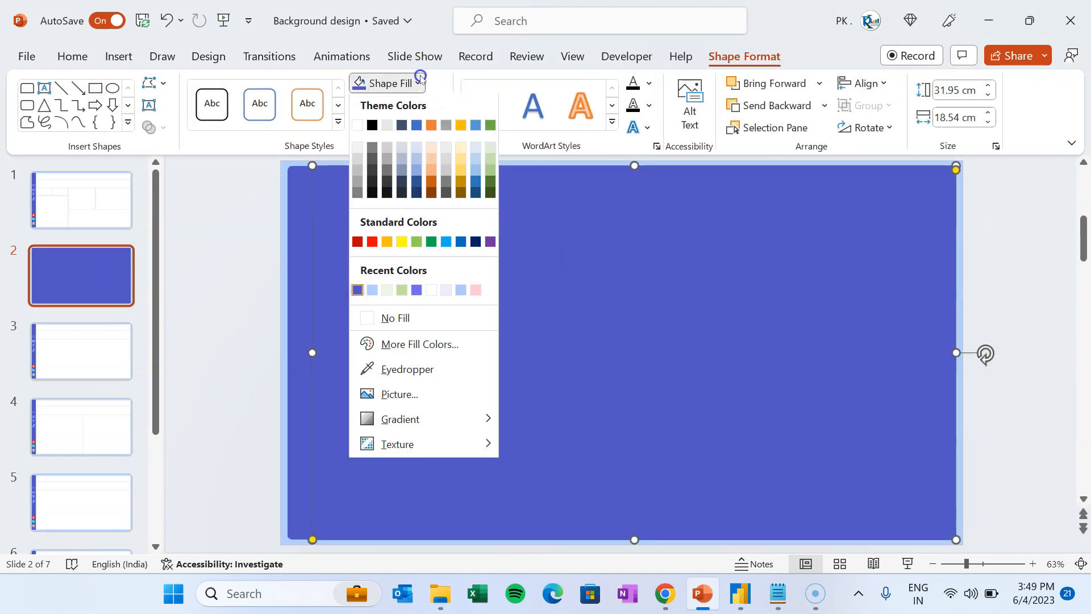
left_click(417, 343)
type("#ECEDFF")
key("Return")
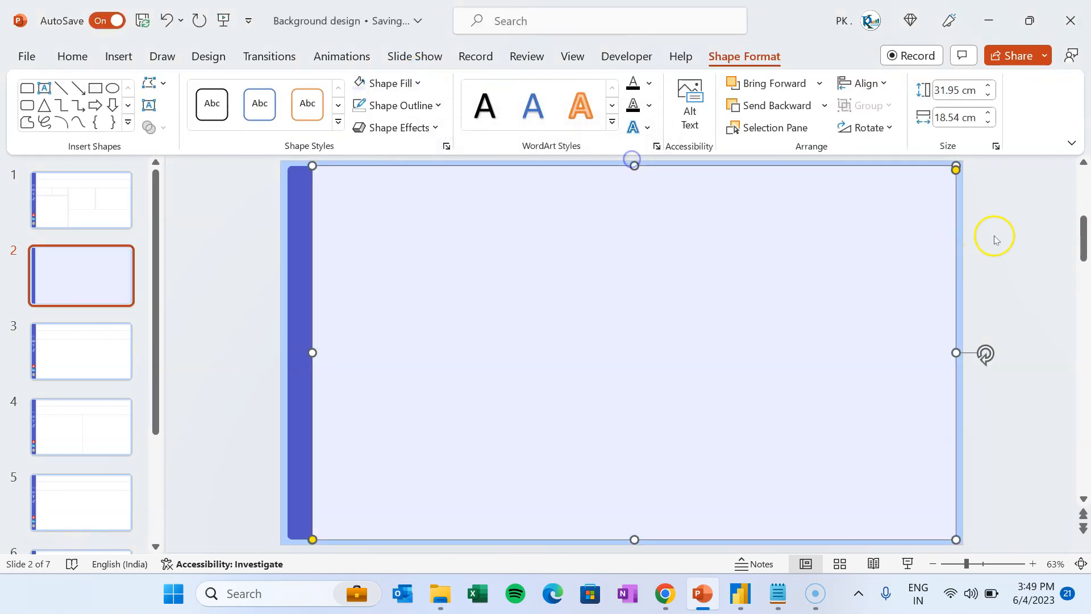
left_click(993, 236)
left_click(95, 207)
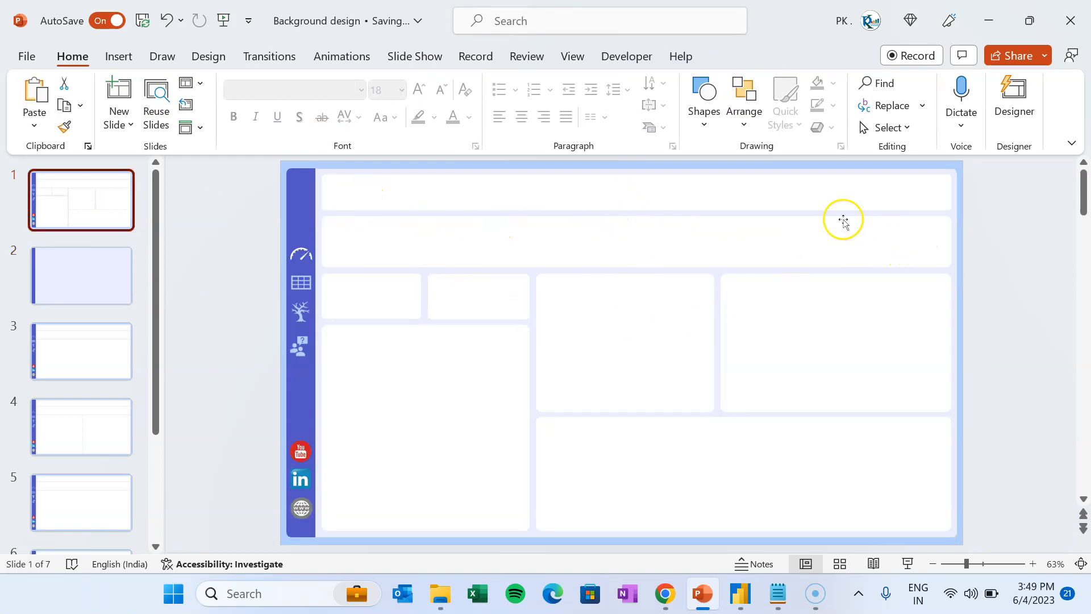
left_click(96, 275)
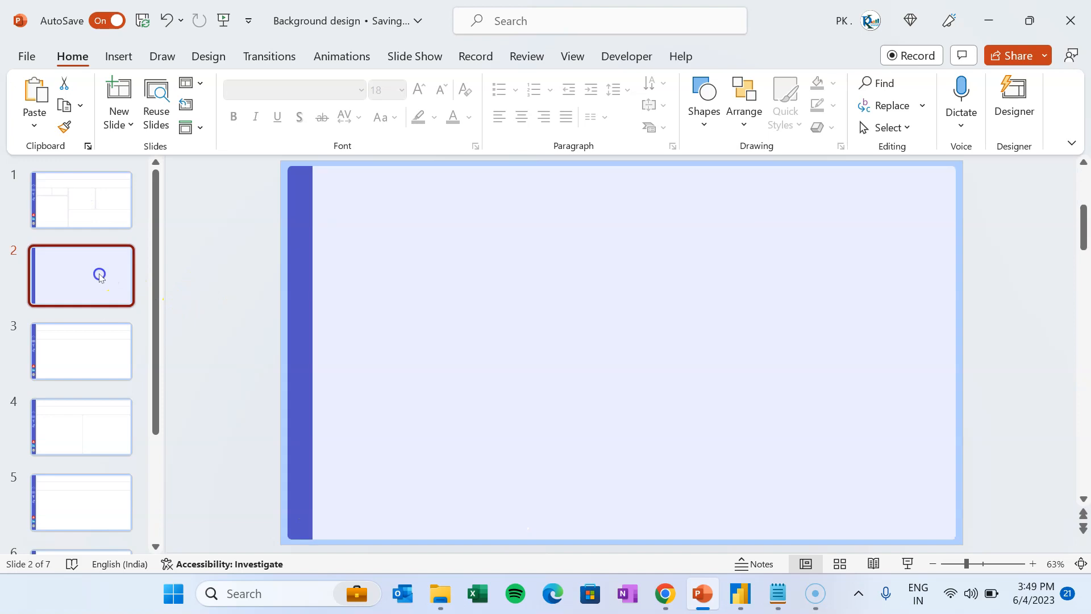
left_click(118, 56)
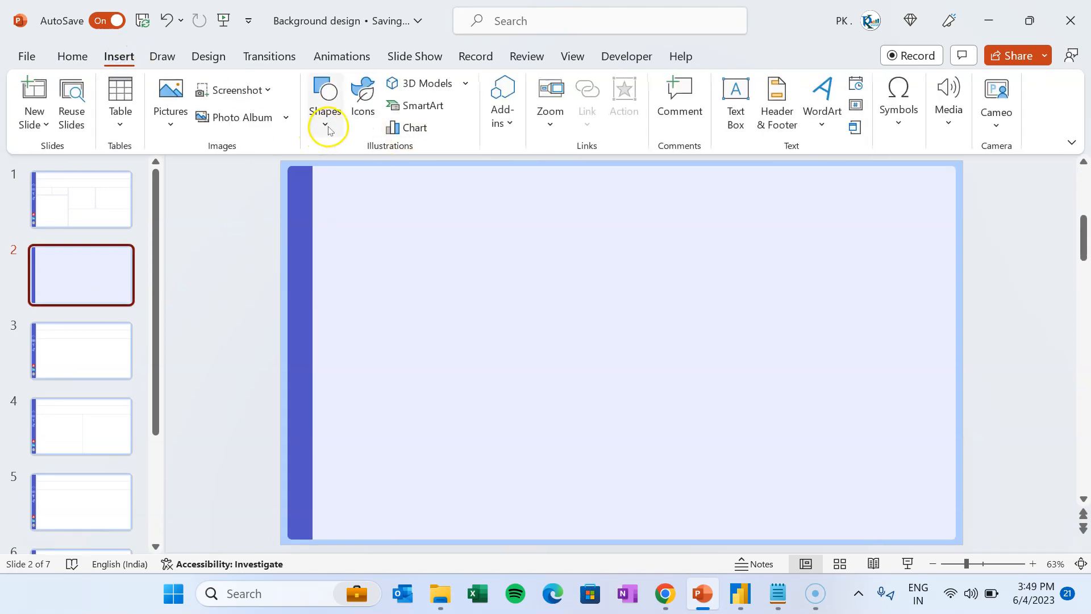
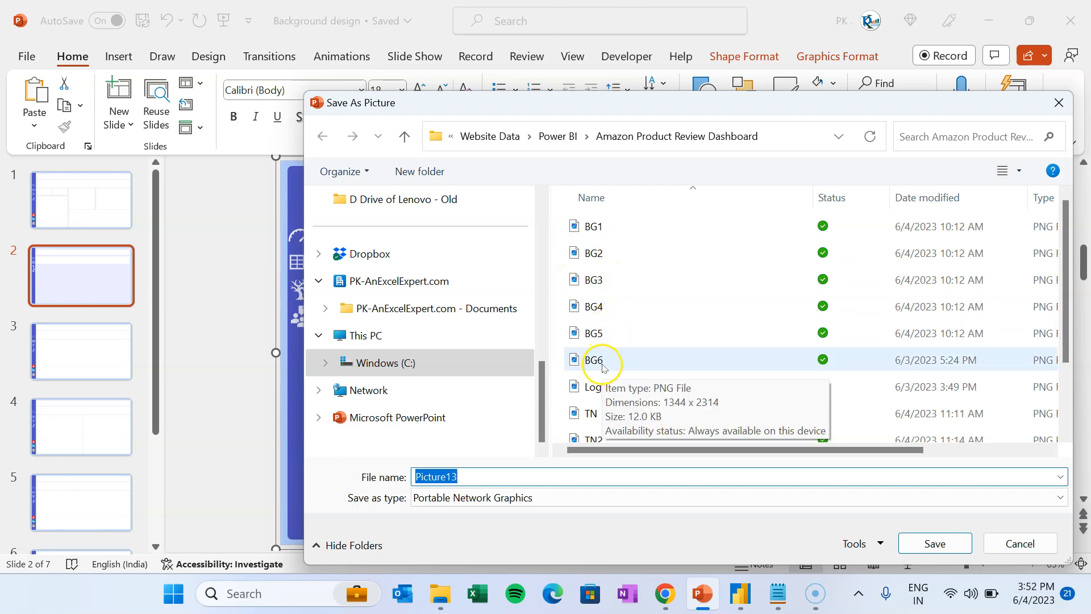
- Dismiss the Save As Picture dialog and bring the Untitled Power BI report to the front
left_click(1018, 541)
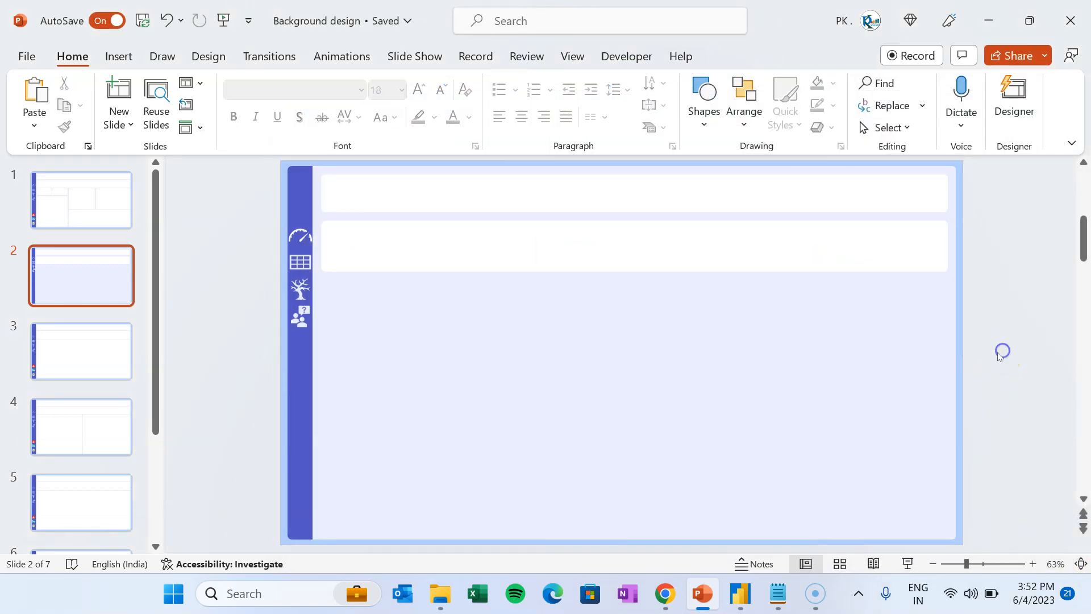
left_click(746, 594)
left_click(834, 498)
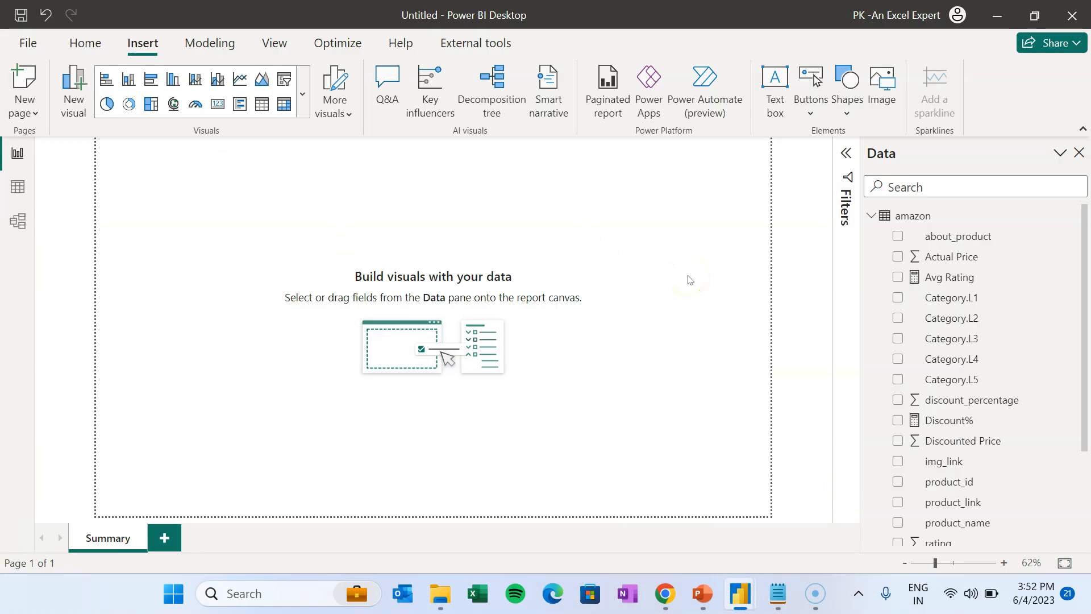
- Look at the Summary page's Wallpaper colour choices in the Format pane, then switch to PowerPoint
left_click(600, 166)
left_click(274, 59)
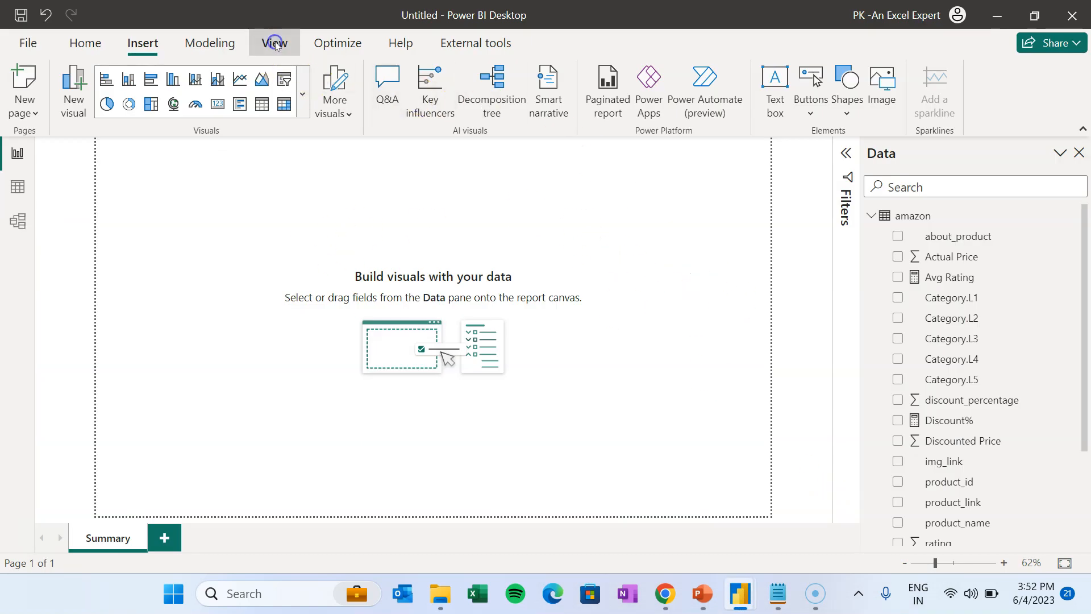
left_click(717, 85)
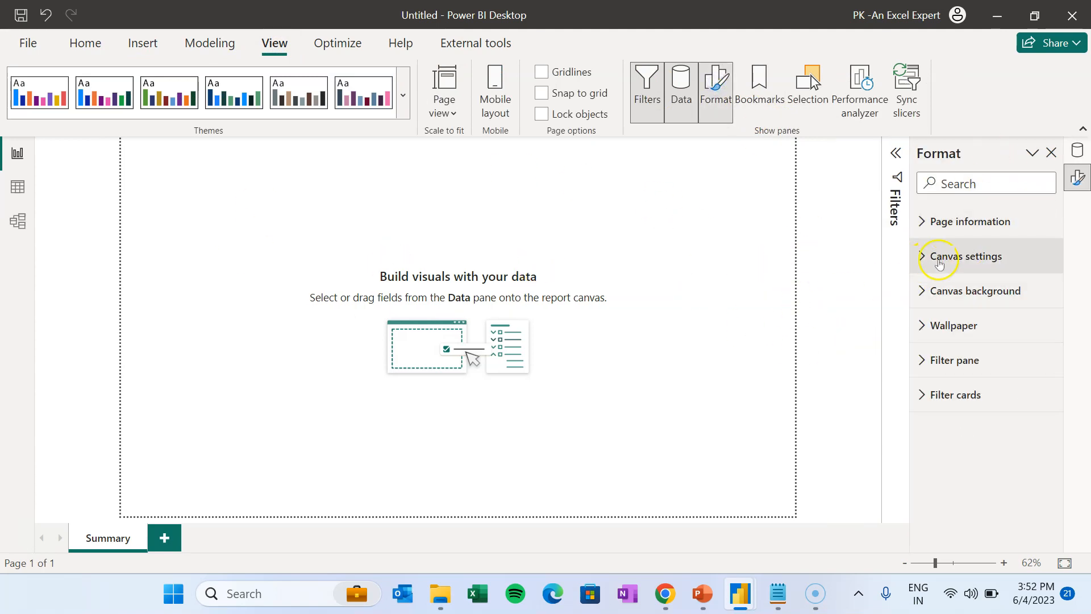
left_click(936, 327)
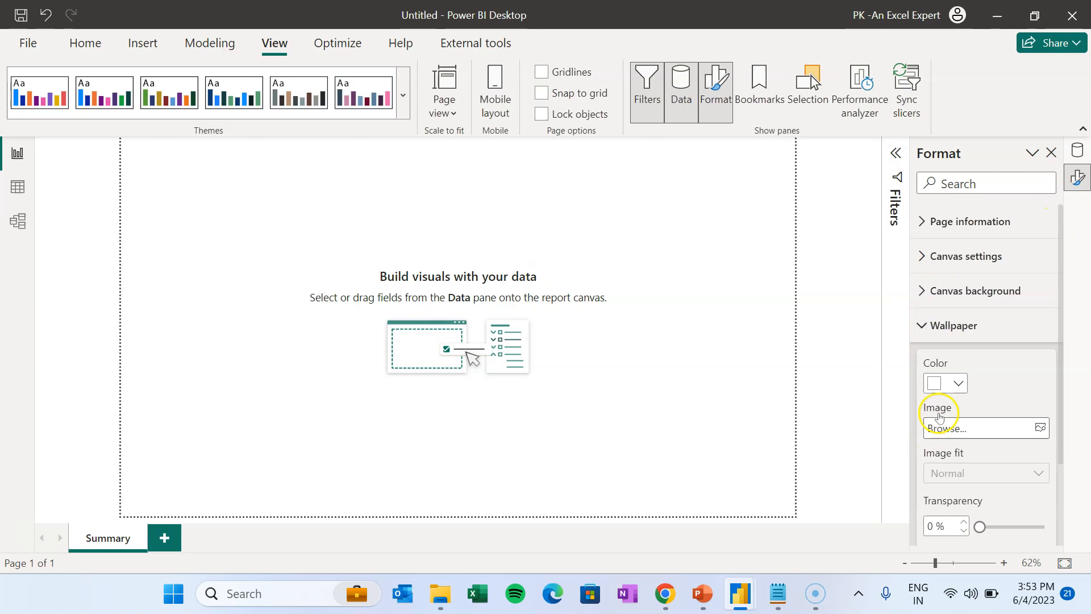
left_click(957, 383)
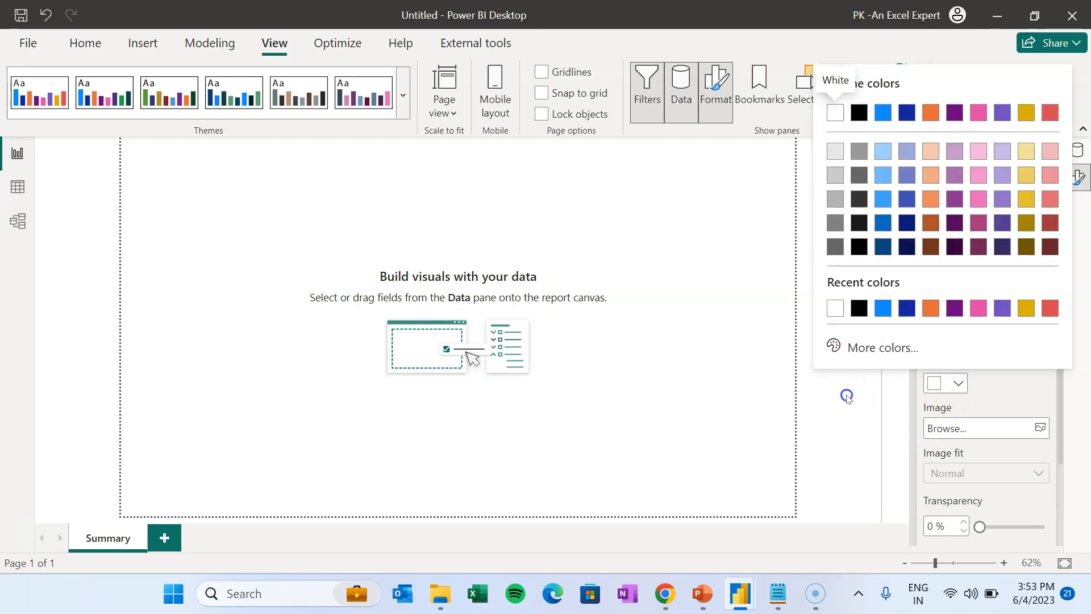
left_click(702, 593)
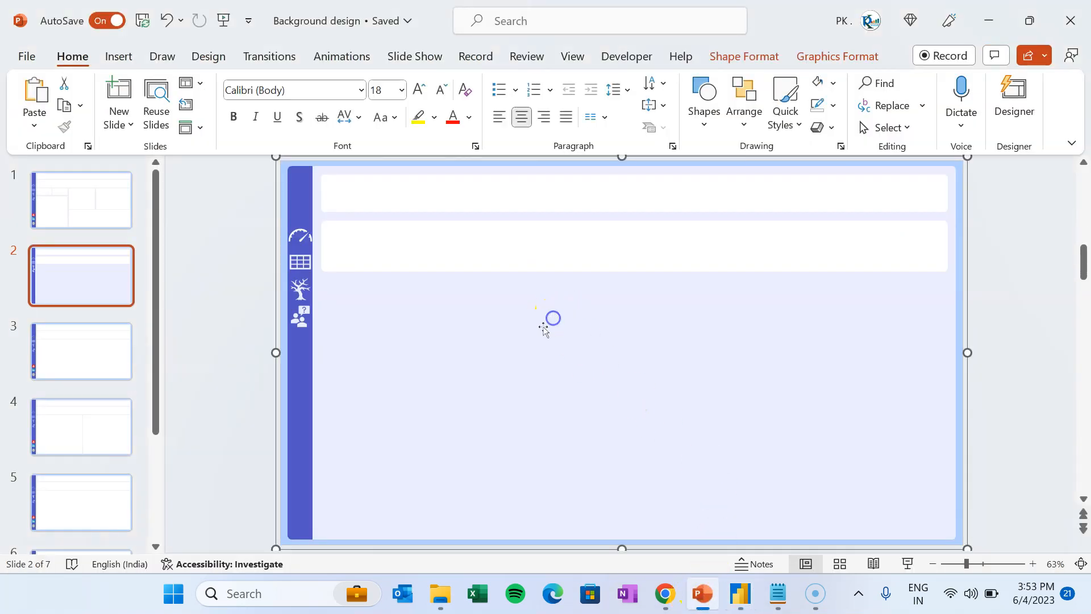
- Drag the large background rectangle slightly to the right
left_click(1011, 243)
left_click(957, 200)
left_click_drag(959, 198, 1037, 211)
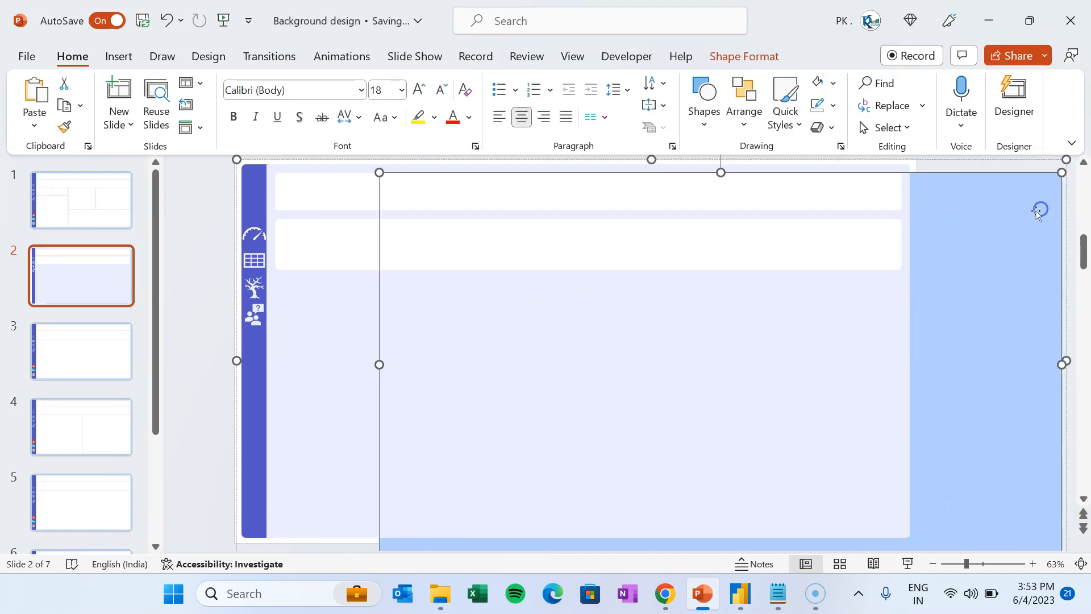
- Read the rectangle's fill hex #B4D0FF in More Fill Colors without changing it, then return to Power BI
left_click(733, 54)
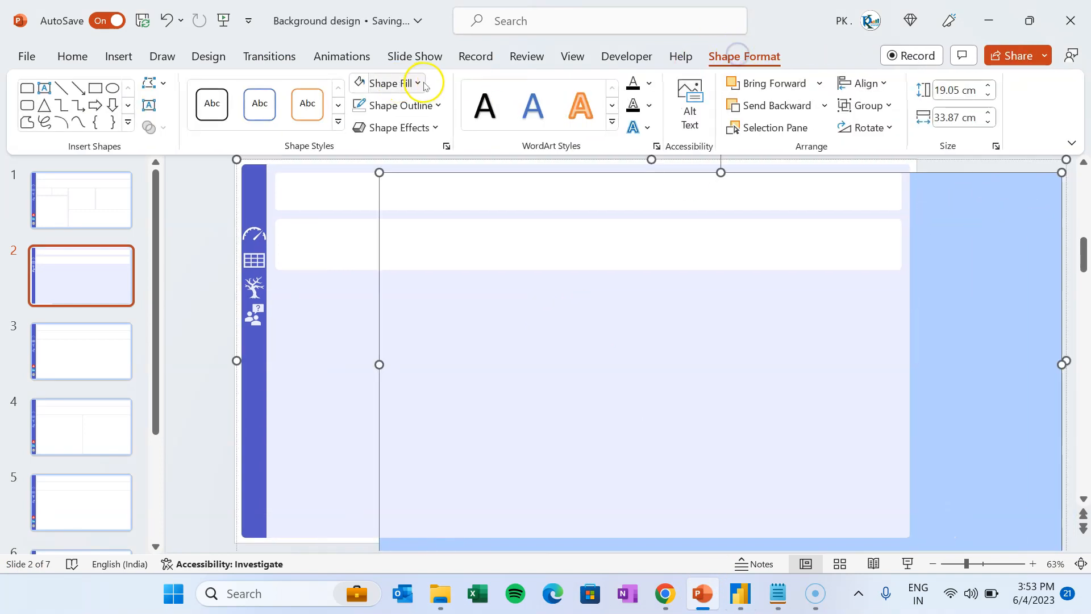
left_click(418, 83)
left_click(434, 346)
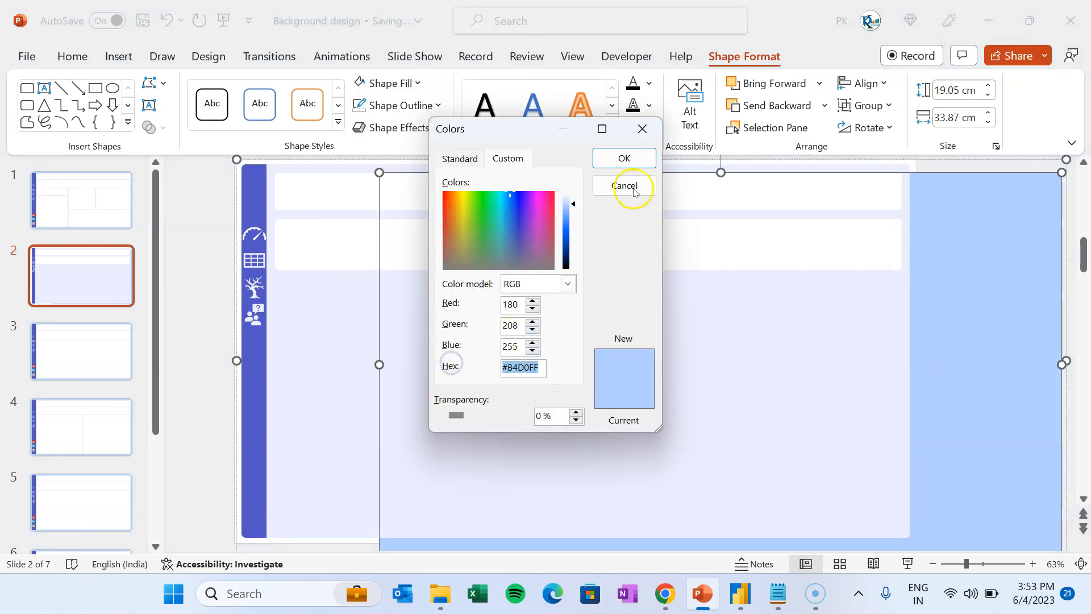
left_click(642, 129)
key("alt+Tab")
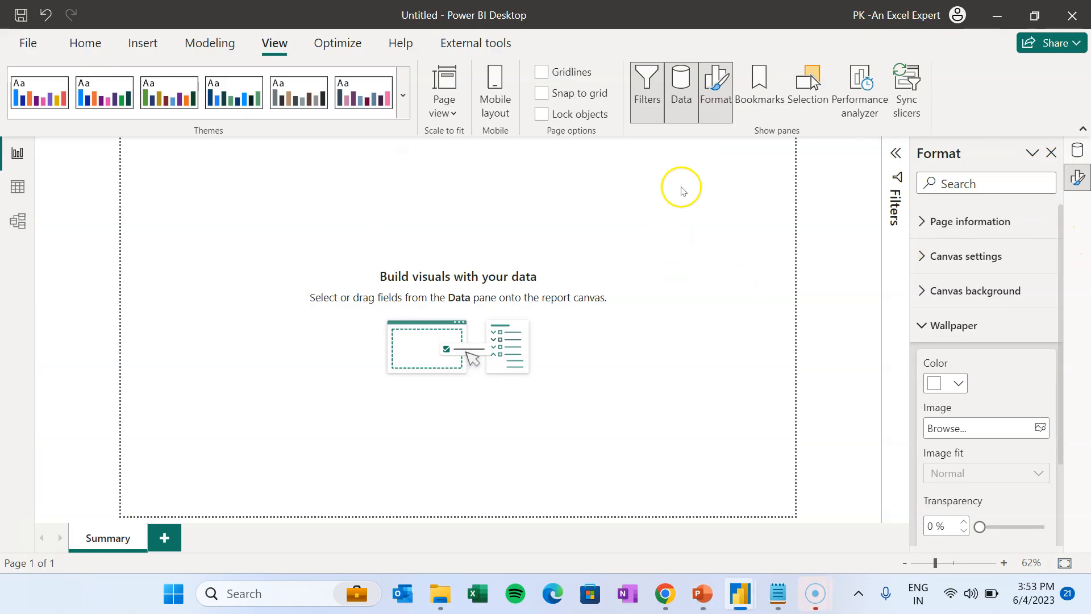
- Set the page wallpaper colour to hex #B4D0FF
left_click(957, 383)
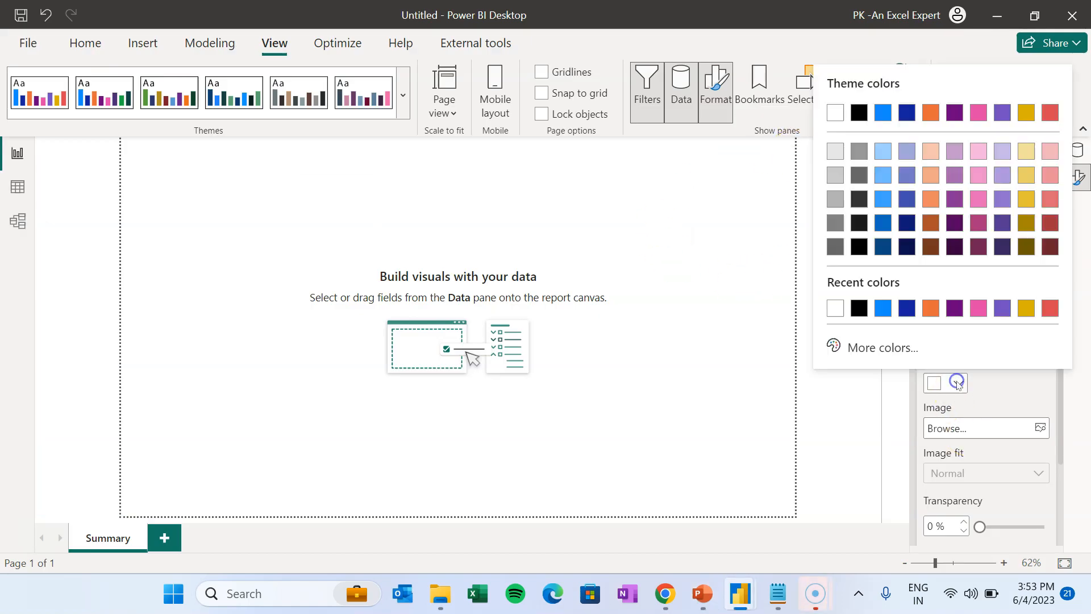
left_click(893, 348)
type("#B4D0FF")
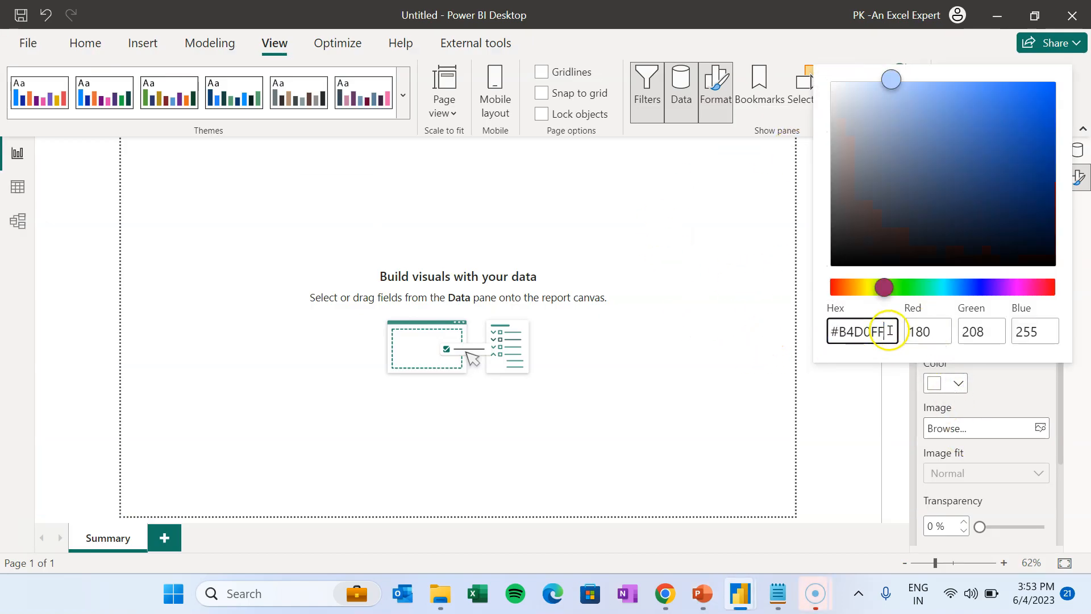
key("Return")
left_click(825, 406)
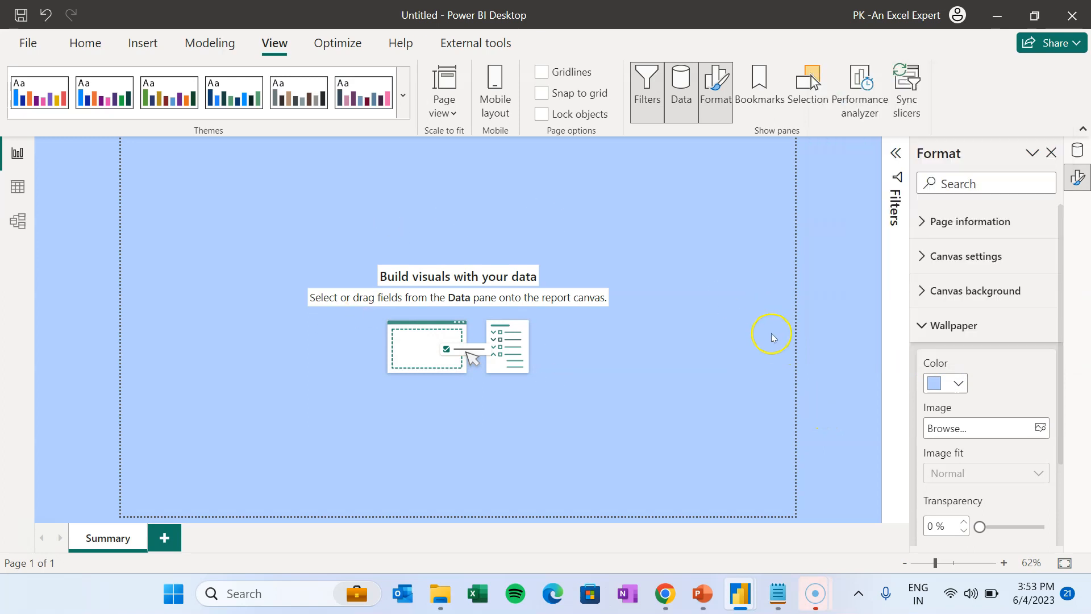
left_click(926, 326)
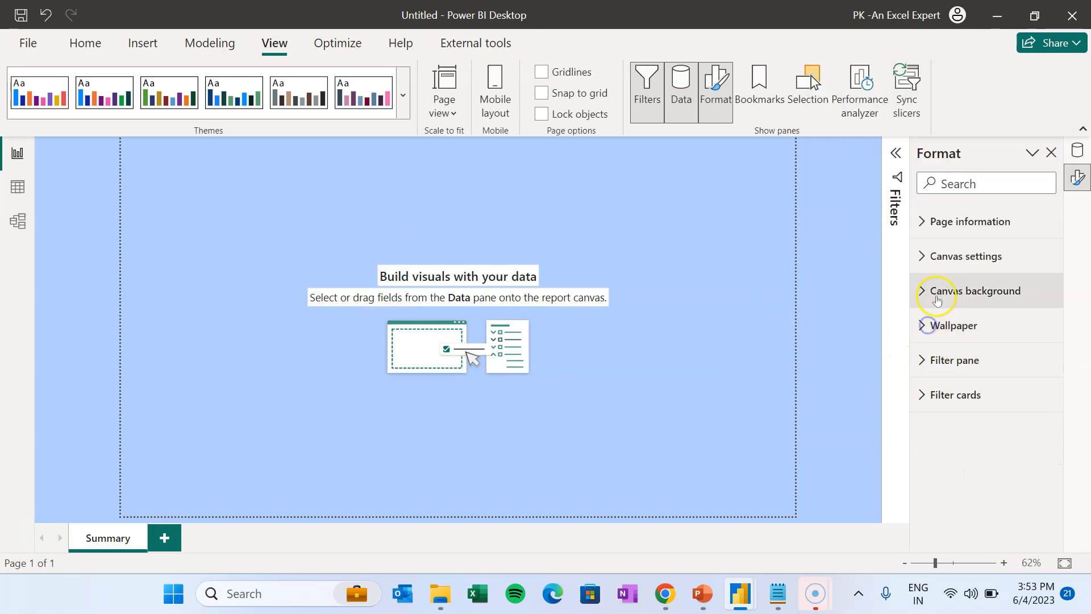
- Set BG1.png as the canvas background image, fitted to the page at 0% transparency
left_click(924, 290)
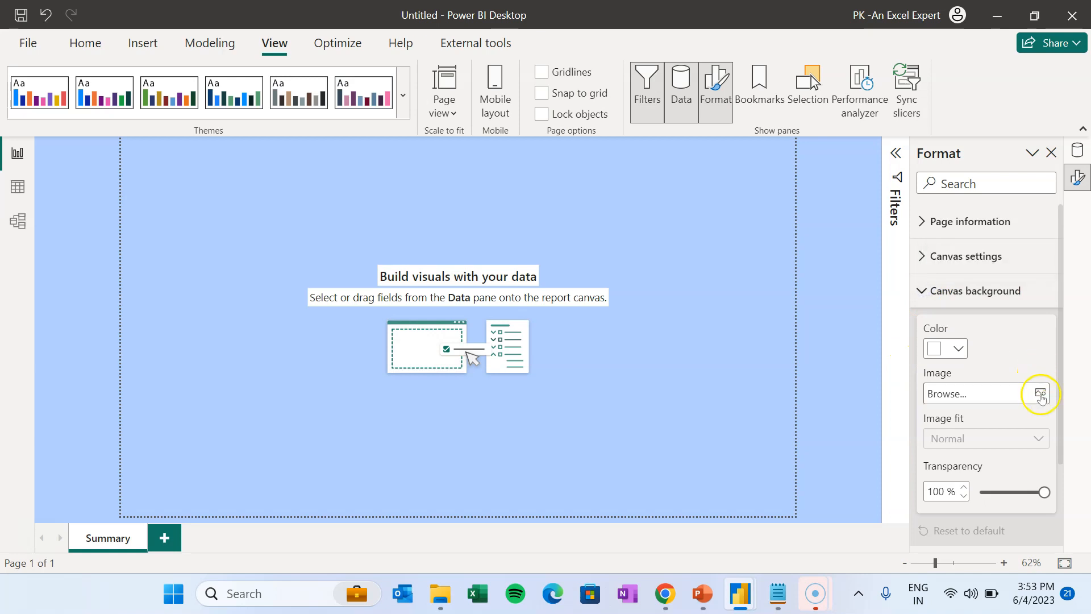
left_click(1043, 393)
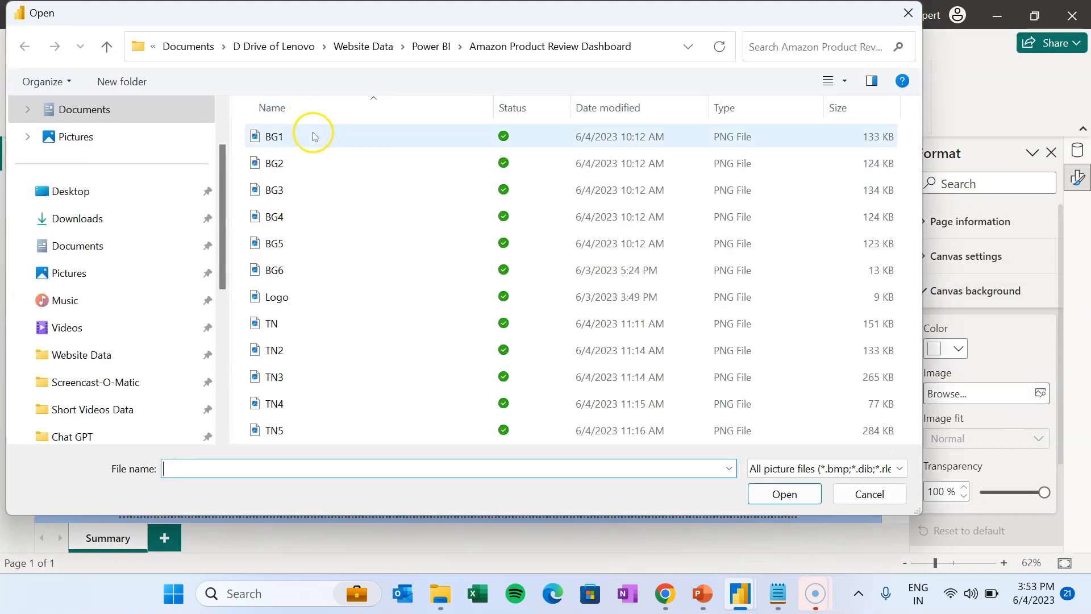
left_click(698, 600)
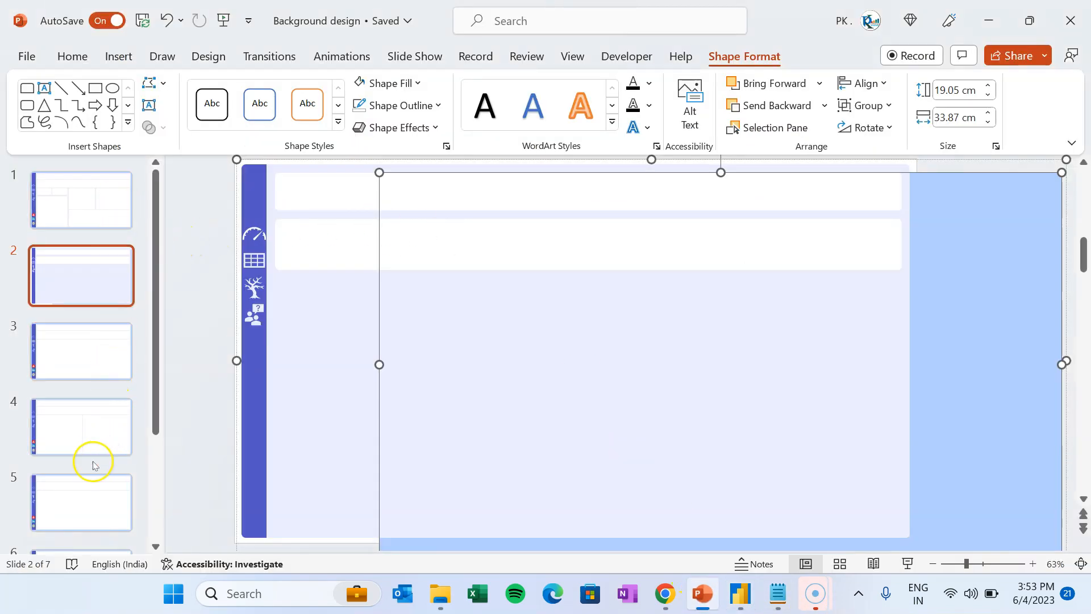
left_click(989, 21)
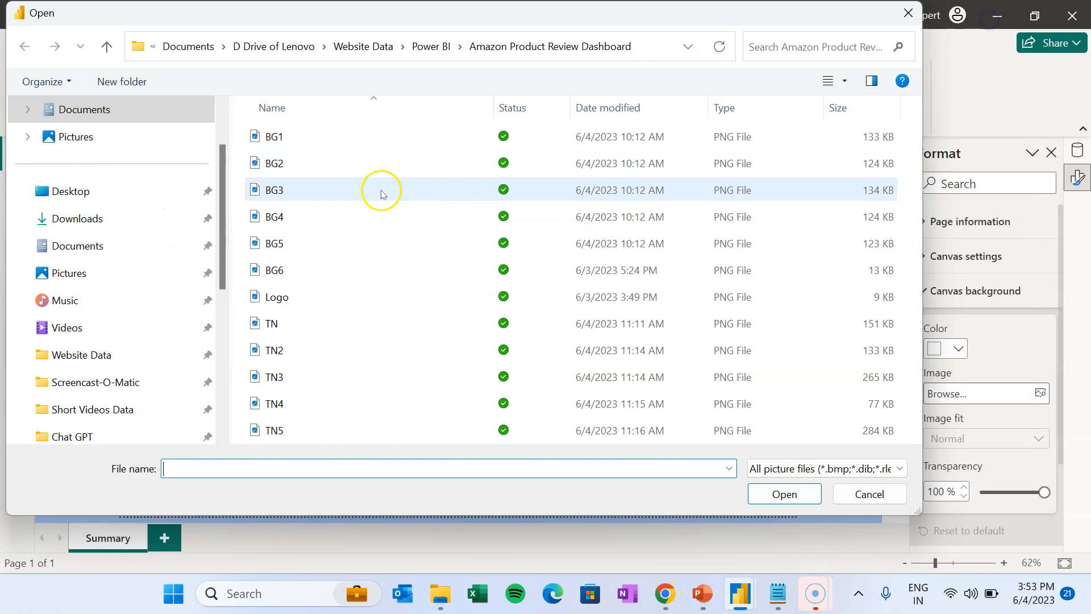
left_click(288, 139)
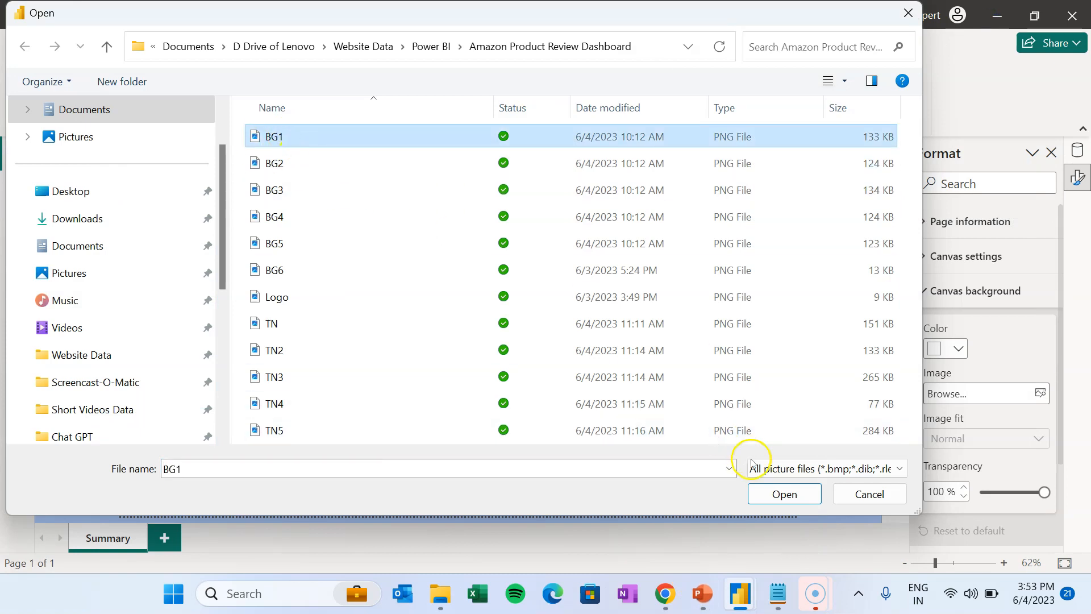
left_click(784, 494)
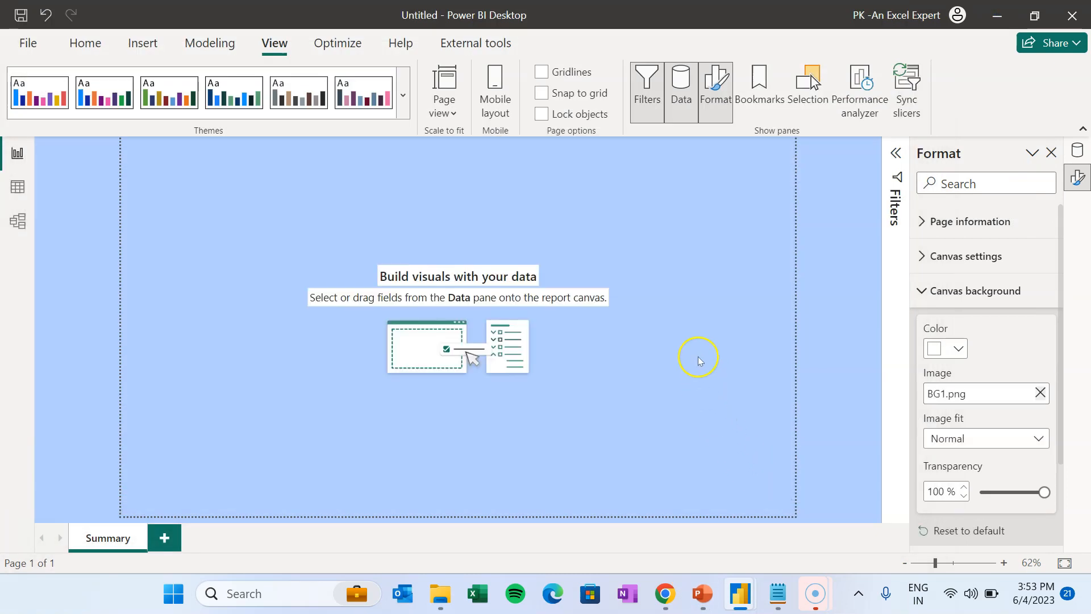
left_click(979, 438)
left_click(969, 478)
left_click_drag(1050, 499, 981, 499)
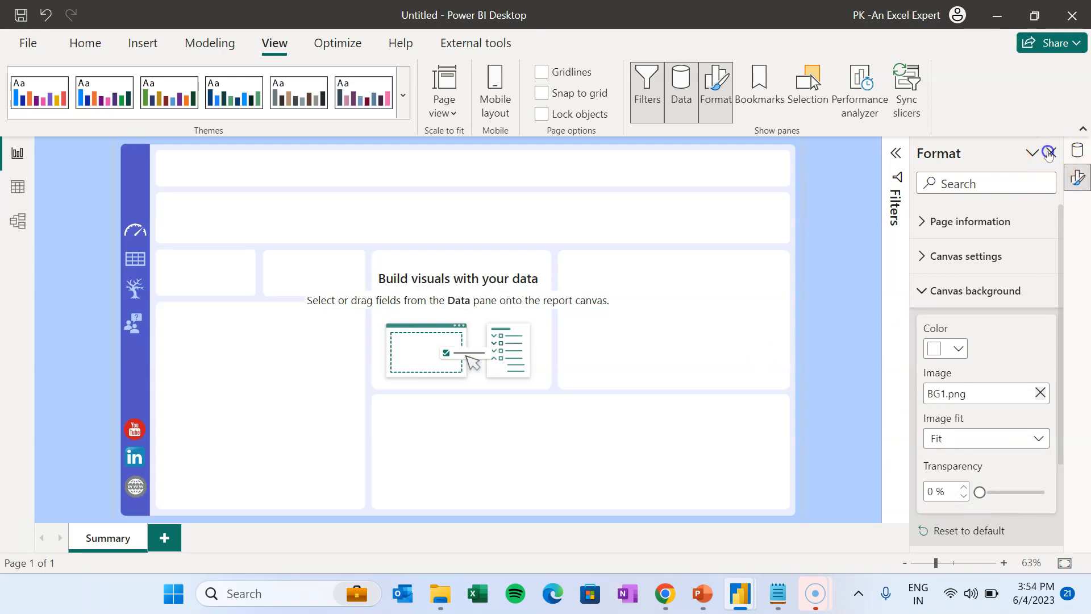
left_click(1052, 153)
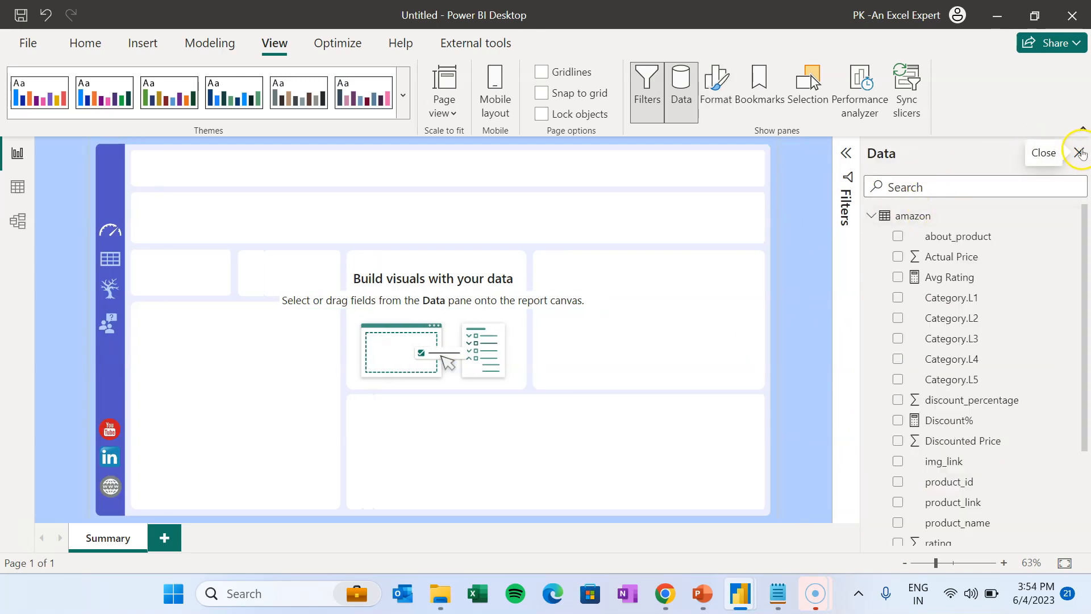
- Hide the Filters pane and add a text box to the Summary page
left_click(801, 196)
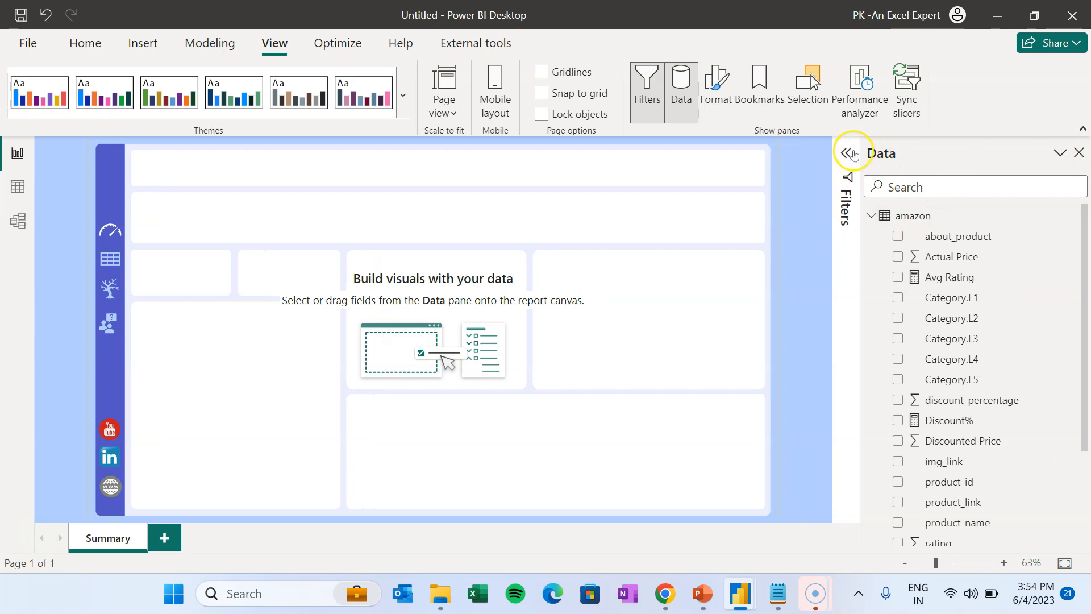
left_click(847, 153)
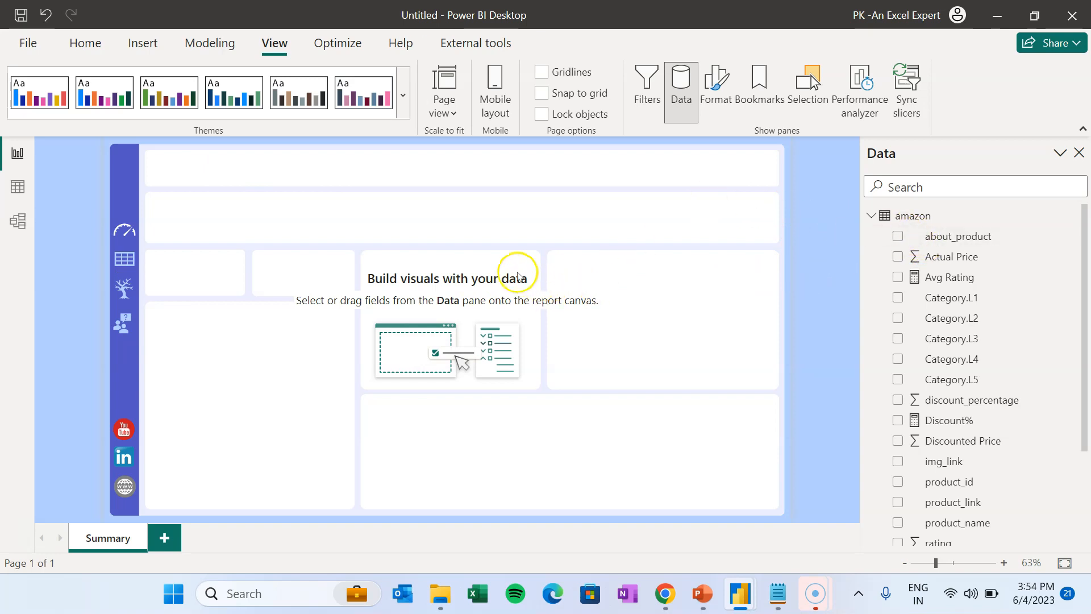
left_click(141, 42)
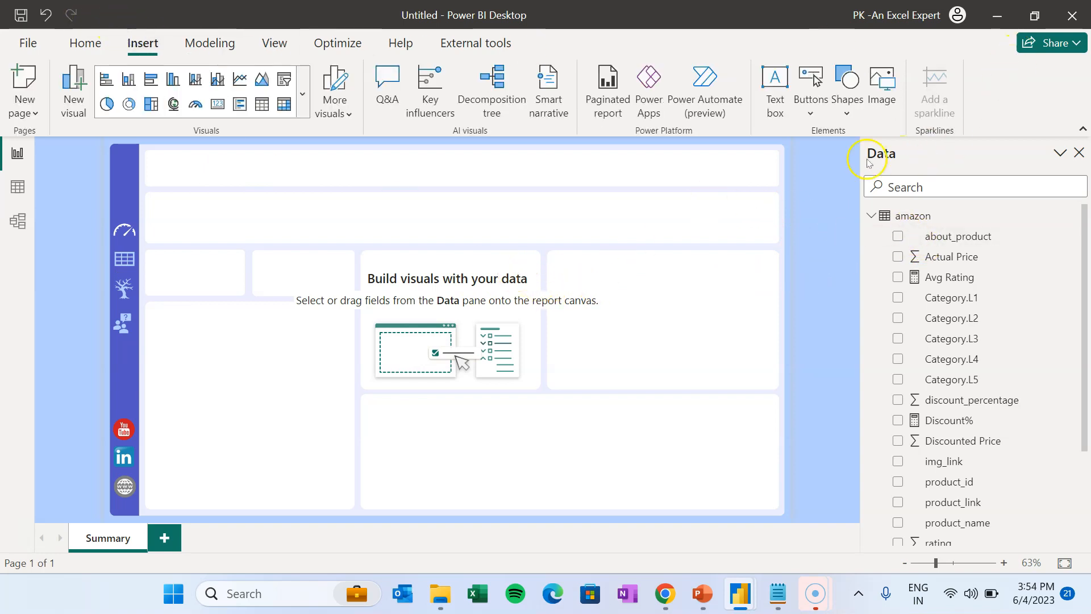
left_click(780, 79)
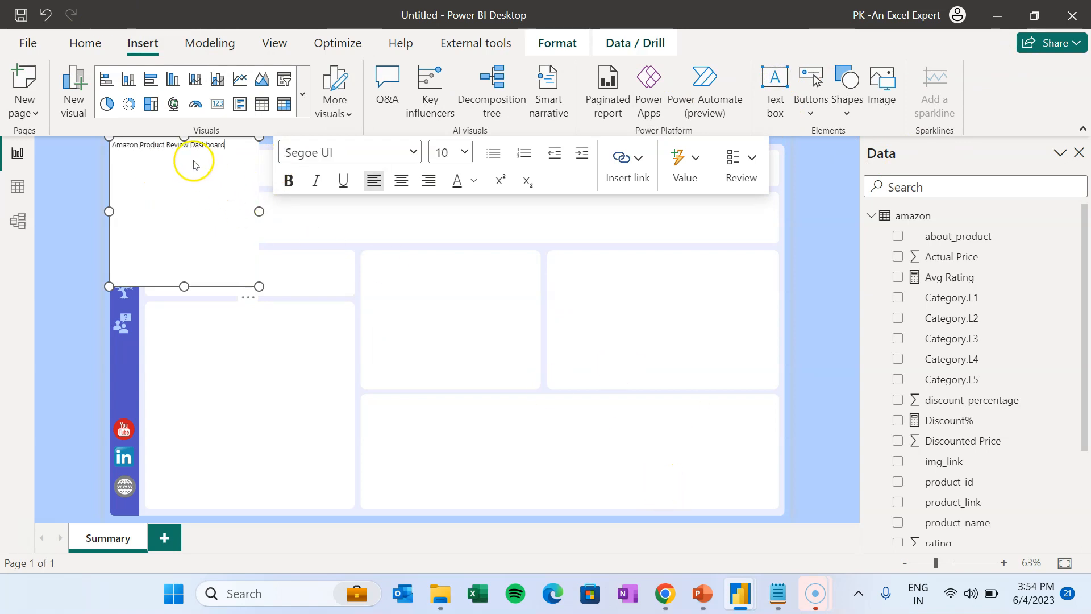
- Format the 'Amazon Product Review Dashboard' title in DIN, 36 pt, centred
key("ctrl+a")
left_click(401, 152)
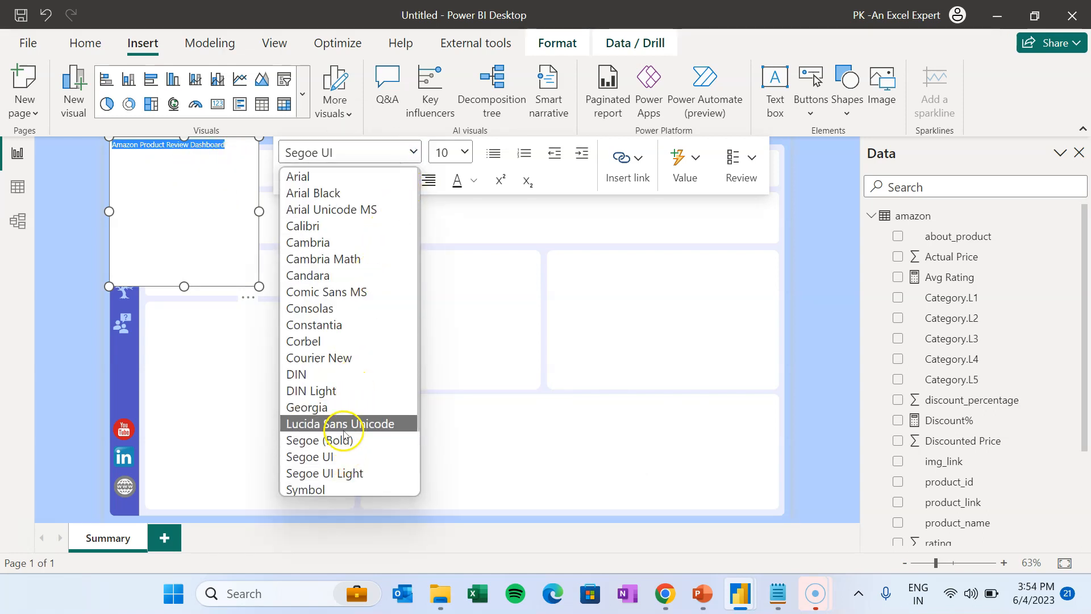
left_click(307, 375)
left_click(460, 152)
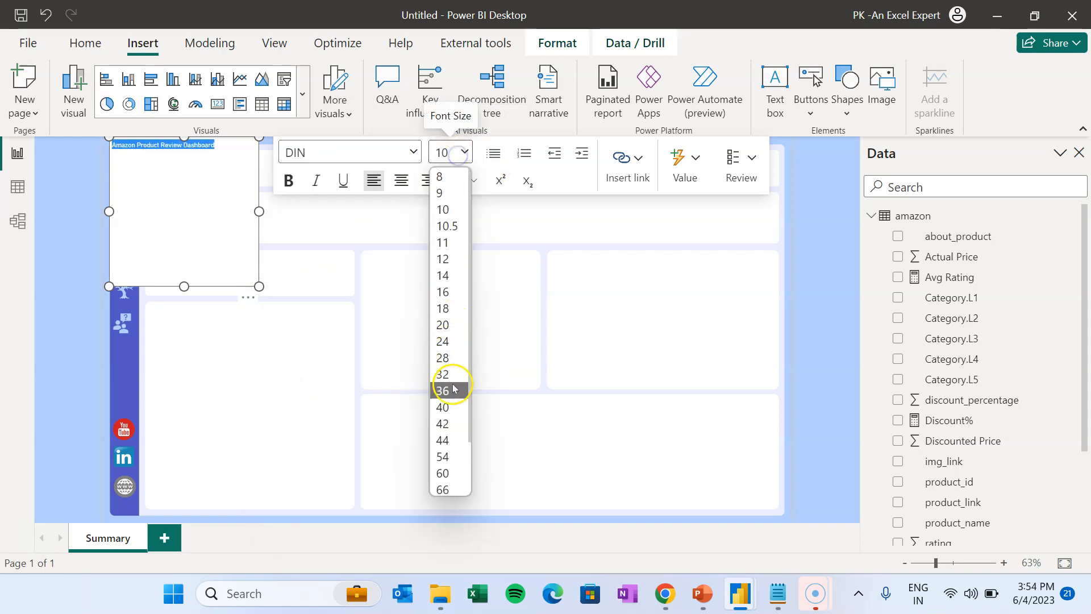
left_click(454, 390)
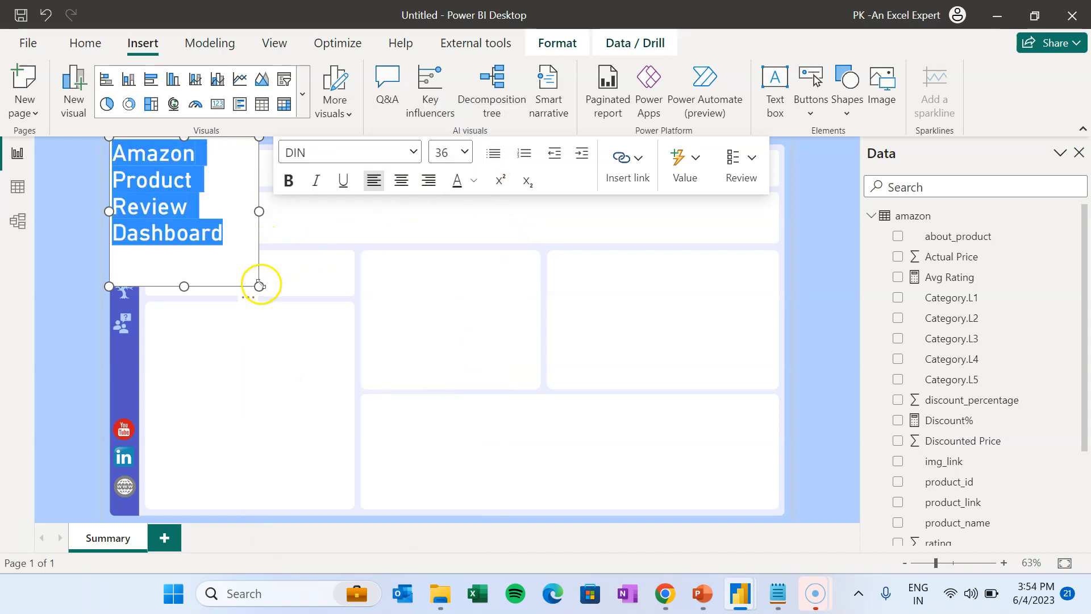
left_click(402, 180)
- Widen the title box across the top banner and nudge it into place
left_click_drag(261, 286, 644, 185)
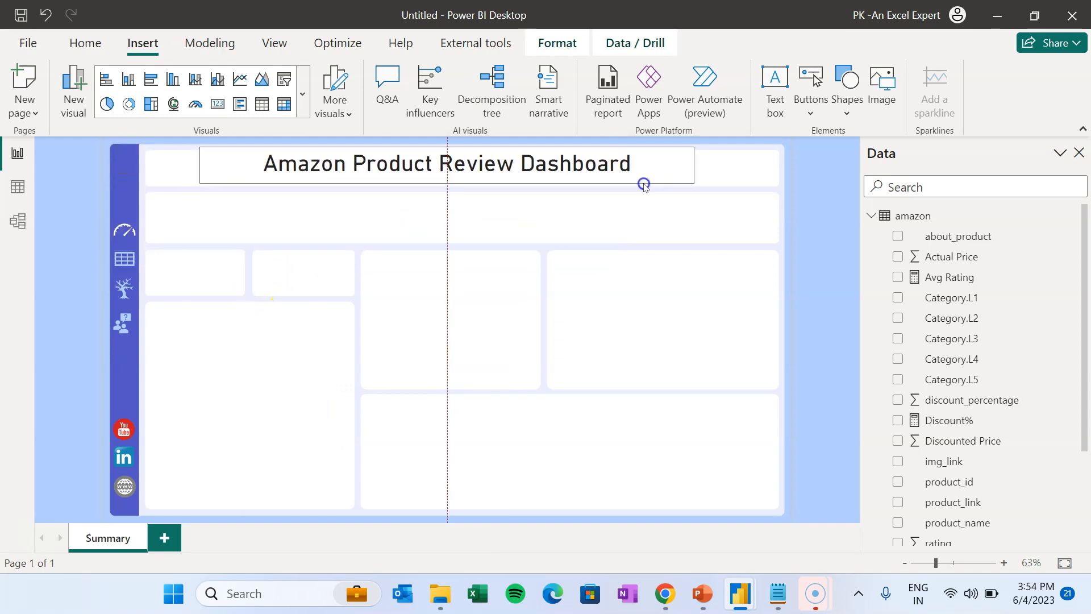
left_click(812, 196)
left_click(685, 173)
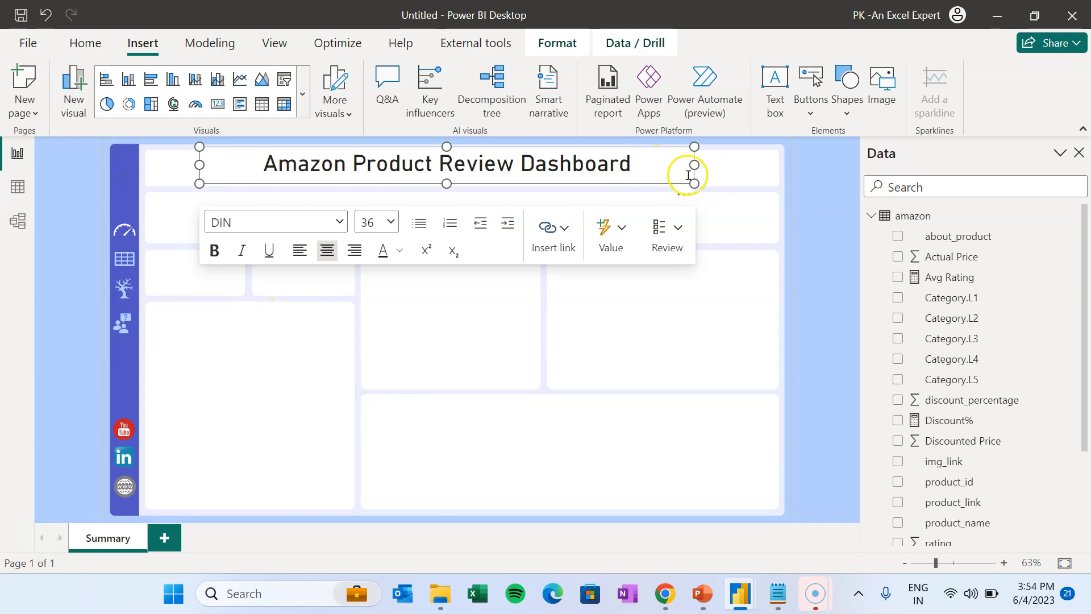
left_click_drag(681, 185, 683, 186)
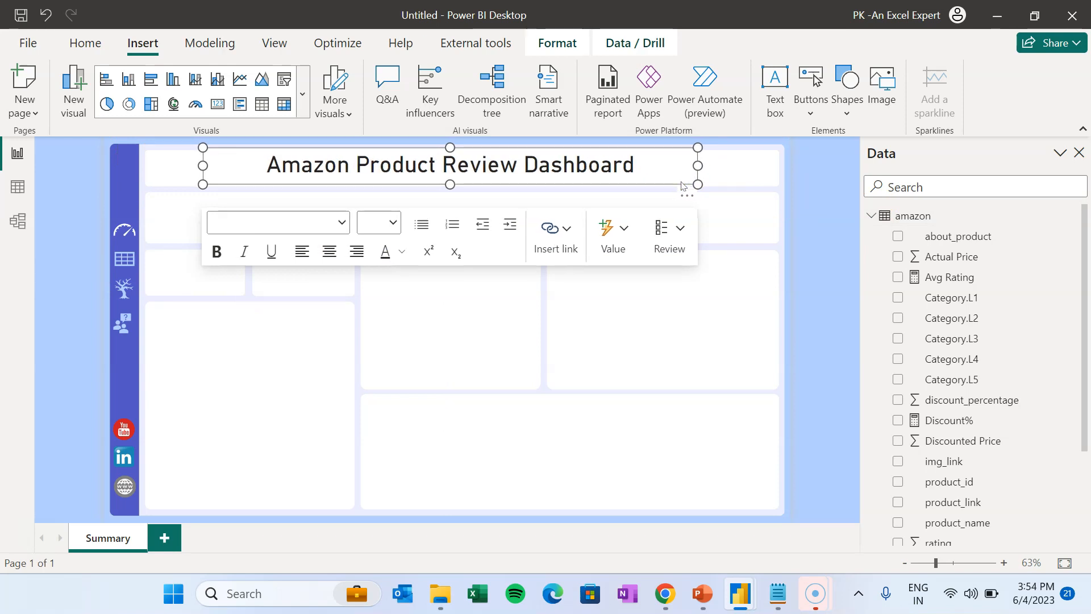
left_click(820, 178)
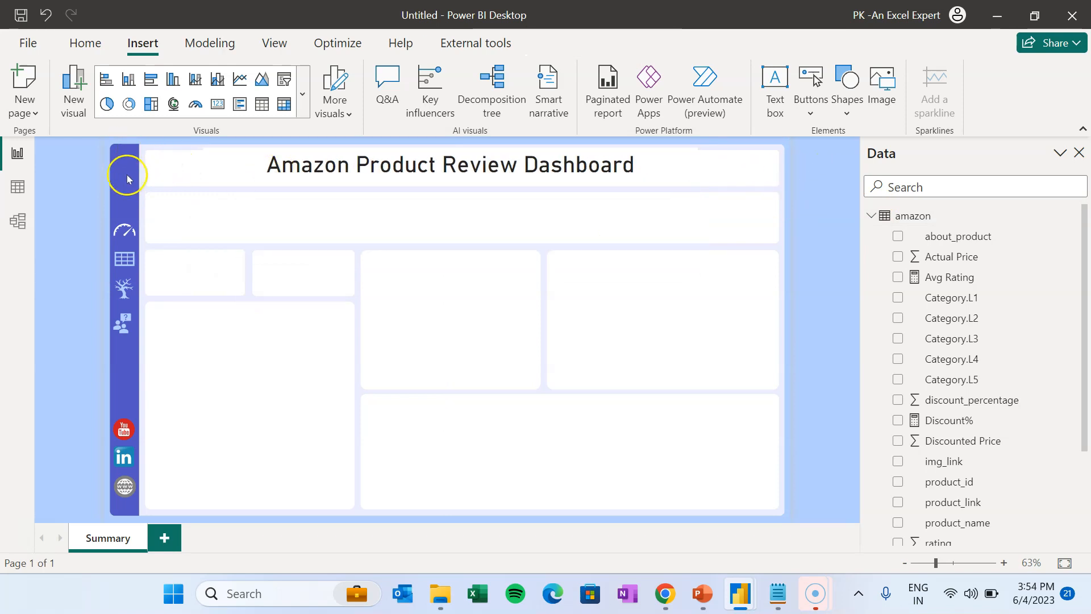
- Nudge the title box a few pixels lower
left_click(232, 185)
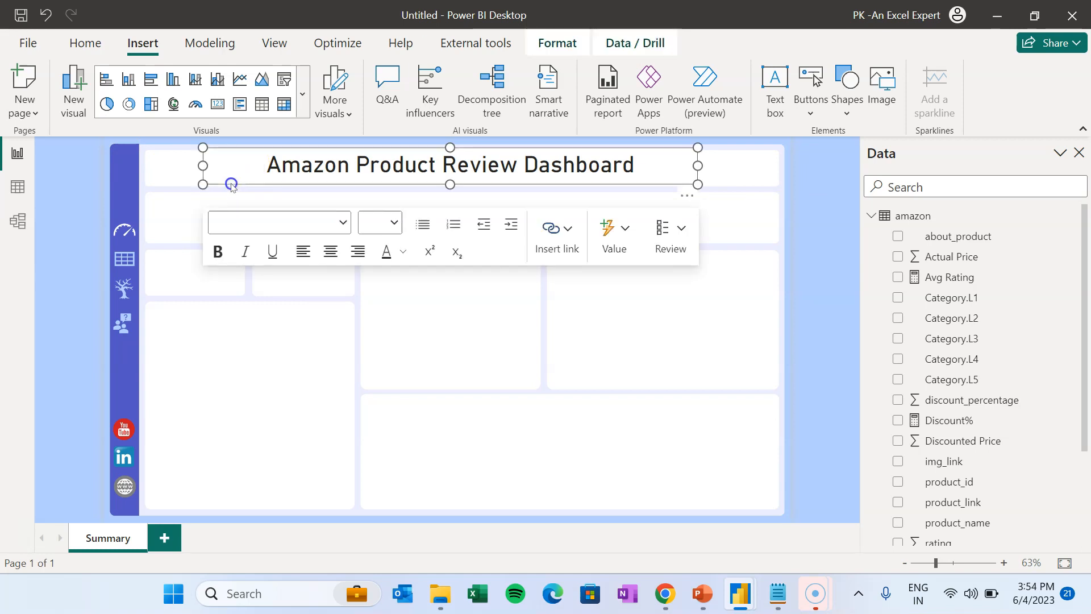
left_click_drag(232, 185, 232, 187)
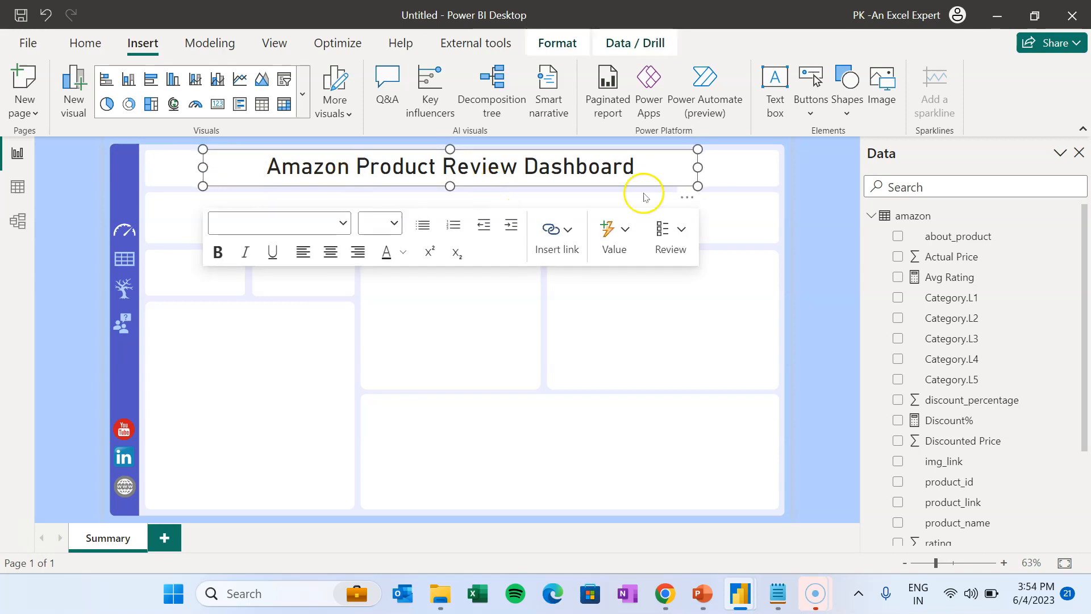
left_click(853, 187)
left_click(642, 187)
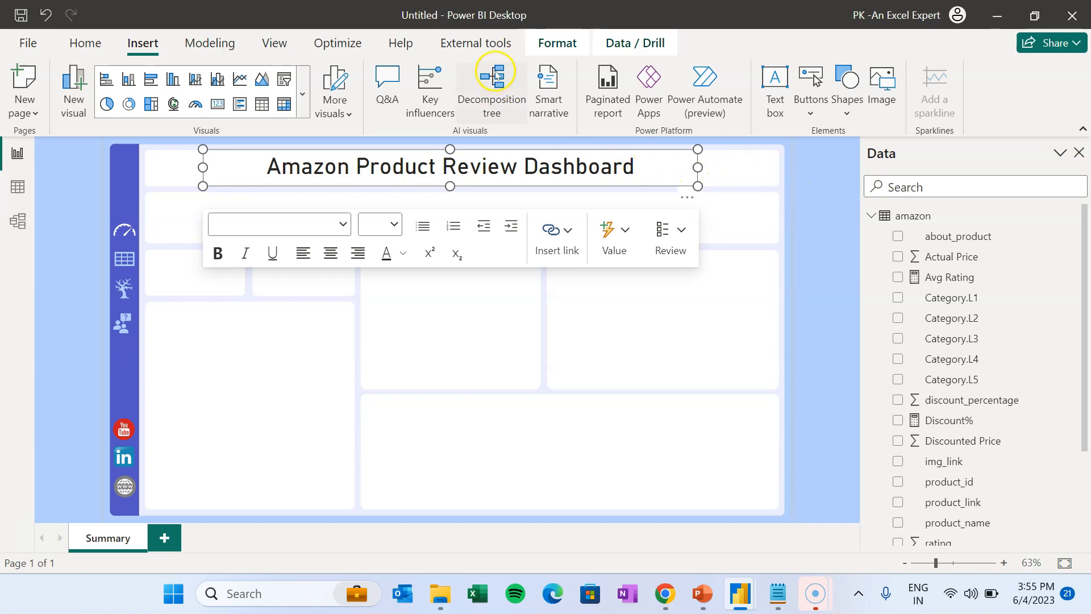
- Show the Format pane for the title box and expand its Size and style settings
left_click(559, 45)
left_click(262, 43)
left_click(717, 105)
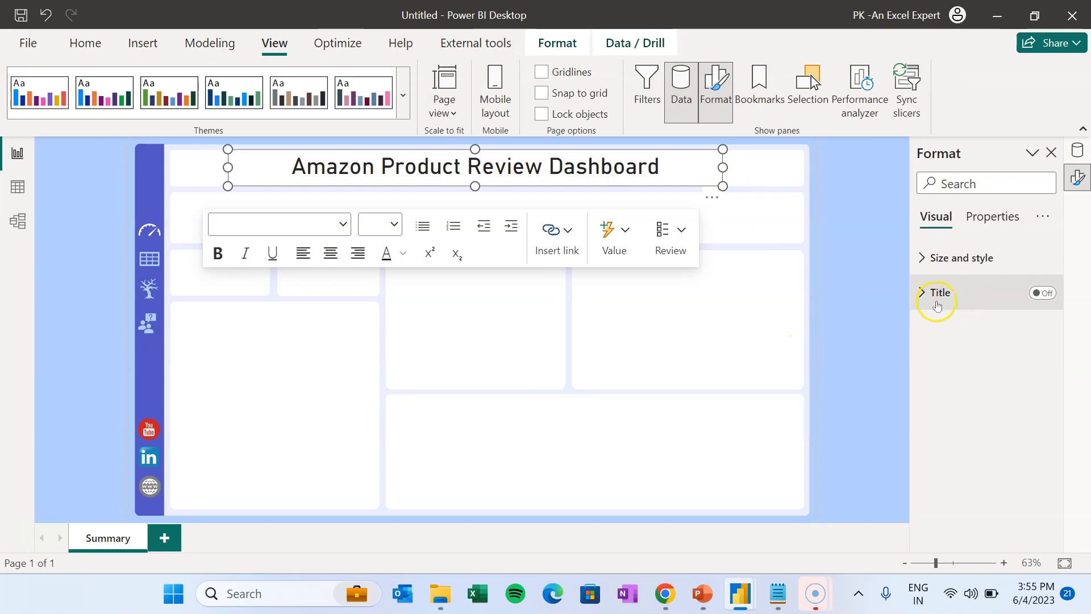
left_click(939, 259)
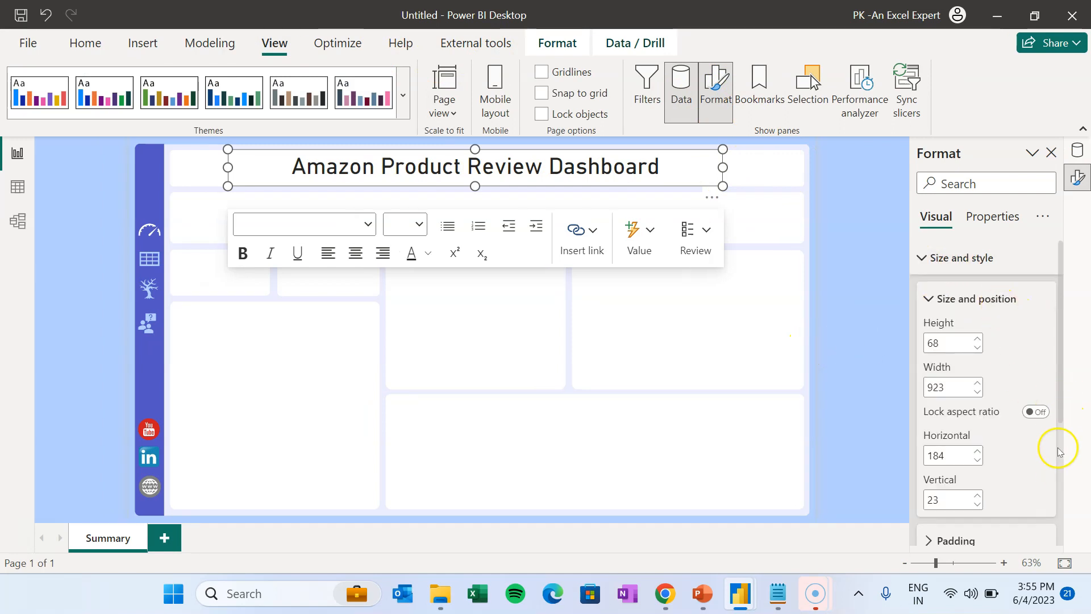
scroll(1059, 452, "down", 3)
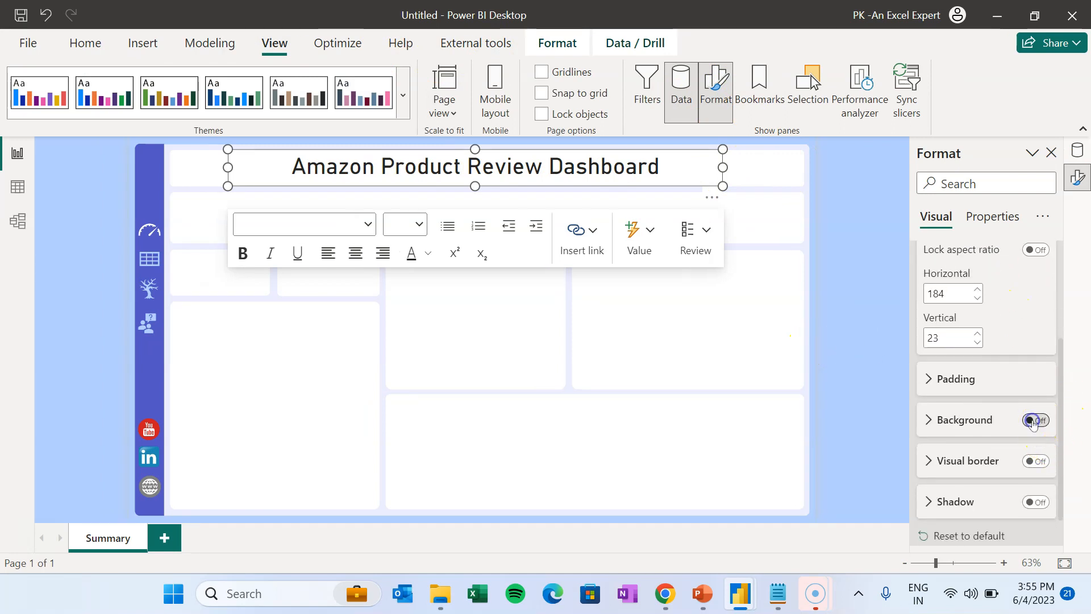
left_click(836, 242)
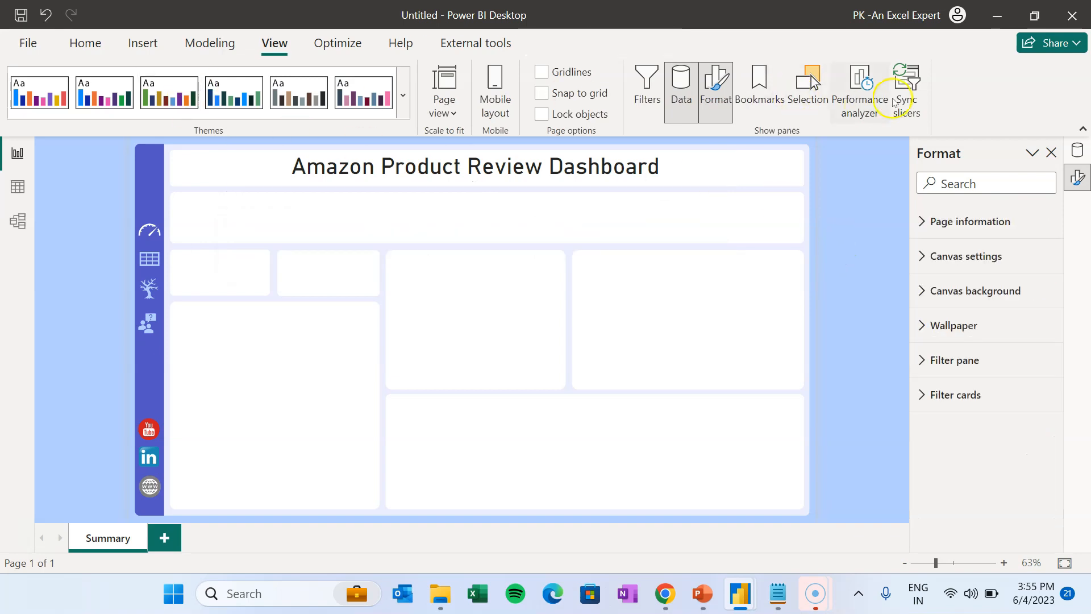
- Insert the Logo image file onto the Summary page
left_click(143, 43)
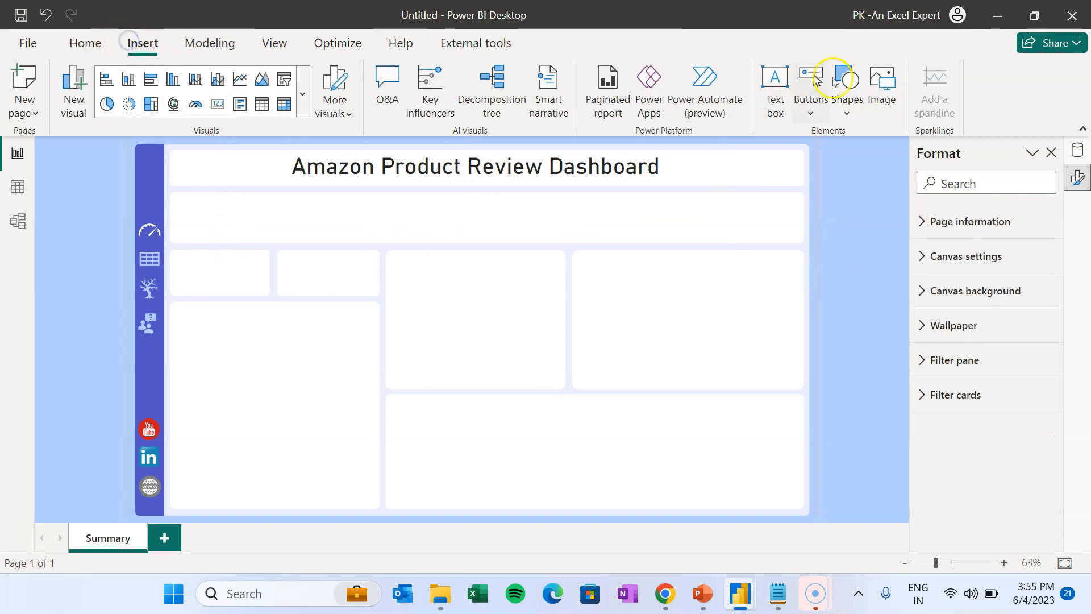
left_click(887, 83)
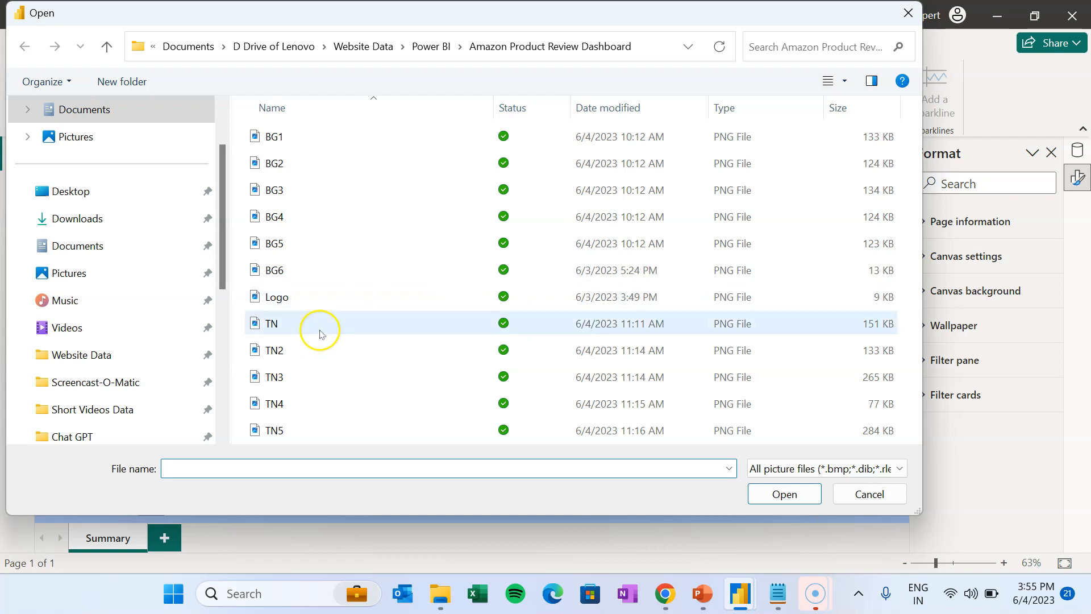
left_click(308, 300)
left_click(783, 492)
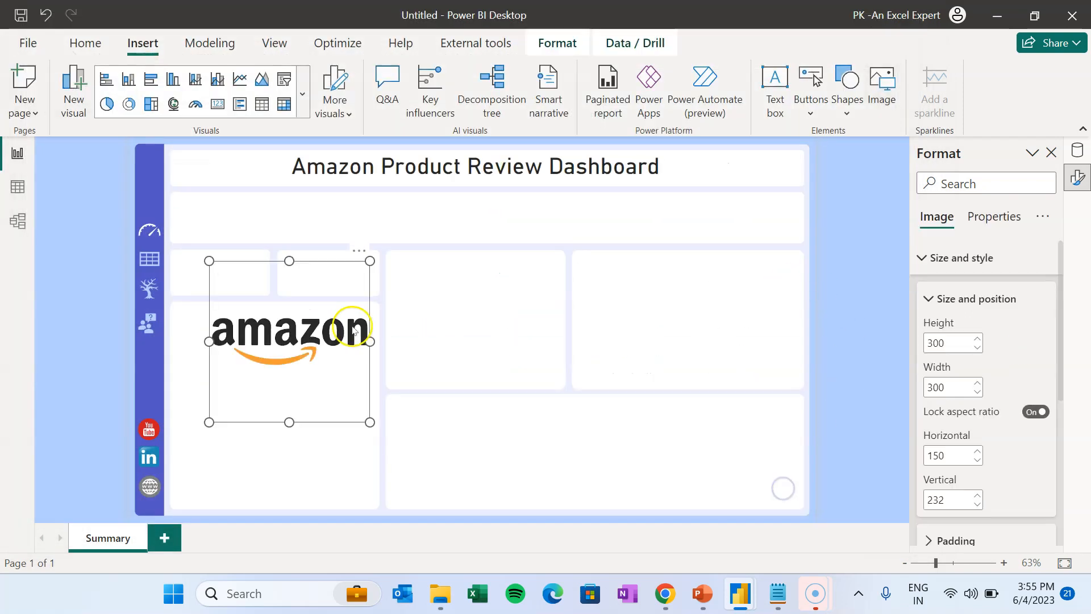
- Shrink the Amazon logo to 216 × 50 and place it at the title banner's right end
left_click_drag(711, 289, 752, 271)
left_click_drag(723, 361, 739, 174)
left_click_drag(654, 184, 687, 181)
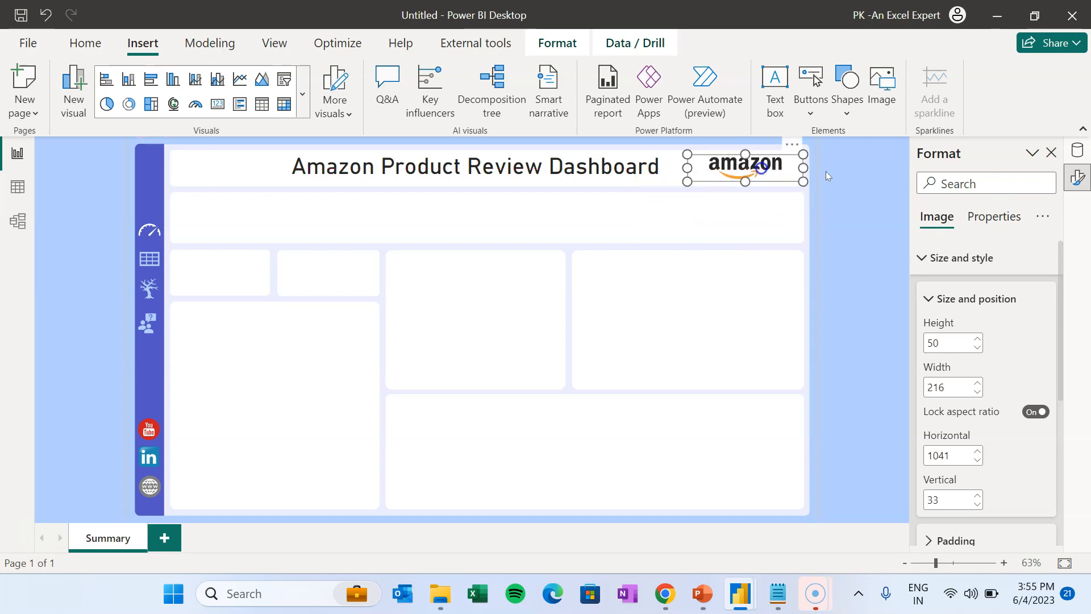
left_click(827, 172)
left_click(751, 175)
key("Down")
key("Down")
key("Down")
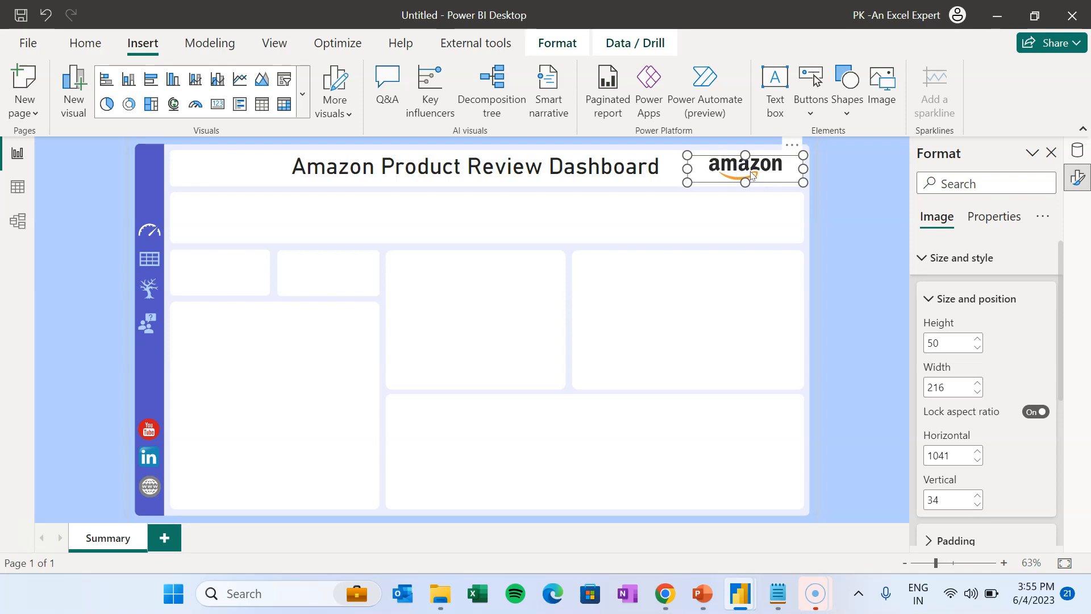
left_click(867, 186)
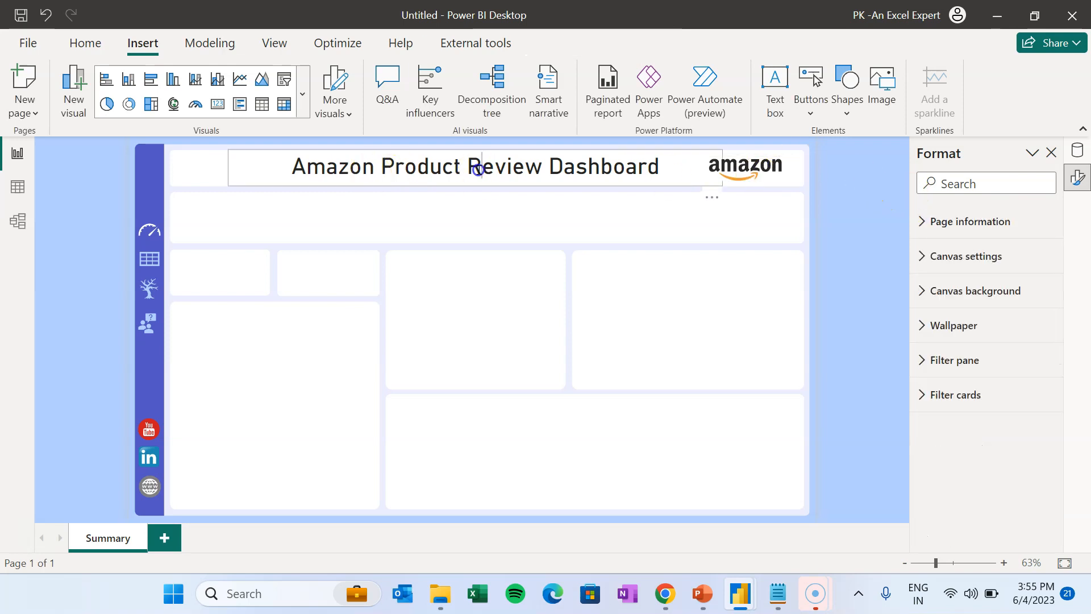
left_click(544, 173)
left_click(876, 192)
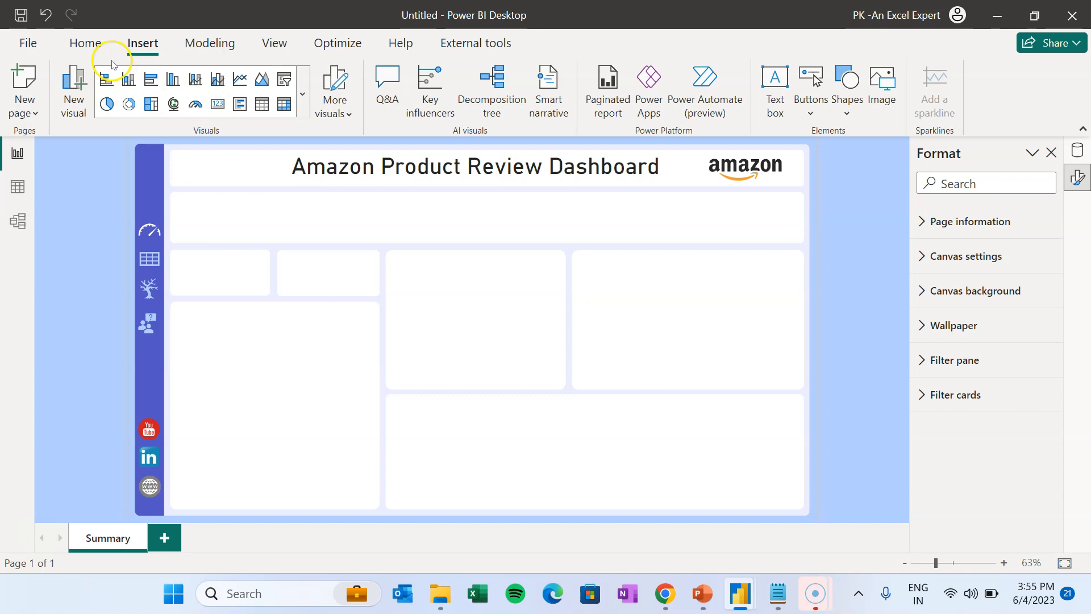
- Add a new slicer using the Category.L1 field
left_click(86, 43)
left_click(694, 81)
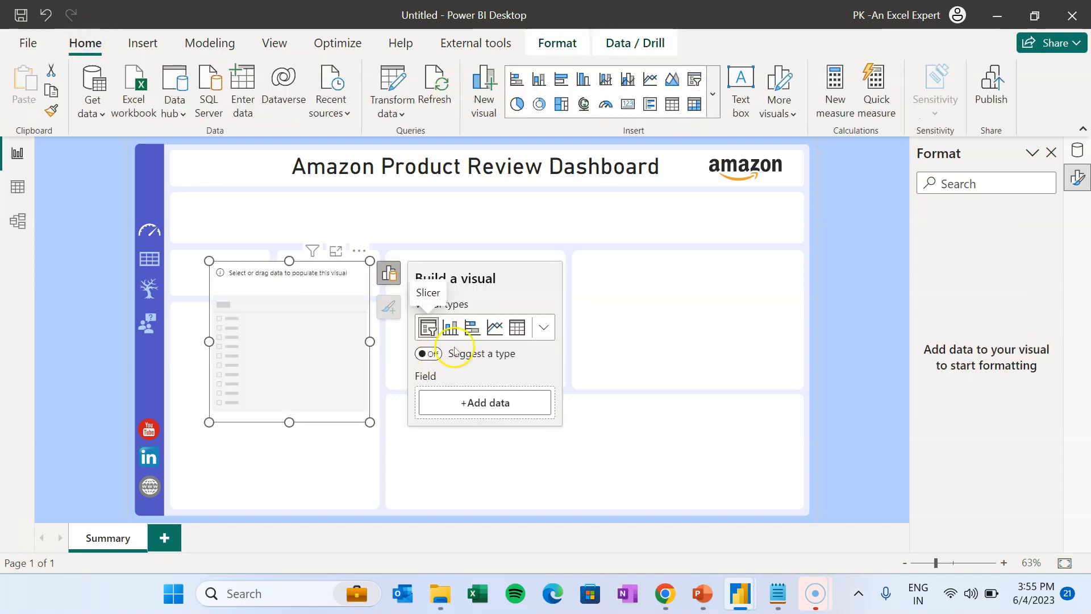
left_click(497, 403)
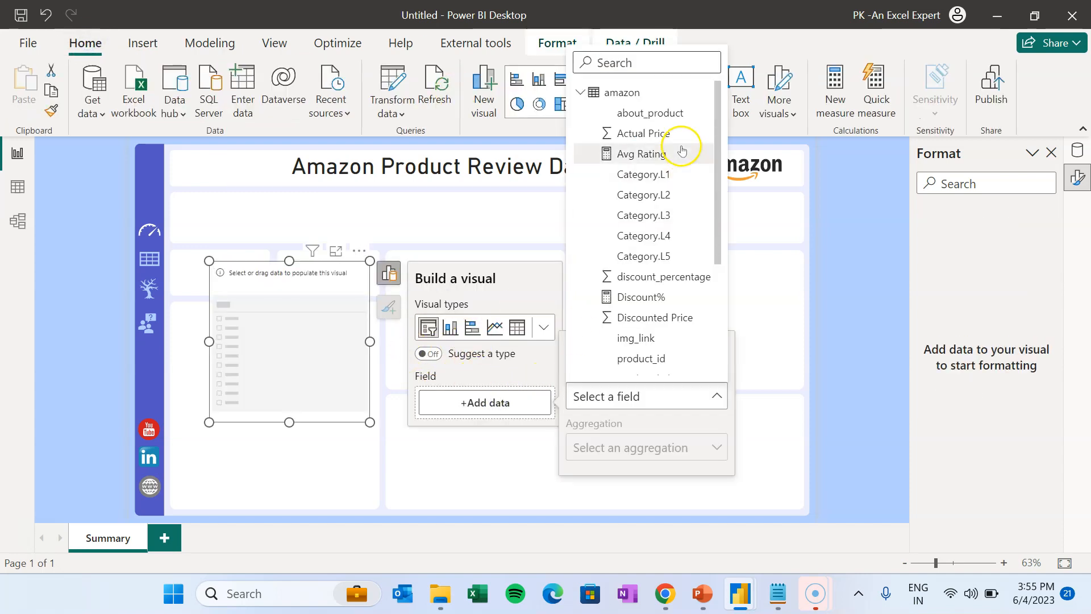
left_click(662, 176)
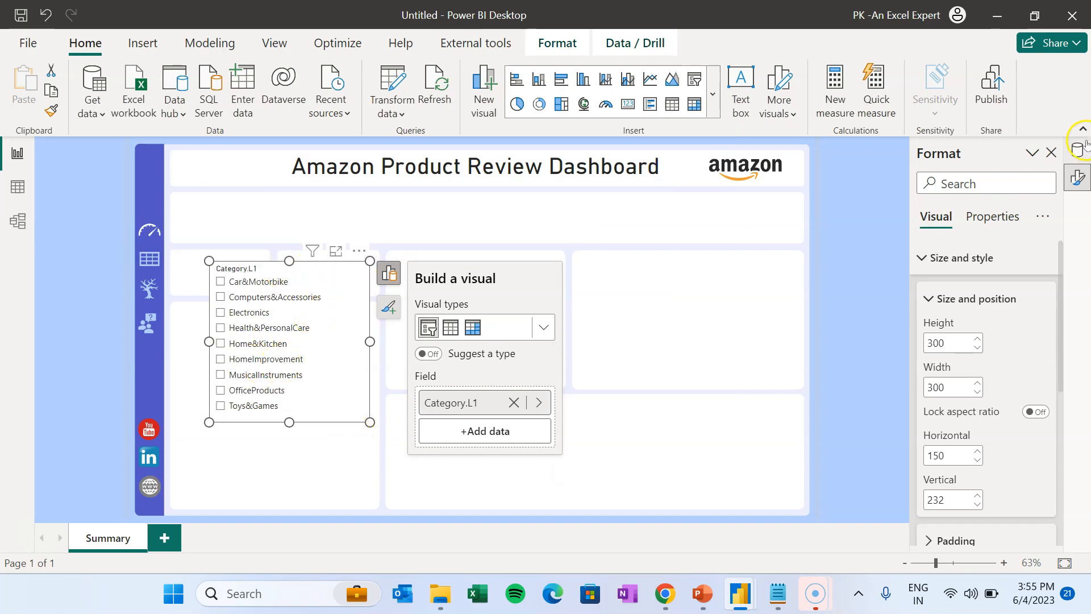
- Switch the slicer's style to Dropdown
left_click(922, 258)
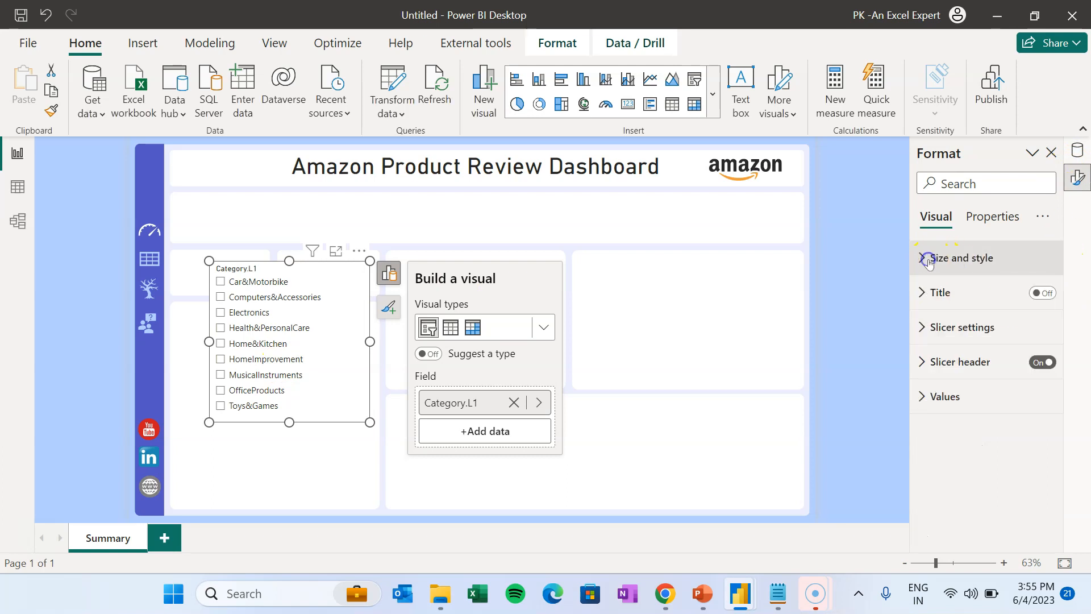
left_click(977, 329)
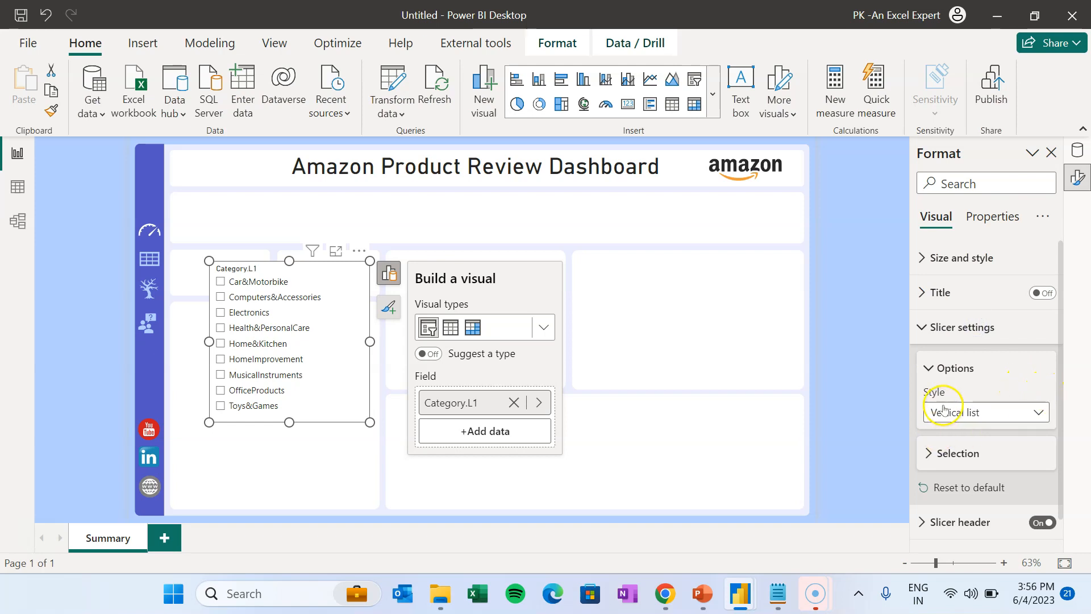
left_click(986, 419)
left_click(985, 471)
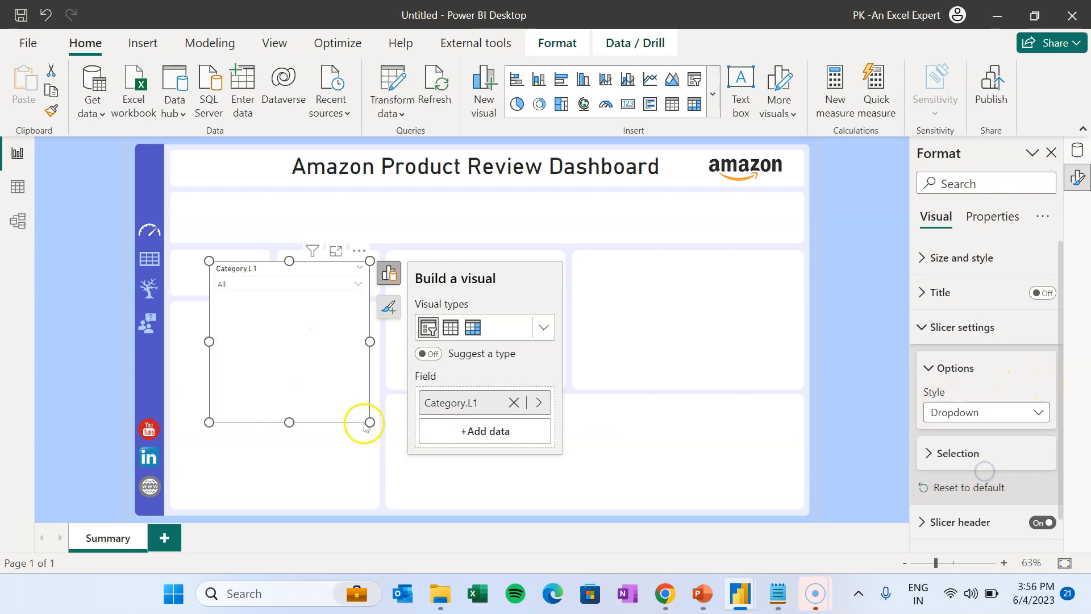
- Shrink the slicer and place it at the left of the panel below the title
left_click_drag(294, 427, 325, 285)
left_click_drag(280, 270, 267, 216)
left_click(608, 221)
left_click(282, 205)
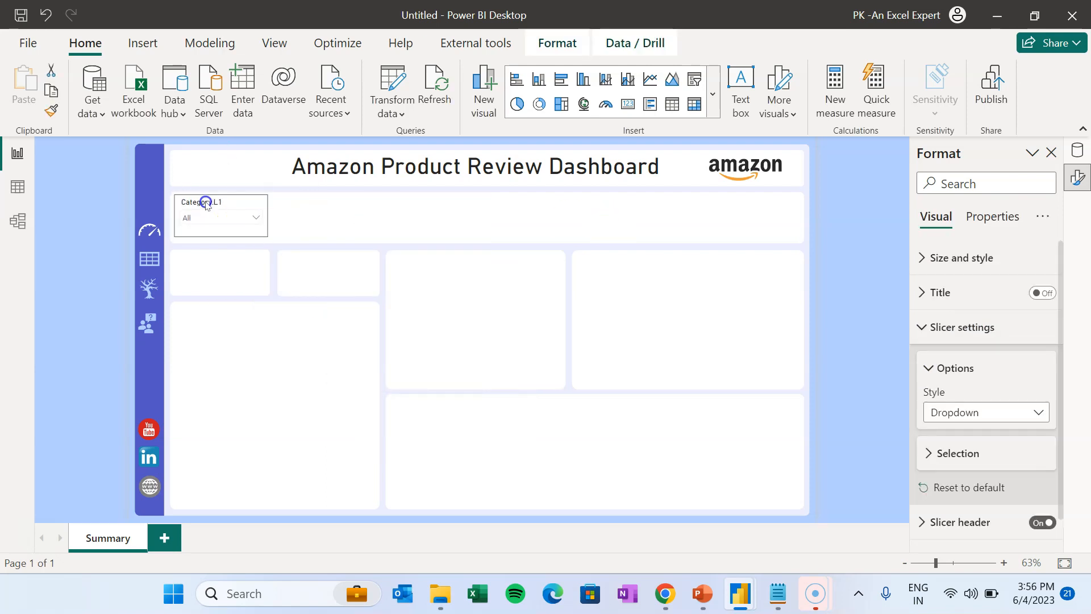
left_click(206, 203)
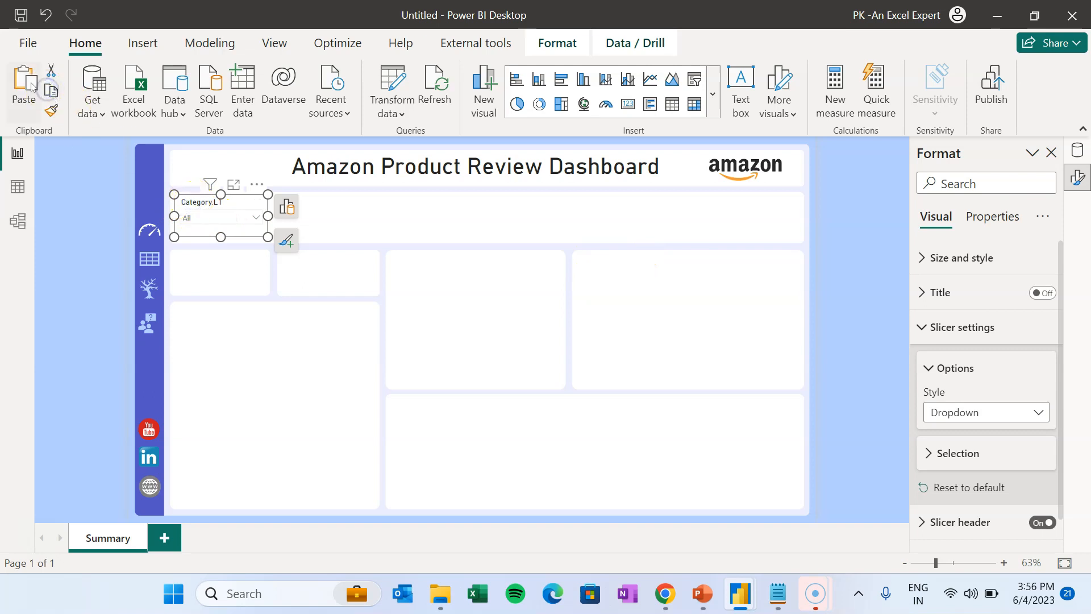
- Paste copies of the Category.L1 slicer and line them up in a row
left_click(31, 85)
left_click_drag(190, 195, 316, 206)
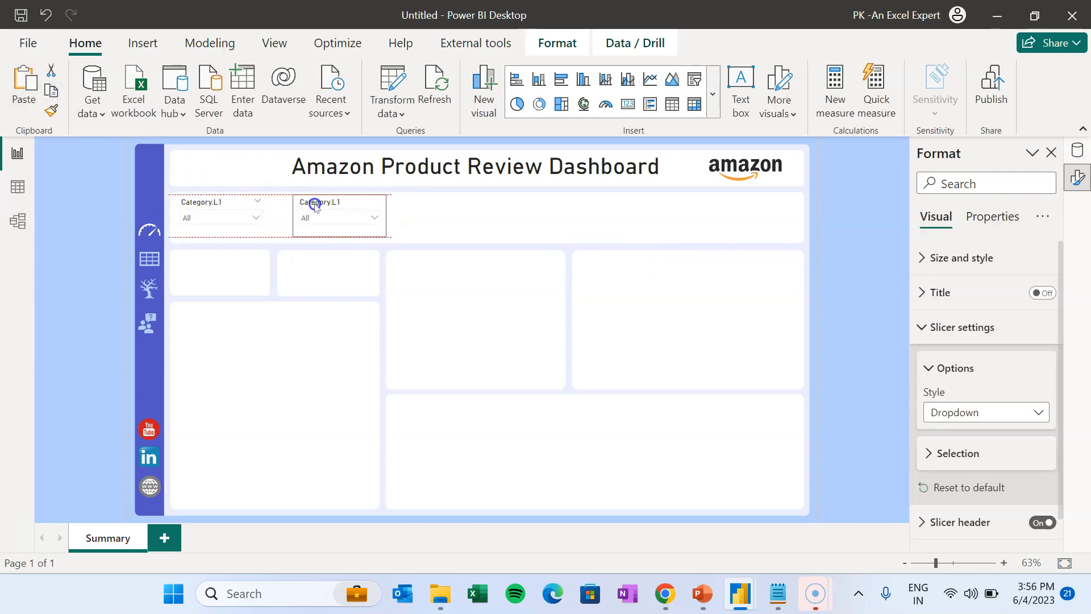
left_click(24, 85)
left_click_drag(226, 203, 535, 206)
left_click(24, 85)
left_click(23, 86)
left_click_drag(205, 208, 617, 204)
left_click(214, 257)
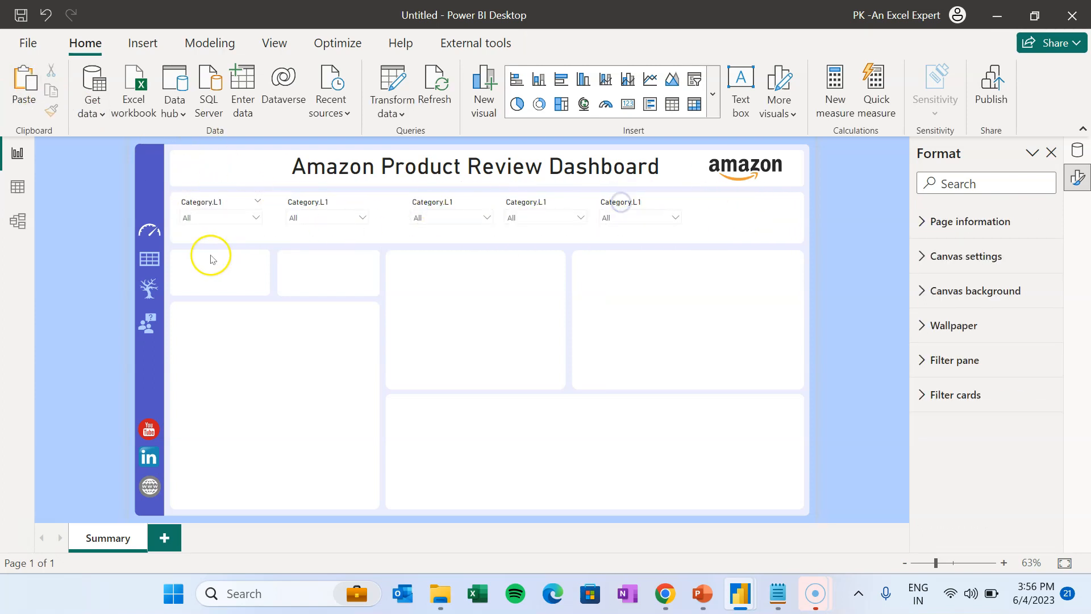
- Change the second and third slicers' fields to Category.L2 and Category.L3
left_click(200, 207)
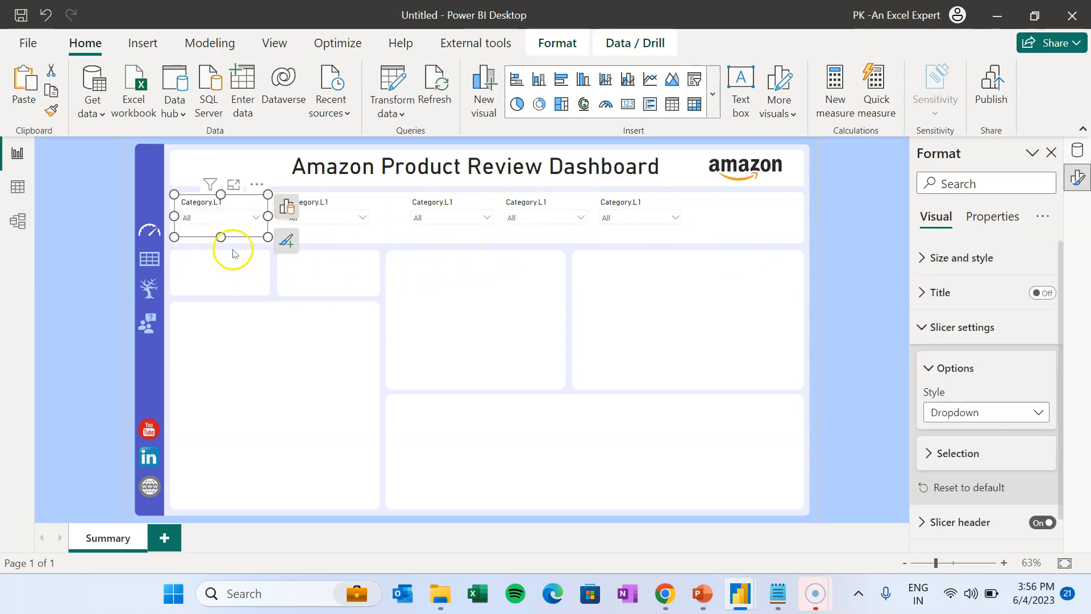
left_click(316, 208)
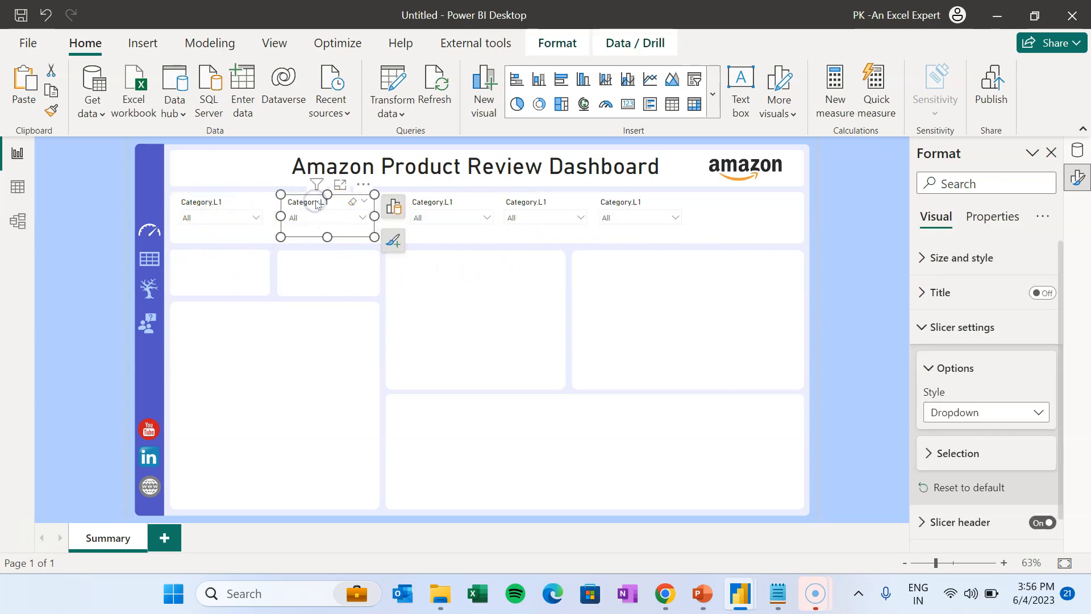
left_click(400, 209)
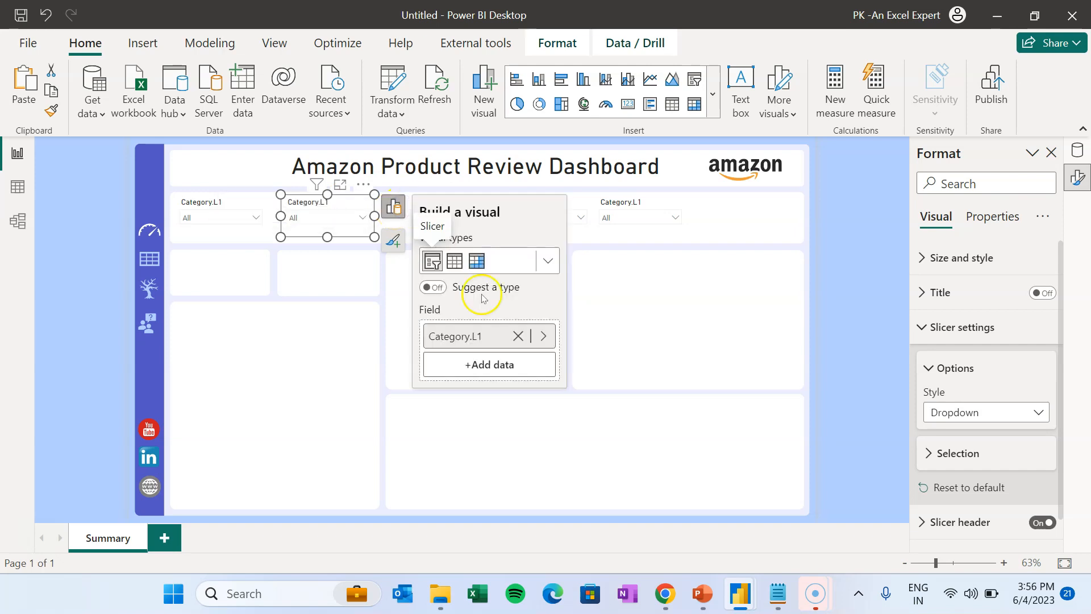
left_click(517, 336)
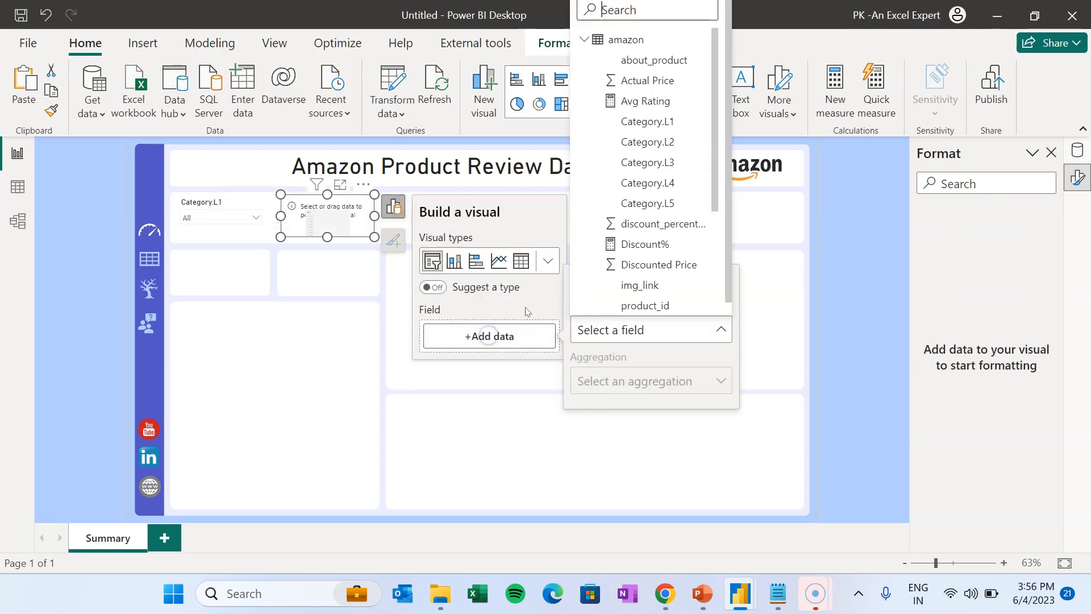
left_click(644, 141)
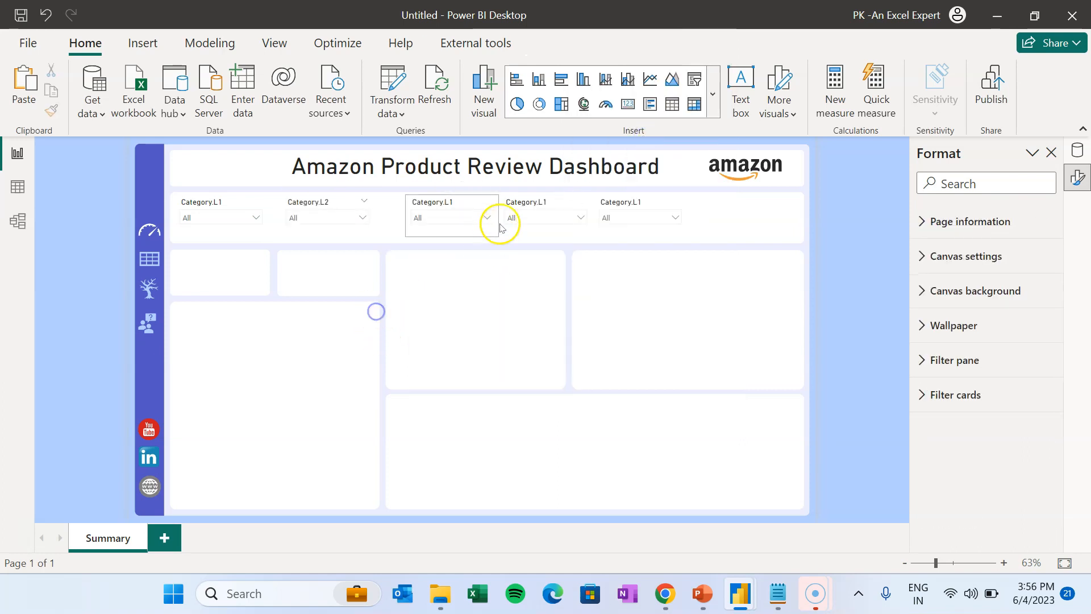
left_click(458, 202)
left_click(517, 207)
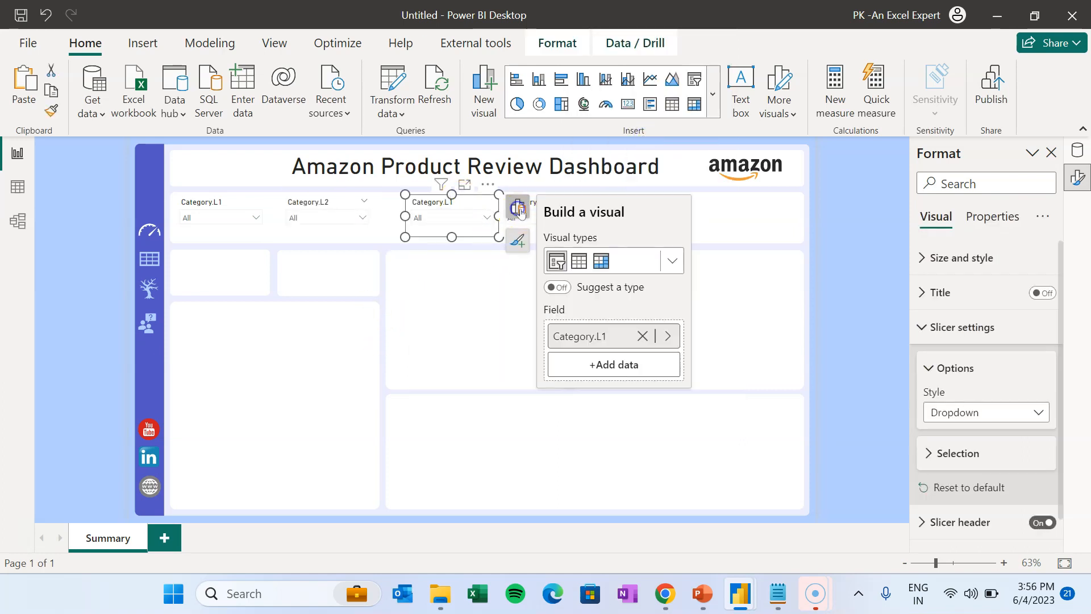
left_click(726, 154)
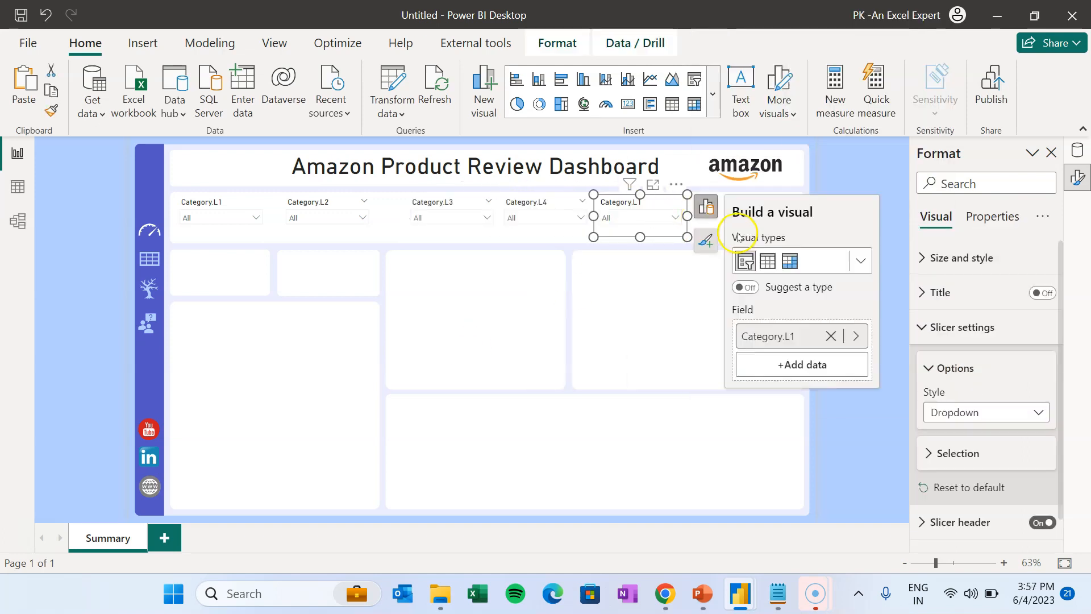
- Set the fifth slicer to Category.L5 and place a spare copy to its right
left_click(802, 364)
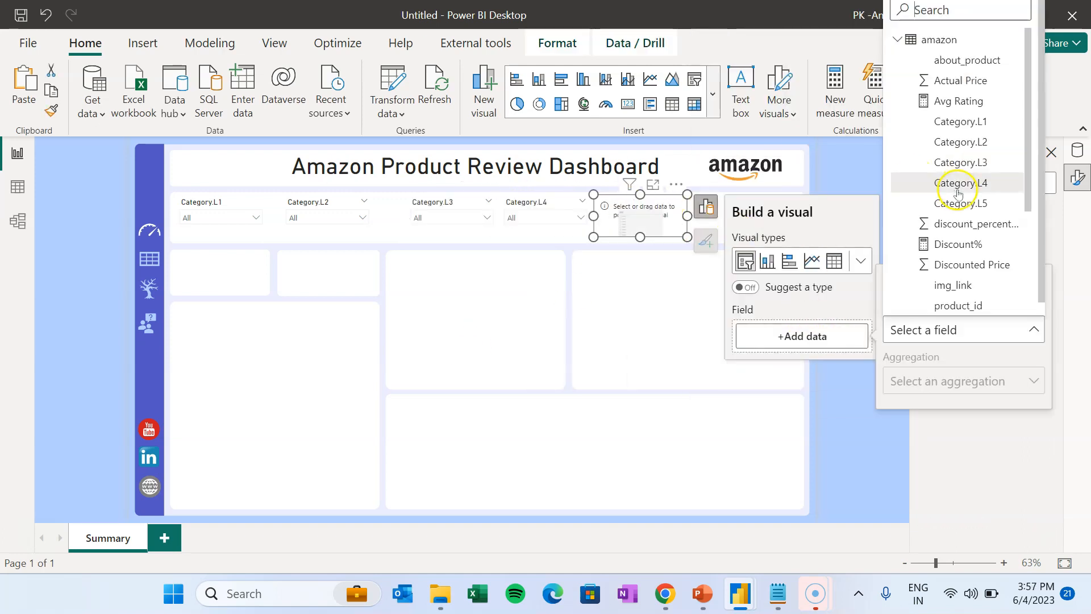
left_click(967, 197)
left_click(650, 354)
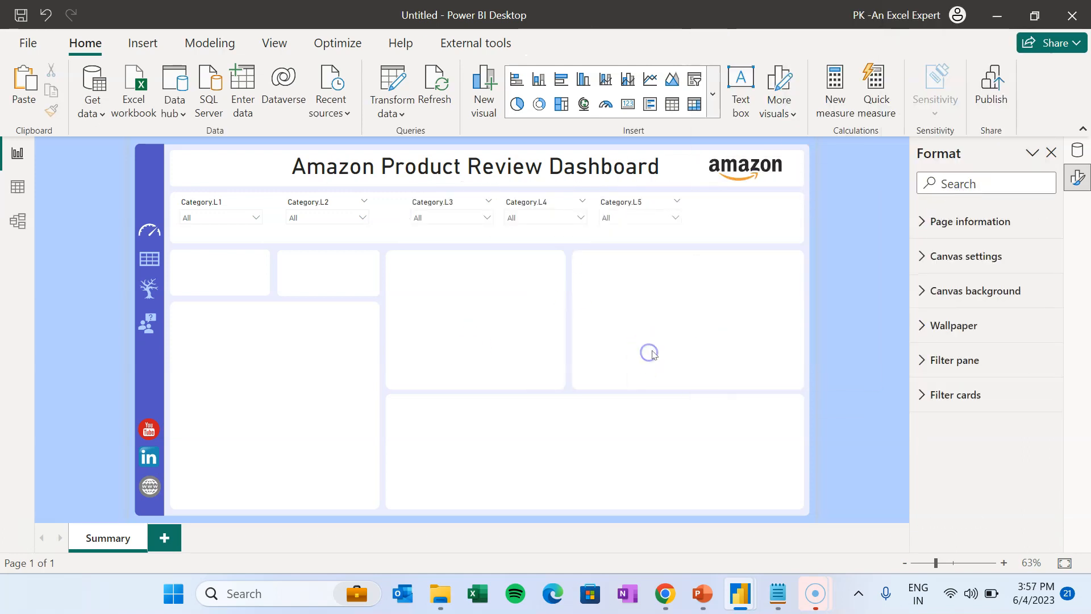
left_click(635, 208)
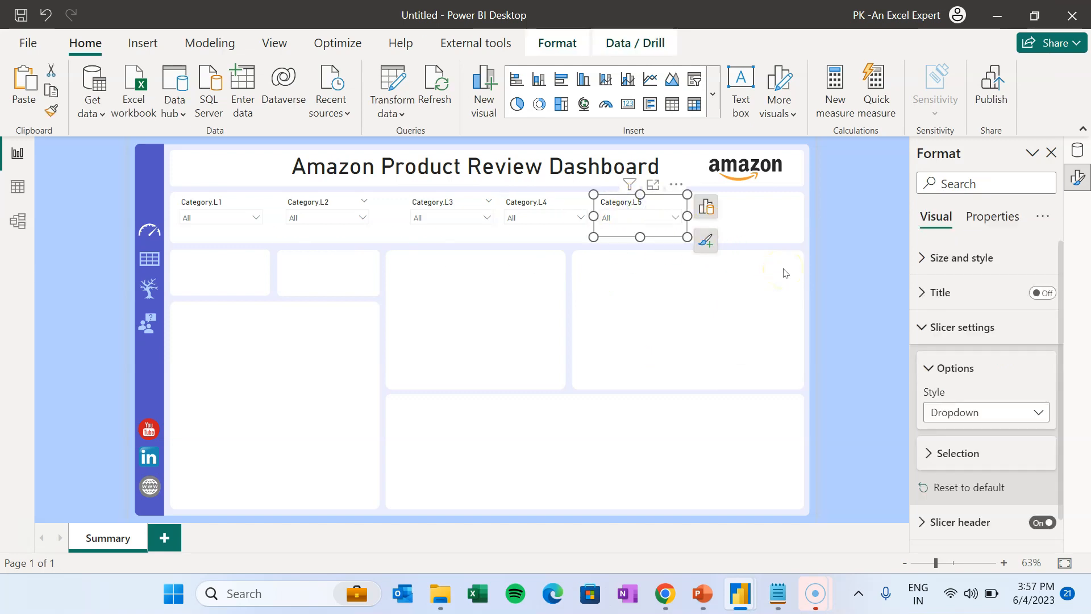
left_click_drag(661, 207, 734, 205)
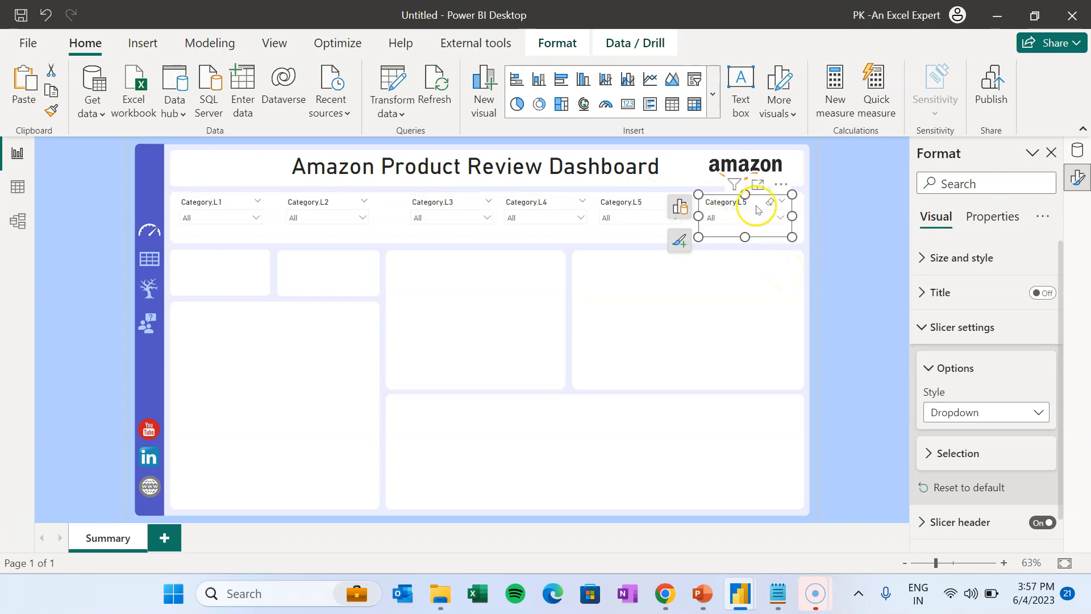
- Switch the sixth slicer to Discounted Price in Between range style and enlarge it
left_click(680, 207)
left_click(613, 334)
left_click(597, 336)
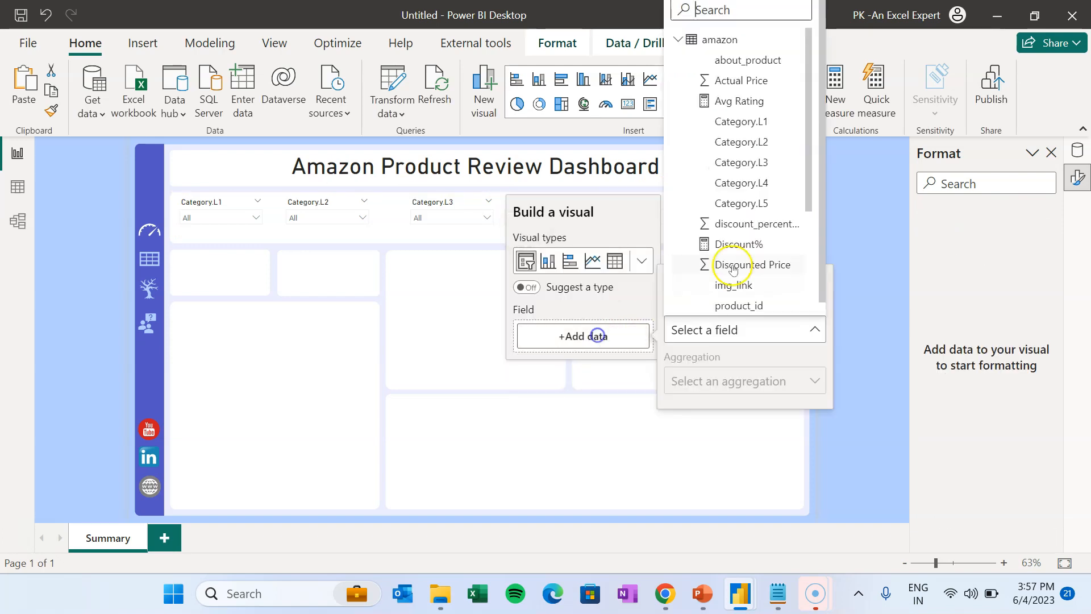
left_click_drag(809, 153, 802, 282)
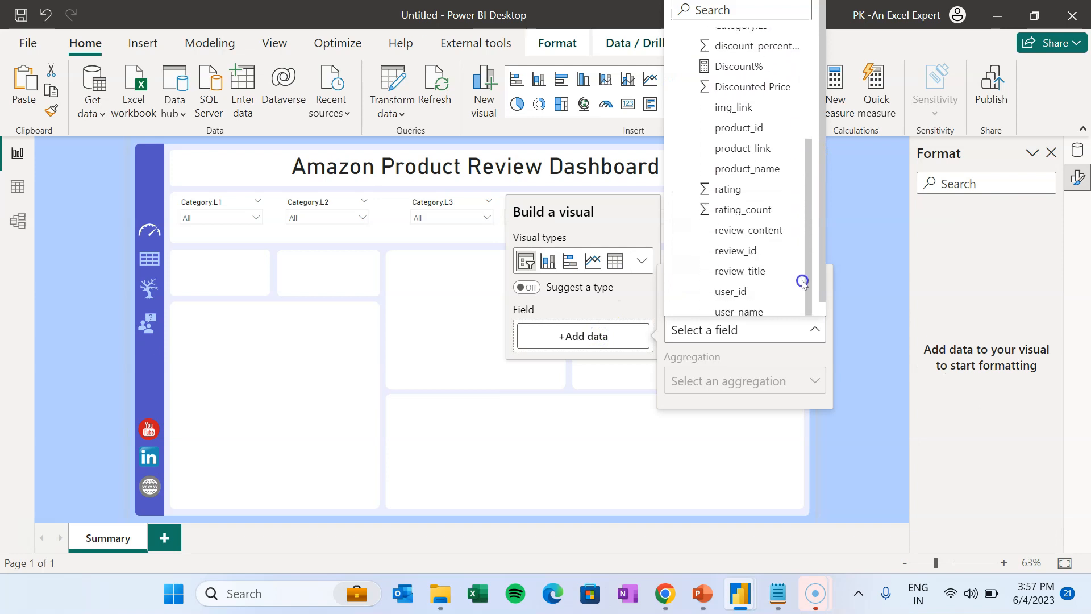
left_click(759, 88)
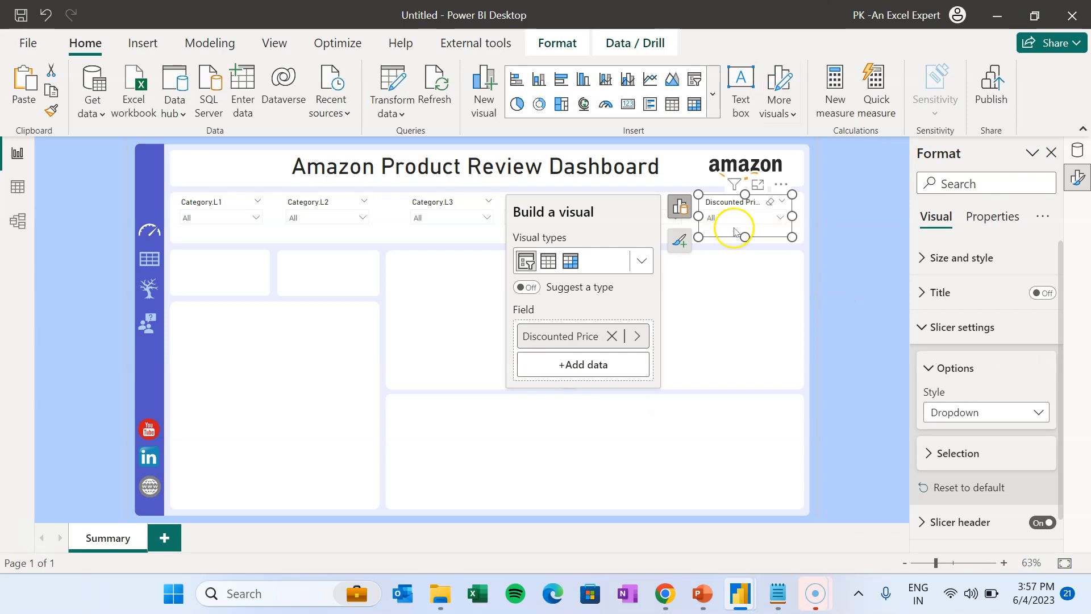
left_click(992, 414)
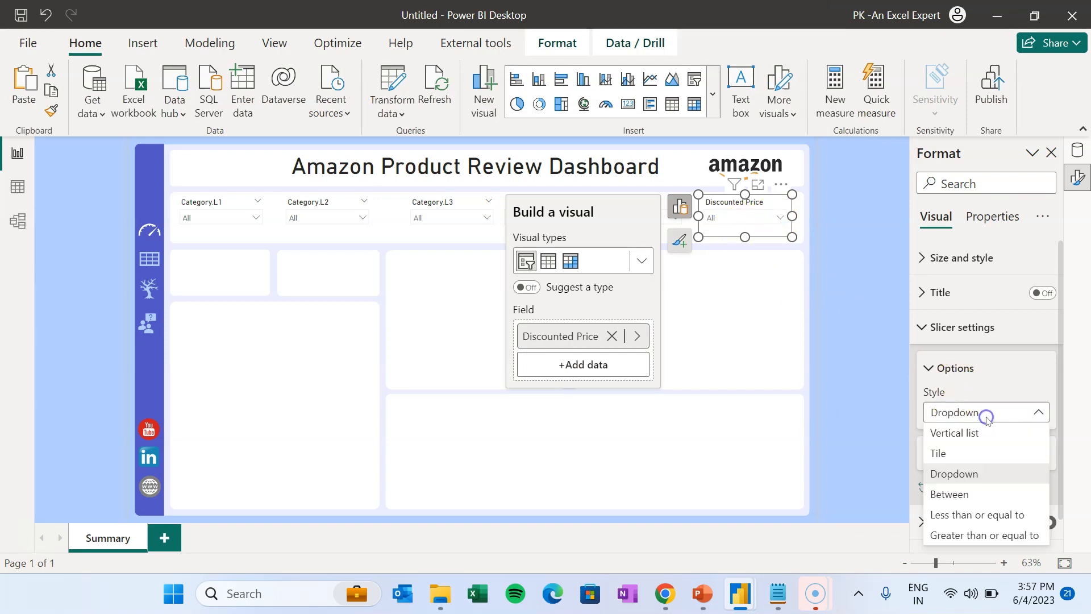
left_click(950, 495)
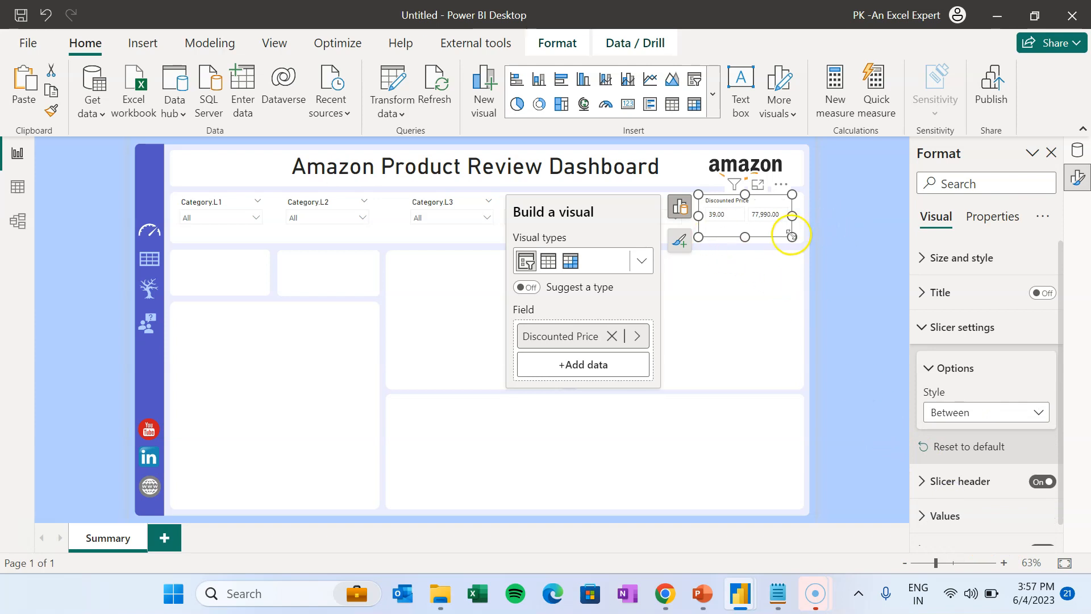
mouse_move(792, 235)
left_mouse_down()
mouse_move(804, 234)
mouse_move(803, 248)
left_mouse_up()
- Turn off Responsive for the price slicer and shorten it to fit the row
left_click(968, 183)
type("res")
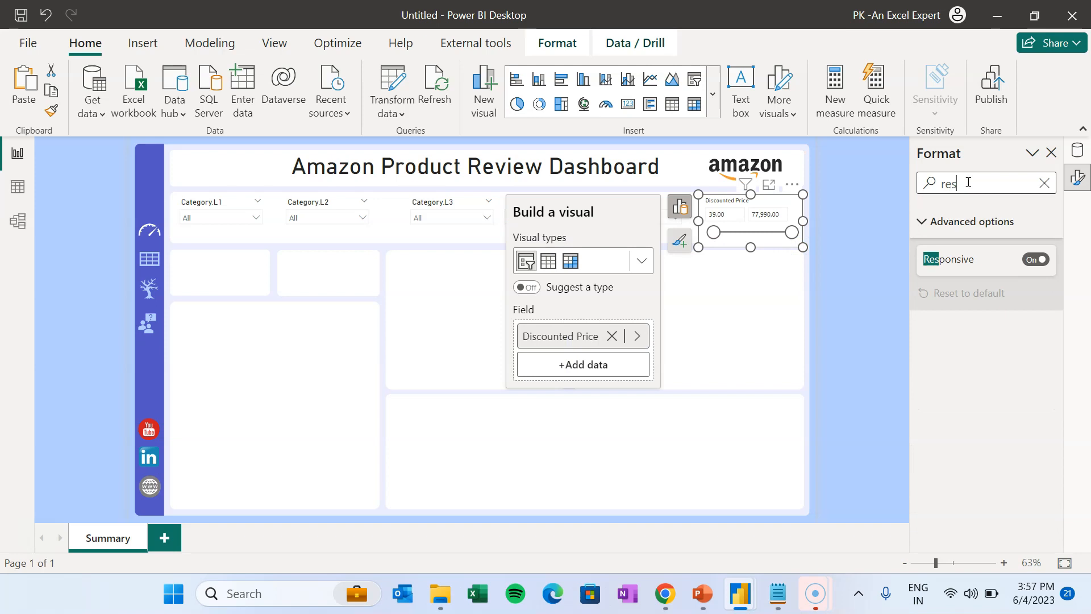
left_click(1035, 259)
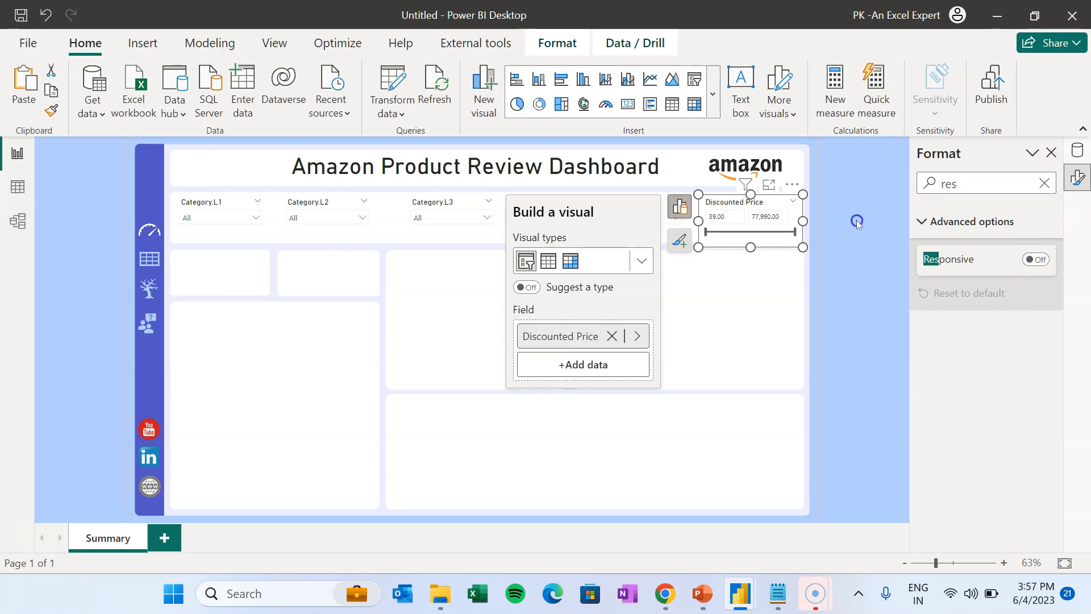
left_click(857, 221)
left_click(756, 245)
left_click_drag(752, 248, 710, 237)
left_click(755, 240)
left_click(701, 236)
left_click(871, 236)
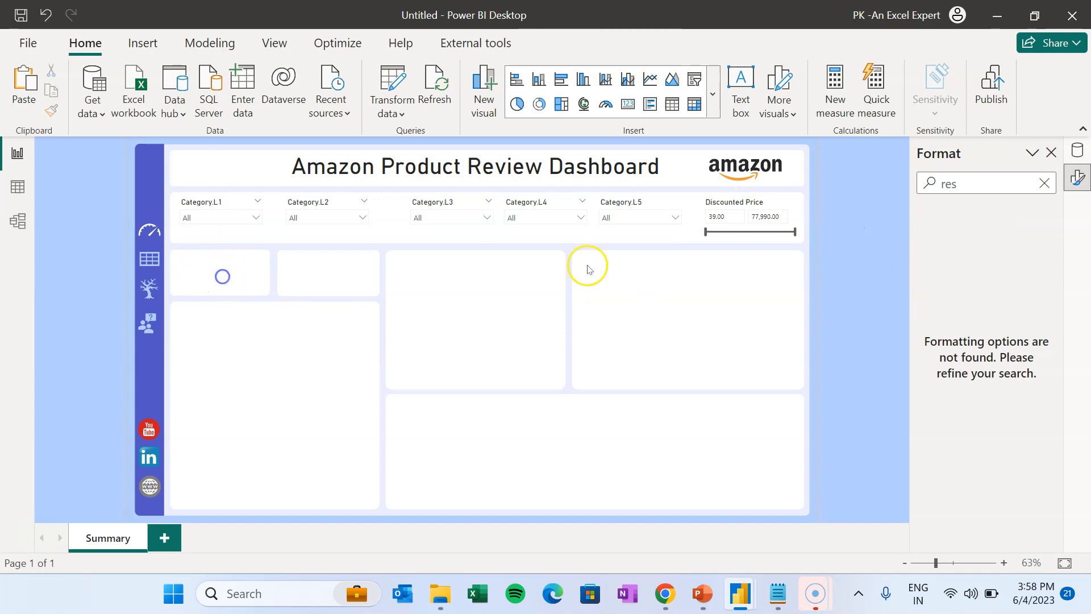
- Add a card with rating_count, renamed Rating Count, in the top-left box
left_click(1050, 153)
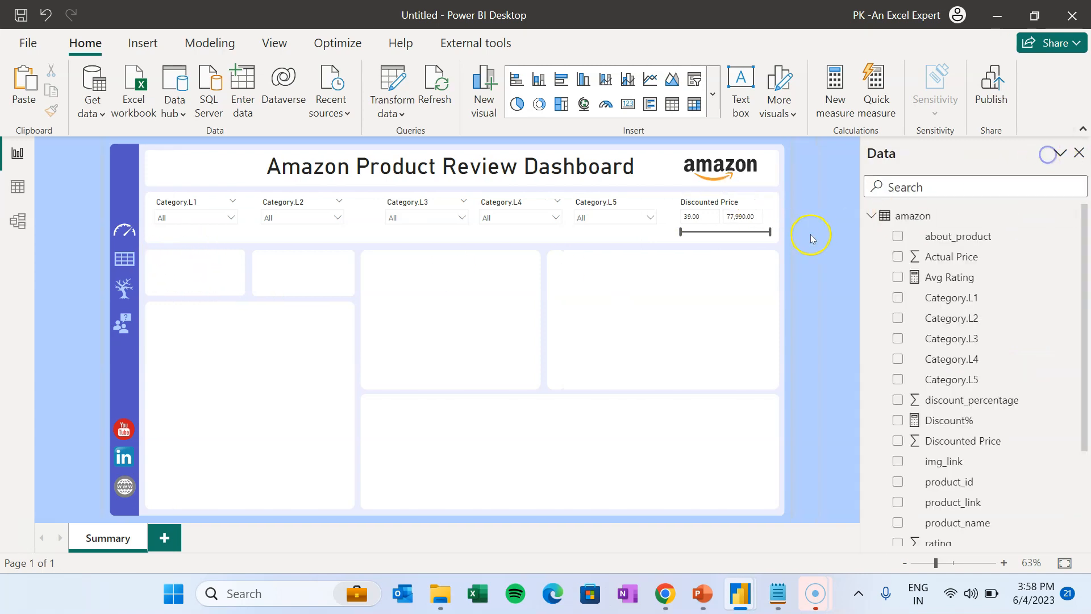
left_click(629, 105)
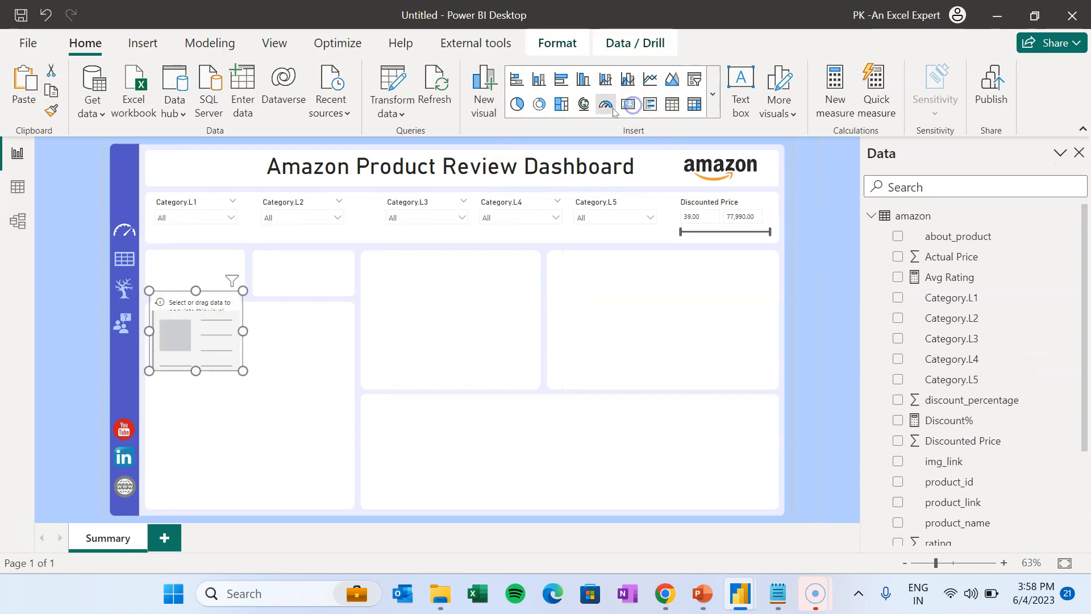
left_click_drag(205, 318, 205, 282)
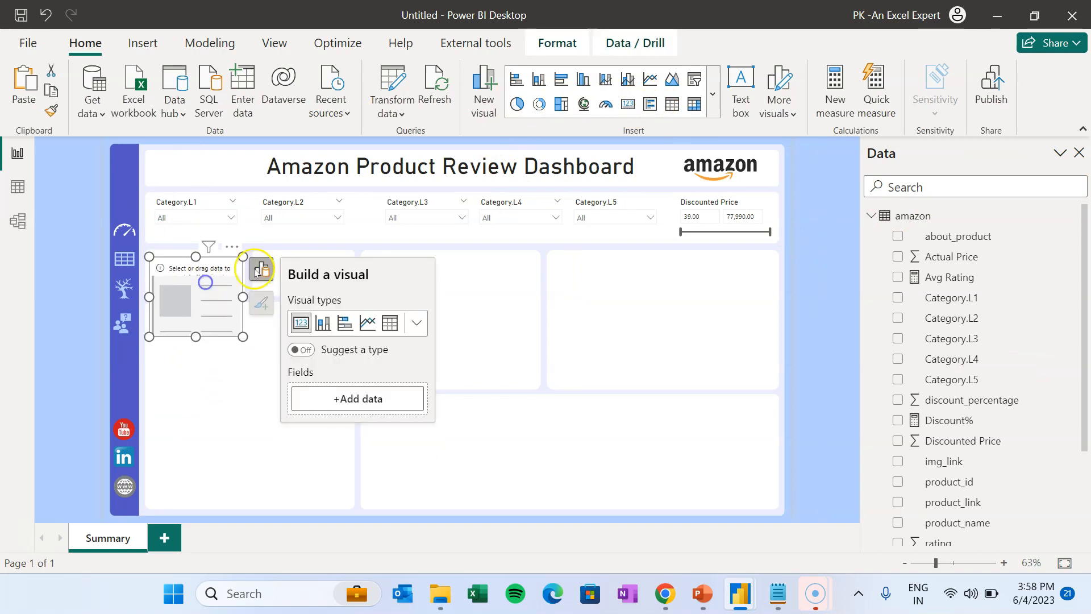
left_click(355, 396)
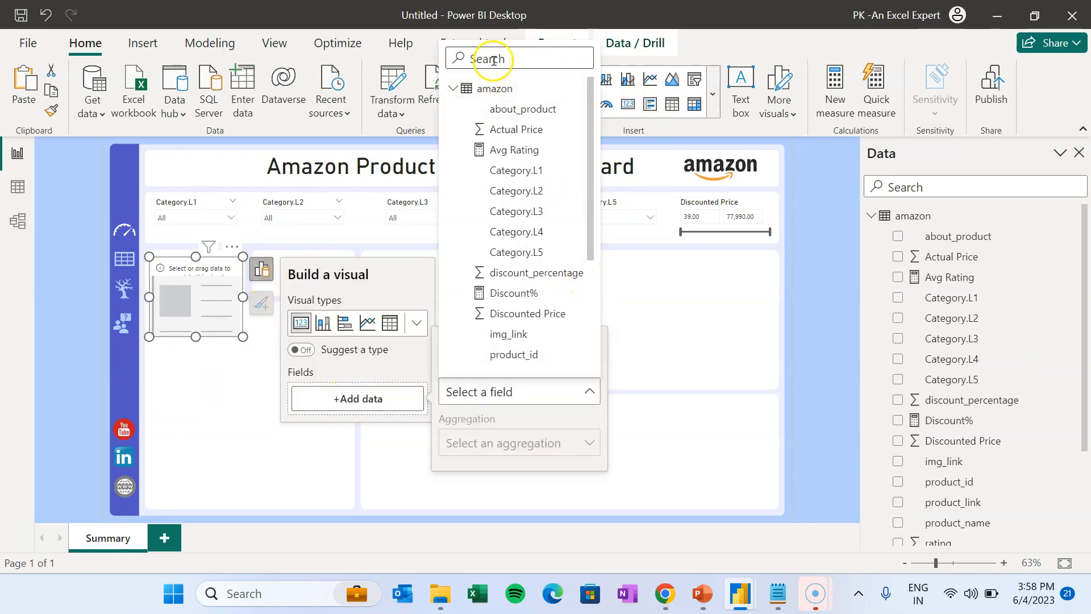
type("ra")
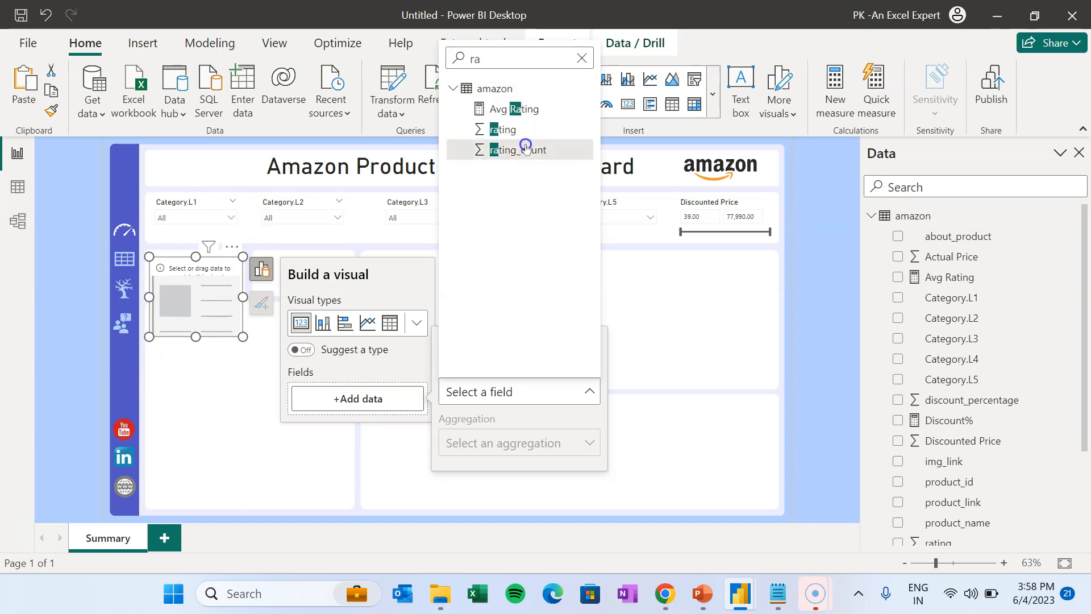
left_click(500, 149)
double_click(307, 402)
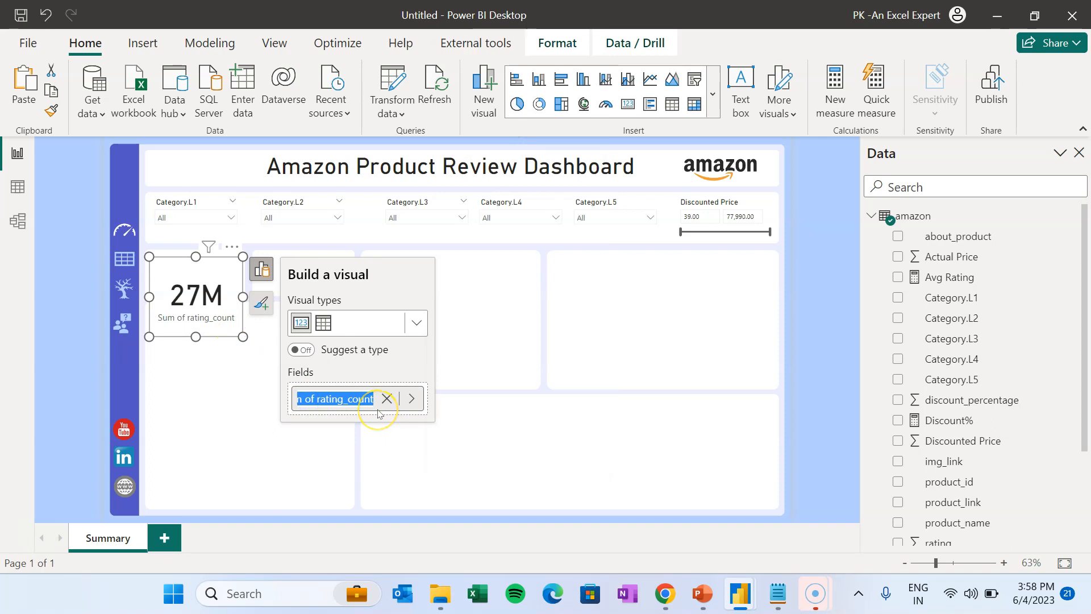
type("Rating Count")
key("Return")
- Give the card value 2 decimal places and font size 25, then resize it into the box
left_click(264, 305)
left_click(401, 364)
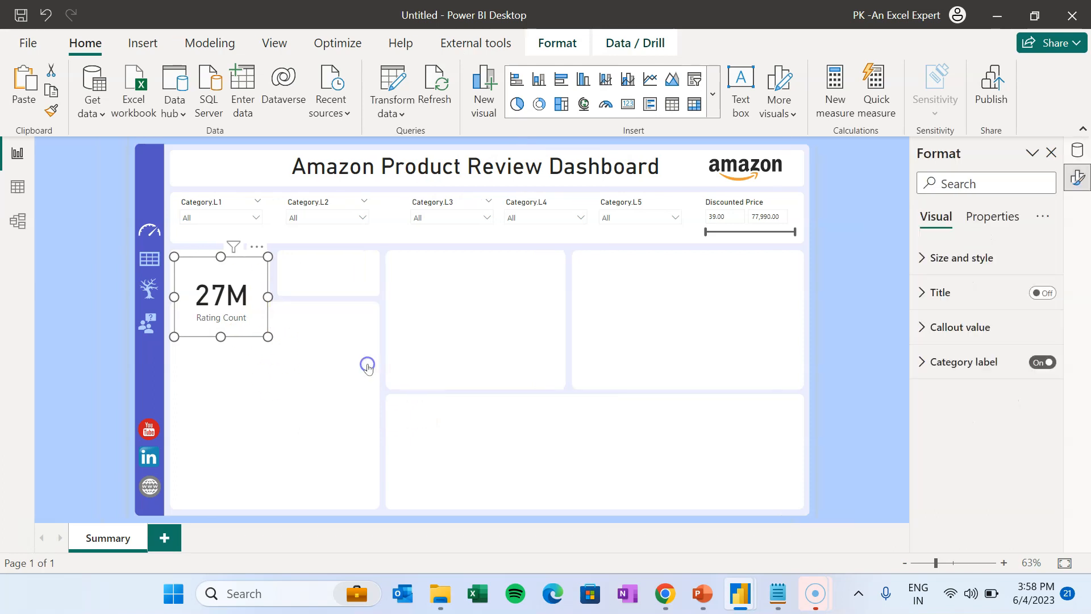
left_click(979, 320)
scroll(1044, 417, "down", 3)
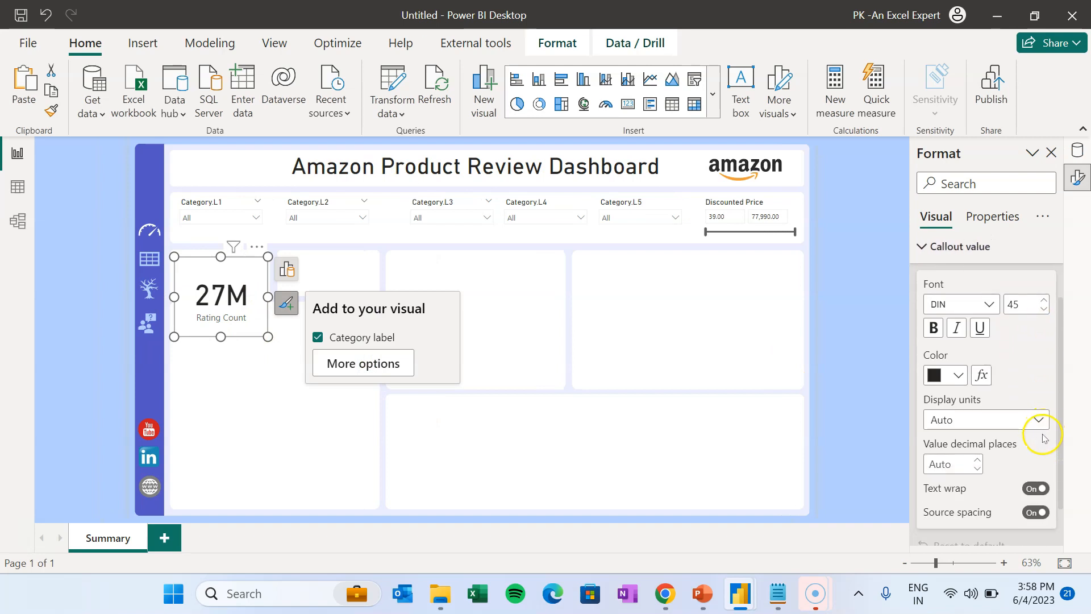
left_click(977, 409)
left_click(978, 408)
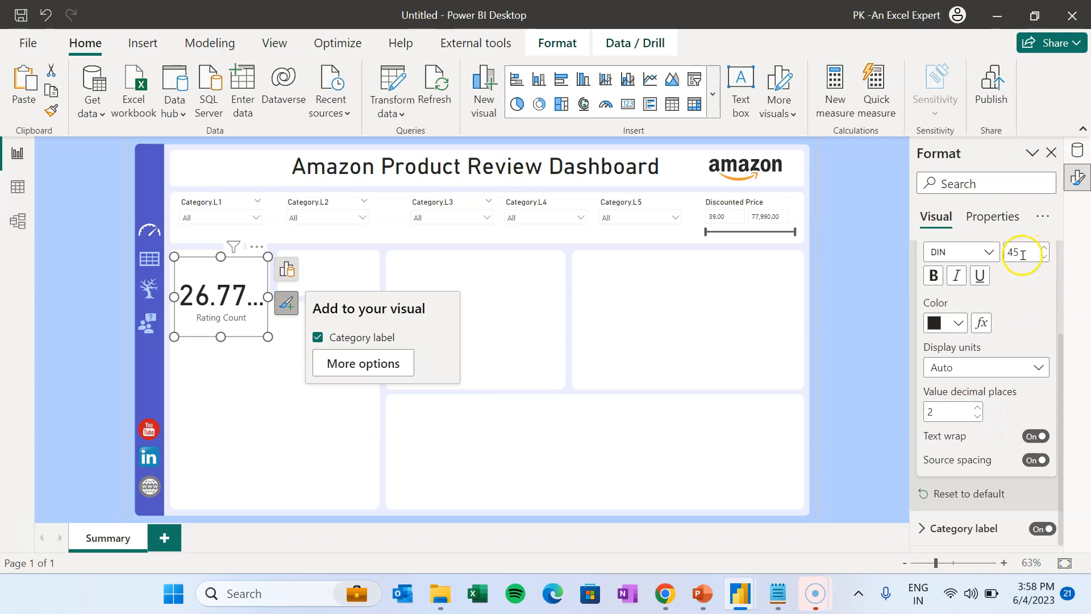
type("25")
left_click_drag(233, 336, 233, 301)
left_click_drag(221, 276, 221, 269)
left_click(334, 375)
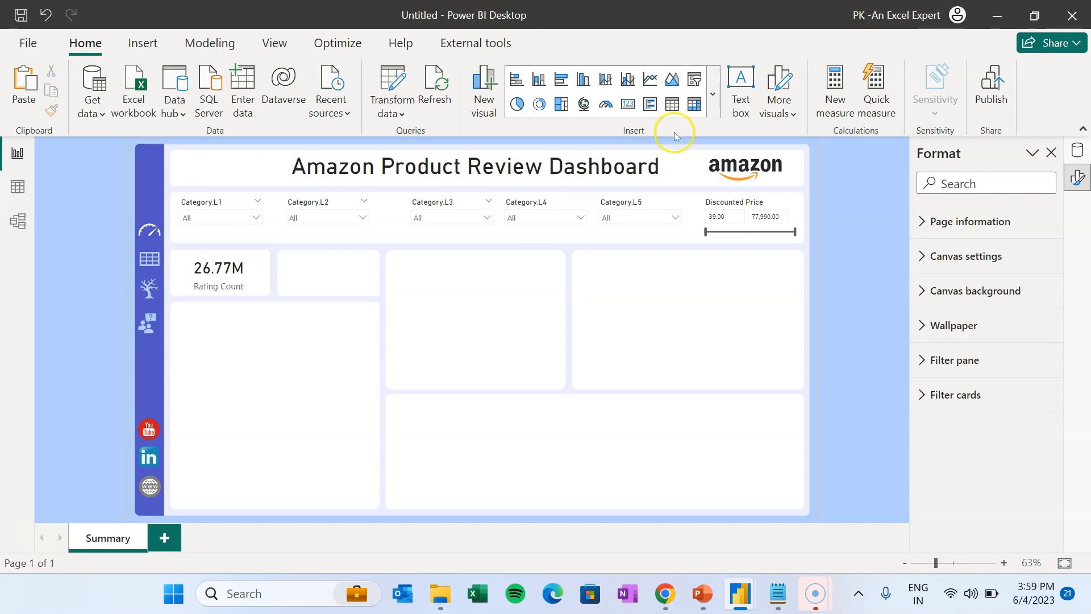
- Import the Ratings by MAQ Software custom visual from the 'rating' search in the visuals catalogue
left_click(713, 94)
left_click_drag(717, 151, 729, 386)
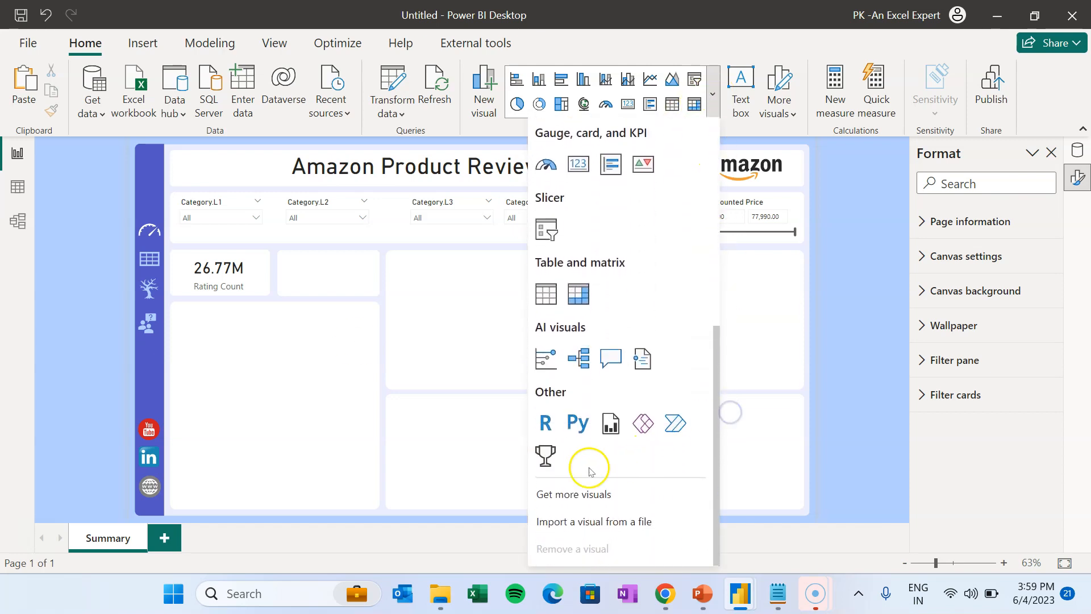
left_click(615, 503)
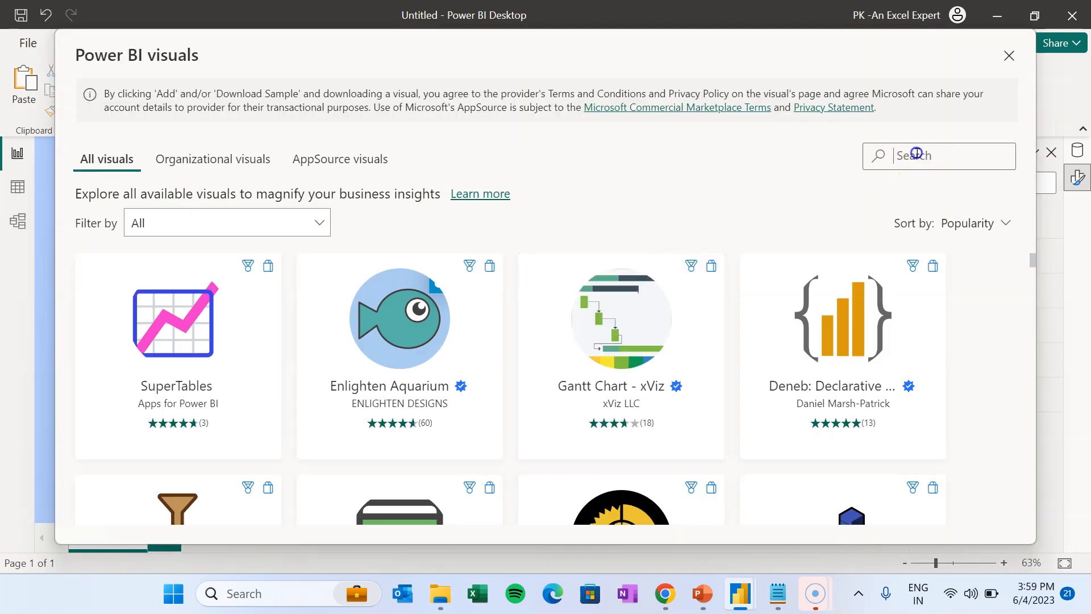
left_click(916, 155)
type("rating")
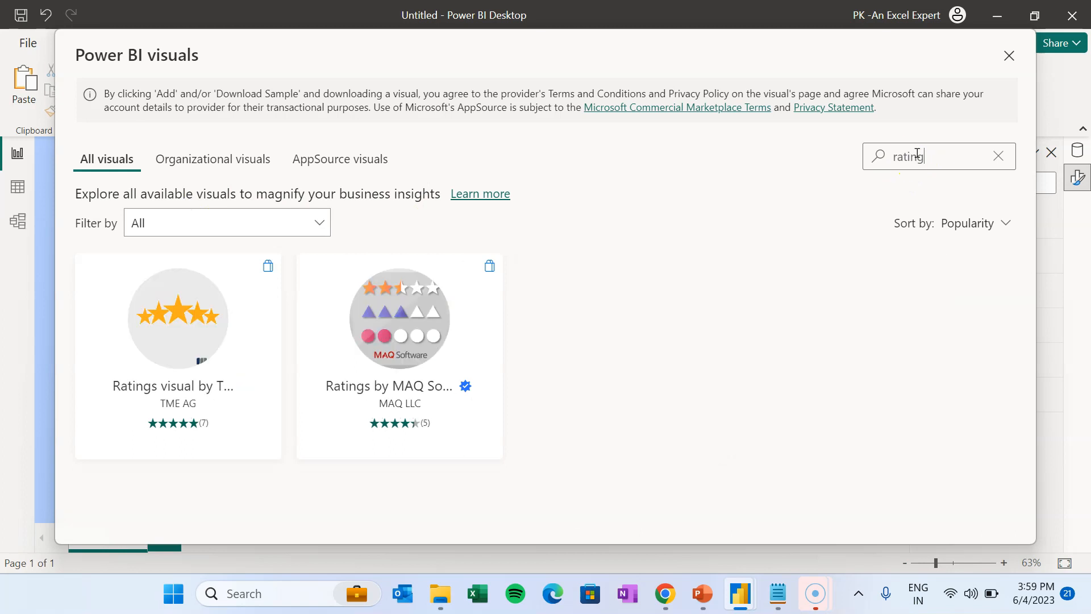
left_click(453, 298)
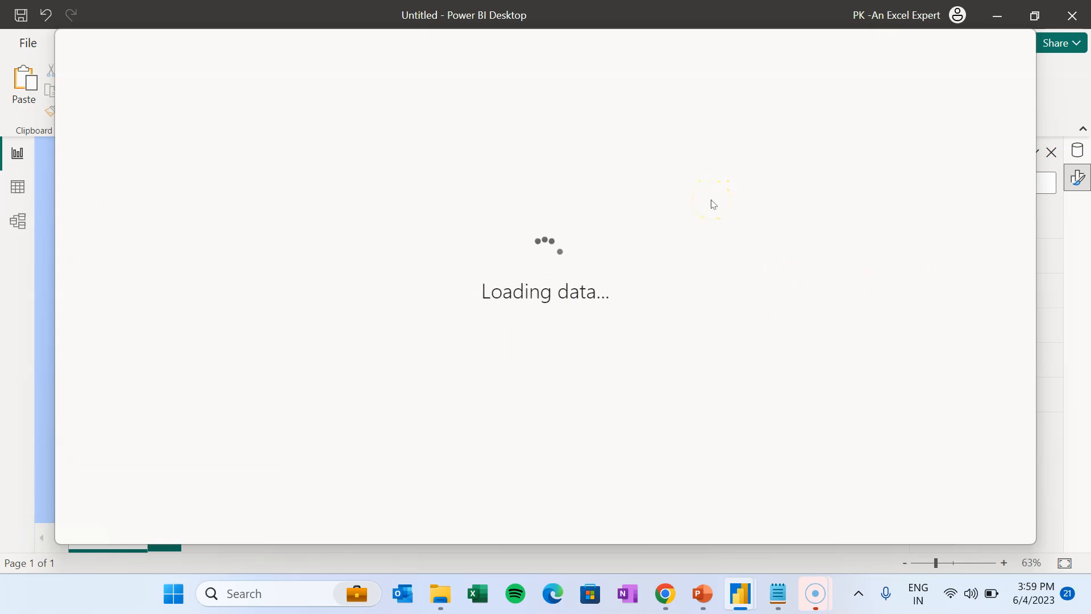
left_click(212, 299)
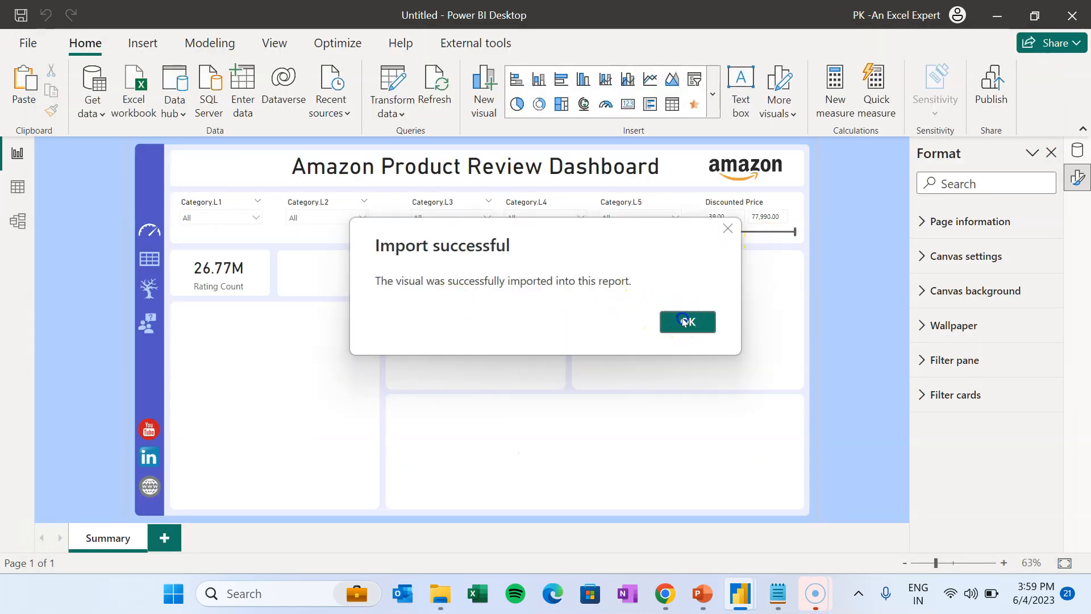
left_click(685, 322)
- Import the Simple Image custom visual found by searching 'image'
left_click(713, 94)
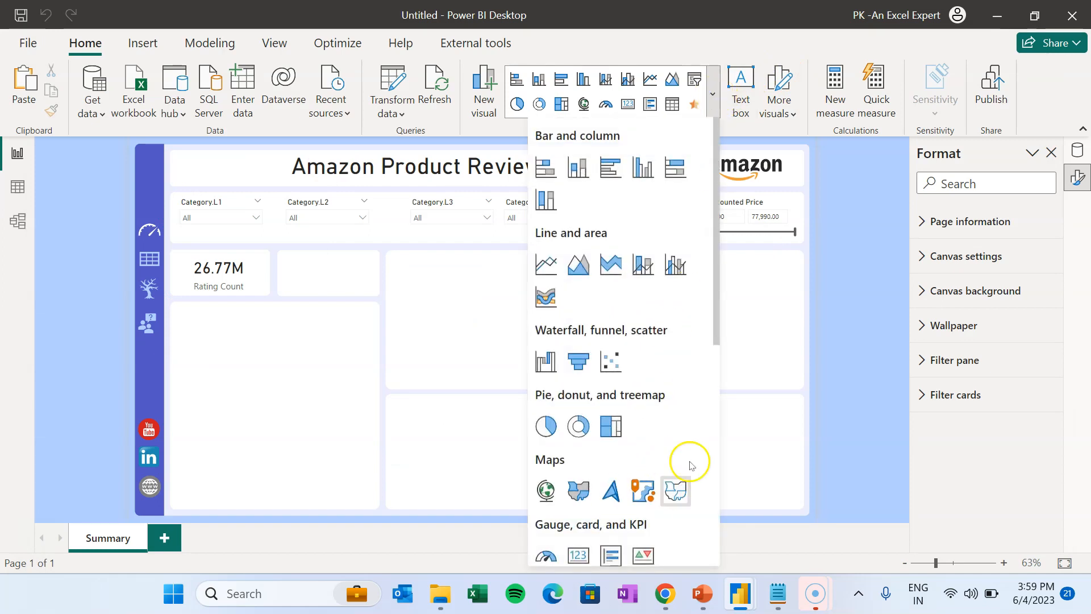
left_click_drag(718, 318, 708, 546)
left_click(582, 495)
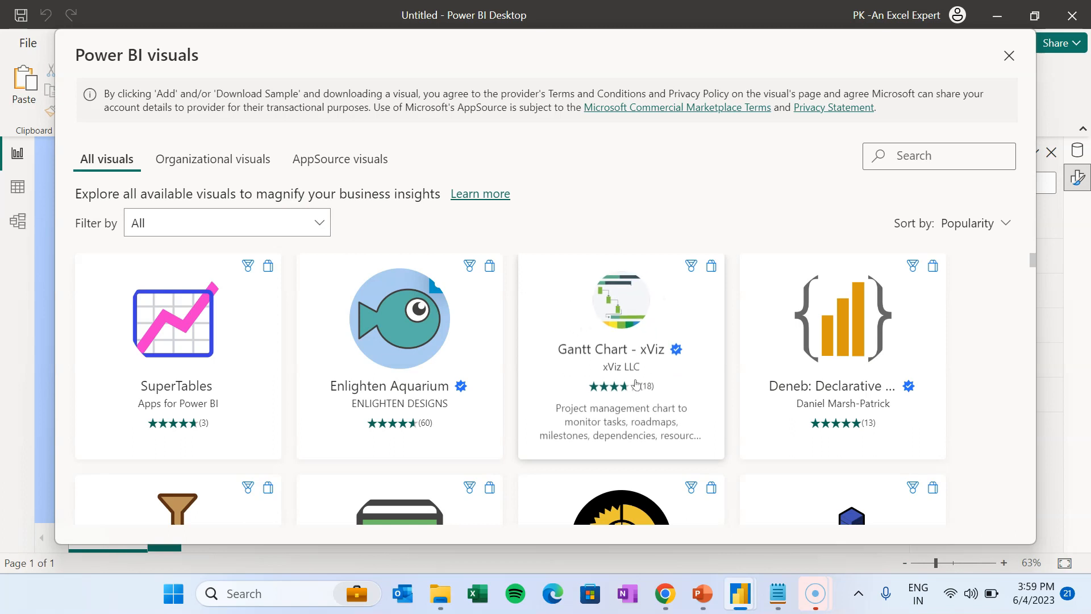
left_click(935, 154)
type("image")
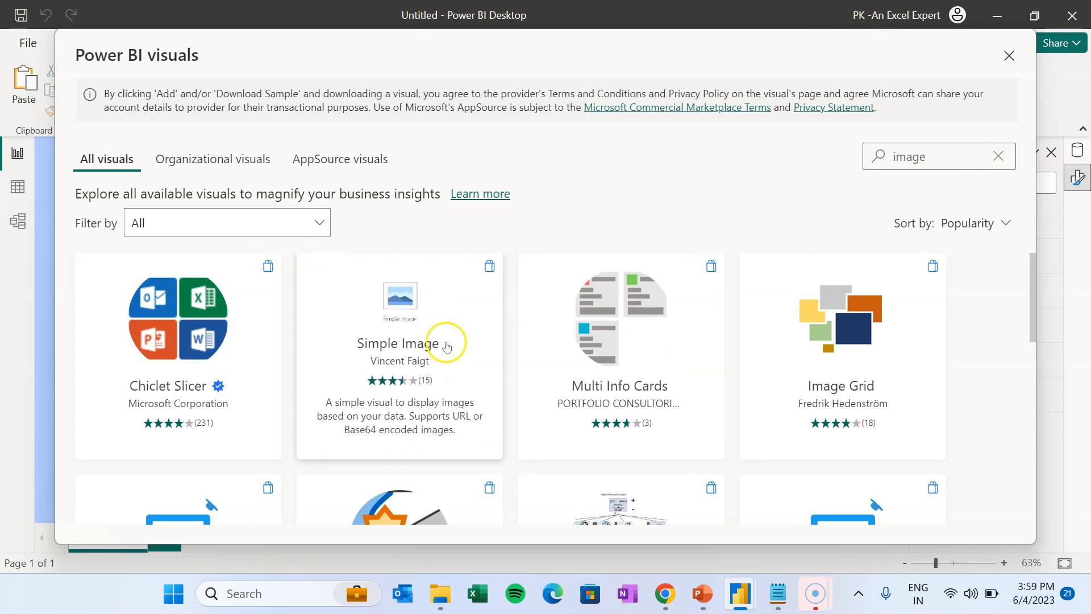
left_click(437, 349)
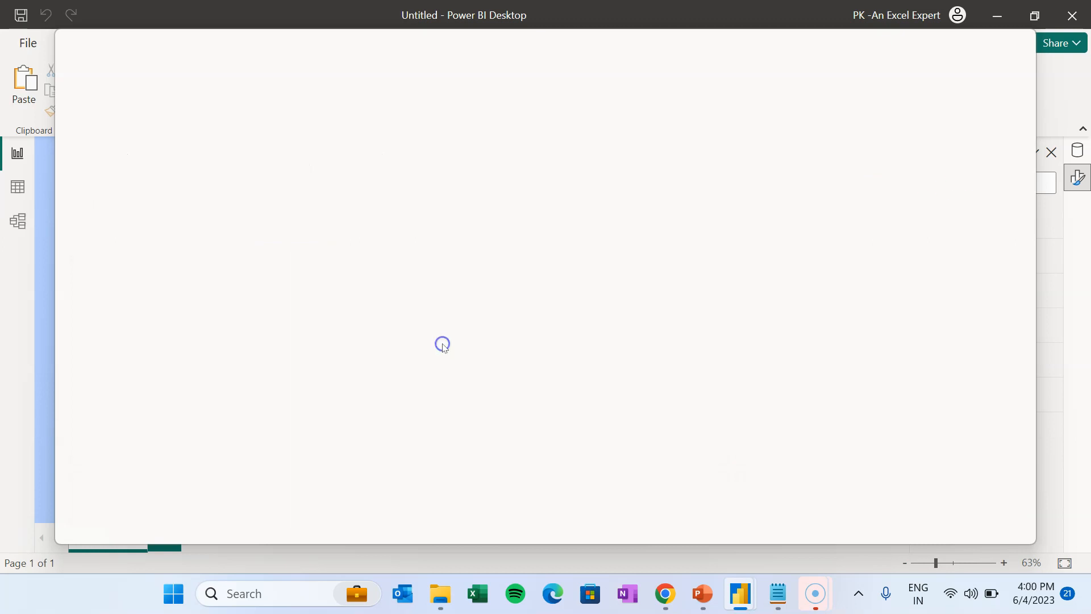
left_click(207, 306)
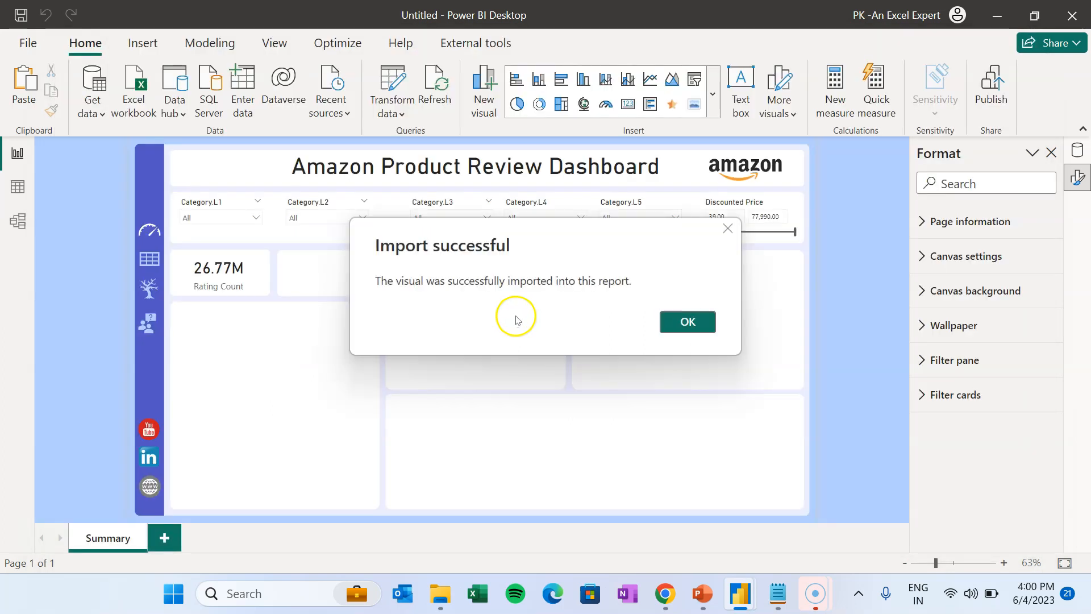
left_click(688, 321)
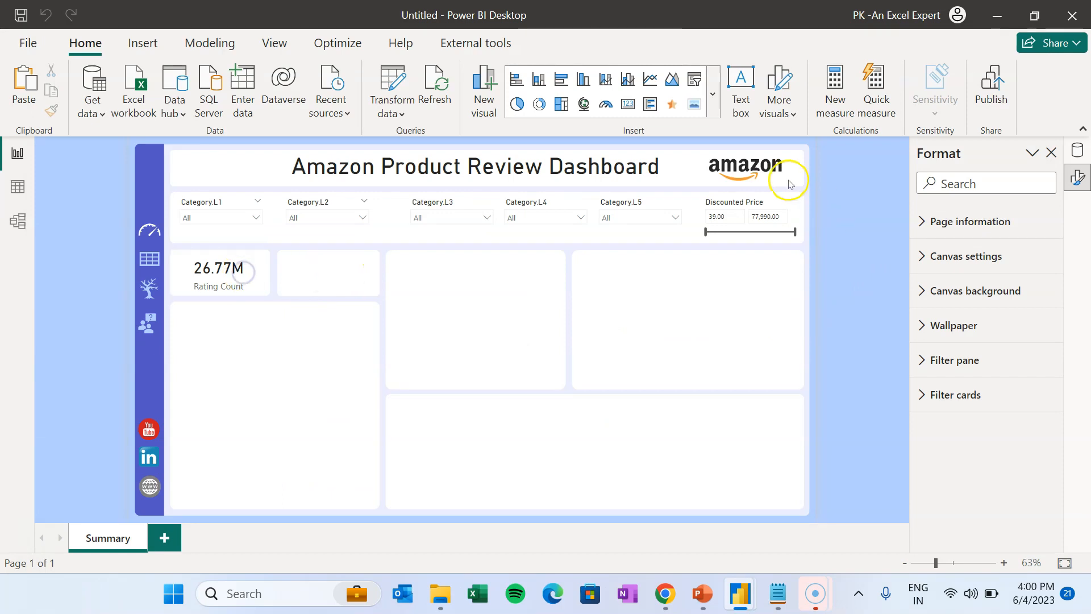
- Insert a Ratings by MAQ star visual of Avg Rating beside the Rating Count card
left_click(674, 107)
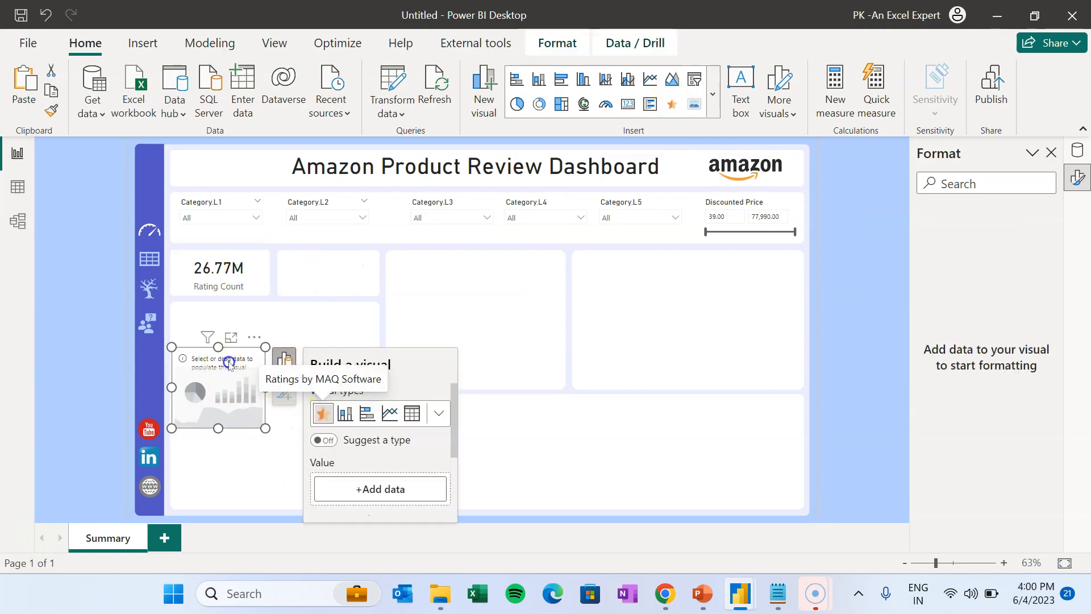
left_click_drag(229, 364, 326, 323)
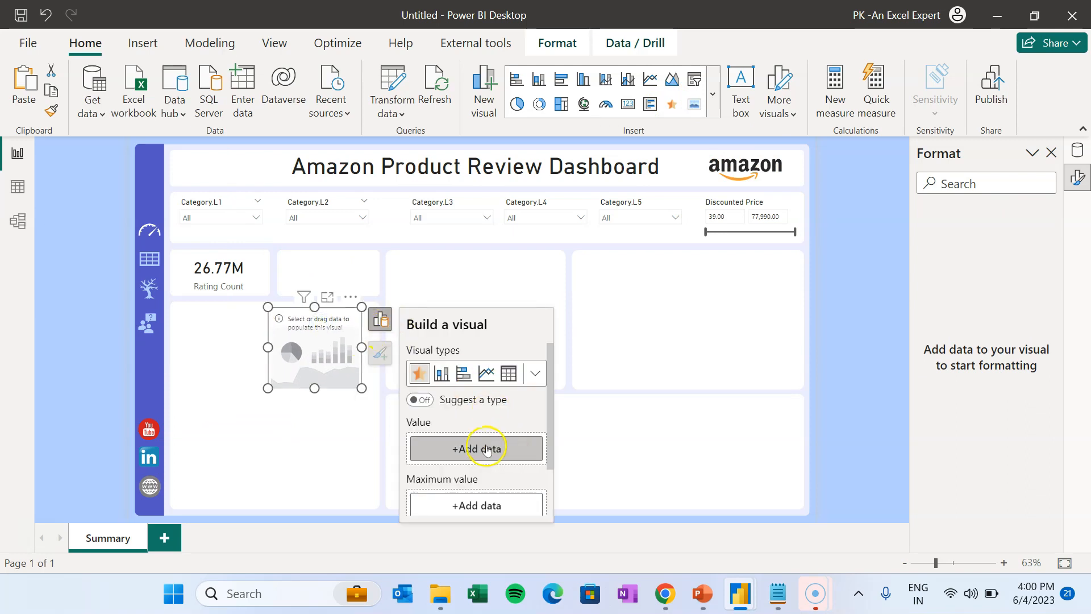
left_click(487, 450)
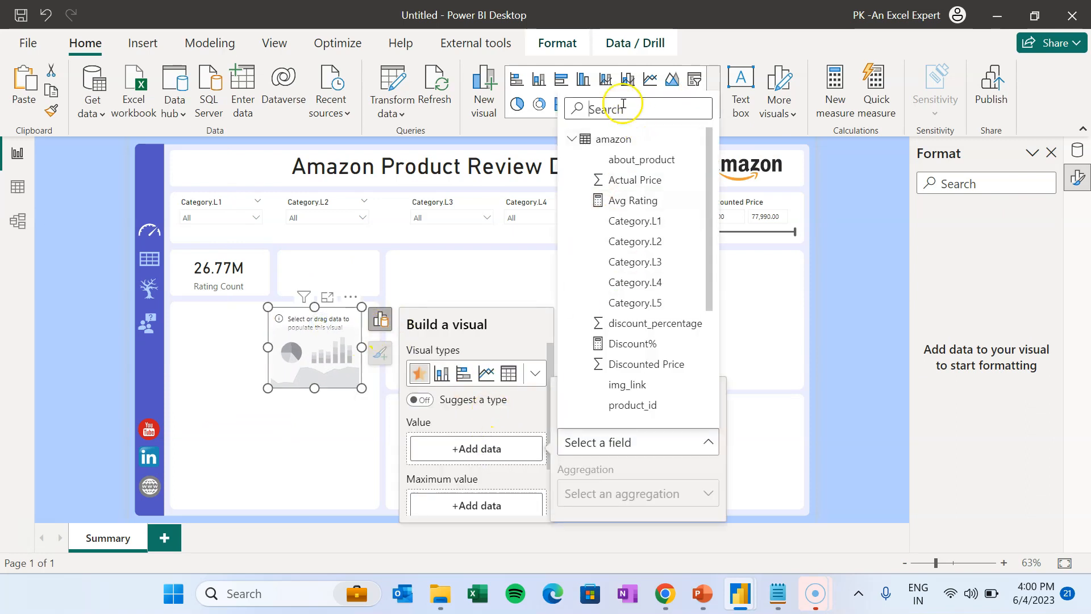
left_click(642, 203)
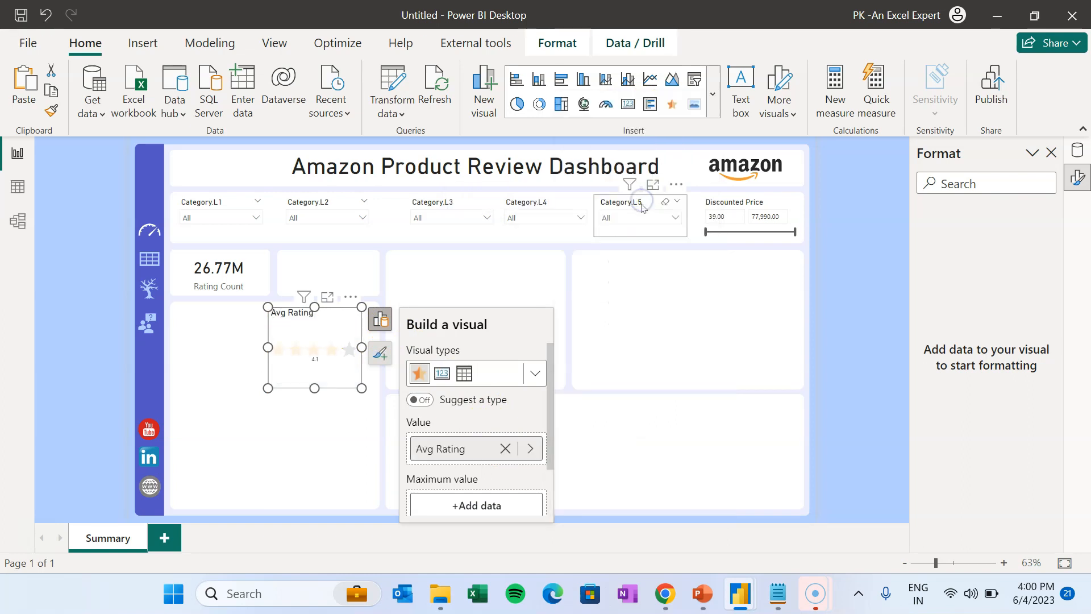
left_click_drag(361, 388, 411, 357)
left_click_drag(347, 321, 311, 260)
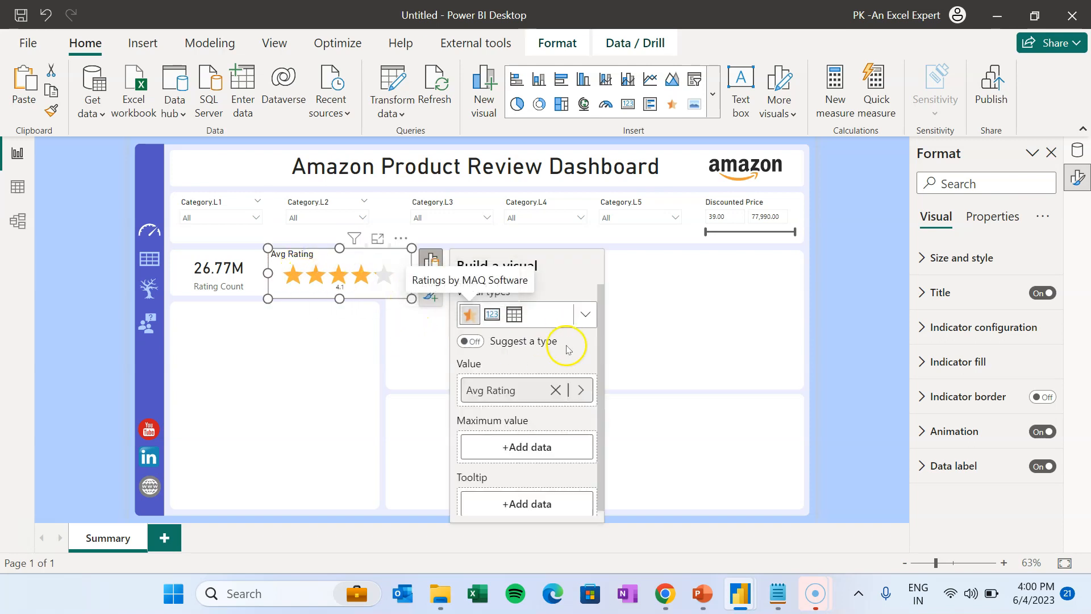
- Hide the star visual's title and enlarge its data label to 40 pt
left_click(1034, 293)
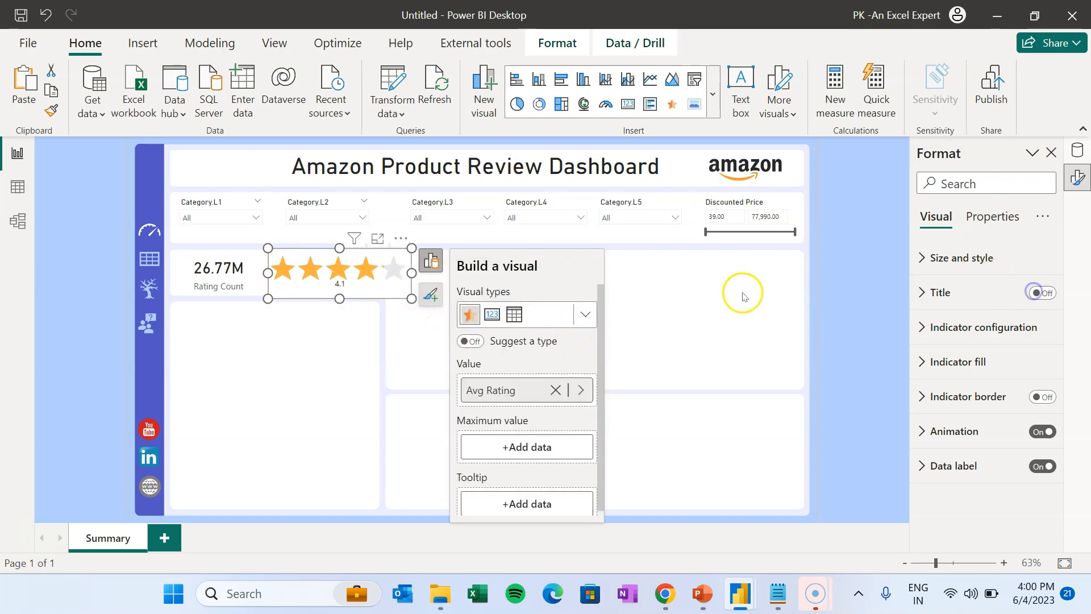
left_click_drag(411, 298, 377, 293)
left_click(316, 286)
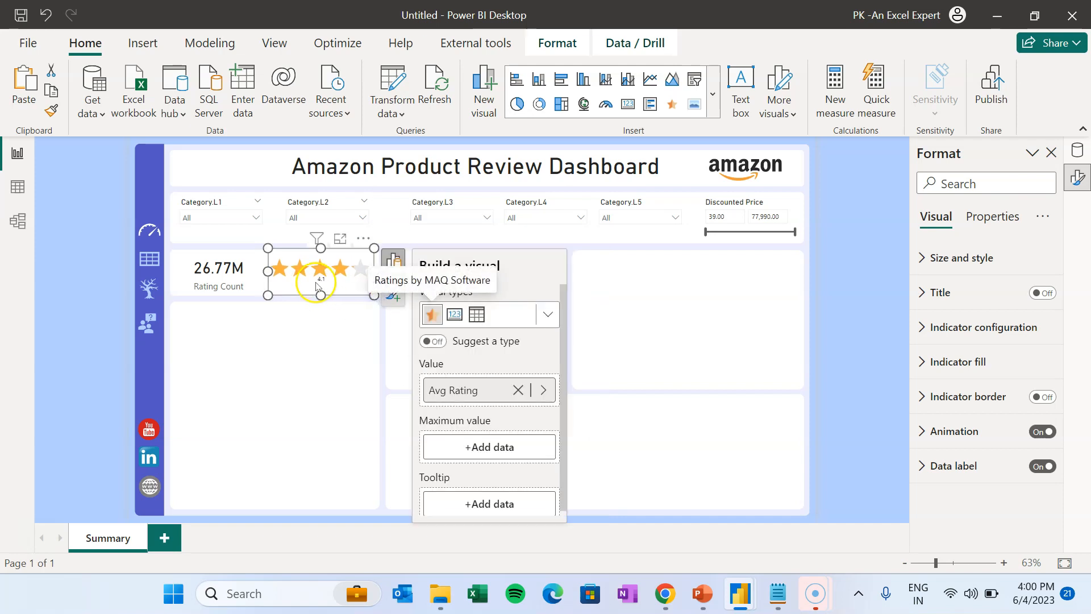
left_click(942, 468)
scroll(1014, 498, "down", 3)
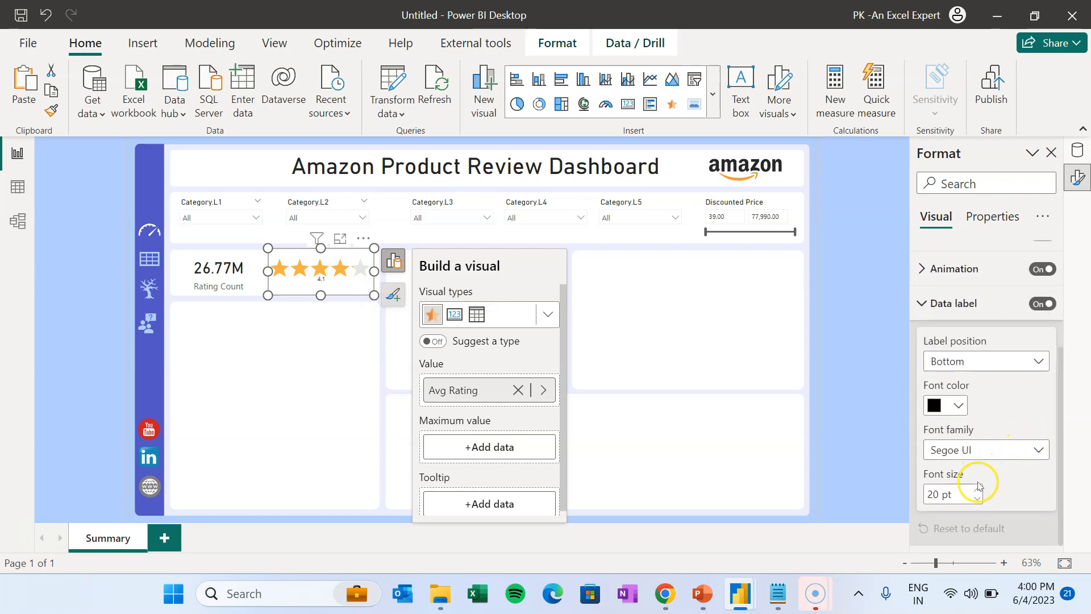
left_click(978, 490)
left_click(979, 490)
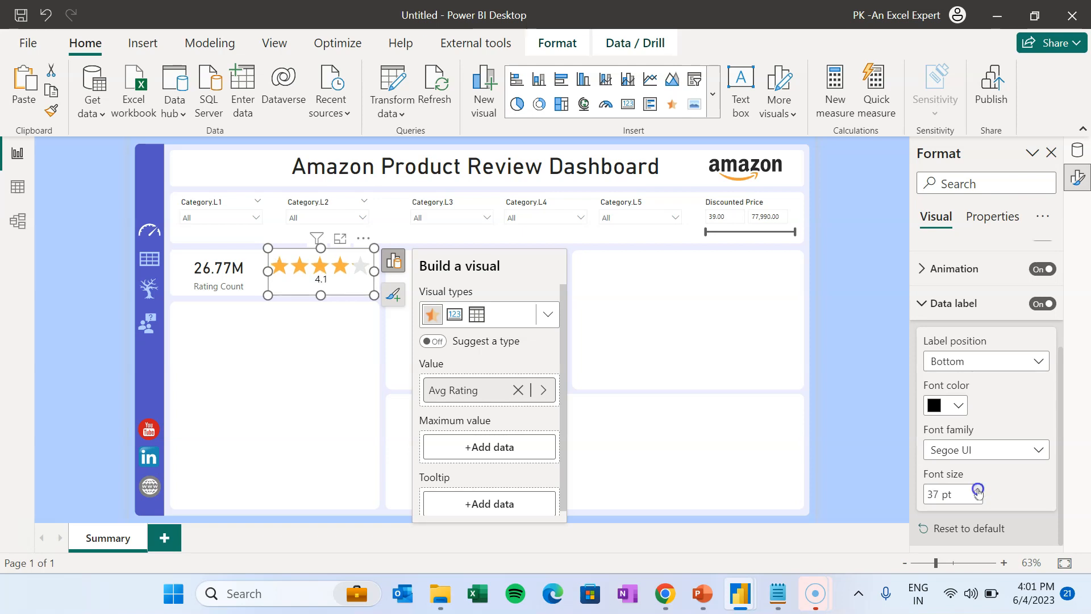
- Align the star visual with the layout and turn off the Rating Count card's background
left_click(827, 303)
left_click(336, 283)
left_click_drag(268, 248, 273, 249)
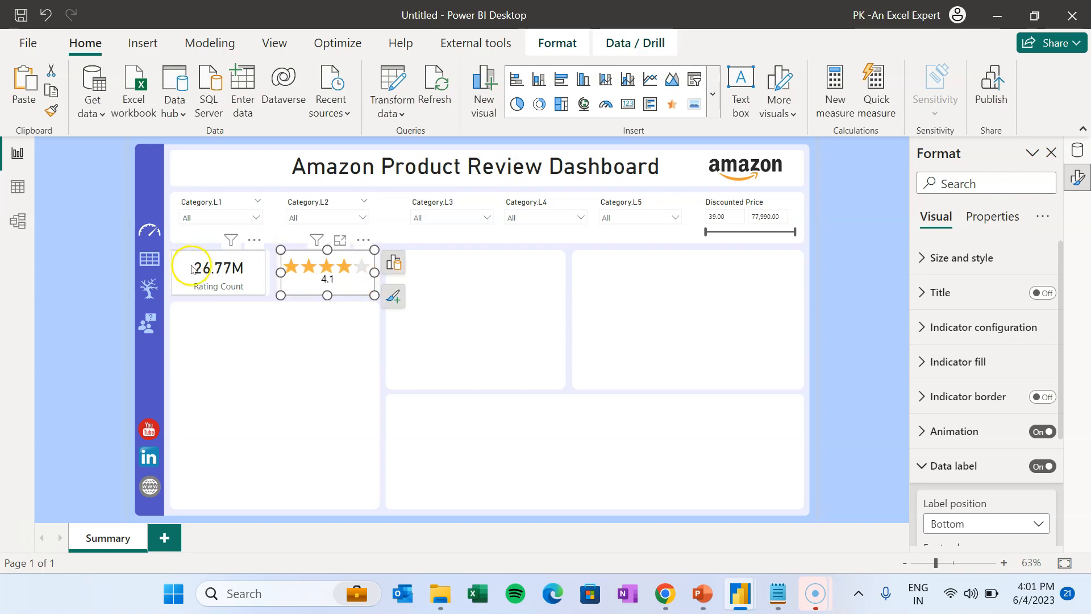
type("back")
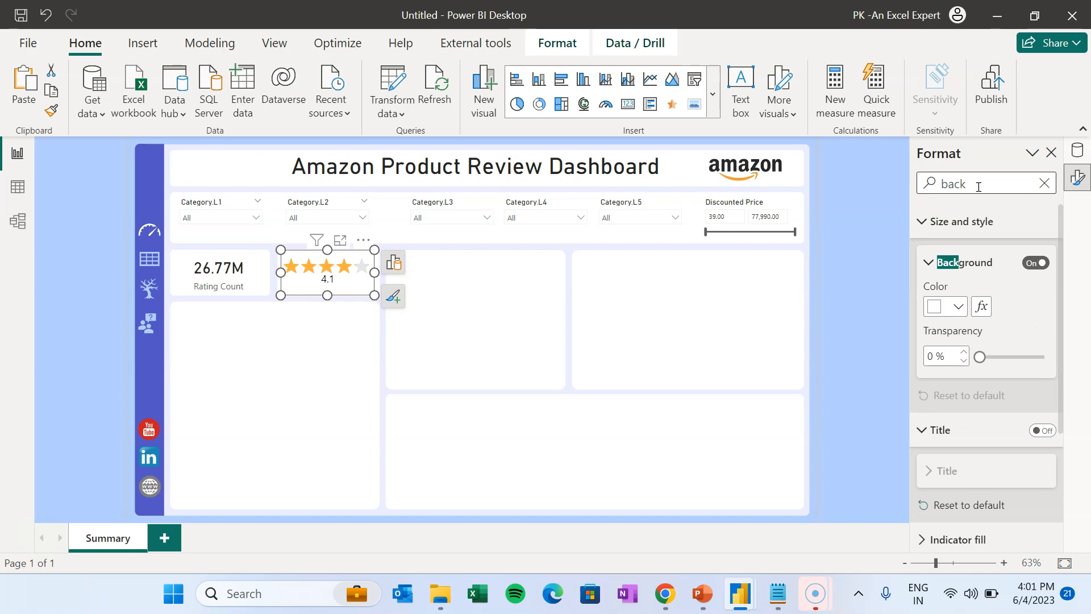
left_click(1023, 253)
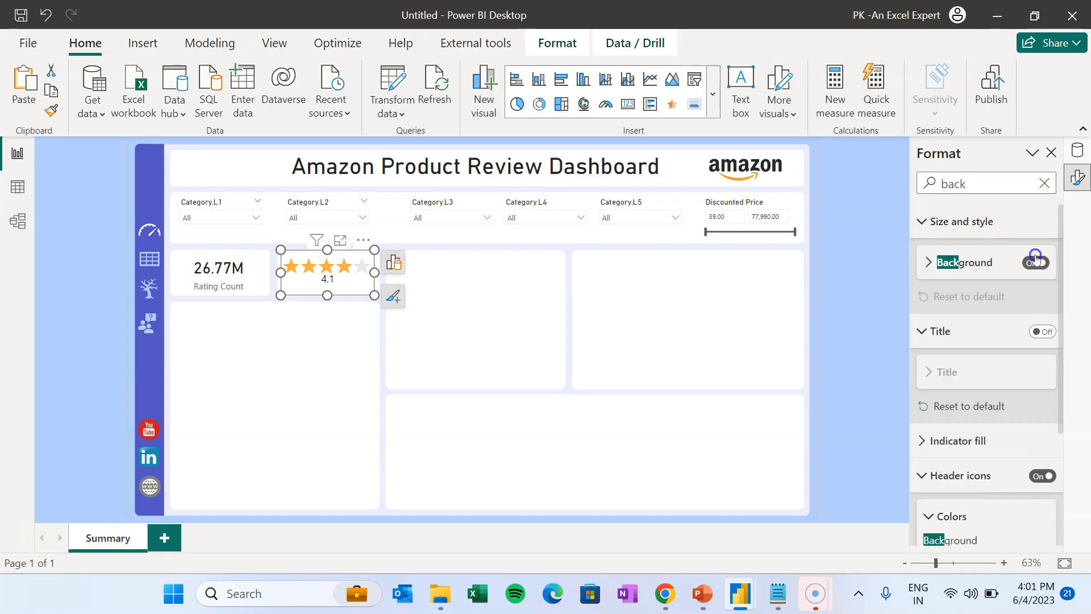
left_click(250, 269)
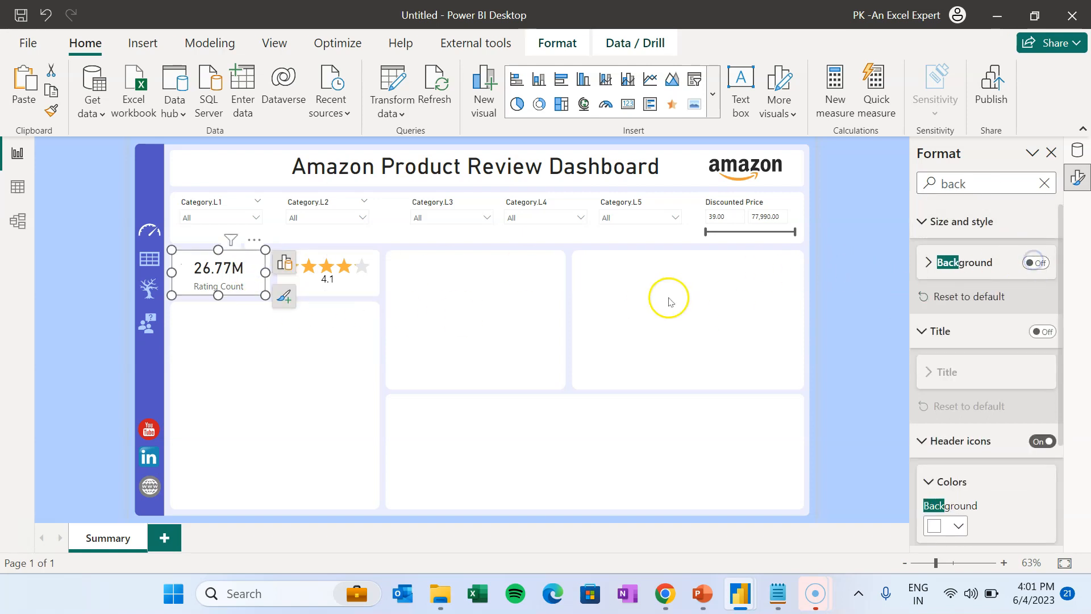
left_click(783, 268)
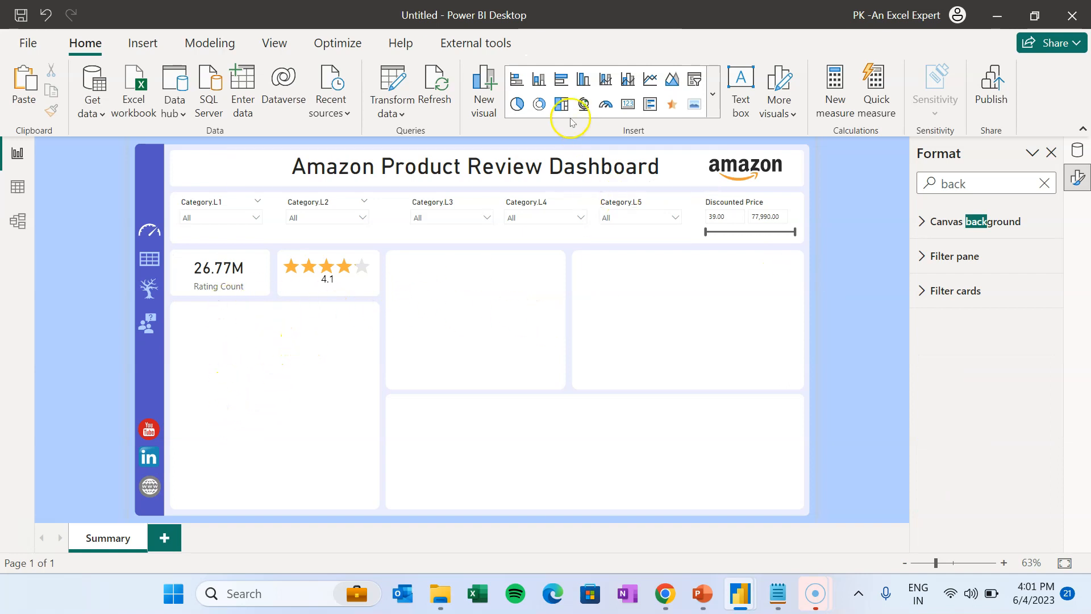
- Insert a clustered bar chart filling the left panel with Category.L1 to L3 on the axis
left_click(561, 80)
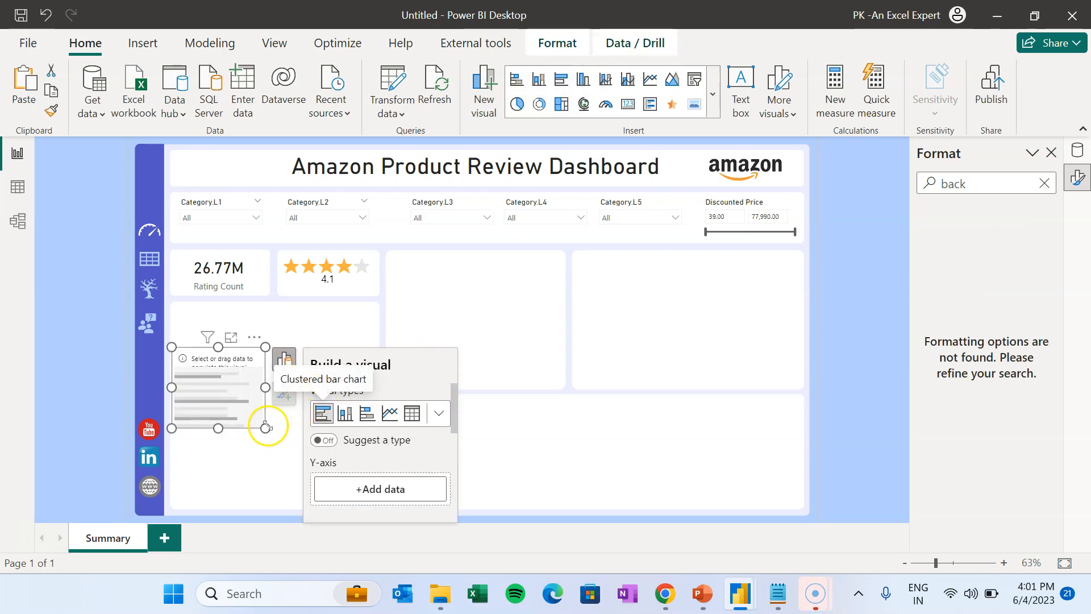
left_click_drag(265, 427, 374, 504)
left_click_drag(273, 347, 275, 307)
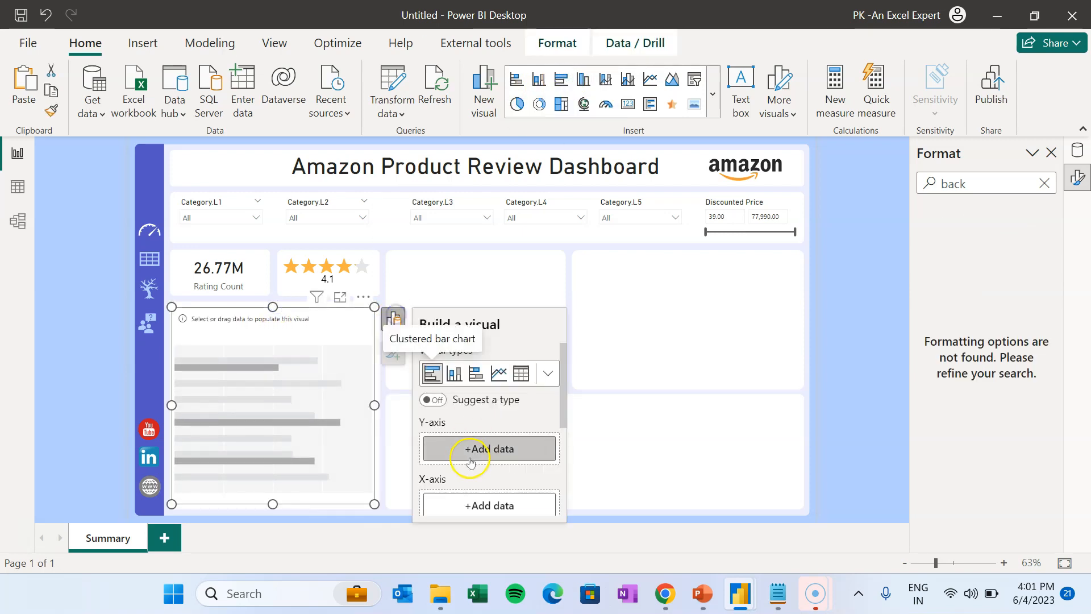
left_click(470, 460)
left_click(655, 220)
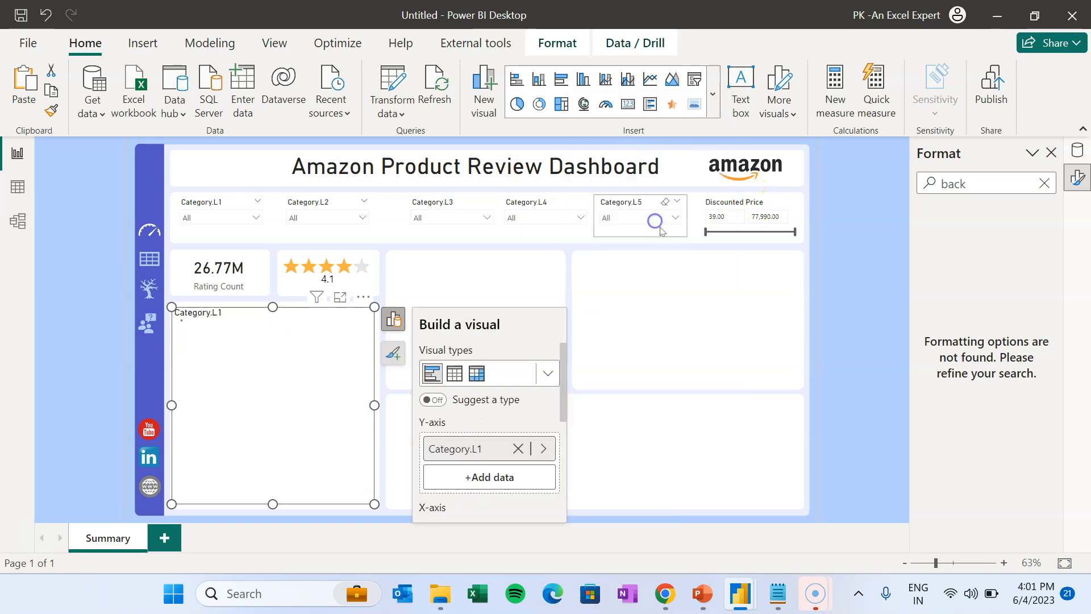
left_click(487, 478)
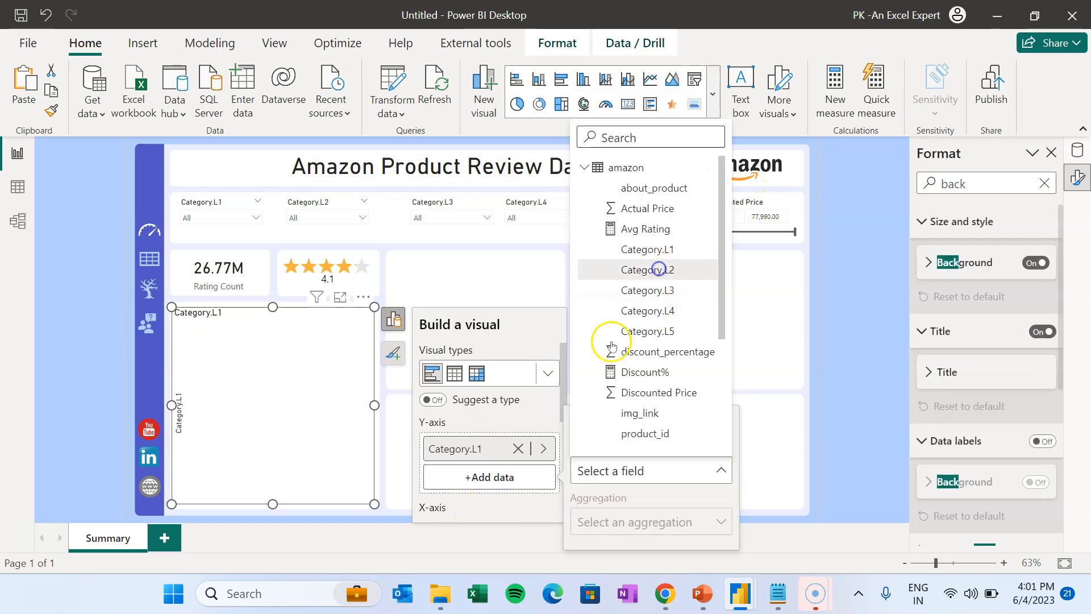
left_click(659, 269)
left_click(495, 505)
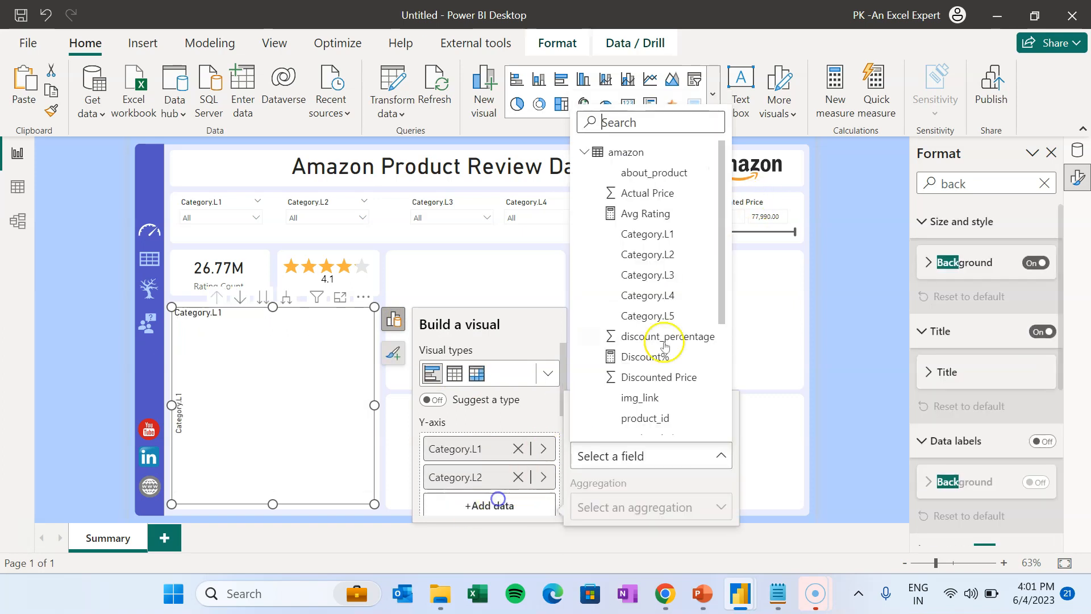
left_click(663, 279)
- Add Category.L4 and Category.L5 to the axis and plot Avg Rating as the bar values
left_click_drag(563, 392, 561, 440)
left_click(508, 408)
left_click(653, 245)
left_click(521, 433)
left_click(673, 288)
left_click_drag(558, 370, 561, 439)
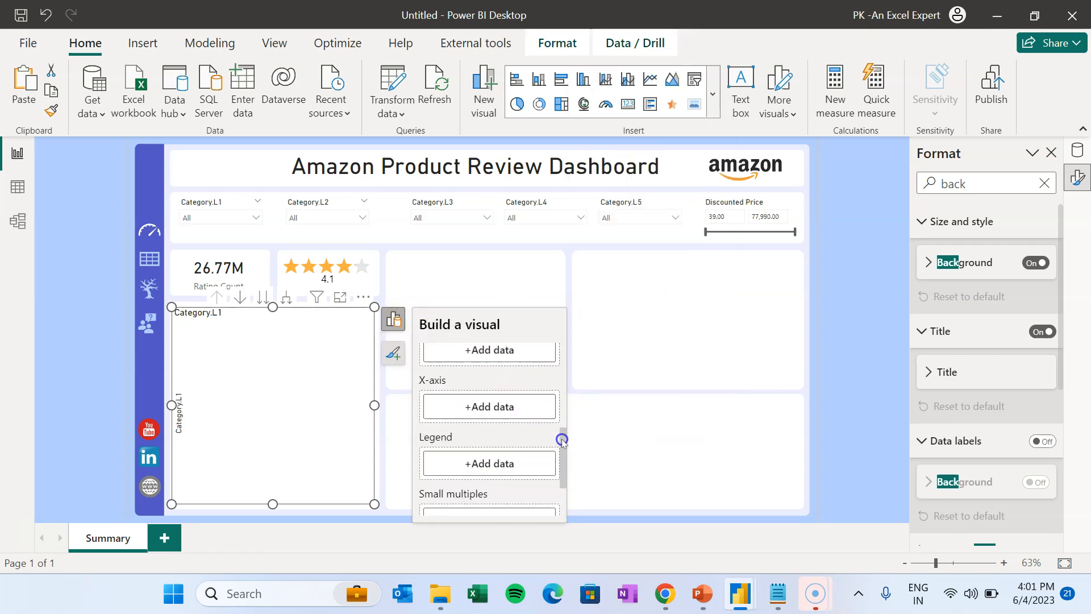
left_click(517, 408)
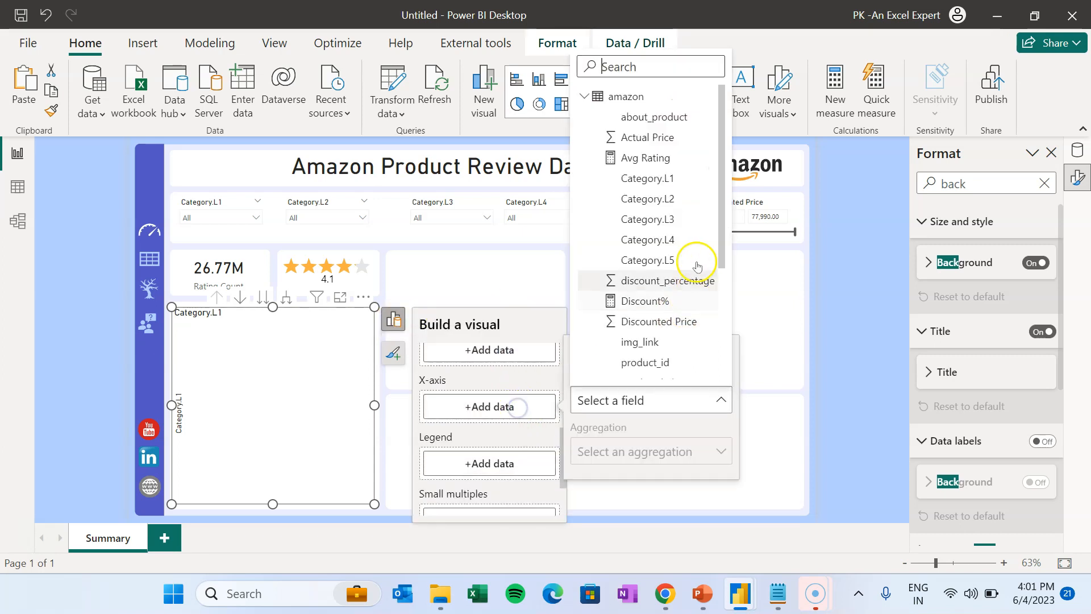
left_click(645, 158)
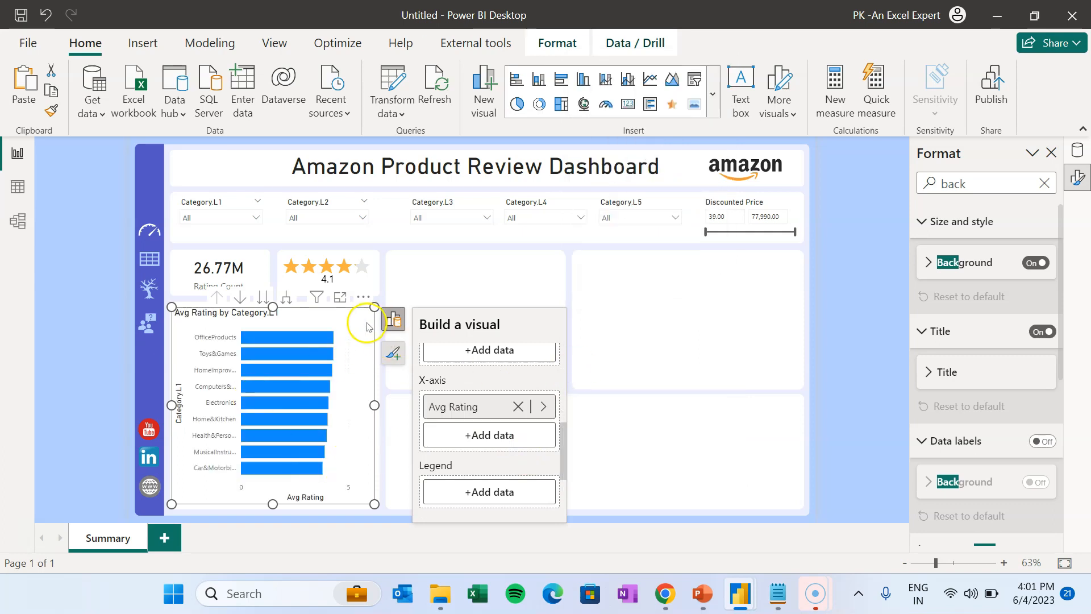
- Color the bars a darker green (#20B539) via the custom colour picker
left_click(839, 327)
left_click(322, 332)
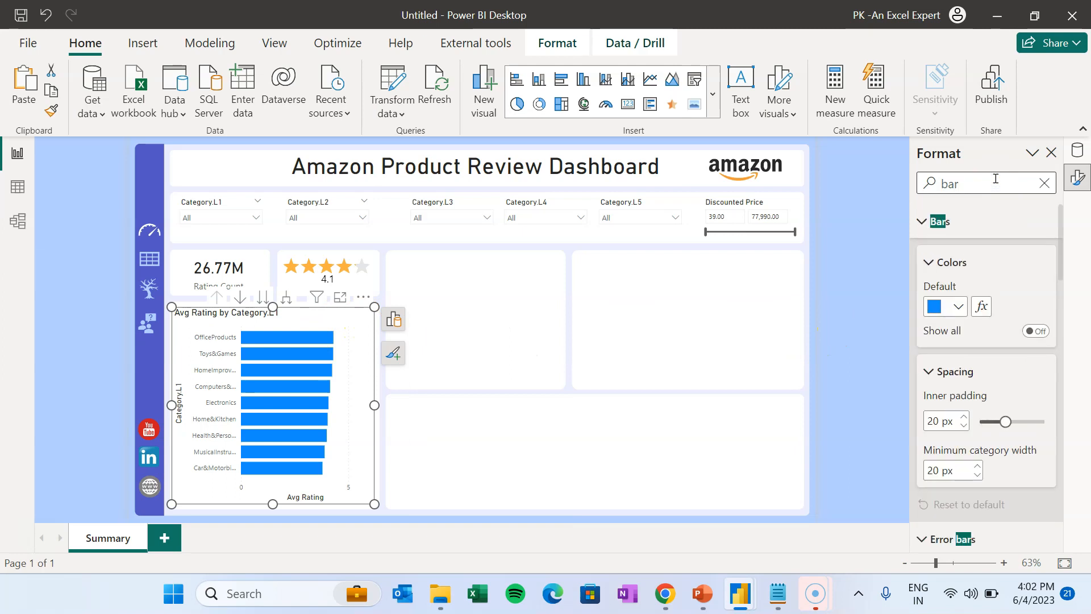
left_click(959, 306)
left_click(885, 282)
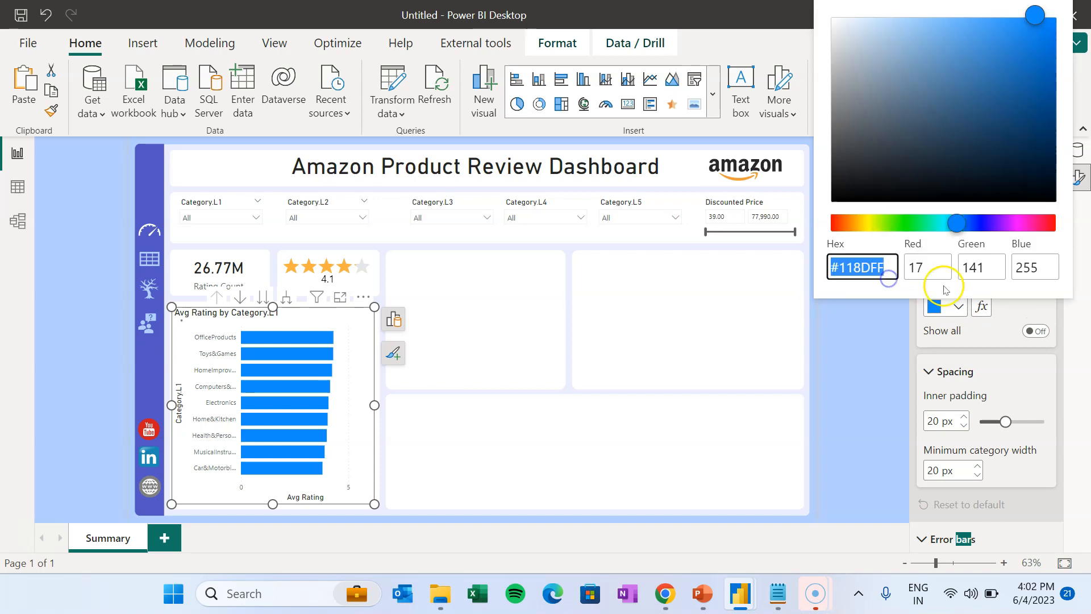
left_click(912, 222)
left_click(1040, 25)
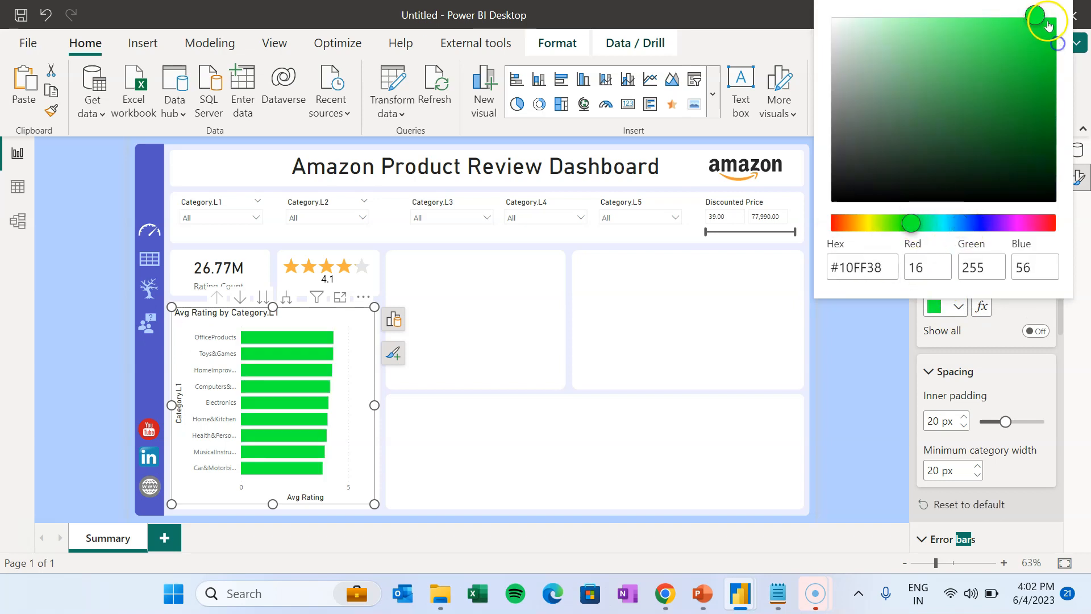
left_click_drag(1054, 81, 1016, 72)
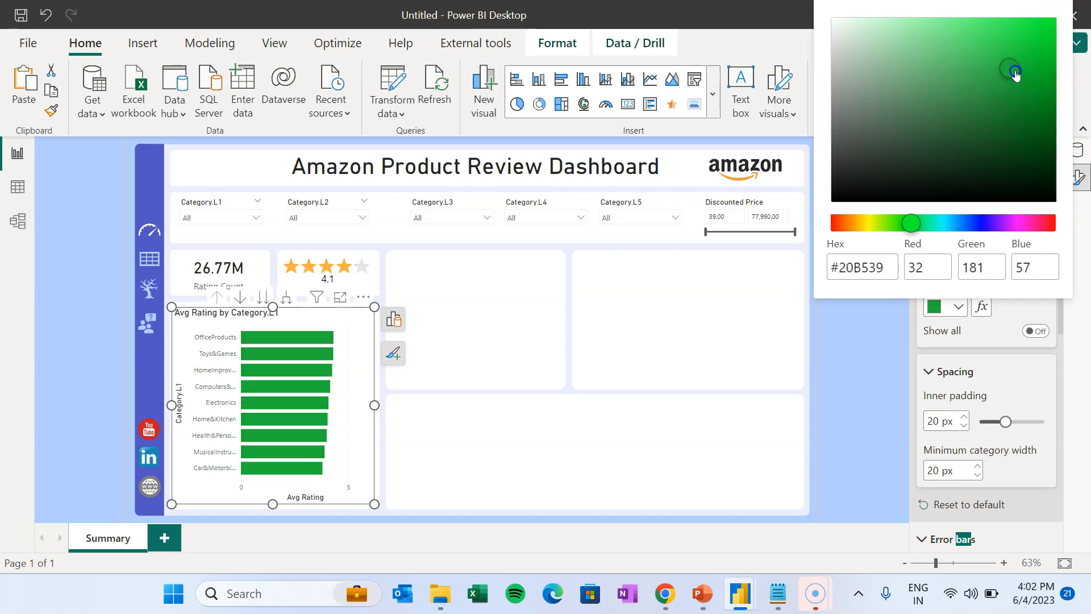
left_click(835, 337)
- Turn on data labels showing each bar's average rating, from 4.3 to 3.8
left_click(352, 312)
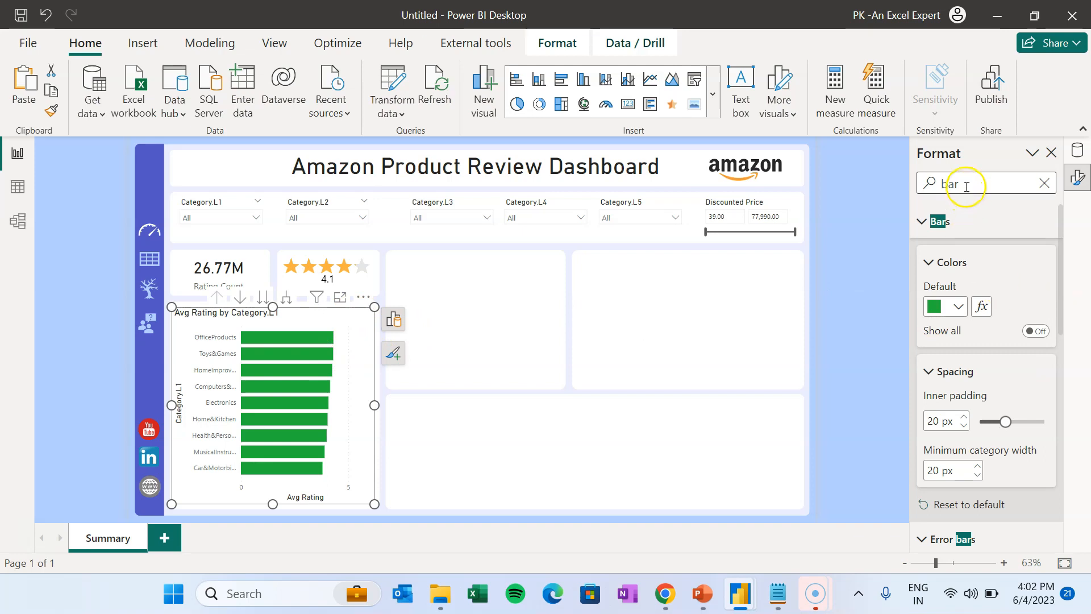
type("data")
left_click(1043, 221)
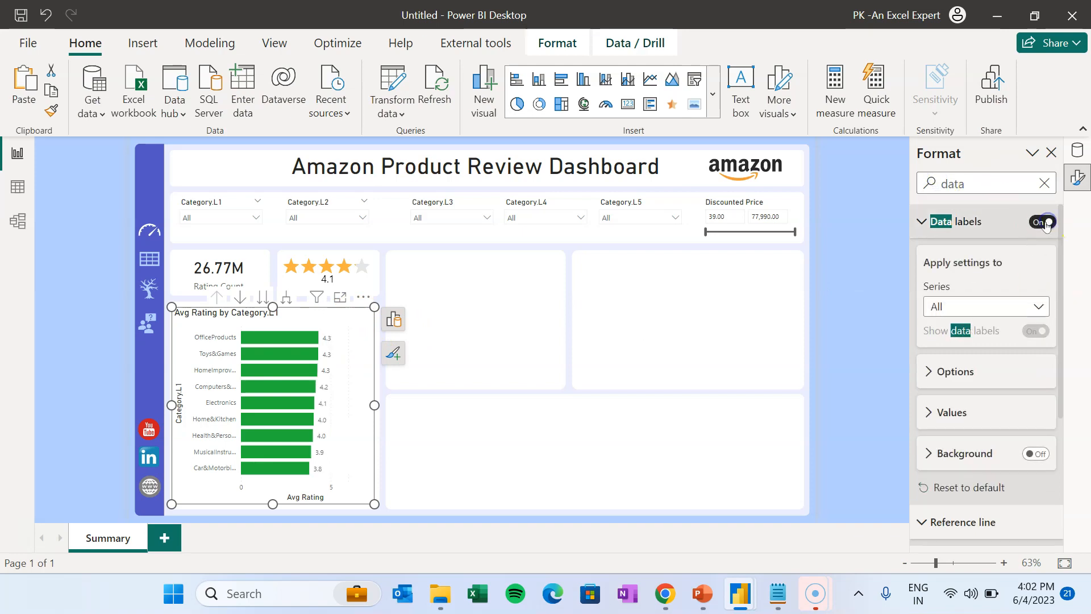
left_click(840, 311)
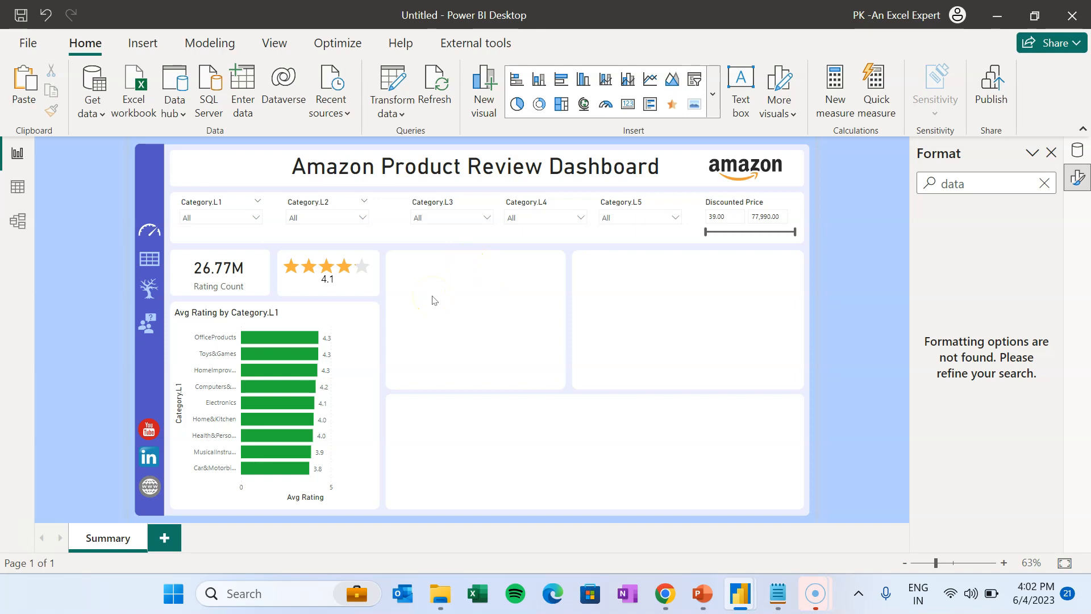
left_click(1054, 152)
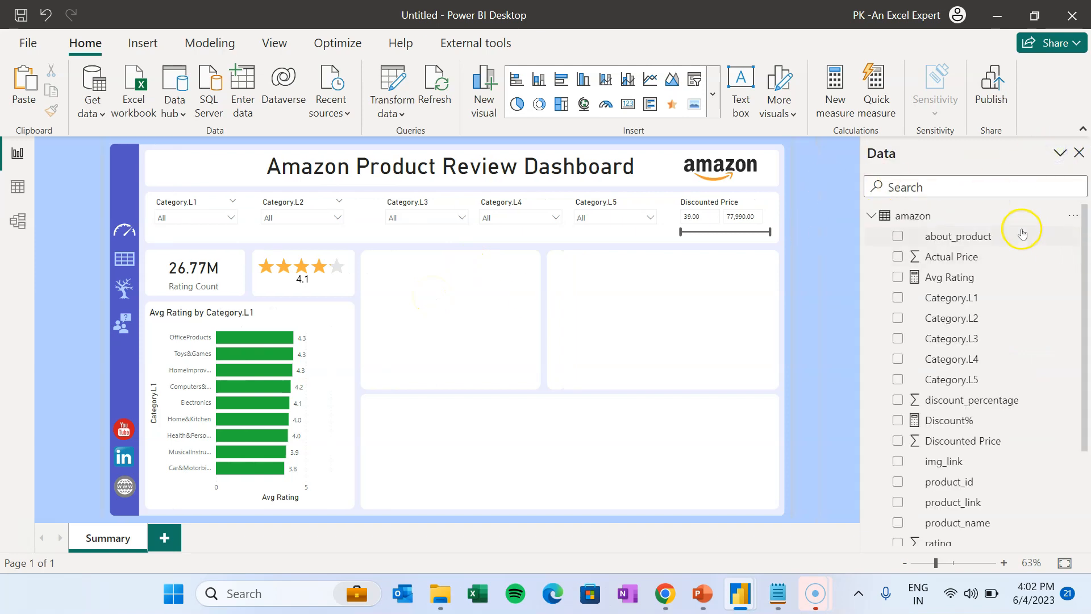
- Create the Rating Bucket calculated column and begin its formula with SWITCH(TRUE()
right_click(964, 318)
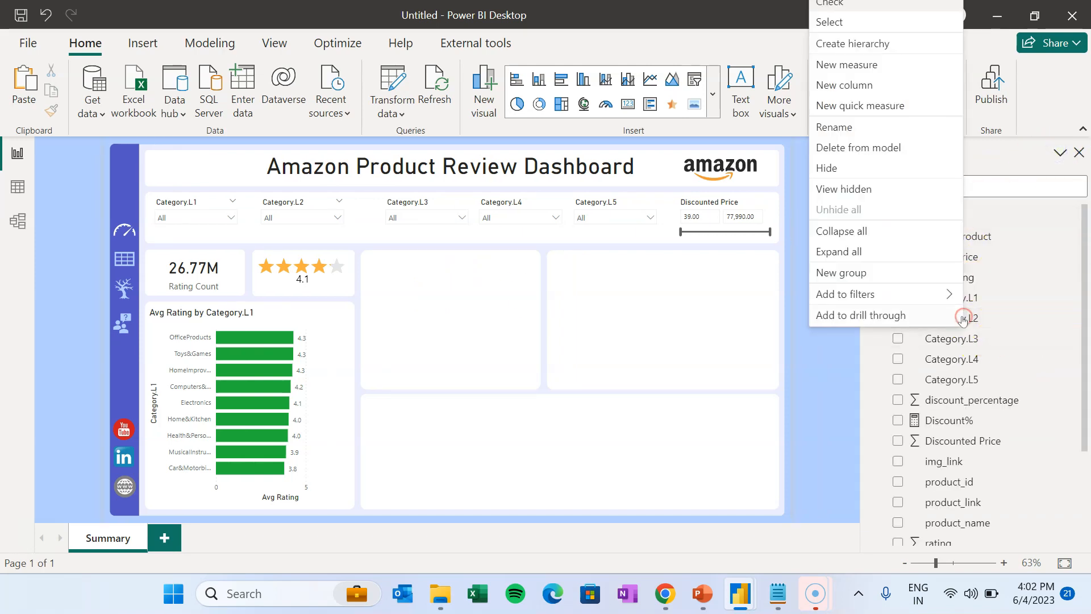
left_click(856, 85)
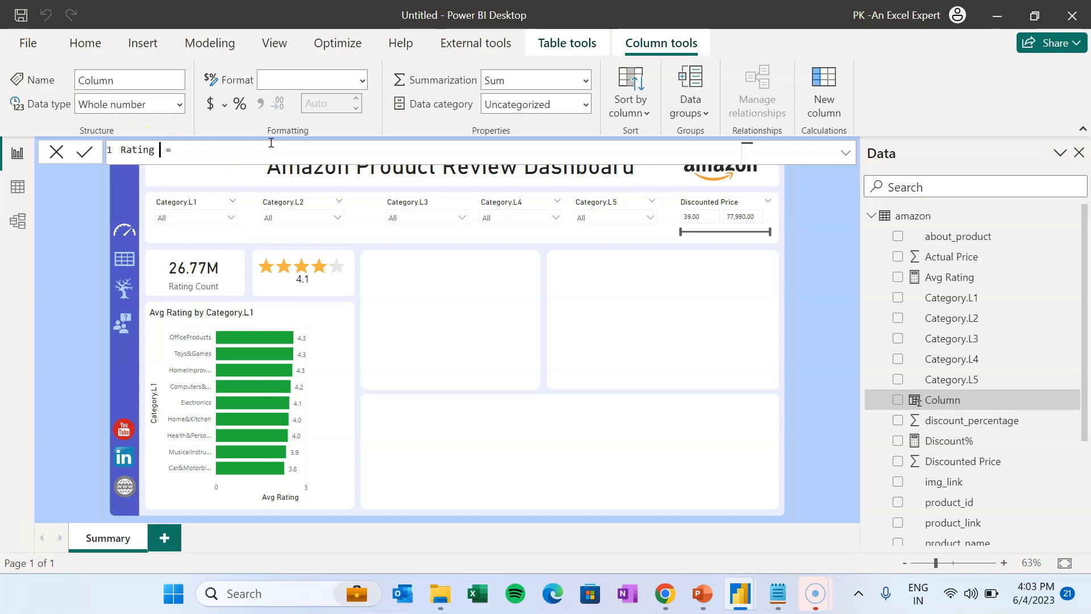
key("Right")
key("Right")
key("shift+Return")
key("shift+Return")
key("shift+Return")
key("shift+Return")
key("shift+Return")
key("shift+Return")
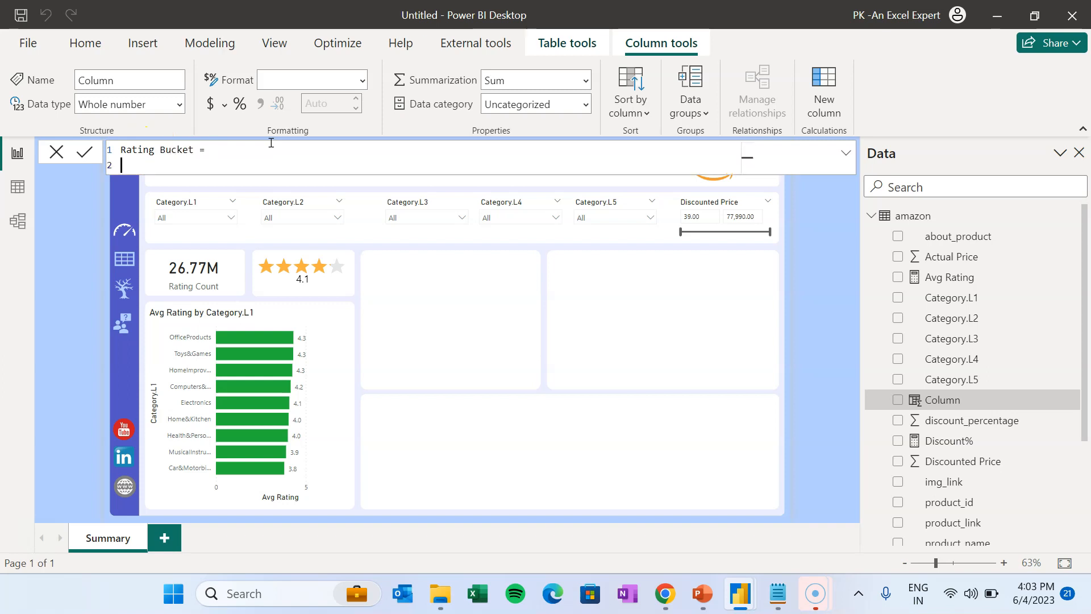
key("Up")
key("Up")
key("Up")
key("Up")
key("Up")
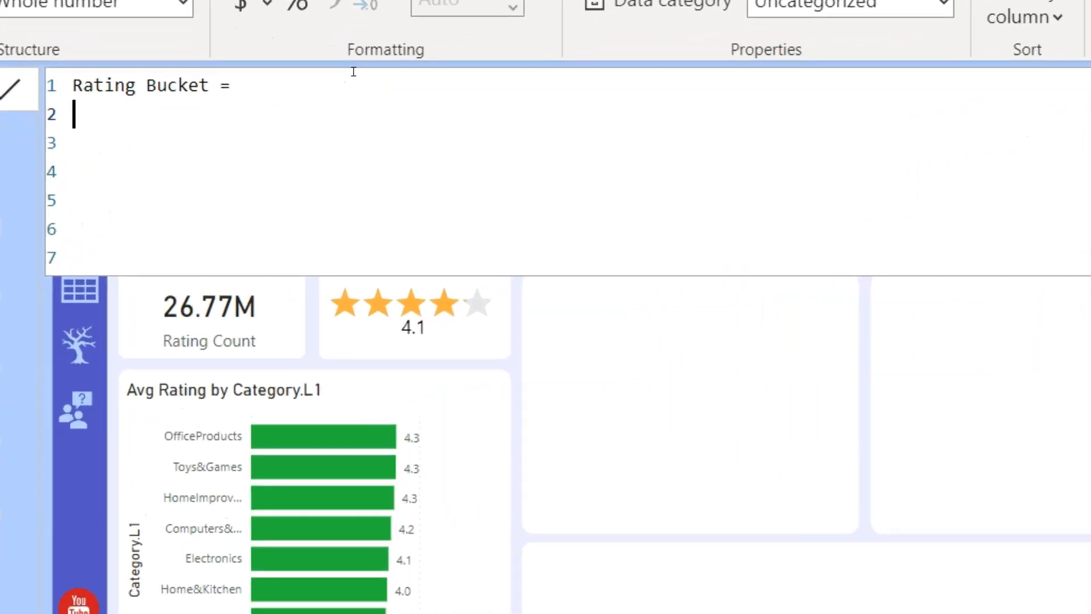
type("Swi")
key("Tab")
type("tru")
key("Tab")
type(")")
key("shift+Return")
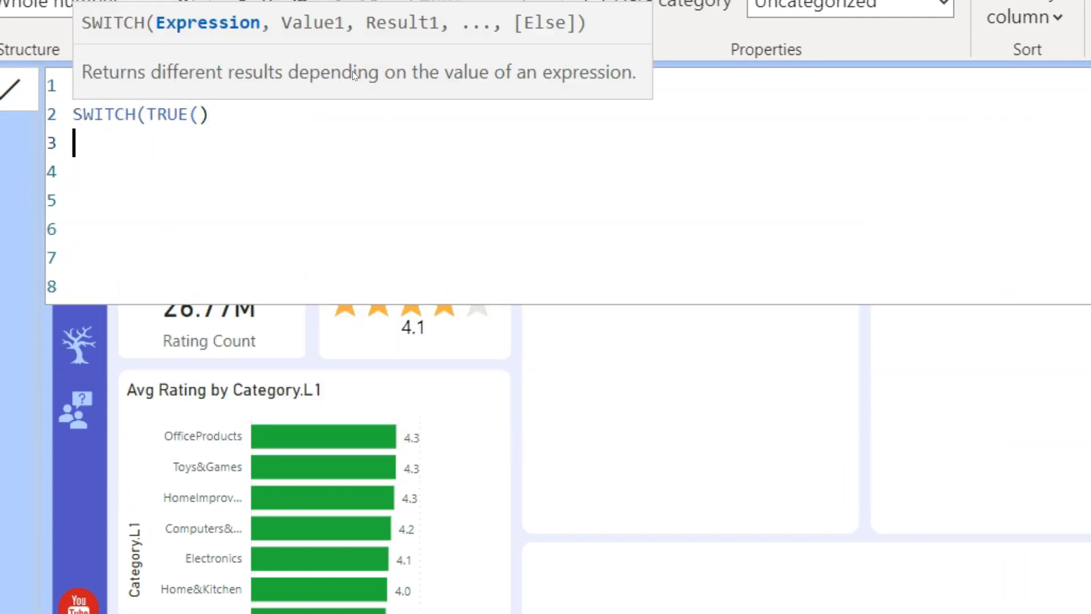
- Add the condition amazon[rating]>=1 && amazon[rating]<2 labelled "1 to 2" and select it for copying
type(",")
type(" rat")
key("Up")
key("Up")
key("Up")
key("Up")
key("Tab")
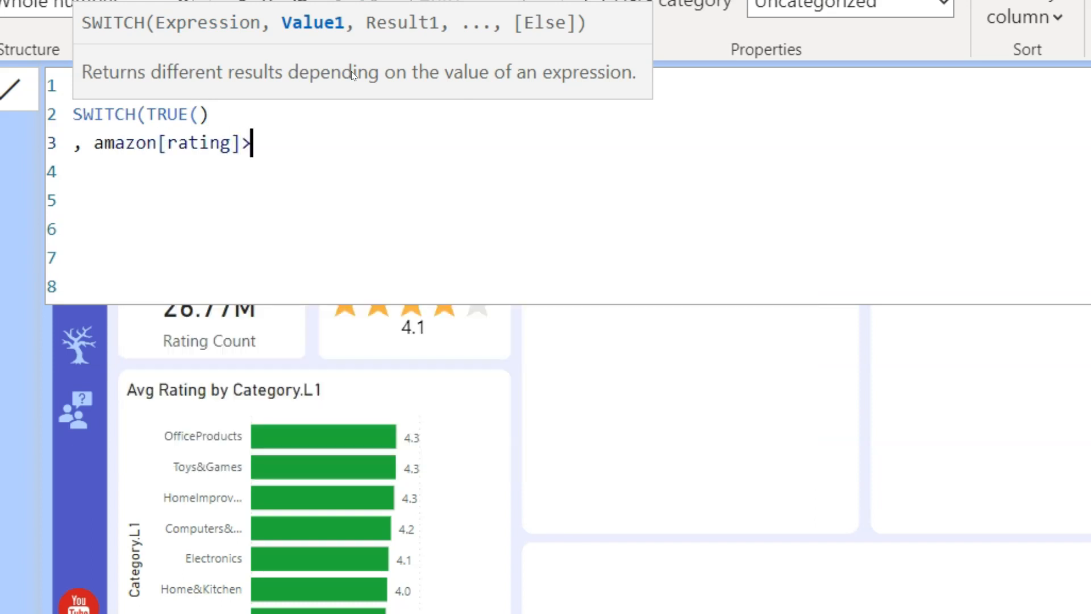
type(">=1,")
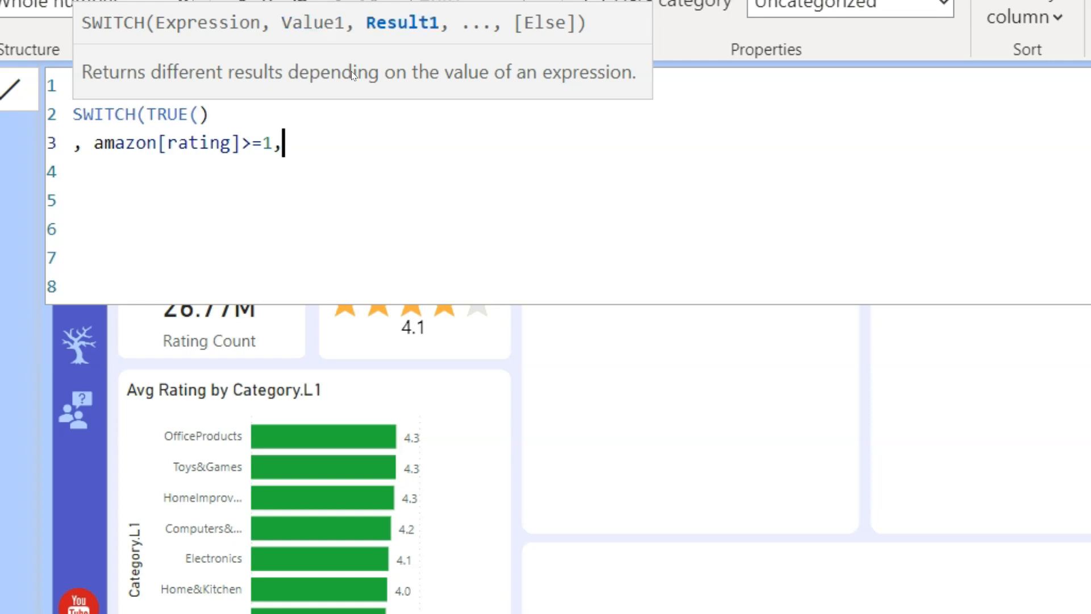
key("BackSpace")
type("&& amazon[ratin")
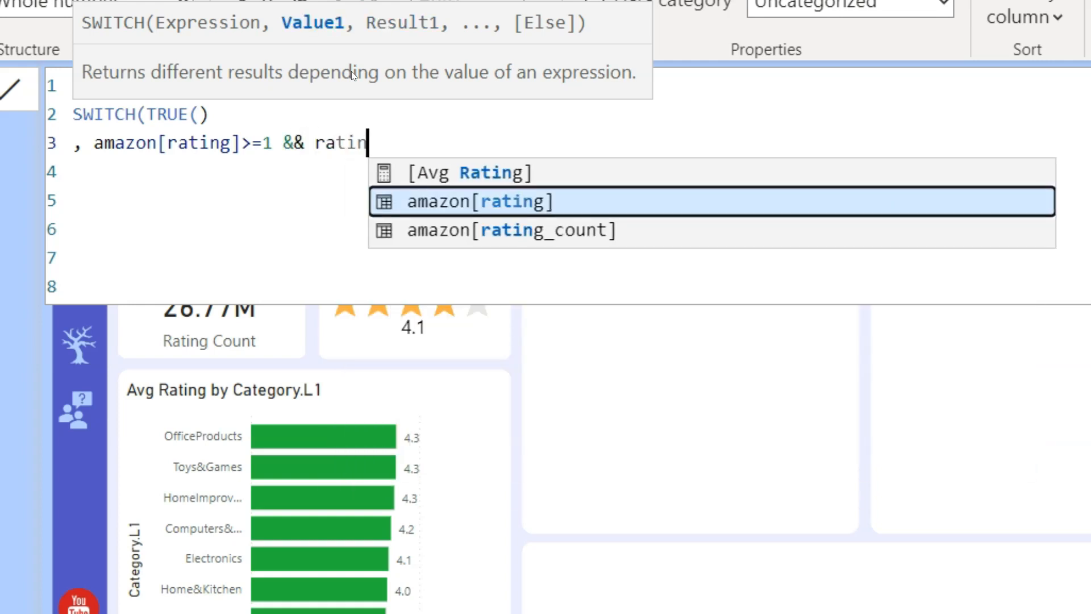
key("Tab")
type("<2")
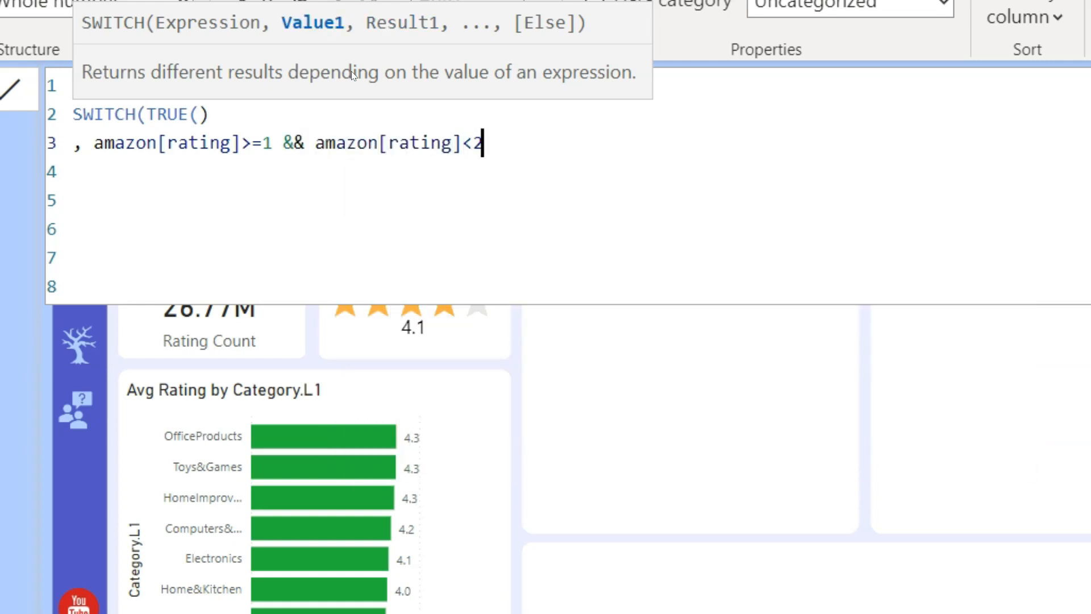
type(",\"1 t")
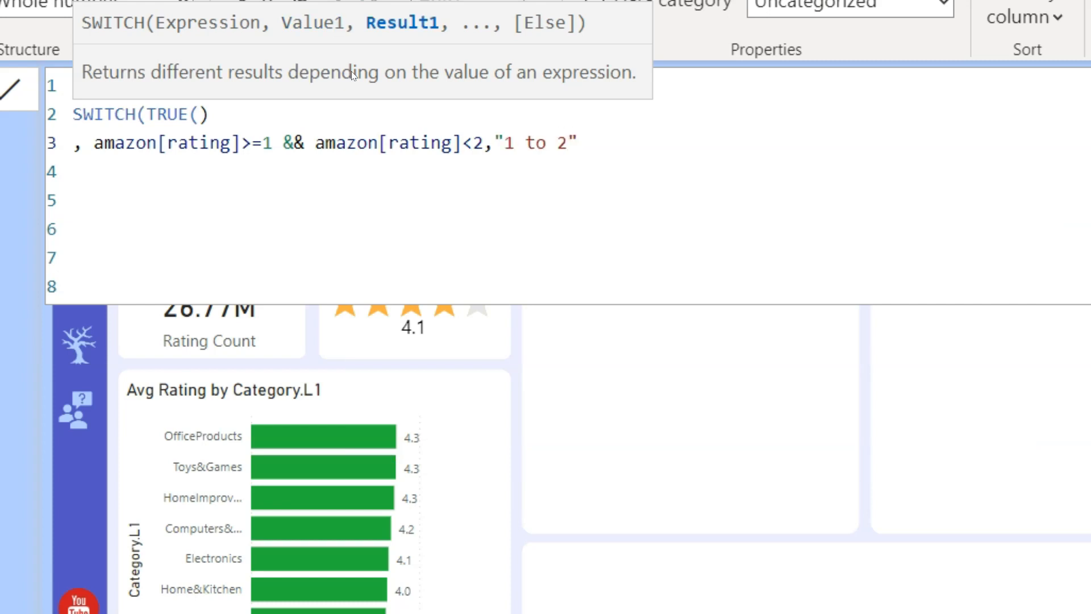
type("o 2")
key("Return")
mouse_move(672, 148)
left_mouse_down()
mouse_move(147, 199)
mouse_move(55, 144)
left_mouse_up()
- Duplicate the first SWITCH condition line into several copies, leaving an empty line for the closing bracket
key("ctrl+c")
left_click(222, 177)
key("ctrl+v")
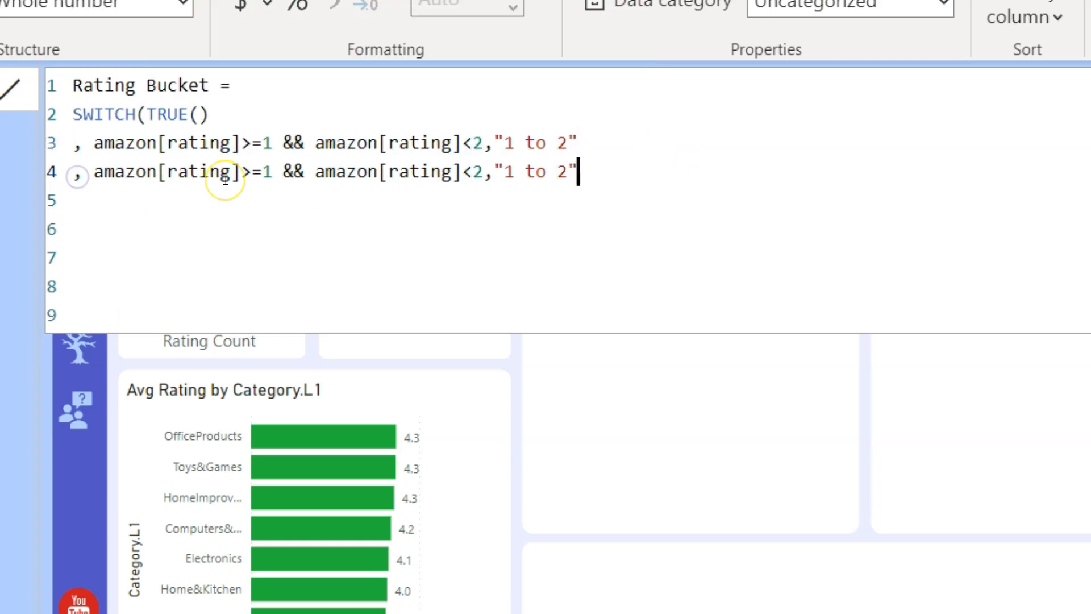
key("Return")
key("ctrl+v")
key("Return")
key("ctrl+v")
key("Return")
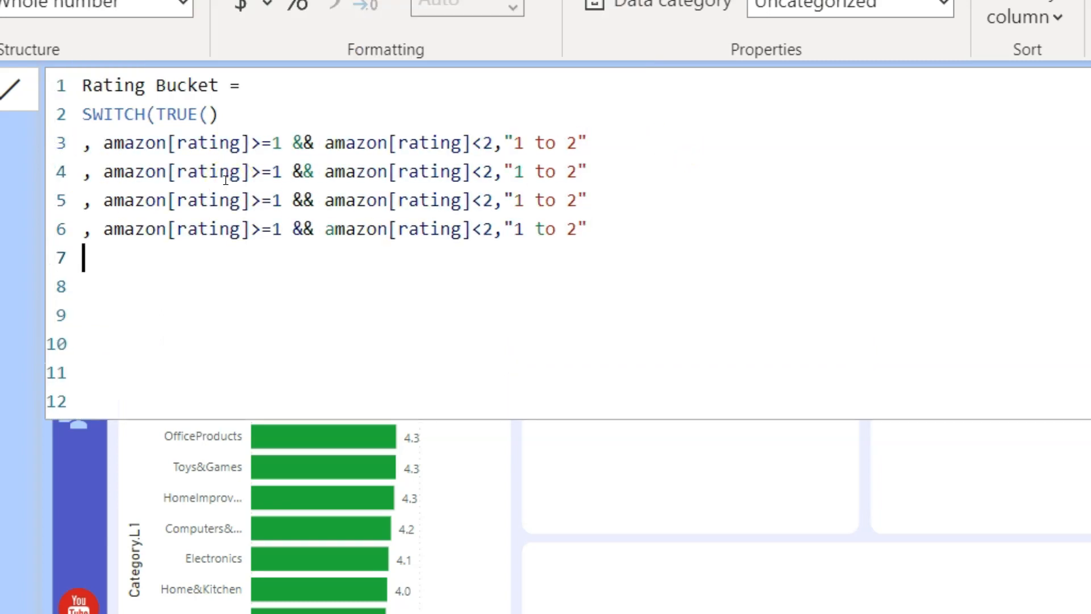
key("ctrl+v")
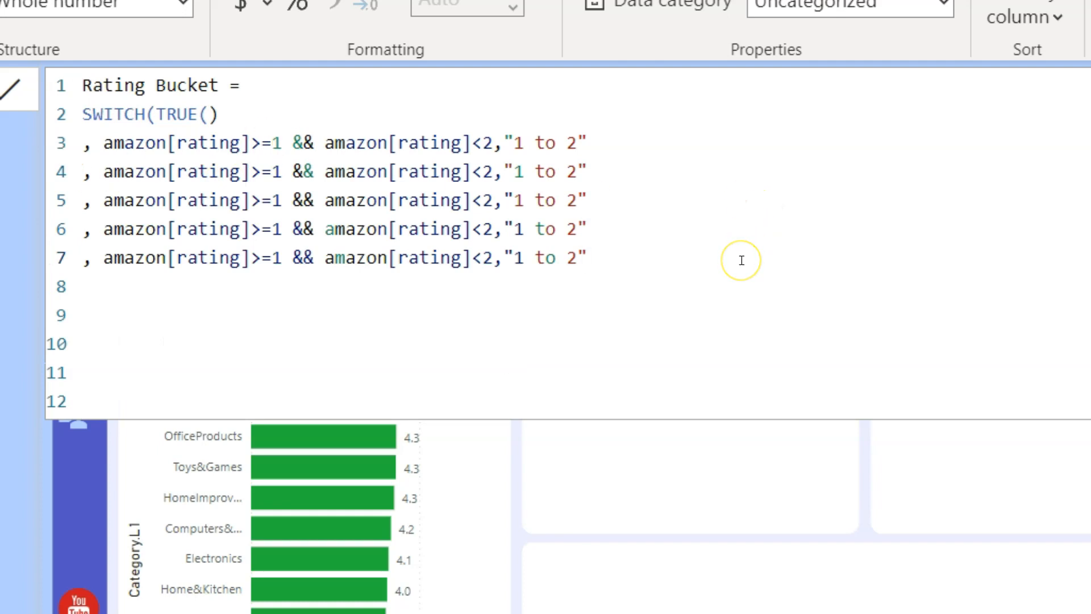
key("Return")
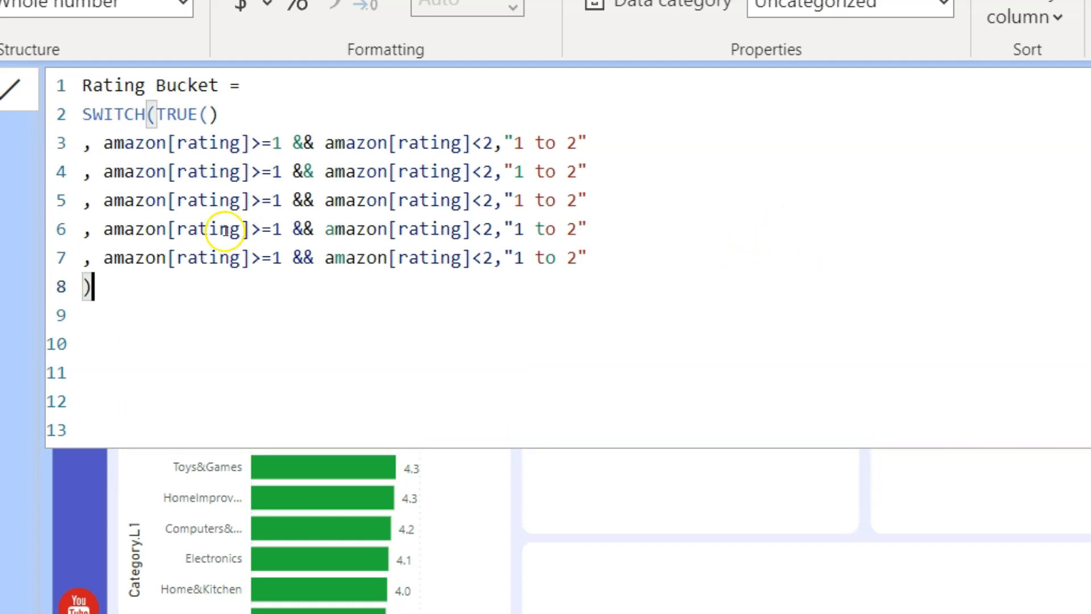
- Change the copied lower bounds to 2, 3, 4 and 5, then delete the unneeded fifth condition
left_click(278, 144)
key("shift+Left")
type("2")
key("Down")
key("shift+Left")
type("3")
key("Down")
key("shift+Left")
type("4")
key("Down")
key("shift+Left")
type("5")
left_click(43, 256)
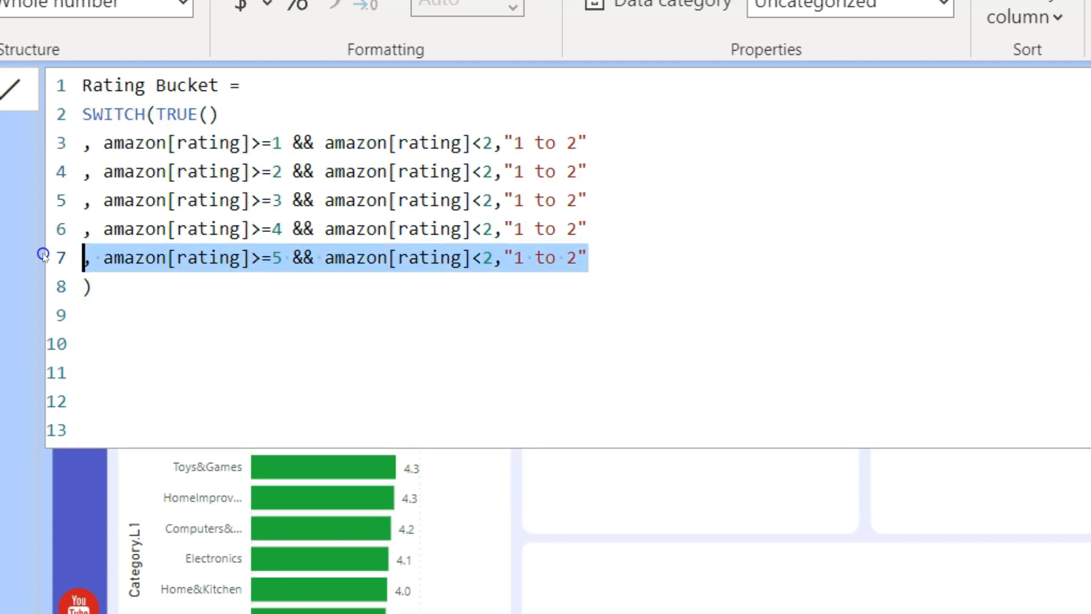
key("BackSpace")
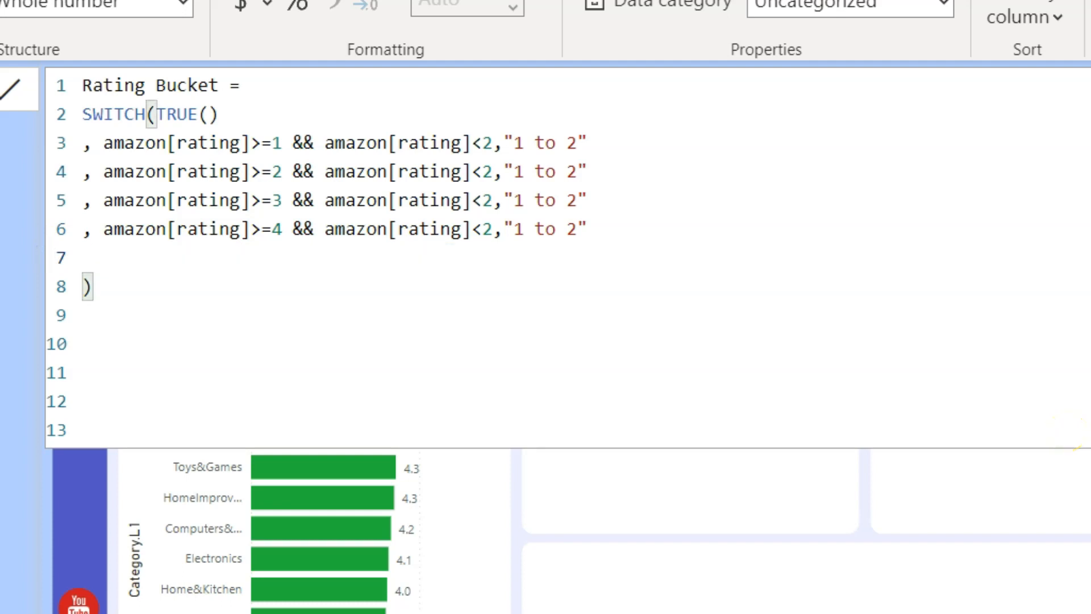
left_click(604, 226)
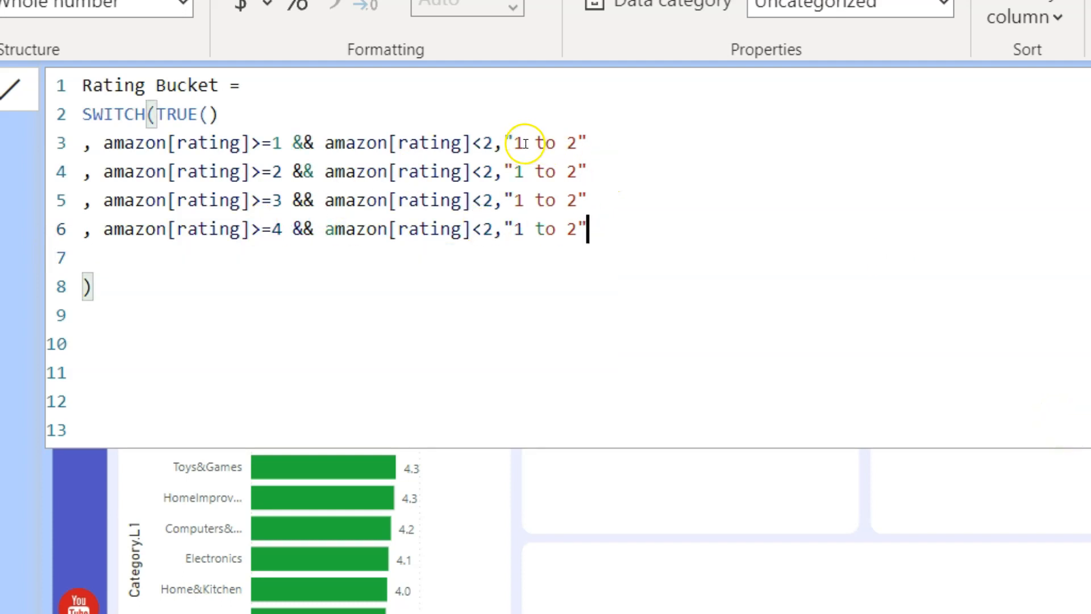
- Set the upper bounds to 3, 4 and 5, making the last one inclusive (<= 5)
left_click(491, 139)
key("shift+Left")
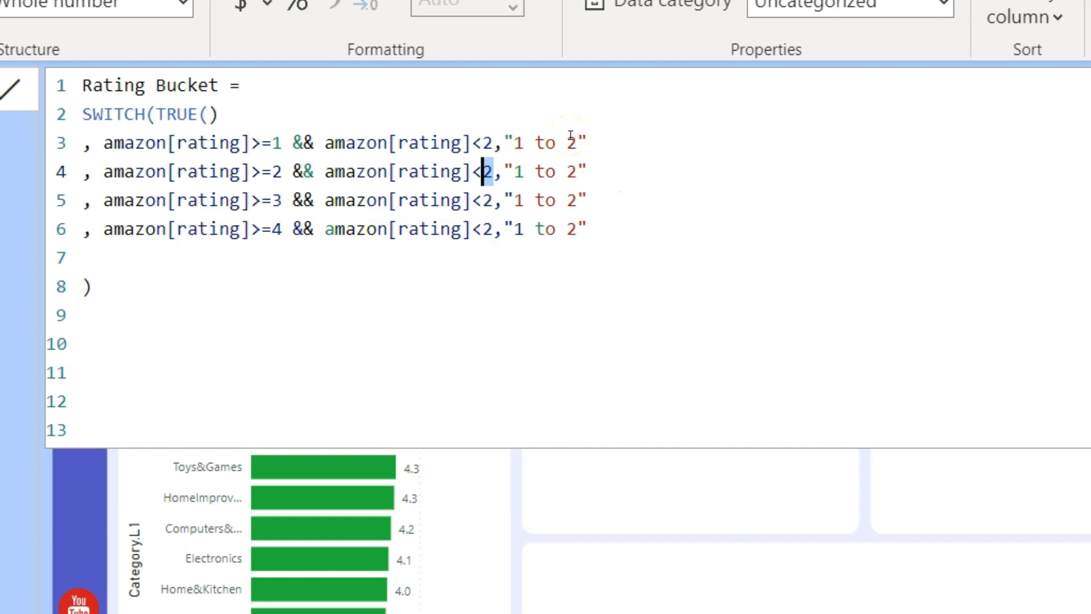
type("3")
key("Down")
key("shift+Left")
type("4")
key("Down")
key("shift+Left")
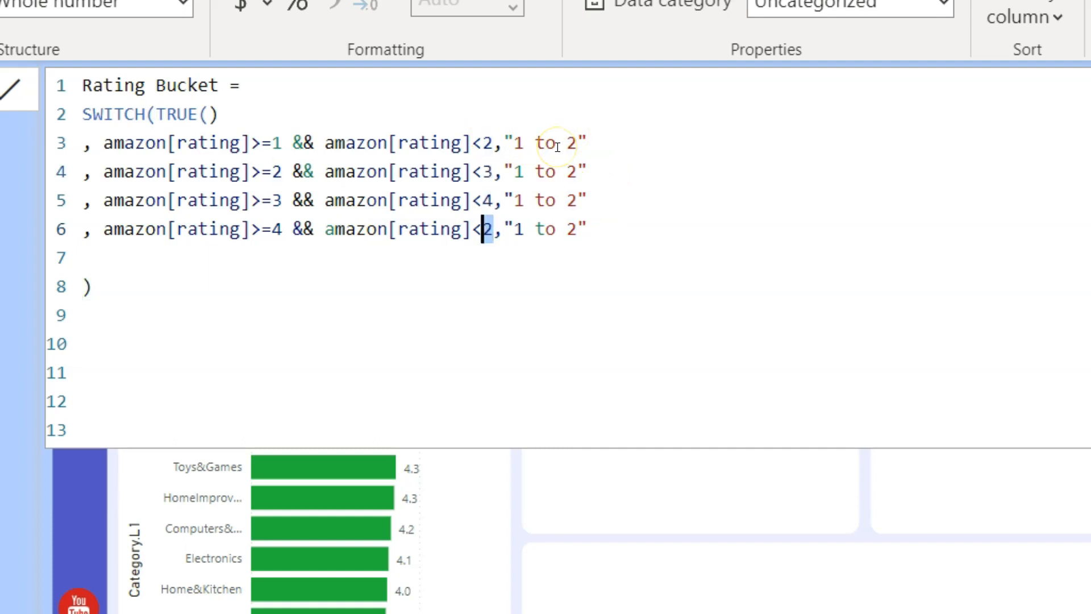
type("5")
key("Left")
type("=")
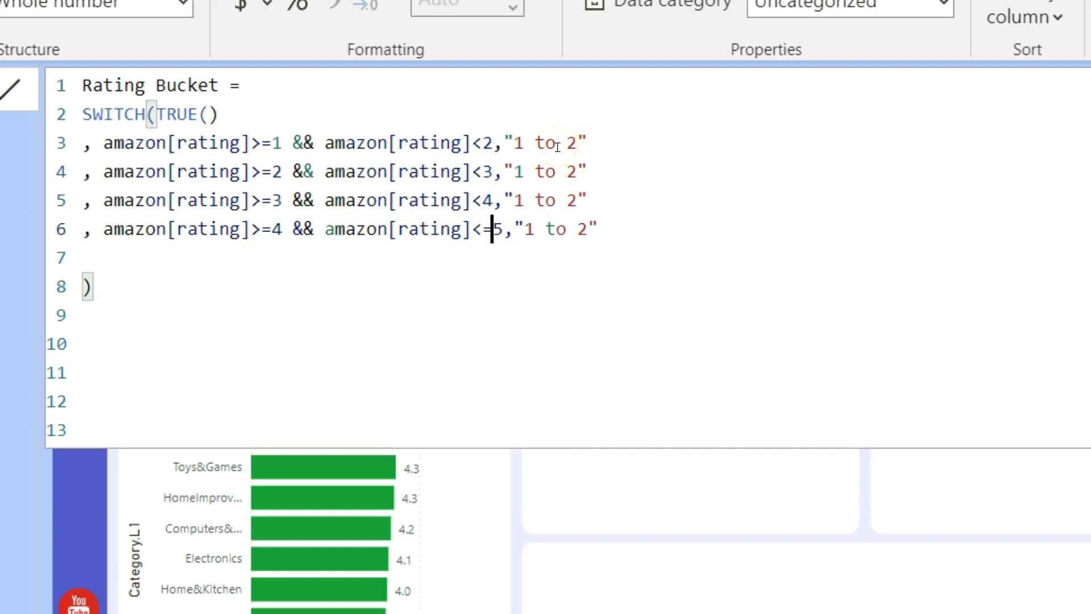
- Relabel the buckets '2 to 3', '3 to 4', '4 to 5' and commit the Rating Bucket column
double_click(571, 143)
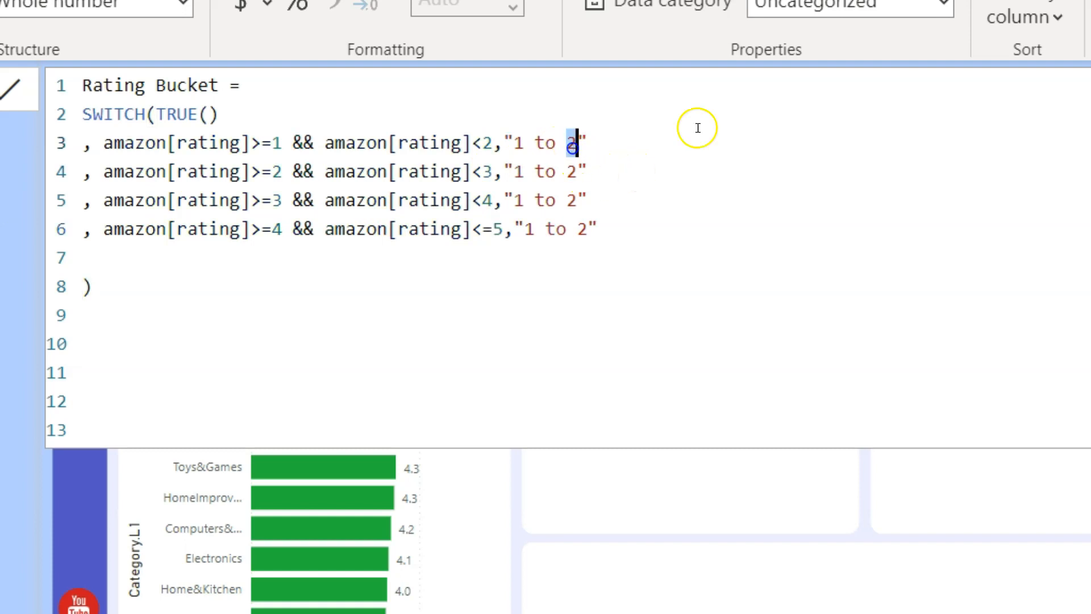
key("Down")
key("Left")
key("Left")
key("Left")
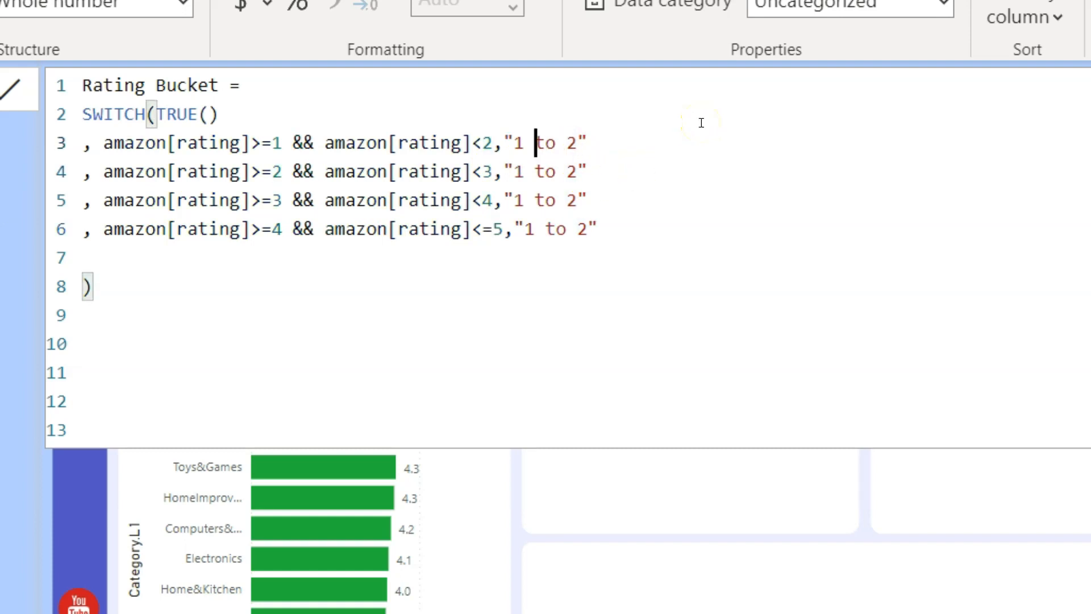
type("2")
key("Down")
key("shift+Left")
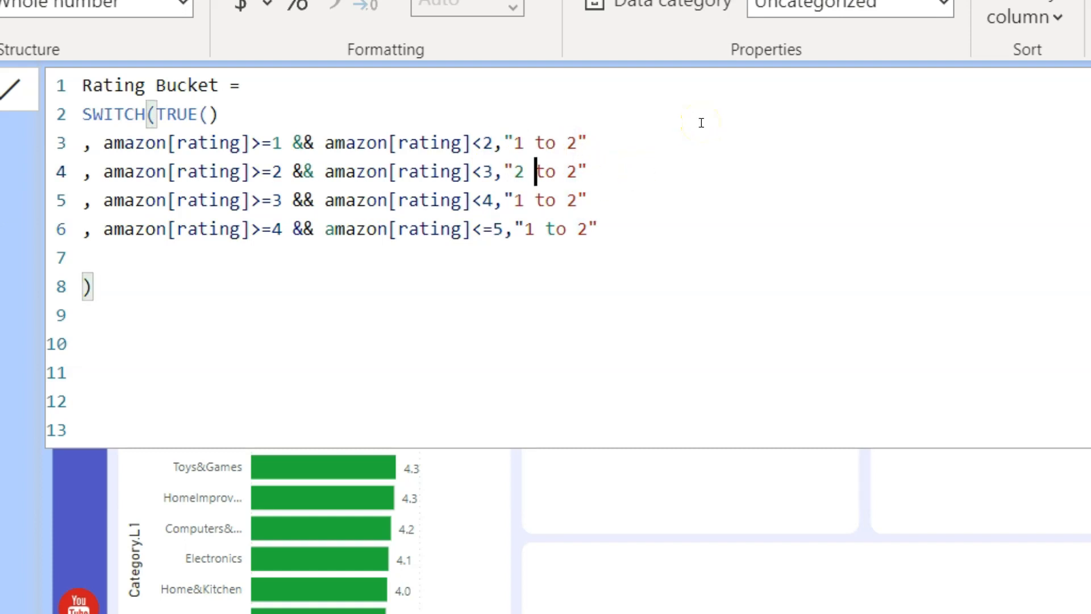
type("3")
key("Down")
key("shift+Right")
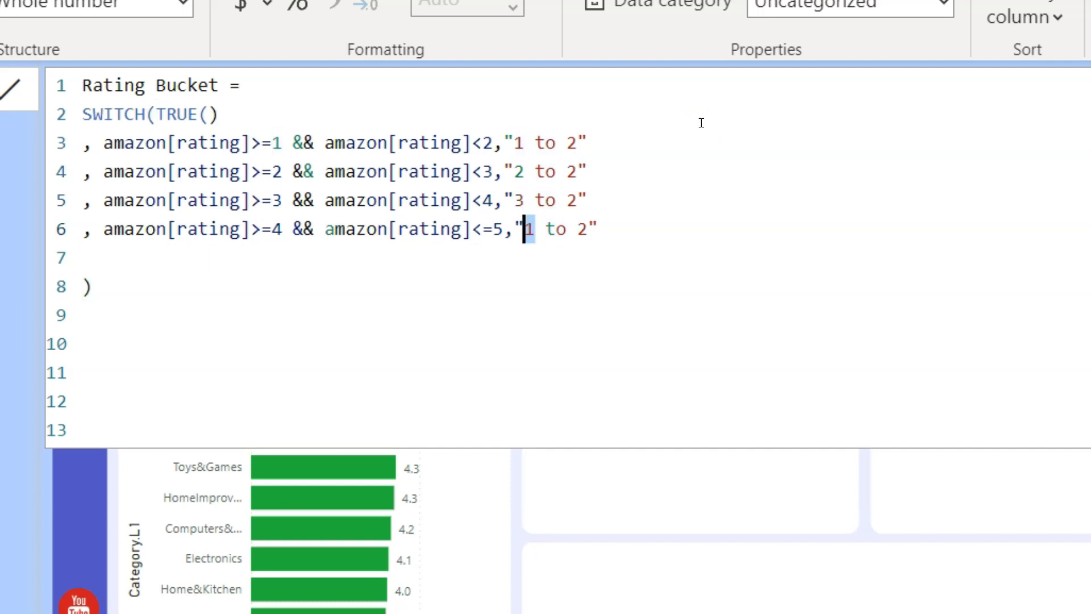
double_click(571, 170)
type("3")
key("Down")
key("shift+Left")
type("4")
key("Down")
key("shift+Left")
type("5")
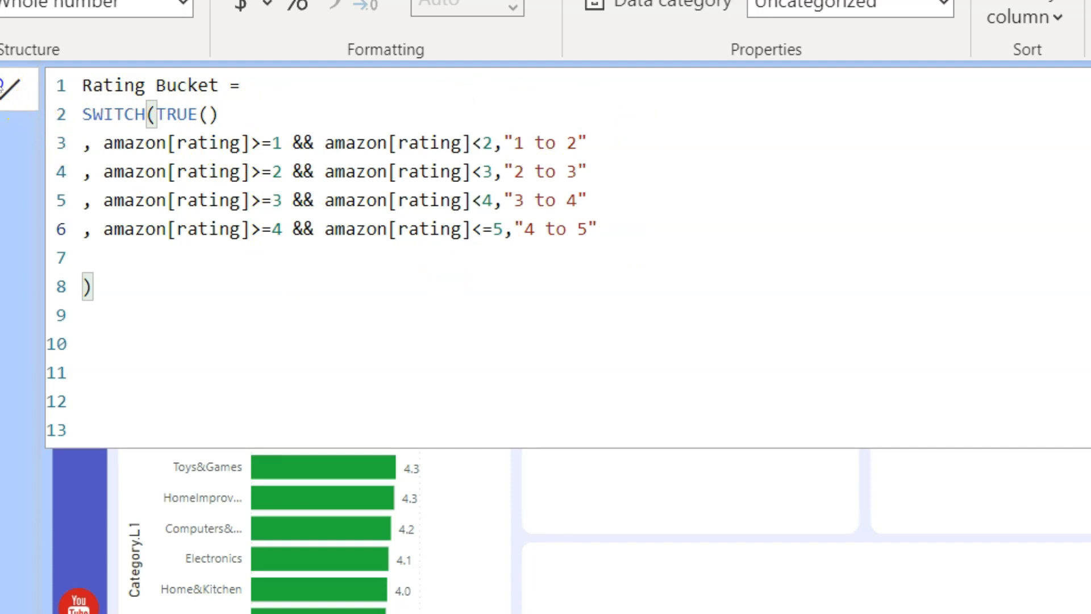
key("Return")
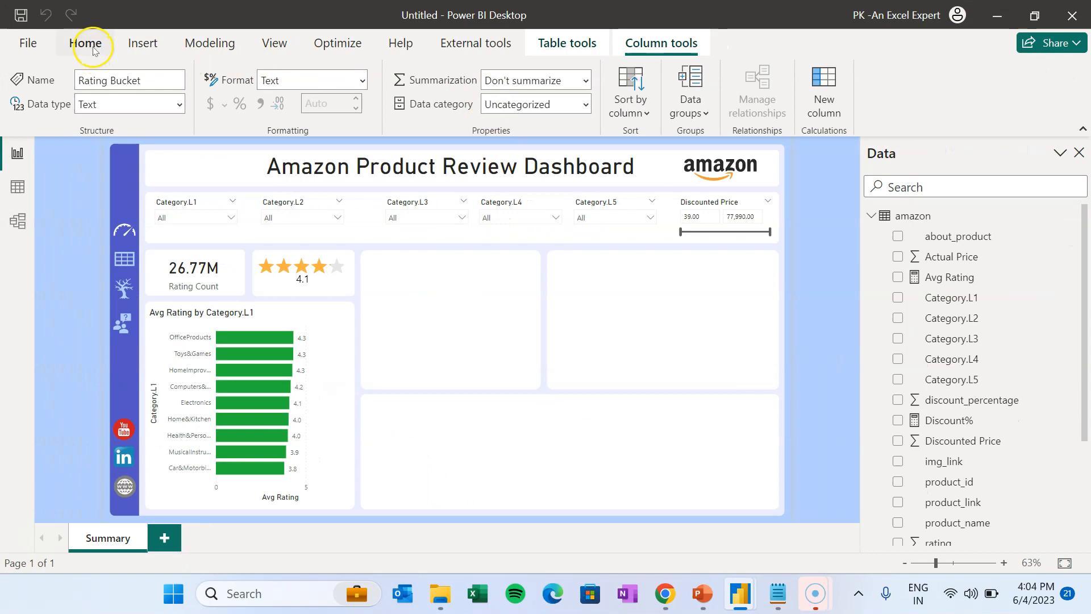
- Insert a donut chart in the middle panel with Rating Bucket as legend and rating_count as values
left_click(76, 23)
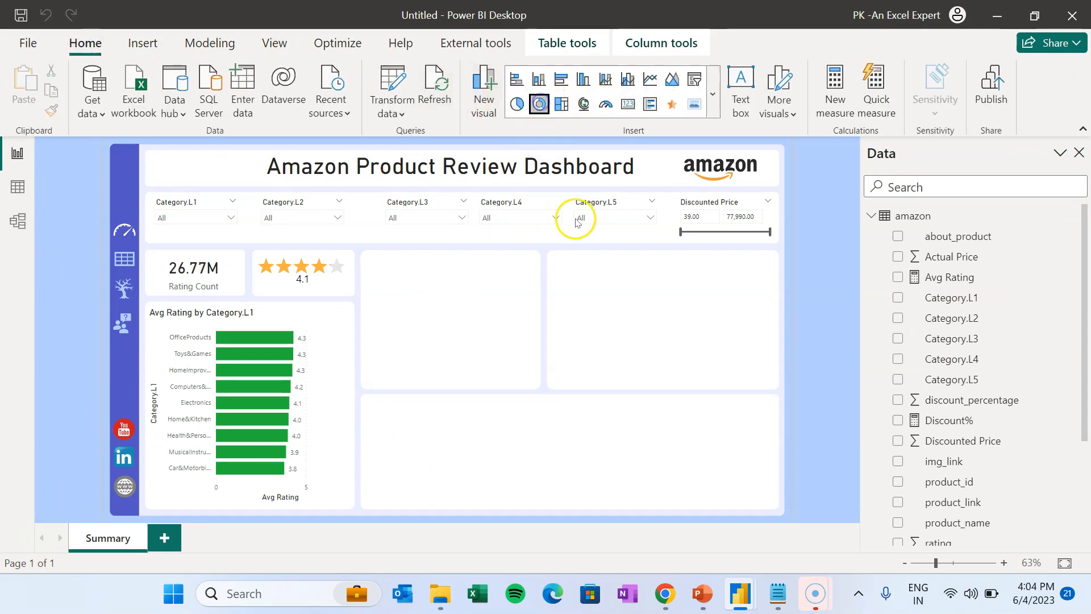
left_click_drag(419, 287, 415, 263)
left_click_drag(458, 421, 537, 385)
left_click(638, 395)
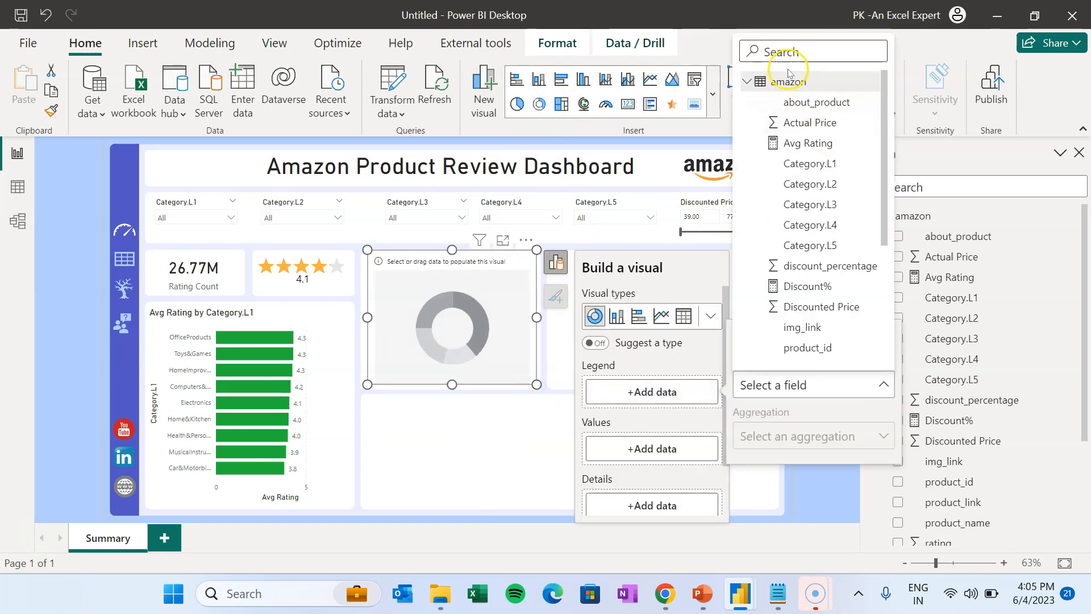
type("bu")
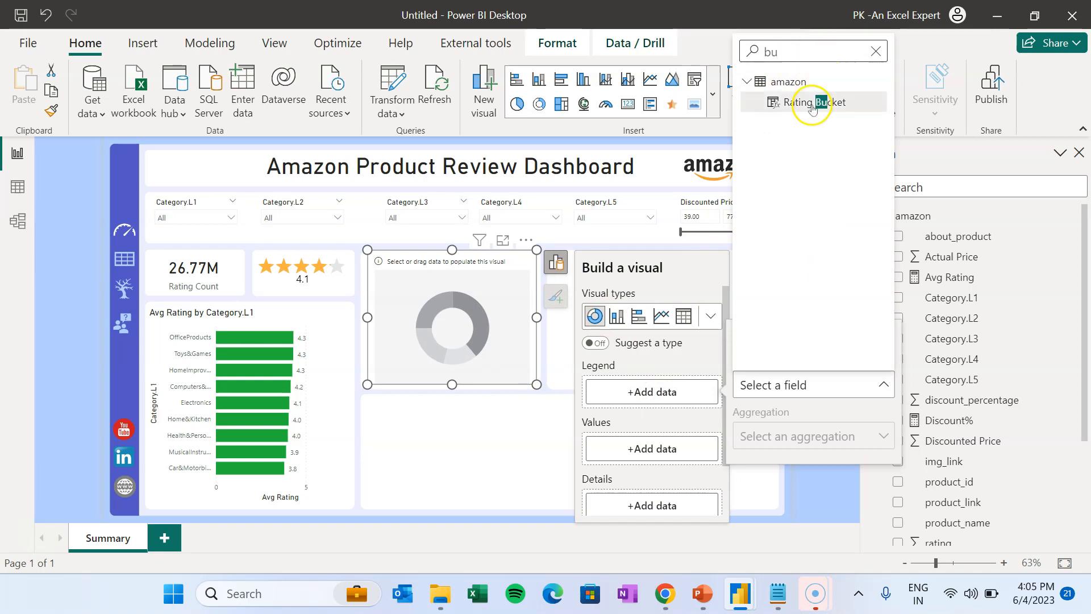
left_click(812, 103)
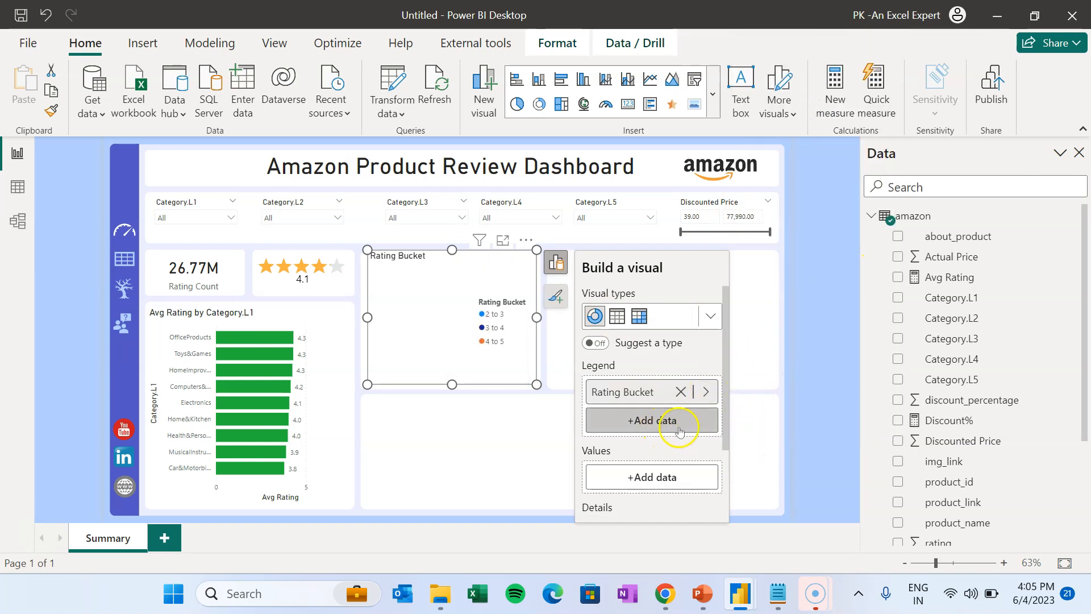
left_click(661, 476)
left_click(796, 134)
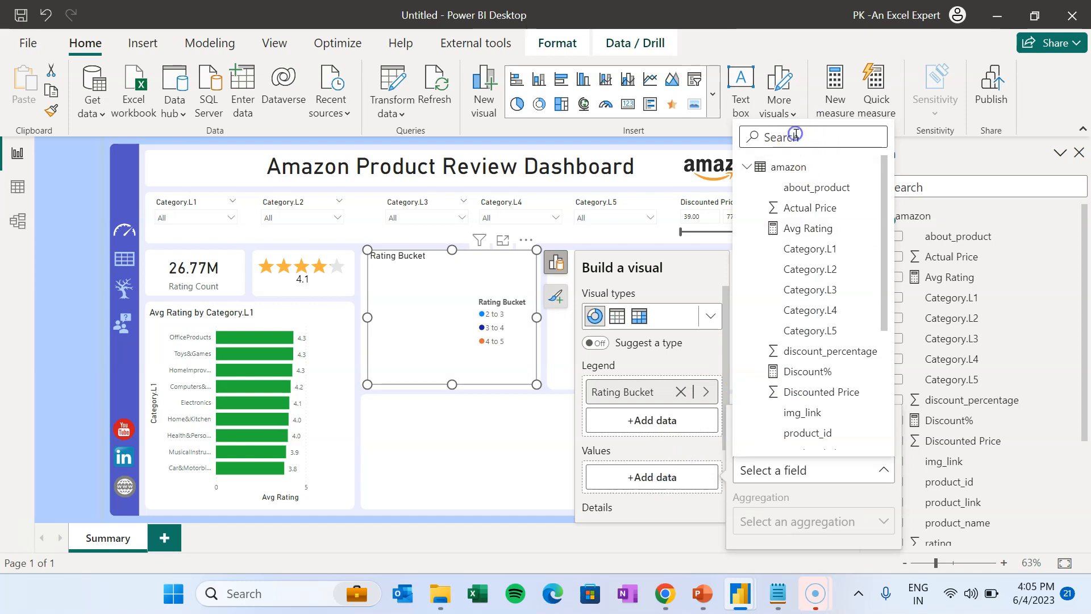
type("ra")
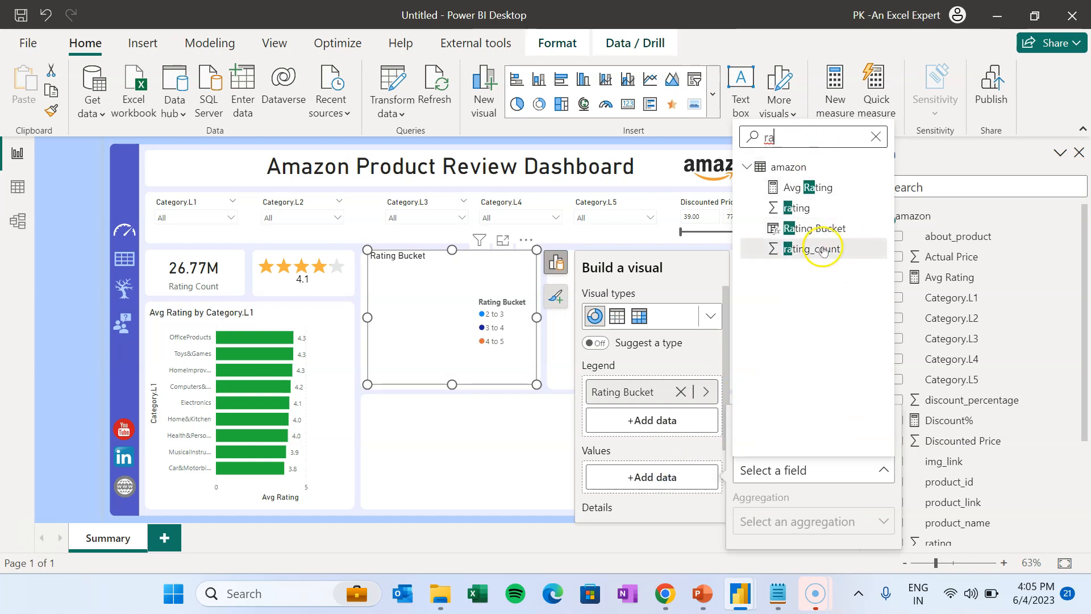
left_click(824, 250)
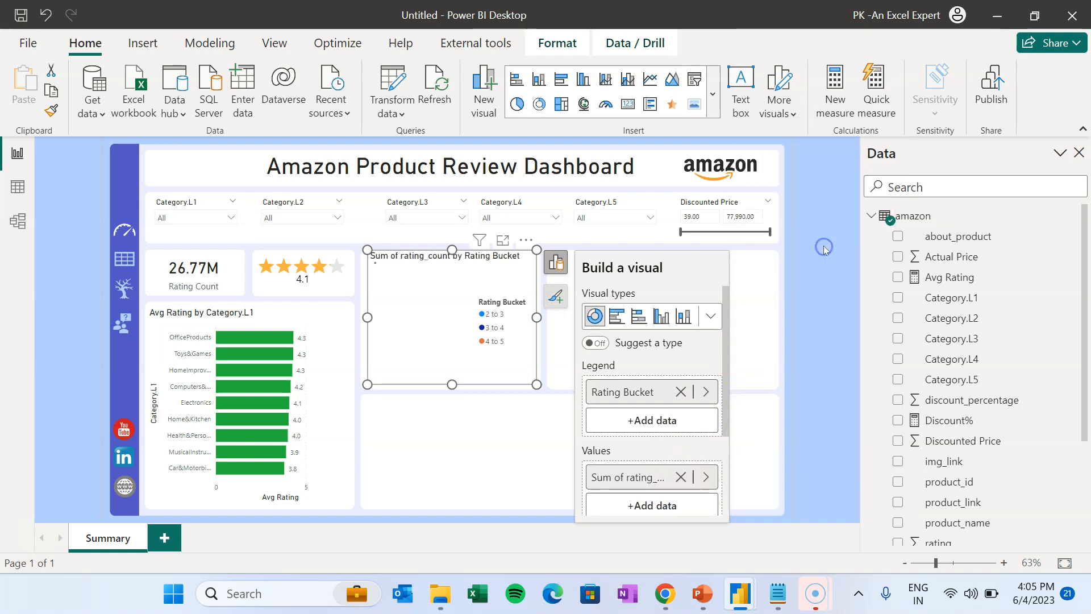
left_click(791, 332)
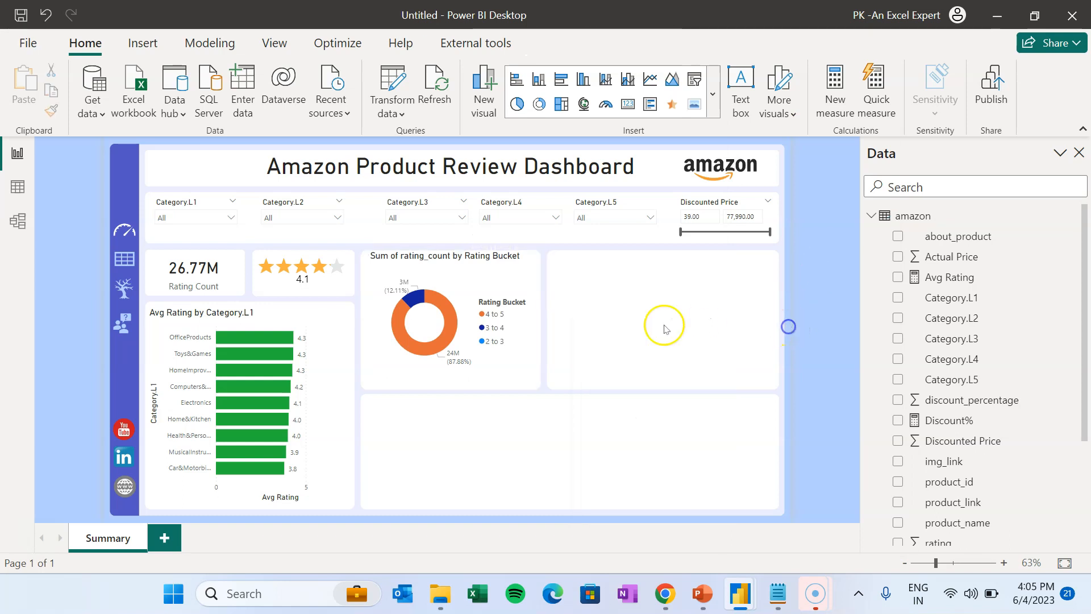
left_click(469, 316)
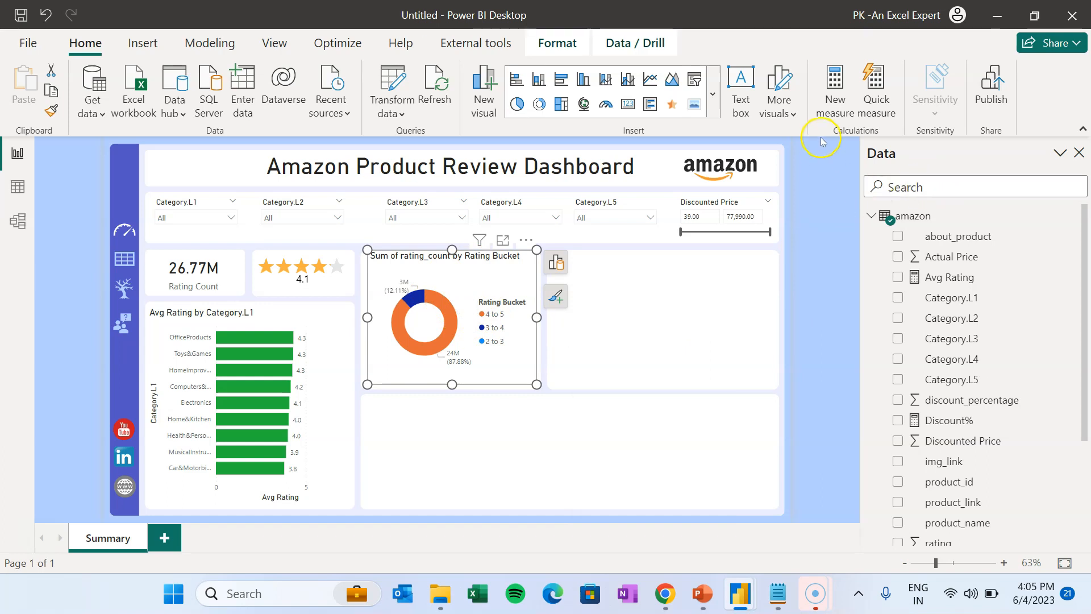
- Colour the donut's slices: 4 to 5 green, 3 to 4 pale yellow, 2 to 3 orange
left_click(558, 293)
left_click(632, 394)
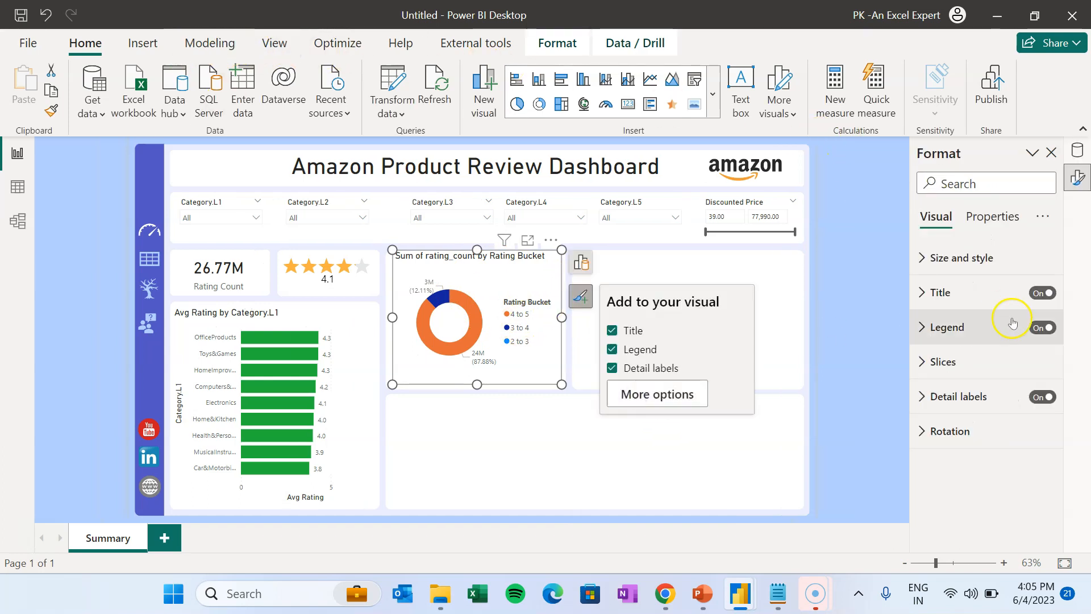
left_click(1001, 184)
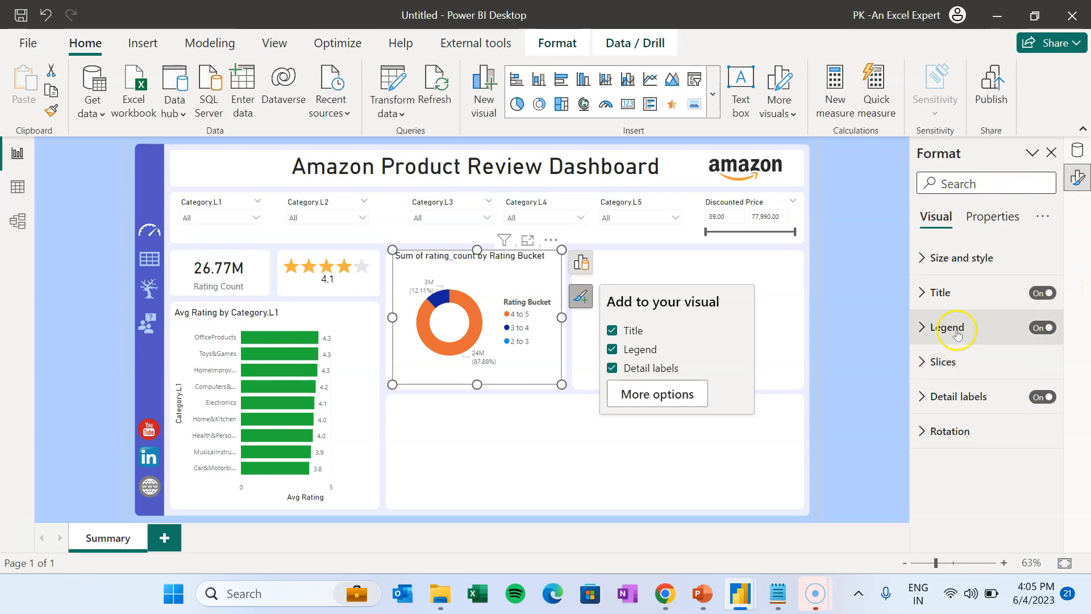
left_click(932, 359)
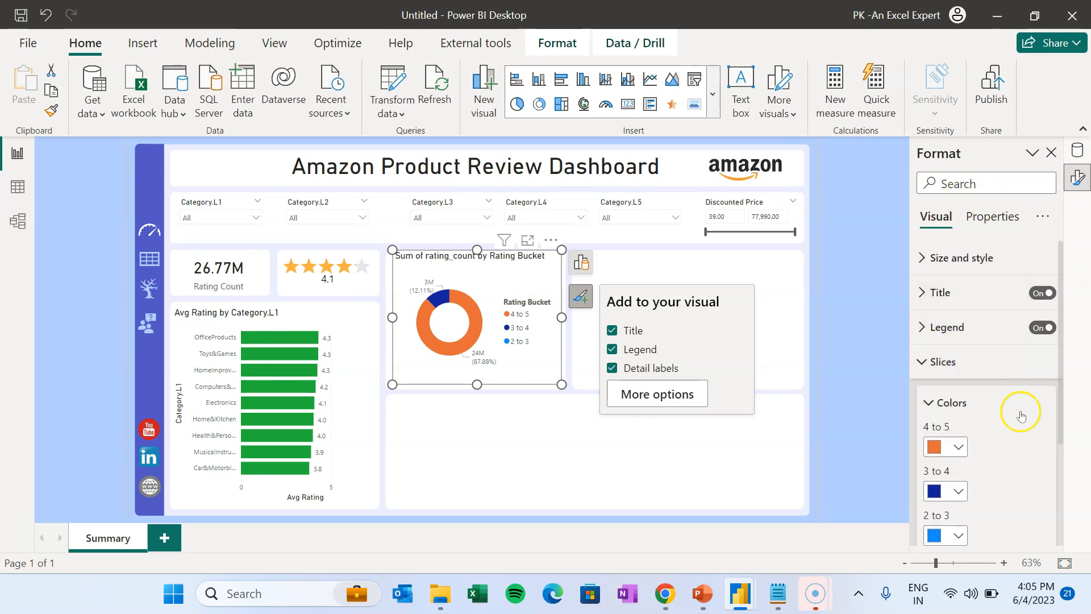
scroll(1021, 415, "down", 1)
scroll(1021, 415, "down", 1)
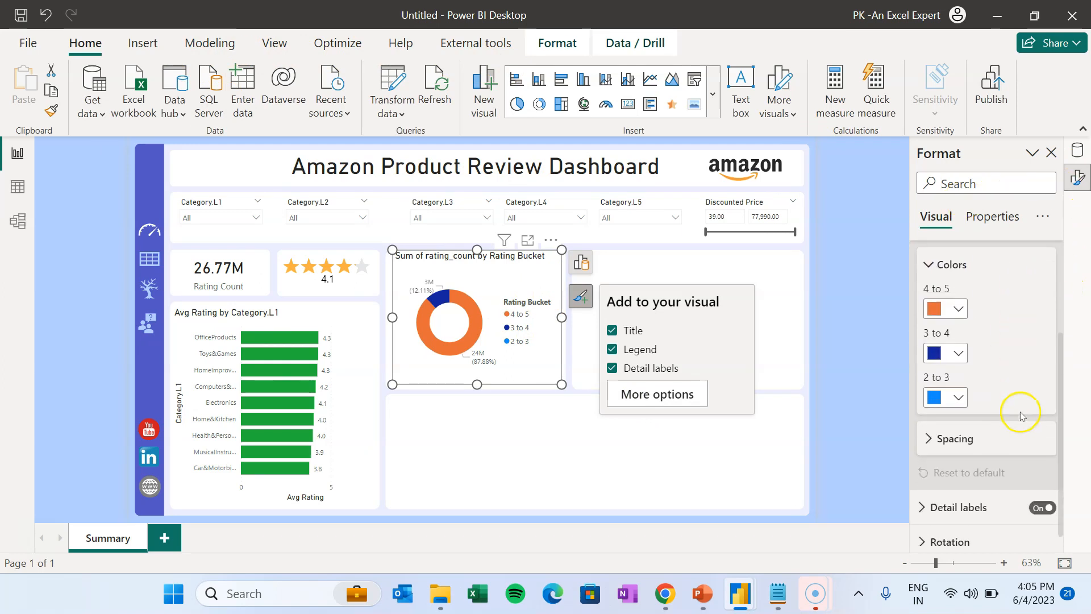
left_click(964, 306)
left_click(836, 243)
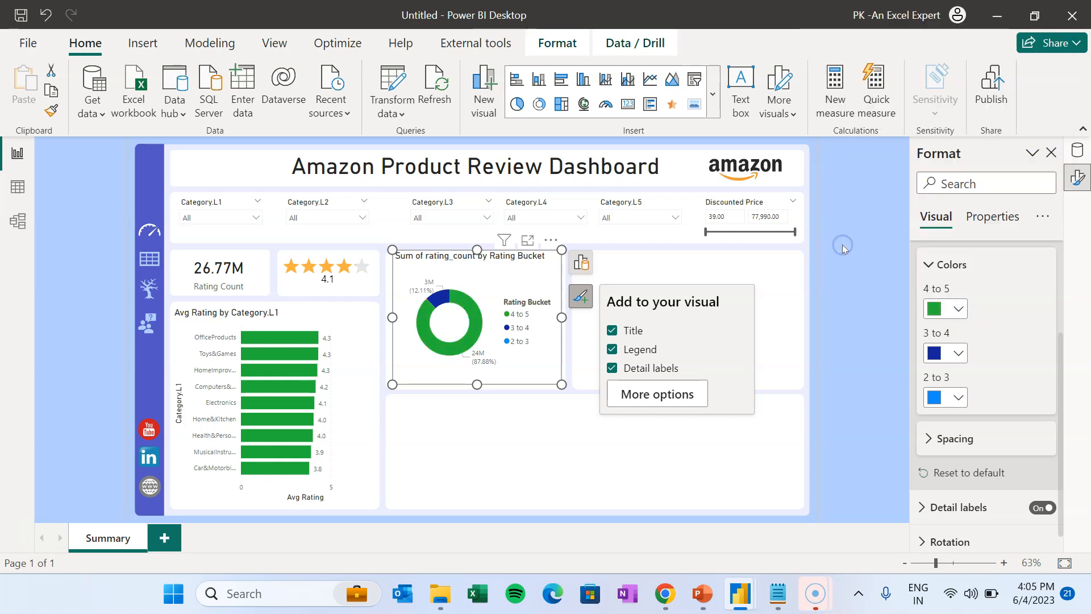
left_click(958, 353)
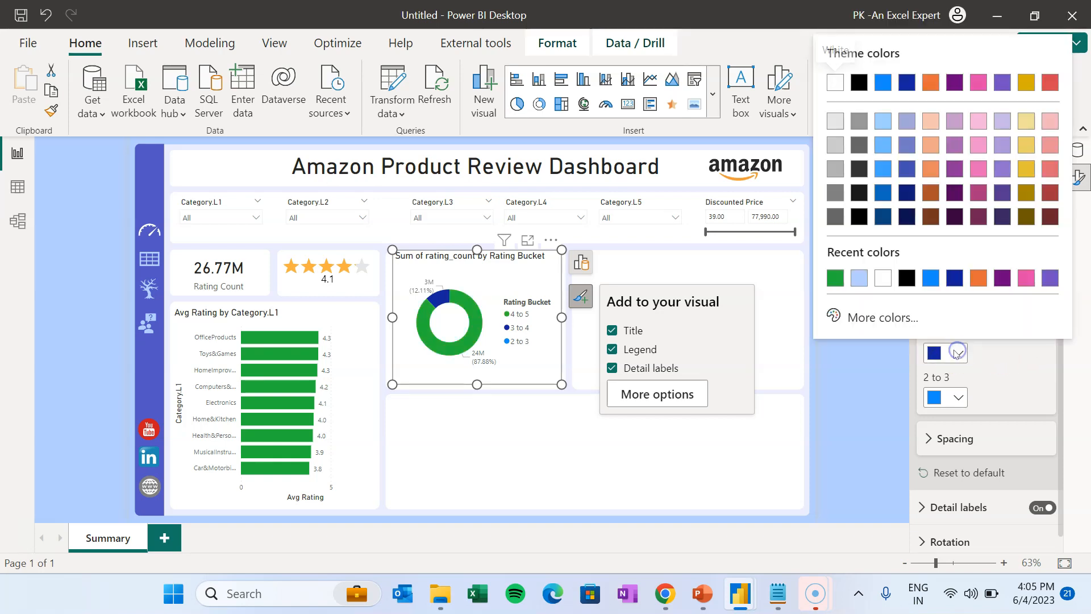
left_click(1032, 121)
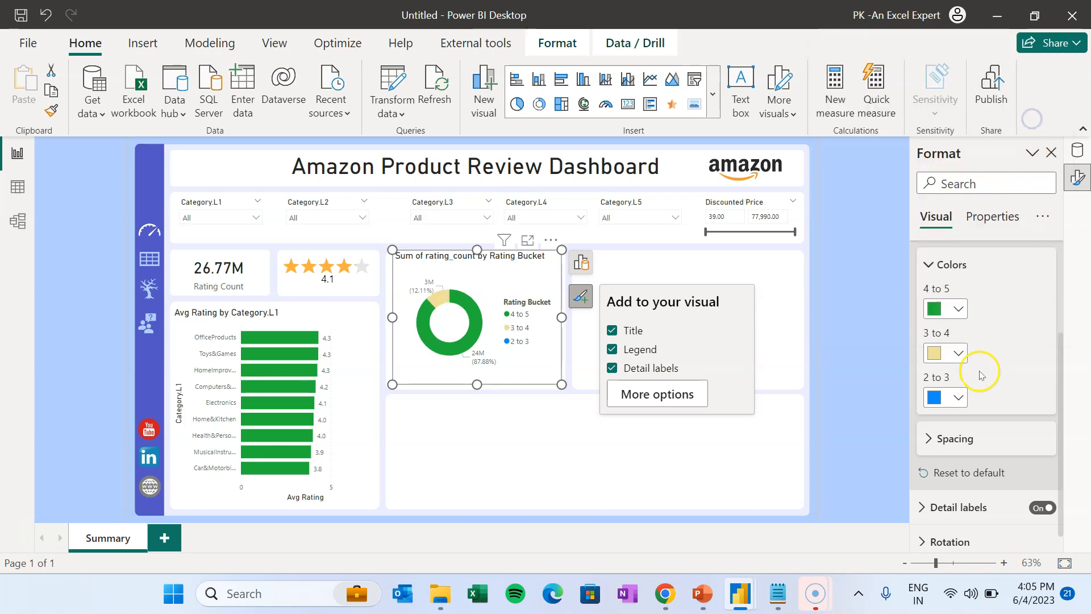
left_click(965, 399)
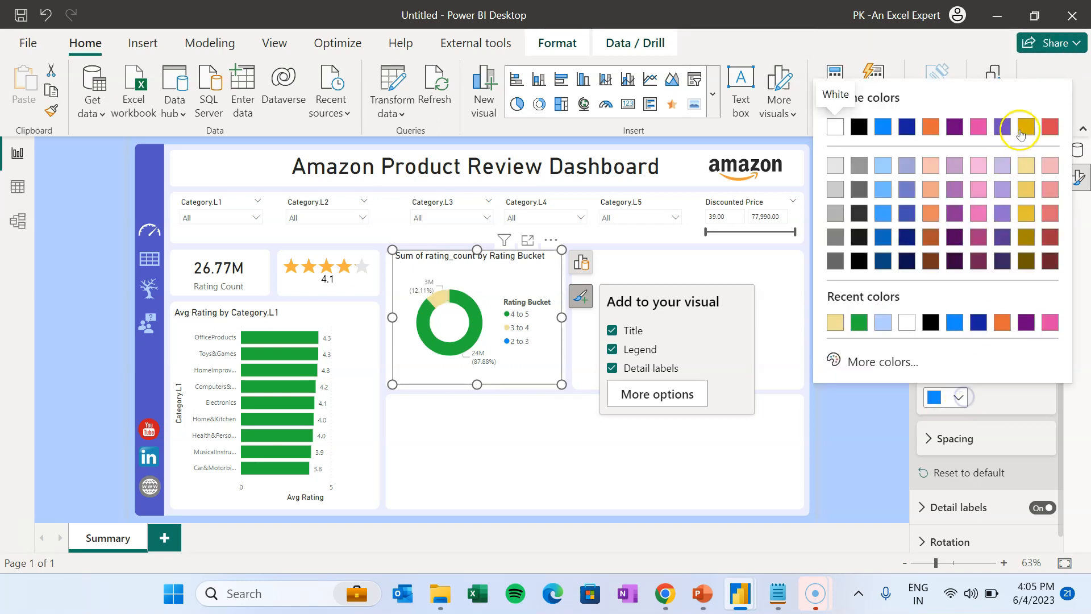
left_click(933, 130)
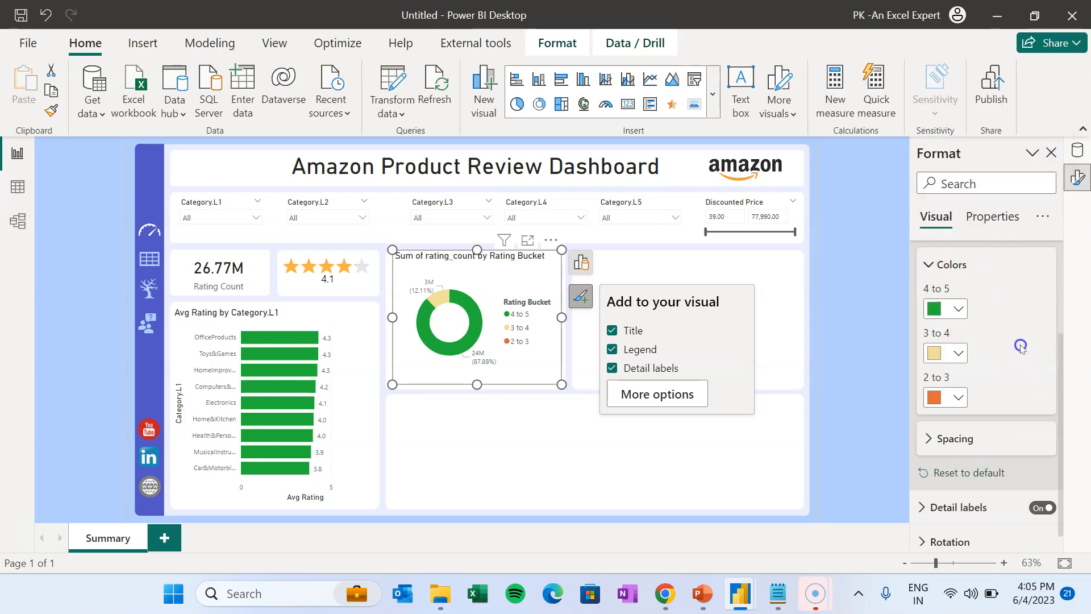
left_click(546, 419)
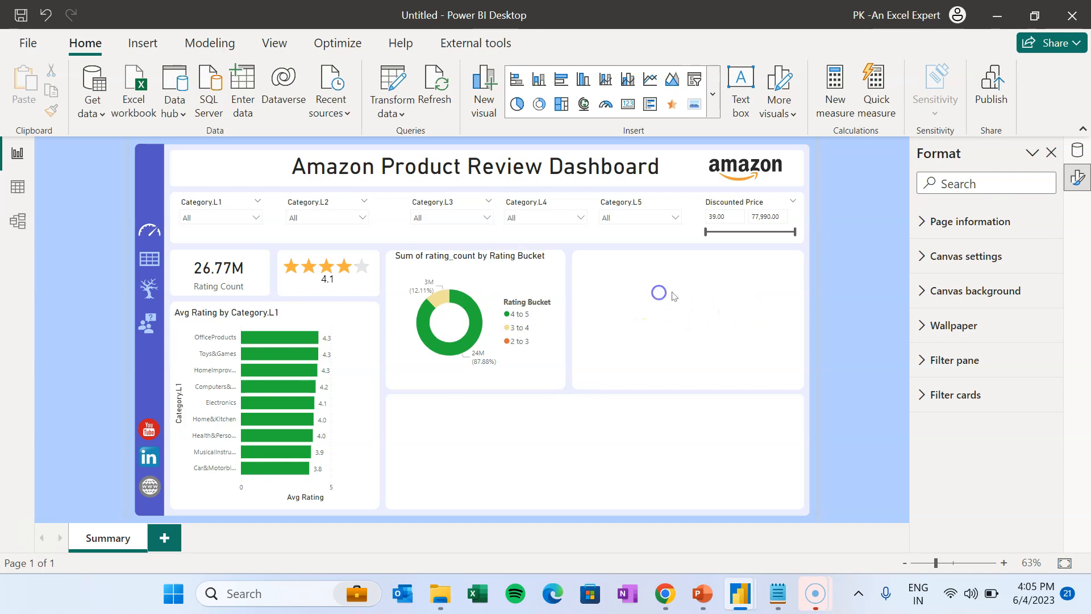
- Add a scatter chart to the page and stretch it across the right panel
left_click(630, 288)
left_click(532, 269)
left_click(675, 274)
left_click(498, 278)
left_click(675, 278)
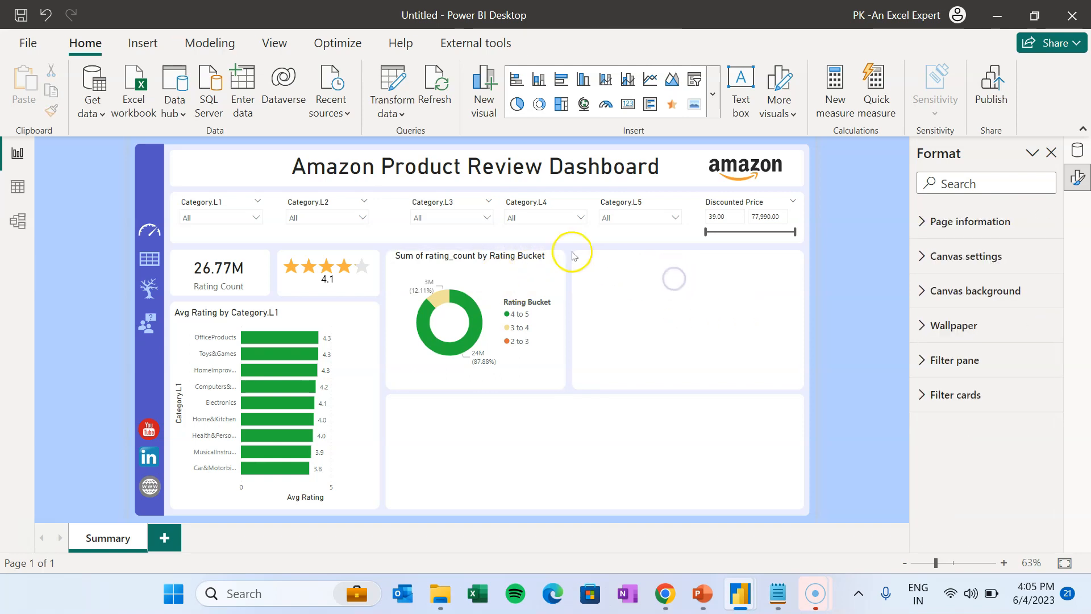
left_click(717, 97)
left_click(618, 364)
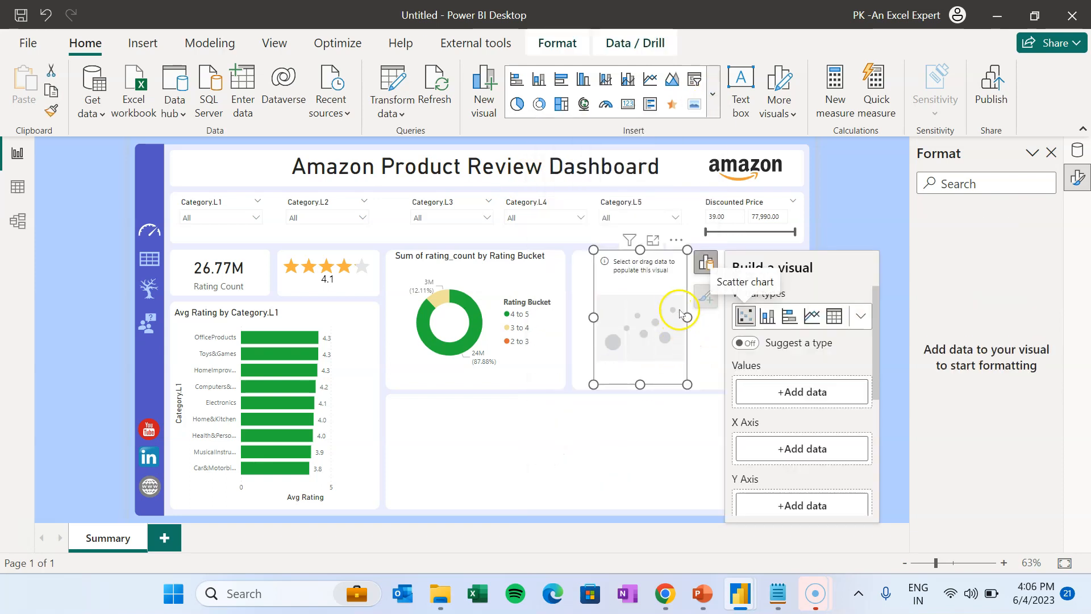
left_click_drag(791, 312, 796, 309)
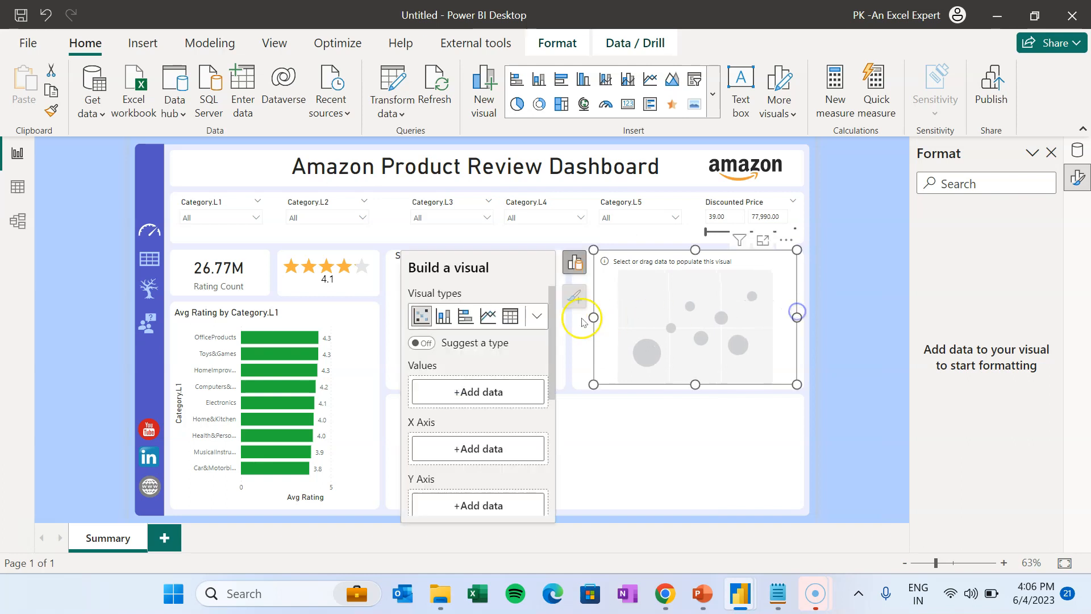
left_click_drag(592, 314, 574, 318)
- Use product_name as the scatter chart's Values field
left_click(759, 303)
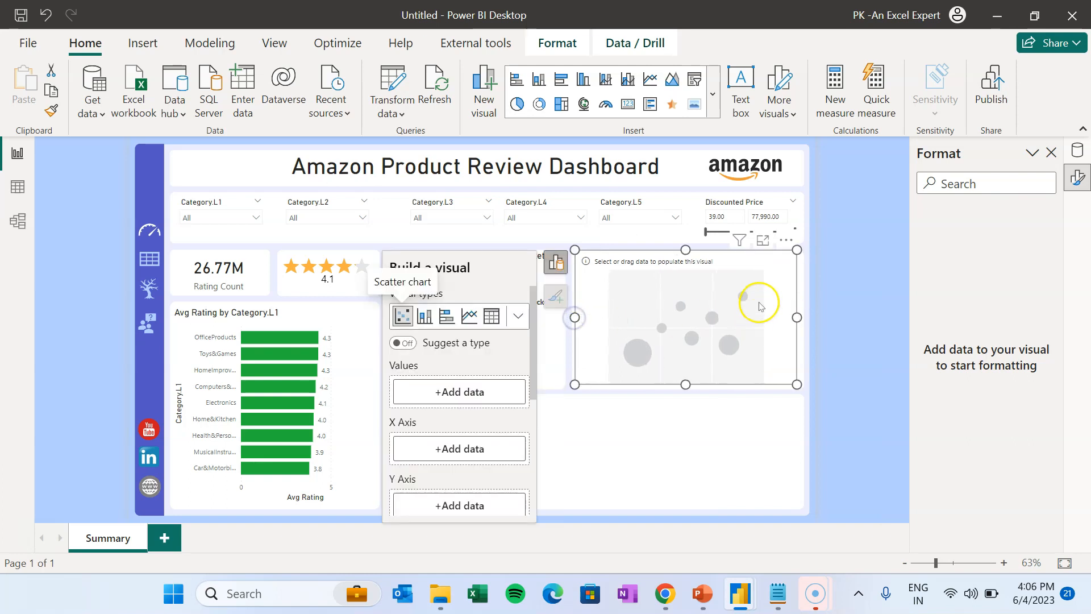
left_click(468, 392)
left_click(608, 42)
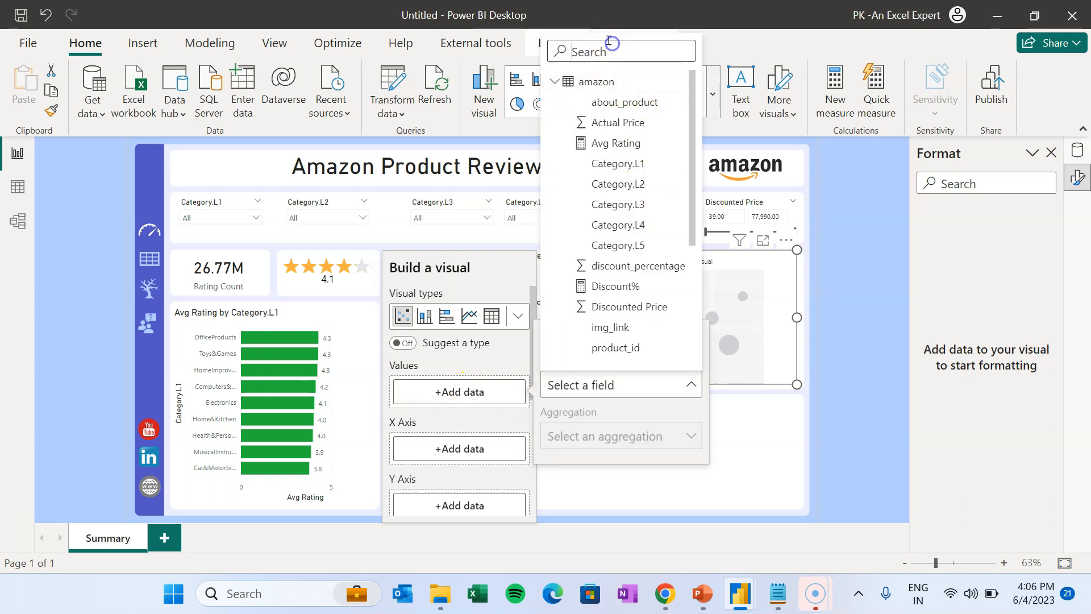
type("produ")
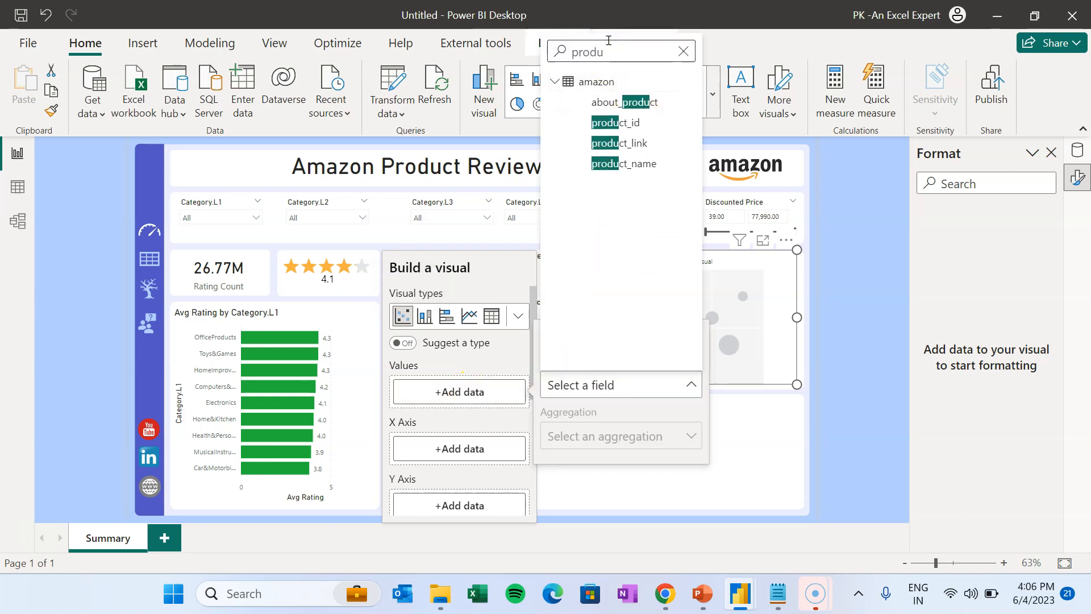
left_click(624, 163)
left_click_drag(530, 365, 530, 422)
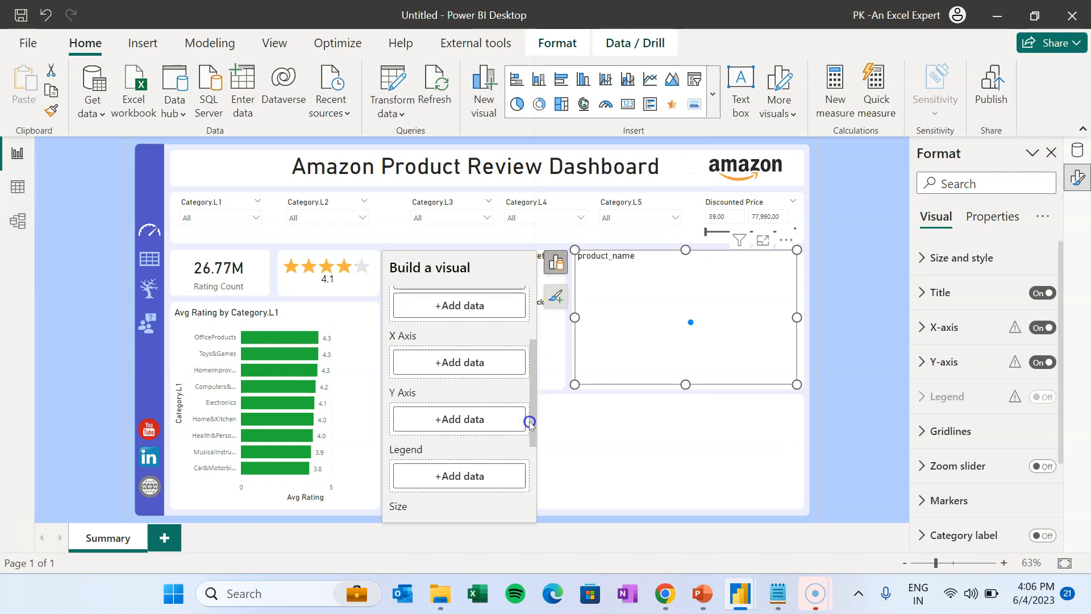
- Put Discounted Price on the X axis and Avg Rating on the Y axis, and size points by rating_count
left_click(484, 361)
left_click(628, 17)
type("disc")
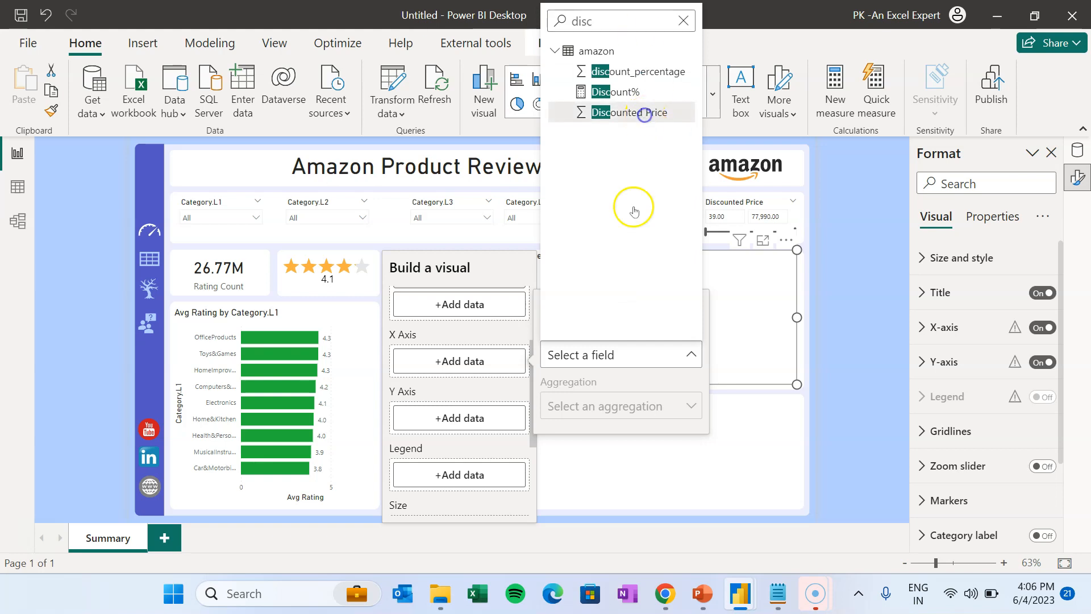
left_click(478, 446)
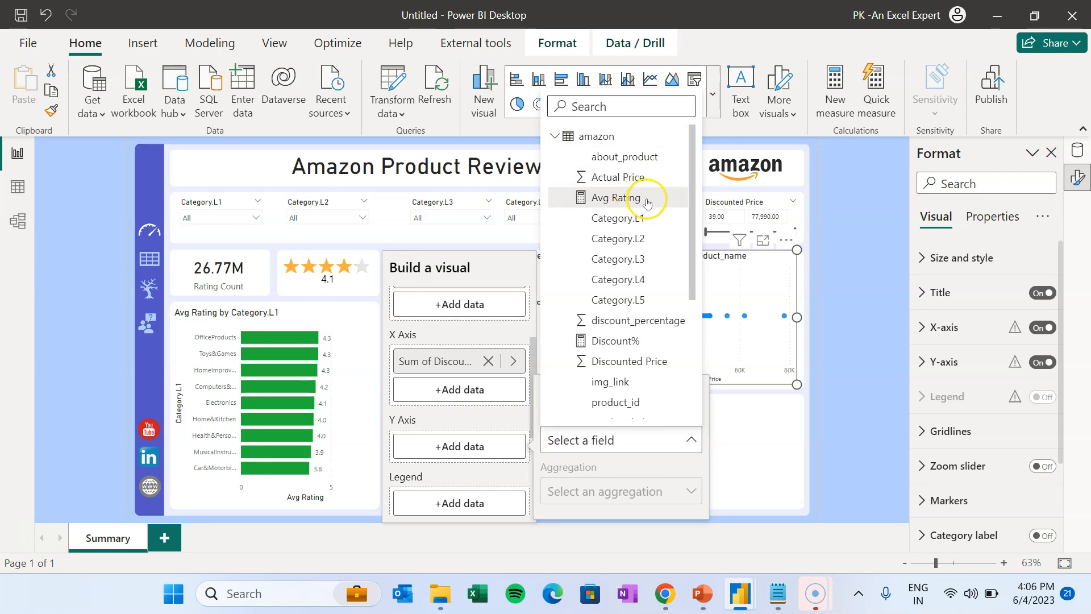
left_click(625, 198)
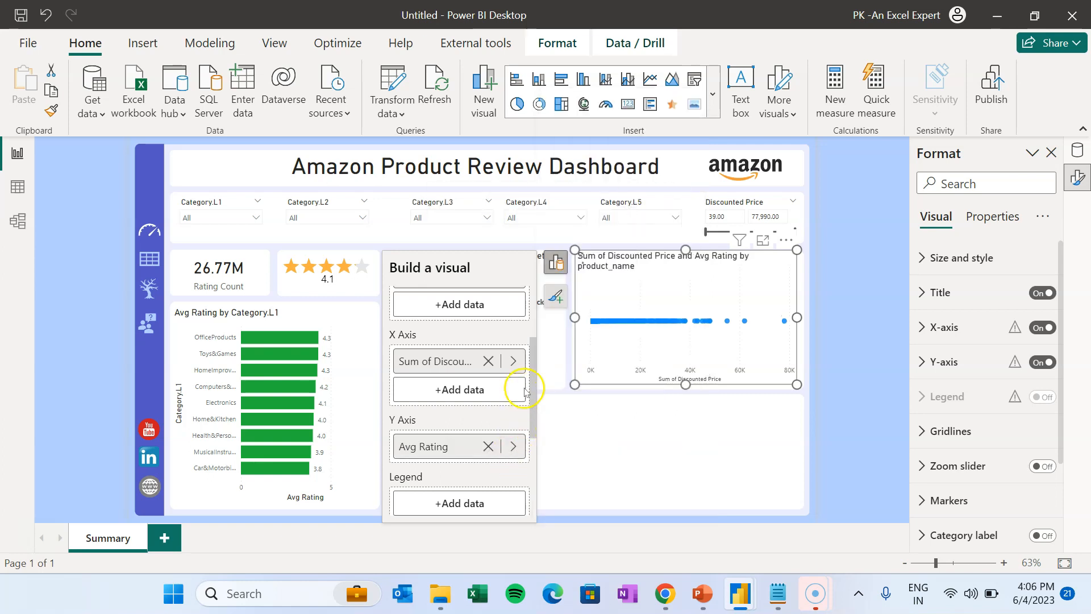
scroll(528, 386, "down", 2)
left_click_drag(533, 409, 533, 419)
left_click(455, 421)
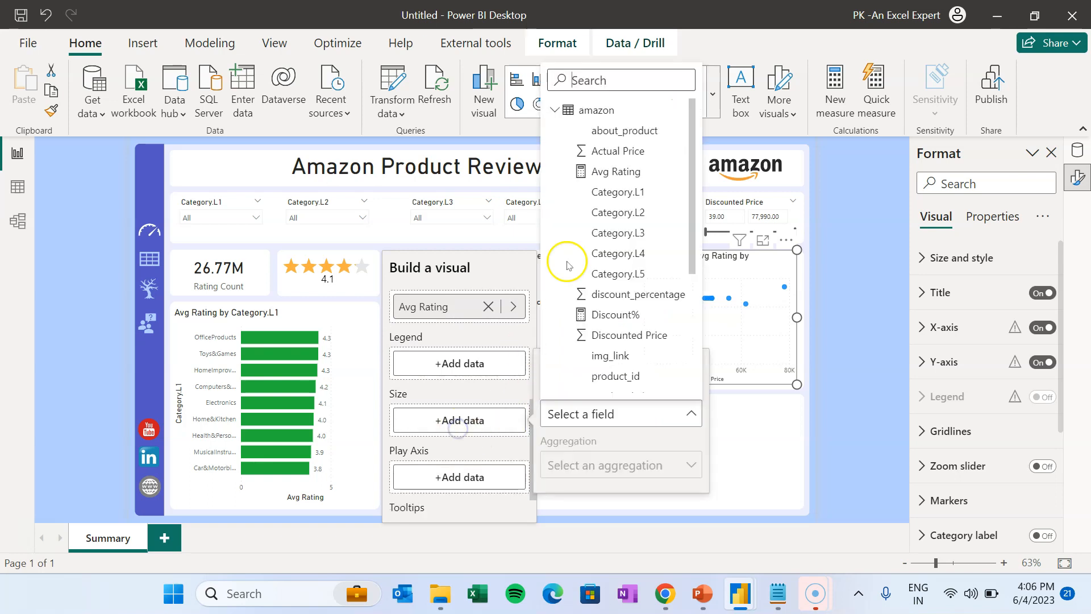
type("ra")
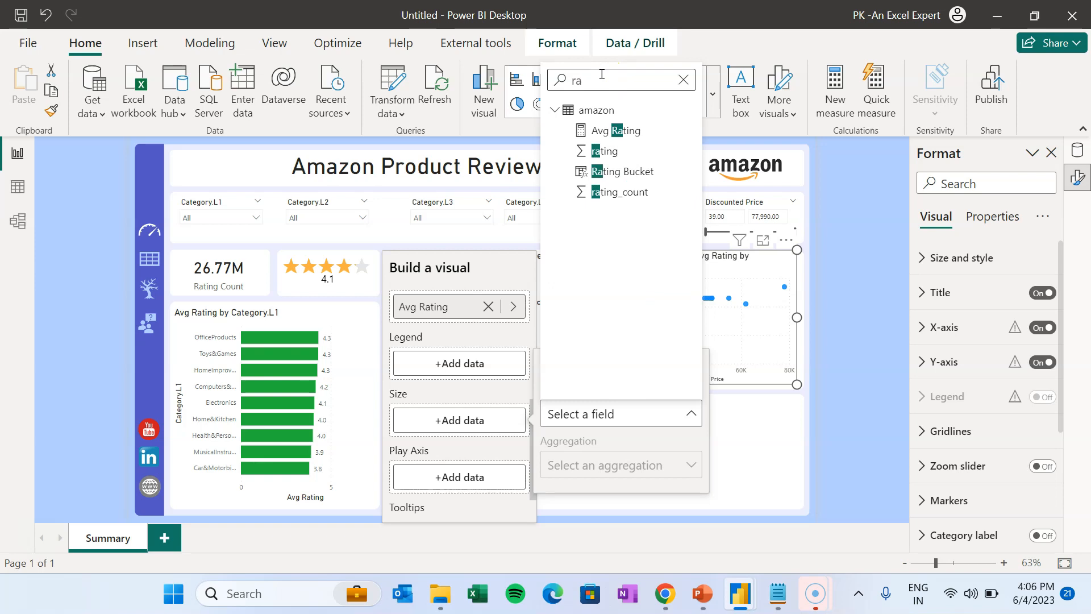
left_click(628, 197)
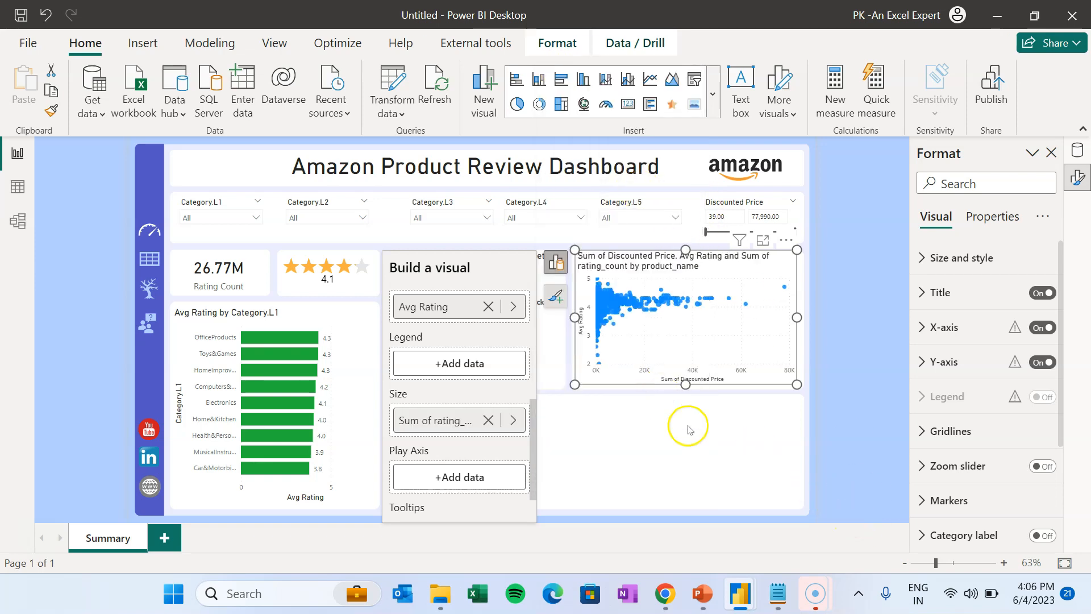
left_click(670, 393)
left_click(782, 261)
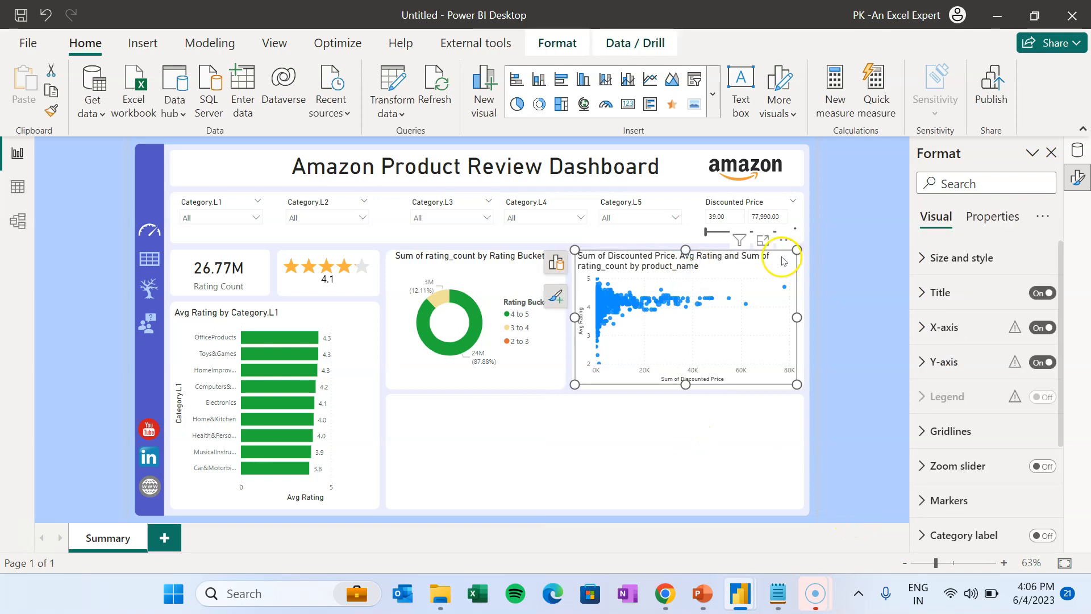
- Change the scatter markers' size from -10 to 10, keeping the default marker colour
left_click(559, 294)
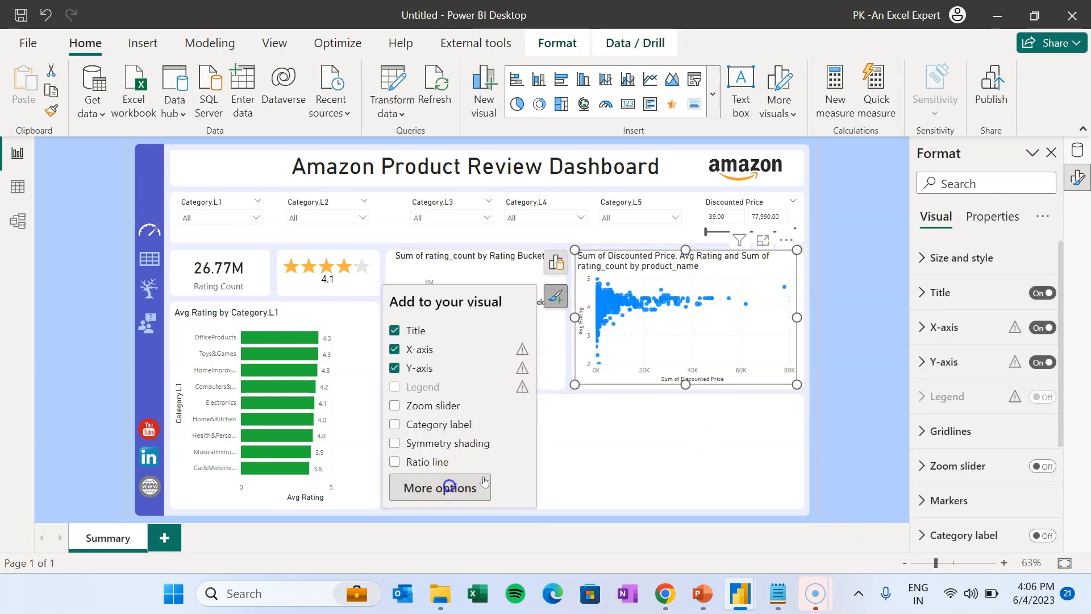
left_click(950, 499)
scroll(1022, 466, "down", 5)
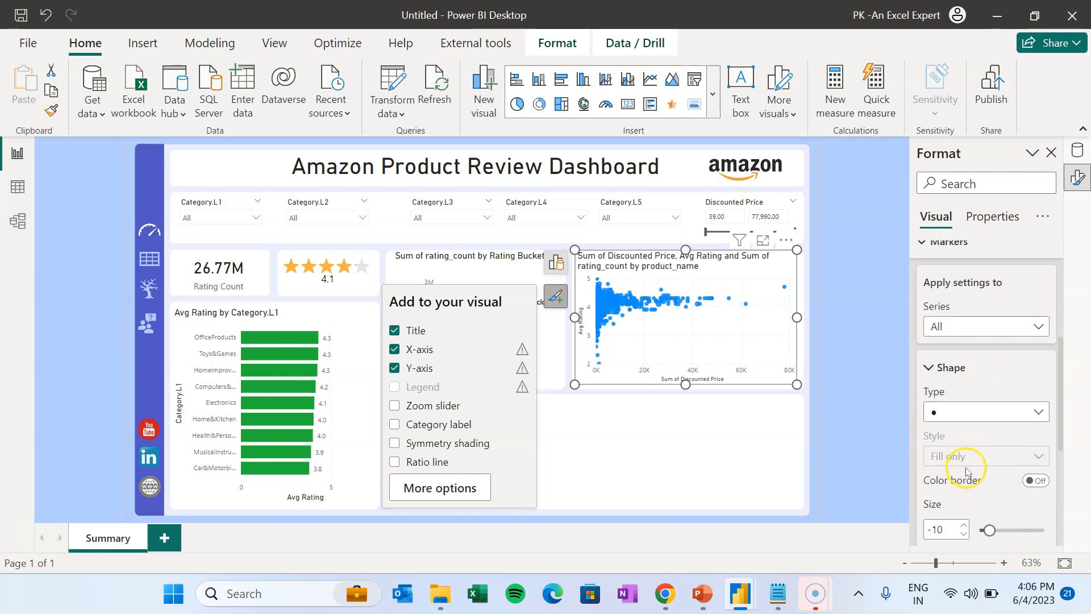
scroll(978, 483, "down", 1)
left_click(941, 409)
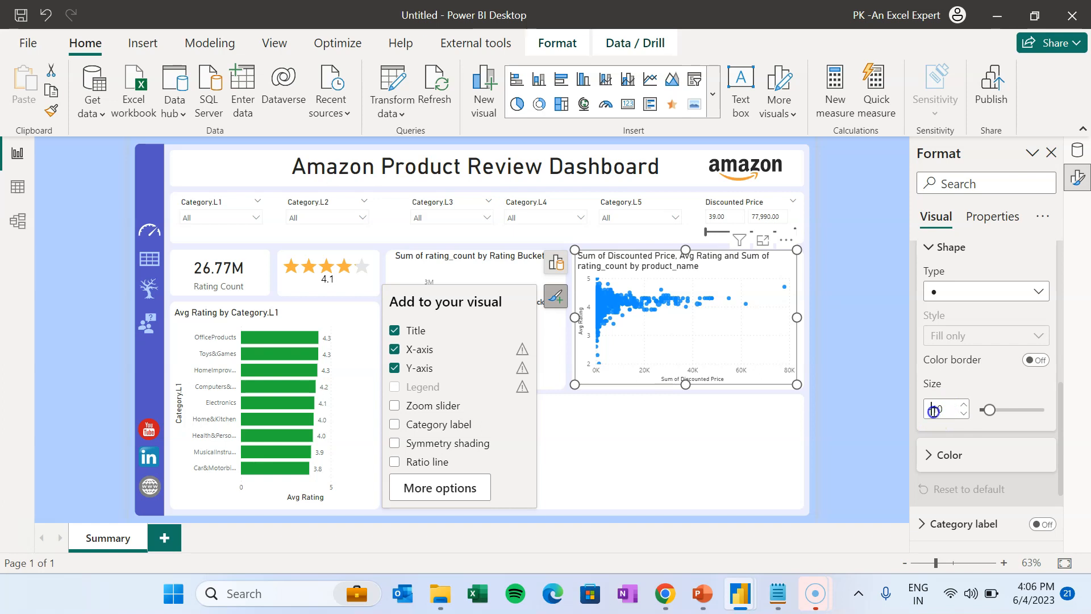
key("BackSpace")
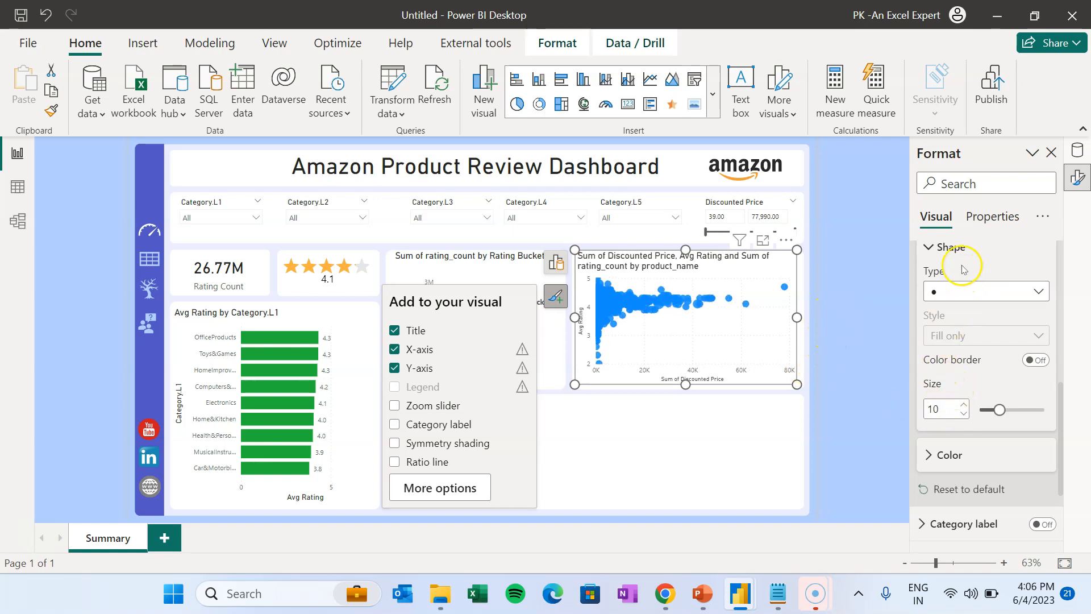
scroll(1017, 318, "up", 5)
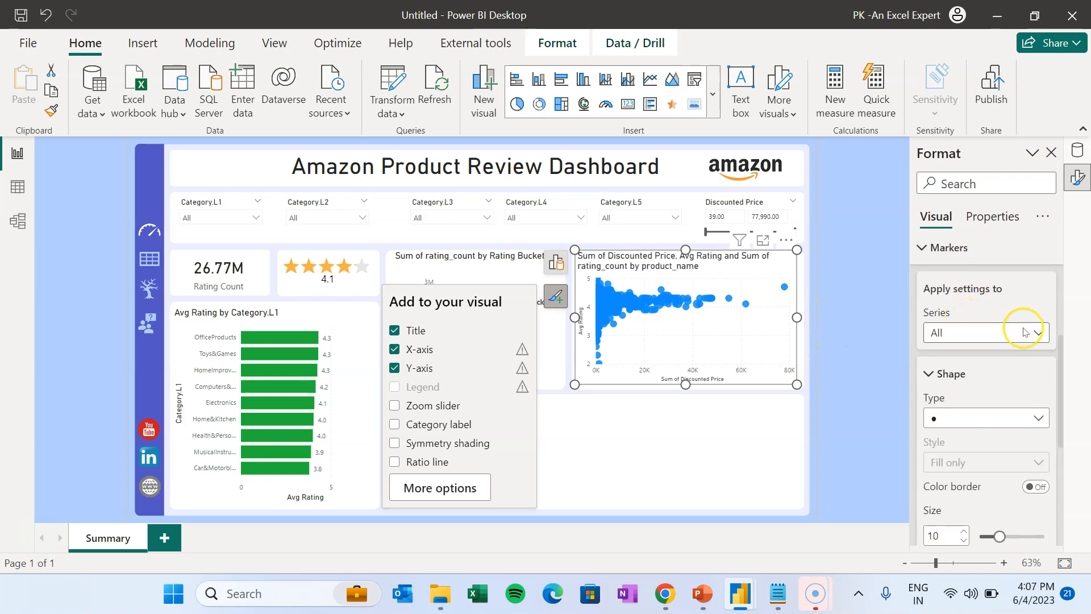
scroll(1028, 357, "down", 7)
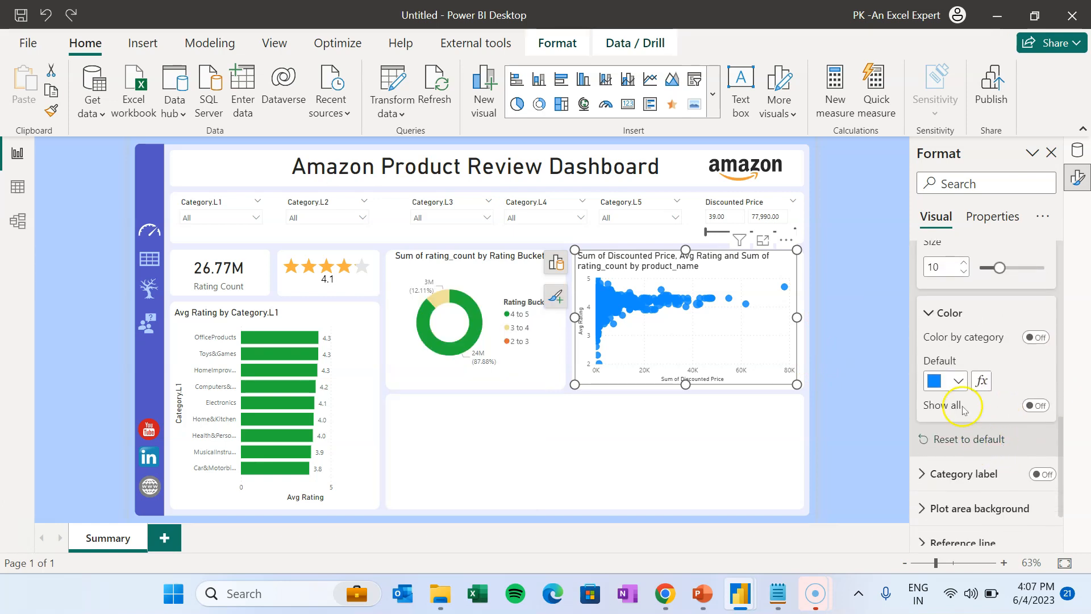
left_click(960, 380)
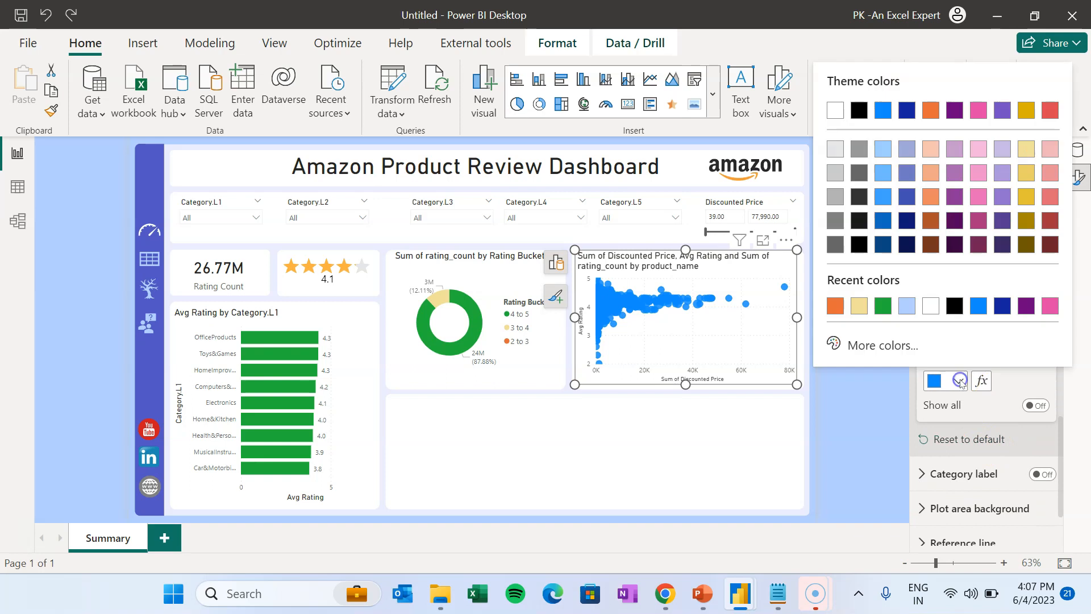
left_click(979, 412)
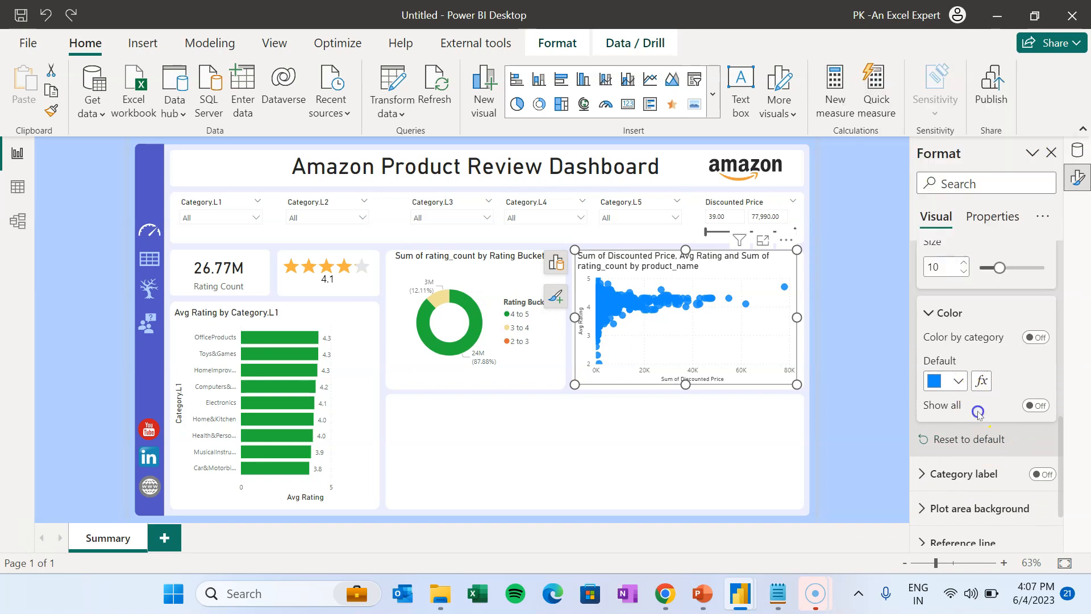
- Set the marker colour to a gradient based on Avg Rating with a middle colour
left_click(983, 382)
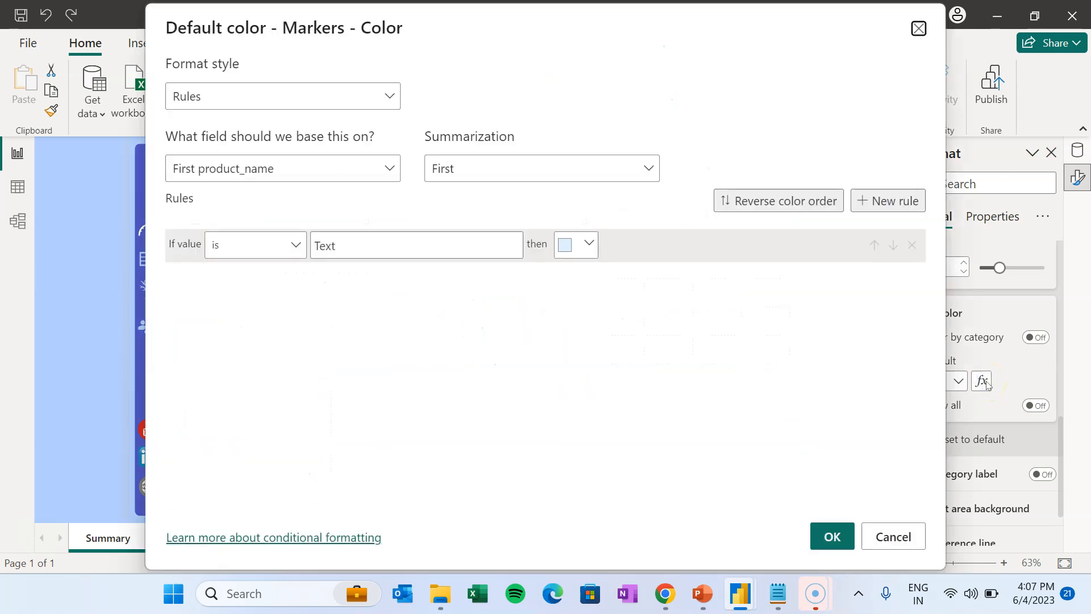
left_click(324, 103)
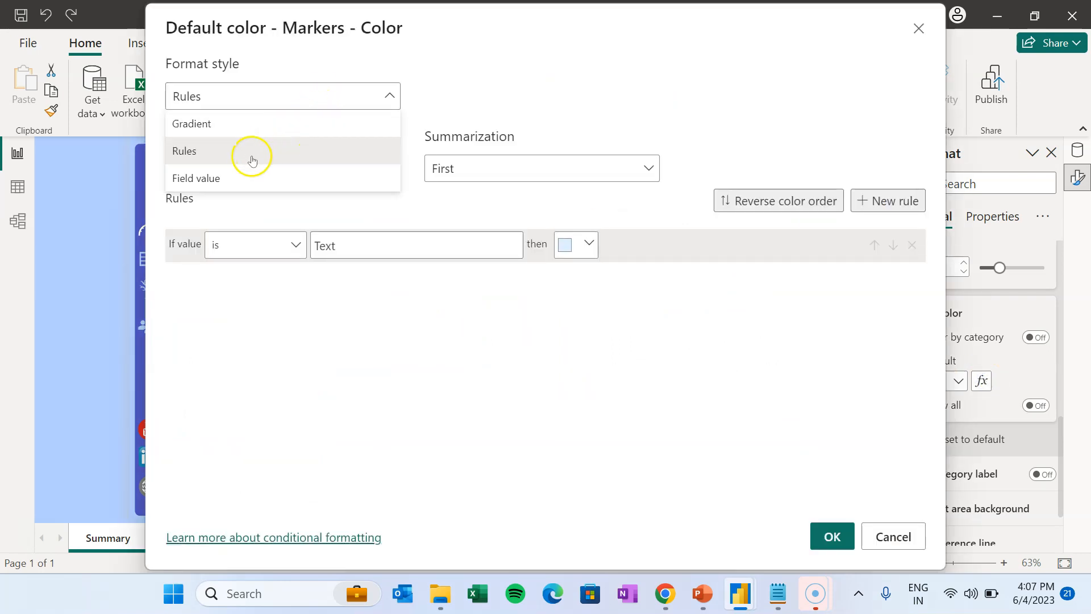
left_click(225, 124)
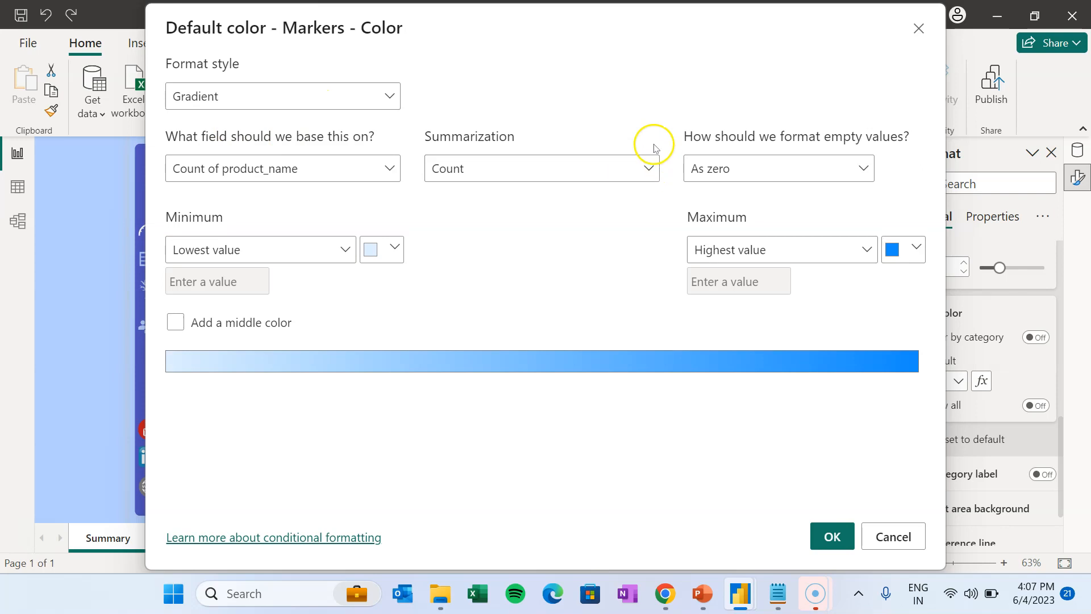
left_click(307, 169)
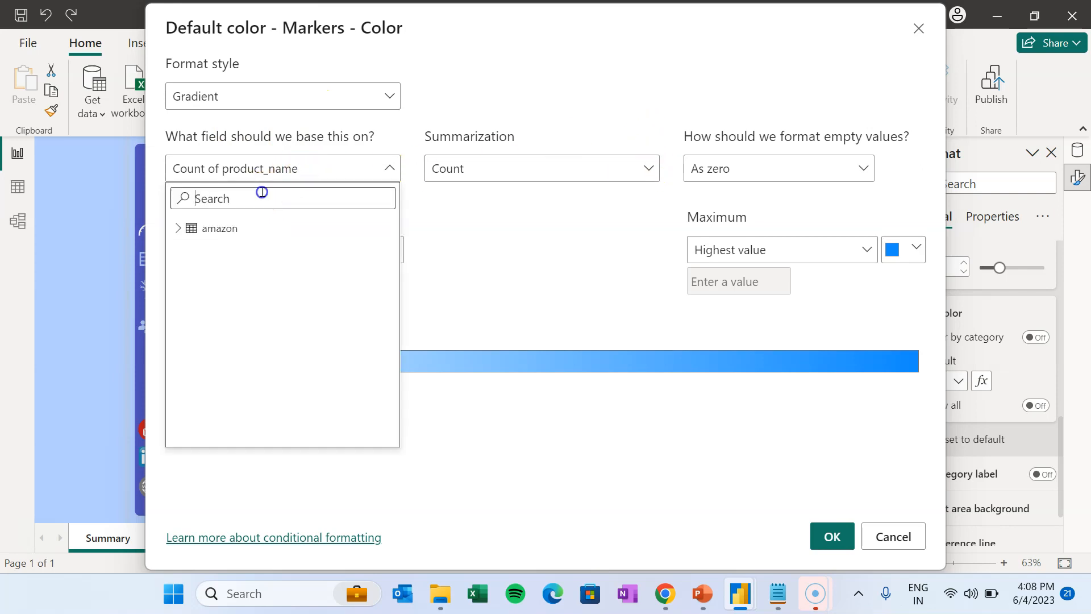
type("rat")
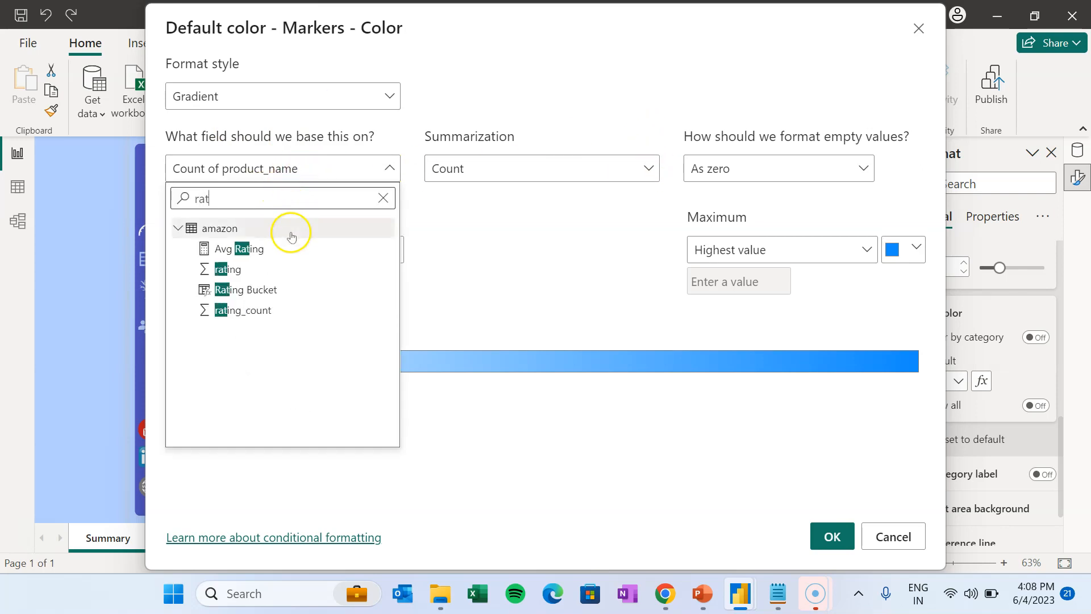
left_click(246, 246)
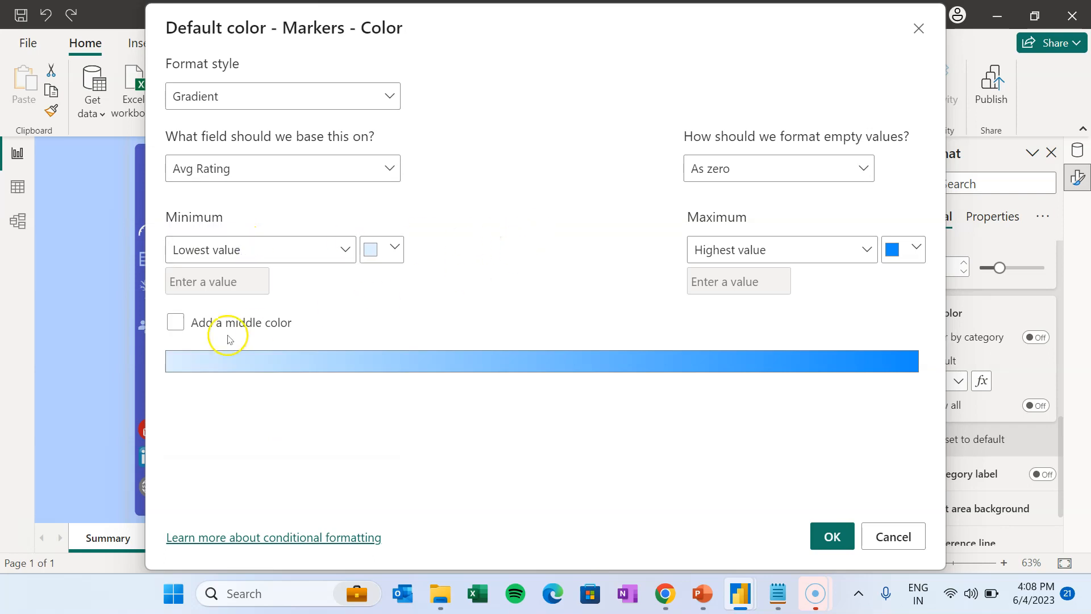
left_click(175, 322)
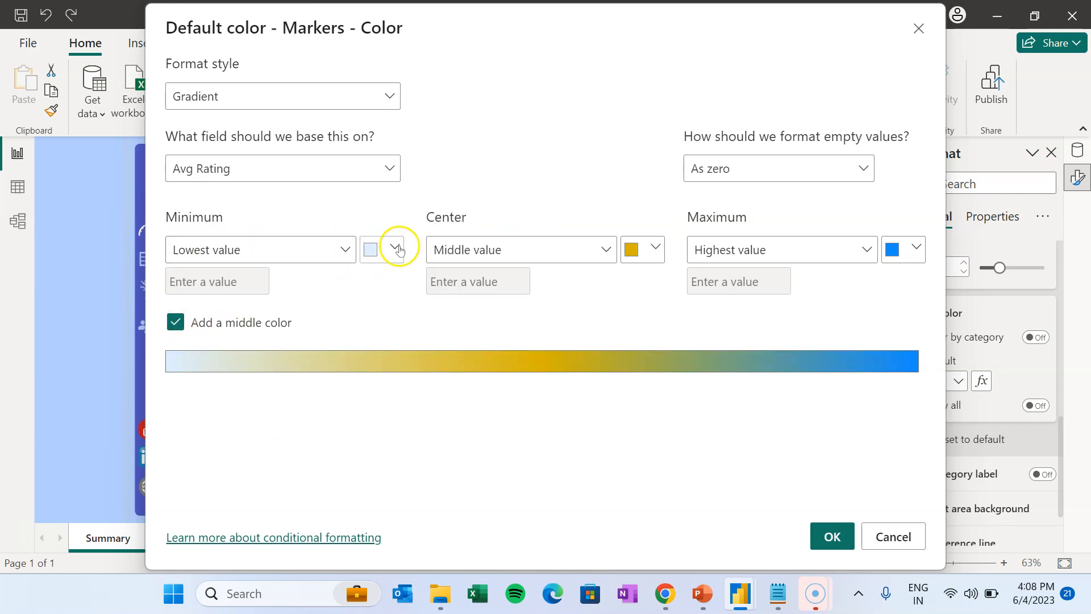
- Make the gradient red for lowest, light yellow for middle and green for highest ratings
left_click(397, 248)
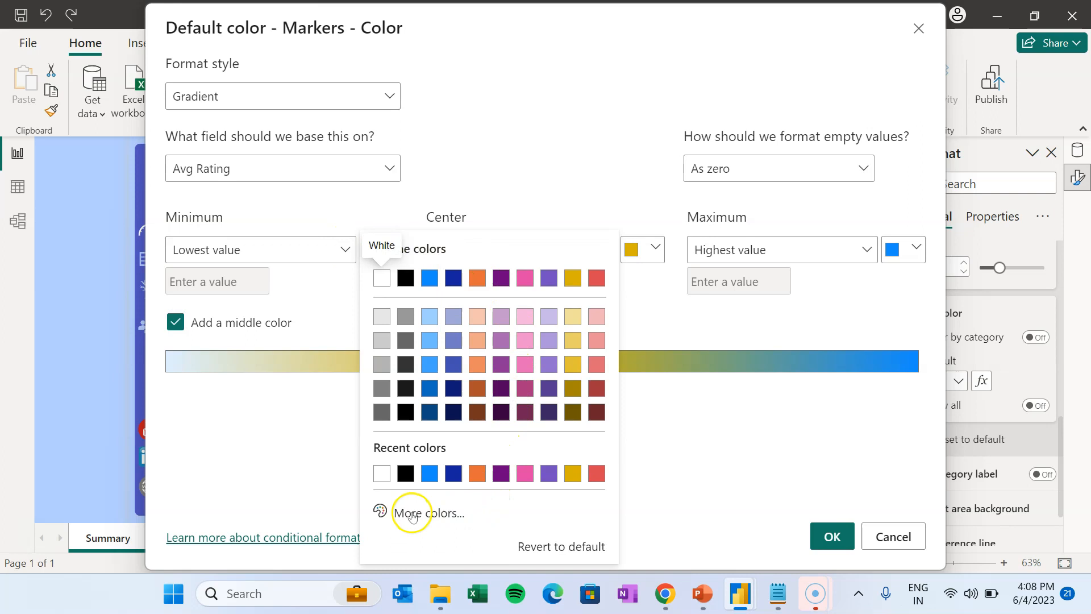
left_click(451, 514)
left_click_drag(588, 254, 626, 237)
left_click(707, 455)
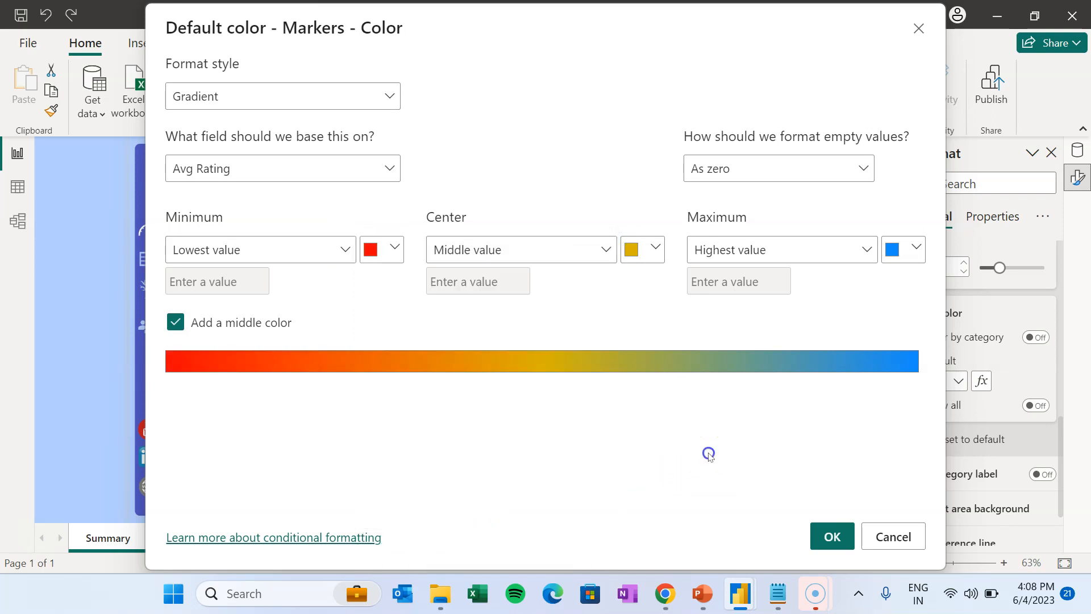
left_click(641, 251)
left_click(834, 316)
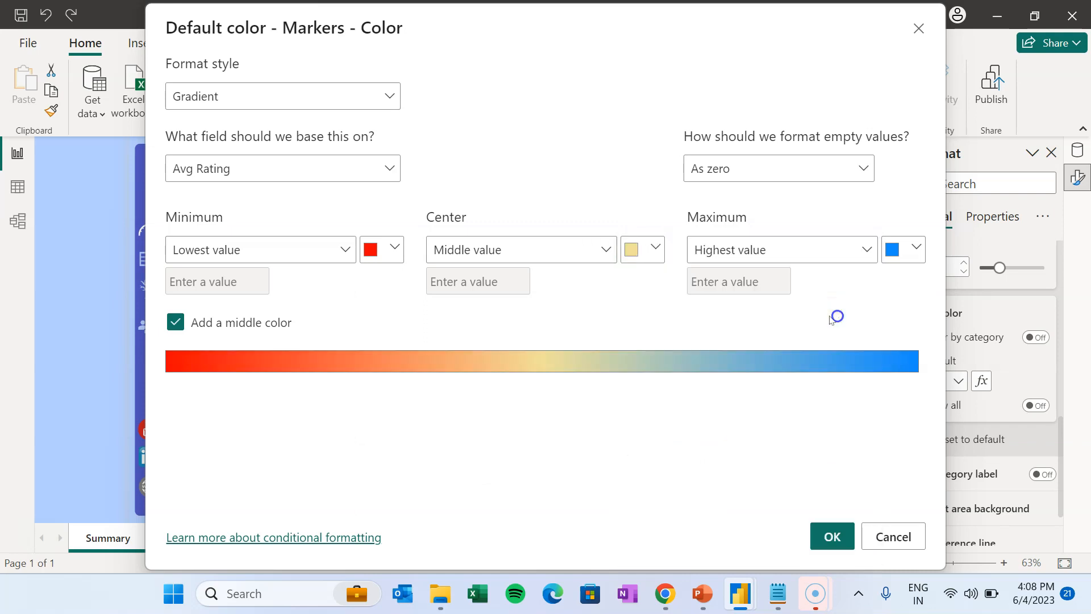
left_click(909, 250)
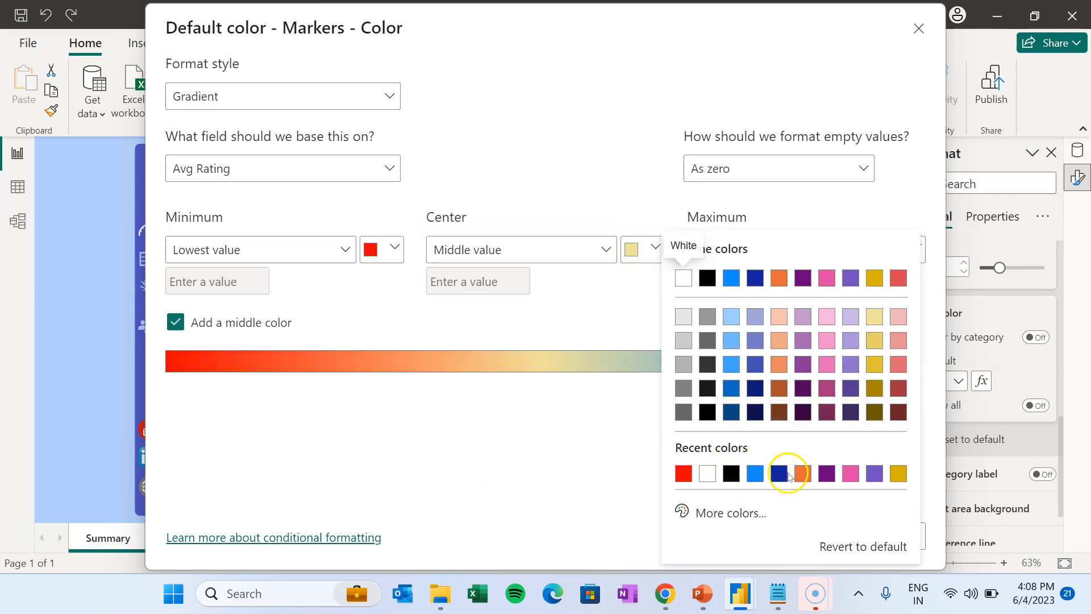
left_click(717, 512)
left_click(754, 453)
left_click(864, 315)
left_click(903, 307)
left_click(582, 434)
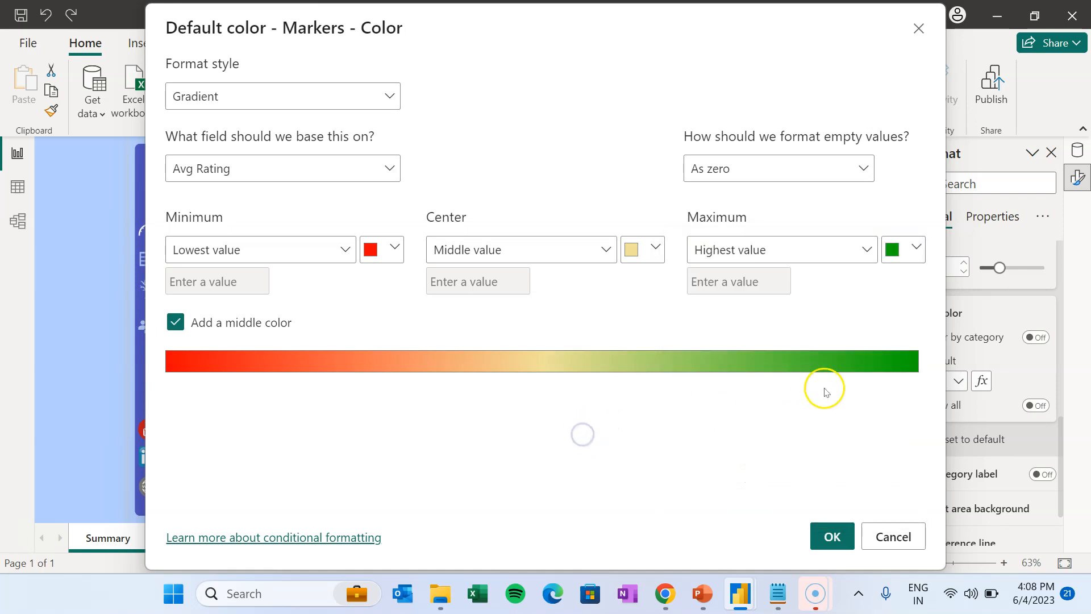
left_click(834, 538)
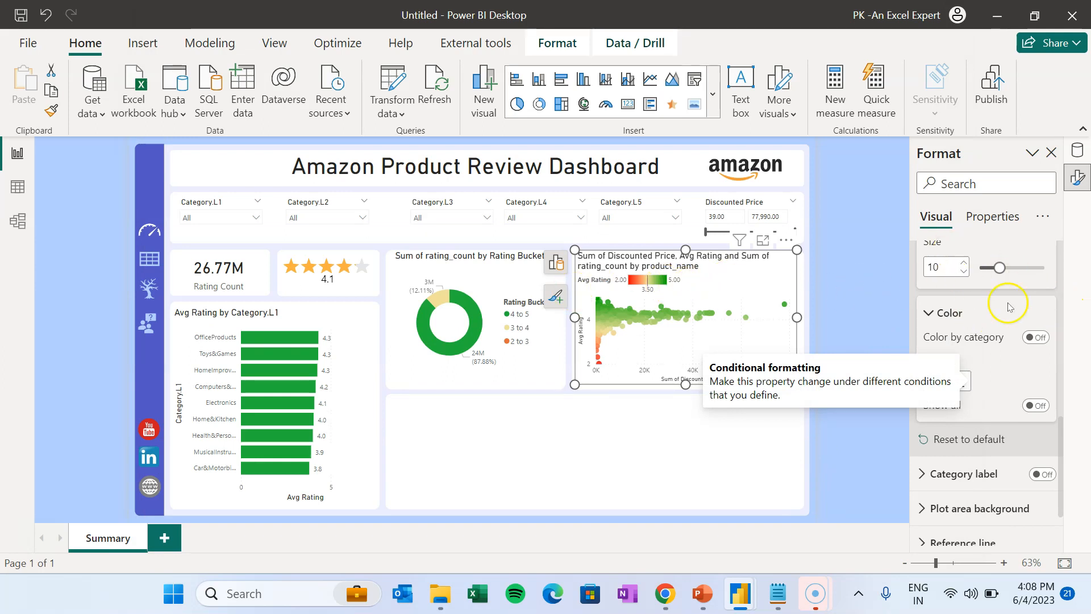
- Widen the scatter chart slightly to the right
left_click(555, 296)
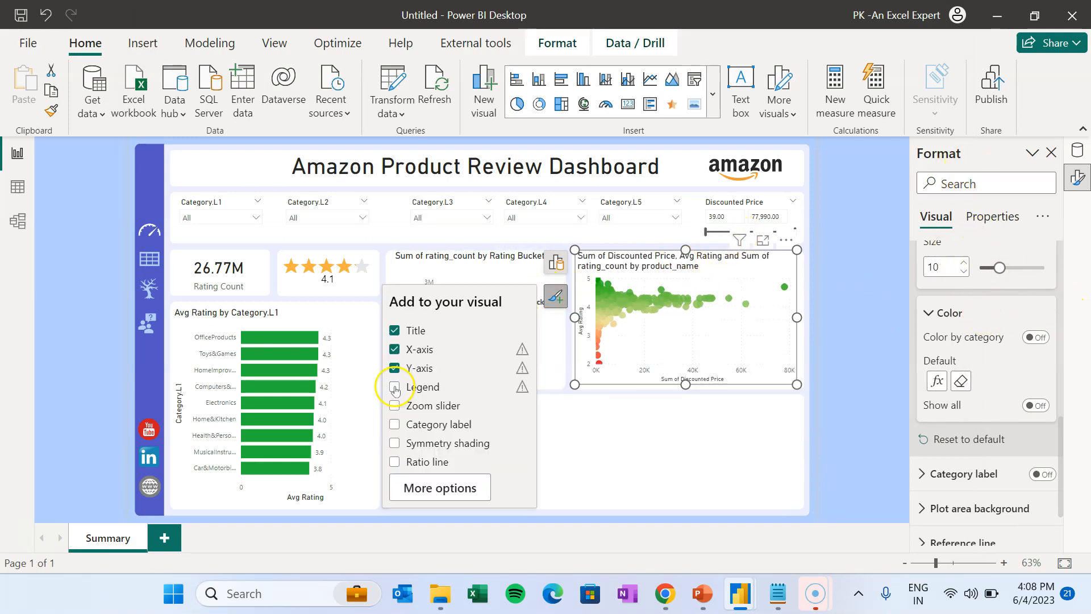
left_click(749, 464)
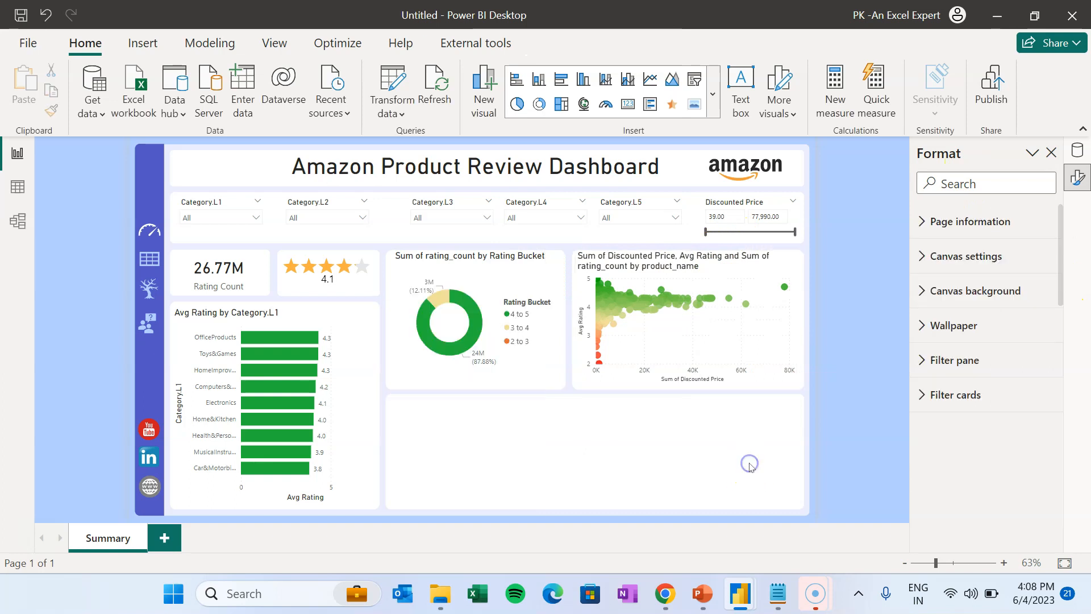
left_click(741, 264)
left_click_drag(795, 318, 799, 321)
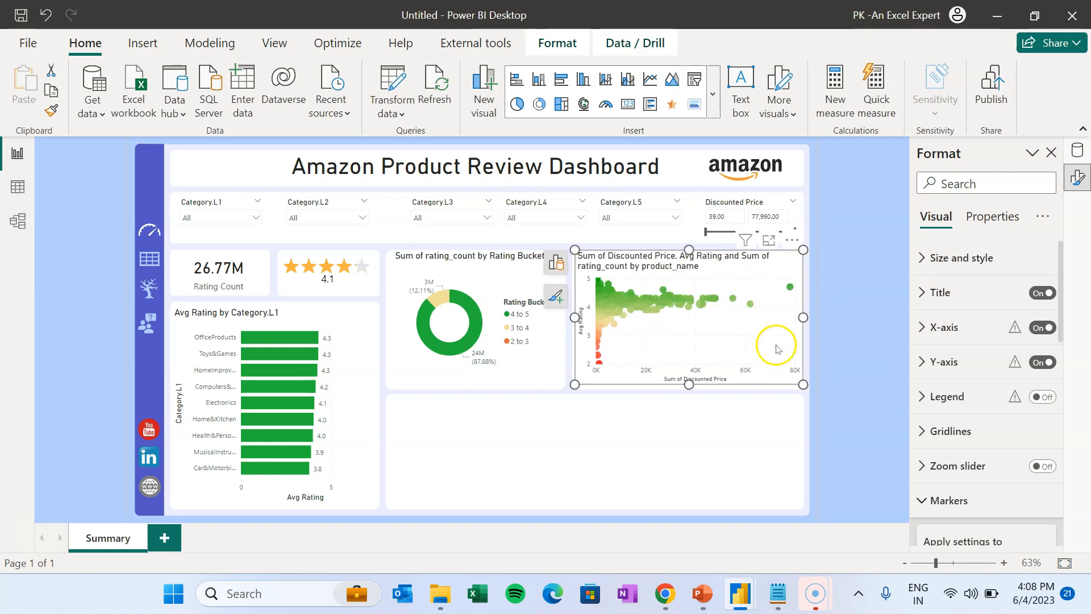
- Duplicate the scatter chart and resize the copy to fill the bottom panel
key("ctrl+c")
left_click(540, 456)
key("ctrl+v")
left_click_drag(711, 264, 516, 352)
left_click_drag(613, 432, 800, 436)
left_click_drag(595, 363, 596, 400)
left_click_drag(596, 497, 597, 503)
left_click(850, 400)
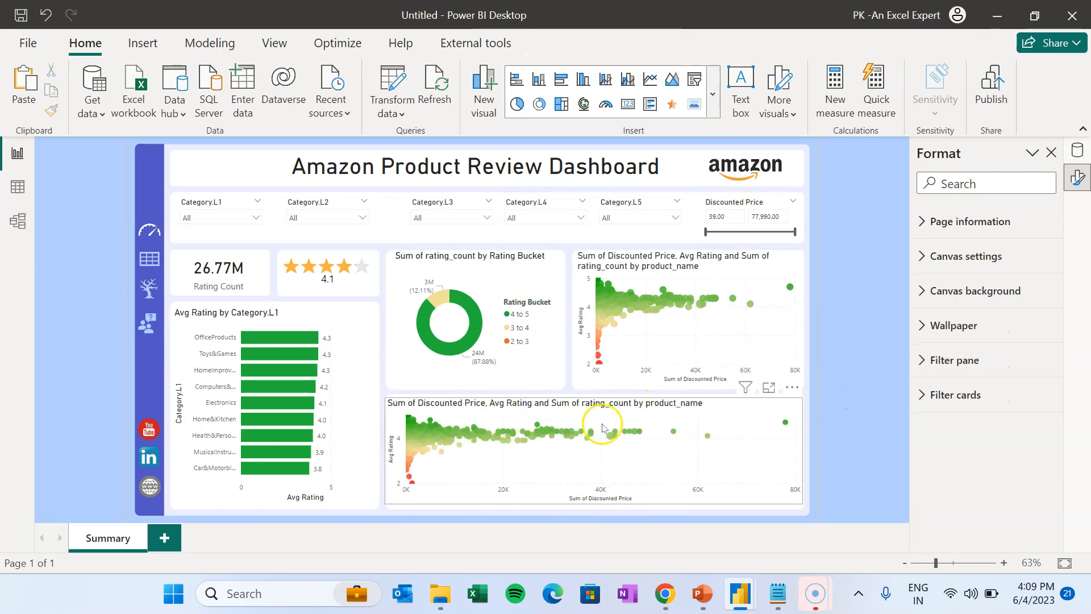
- Swap the lower chart's X axis from discounted price to Discount%
left_click(710, 426)
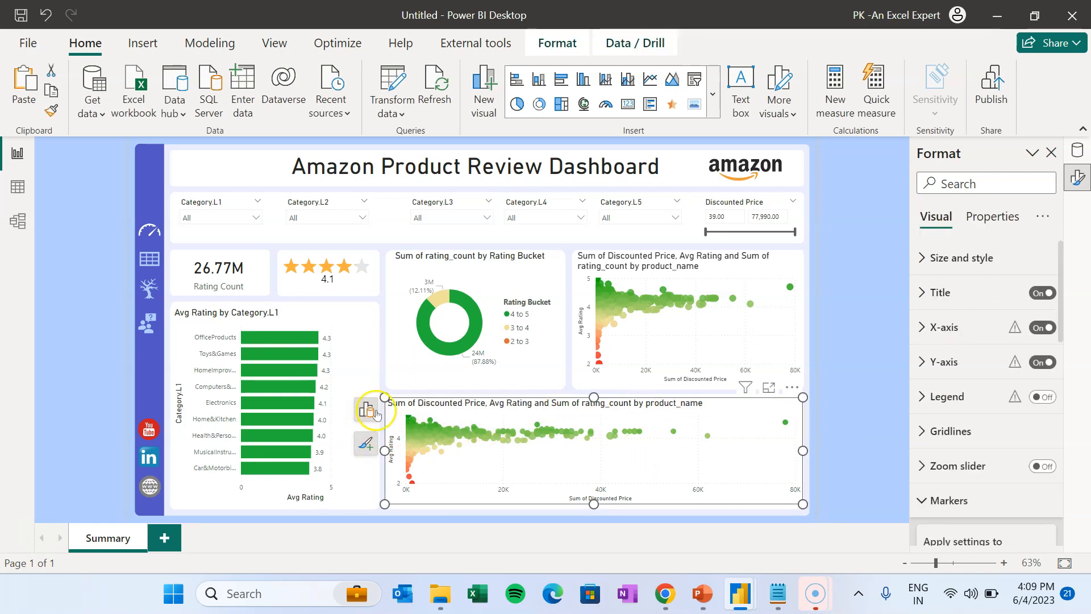
left_click(368, 413)
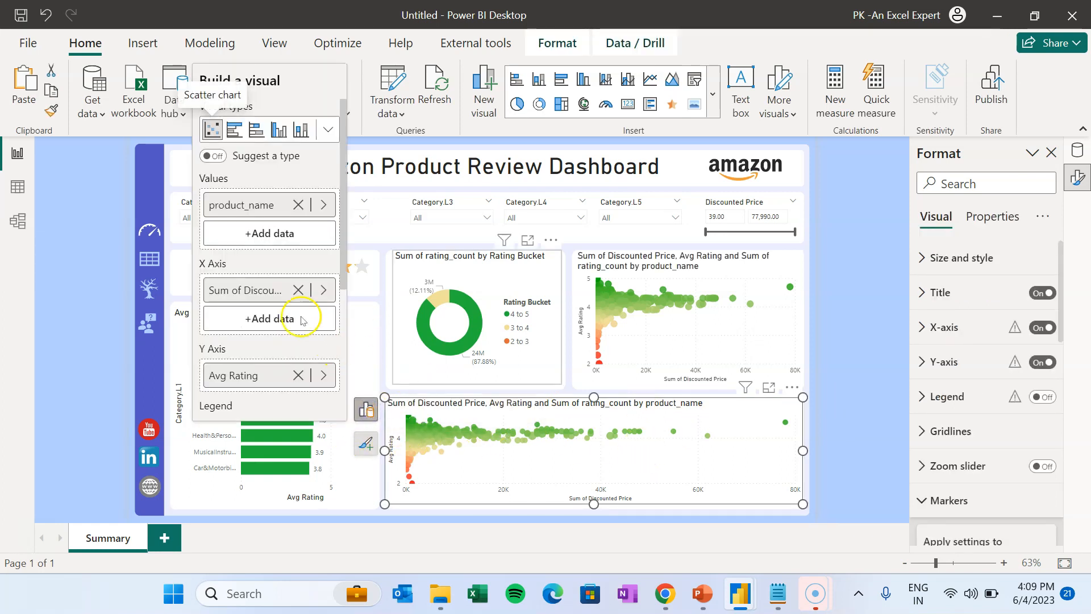
left_click(304, 289)
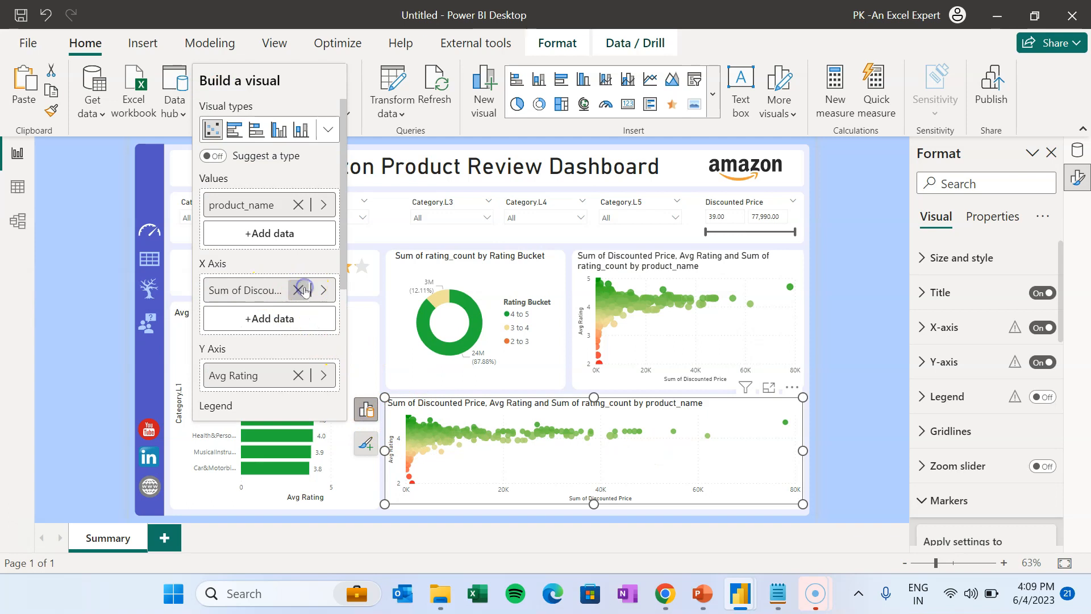
left_click(269, 287)
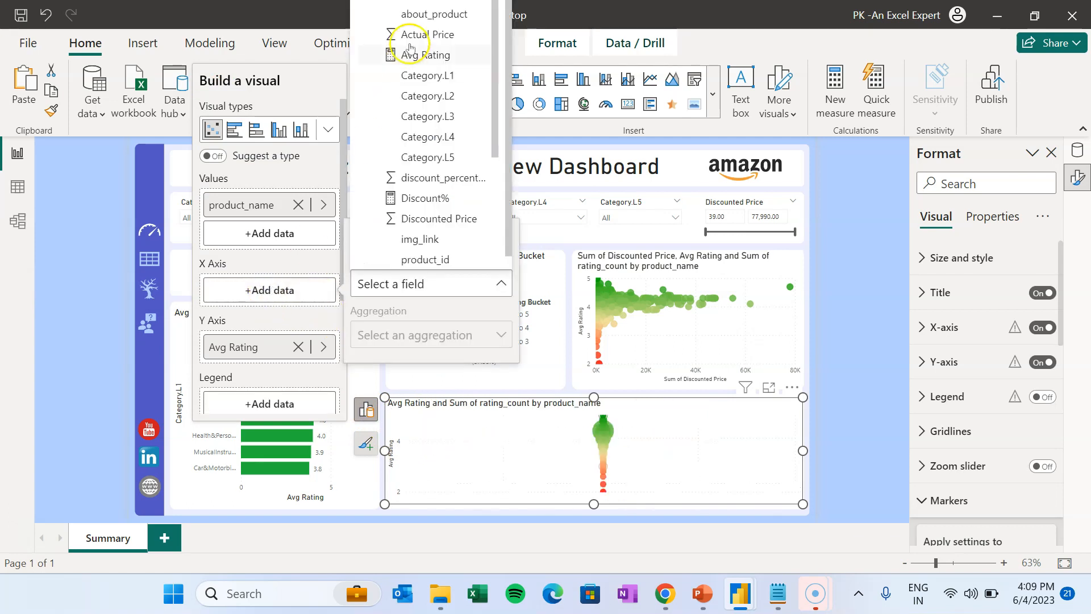
left_click(437, 197)
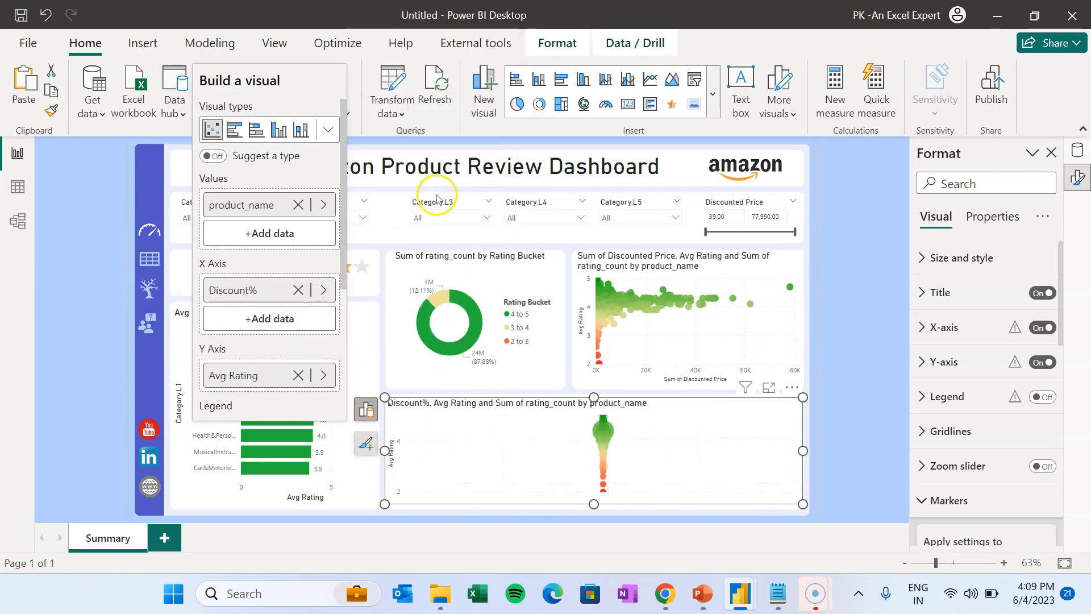
left_click(858, 338)
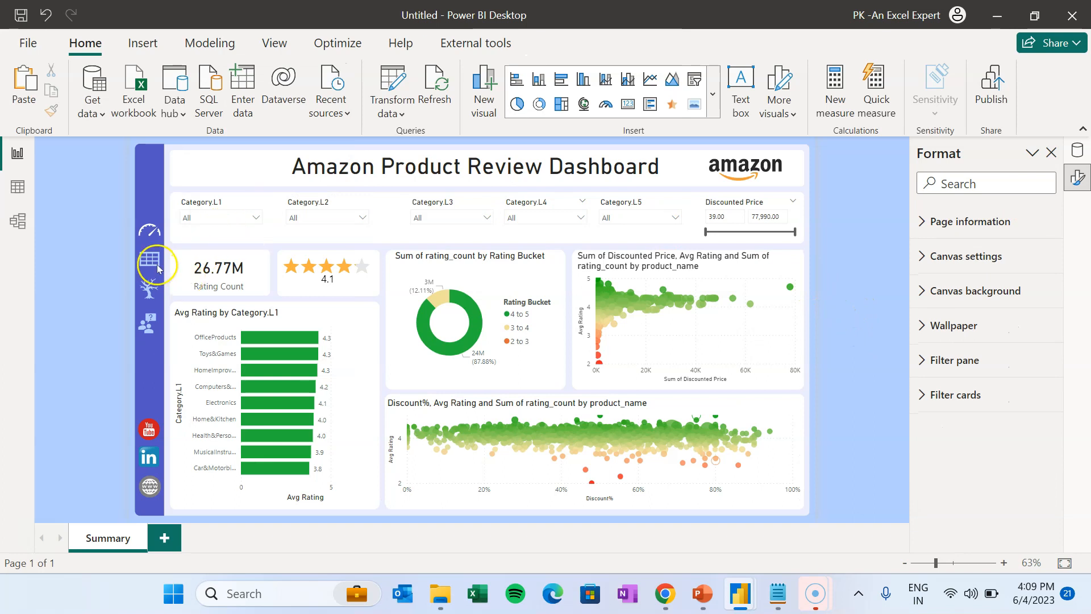
- Add a blank page named Product Table, then delete that new page
left_click(168, 540)
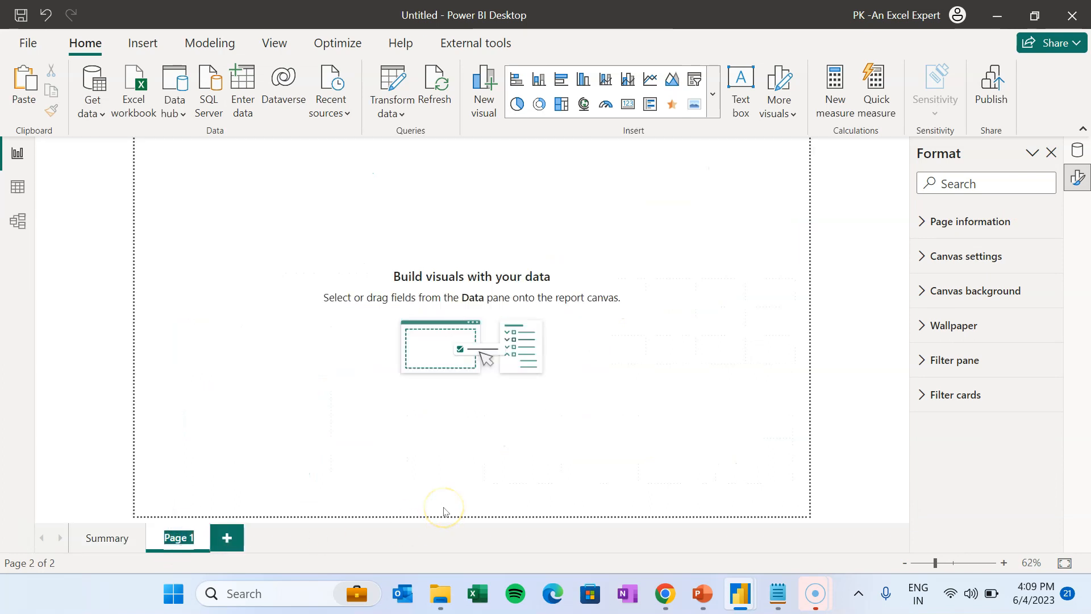
type("Product Table")
key("Return")
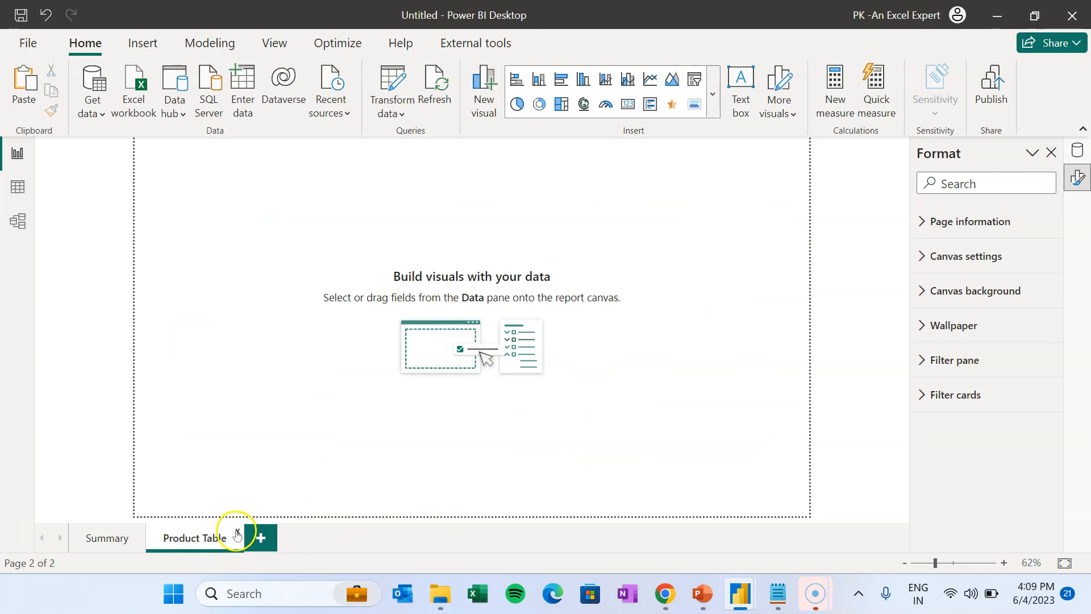
left_click(610, 336)
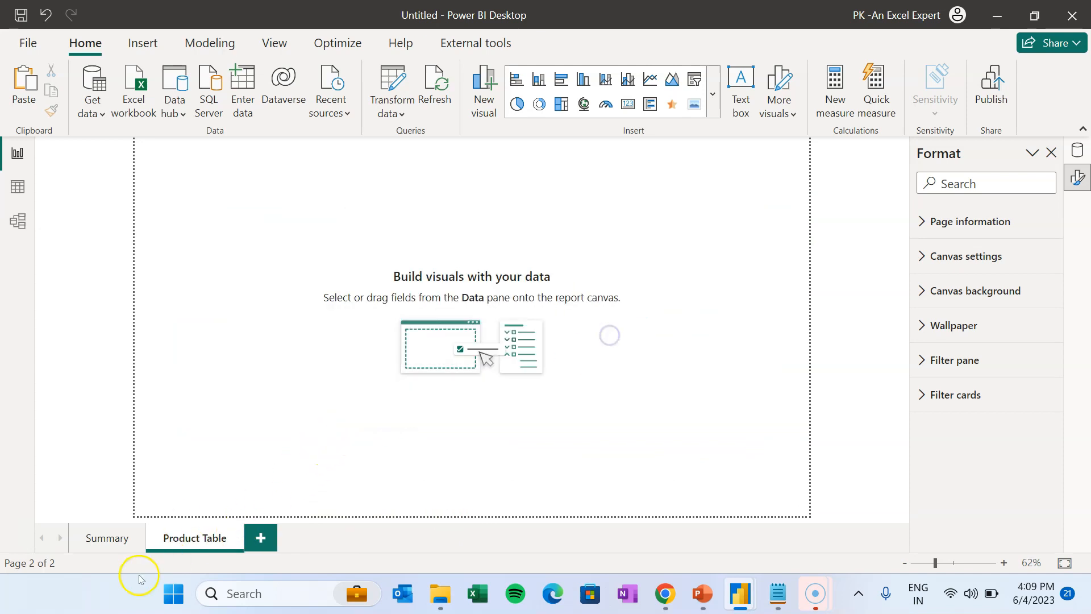
- Duplicate the Summary page and delete the copy's Avg Rating by Category.L1 chart
right_click(135, 545)
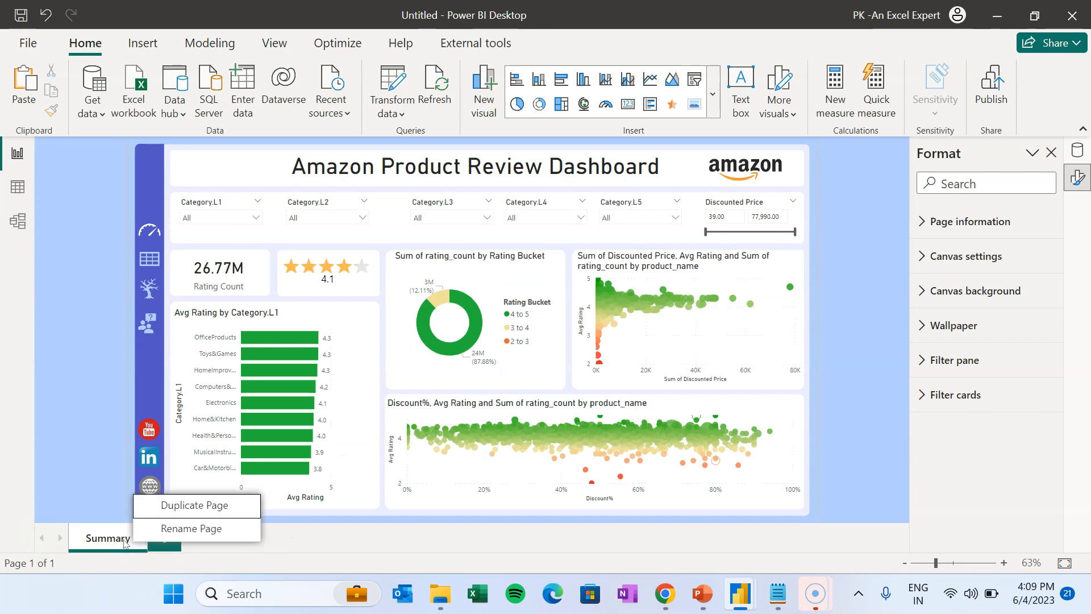
left_click(175, 506)
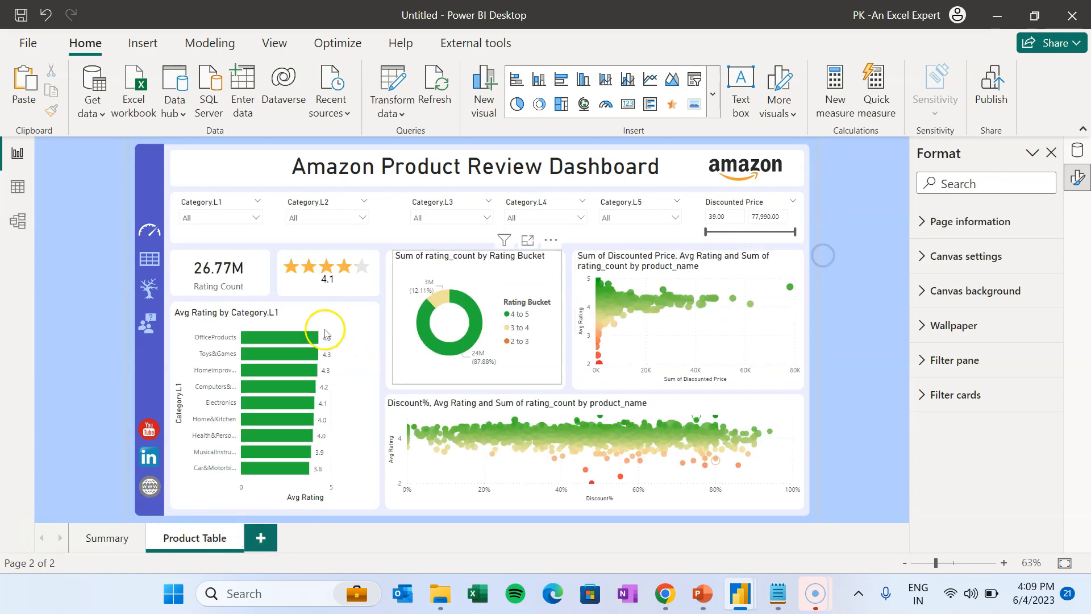
left_click(344, 322)
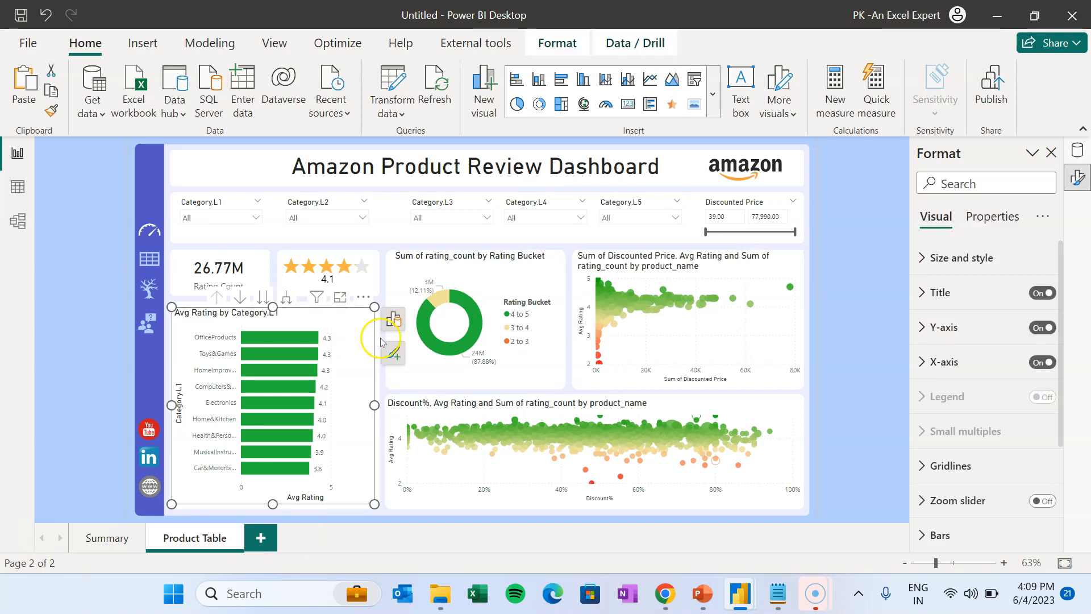
key("Delete")
- Remove the two scatter charts, the donut chart and the Rating Count card
key("Delete")
left_click(493, 260)
key("Delete")
left_click(641, 257)
key("Delete")
left_click(313, 259)
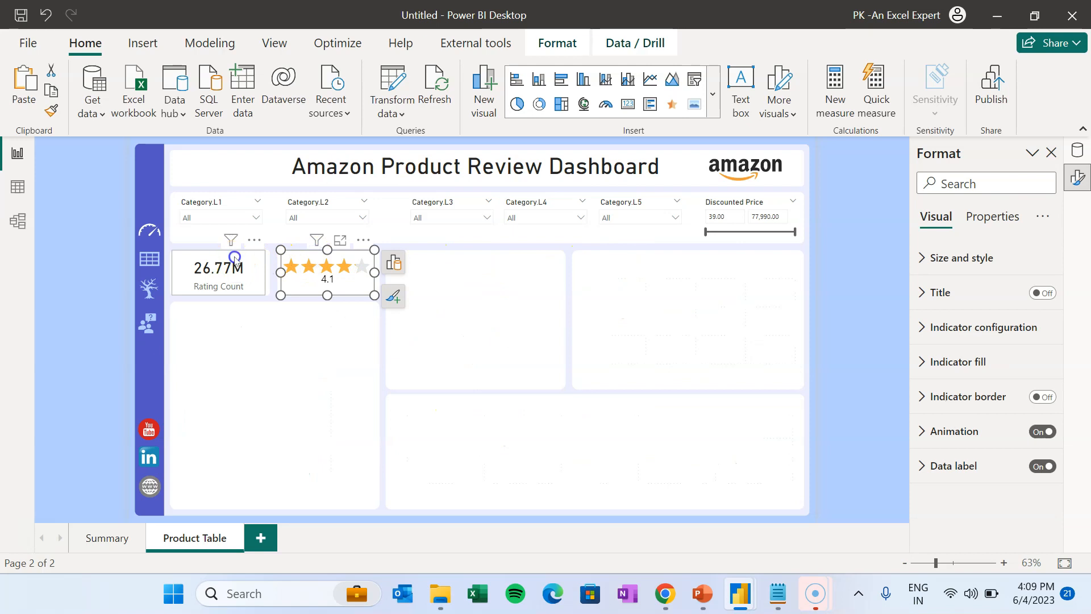
left_click(232, 266)
key("Delete")
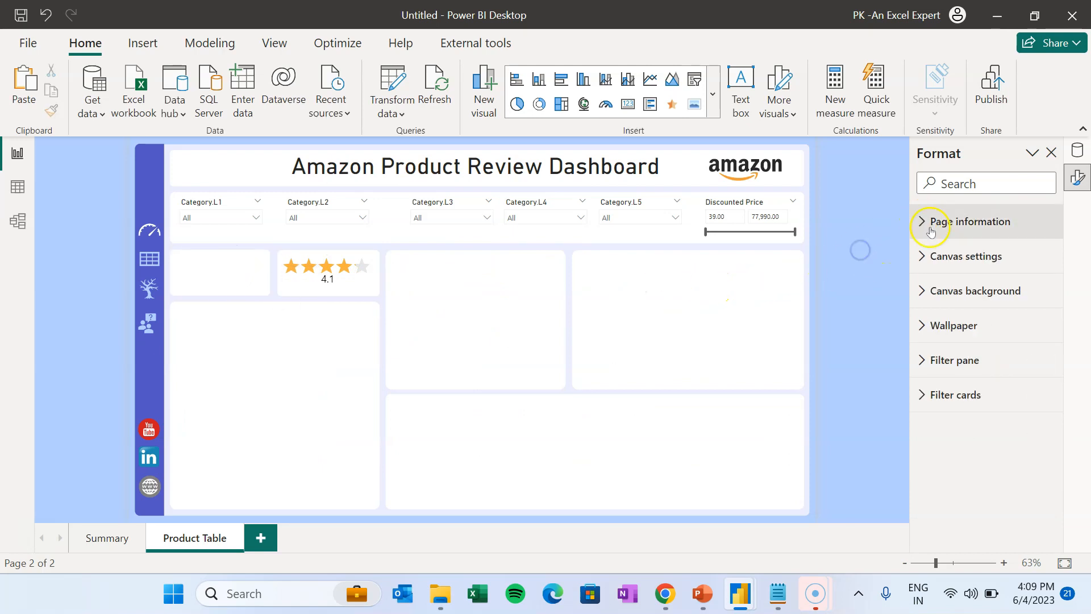
- Replace the BG1.png canvas background with BG2.png, with image fit set to Fit
left_click(972, 290)
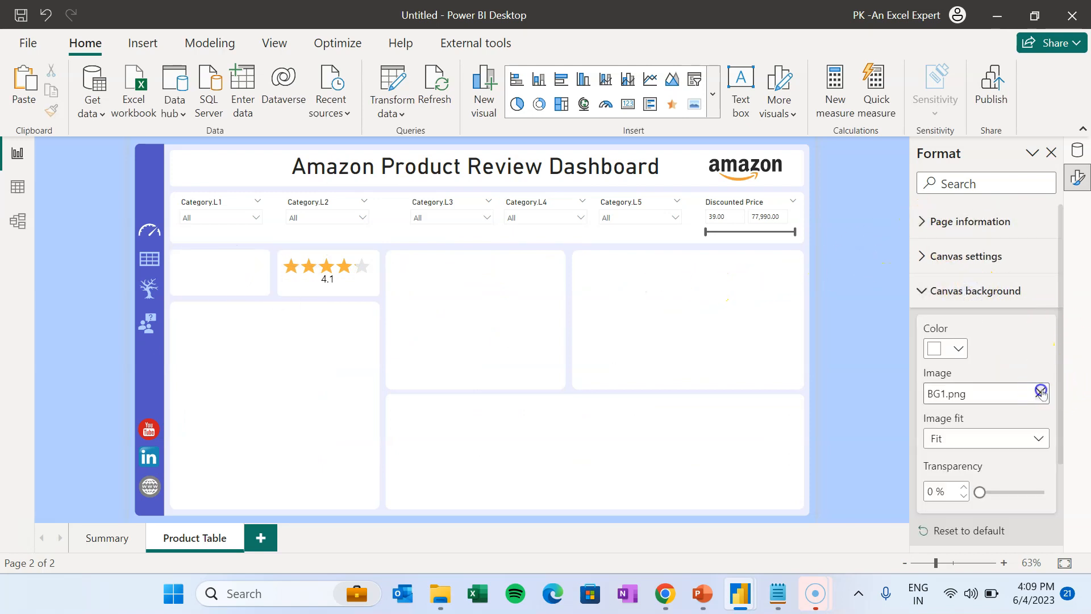
left_click(1040, 392)
left_click(992, 394)
left_click(288, 163)
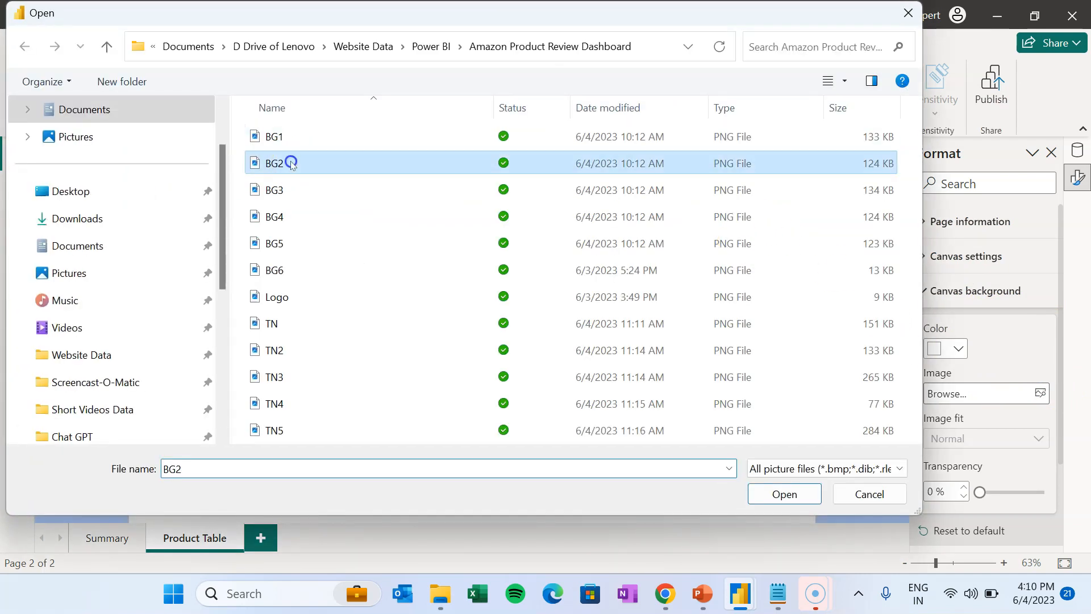
left_click(782, 493)
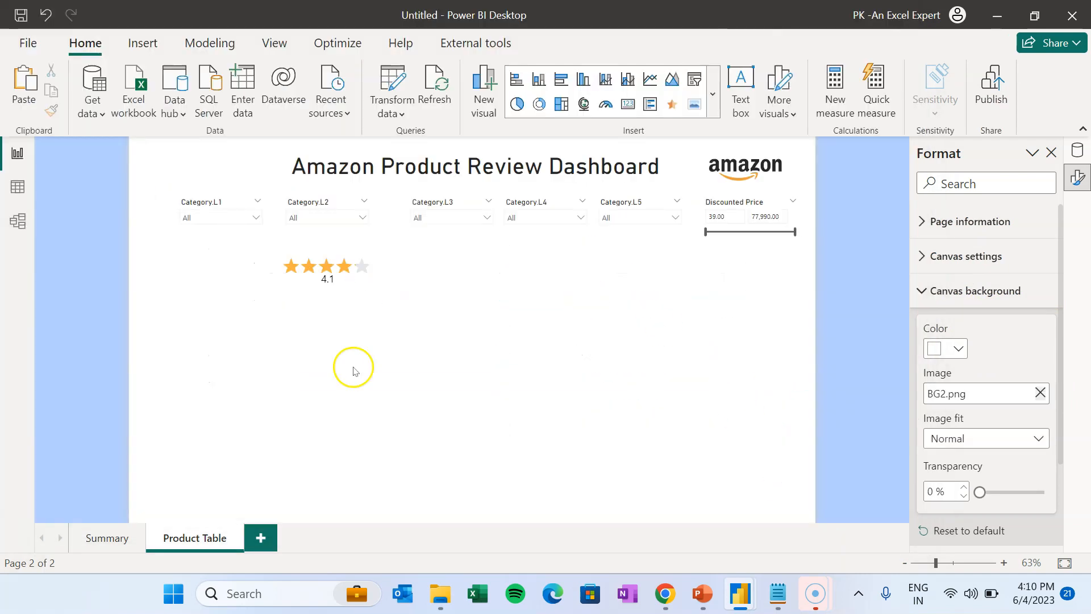
left_click(987, 438)
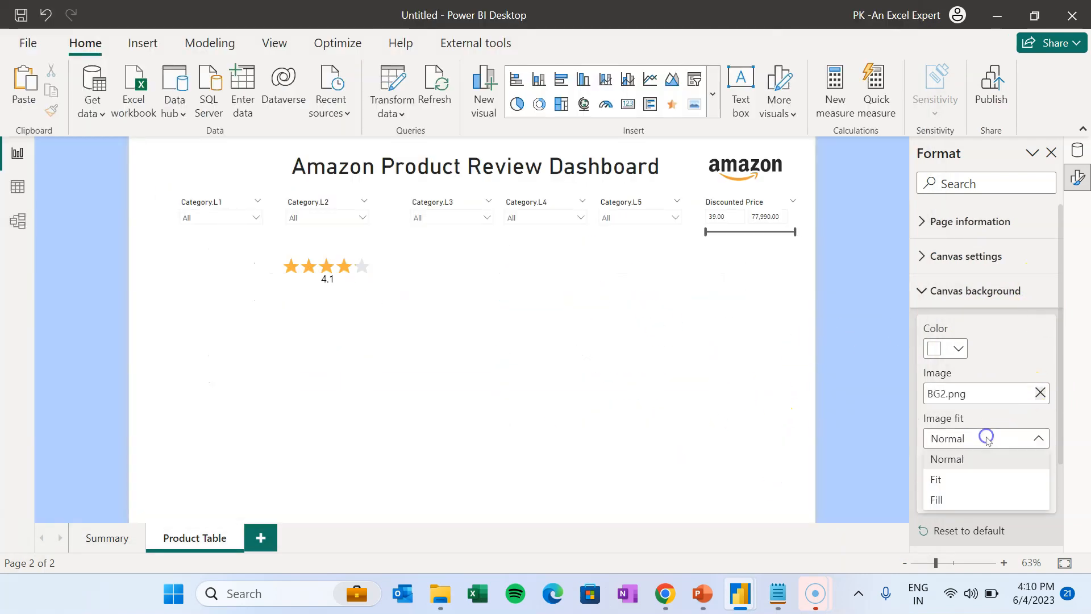
left_click(962, 479)
left_click(702, 593)
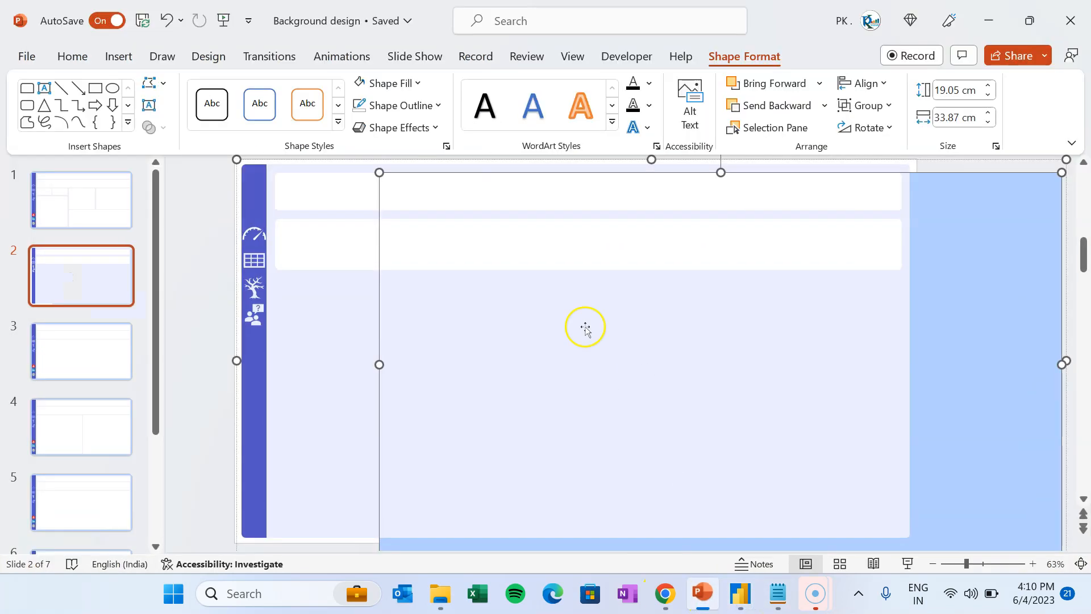
left_click(100, 349)
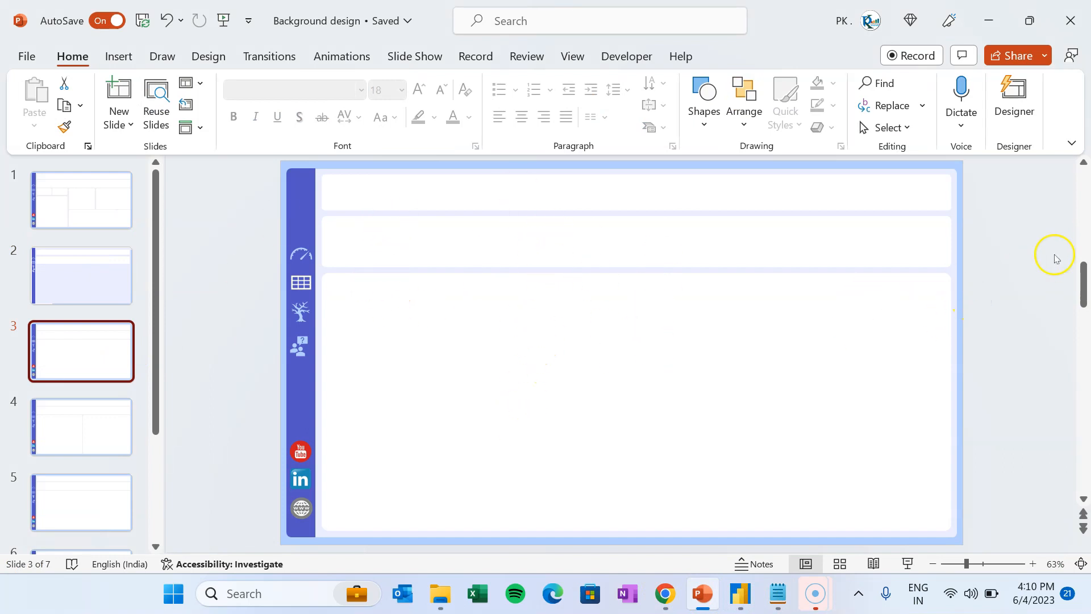
left_click(988, 20)
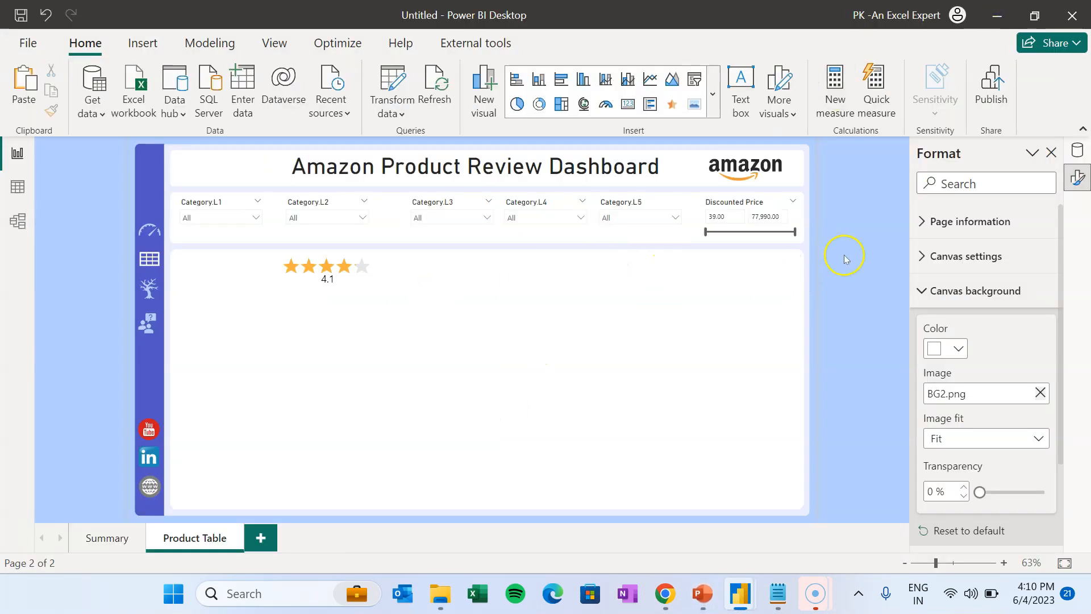
- Remove the star rating visual from the Product Table page
left_click(353, 263)
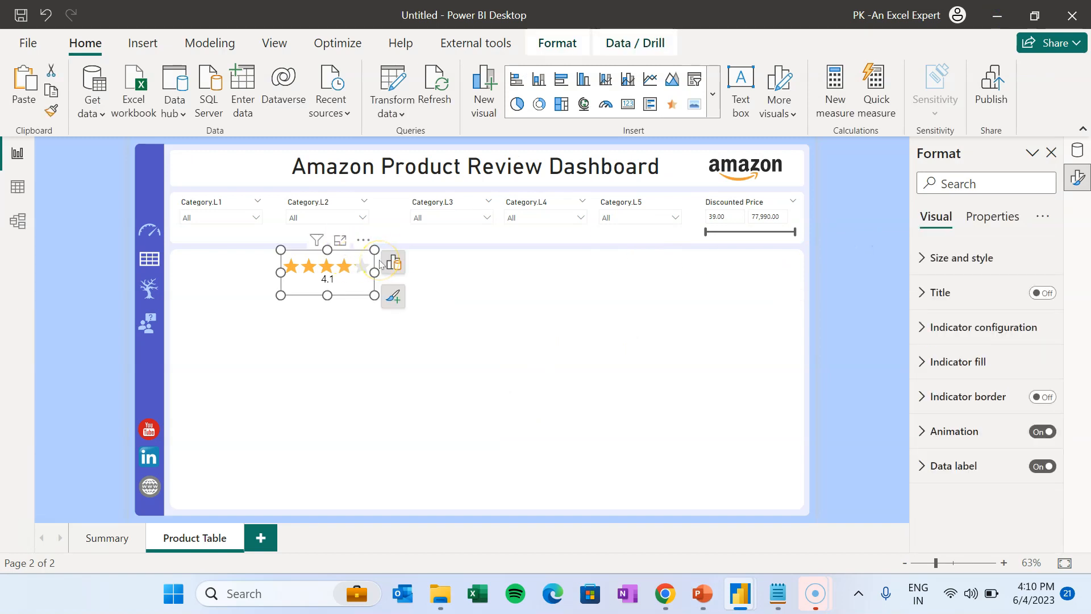
left_click(508, 305)
left_click(345, 280)
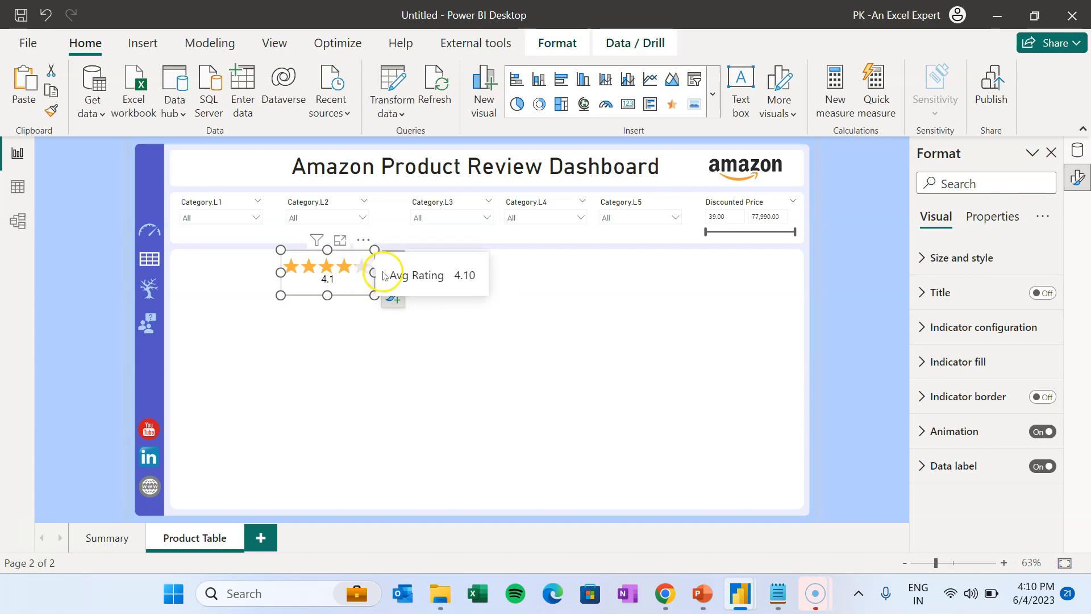
left_click(362, 239)
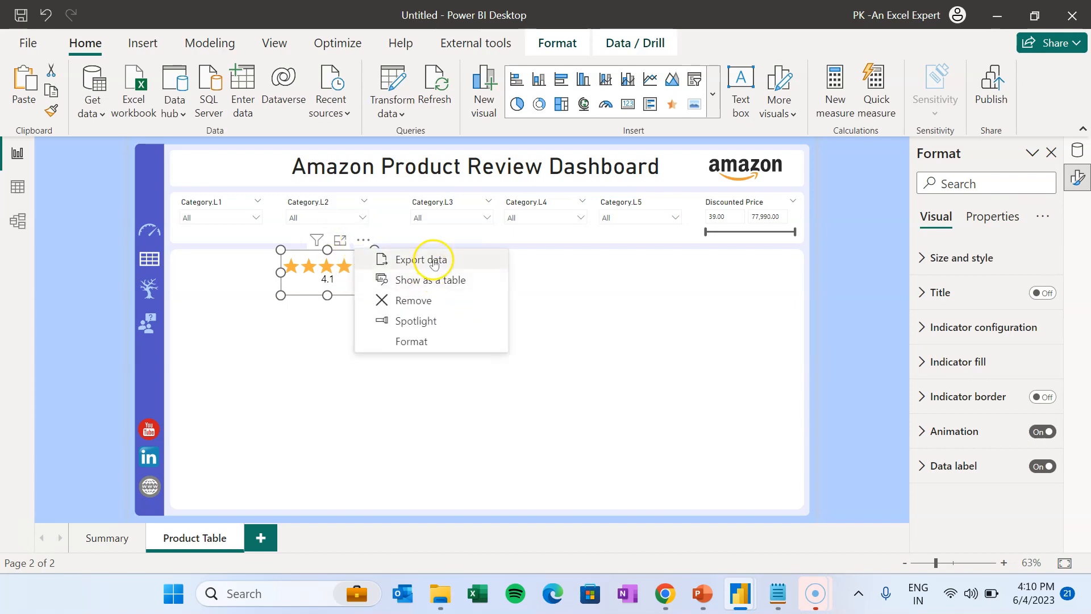
left_click(433, 299)
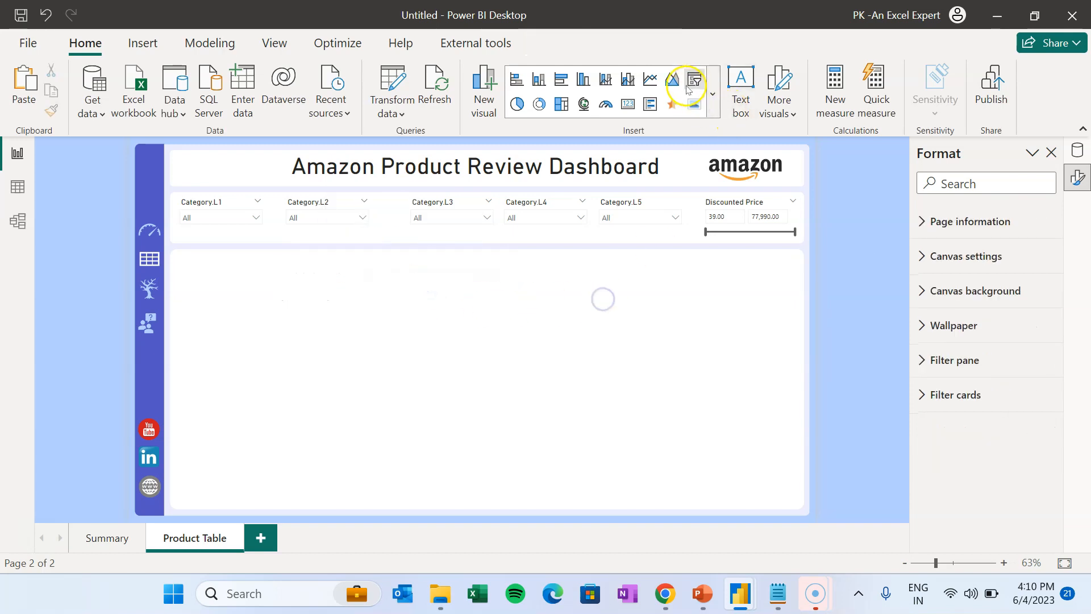
- Insert an empty table visual and stretch it across the lower white panel
left_click(711, 104)
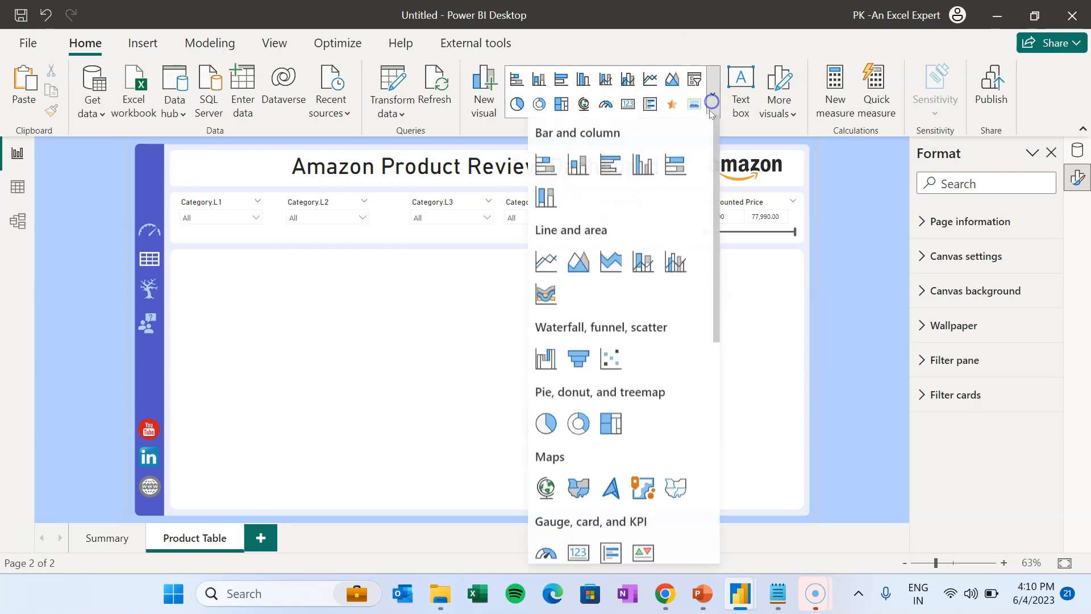
scroll(711, 352, "down", 5)
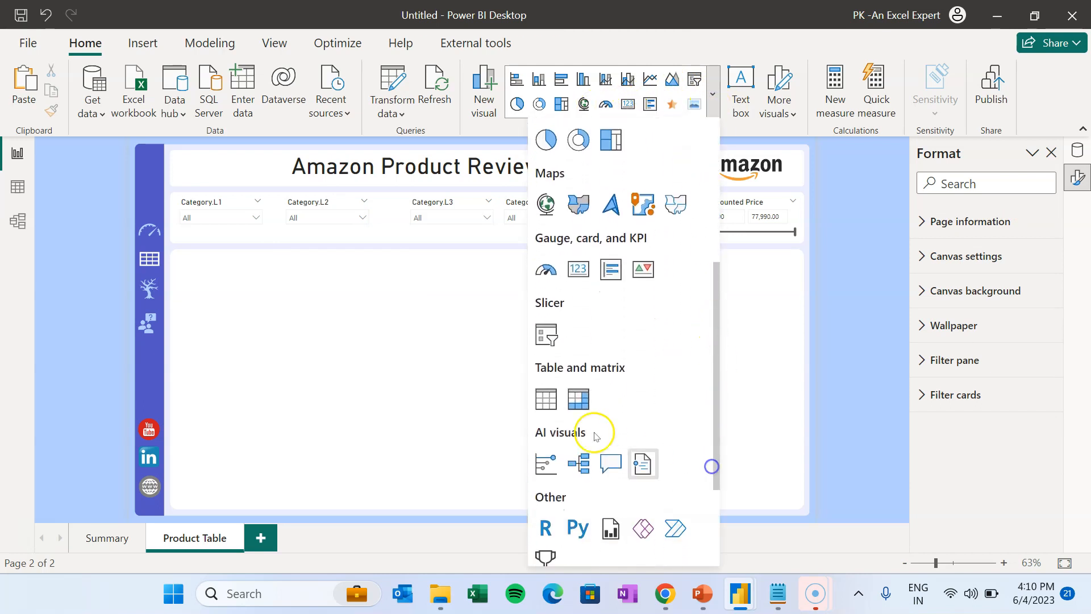
left_click(546, 398)
left_click_drag(265, 370, 794, 503)
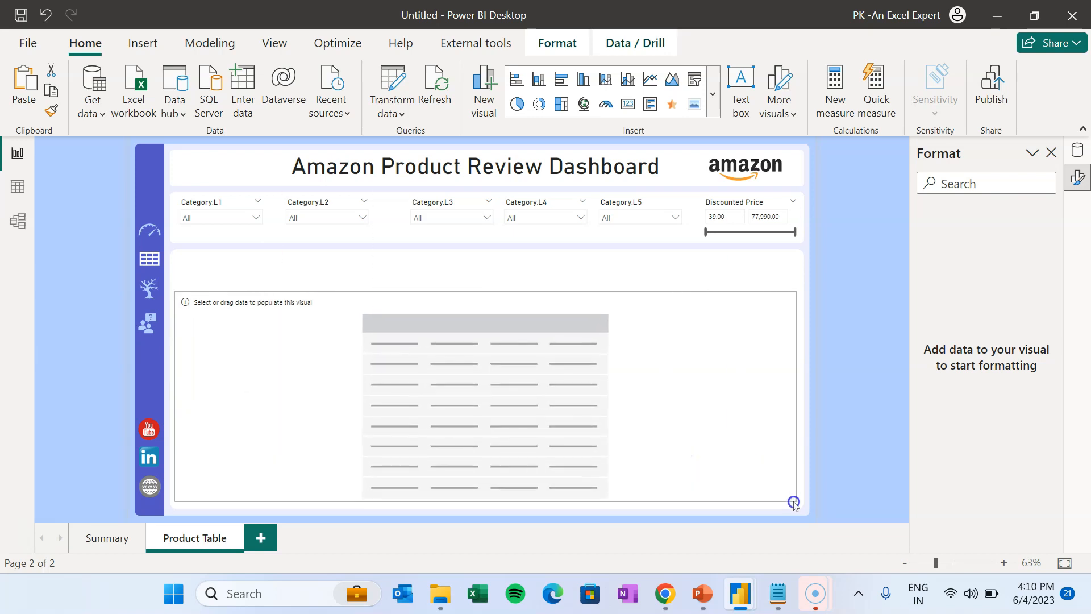
left_click_drag(485, 291, 486, 253)
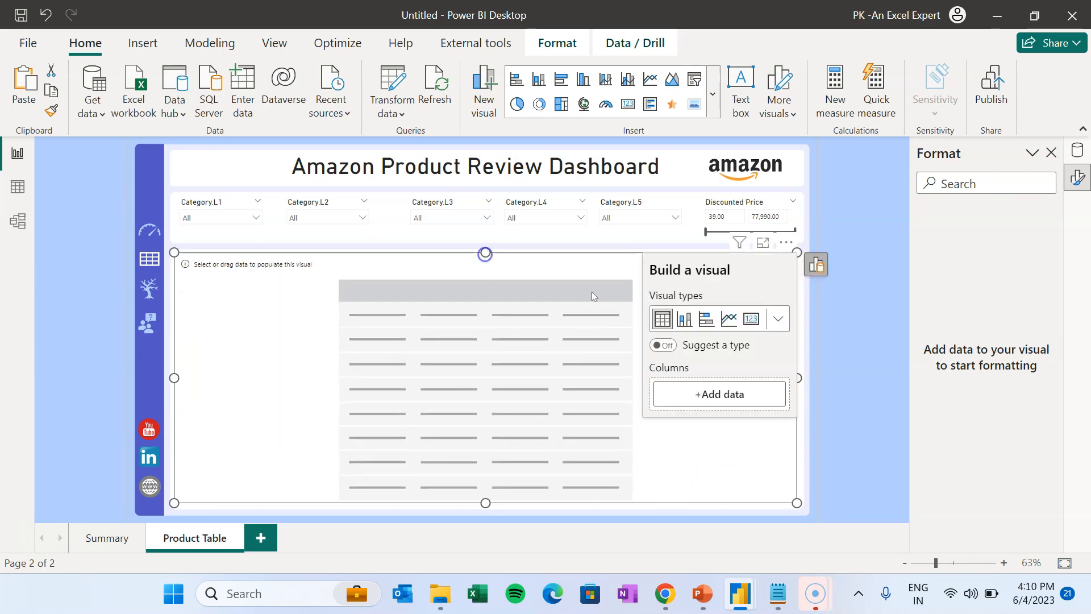
- Add img_link, product_name and Avg Rating as the table's first columns
left_click(715, 394)
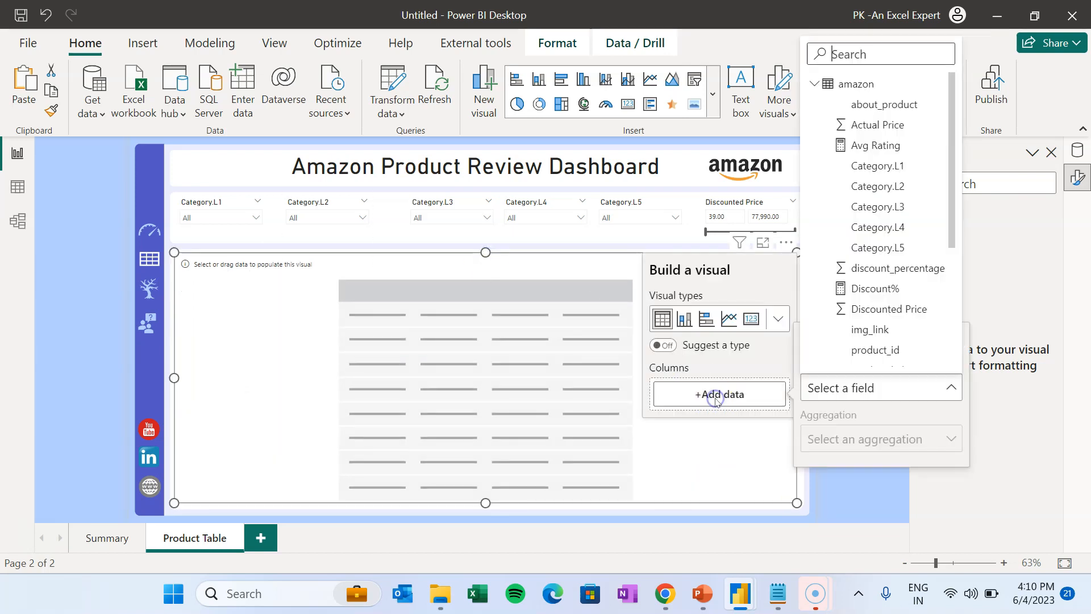
left_click(879, 330)
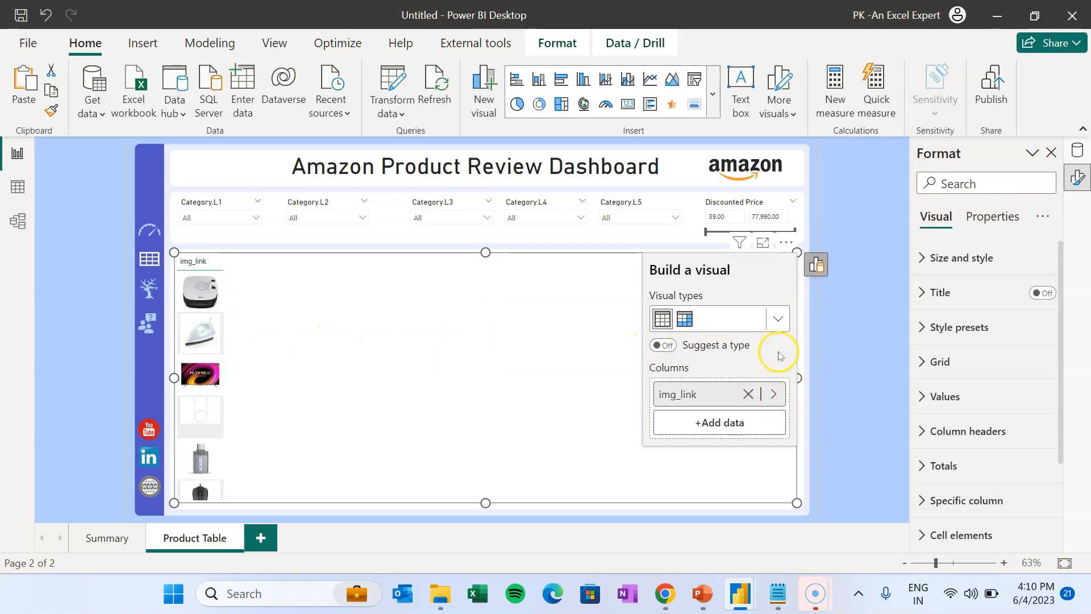
left_click(717, 422)
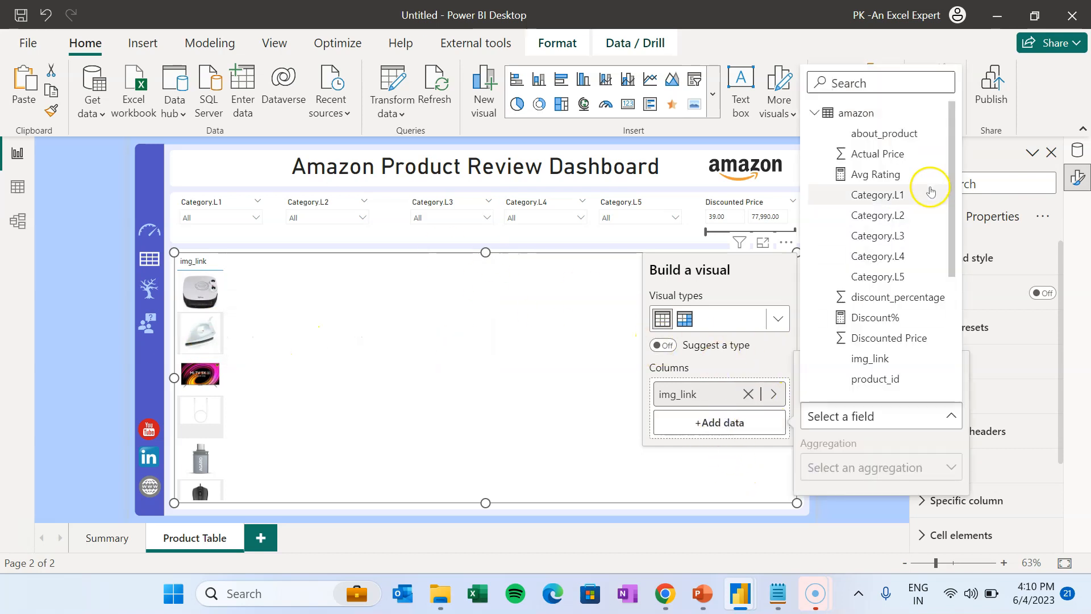
scroll(950, 164, "down", 3)
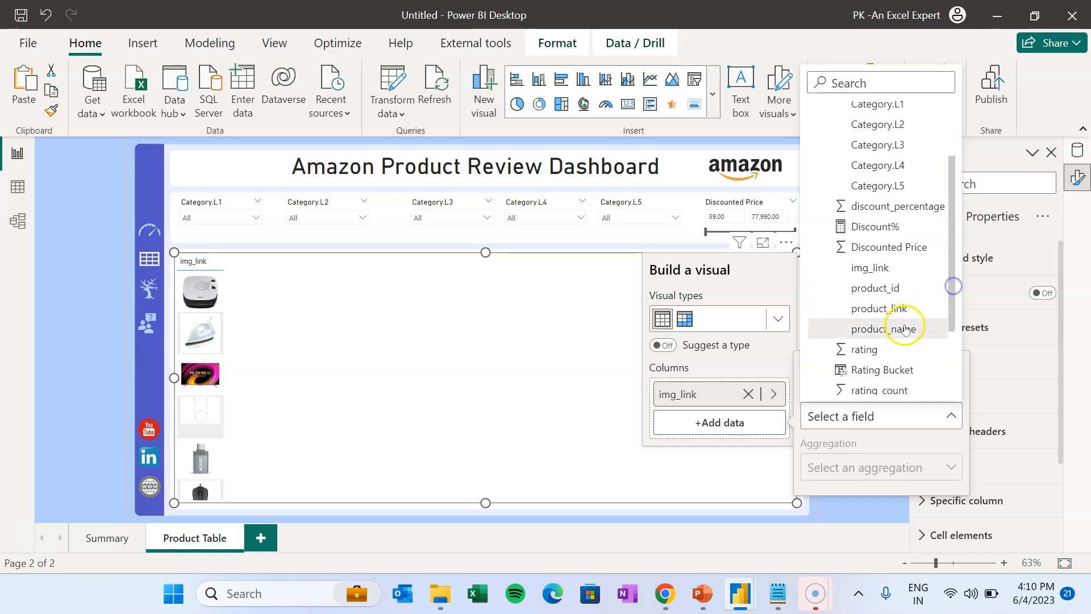
left_click(910, 335)
left_click(720, 451)
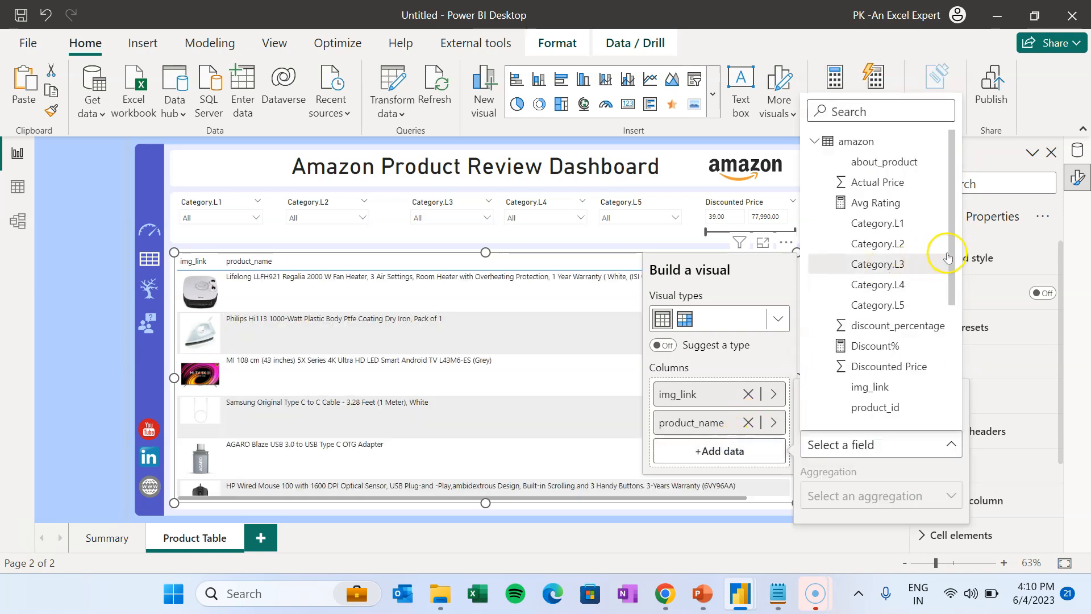
scroll(909, 318, "down", 3)
left_click(850, 112)
type("avg")
left_click(875, 169)
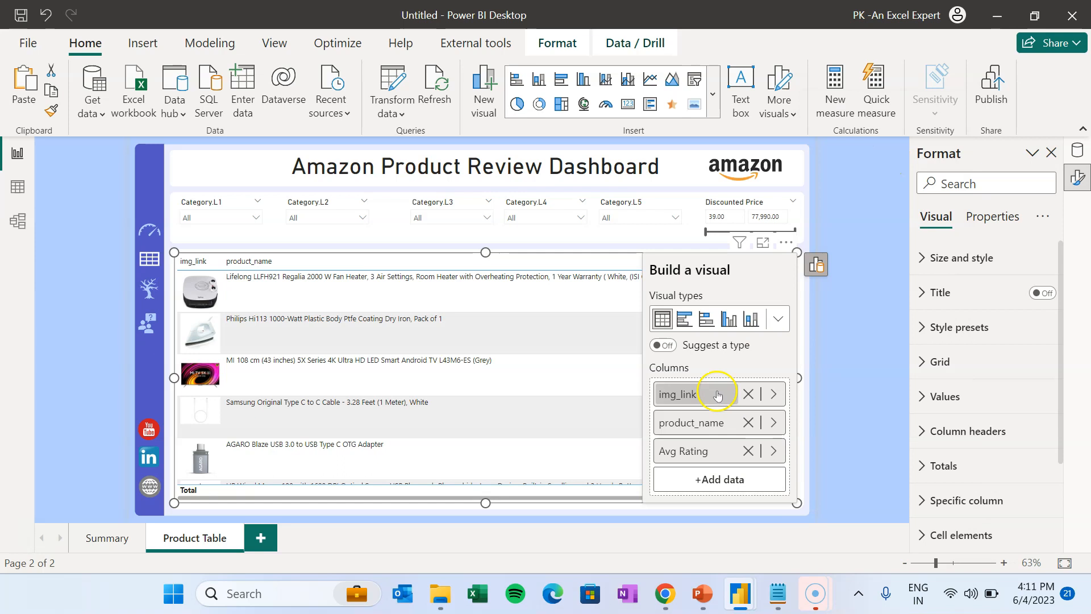
left_click_drag(628, 497, 702, 501)
- Add summed Actual Price and Discounted Price columns plus Discount%
left_click(712, 482)
left_click(950, 139)
type("pri")
left_click(866, 192)
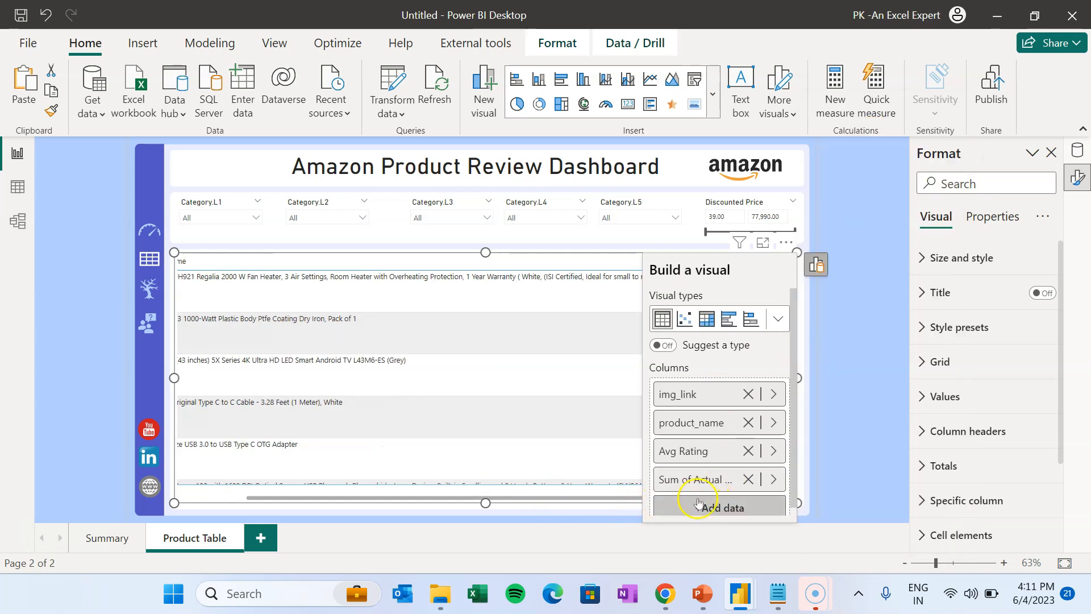
left_click(726, 505)
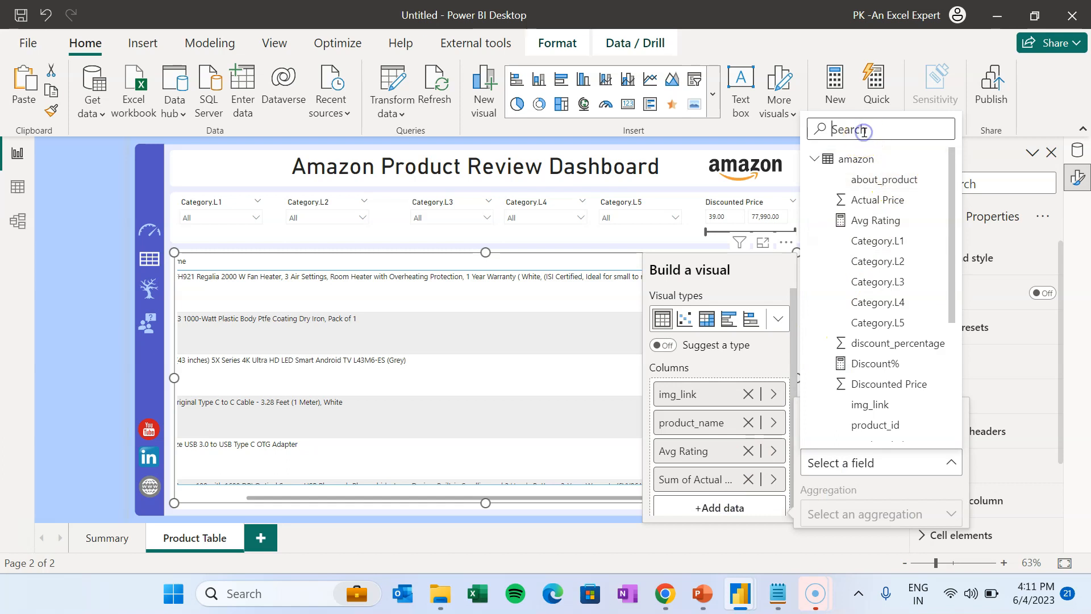
type("pr")
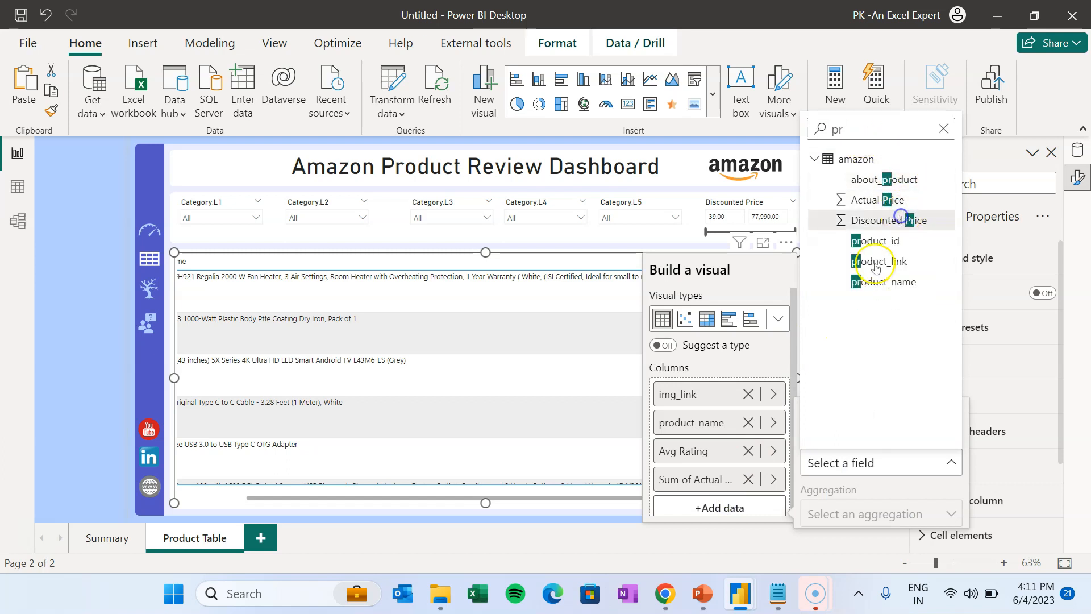
left_click(901, 218)
left_click(788, 495)
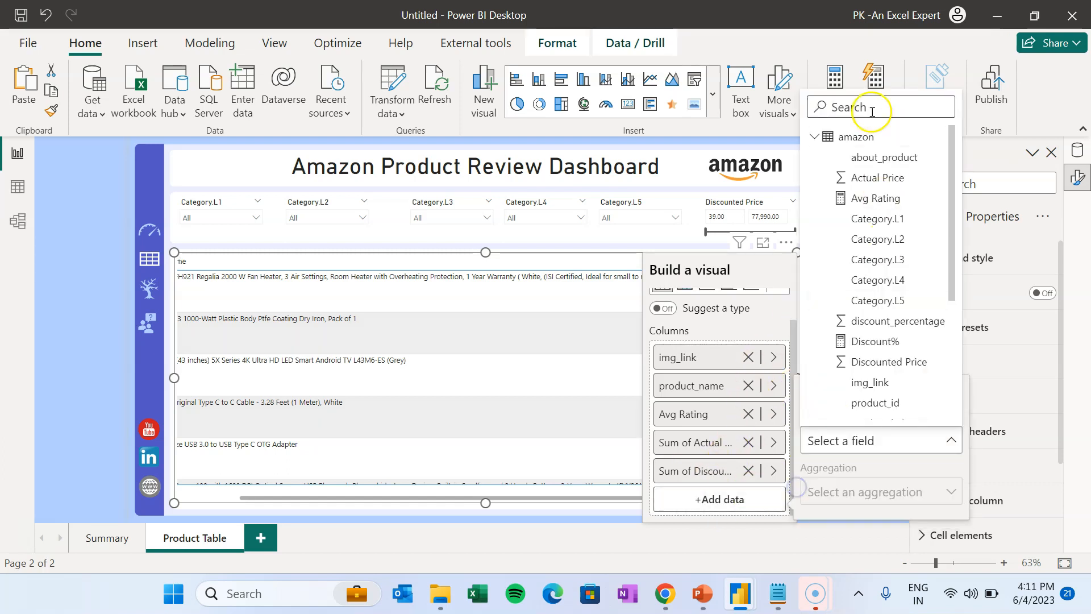
type("dis")
left_click(876, 178)
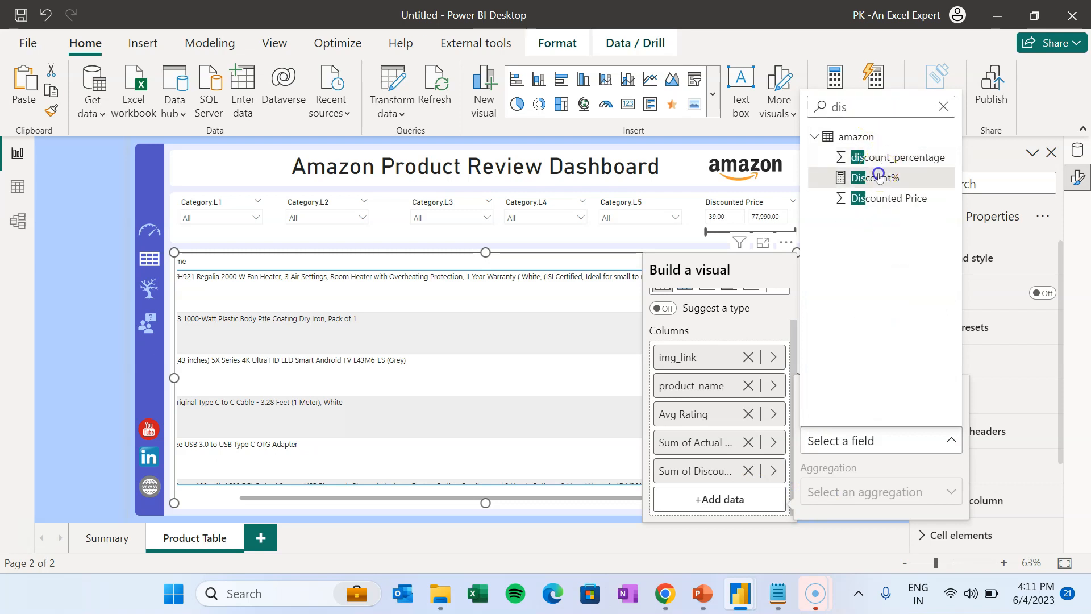
left_click(858, 279)
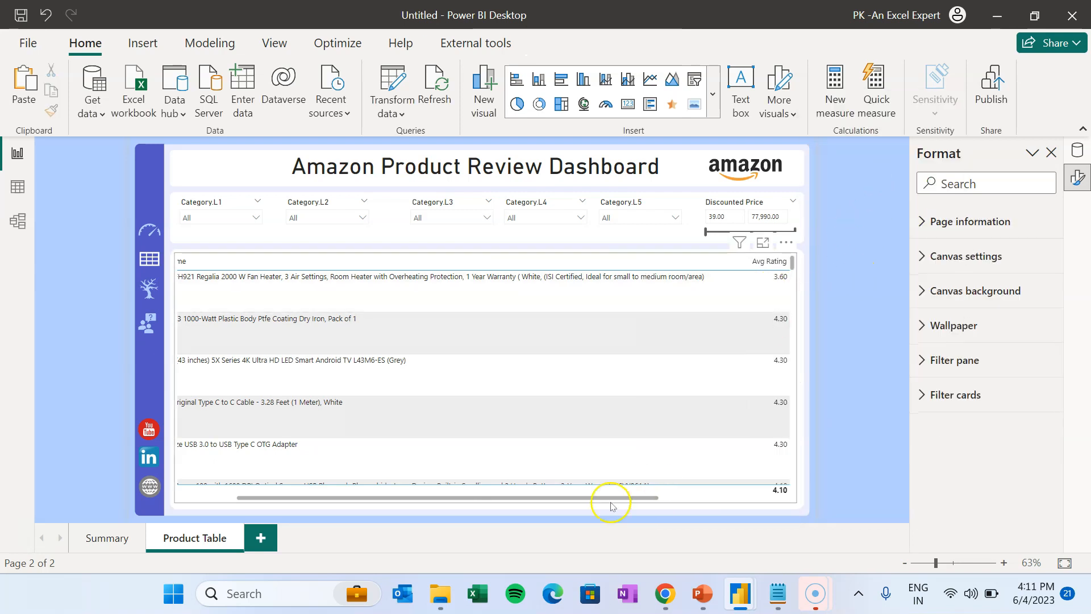
- Narrow the product_name column so long product names wrap
left_click_drag(608, 499, 769, 503)
left_click(522, 251)
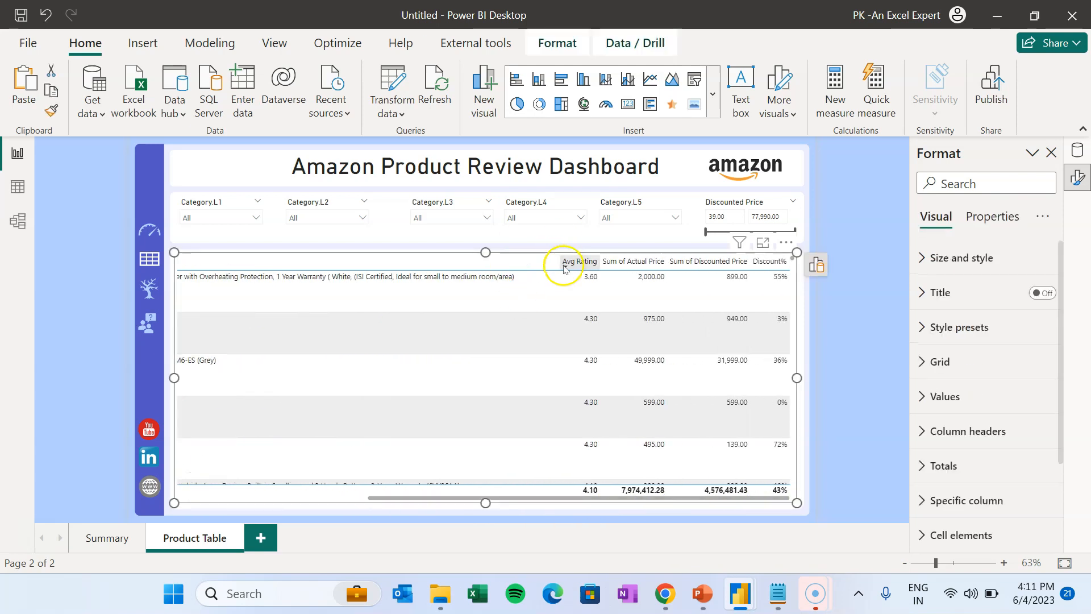
left_click_drag(557, 260, 220, 261)
left_click(856, 303)
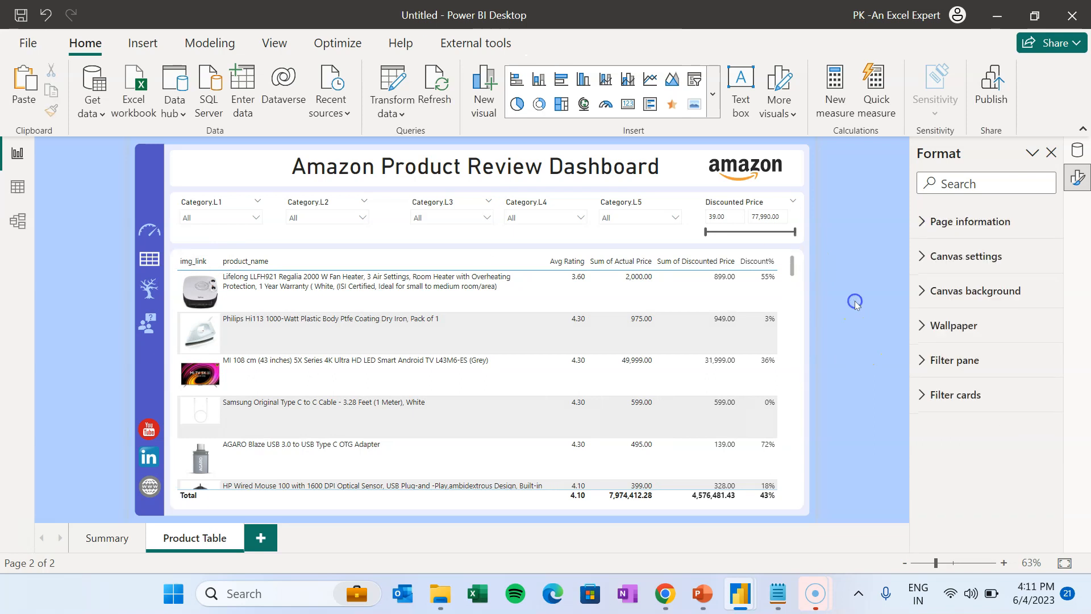
- Apply the Minimal style preset to the product table
left_click(794, 265)
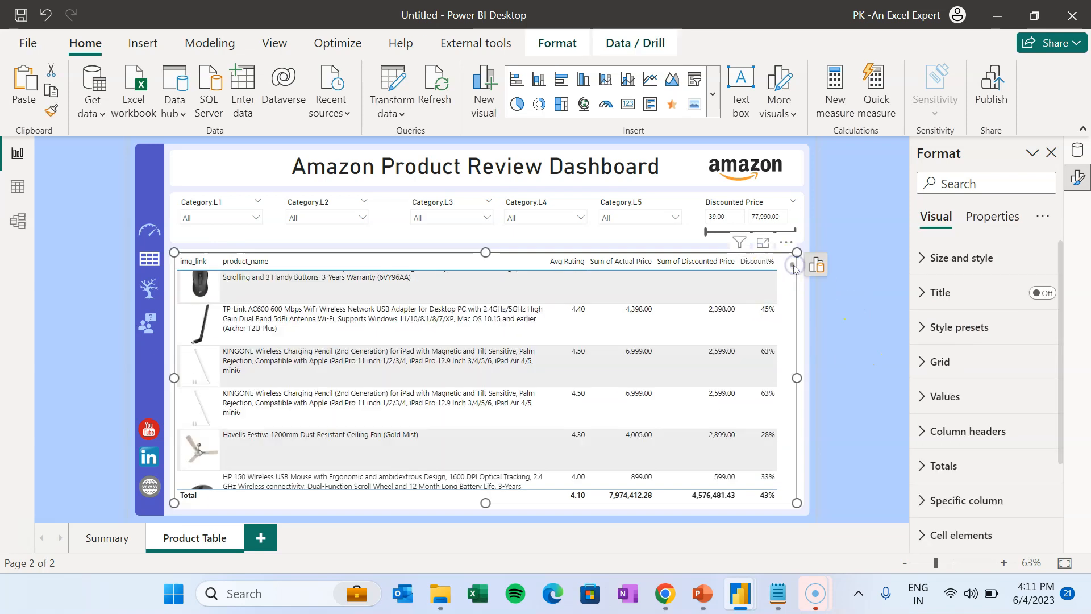
left_click(989, 333)
left_click(991, 372)
left_click(971, 209)
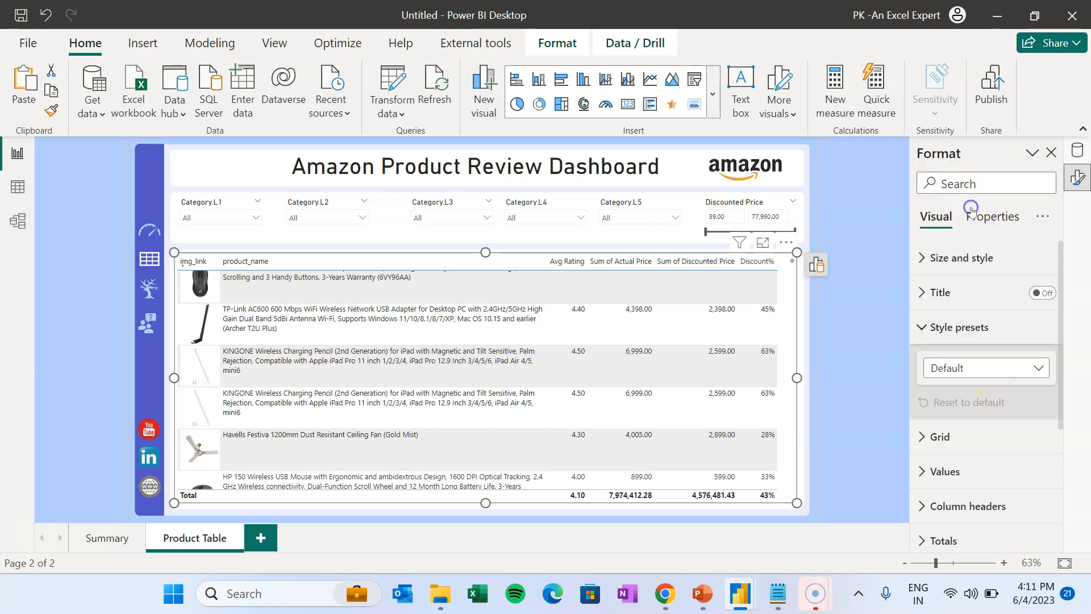
- Give the table's column headers a light blue background
scroll(1017, 443, "down", 2)
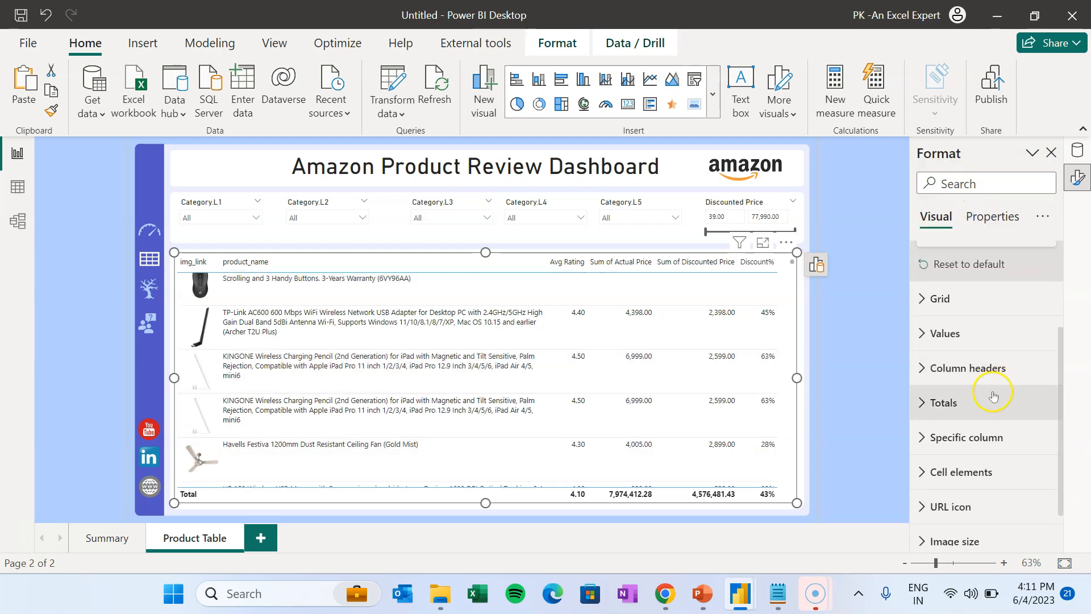
left_click(988, 369)
scroll(992, 386, "down", 3)
left_click(959, 349)
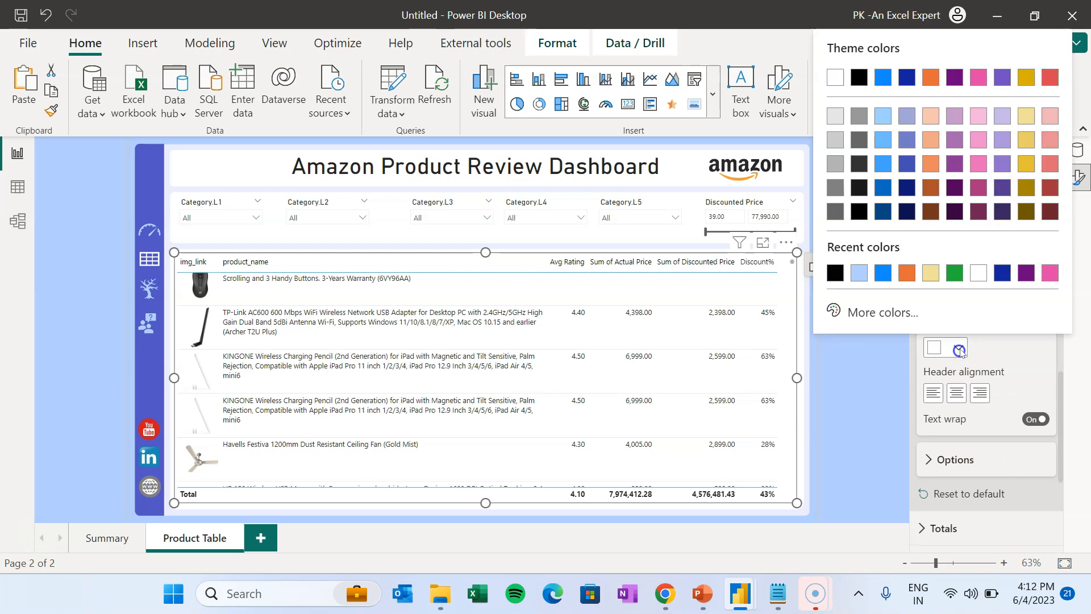
left_click(861, 272)
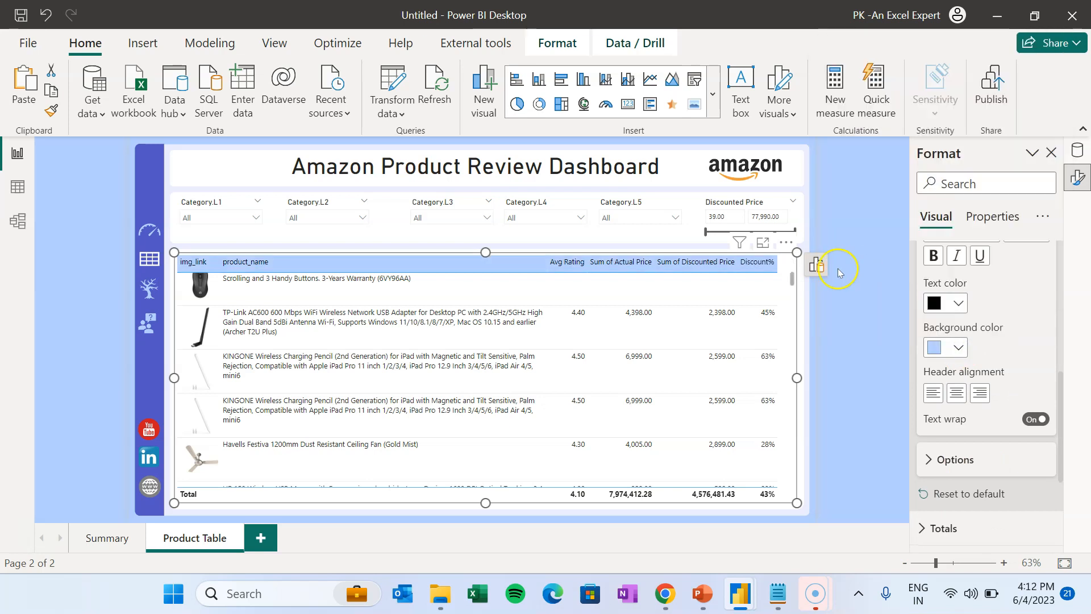
left_click(843, 266)
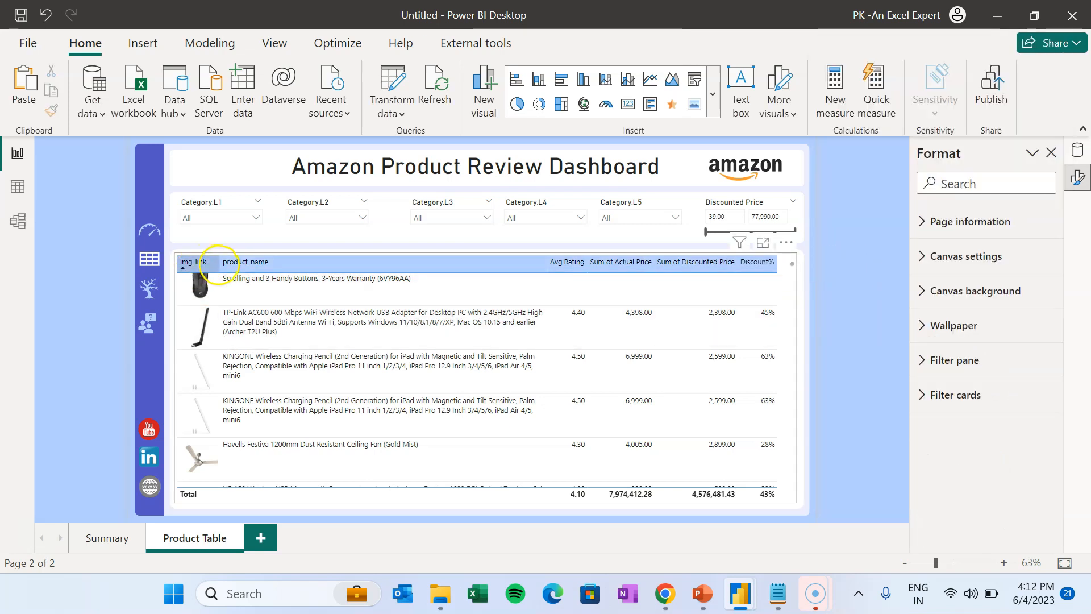
left_click(226, 266)
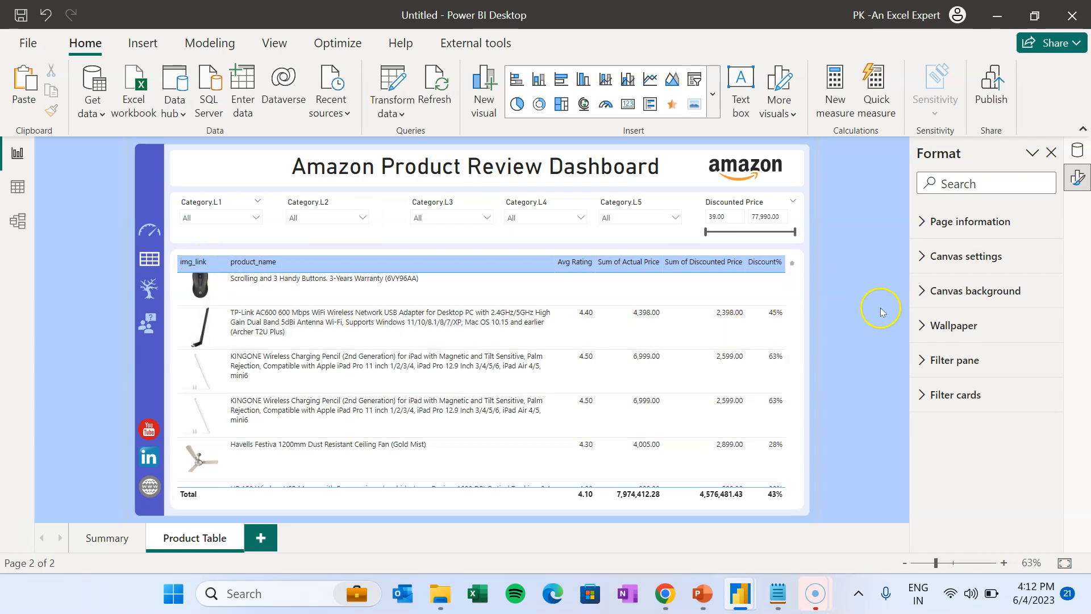
- Duplicate the Product Table page as Product Details and return to Product Table
right_click(196, 539)
left_click(277, 451)
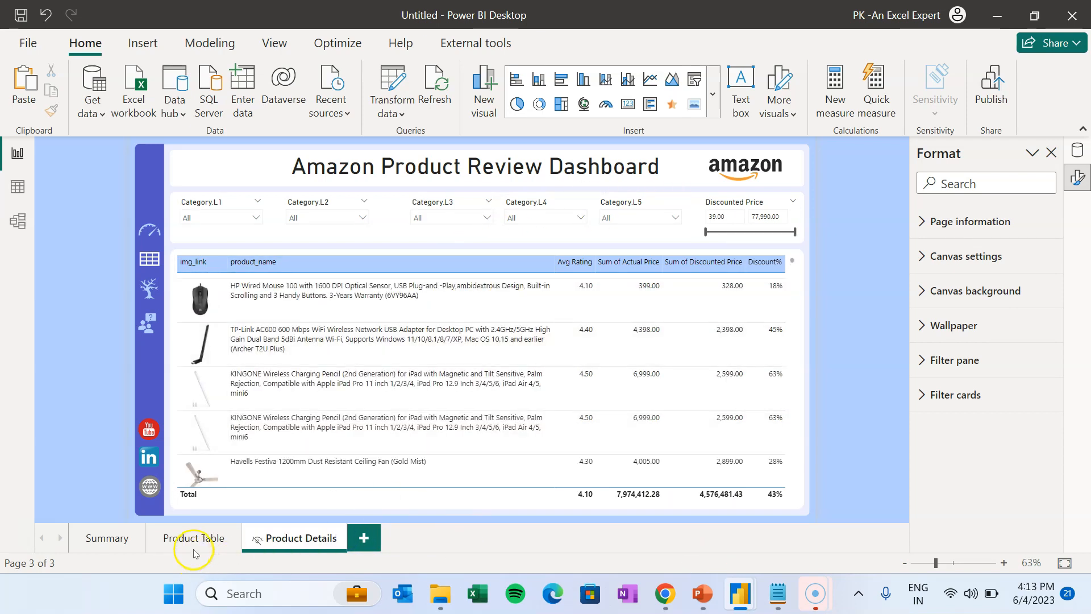
left_click(190, 544)
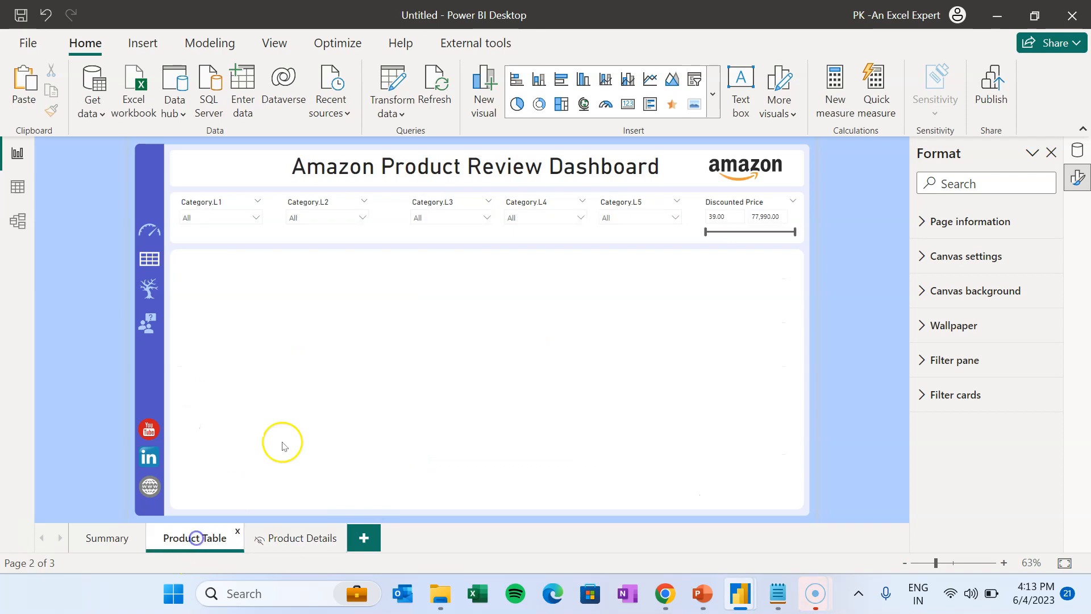
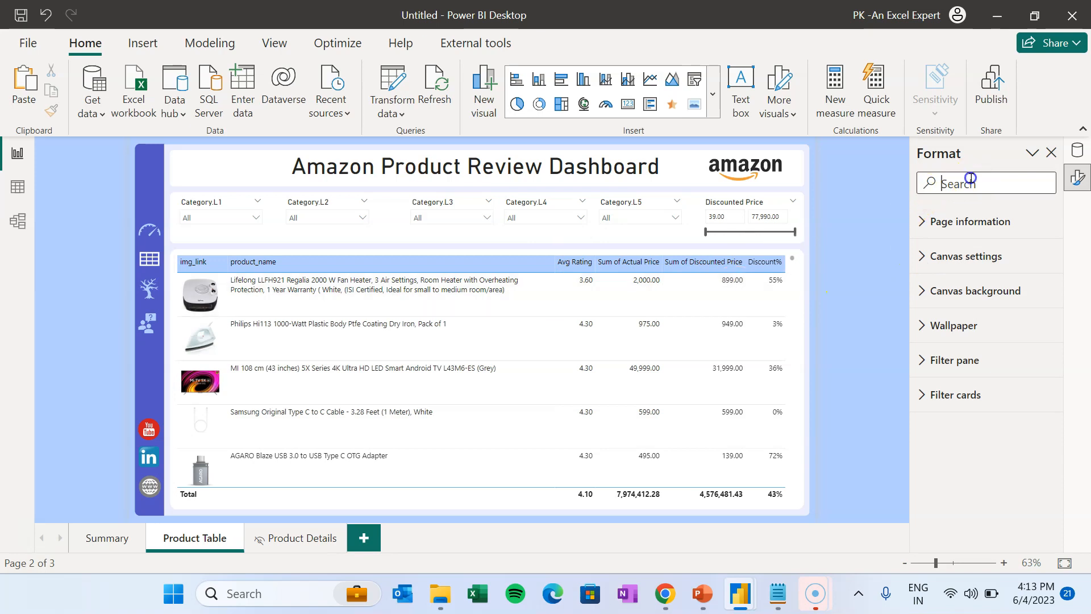
- Add product_link to the product table as the column directly after product_name
scroll(790, 287, "down", 2)
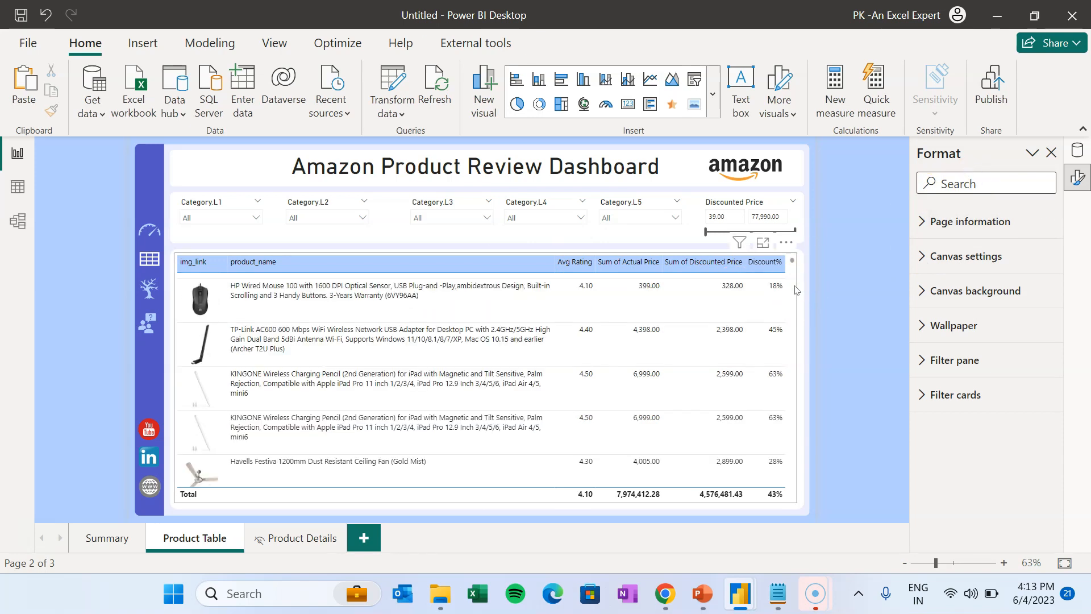
scroll(795, 287, "down", 3)
left_click(795, 285)
left_click(776, 265)
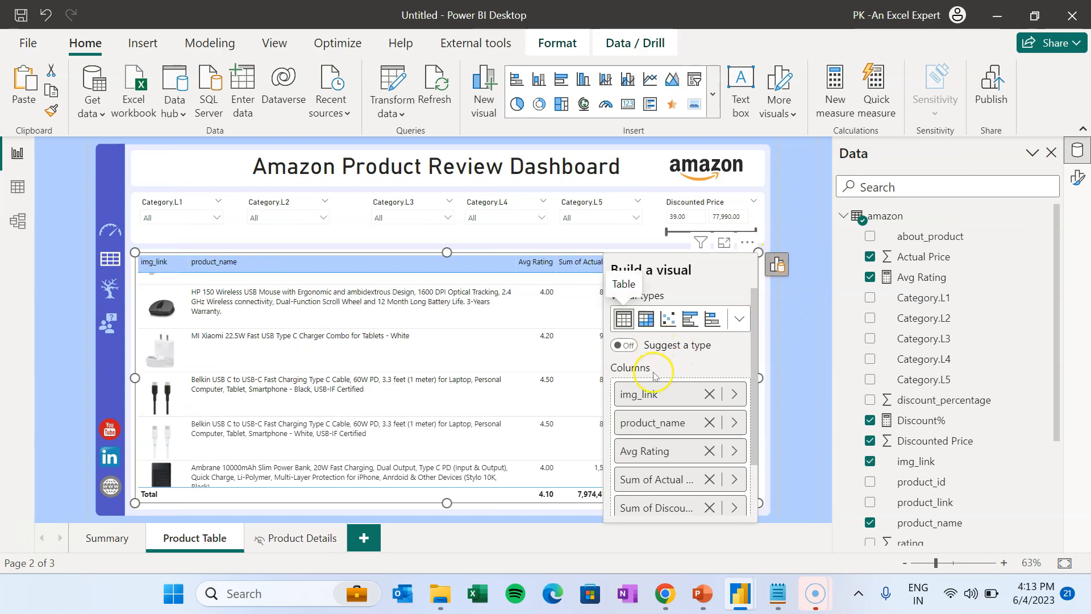
scroll(750, 375, "down", 2)
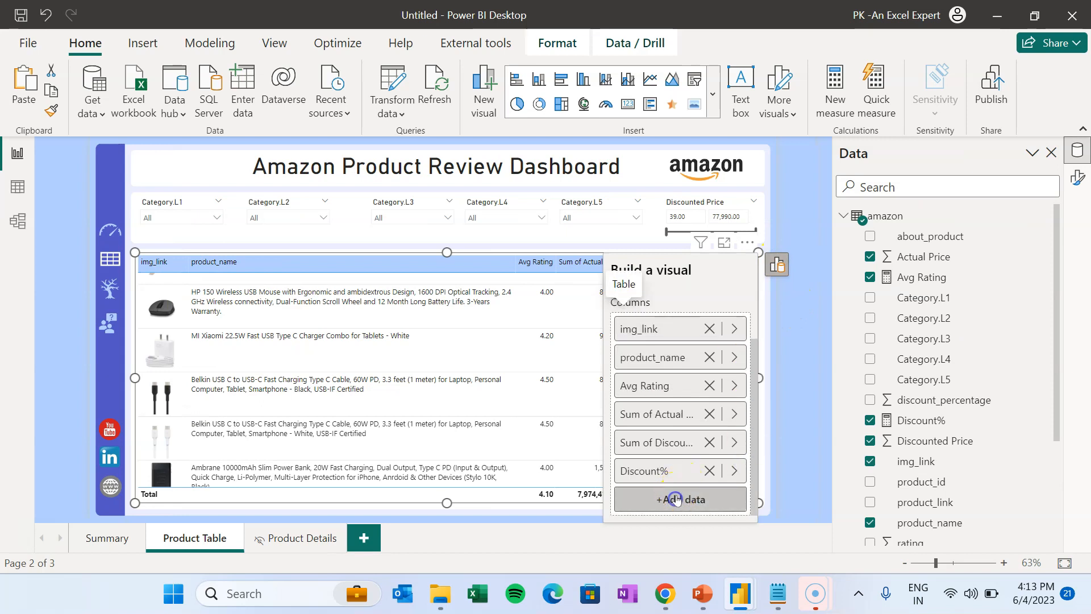
left_click(677, 499)
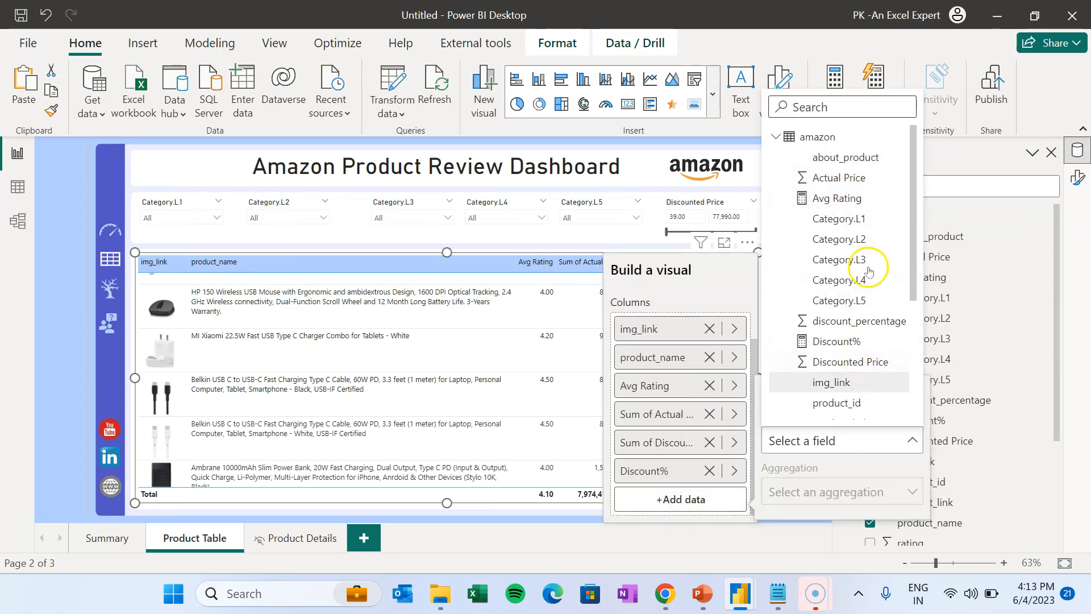
left_click_drag(913, 289, 906, 358)
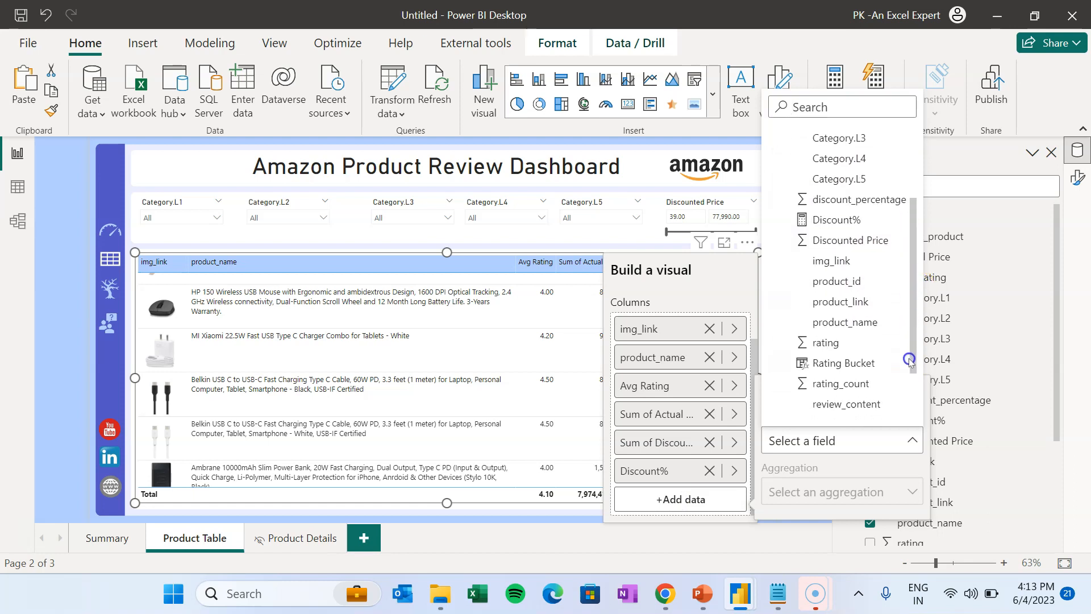
left_click(858, 303)
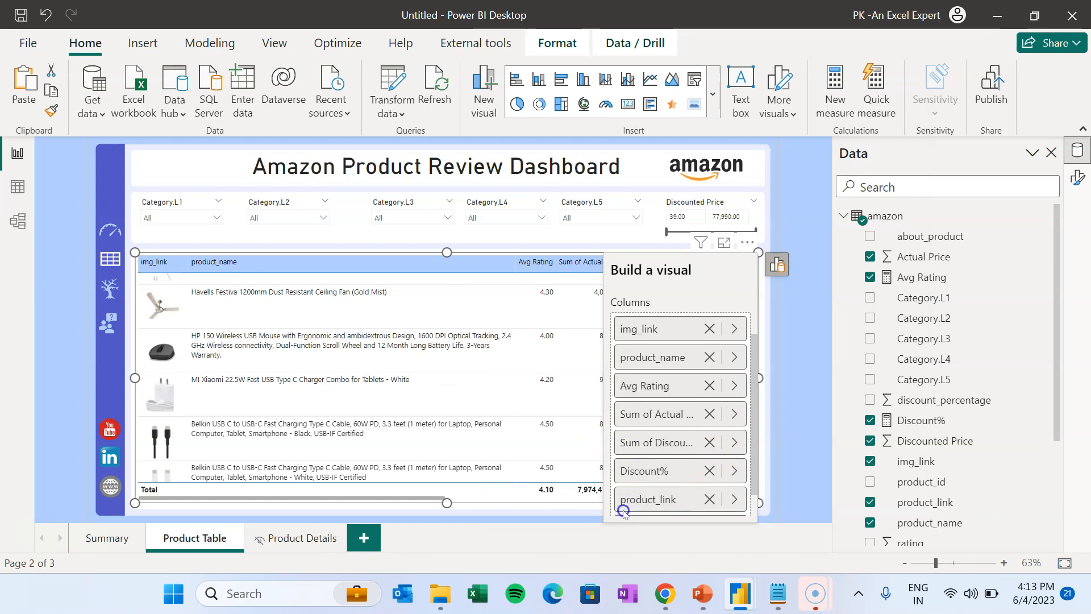
left_click_drag(646, 490, 625, 370)
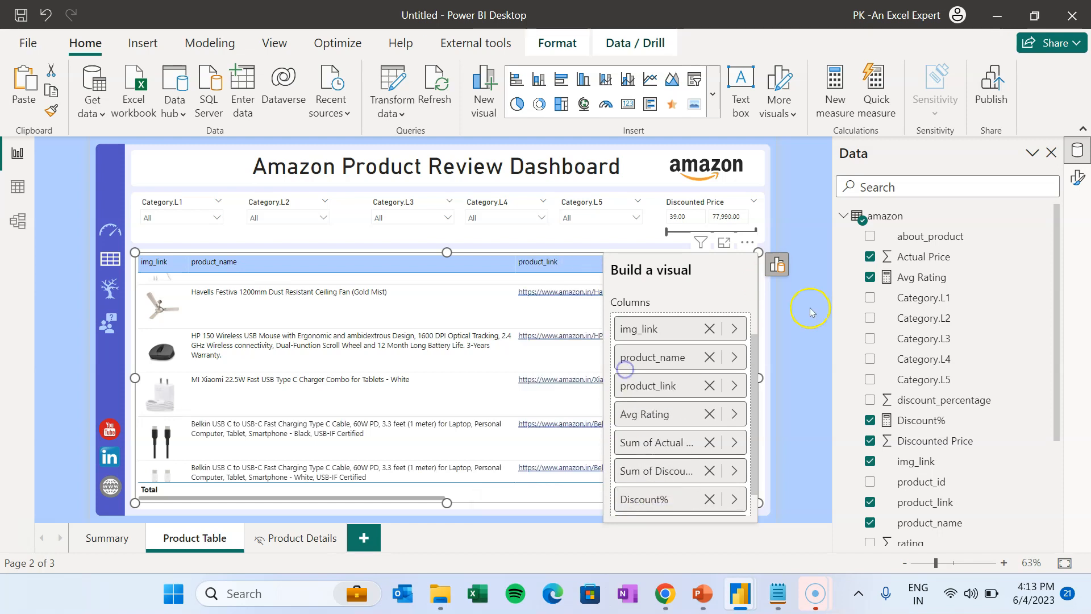
left_click(811, 311)
left_click_drag(427, 498, 524, 506)
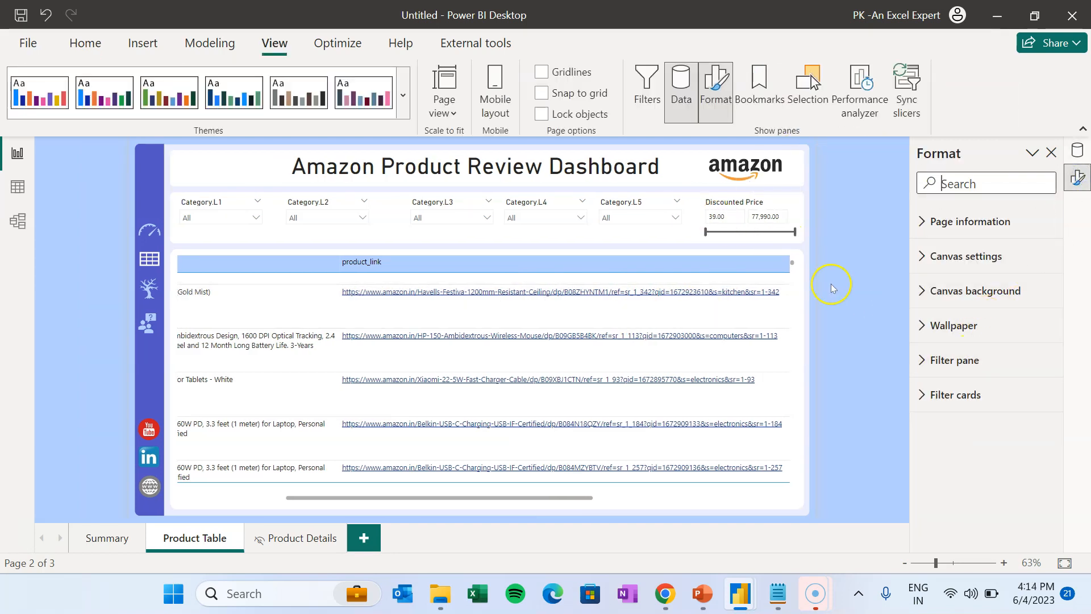
- Turn on URL icon values so product links show as icons, then select the duplicated page's table
left_click(795, 285)
left_click(981, 183)
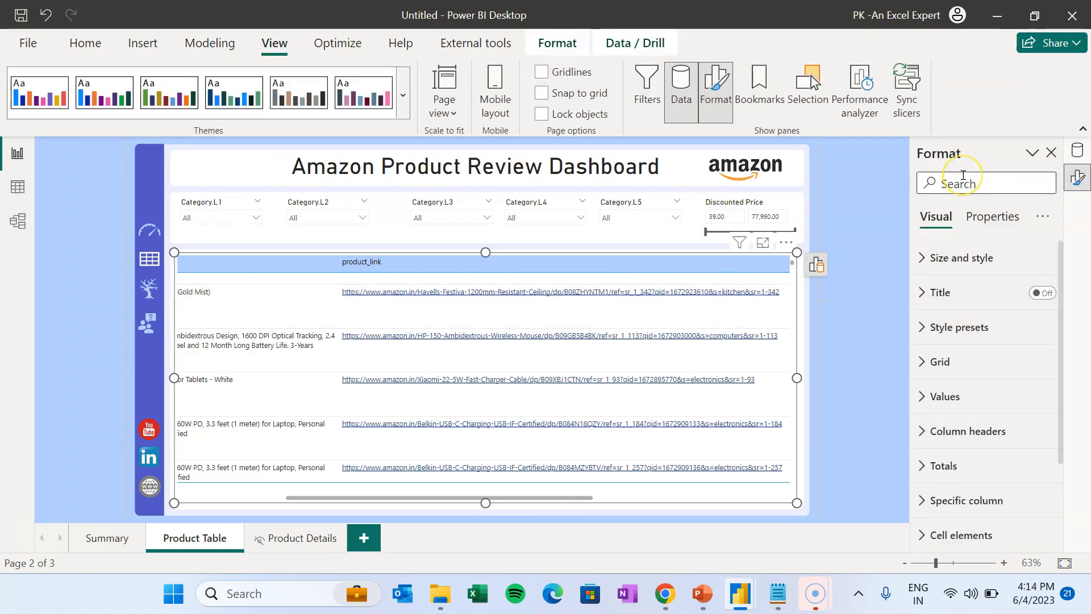
type("url")
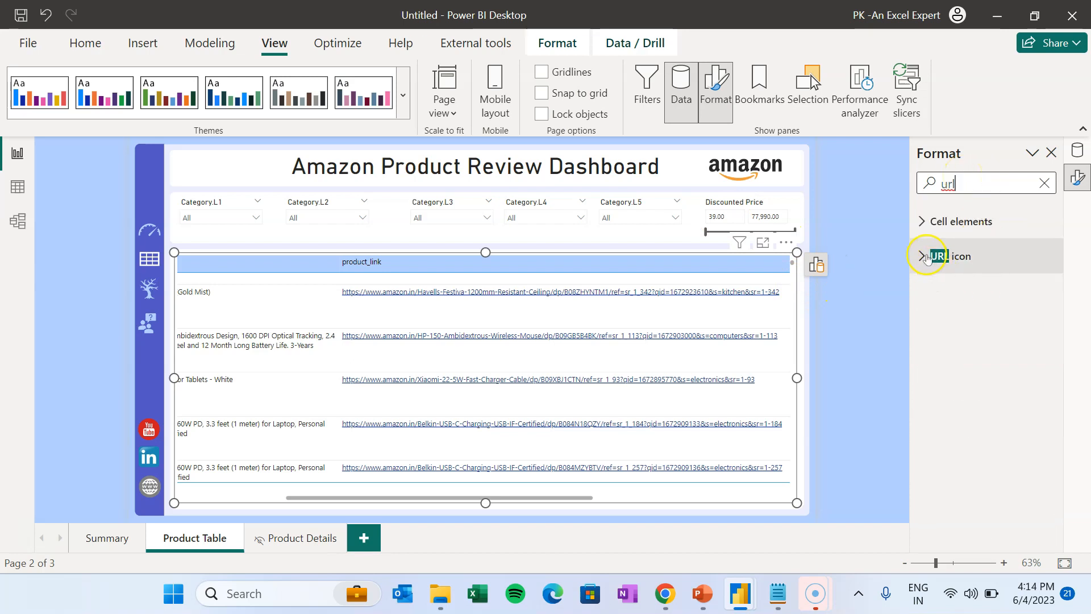
left_click(930, 263)
left_click(1038, 295)
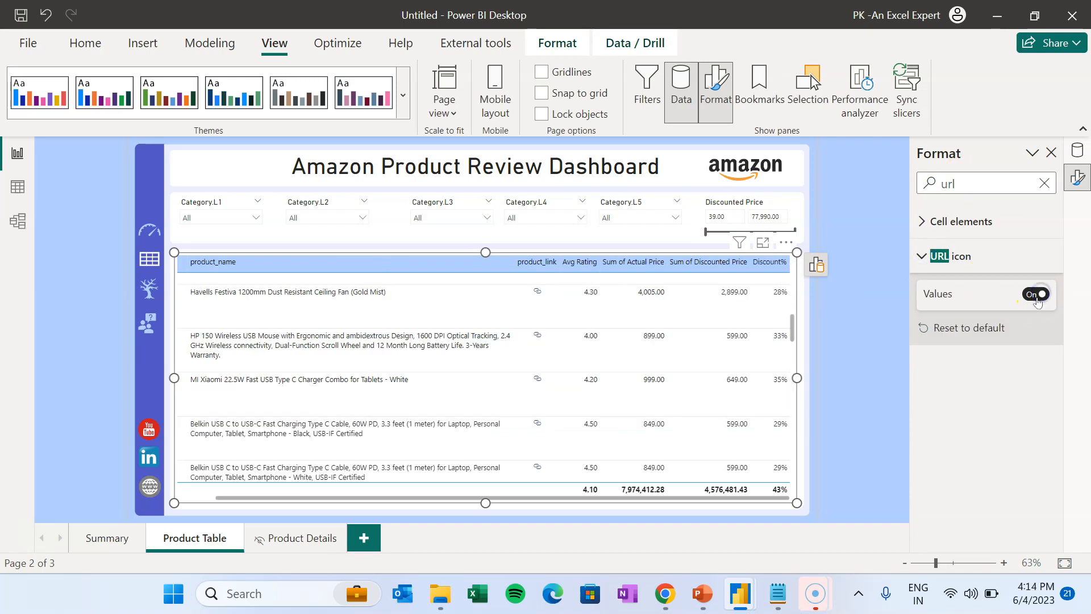
left_click(836, 276)
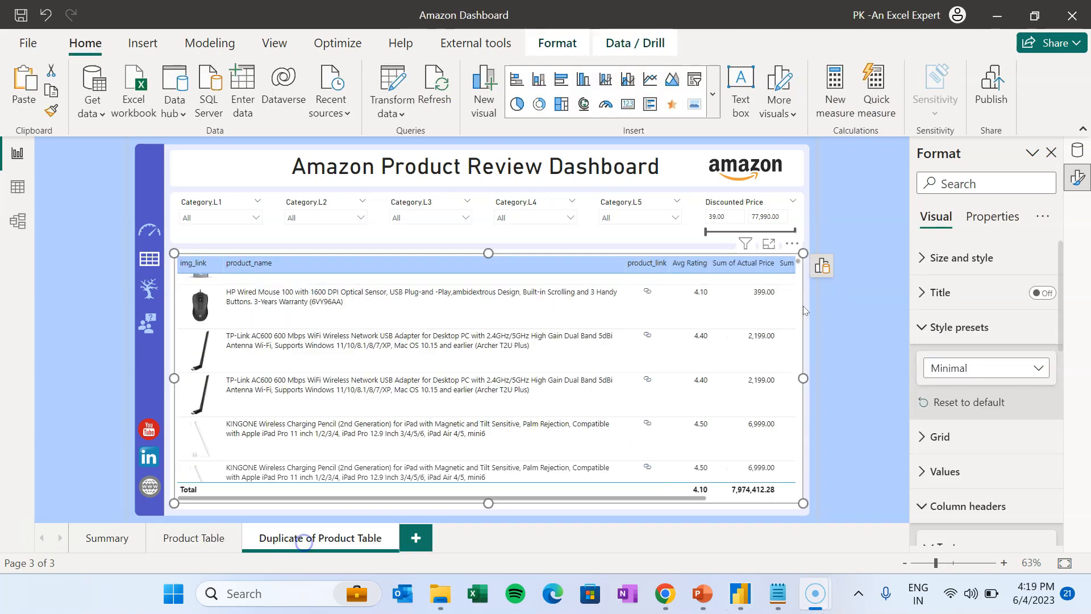
left_click(801, 302)
- Delete the table and all six slicers (Discounted Price, Category.L1–L5) from the duplicated page
key("Delete")
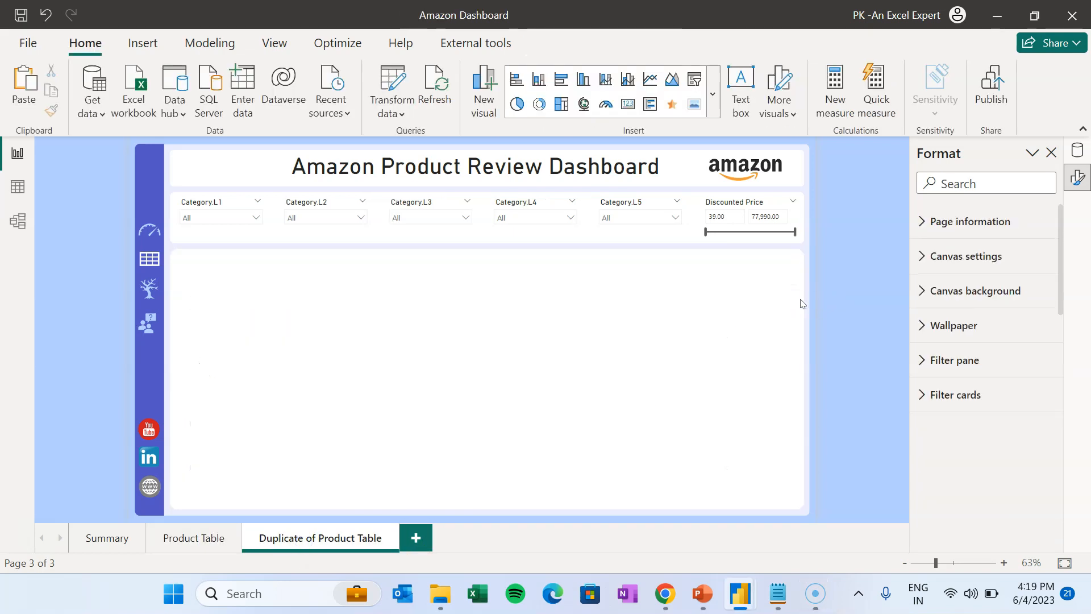
left_click(747, 202)
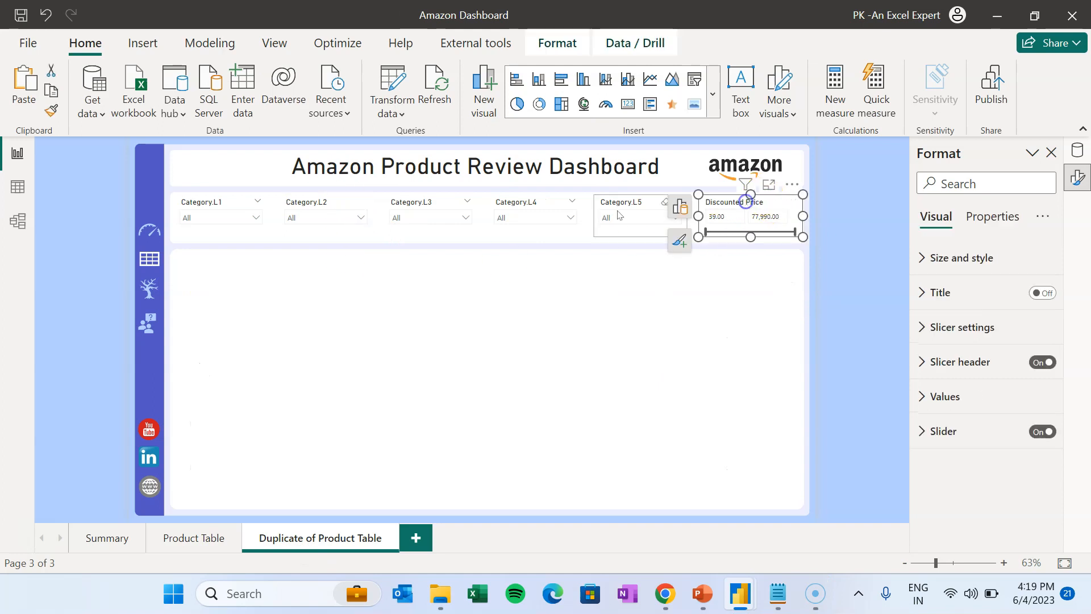
left_click(619, 209, "ctrl")
left_click(519, 200, "ctrl")
left_click(417, 204, "ctrl")
left_click(318, 205, "ctrl")
left_click(227, 210, "ctrl")
key("Delete")
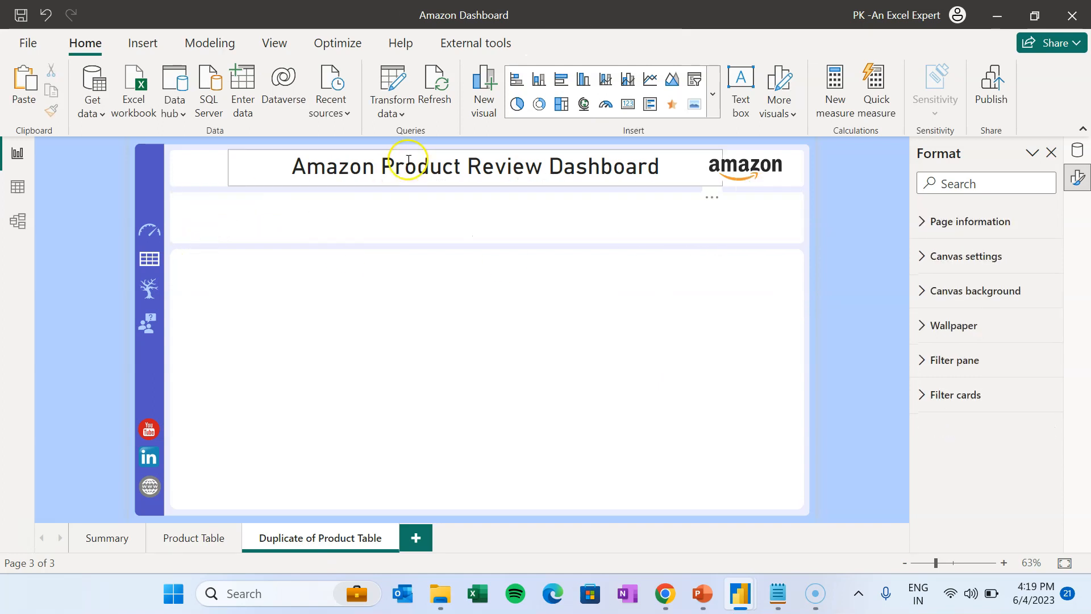
- Clear the dashboard title text
left_click(421, 171)
key("BackSpace")
left_click(813, 244)
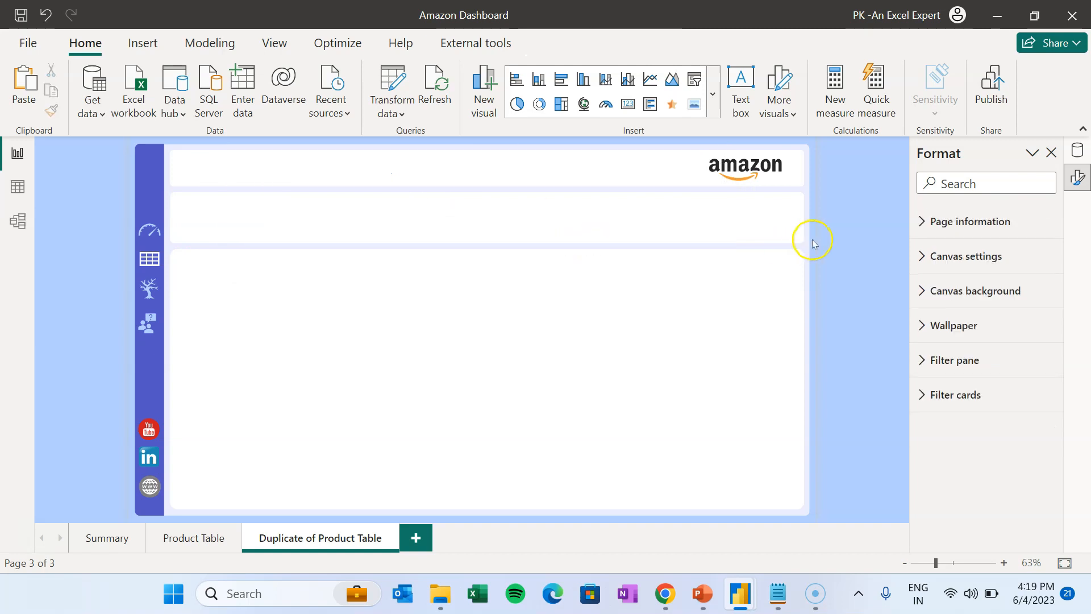
- Insert a card showing product_name with its category label off and 12-point font
left_click(628, 104)
left_click(463, 400)
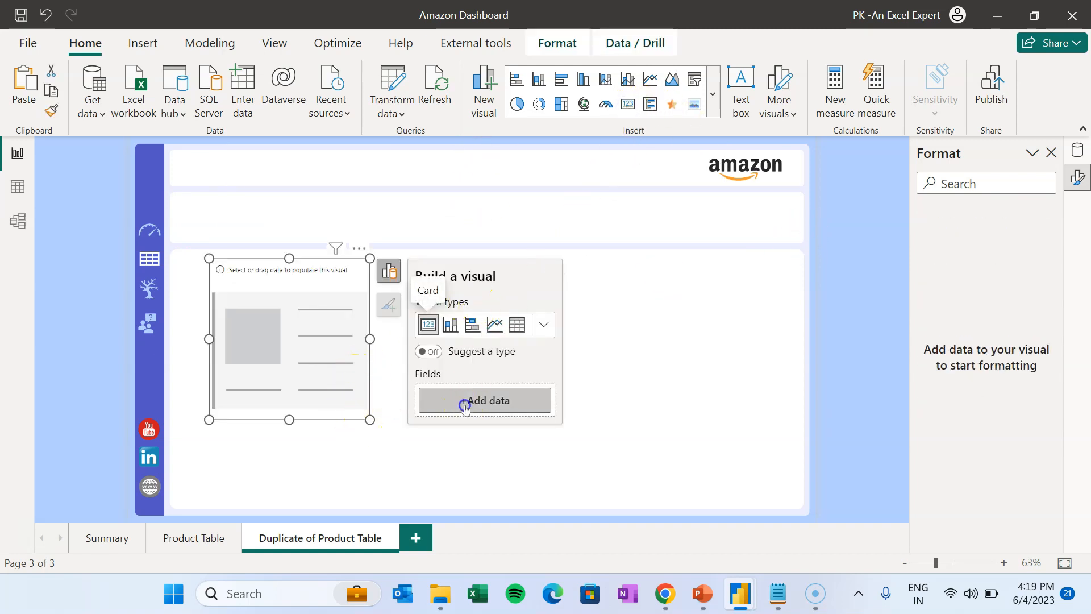
type("pro")
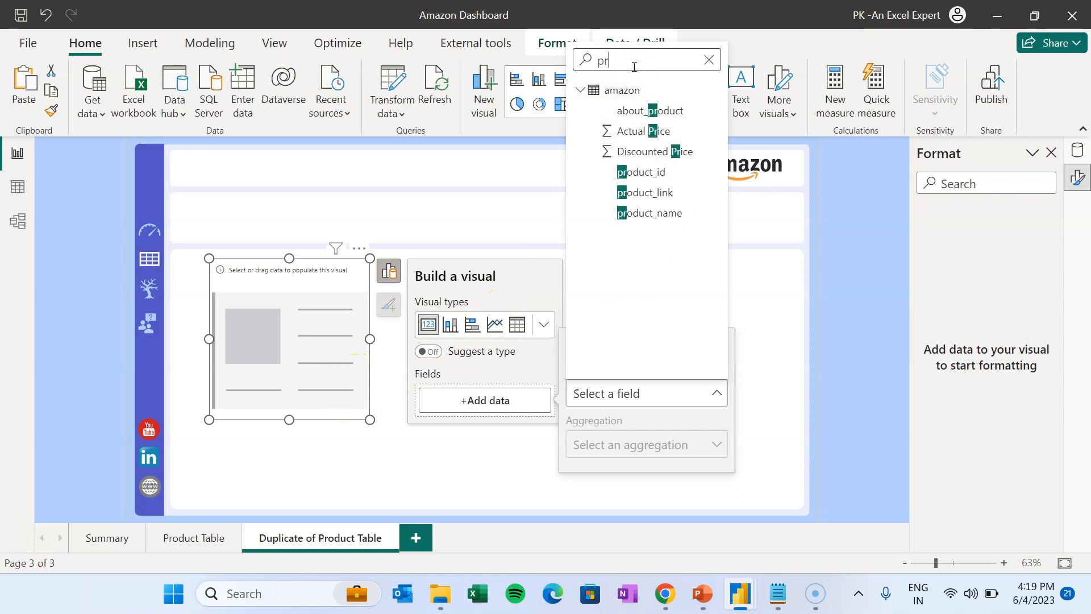
left_click(664, 172)
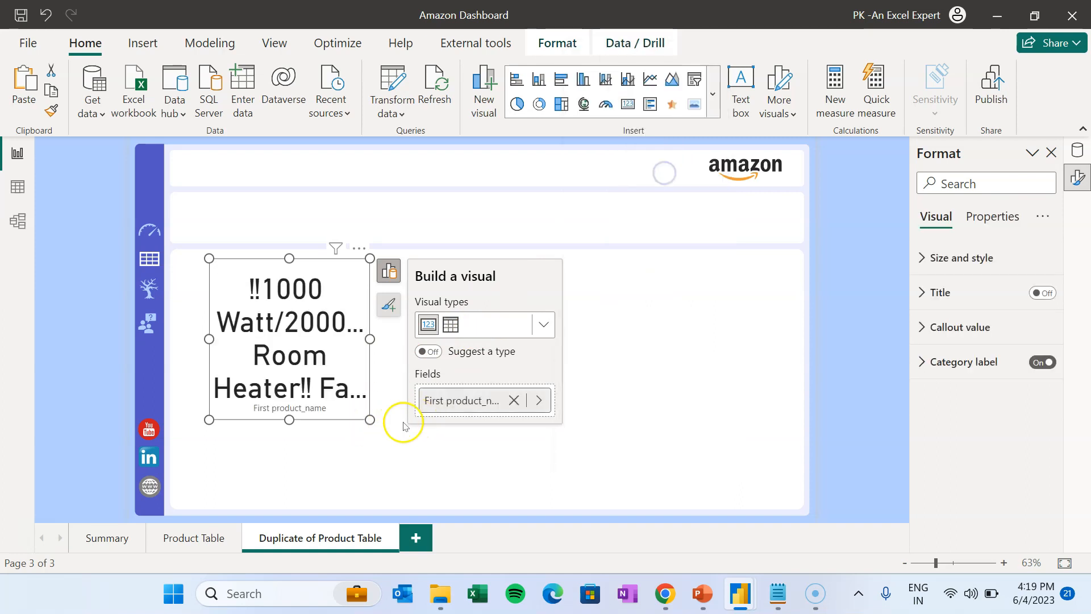
left_click(968, 362)
left_click(1036, 366)
left_click(950, 325)
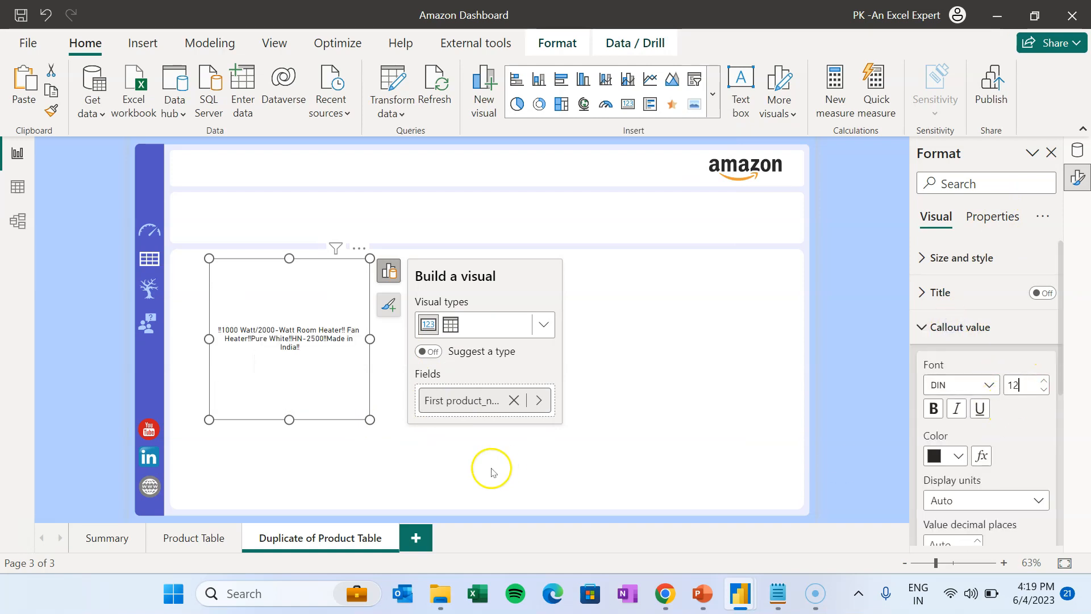
- Fit the card as a wide, short box in the top banner with its background off
left_click_drag(370, 419, 607, 312)
left_click_drag(507, 290, 474, 176)
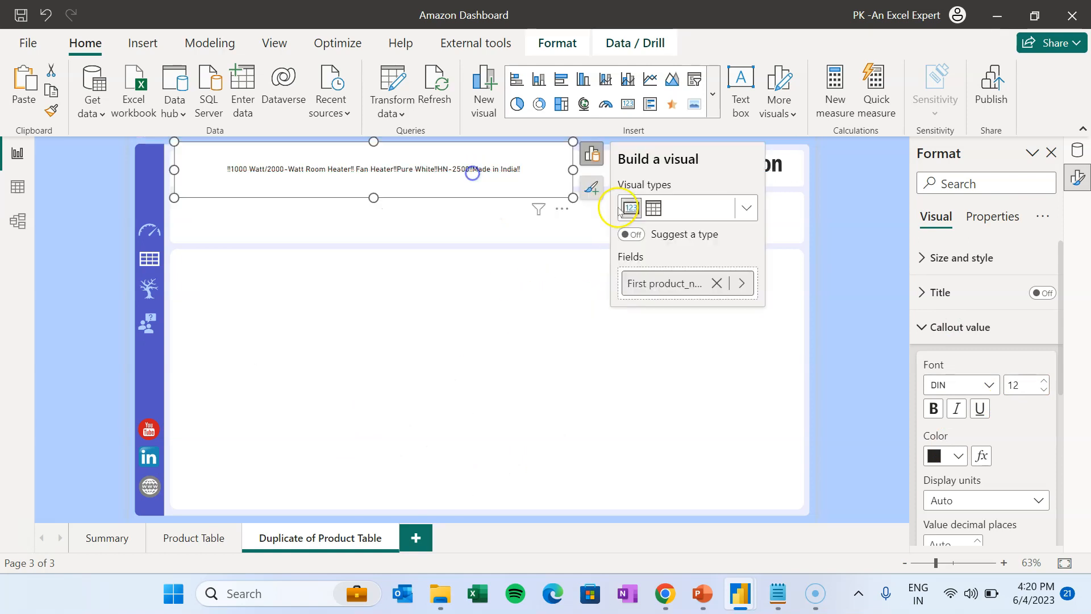
left_click(976, 180)
type("back")
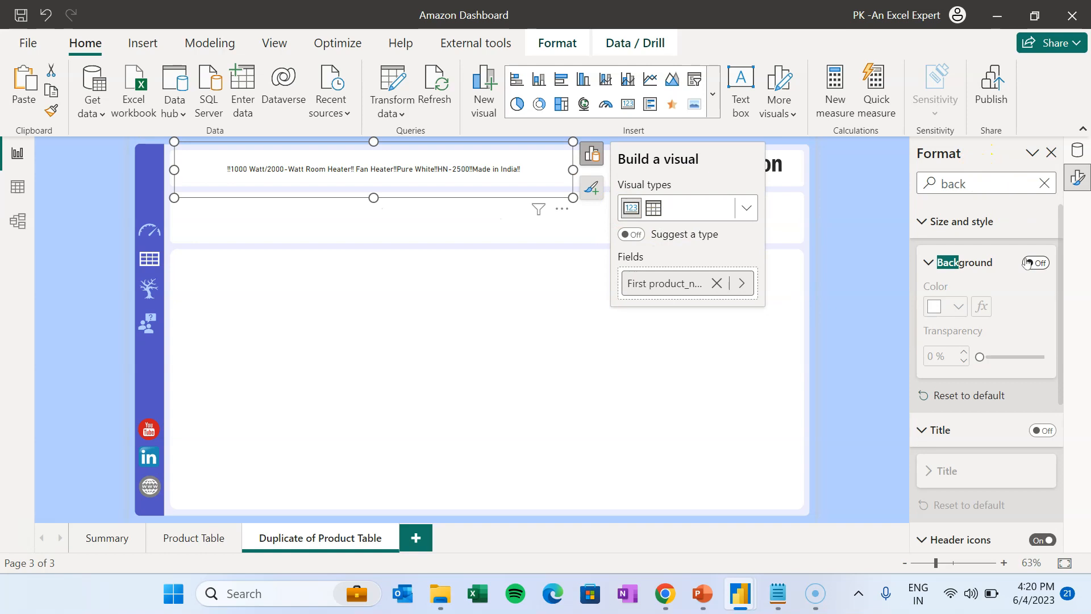
left_click_drag(573, 170, 699, 164)
left_click_drag(436, 197, 436, 183)
left_click_drag(436, 141, 439, 147)
left_click(271, 224)
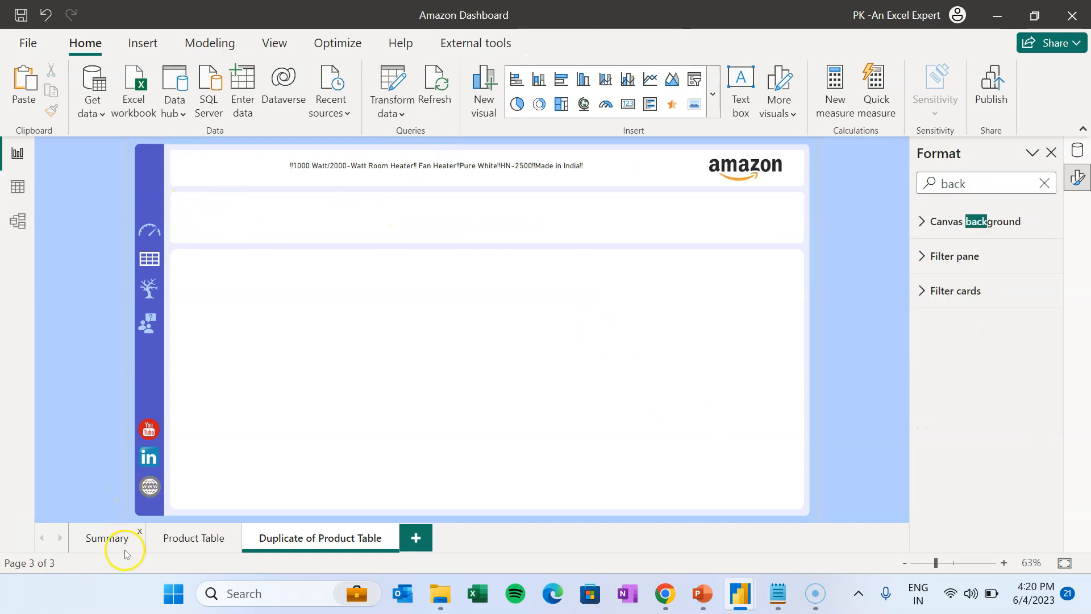
- Copy the Rating Count and star-rating cards from Summary onto the Duplicate of Product Table page
left_click(108, 538)
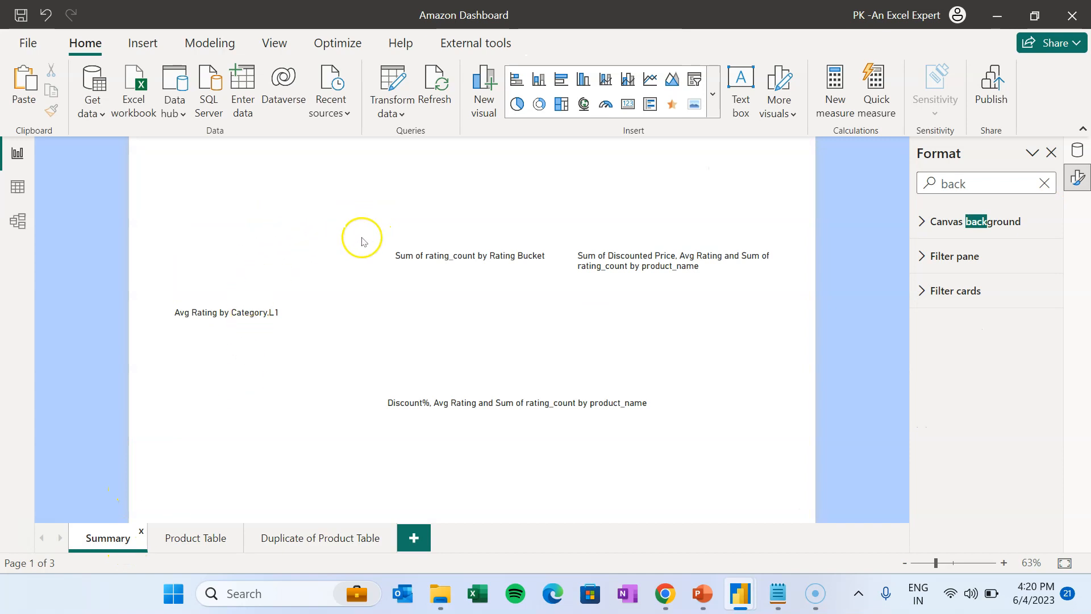
left_click(235, 268)
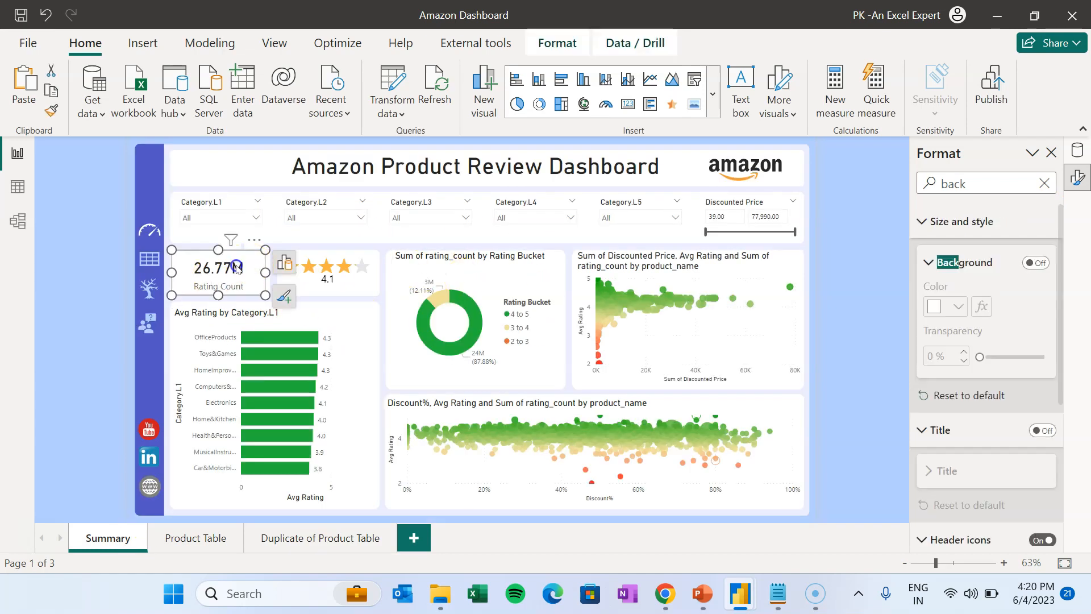
left_click(354, 286, "ctrl")
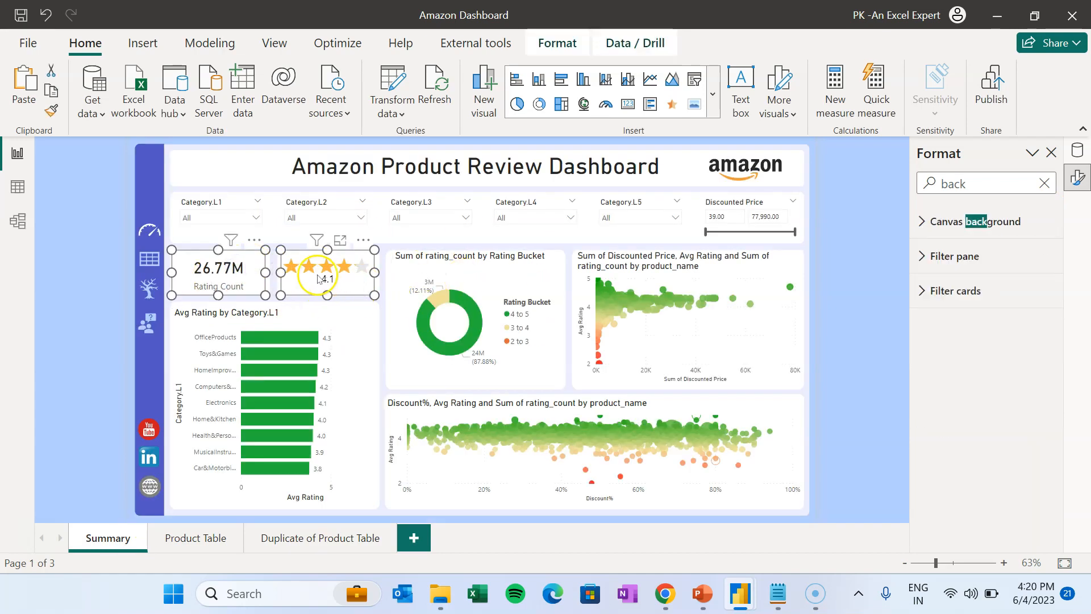
left_click(55, 91)
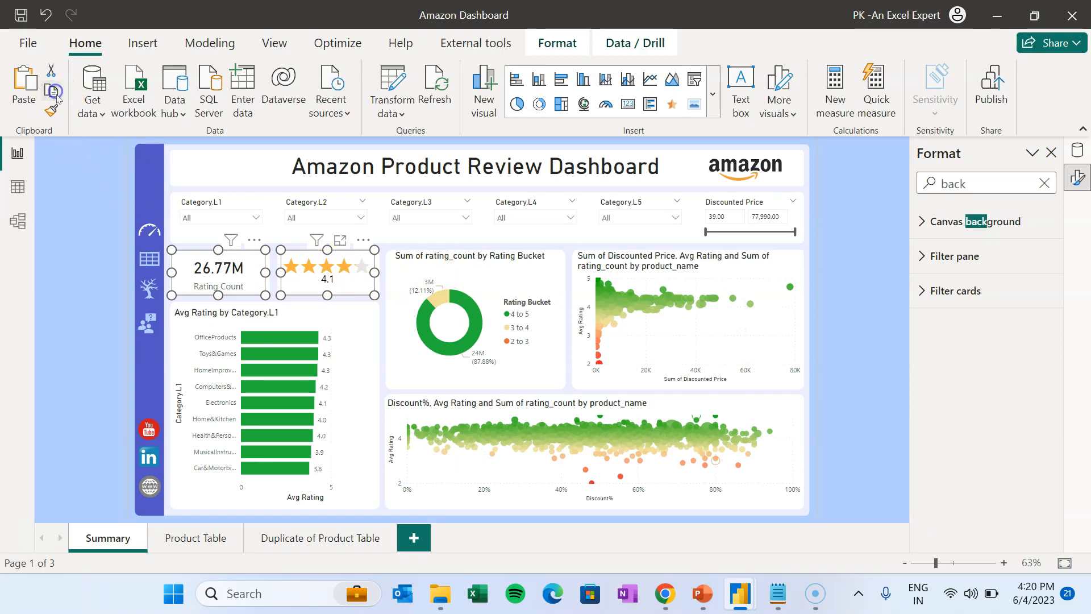
left_click(333, 544)
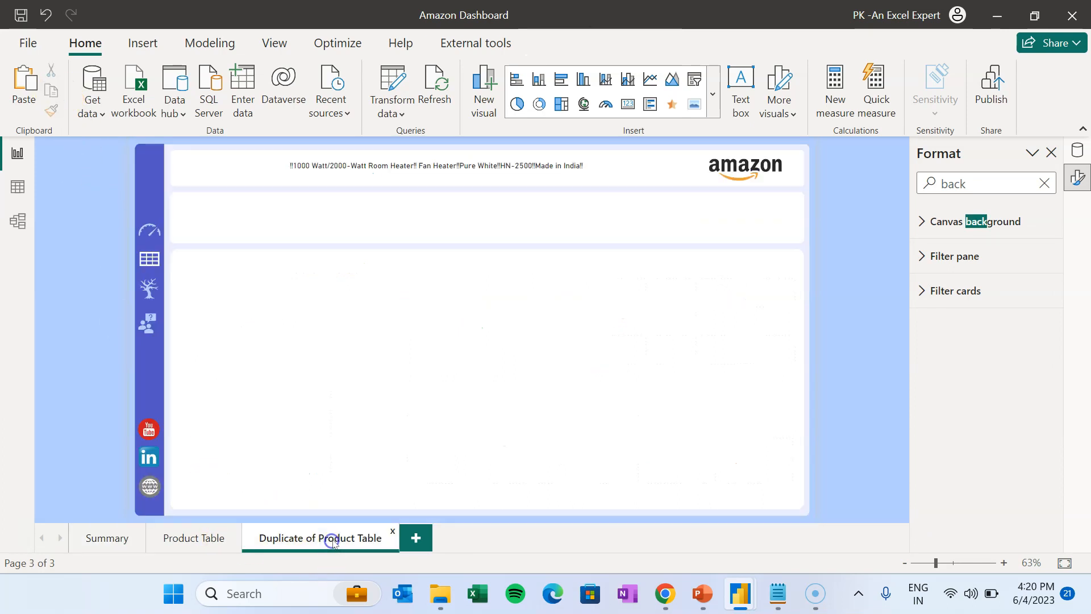
left_click(27, 82)
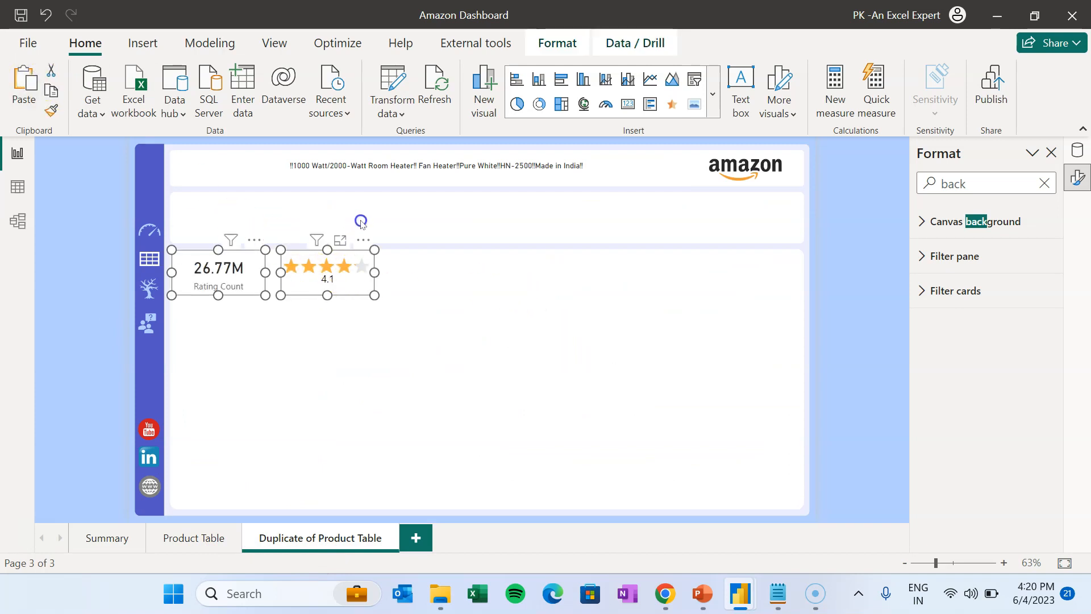
left_click(361, 222)
- Place the star rating at the right and line up Rating Count card copies along the top row
left_click_drag(360, 271, 775, 237)
left_click_drag(252, 278, 258, 228)
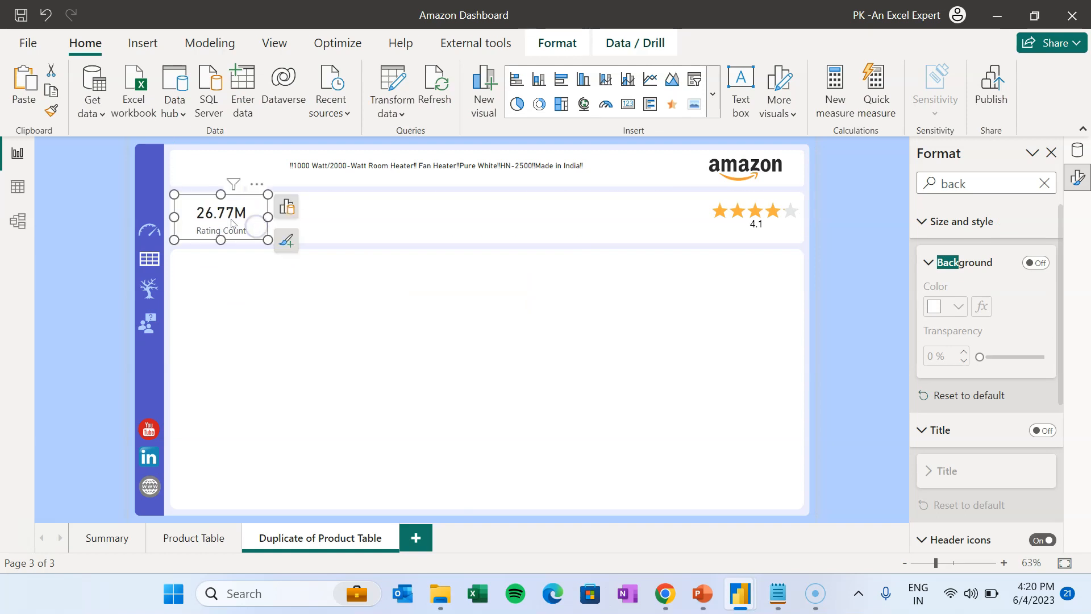
left_click(12, 79)
left_click_drag(234, 228, 547, 218)
left_click(24, 83)
key("ctrl+v")
left_click_drag(233, 221, 647, 218)
left_click_drag(548, 219, 540, 219)
left_click(434, 385)
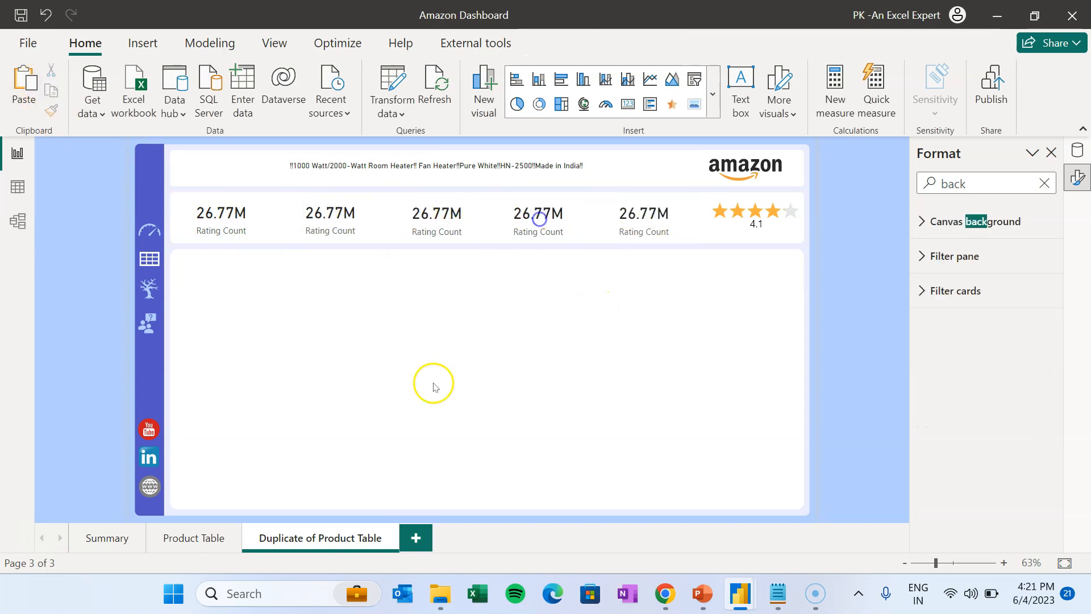
- Rename the duplicated page to Product Details and hide it
double_click(335, 538)
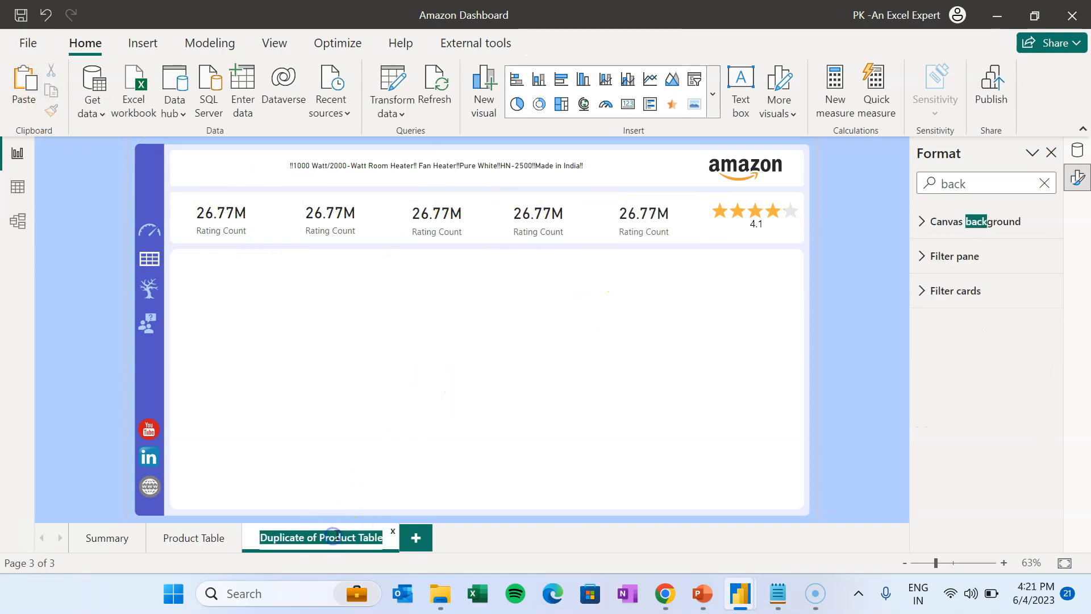
type("Product Details")
key("Return")
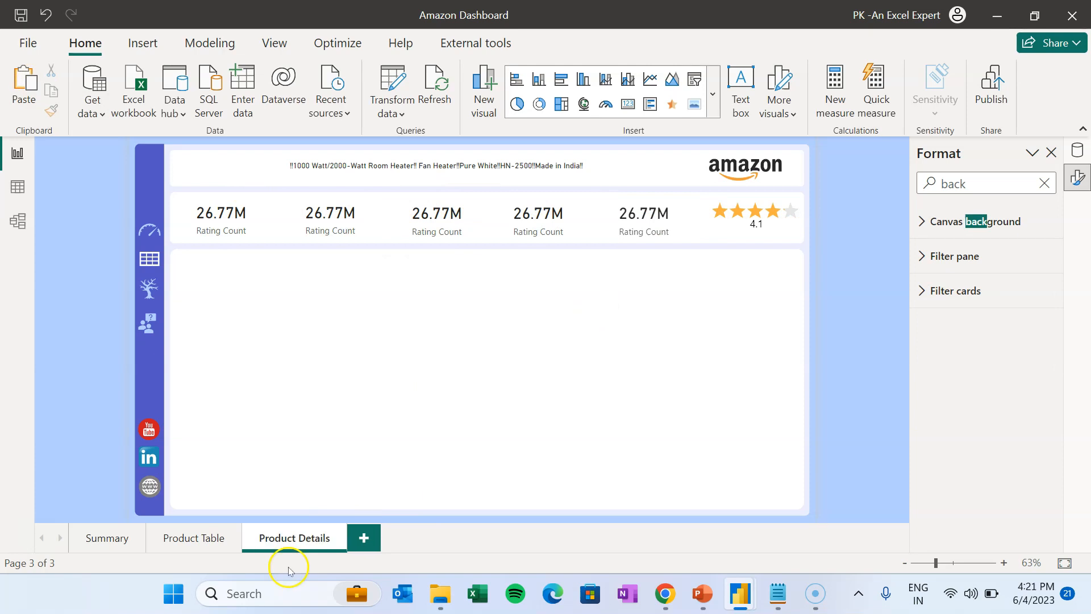
right_click(308, 532)
left_click(382, 518)
- Change the first card's field from Rating Count to Actual Price
left_click(243, 230)
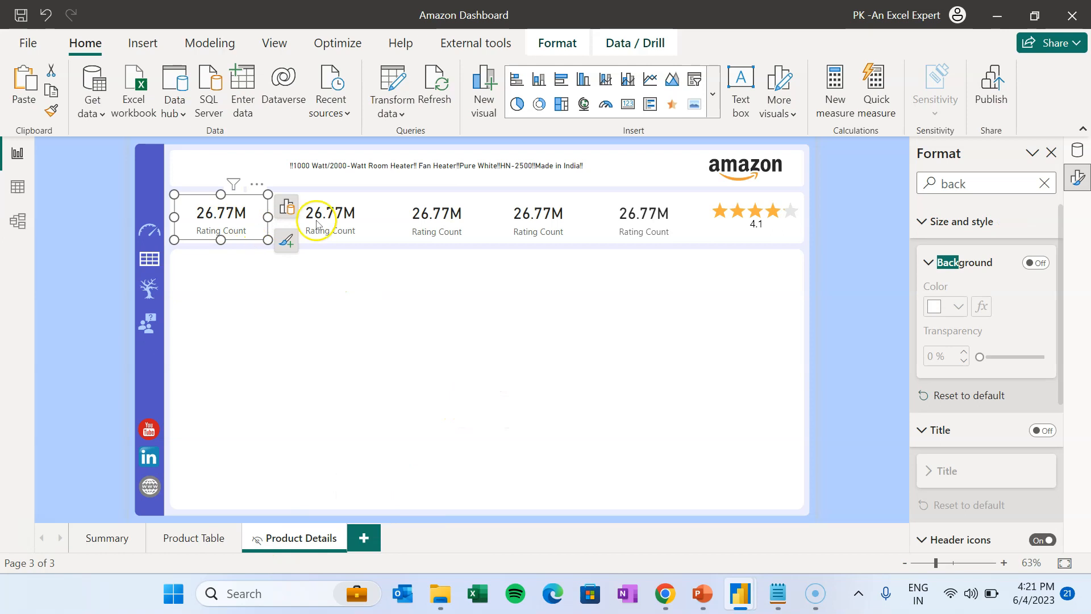
left_click(286, 205)
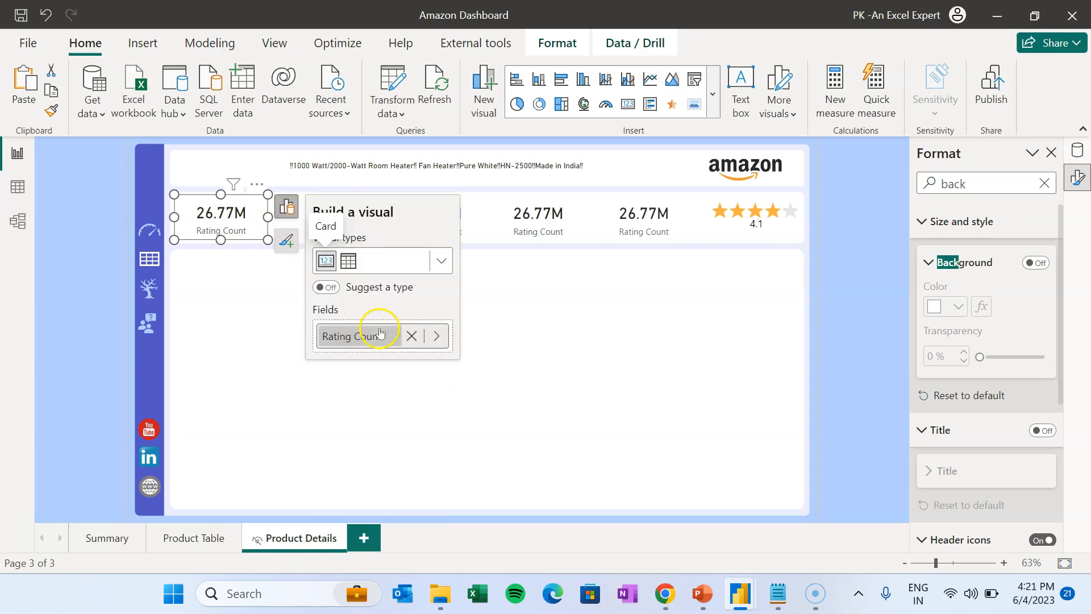
left_click(411, 336)
left_click(364, 336)
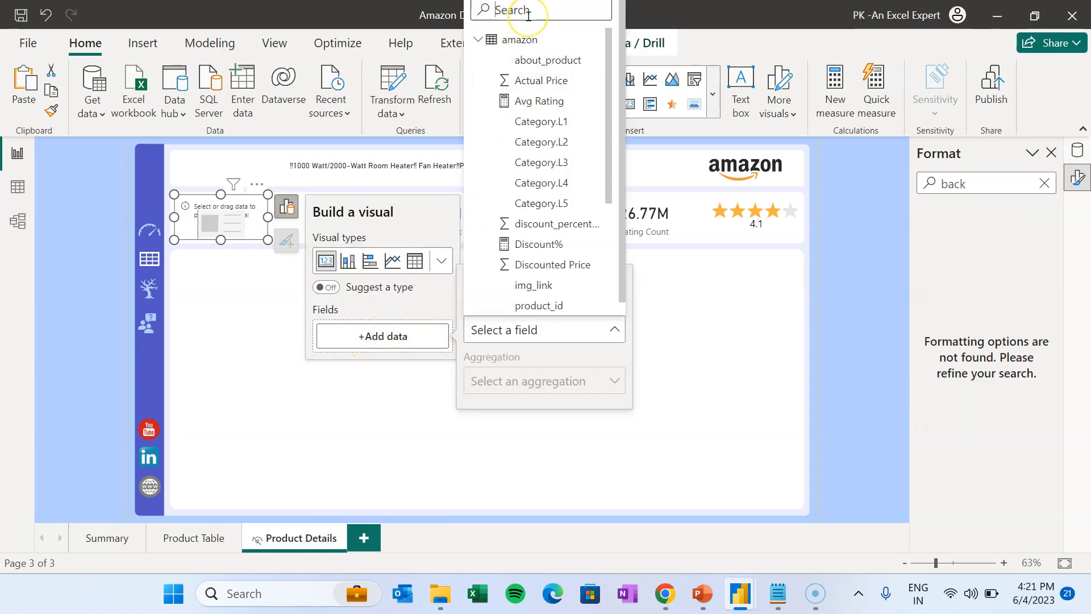
type("pri")
left_click(540, 60)
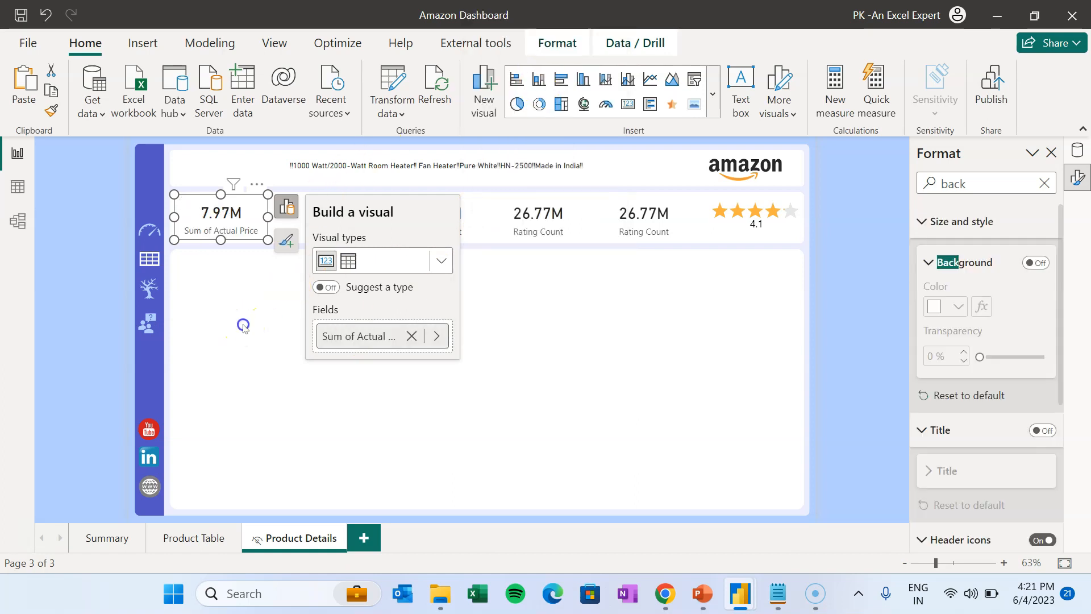
left_click(244, 327)
- Change the second card's field from Rating Count to Discounted Price
left_click(353, 228)
left_click(400, 212)
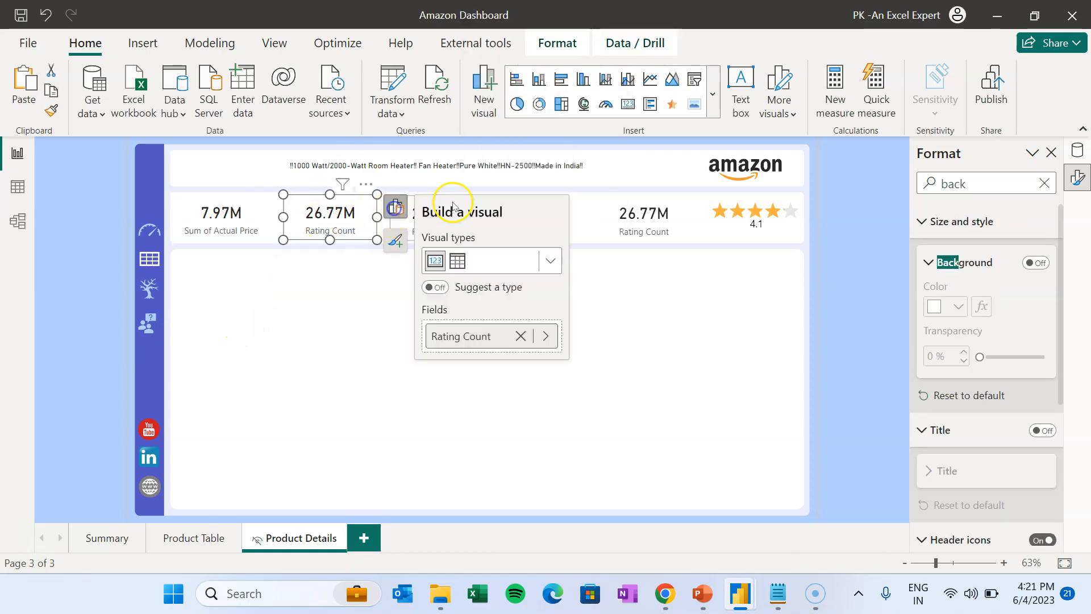
left_click(510, 336)
left_click(520, 336)
left_click(504, 336)
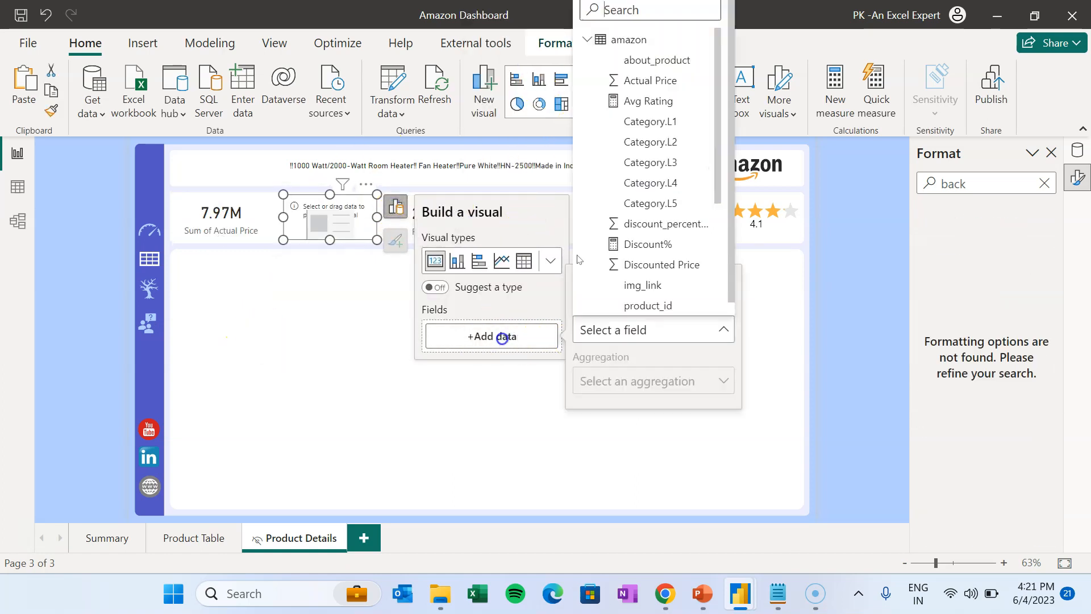
type("pri")
left_click(645, 79)
left_click(370, 275)
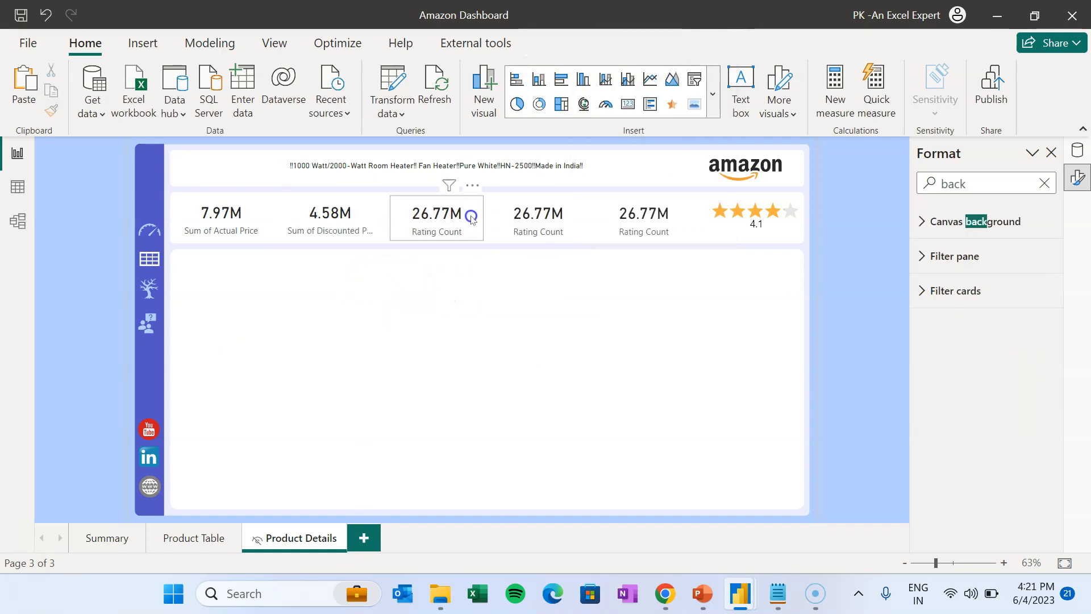
- Change the third card's field from Rating Count to Discount%
left_click(466, 221)
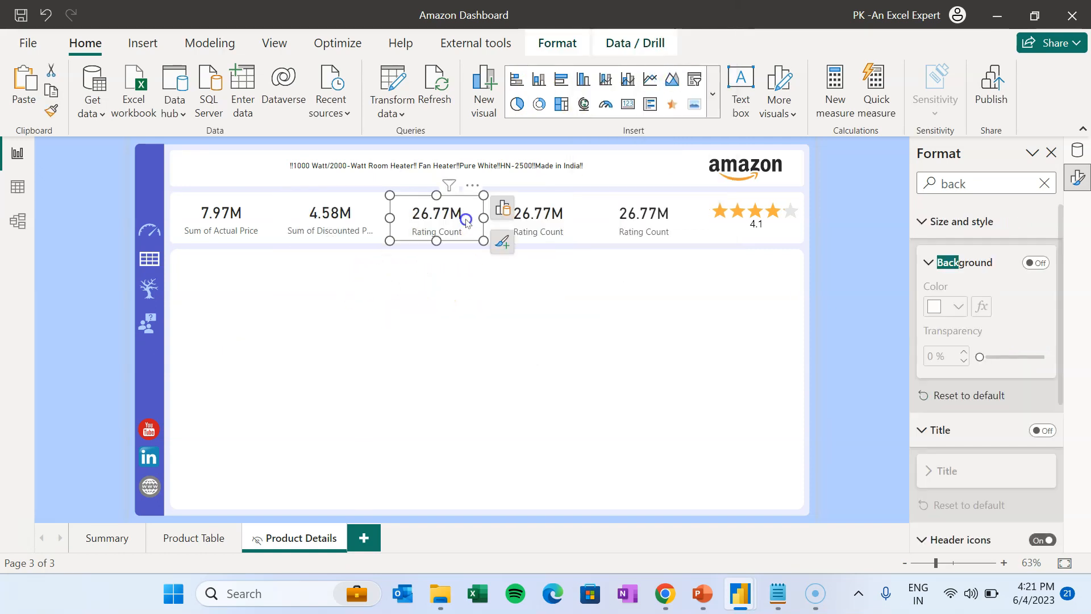
left_click(504, 209)
left_click(655, 337)
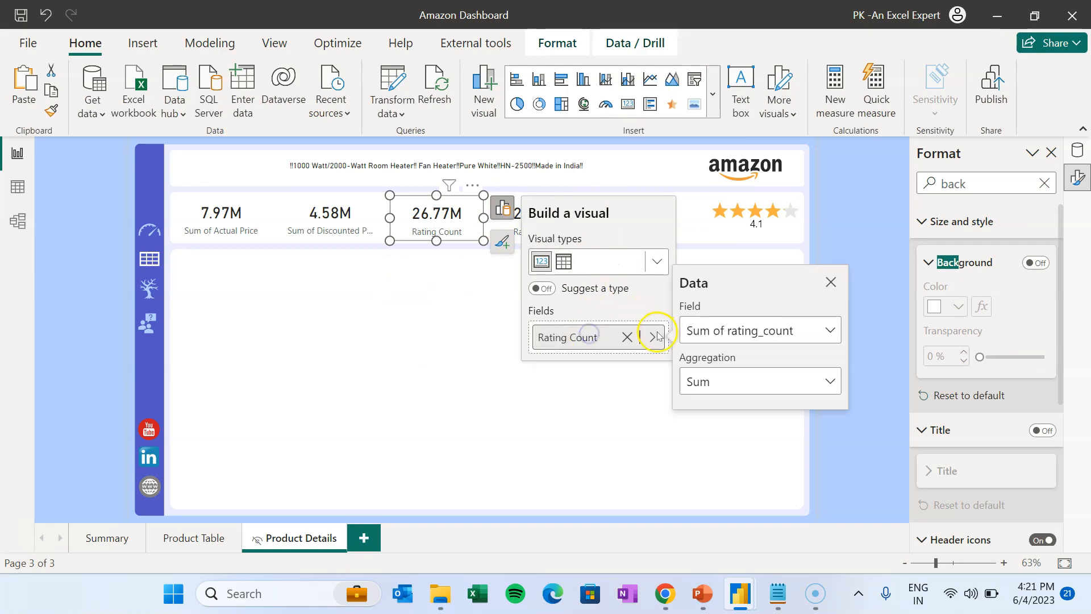
left_click(627, 336)
left_click(607, 337)
left_click(778, 242)
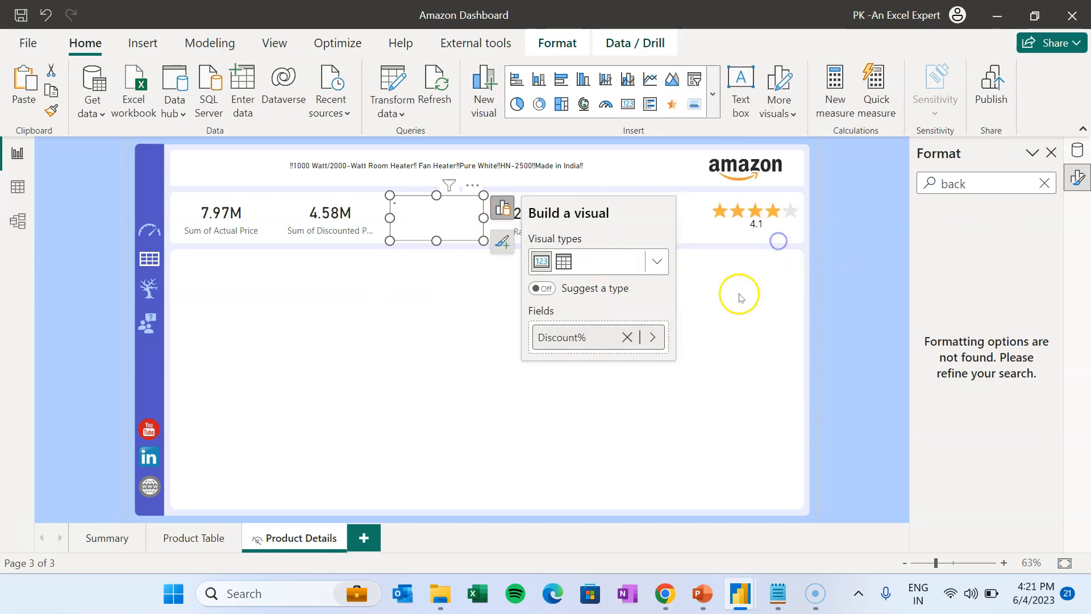
left_click(740, 298)
- Delete the extra Rating Count card and shift the 43% Discount% card right to fill the gap
left_click(556, 222)
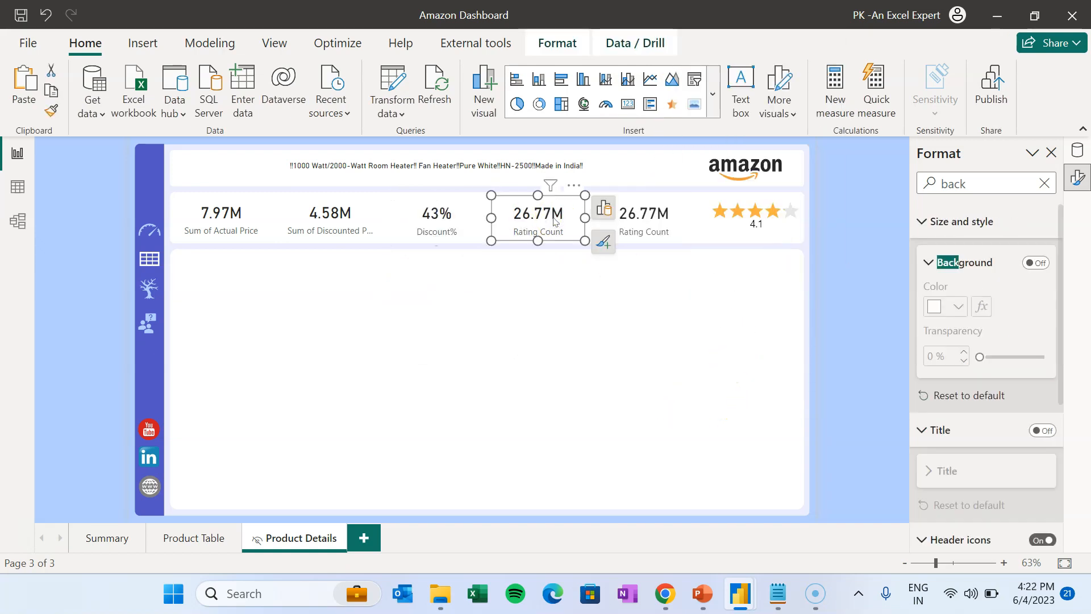
key("Delete")
left_click_drag(448, 215, 524, 216)
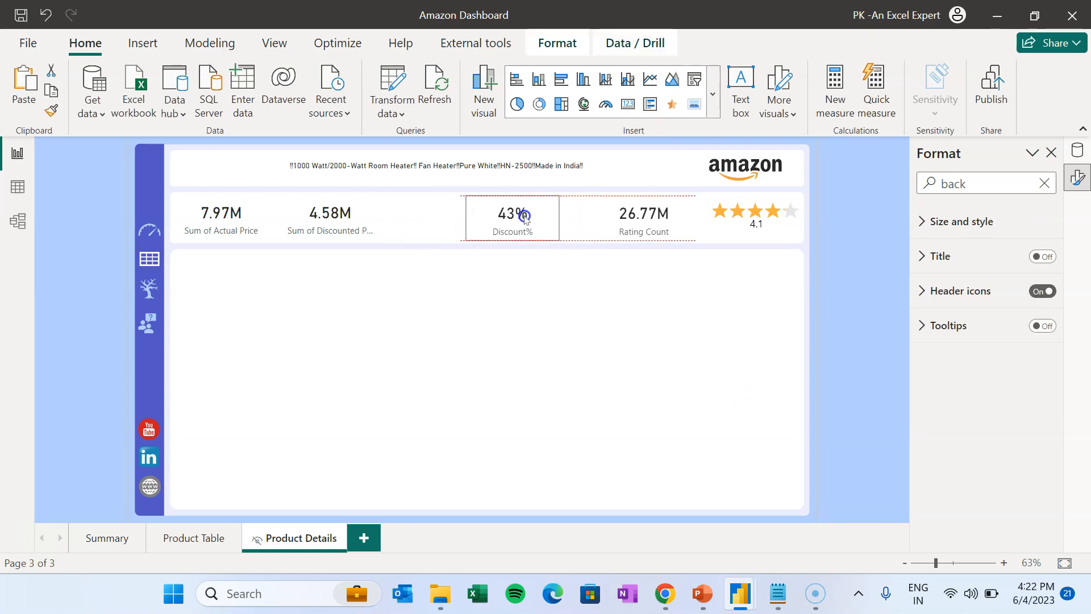
- Select the star rating together with the 26.77M, 43%, 4.58M and 7.97M cards
left_click(738, 200)
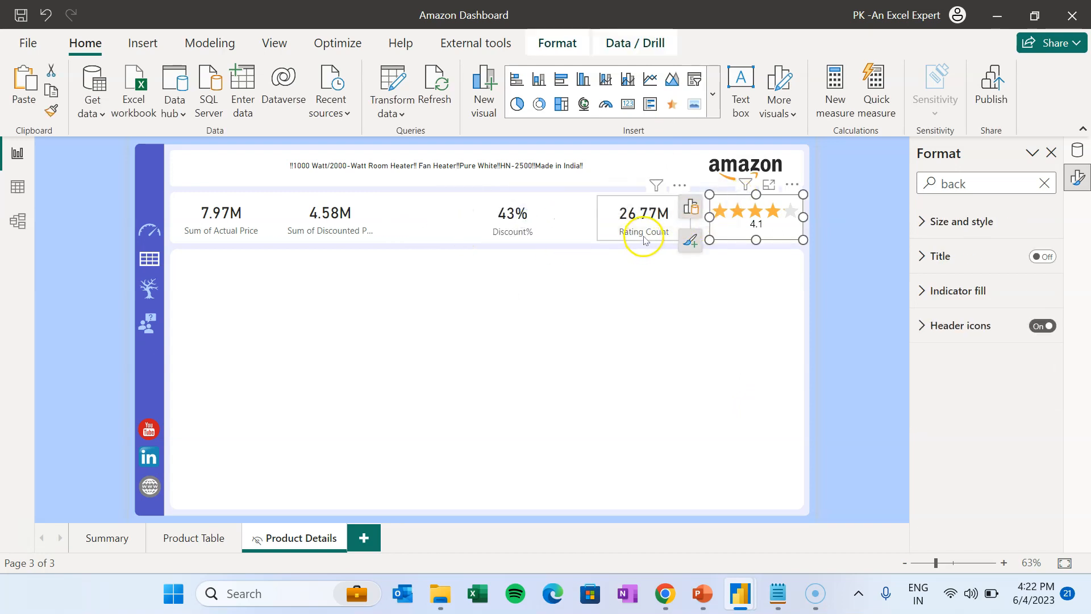
left_click(645, 238, "ctrl")
left_click(507, 230, "ctrl")
left_click(316, 214, "ctrl")
left_click(231, 224, "ctrl")
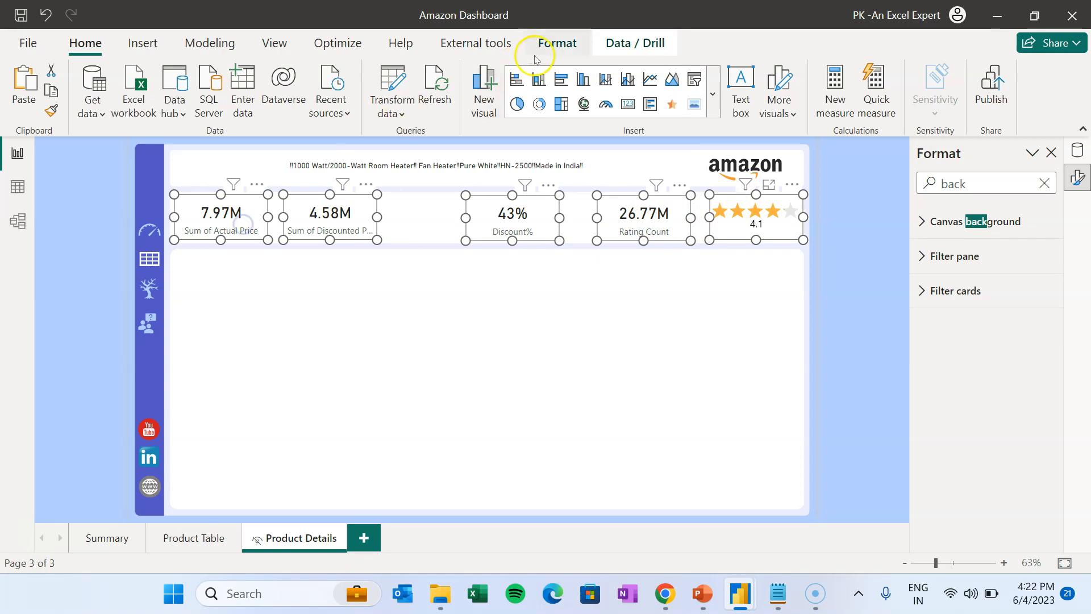
left_click(550, 43)
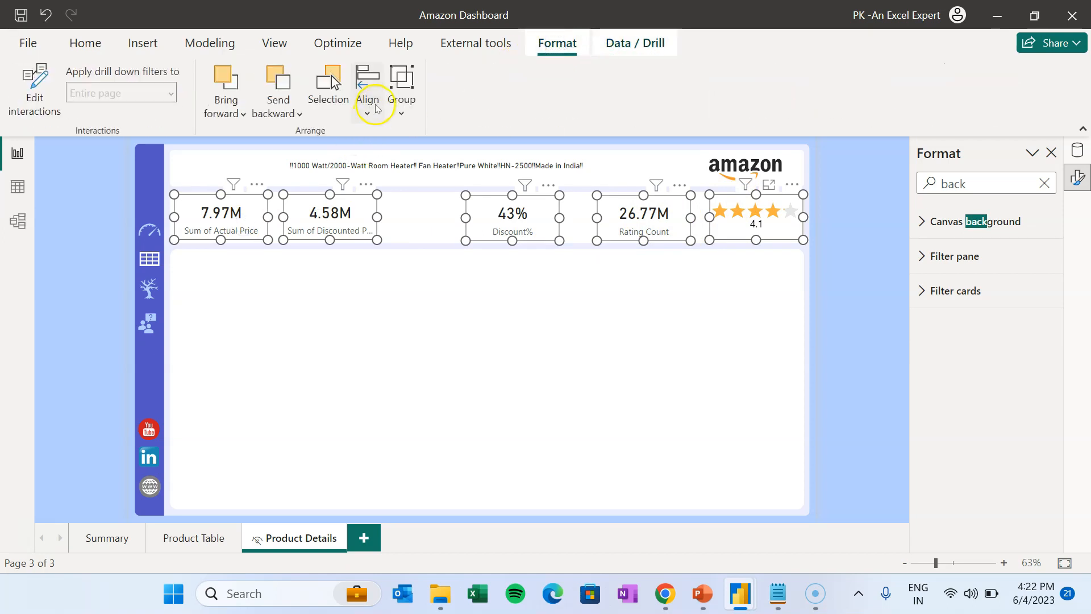
- Align the selected visuals along their tops and distribute them evenly across the row
left_click(375, 108)
left_click(405, 229)
left_click(367, 112)
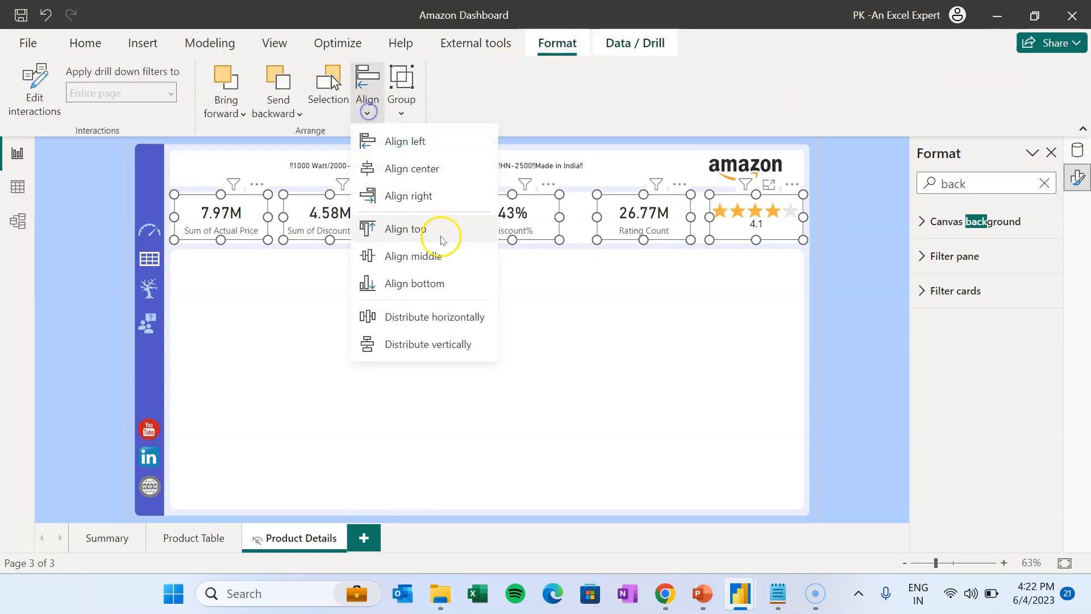
left_click(443, 316)
left_click(682, 330)
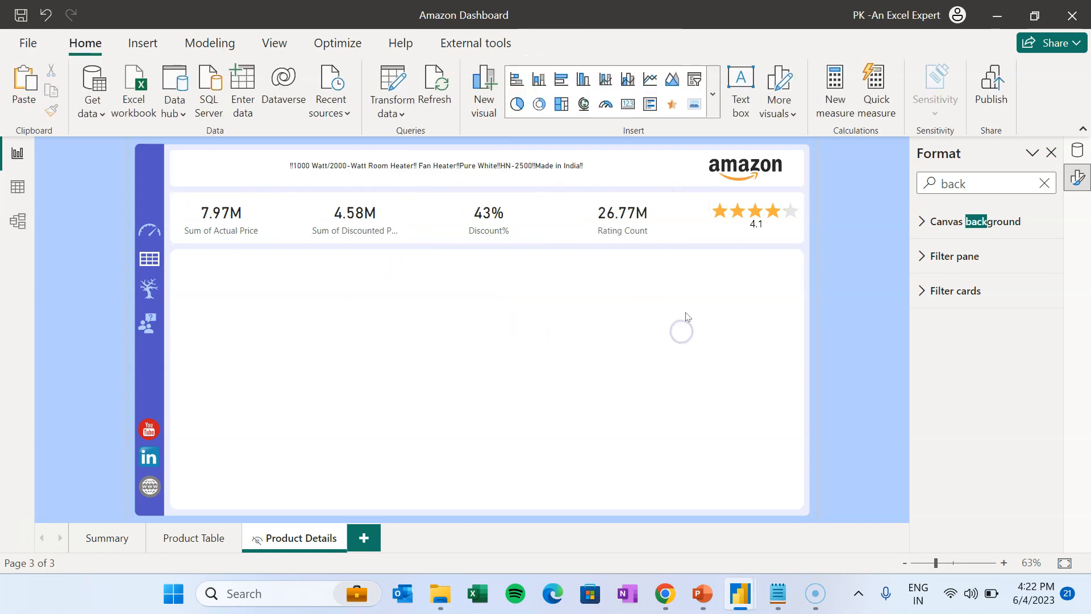
left_click(393, 222)
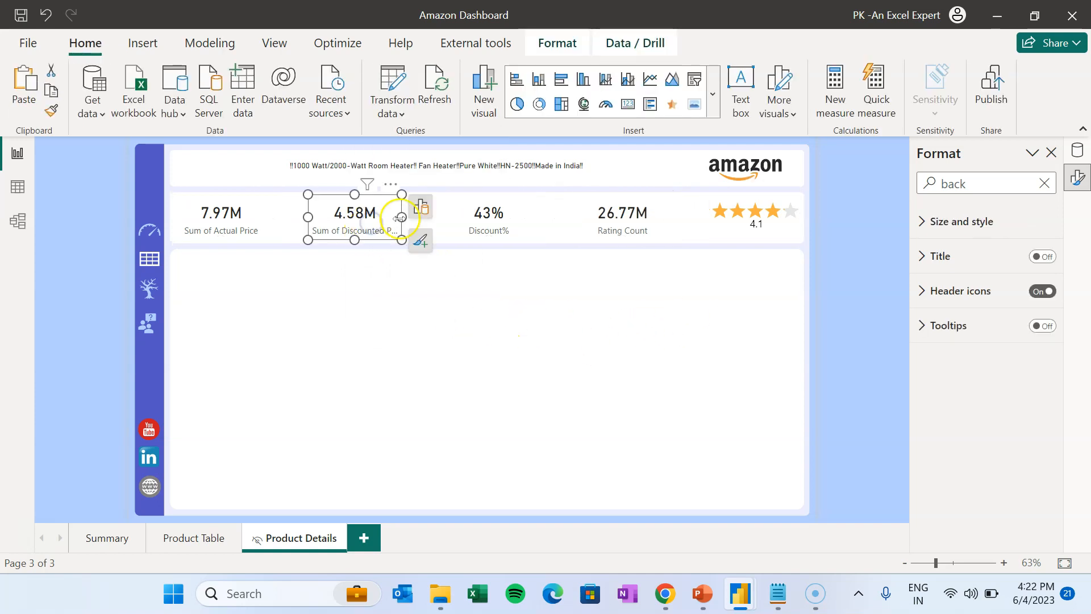
left_click(516, 370)
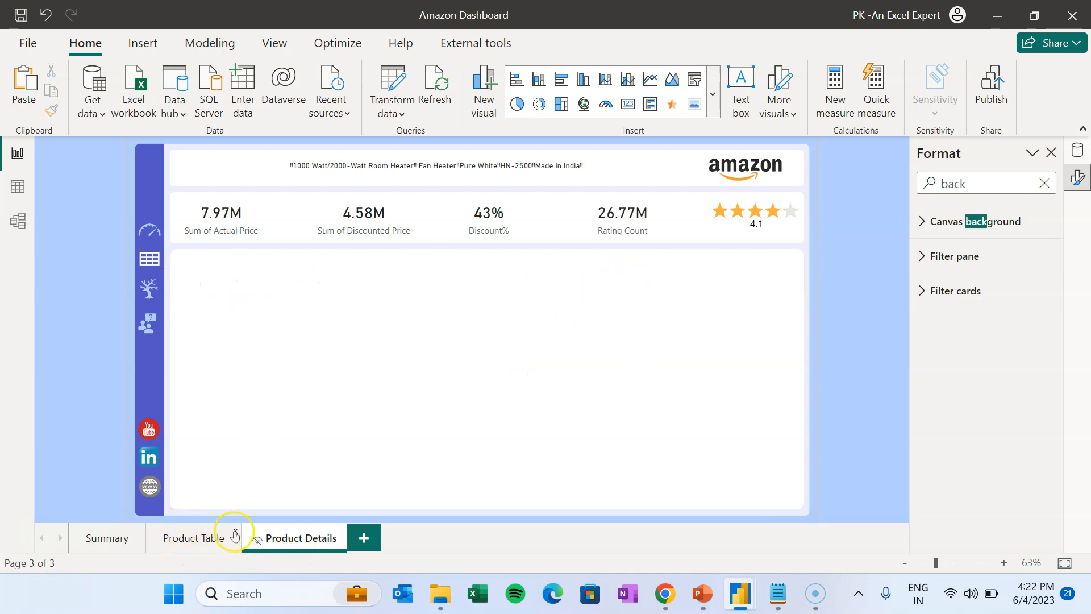
- Replace the BG2.png canvas background with BG3.png set to Fit
left_click(671, 354)
left_click(870, 306)
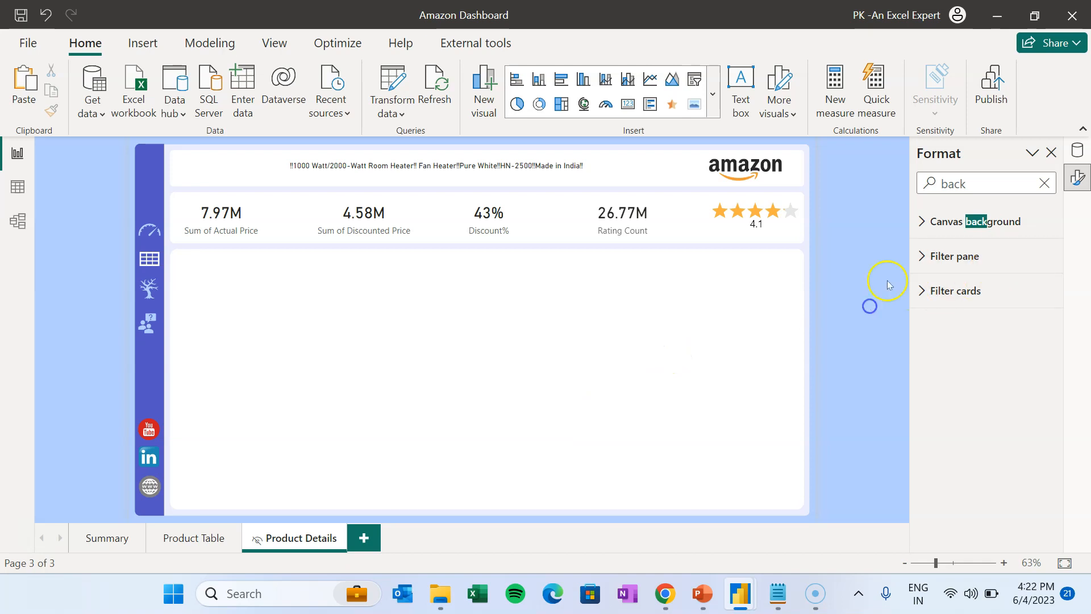
left_click(1042, 184)
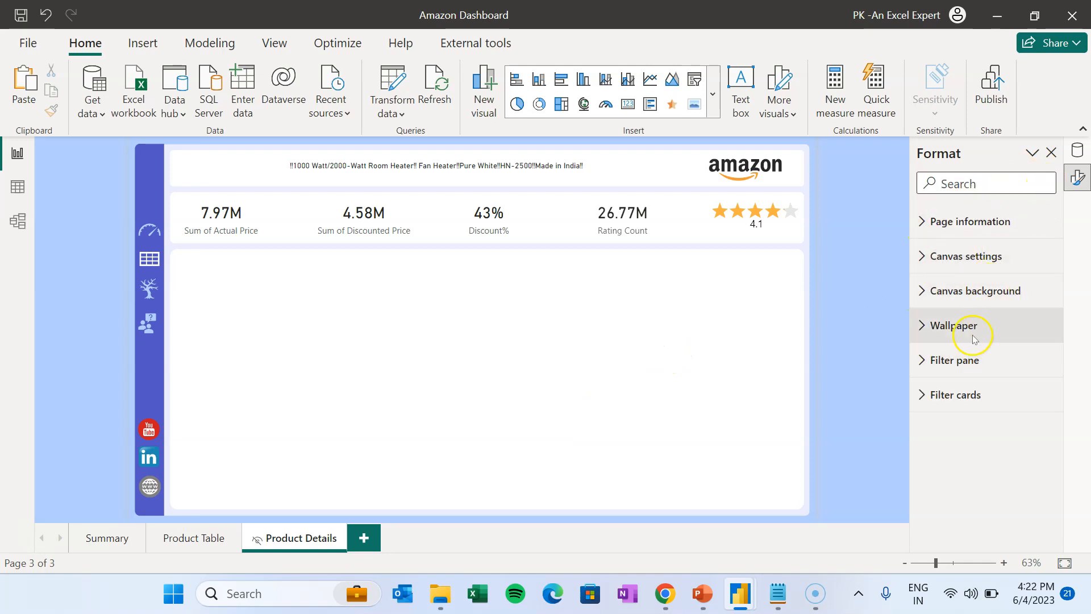
left_click(965, 290)
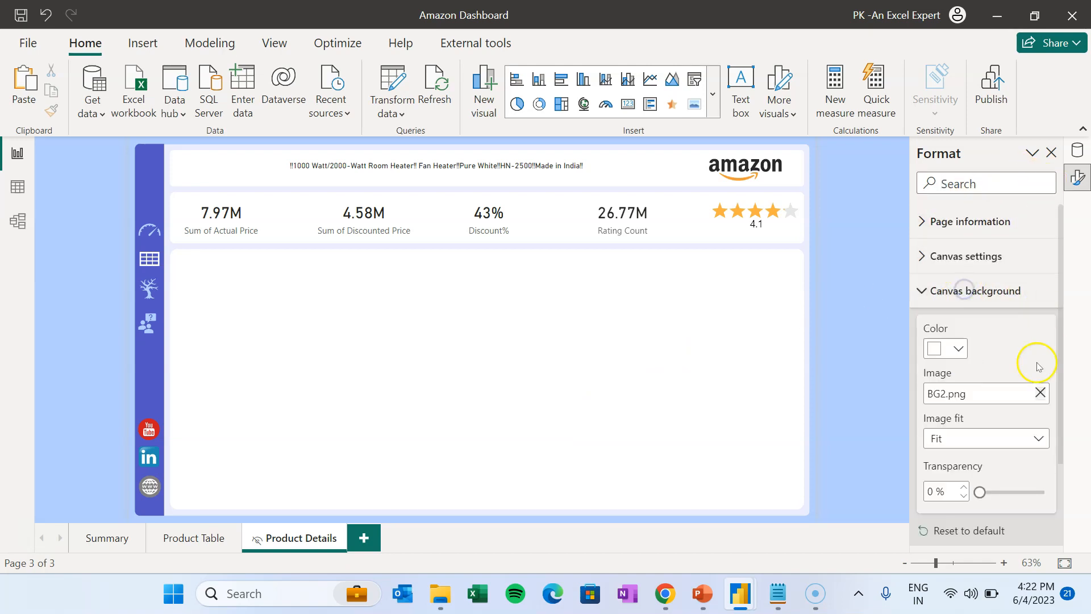
left_click(1040, 392)
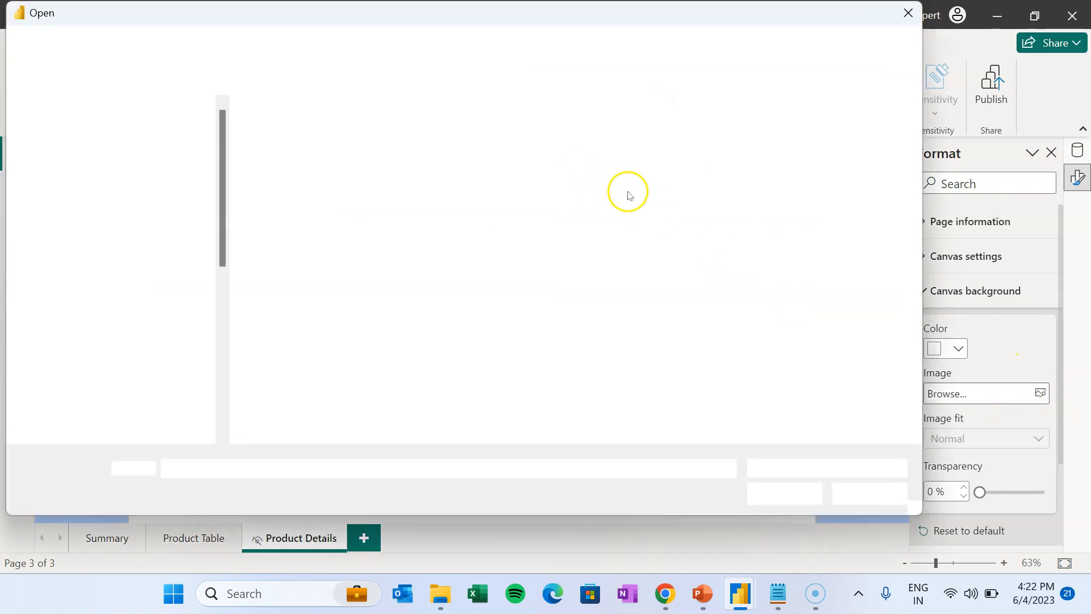
left_click(282, 189)
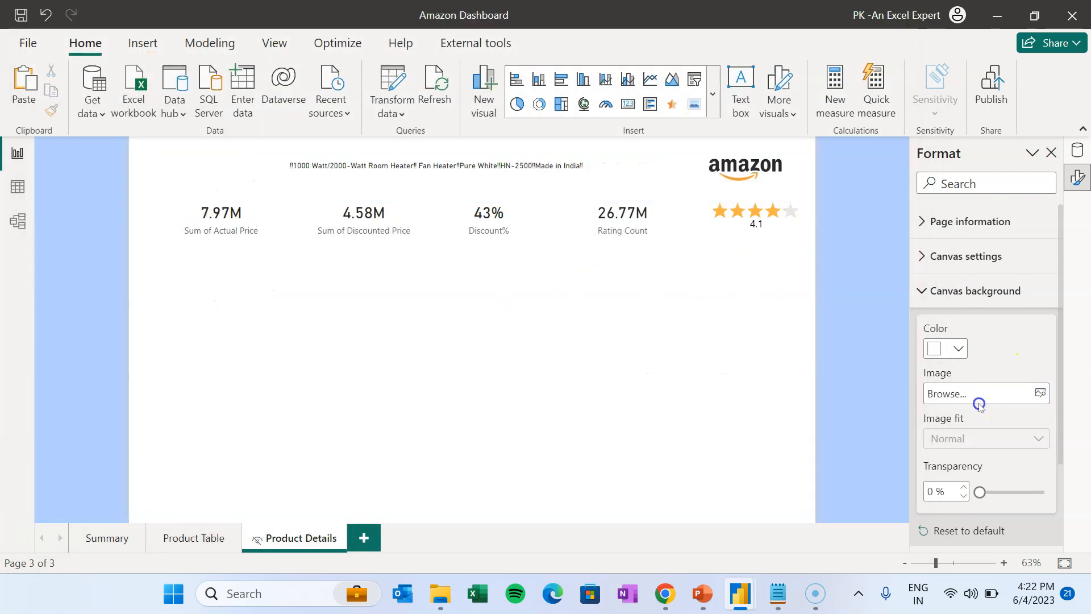
left_click(969, 439)
left_click(953, 481)
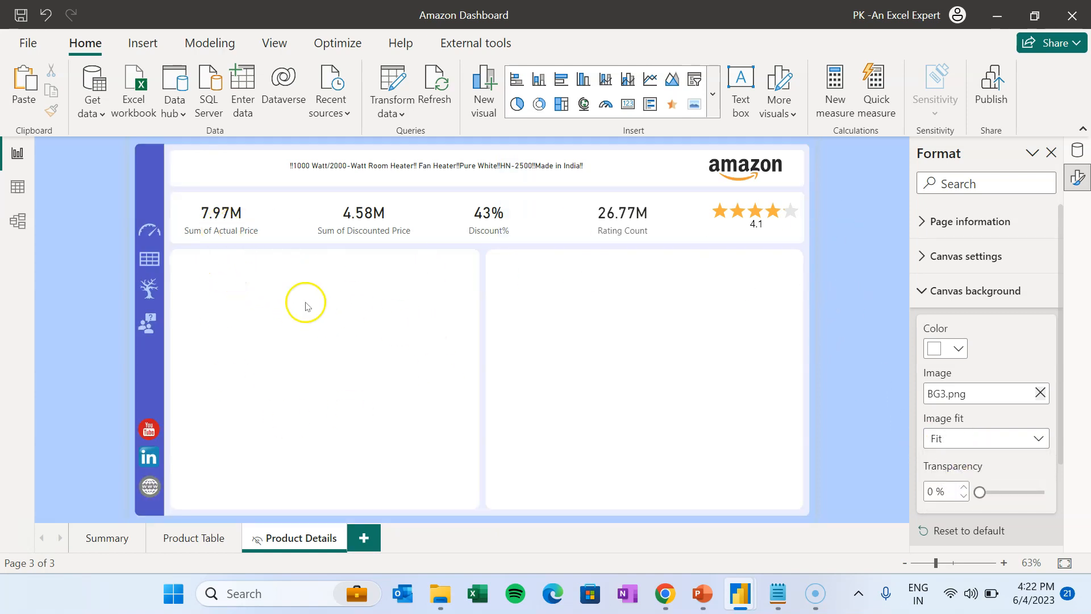
- Add an image visual over the lower-left panel showing the product image from img_link
left_click(696, 106)
left_click_drag(266, 372, 472, 503)
left_click_drag(323, 292, 338, 258)
left_click(591, 397)
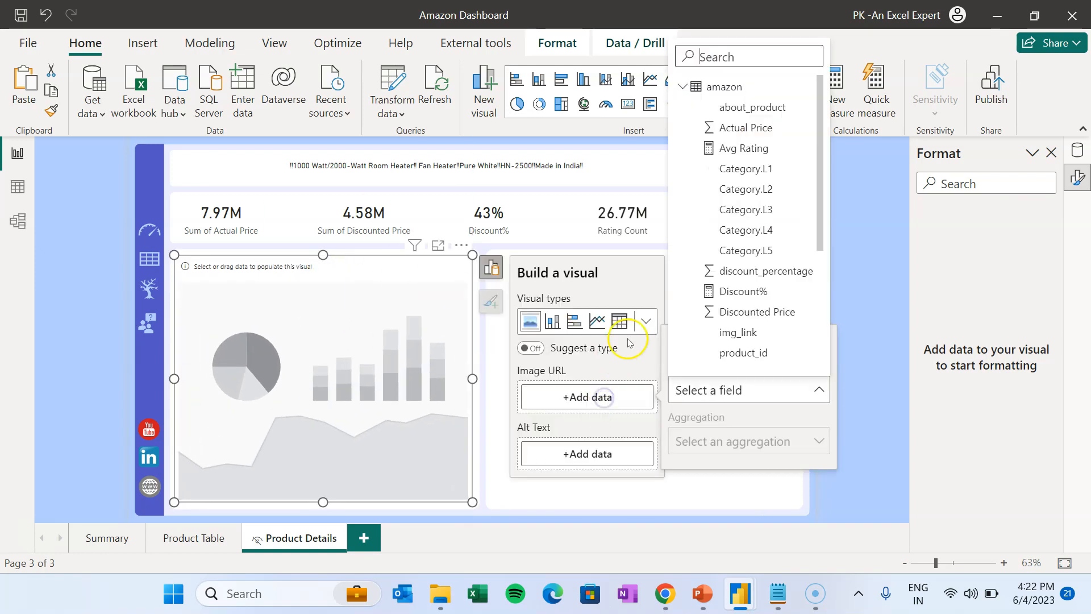
left_click(742, 335)
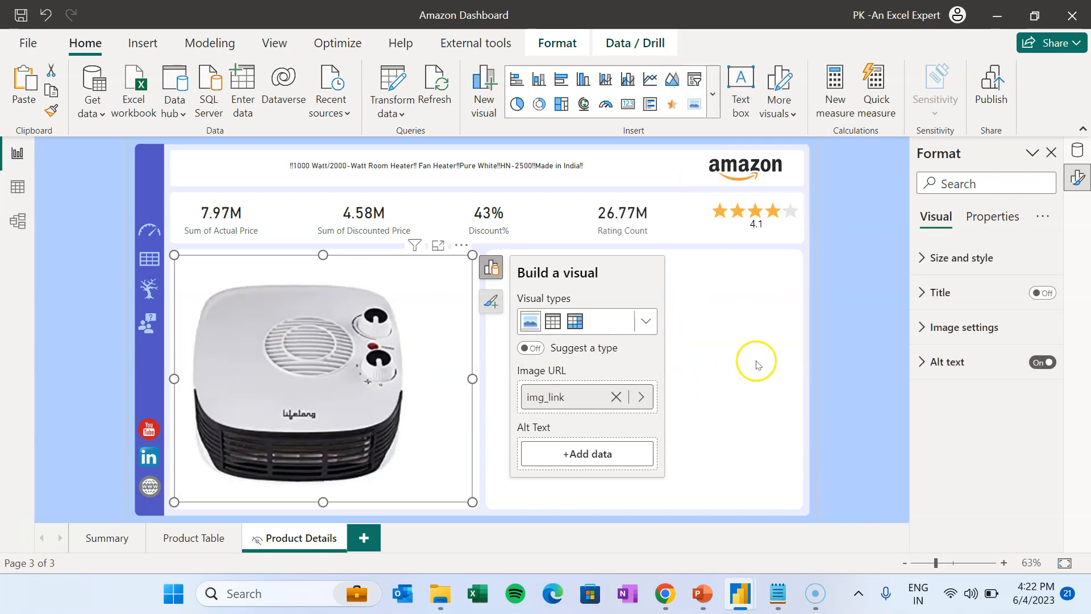
left_click(758, 364)
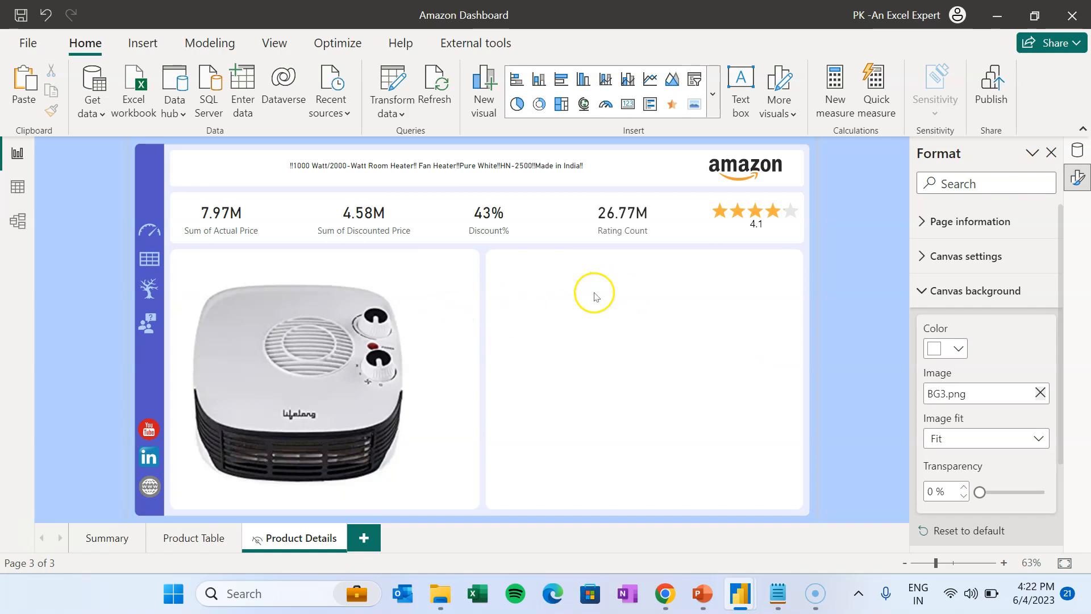
- Add a table over the right-hand card listing about_product descriptions
left_click(712, 95)
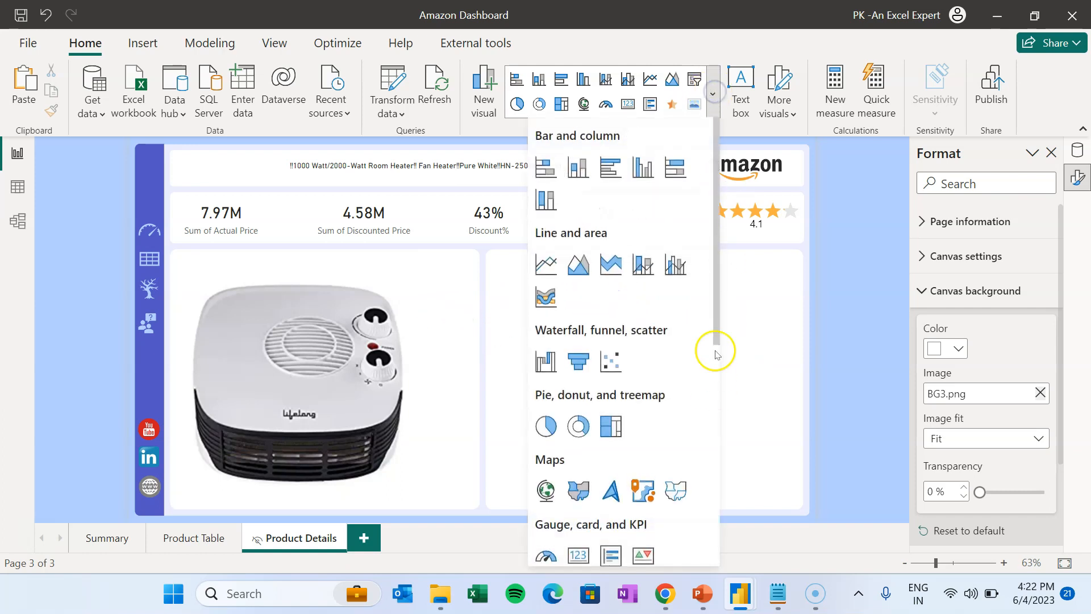
left_click_drag(722, 309, 709, 459)
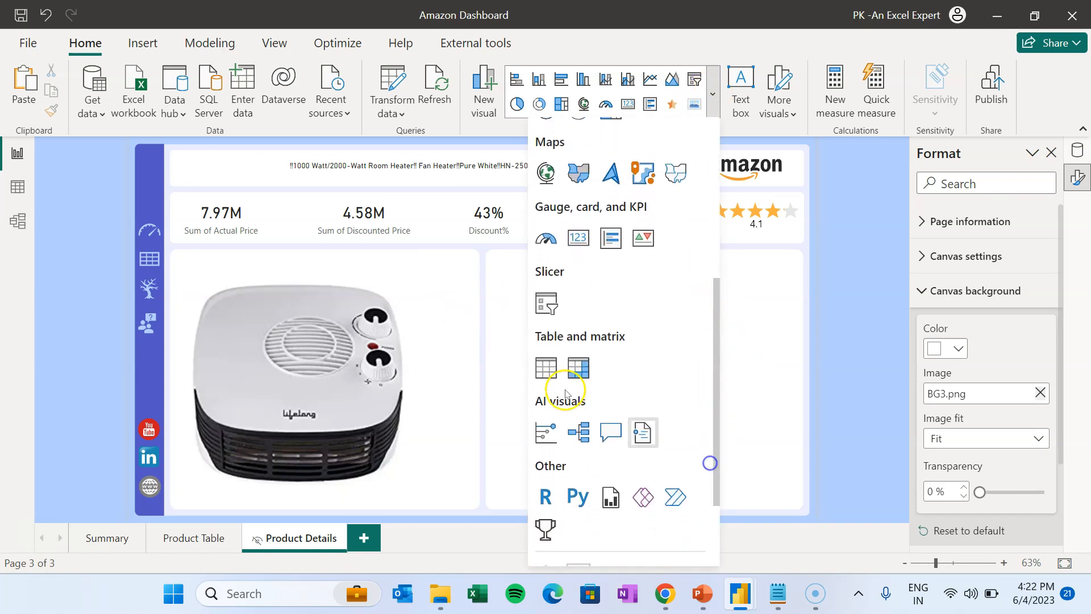
left_click(549, 365)
left_click_drag(699, 378, 803, 378)
left_click_drag(650, 502, 649, 449)
left_click_drag(472, 350, 496, 352)
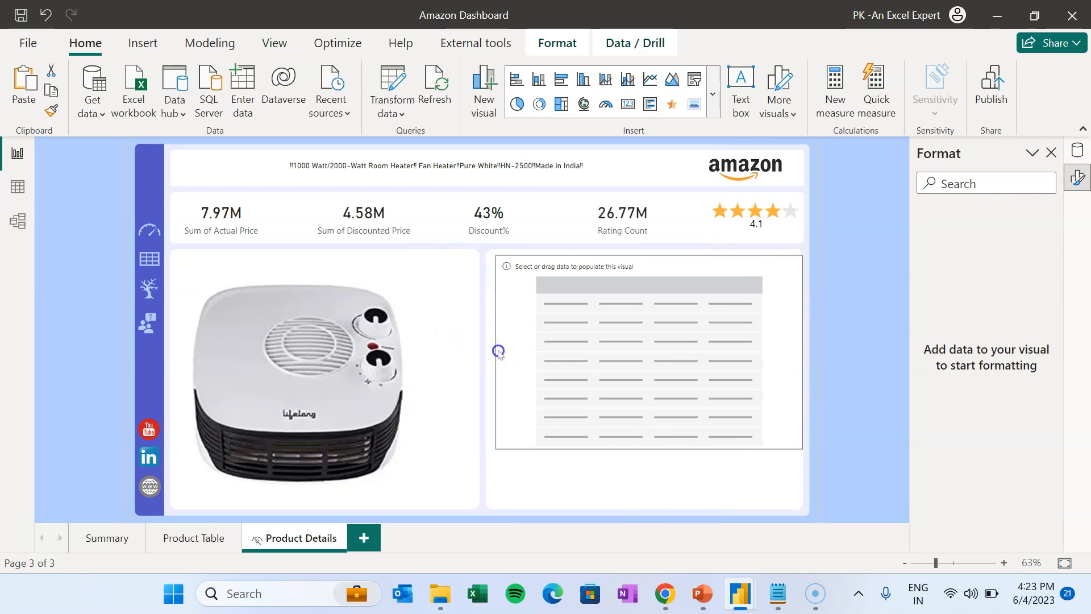
left_click(373, 395)
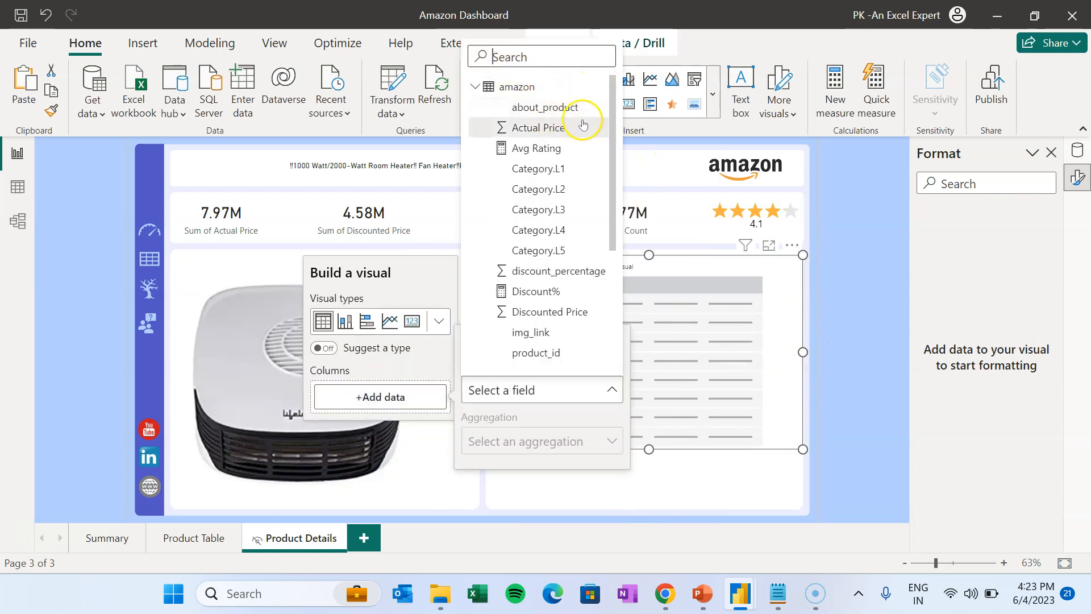
left_click(561, 105)
left_click(846, 297)
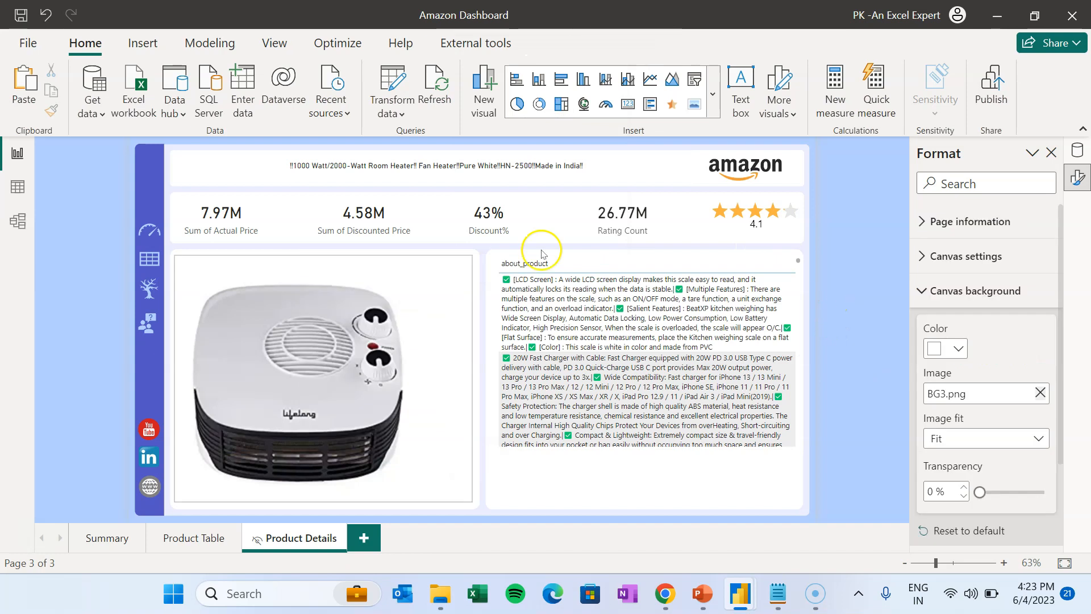
left_click(142, 43)
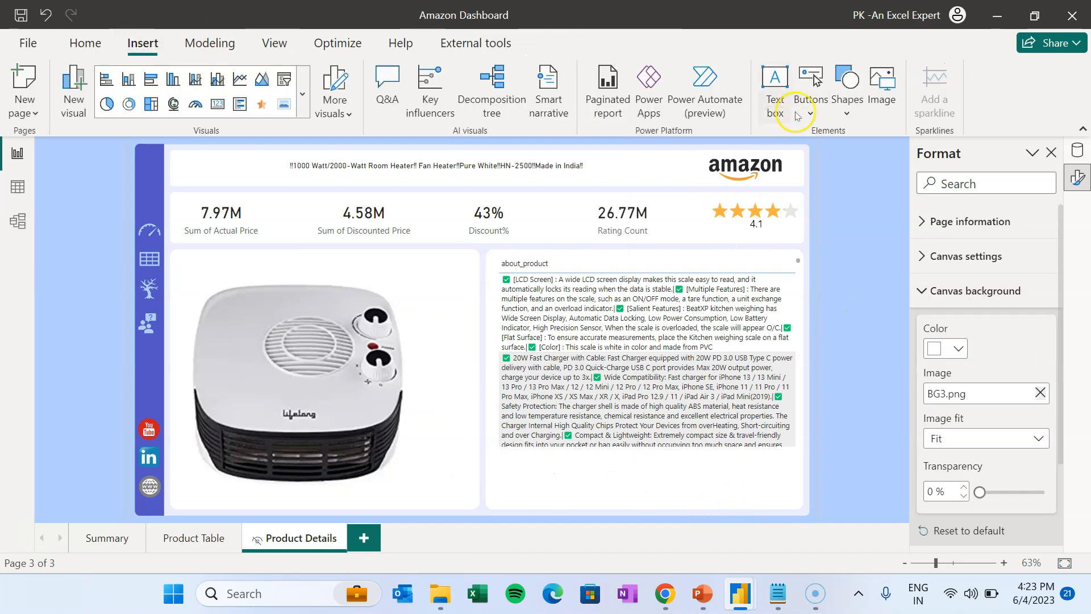
- Insert a blank button below the product description, sized wider and taller
left_click(809, 102)
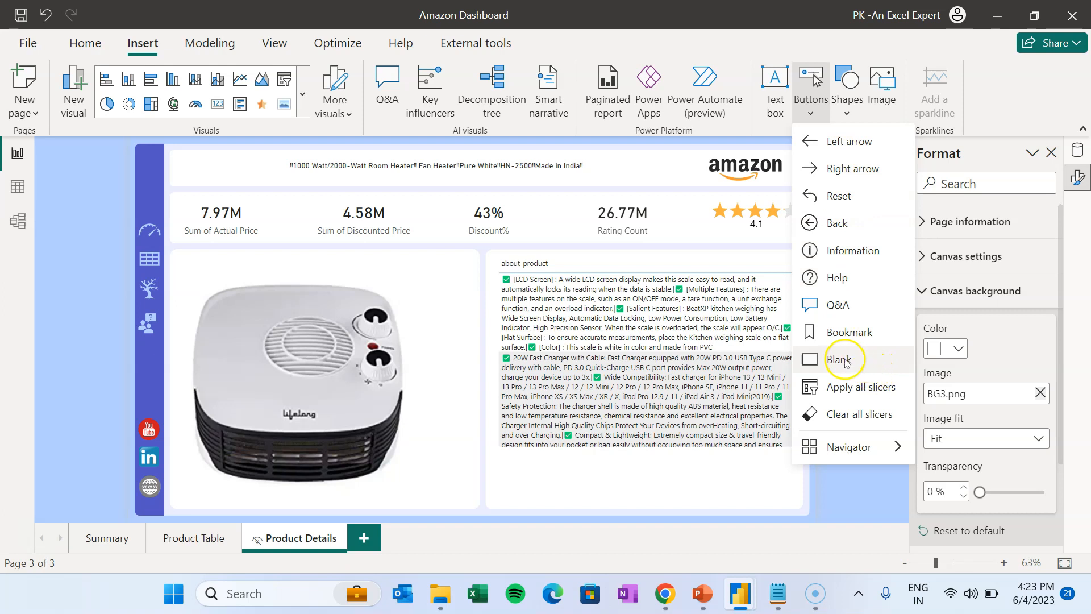
left_click(843, 360)
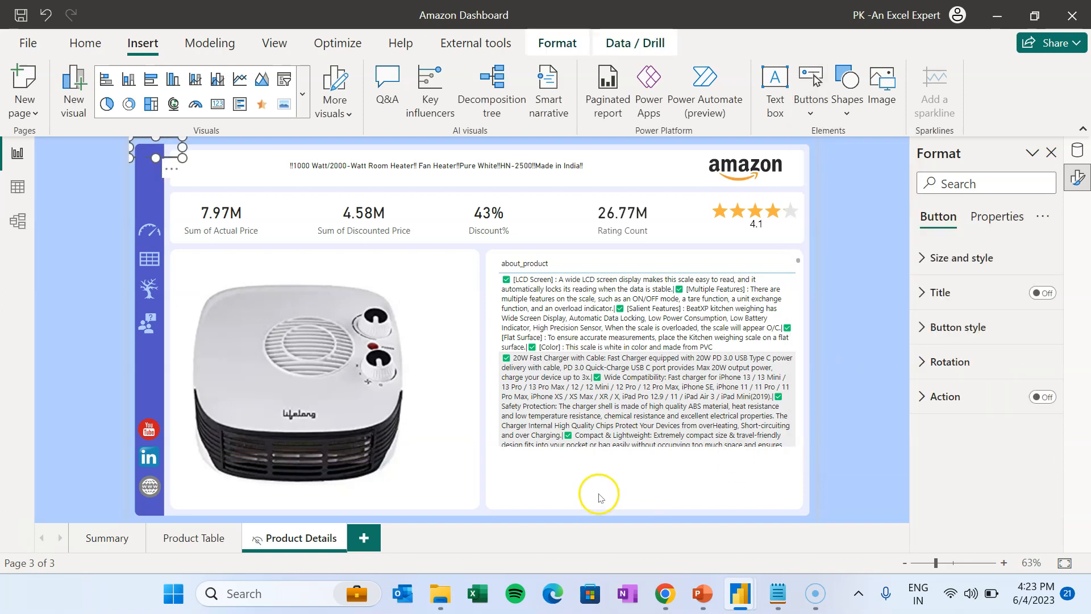
left_click_drag(158, 148, 647, 492)
left_click(663, 492)
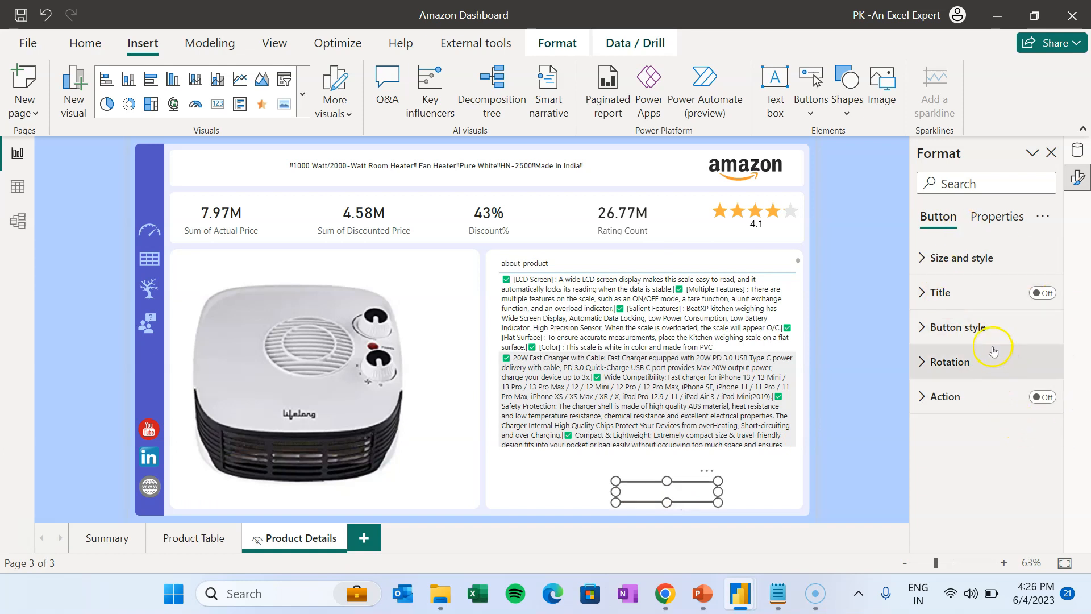
- Round the button corners to 100 px and label it 'Buy Now'
left_click(954, 328)
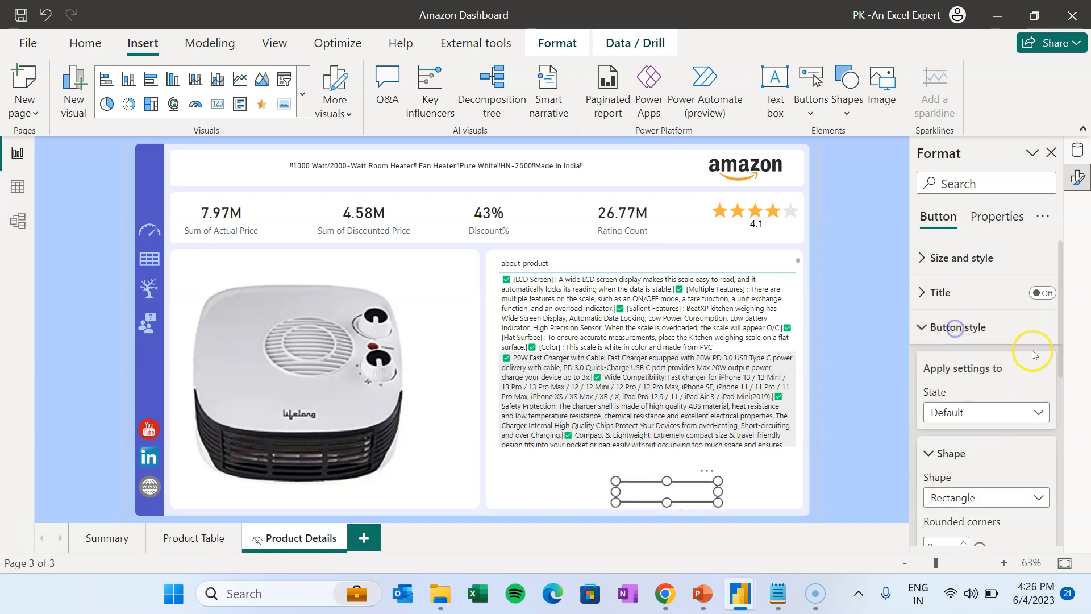
left_click(1062, 377)
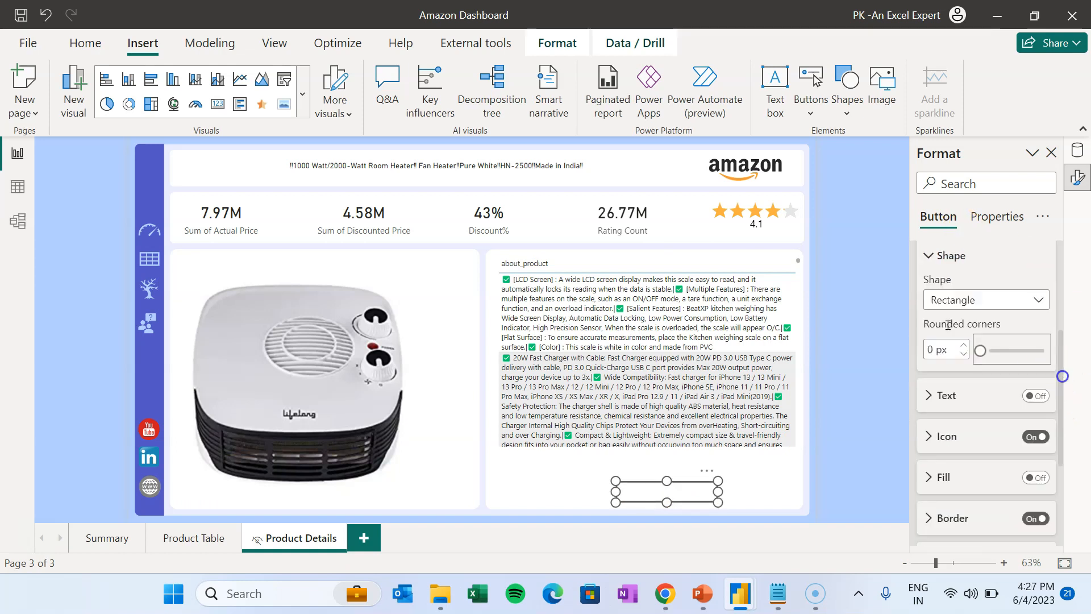
left_click_drag(998, 349, 1066, 346)
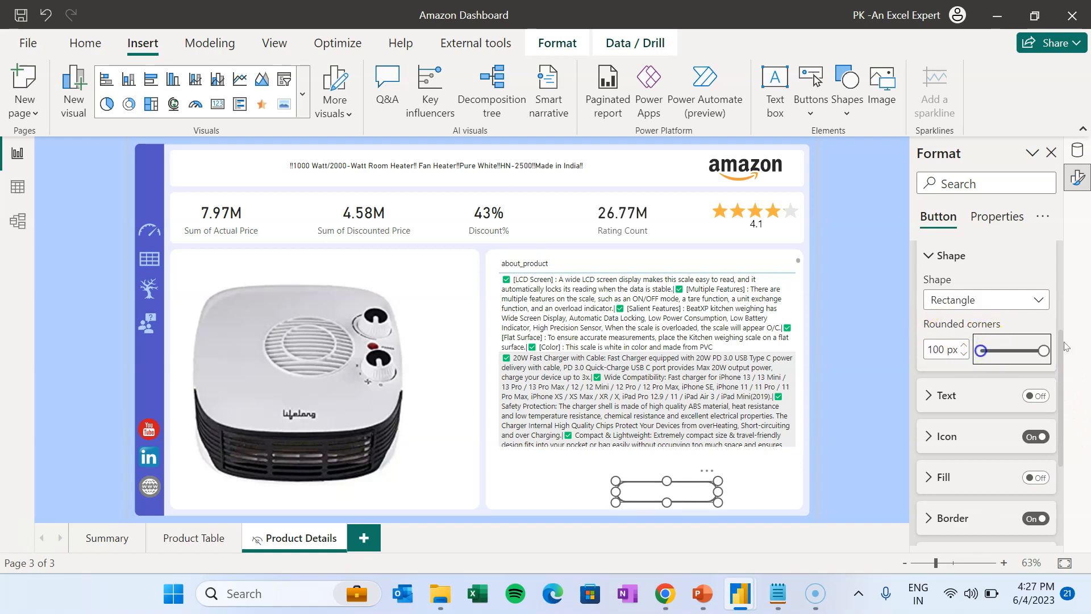
left_click(1034, 394)
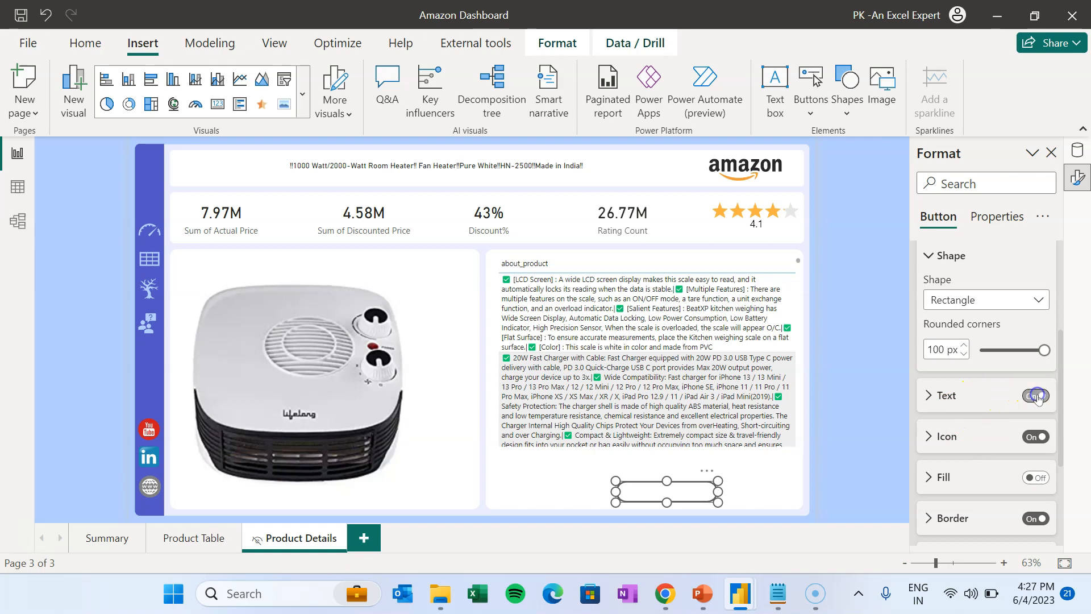
left_click(944, 404)
left_click(974, 439)
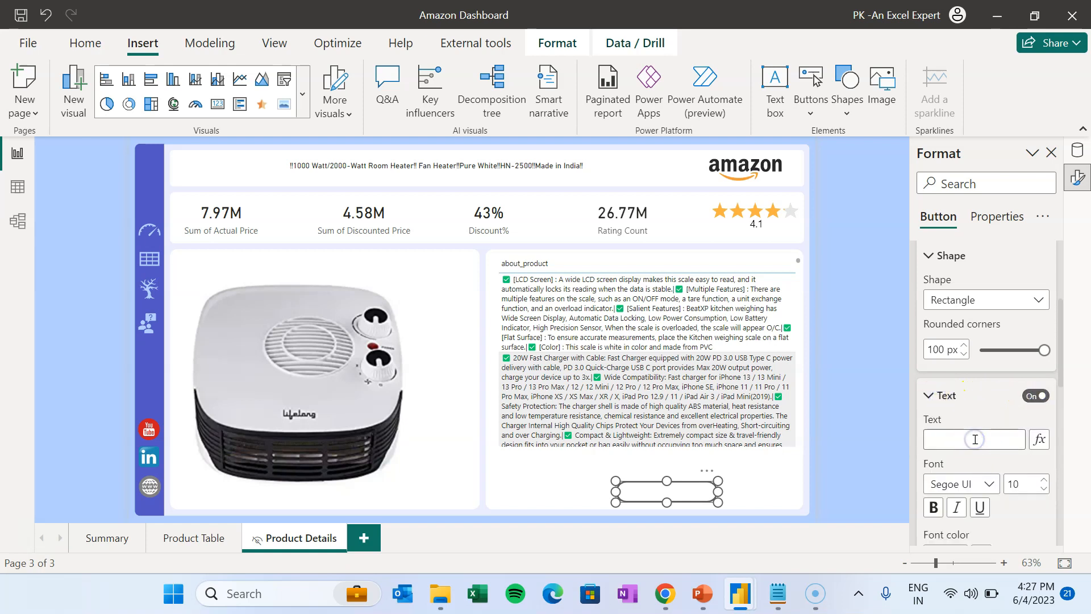
type("Buy Now")
left_click(943, 398)
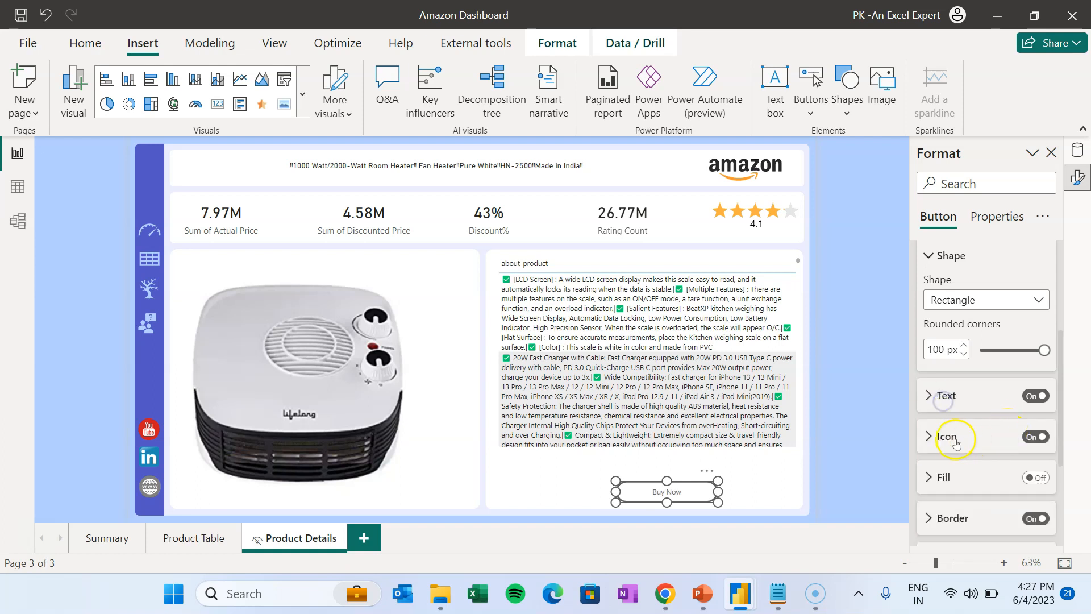
- Fill the button orange at 0% transparency
left_click(1049, 477)
left_click(929, 483)
scroll(966, 455, "down", 4)
left_click(954, 379)
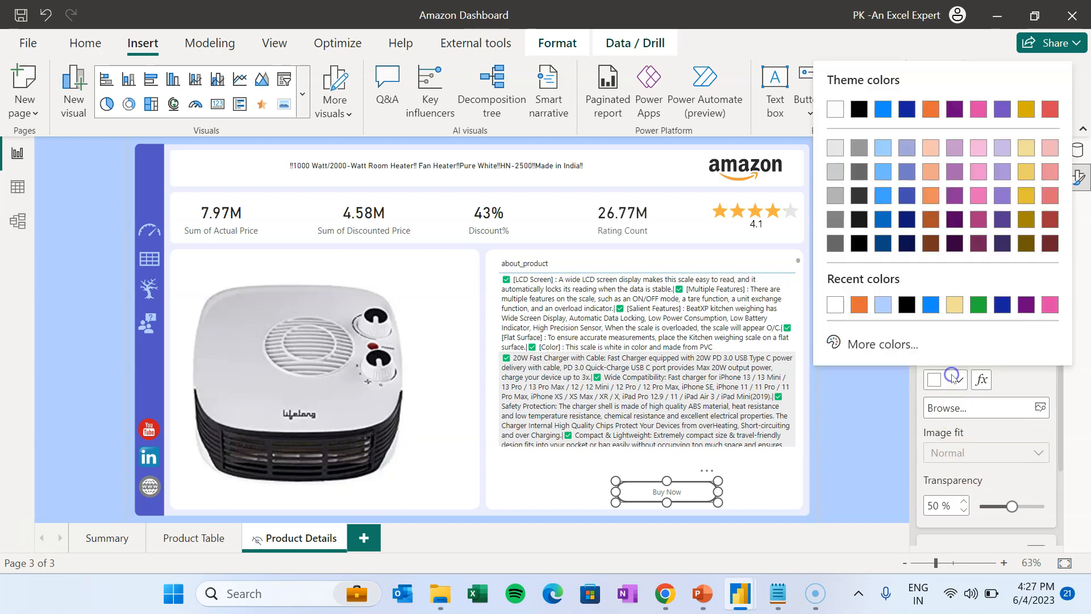
left_click(932, 111)
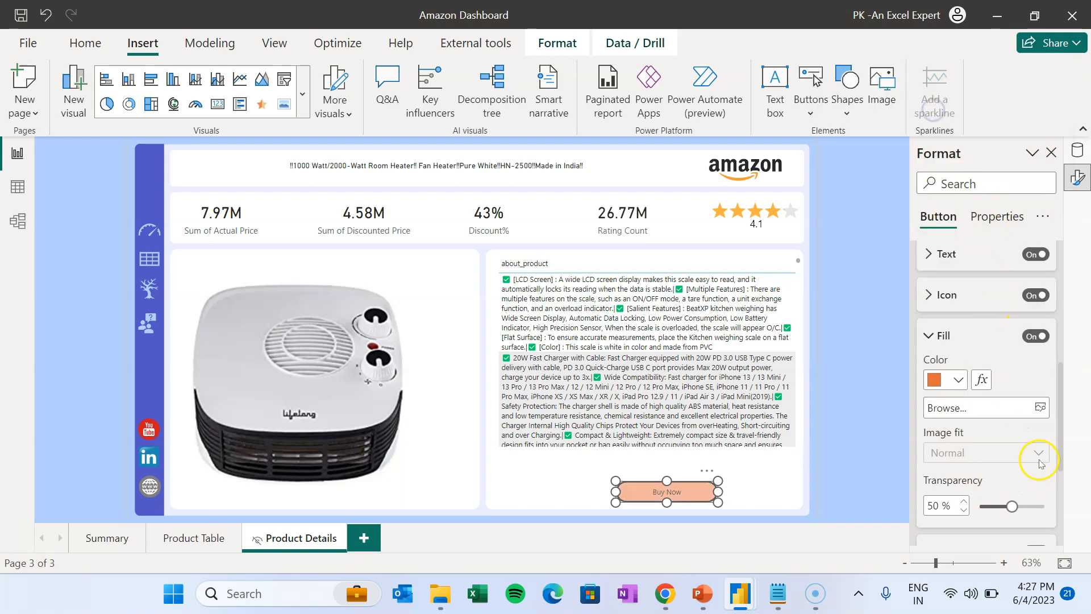
scroll(1026, 421, "down", 2)
left_click_drag(1012, 419, 977, 419)
scroll(1023, 386, "down", 1)
scroll(1018, 443, "up", 5)
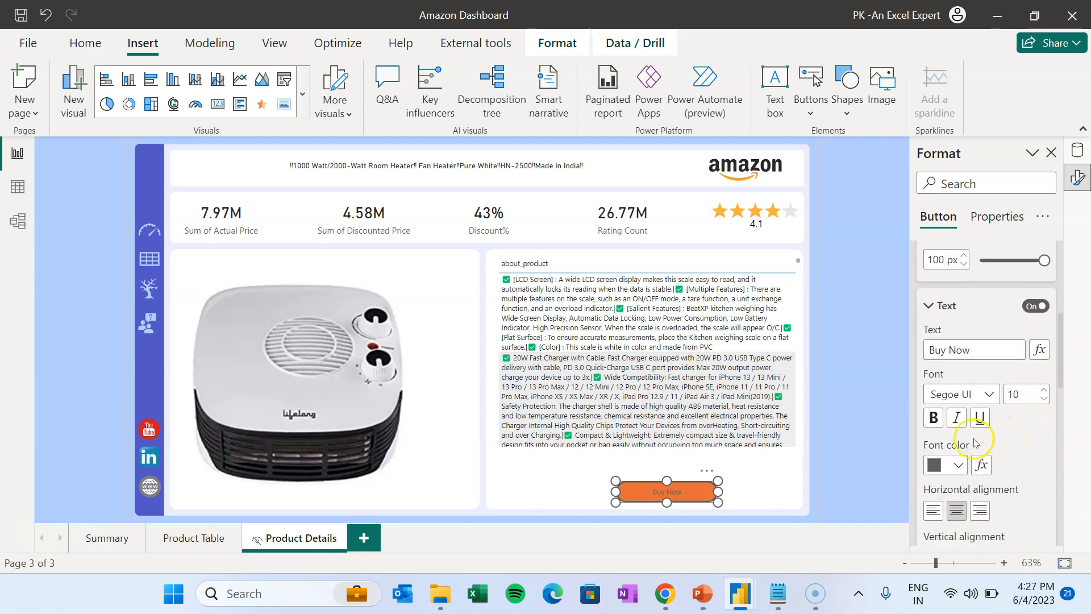
scroll(972, 438, "down", 1)
- Make the Buy Now label white, bold, font size 18
left_click(959, 399)
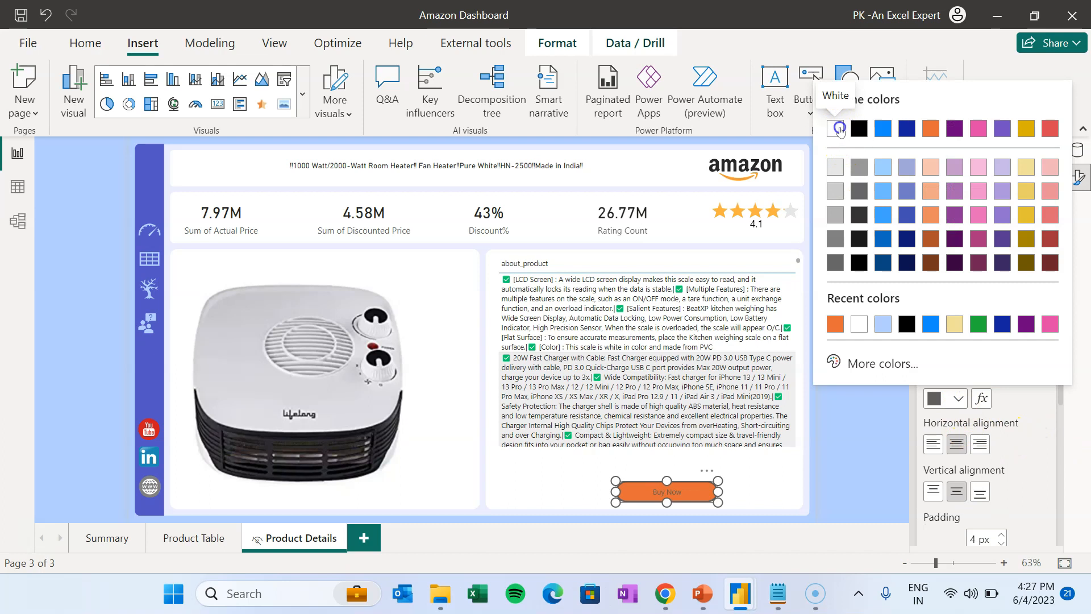
left_click(839, 128)
left_click(966, 328)
left_click(983, 241)
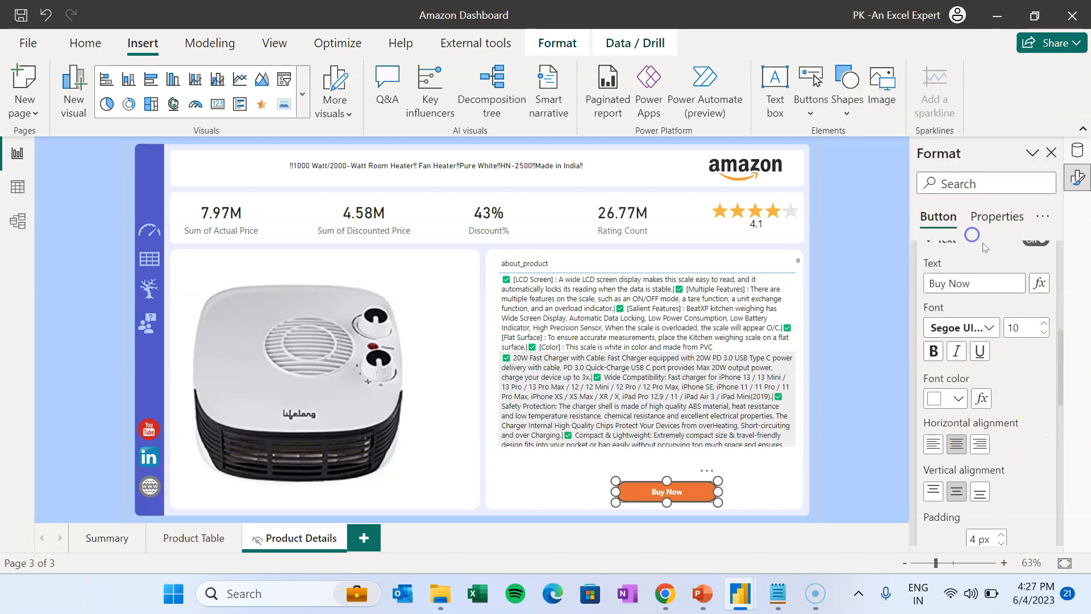
left_click(1043, 323)
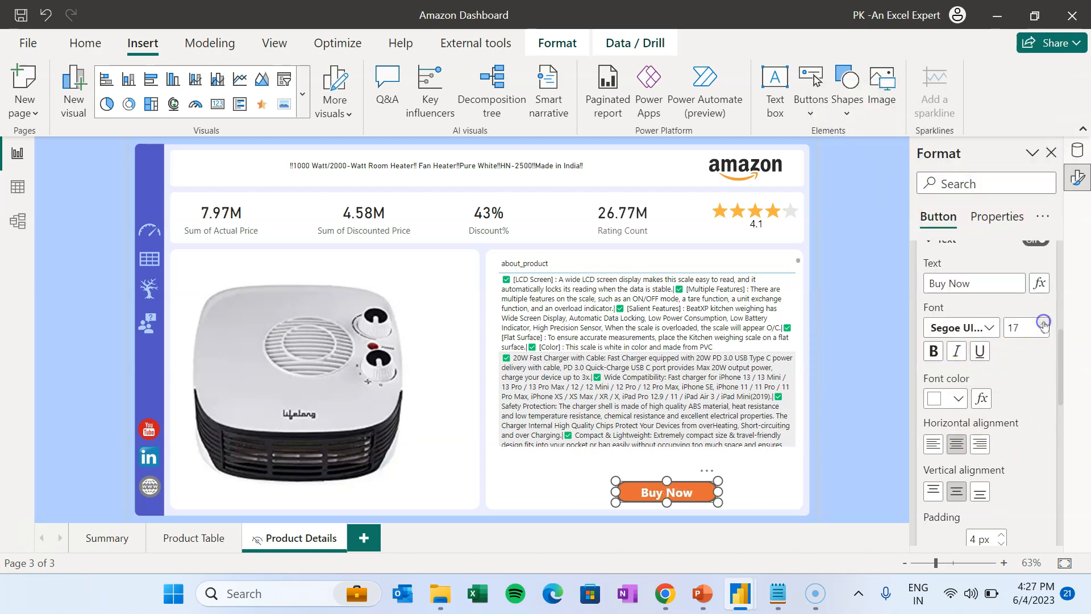
- Turn on the button's drop shadow and resize it taller in place
left_click_drag(720, 499, 687, 474)
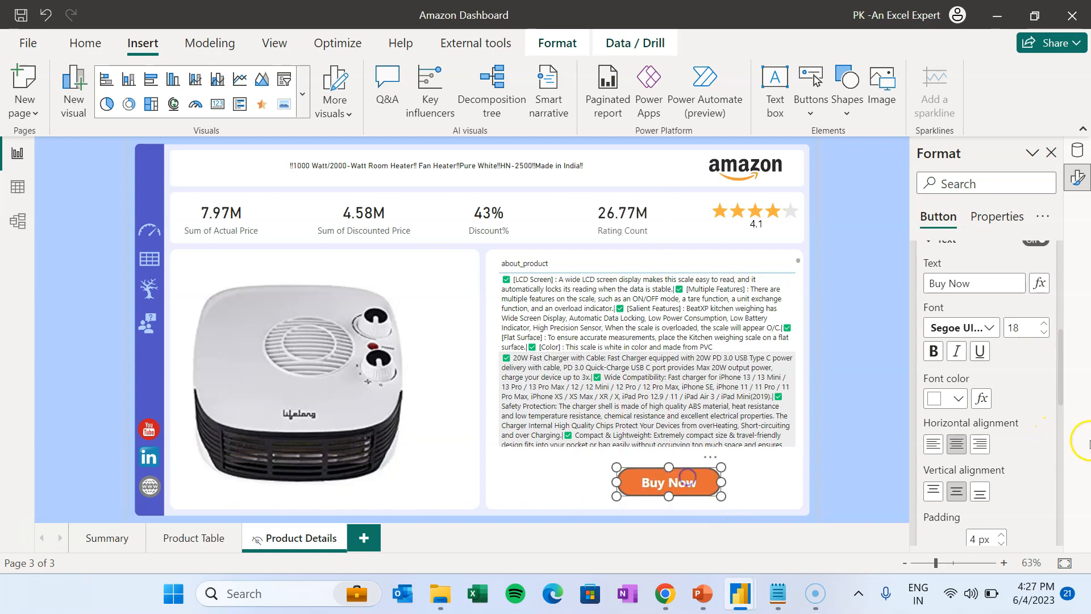
scroll(1043, 394, "down", 3)
scroll(1043, 396, "down", 6)
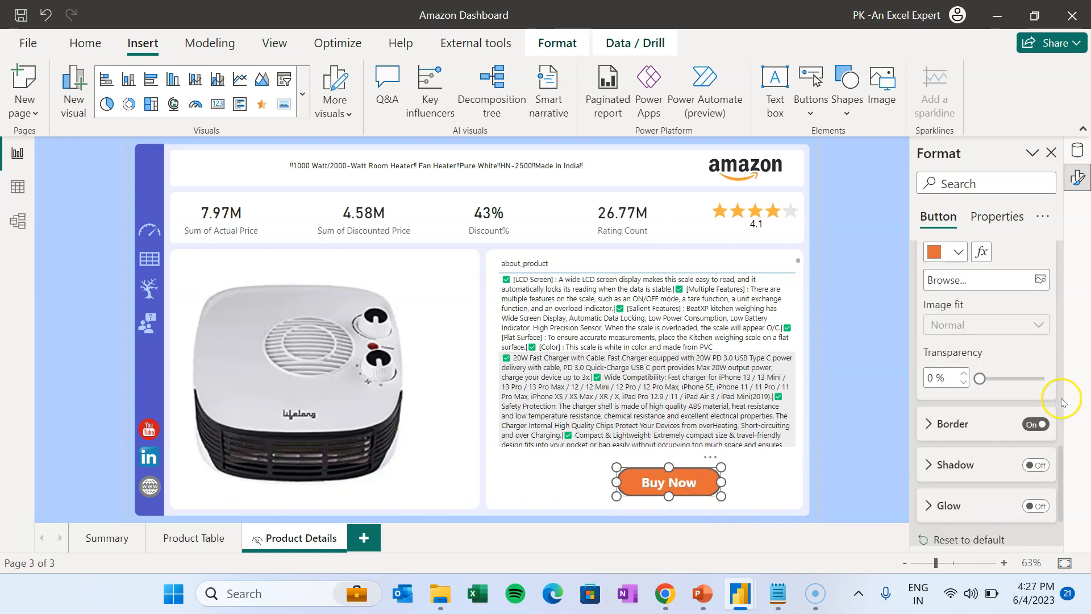
left_click(1037, 384)
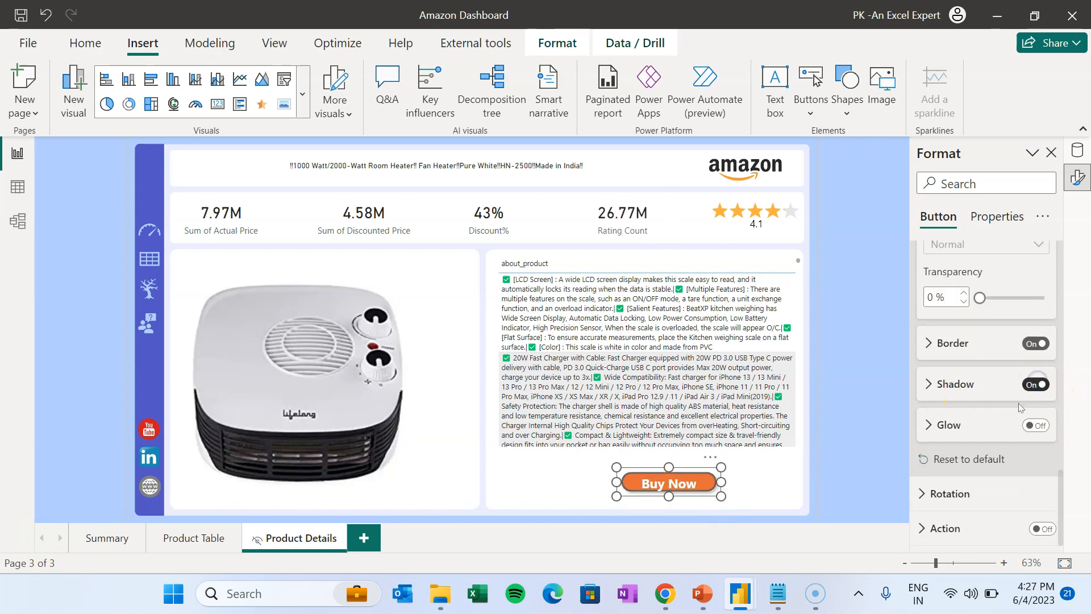
left_click_drag(670, 497, 739, 488)
- Give the button a Web URL action whose address comes from the product_link field
left_click(962, 521)
scroll(1041, 449, "down", 2)
left_click(1043, 413)
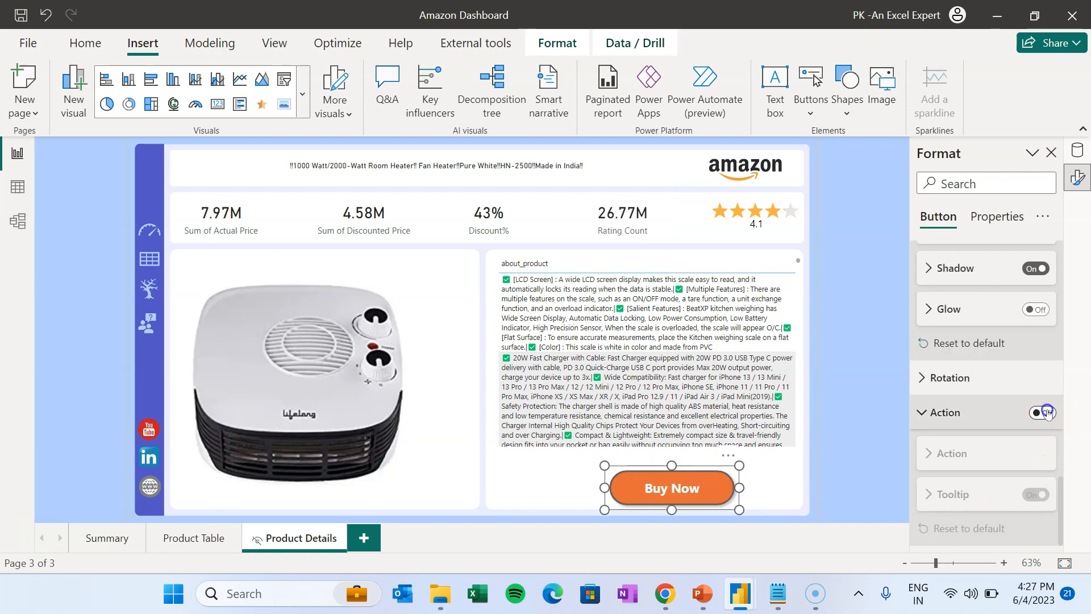
scroll(1023, 454, "down", 3)
left_click(964, 321)
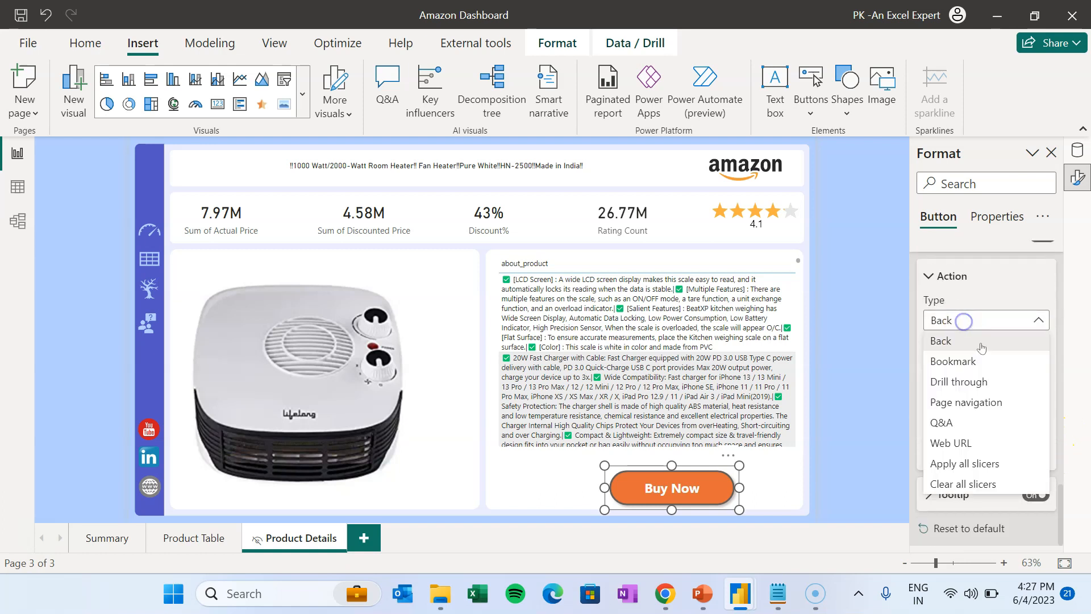
left_click(971, 442)
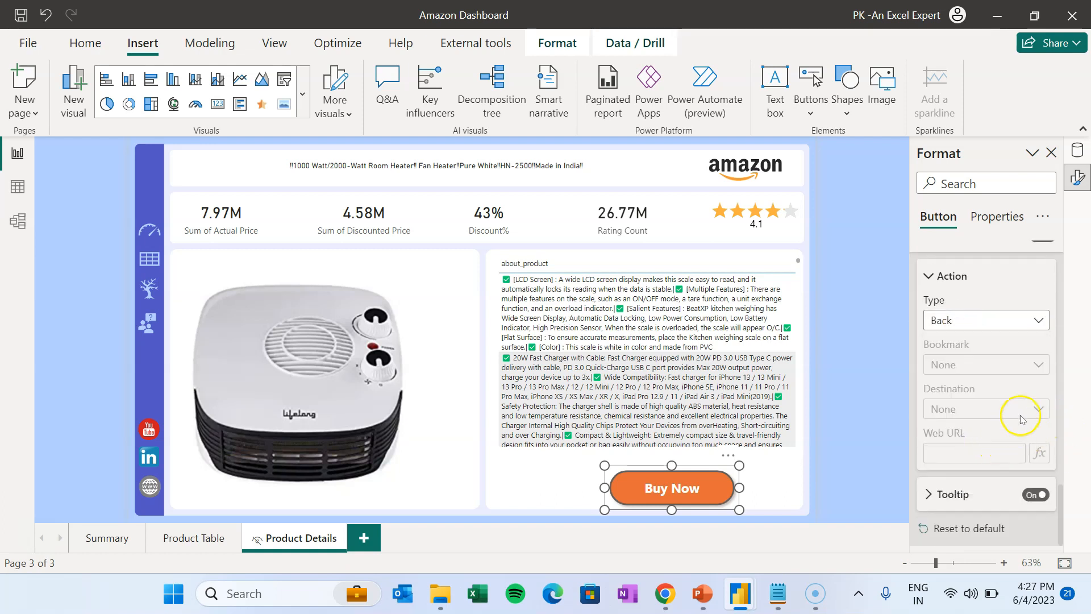
left_click(976, 452)
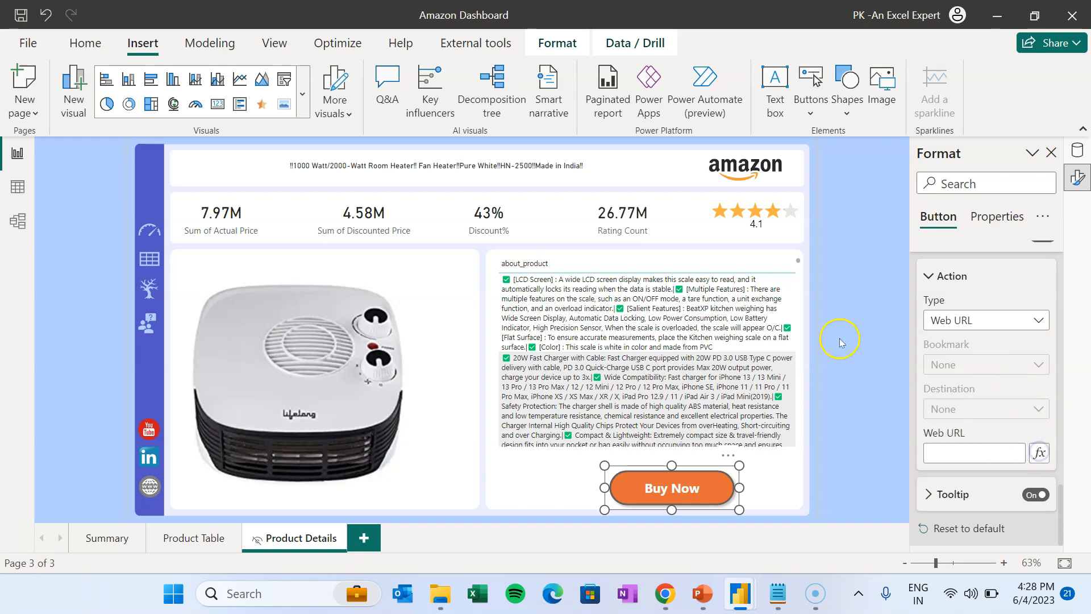
left_click(1039, 453)
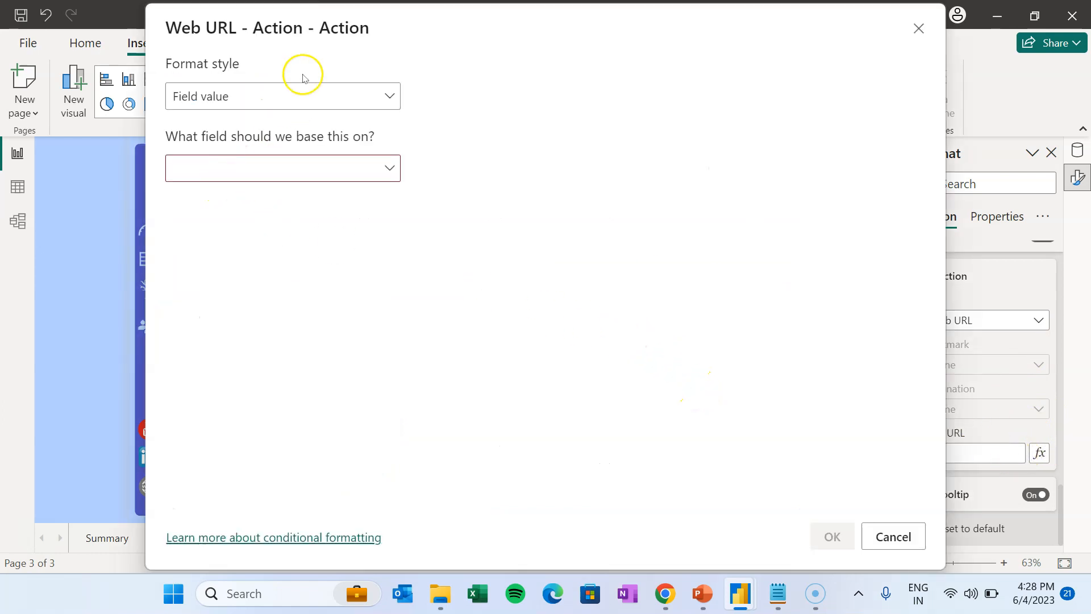
left_click(298, 168)
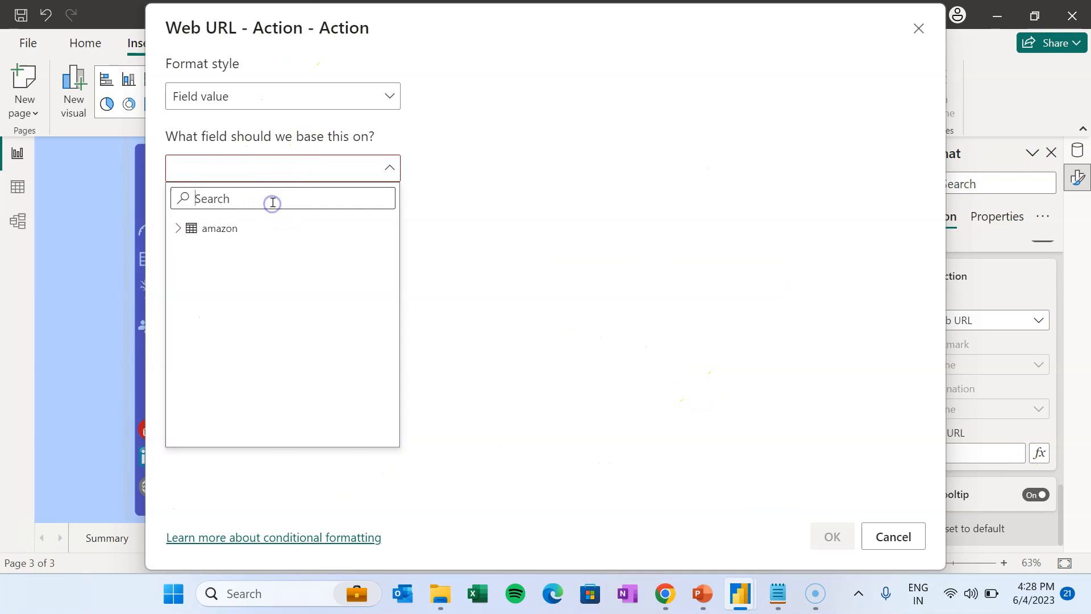
type("produ")
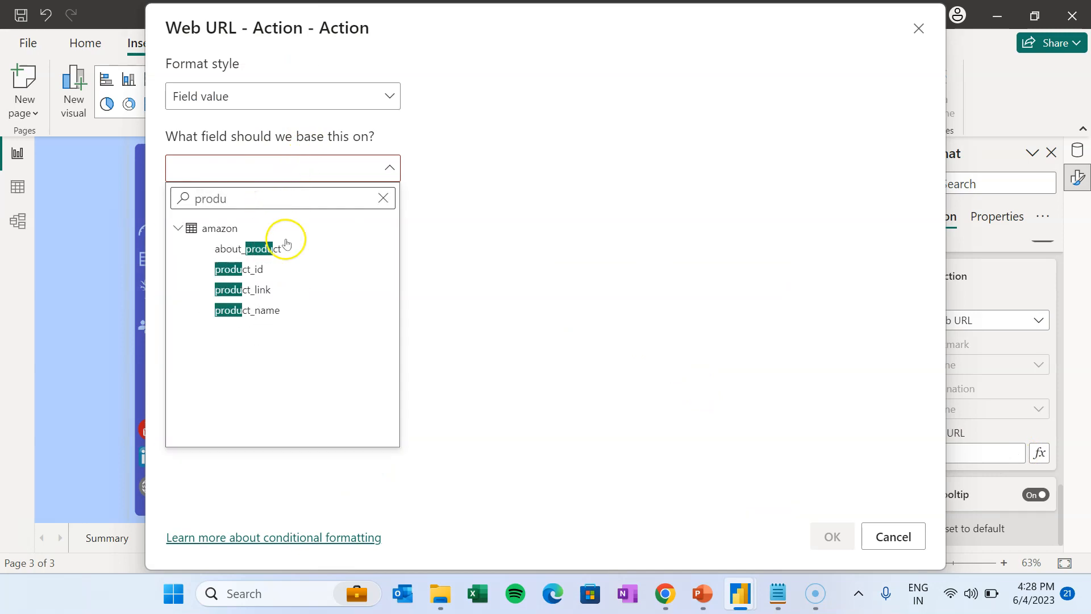
left_click(268, 290)
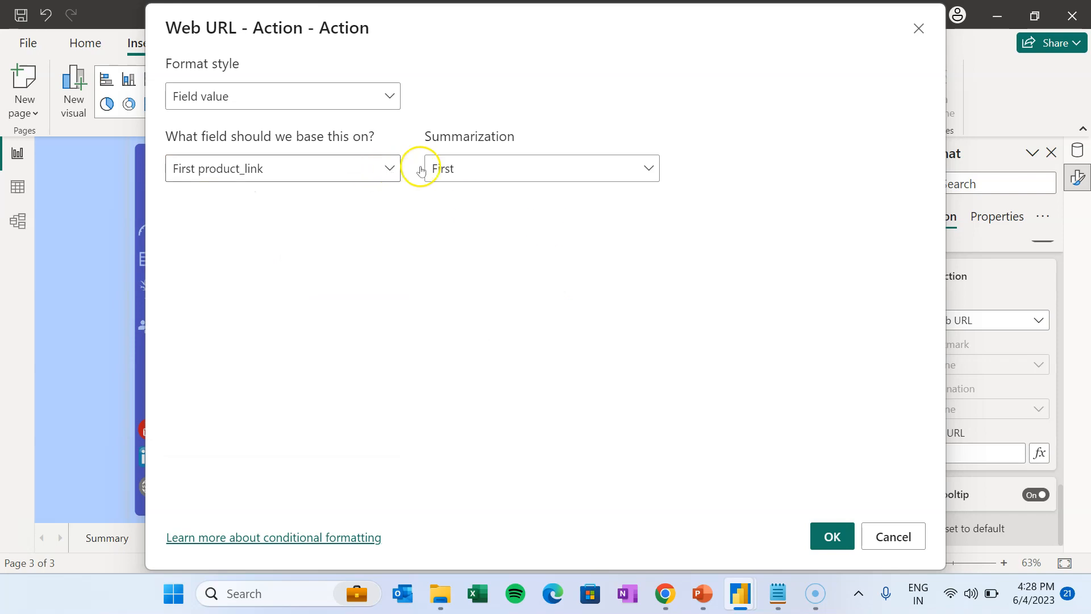
left_click(832, 535)
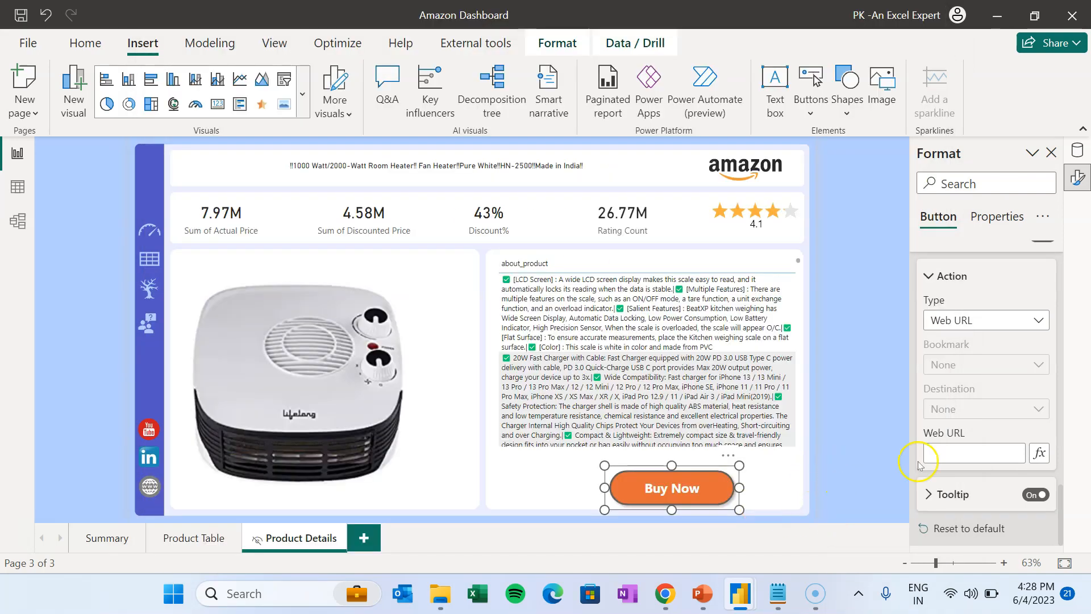
- Set the button tooltip to 'Click to Jump to Amazon Page' and check it on hover
left_click(955, 495)
scroll(1000, 511, "down", 2)
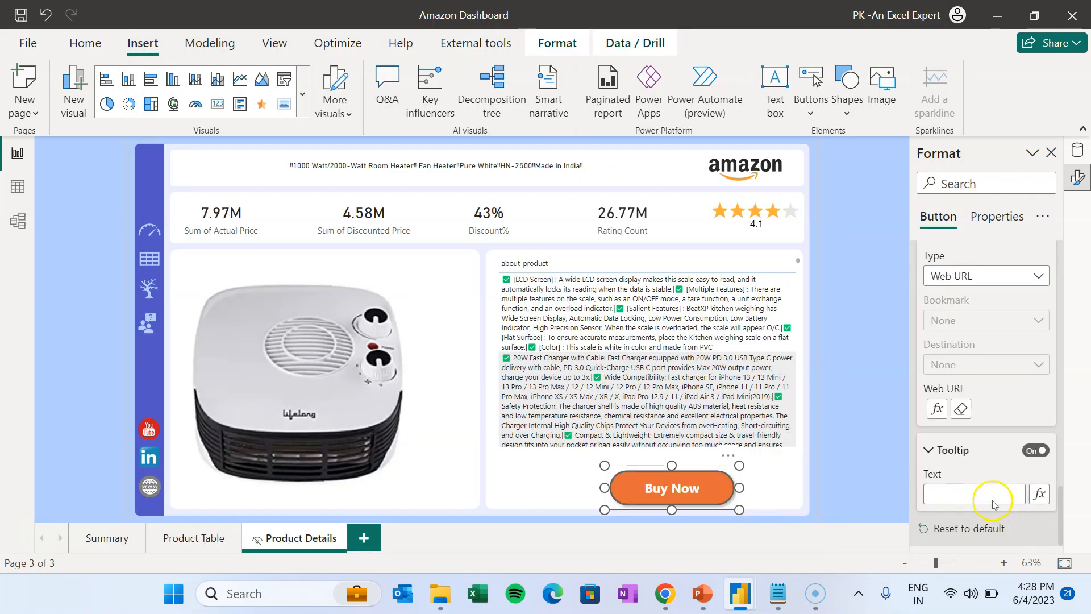
type("Click to Jump to Amazon Page")
left_click(803, 488)
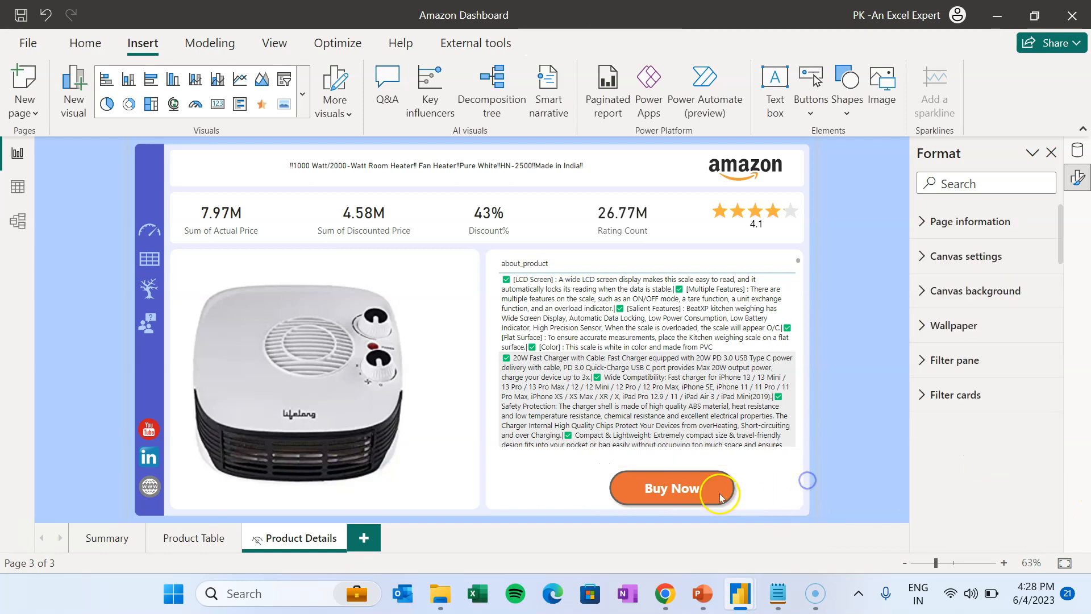
left_click(851, 398)
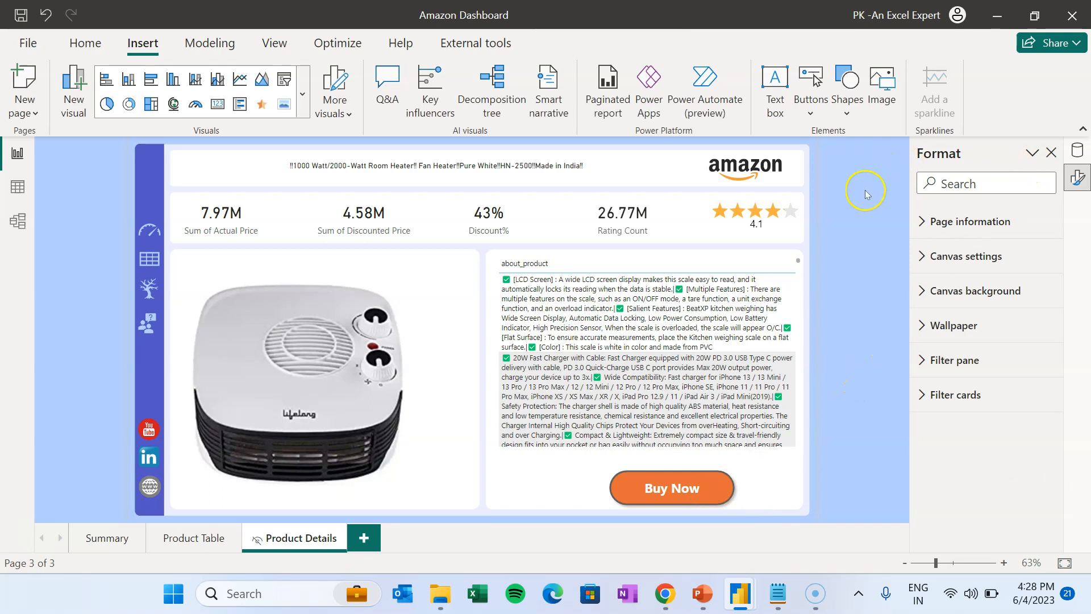
- Set the Product Details page type to Drillthrough, drilling through from product_name
left_click(969, 228)
left_click(991, 322)
left_click(984, 387)
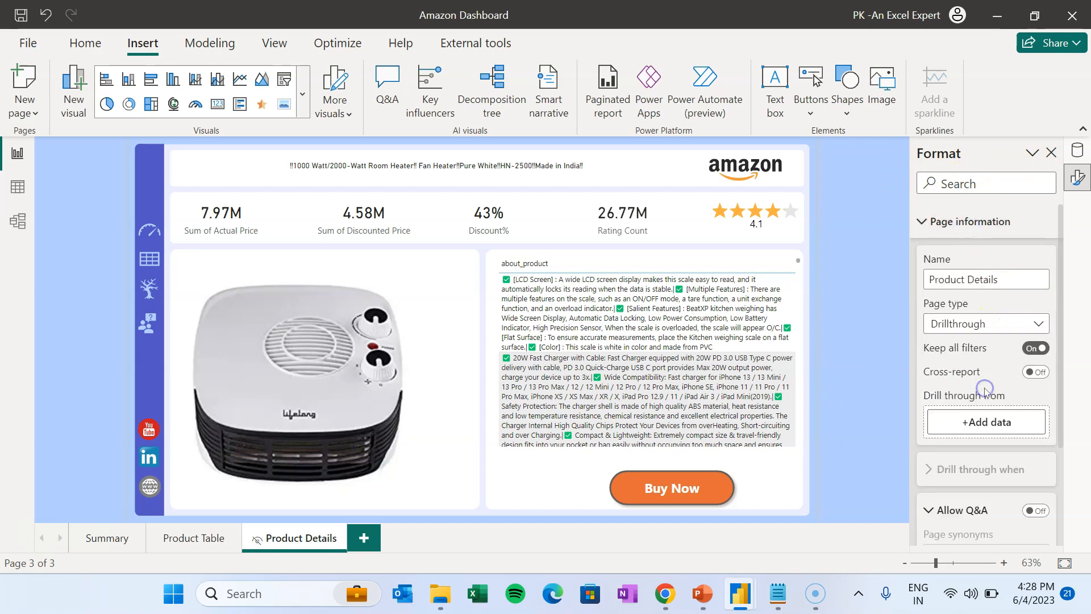
left_click(1016, 424)
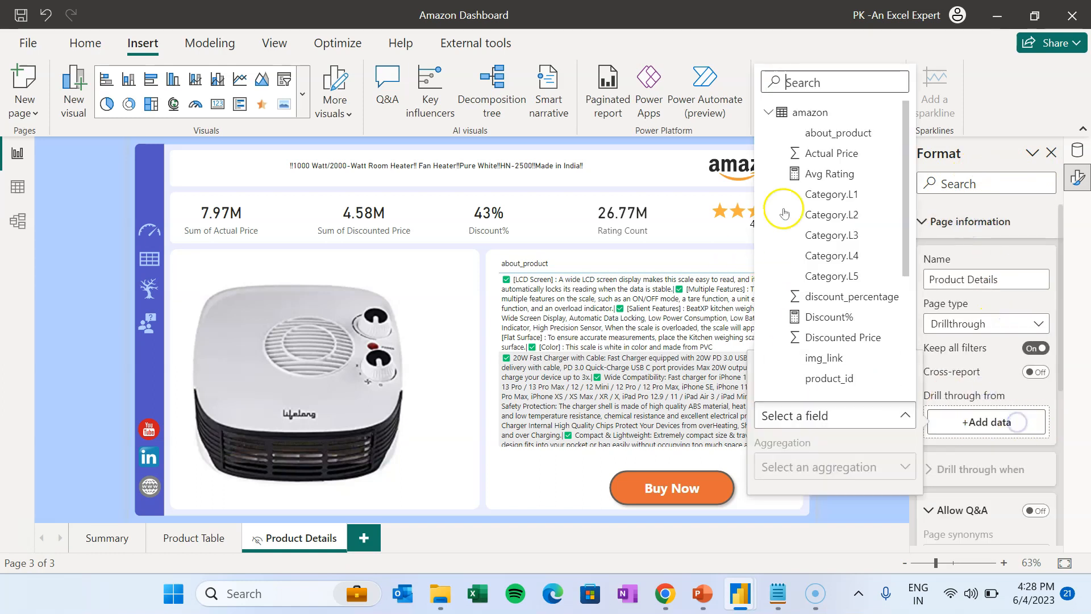
type("pro")
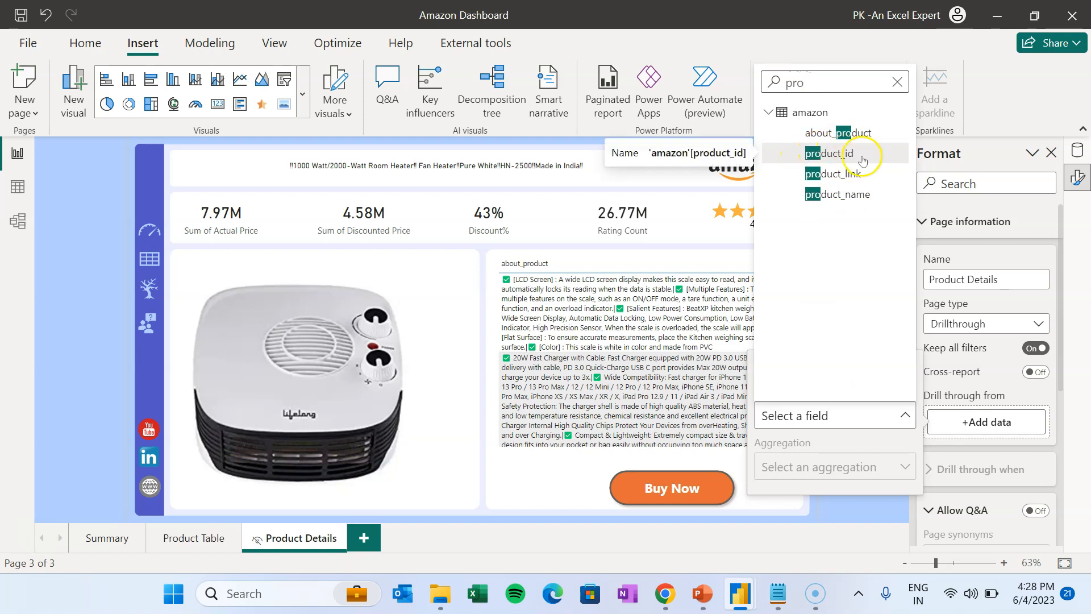
left_click(852, 195)
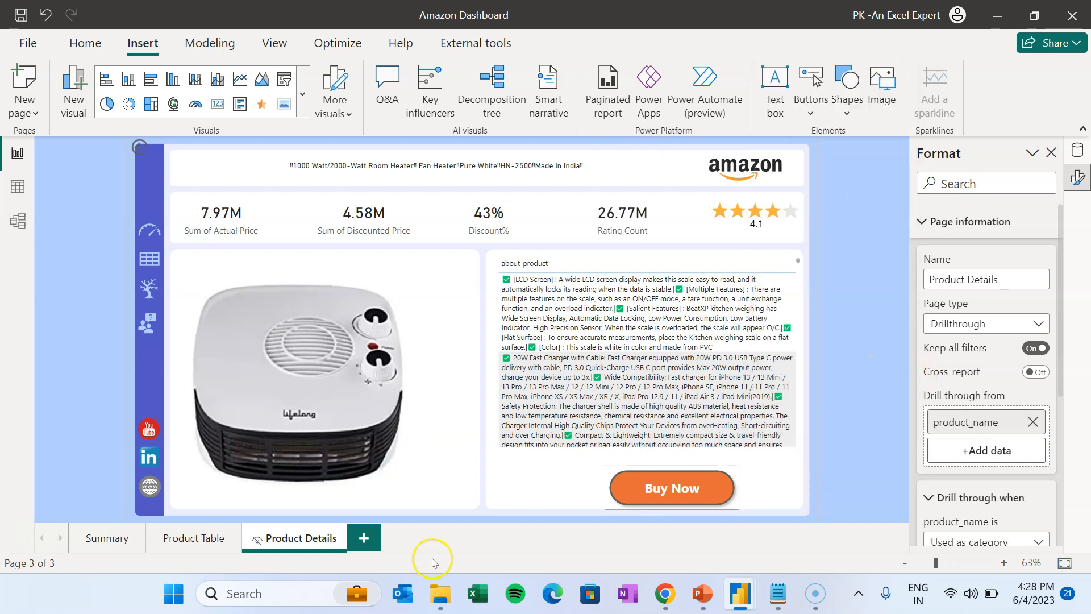
- Drill through from the Mi TV row to Product Details and compare with the finished dashboard
left_click(180, 538)
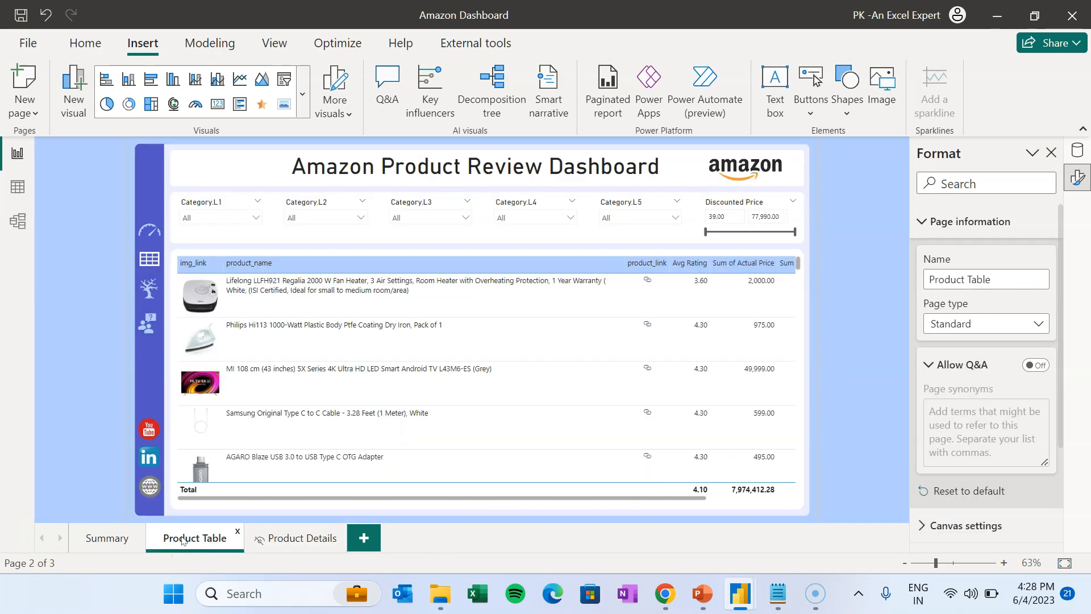
right_click(322, 374)
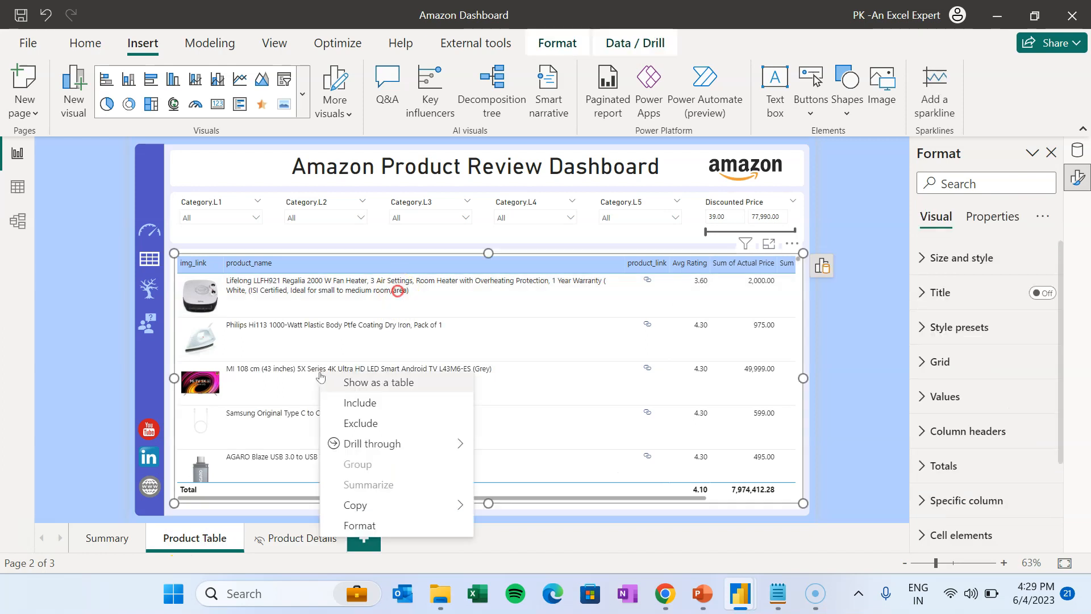
mouse_move(390, 443)
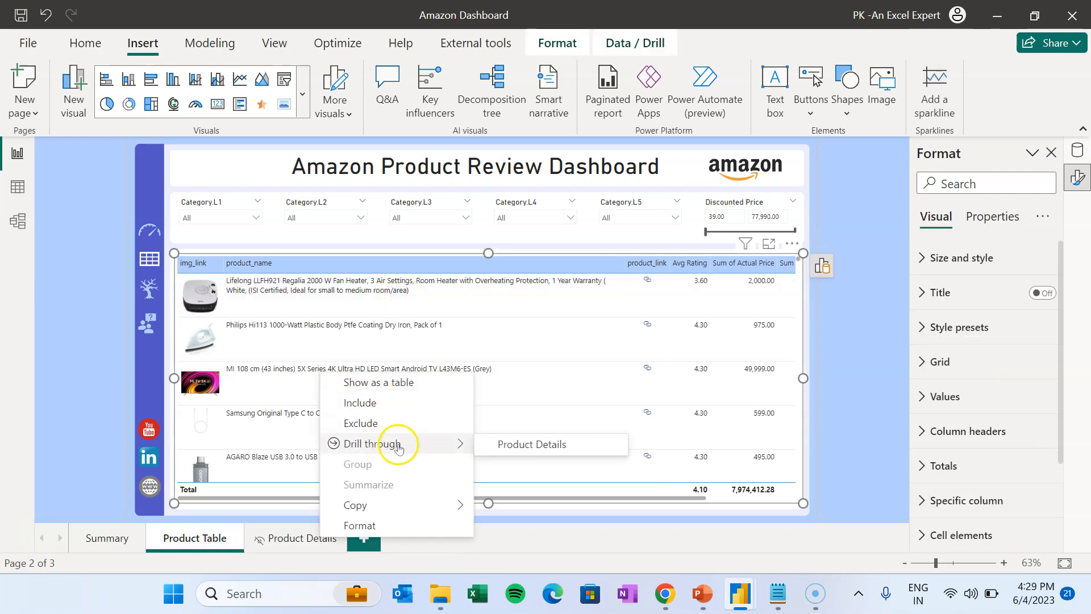
left_click(551, 454)
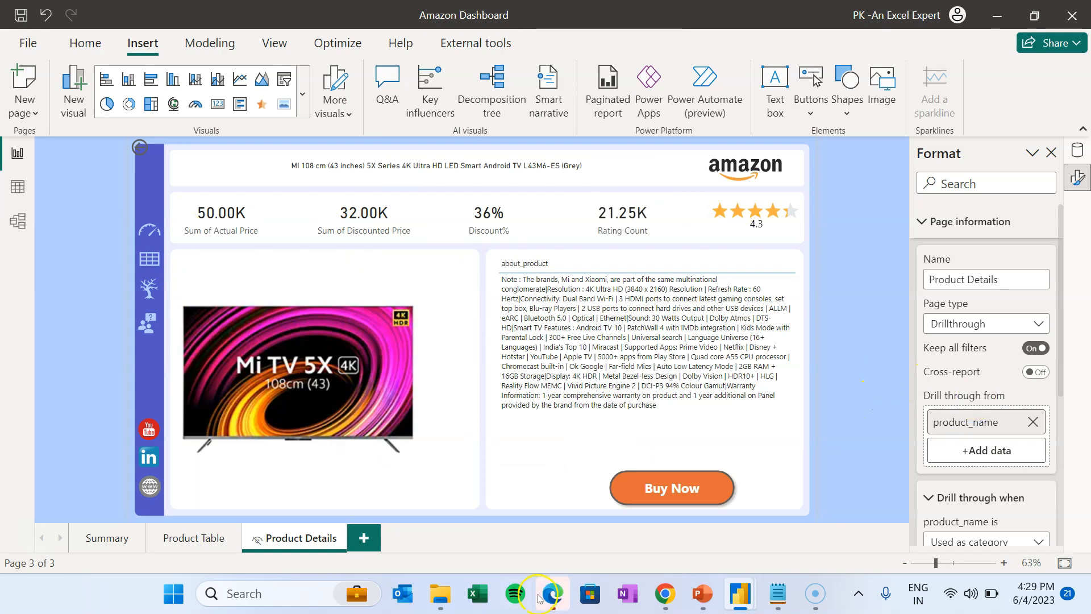
mouse_move(733, 595)
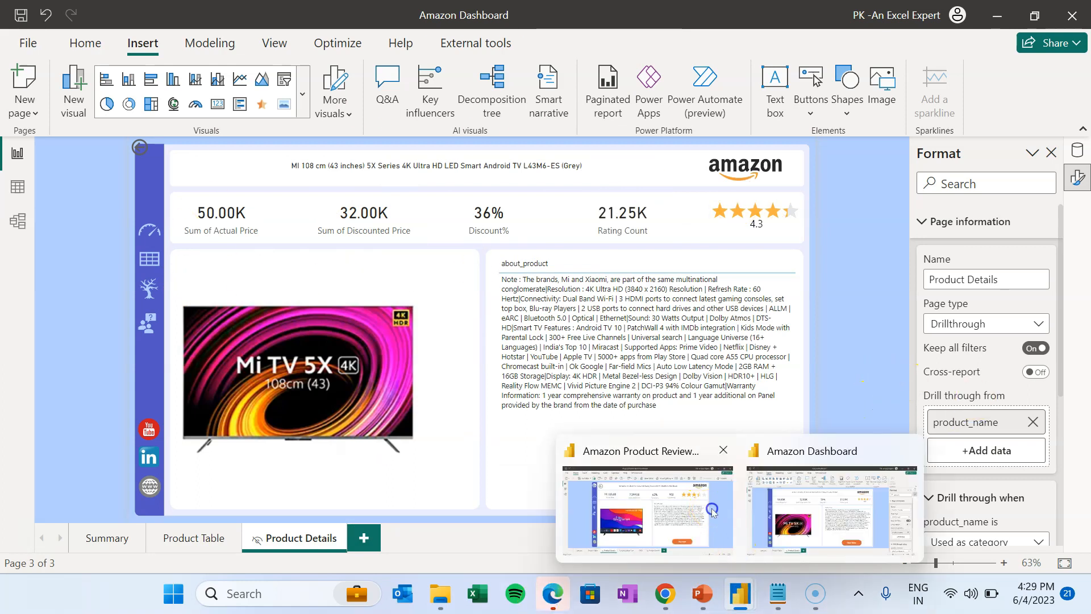
left_click(712, 512)
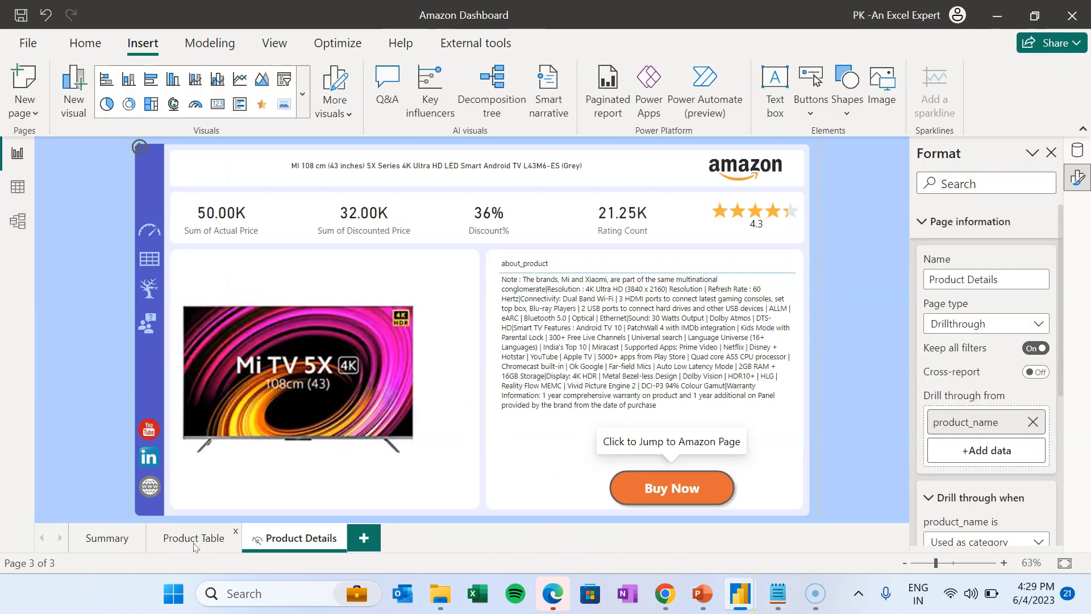
- Duplicate the Product Table page and rename the copy 'Decomposition Tree'
left_click(194, 540)
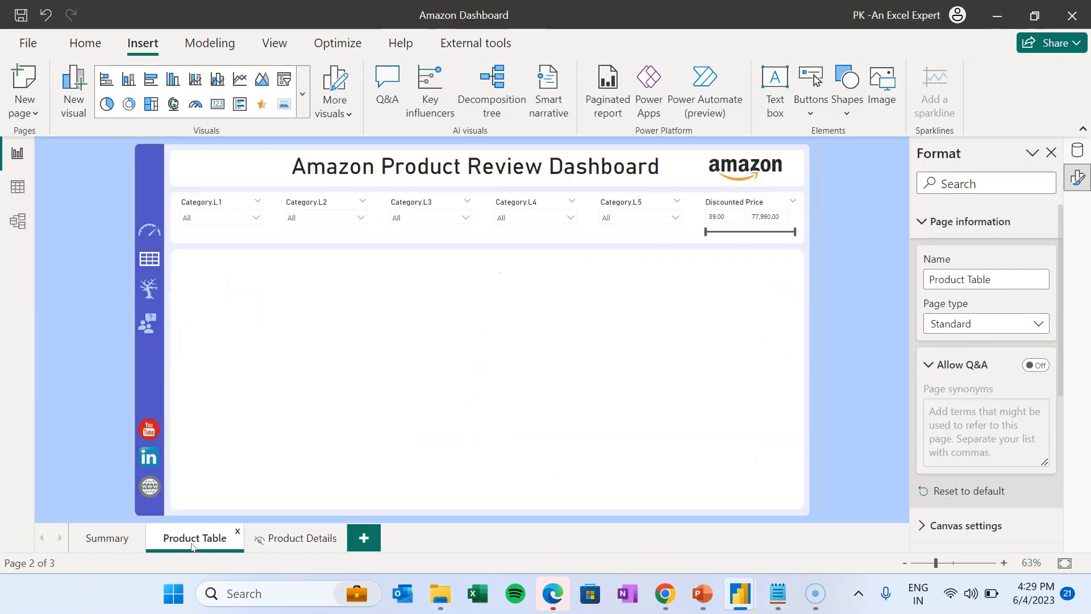
right_click(204, 543)
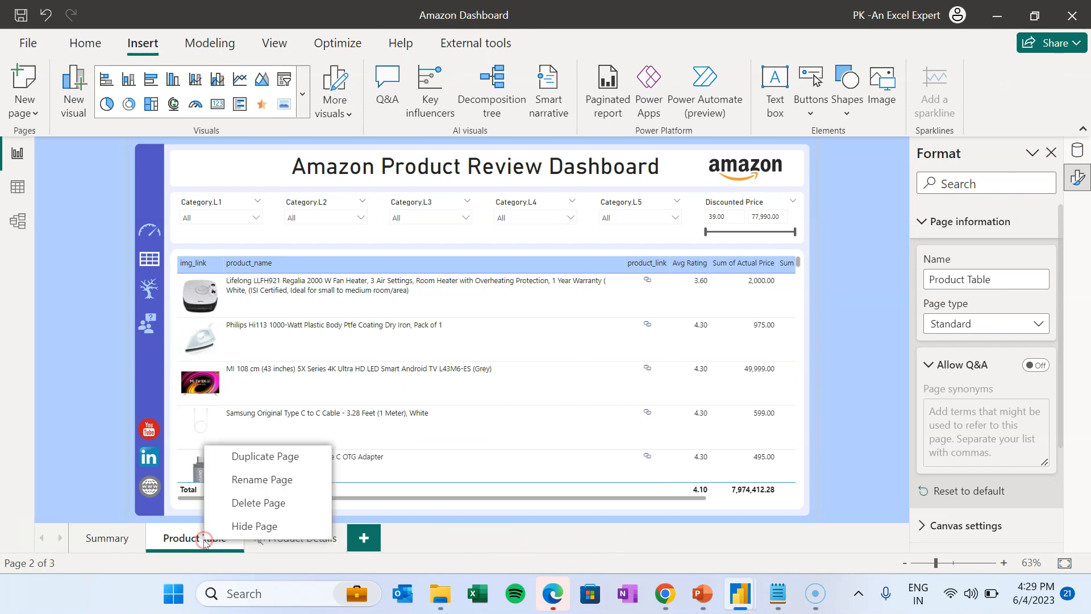
left_click(249, 460)
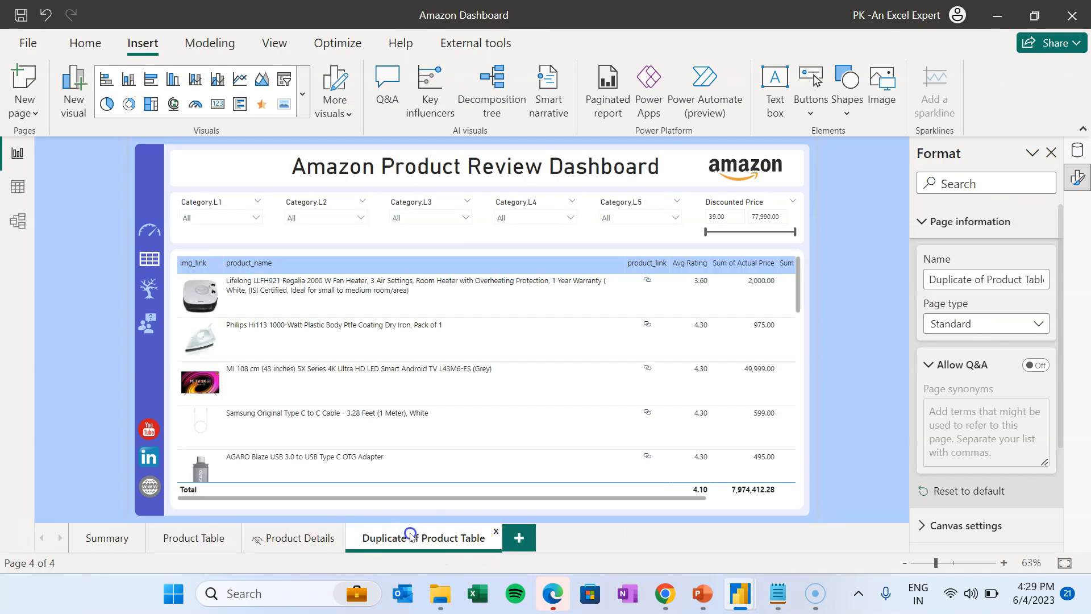
double_click(410, 534)
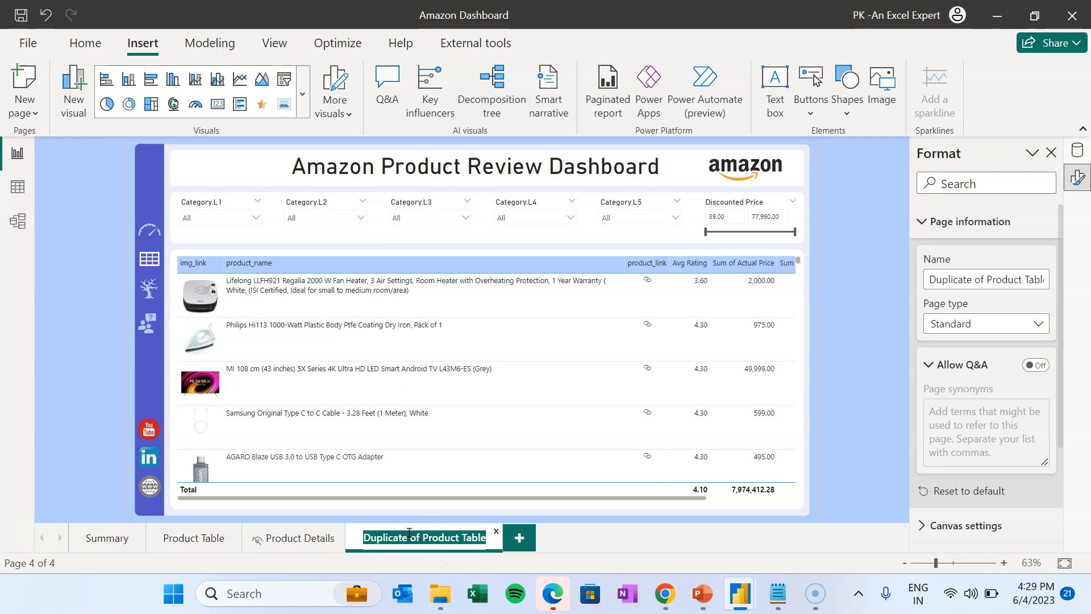
type("Decomposition Tree")
key("Return")
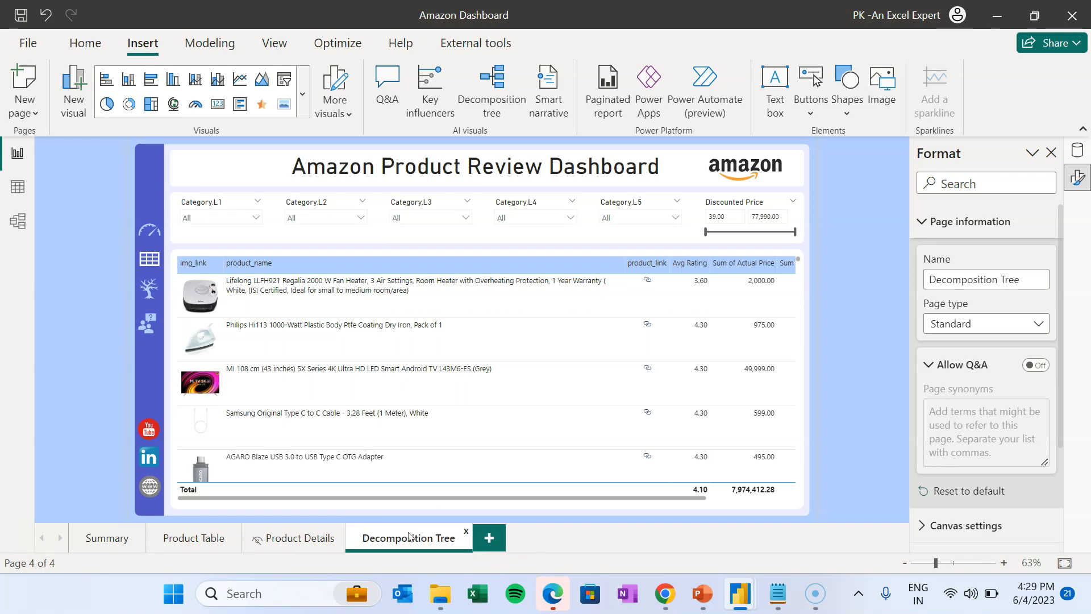
- Delete the table visual and set BG4.png as canvas background with Fit
left_click(798, 276)
key("Delete")
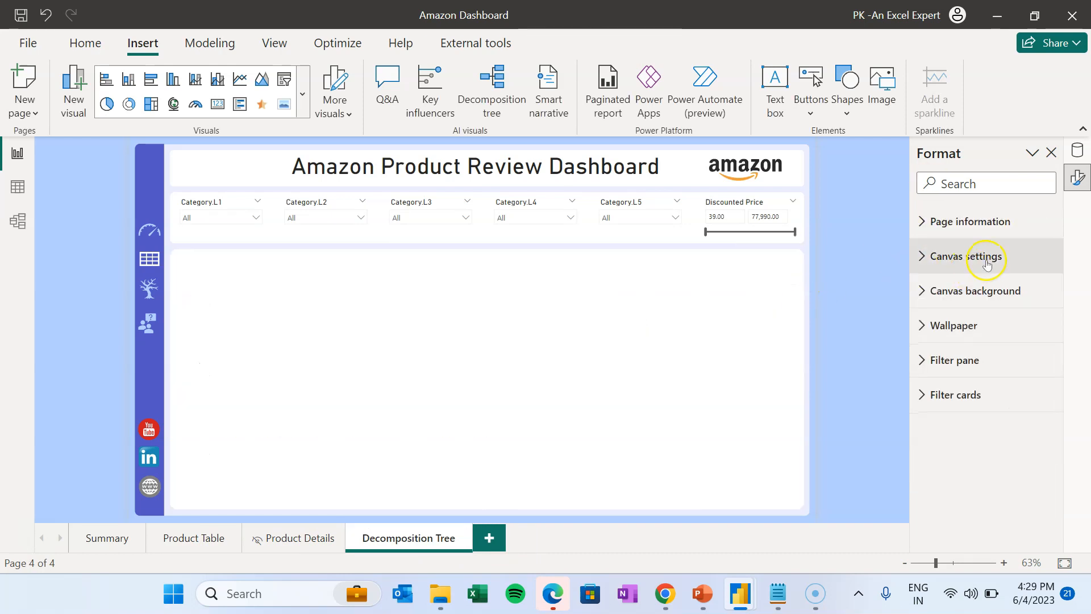
left_click(973, 288)
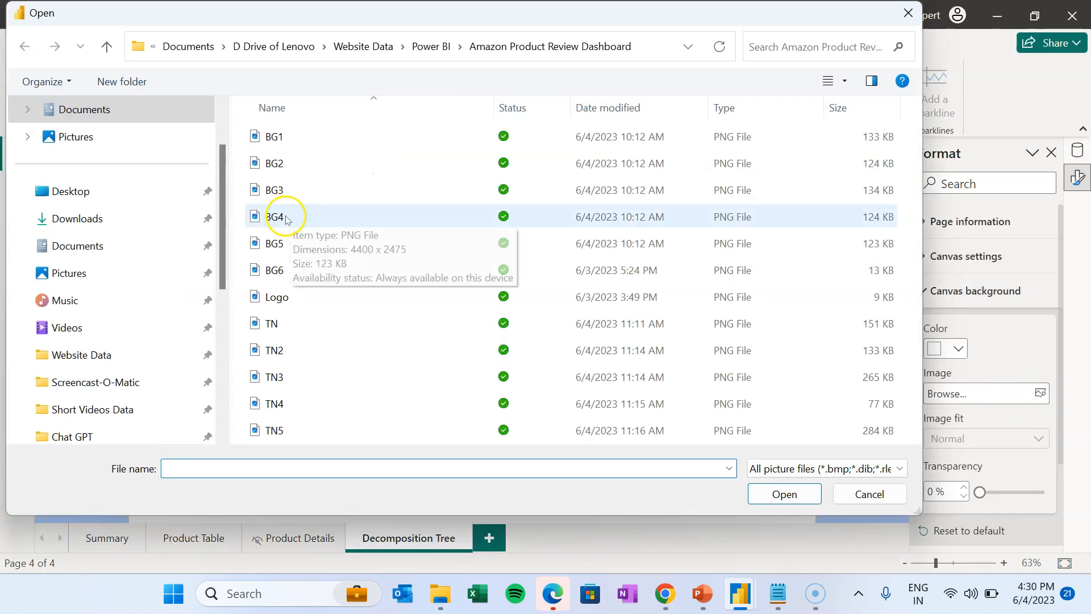
double_click(281, 214)
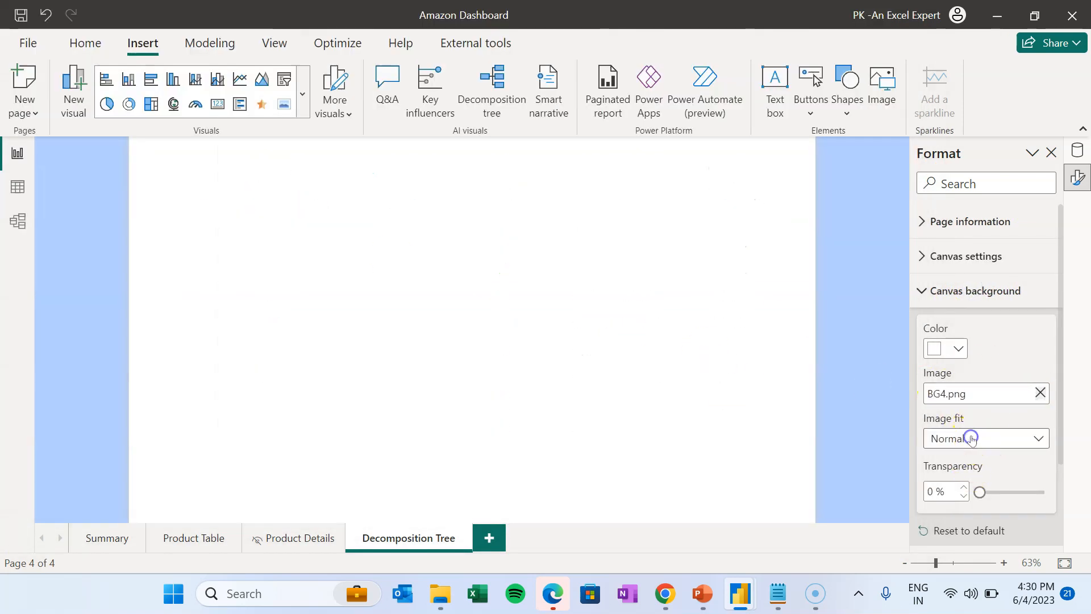
left_click(972, 438)
left_click(941, 477)
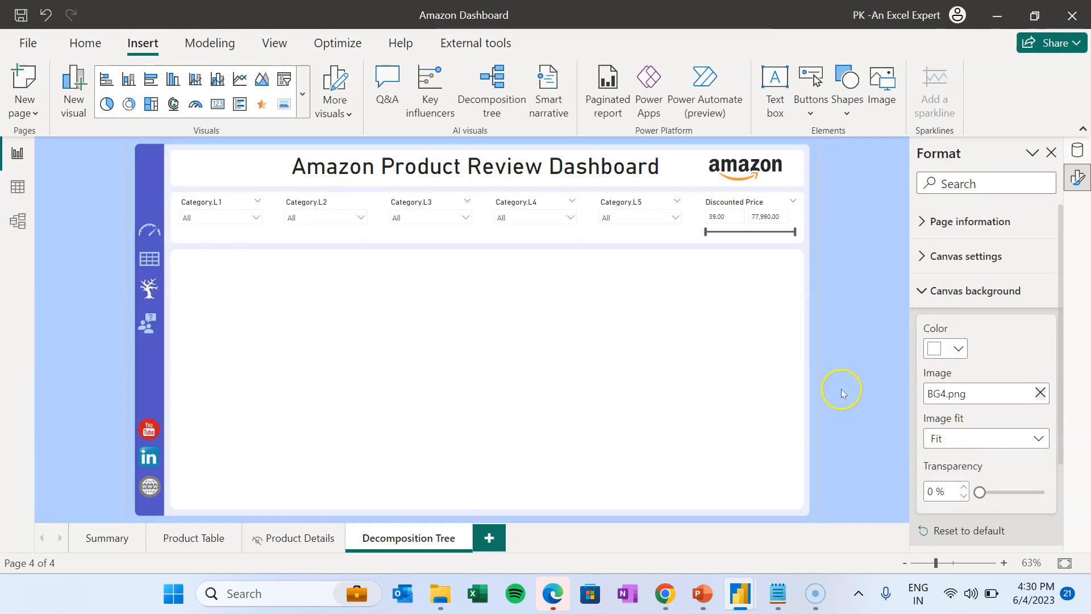
left_click(547, 340)
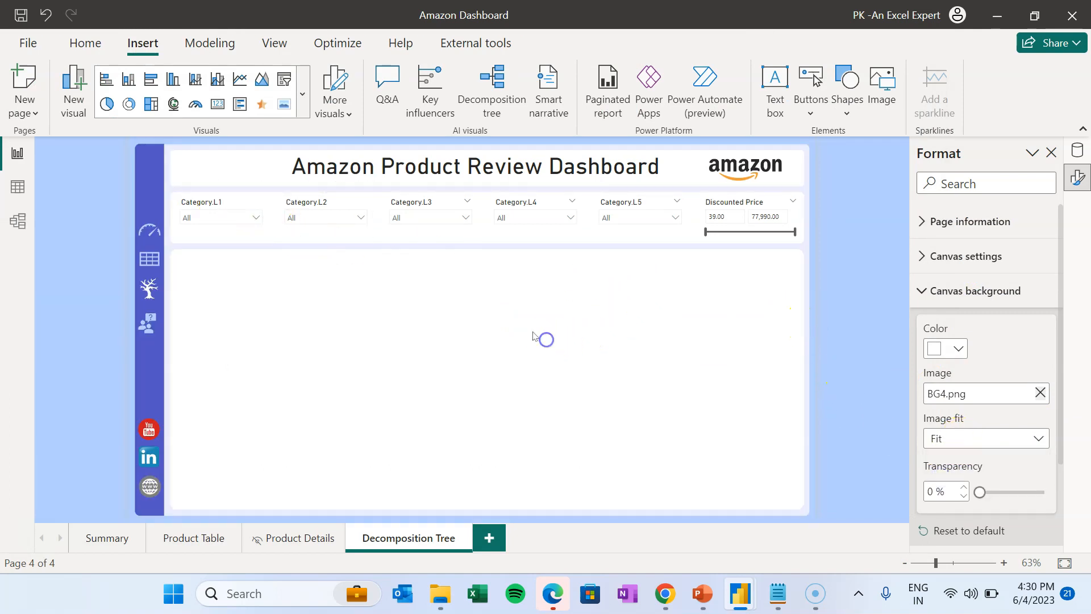
- Insert a decomposition tree across the content area analysing Avg Rating
left_click(492, 90)
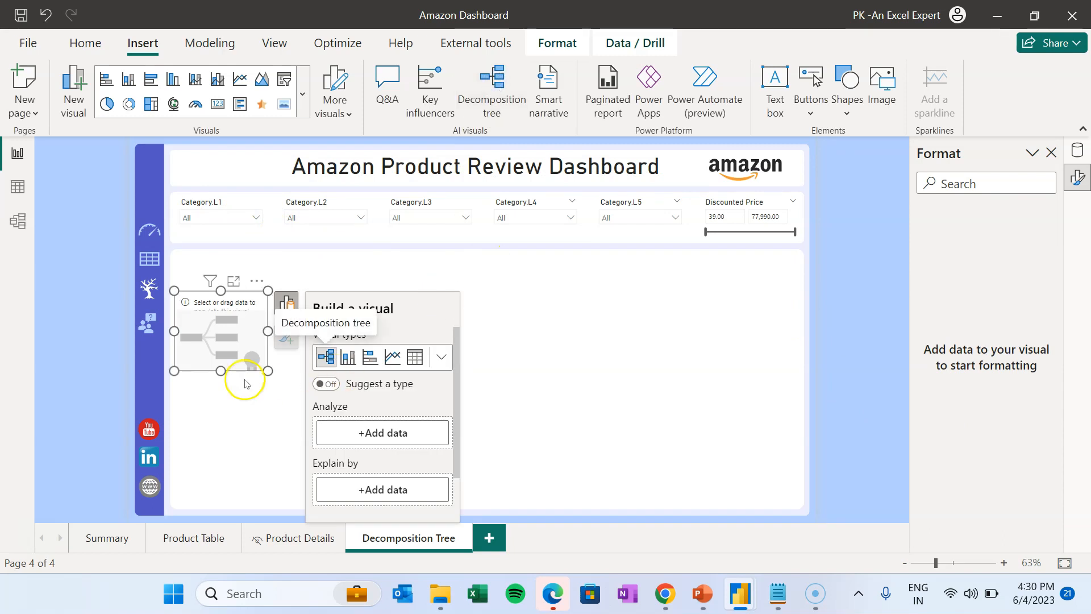
left_click_drag(267, 370, 779, 494)
left_click_drag(490, 291, 490, 252)
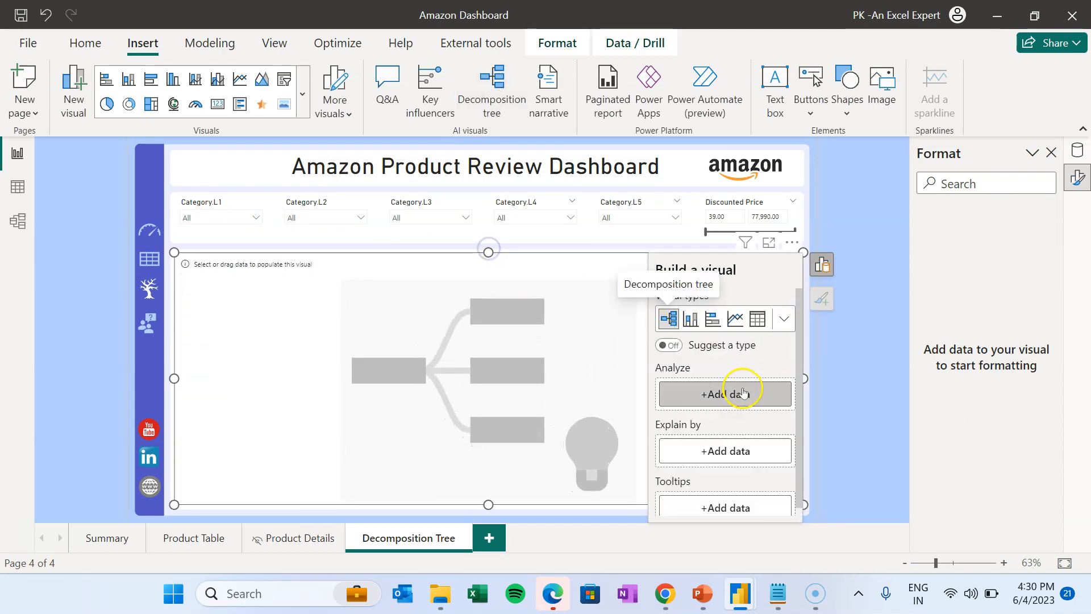
left_click(740, 392)
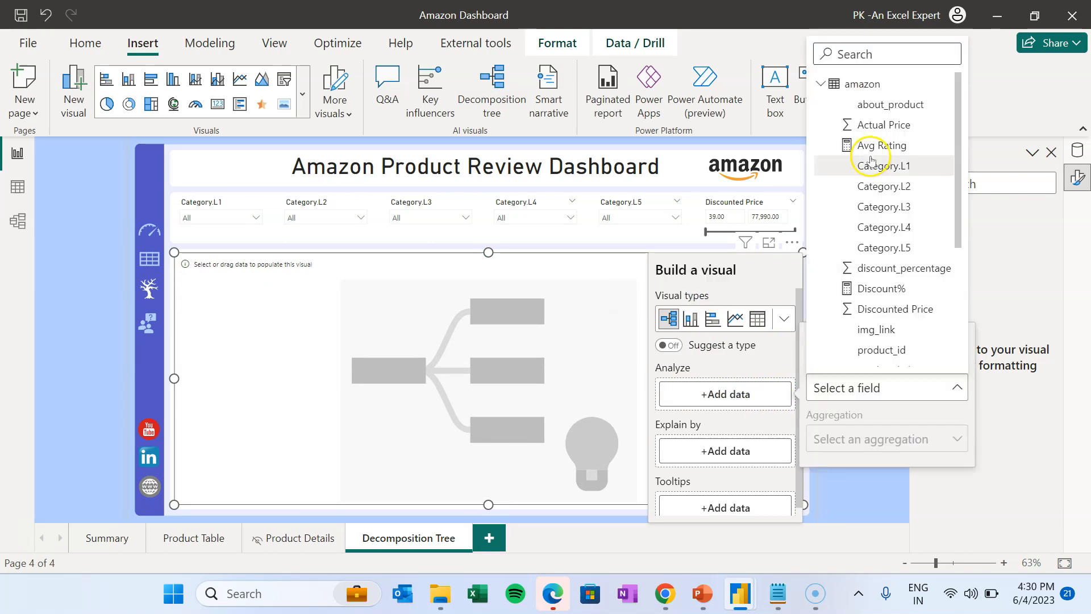
left_click(897, 146)
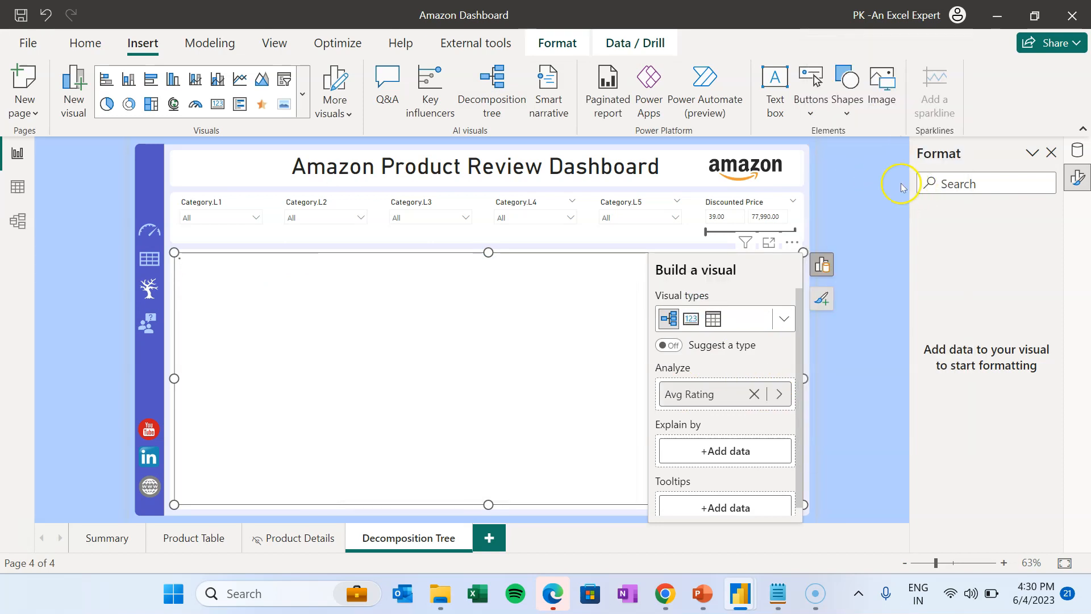
- Add Category.L1, L2, L3, L4, L5 and product_name as Explain by fields
left_click(723, 451)
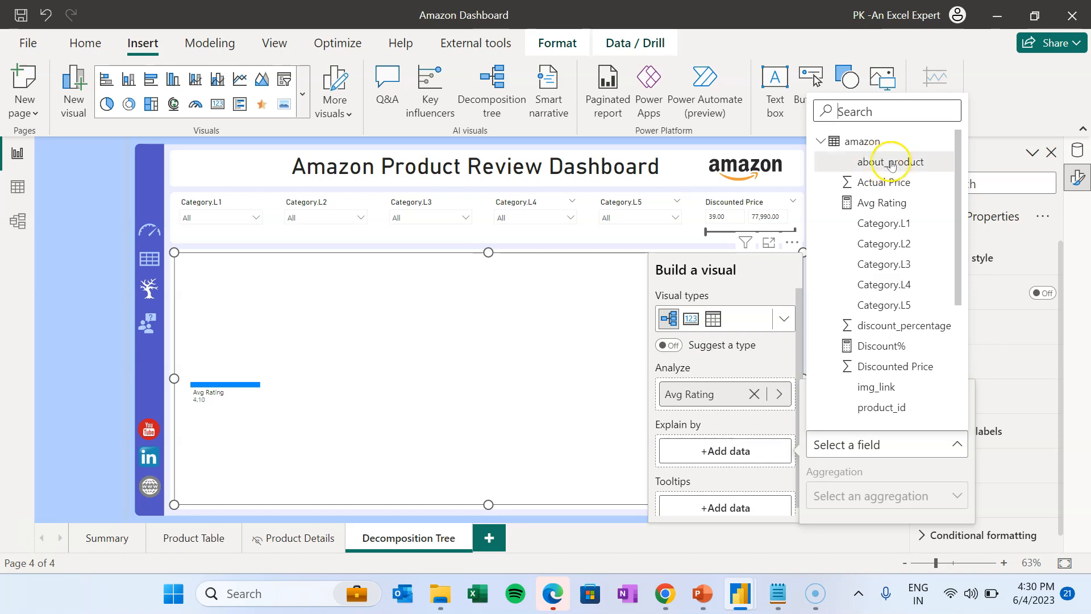
left_click(891, 225)
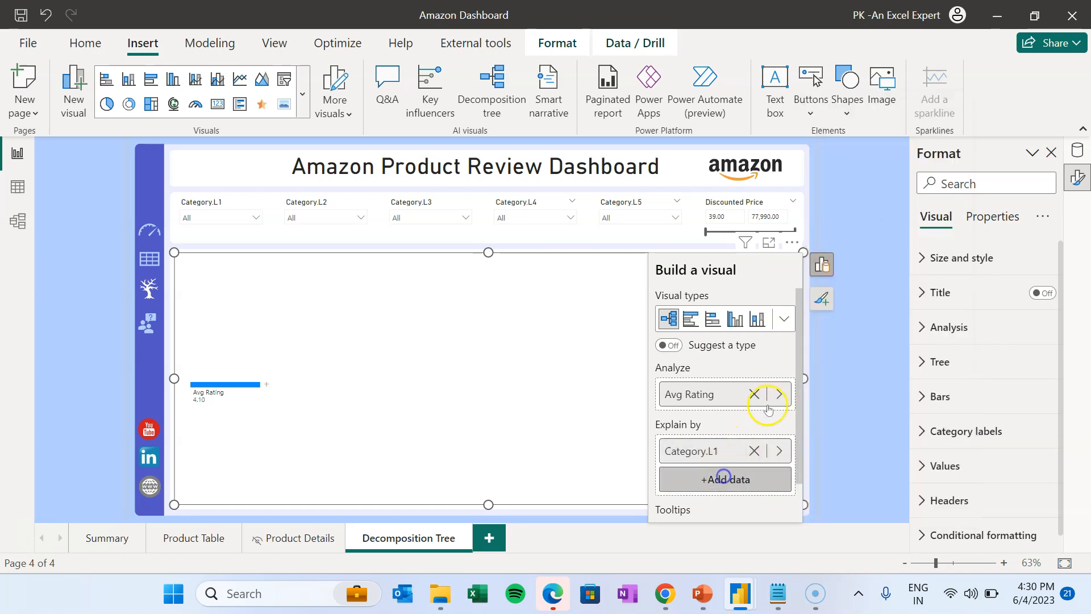
left_click(726, 479)
left_click(886, 275)
left_click(736, 505)
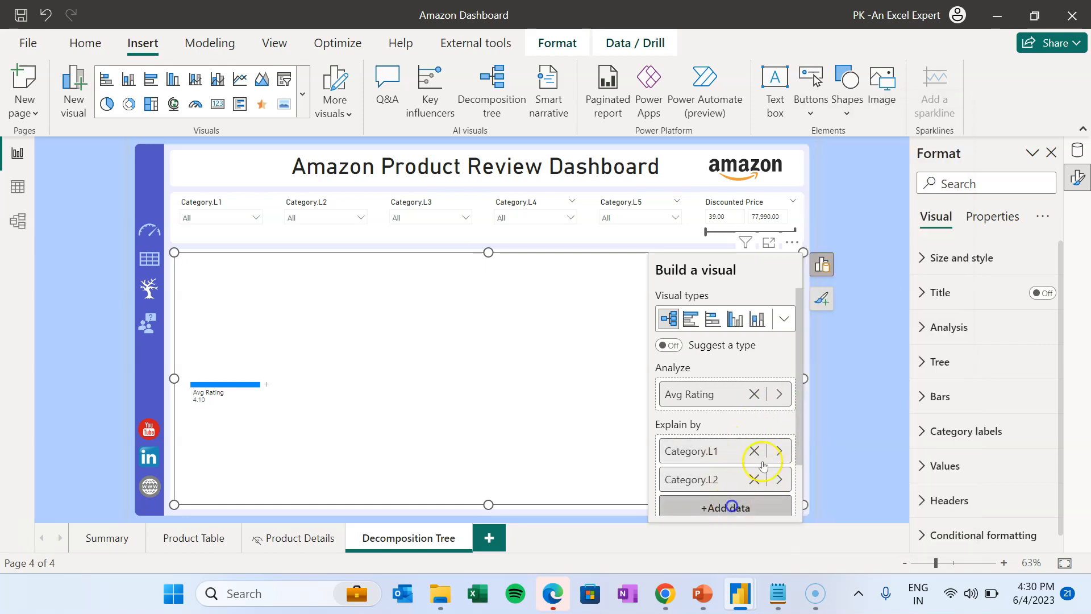
left_click(866, 290)
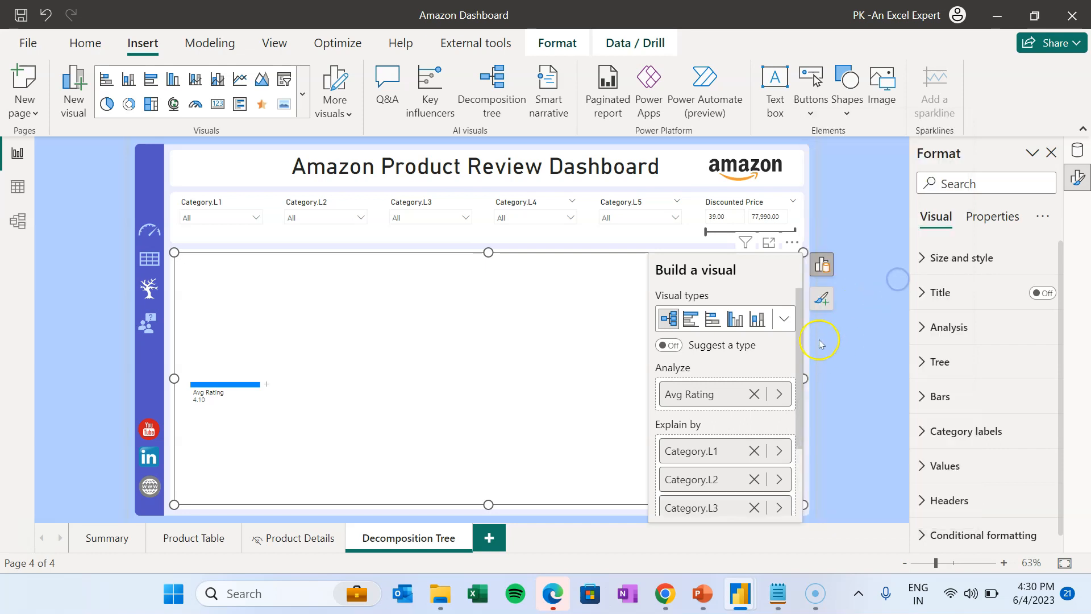
scroll(787, 346, "down", 3)
left_click(742, 440)
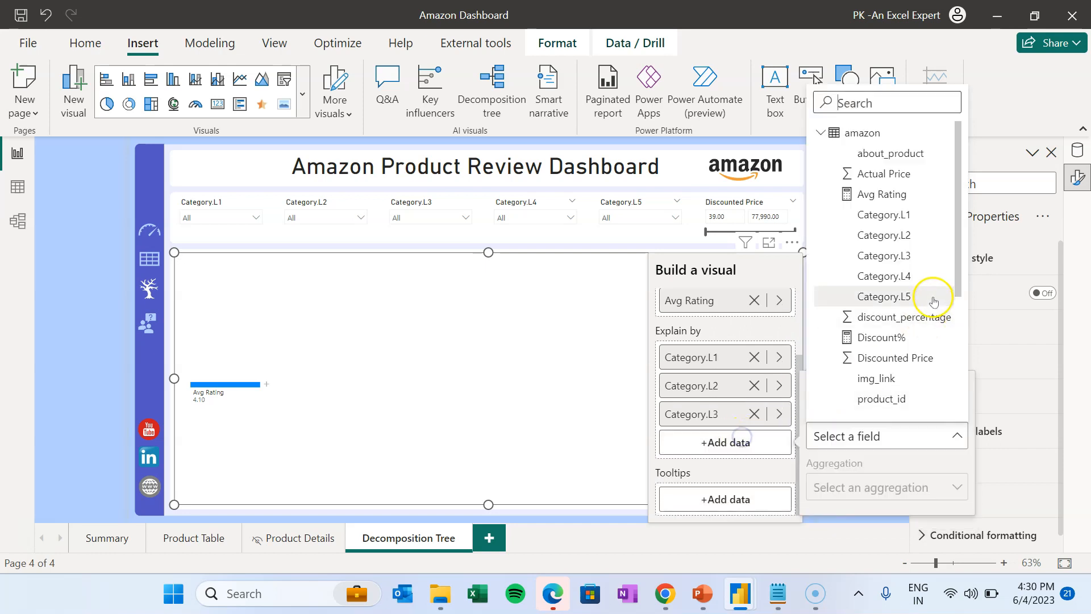
left_click(872, 275)
left_click(770, 471)
left_click(890, 321)
scroll(790, 423, "down", 2)
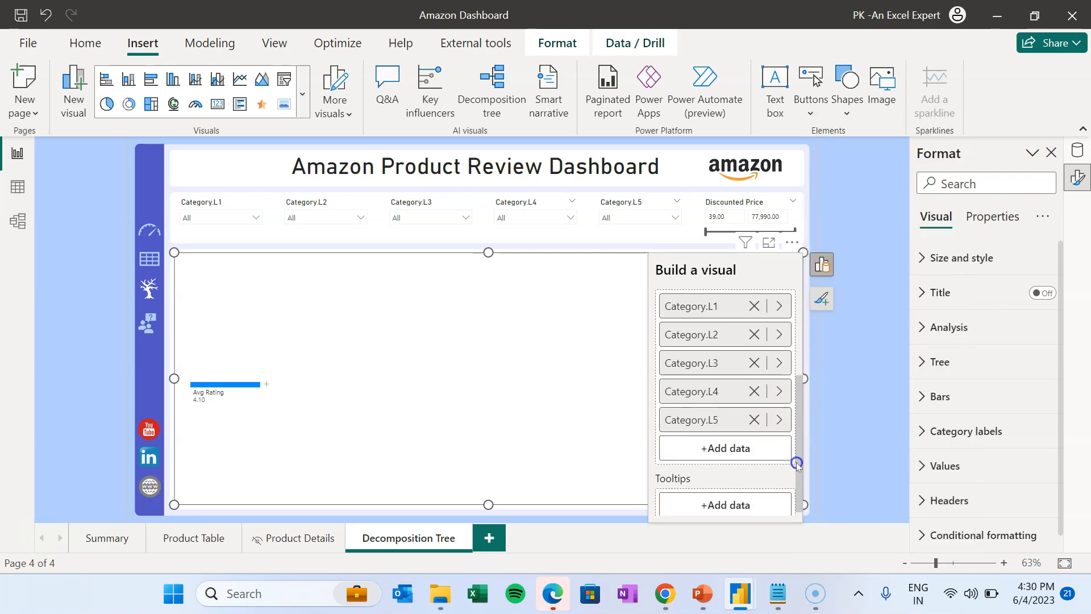
left_click(726, 446)
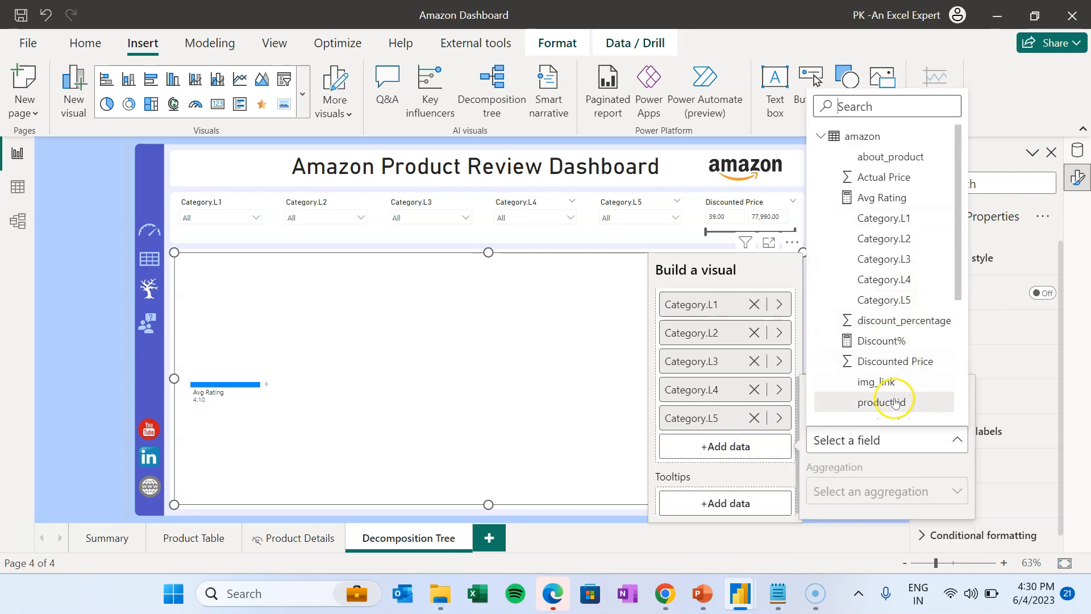
scroll(950, 312, "down", 4)
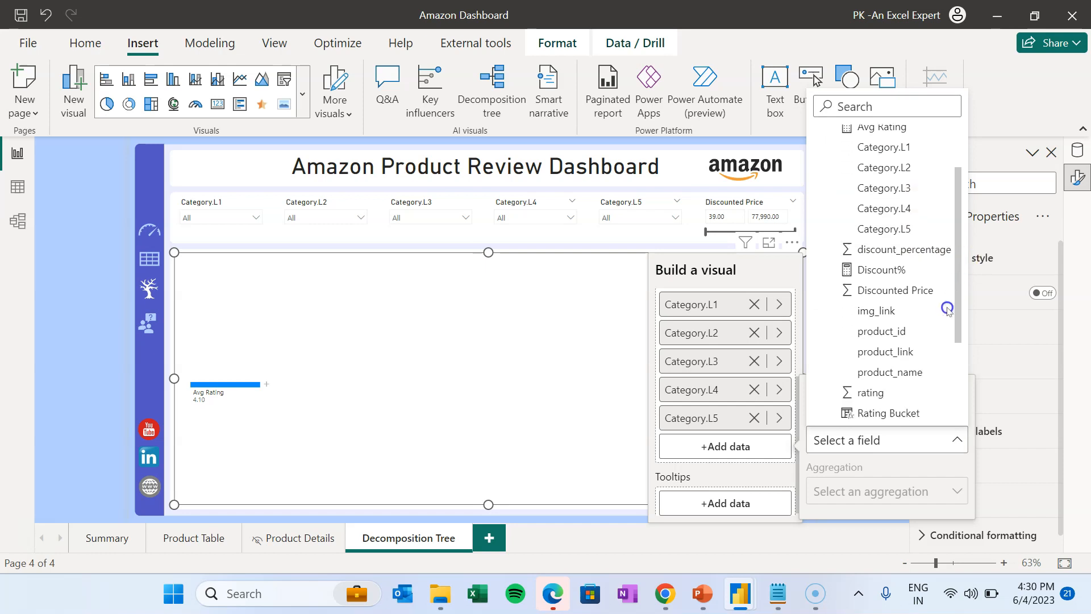
left_click(906, 341)
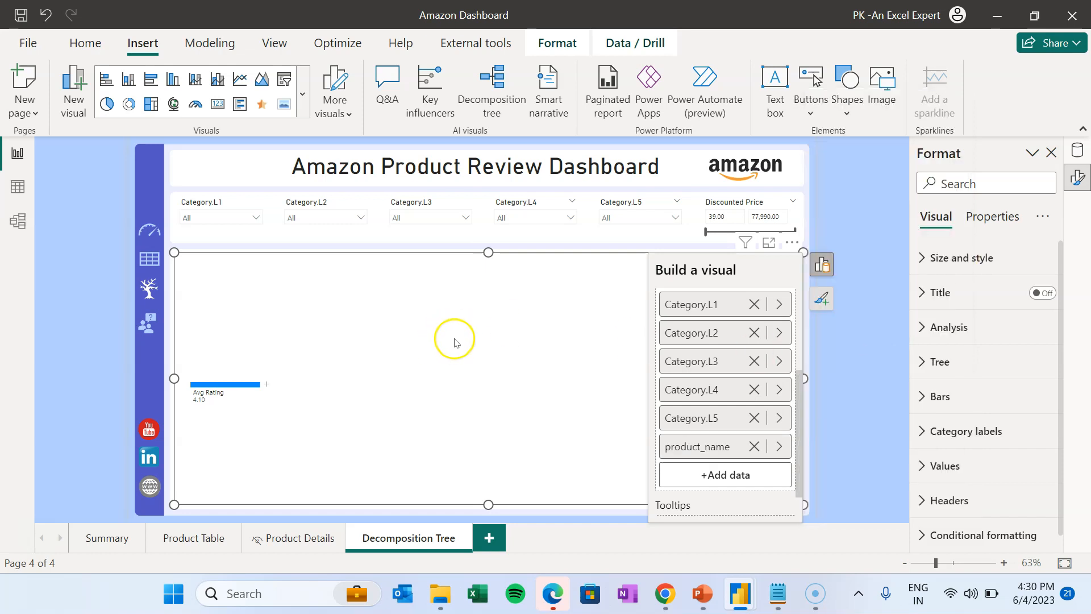
- Split Avg Rating by Category.L1, OfficeProducts by L2, and OfficeElectronics by L3
left_click(267, 385)
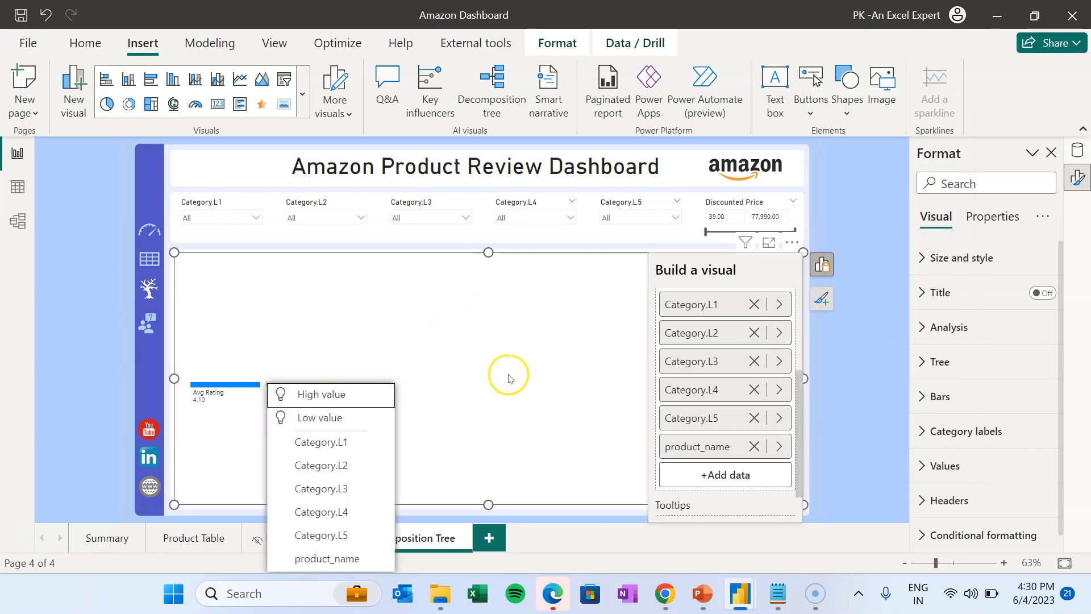
left_click(357, 440)
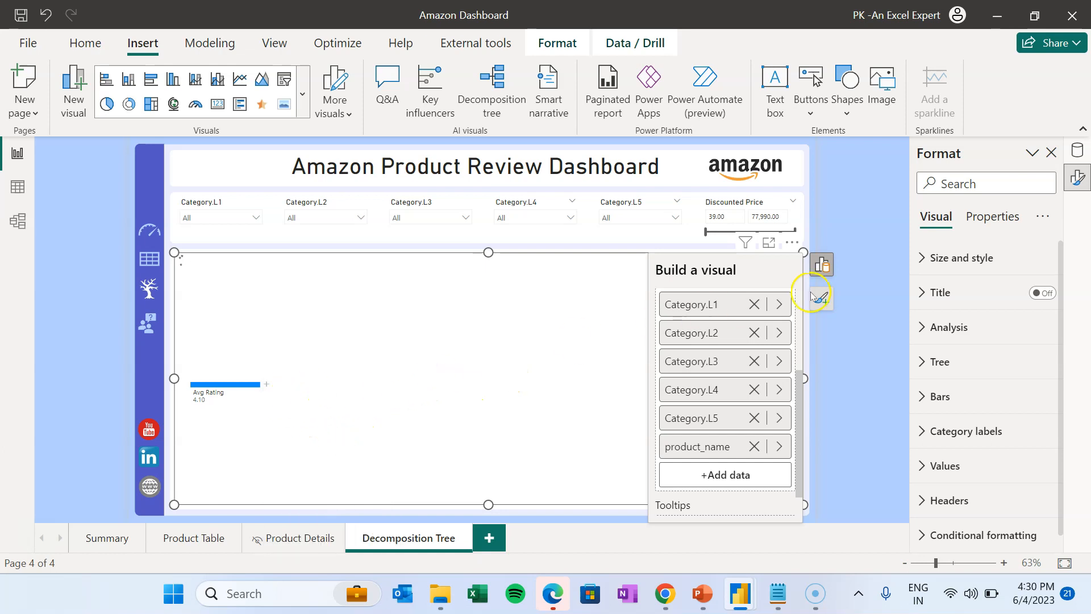
left_click(367, 321)
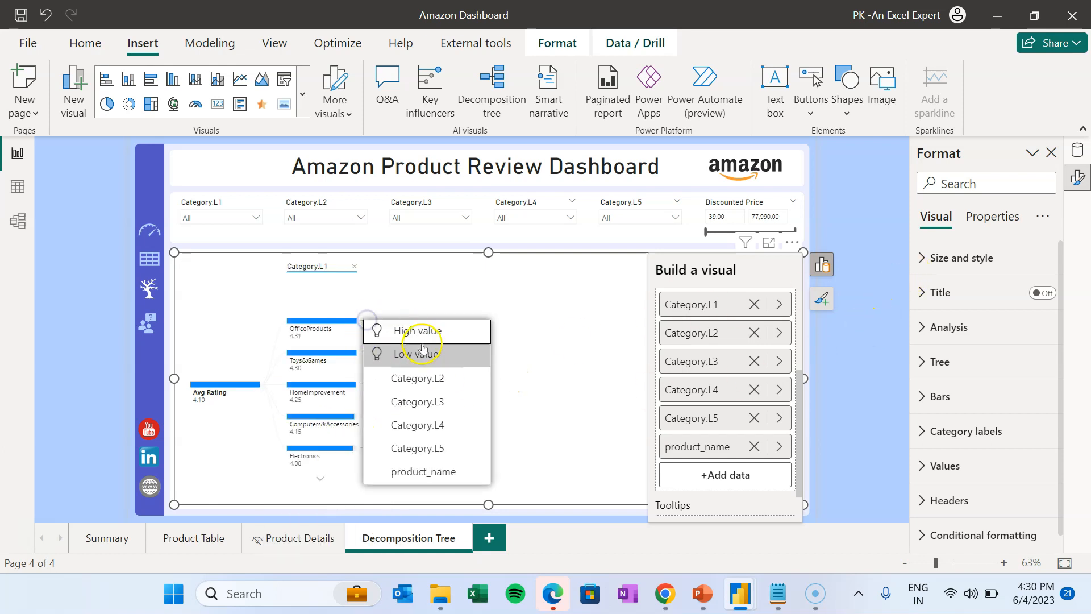
left_click(436, 383)
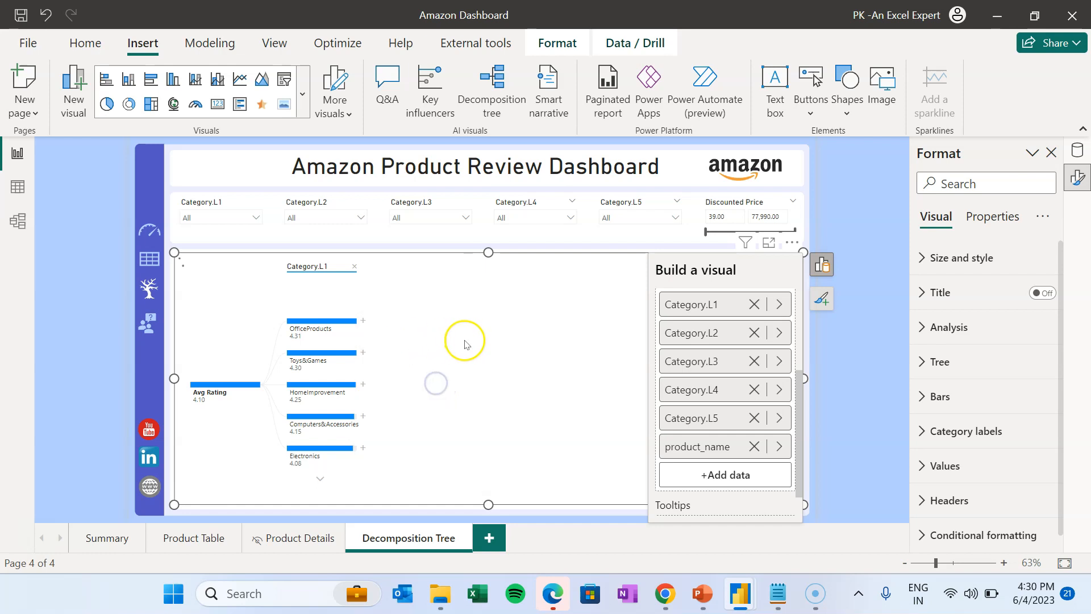
left_click(458, 320)
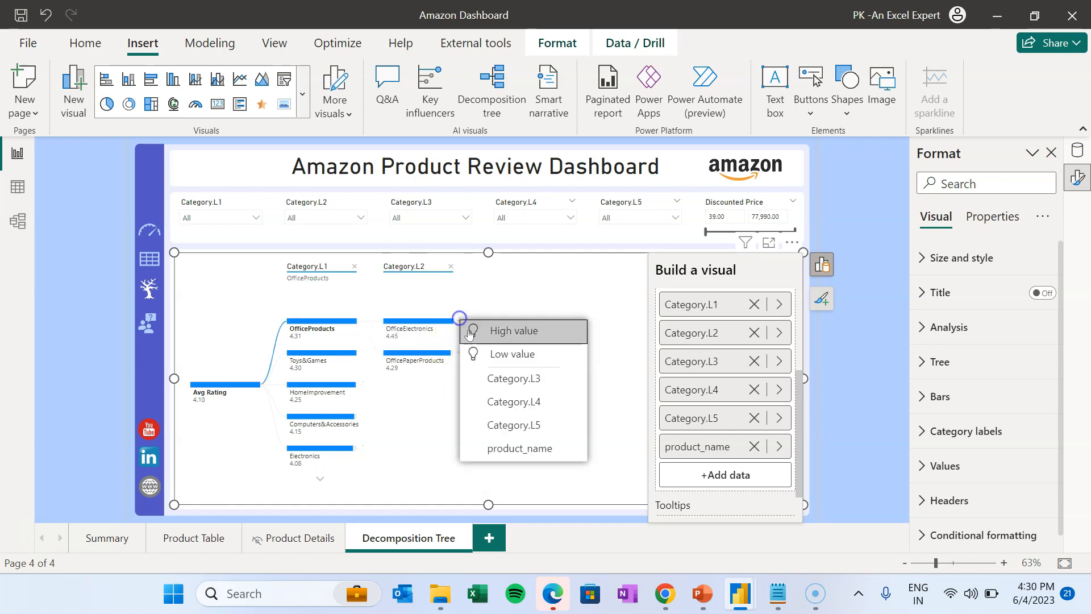
left_click(510, 379)
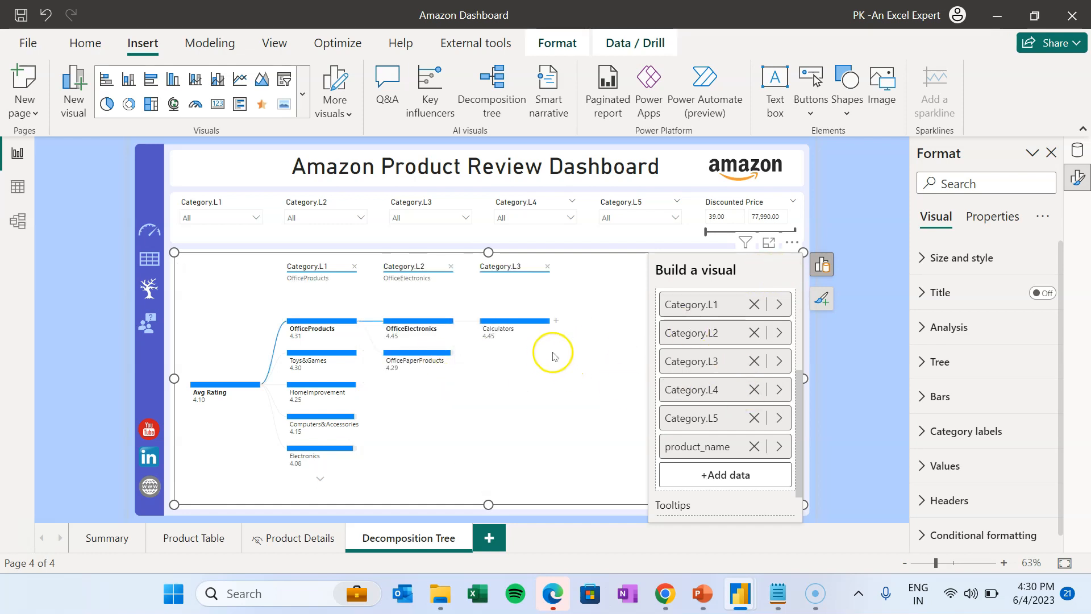
left_click(822, 264)
- Split Calculators by Category.L4, Basic by L5, and (Blank) by product_name
left_click(560, 319)
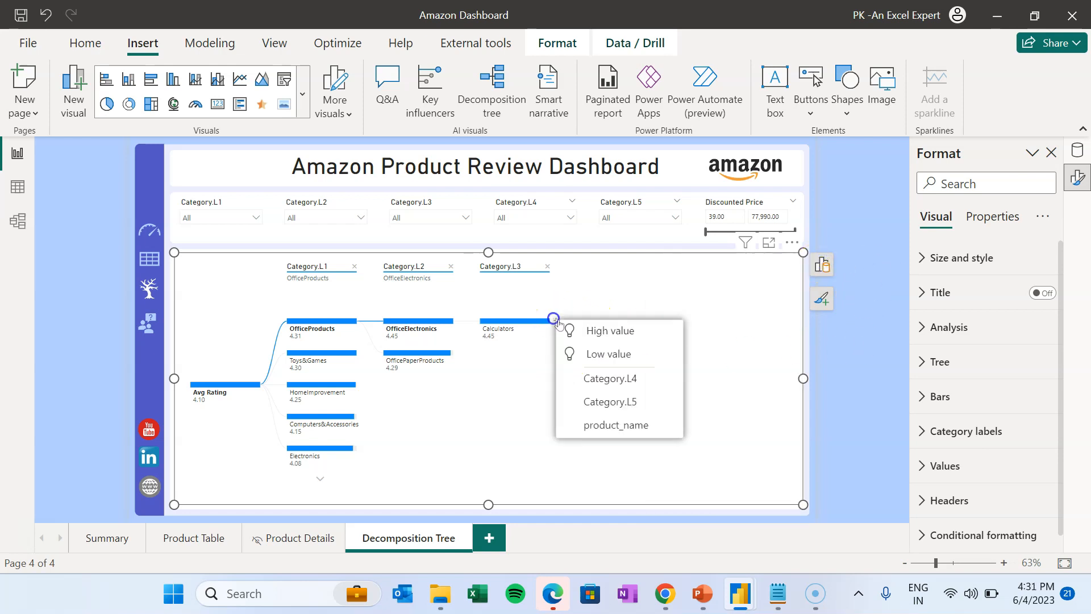
left_click(618, 379)
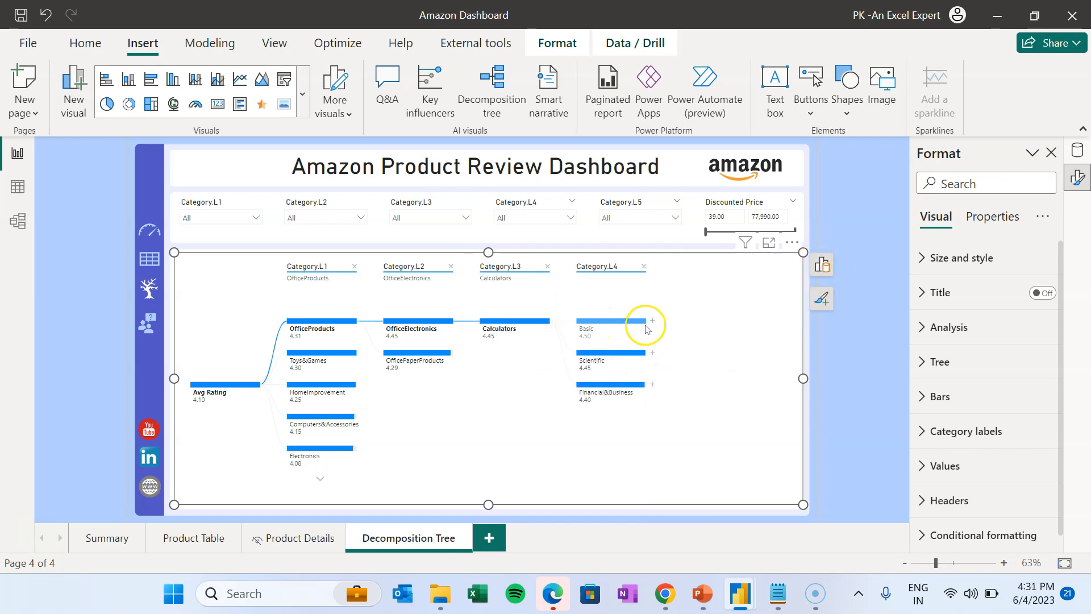
left_click(655, 321)
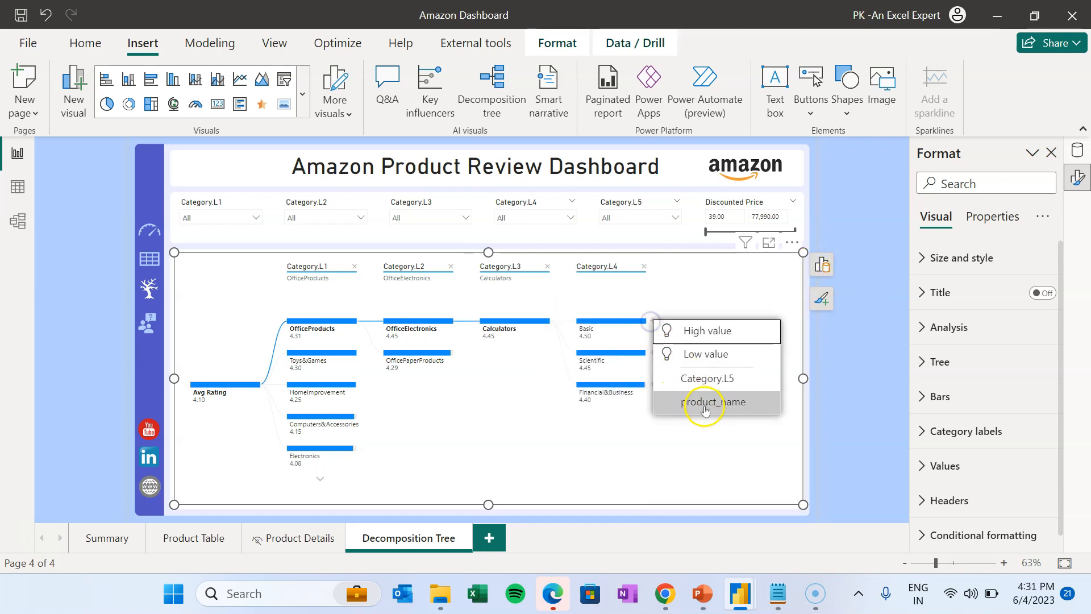
left_click(730, 379)
left_click(749, 319)
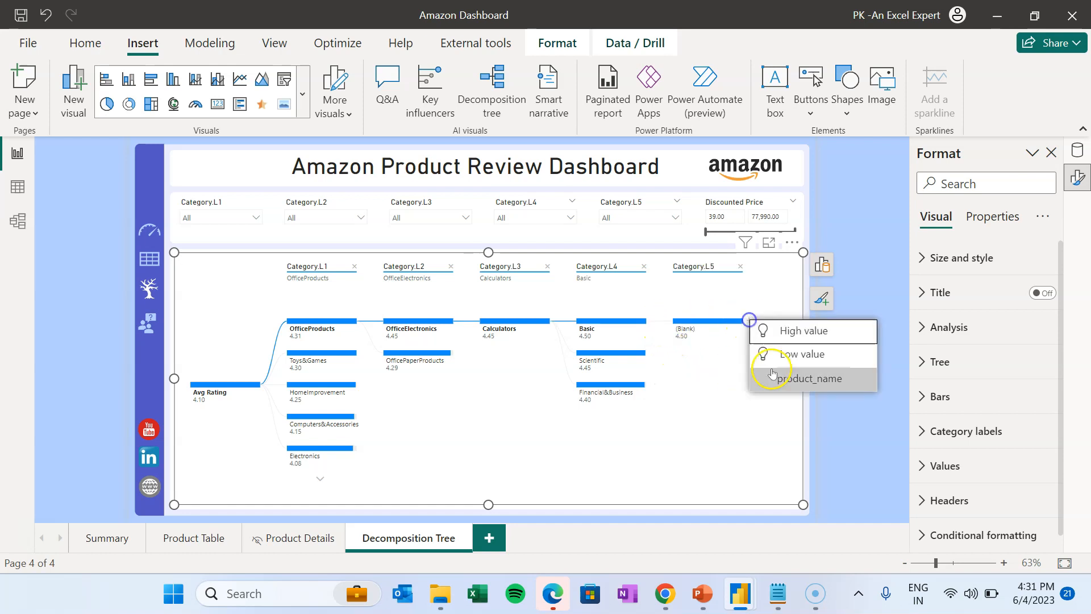
left_click(773, 374)
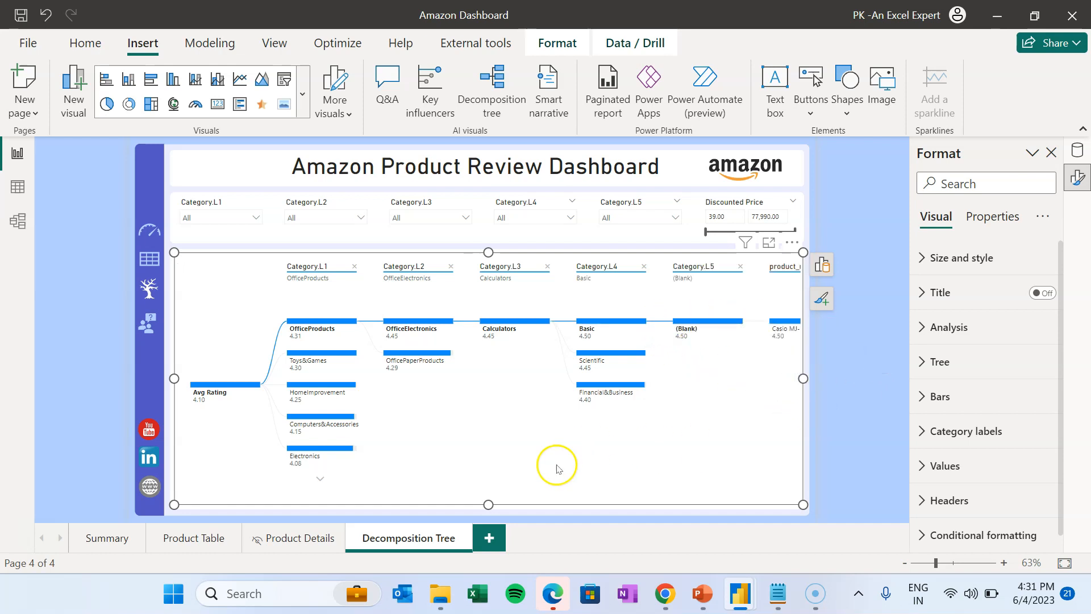
- Delete the category slicers from the top filter strip
left_click(868, 260)
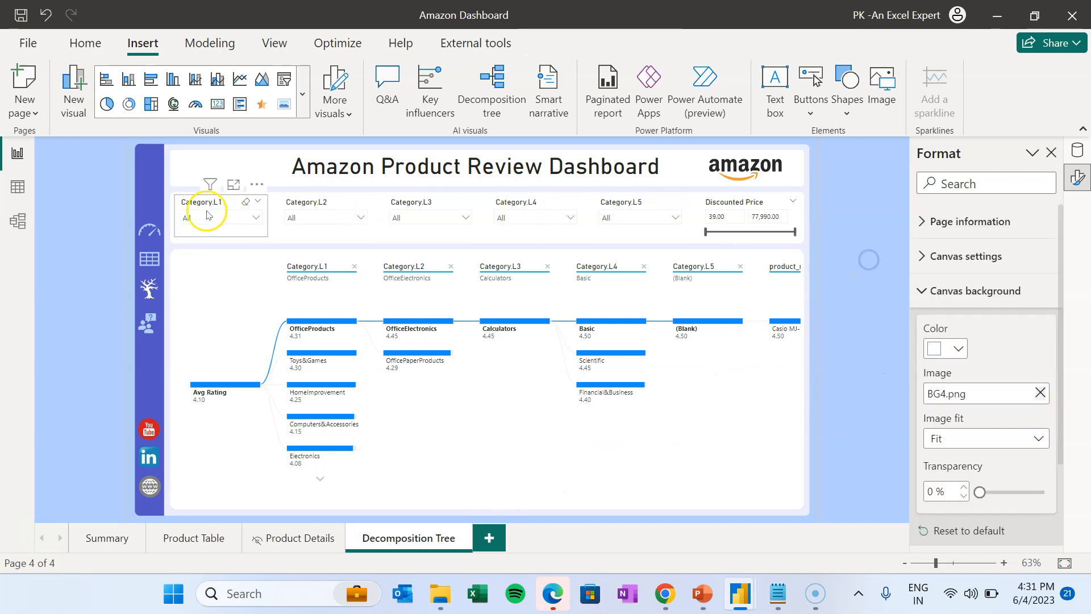
left_click(298, 208, "ctrl")
left_click(437, 207, "ctrl")
left_click(498, 205, "ctrl")
left_click(607, 202, "ctrl")
key("Delete")
- Move the Discounted Price slicer to the strip's left end and paste a copy beside it
left_click(719, 203)
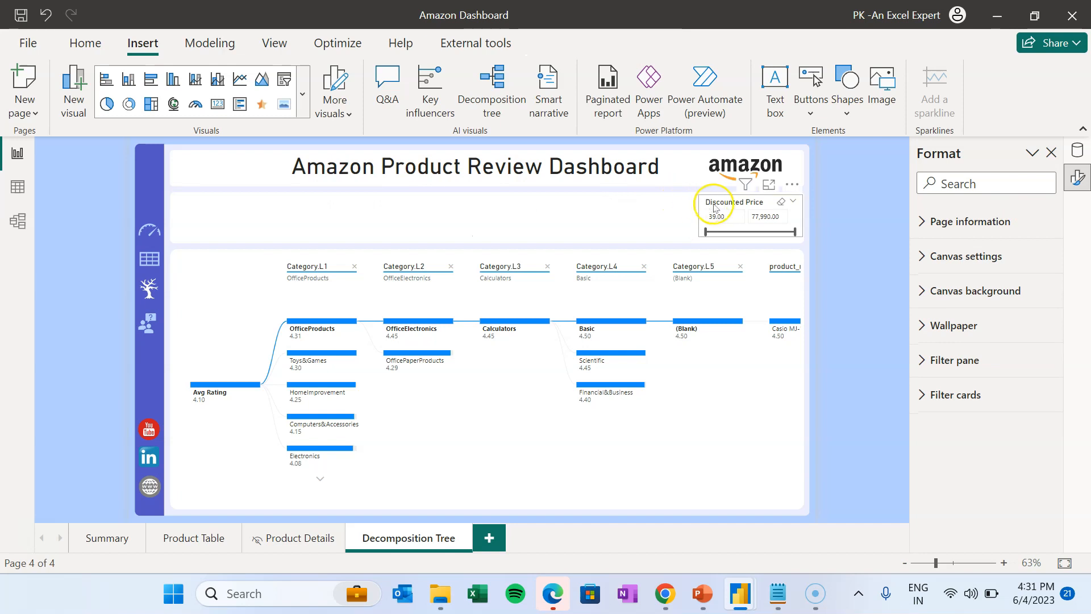
left_click_drag(725, 206, 204, 204)
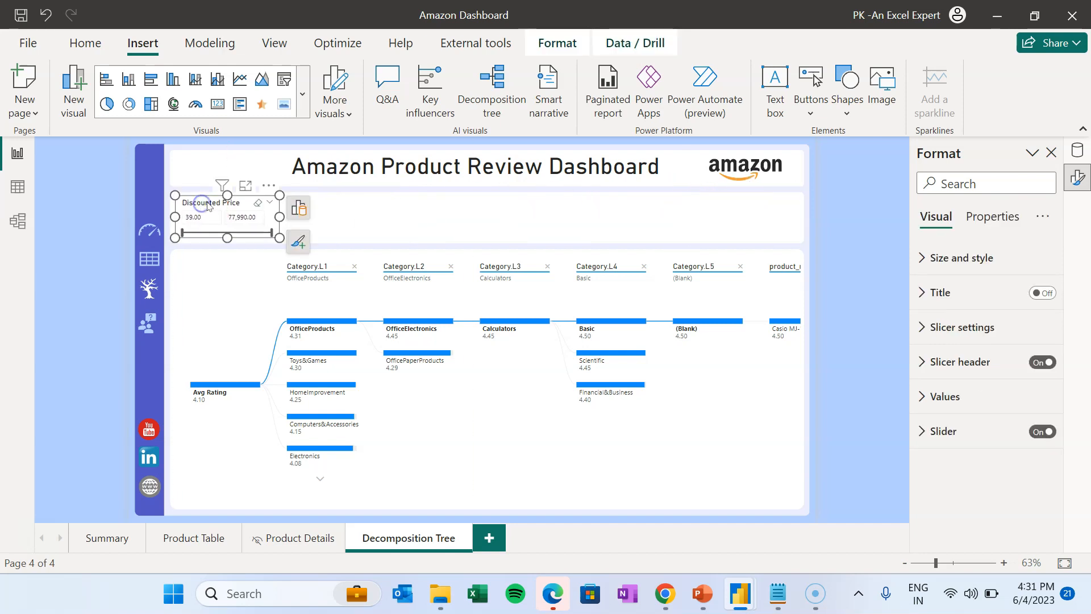
left_click(388, 216)
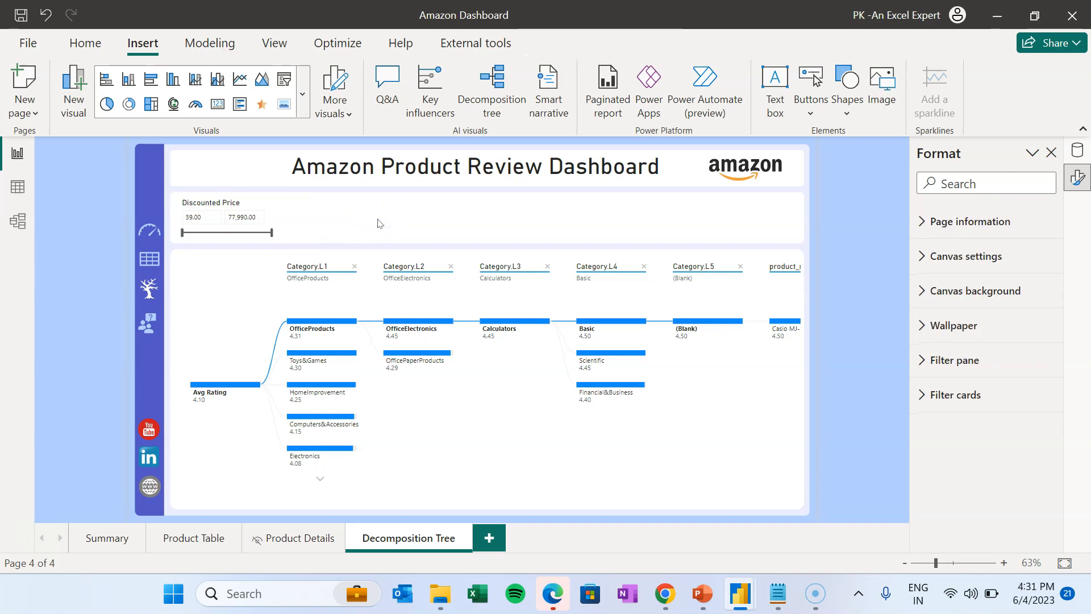
key("ctrl+v")
left_click_drag(237, 204, 359, 205)
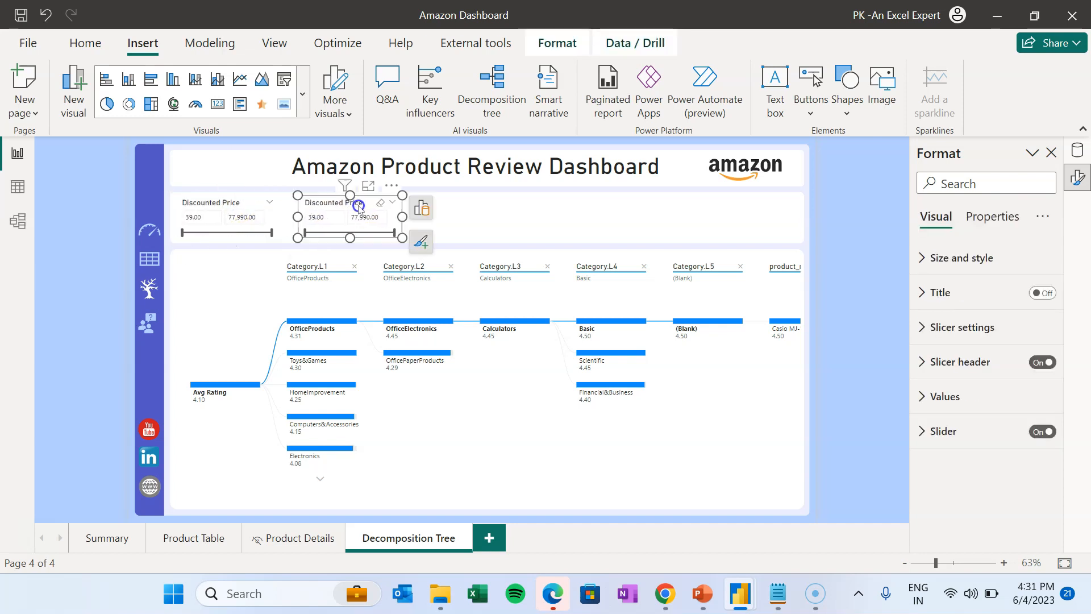
- Switch the copied slicer's field to discount_percentage, then copy and paste it again
left_click(421, 208)
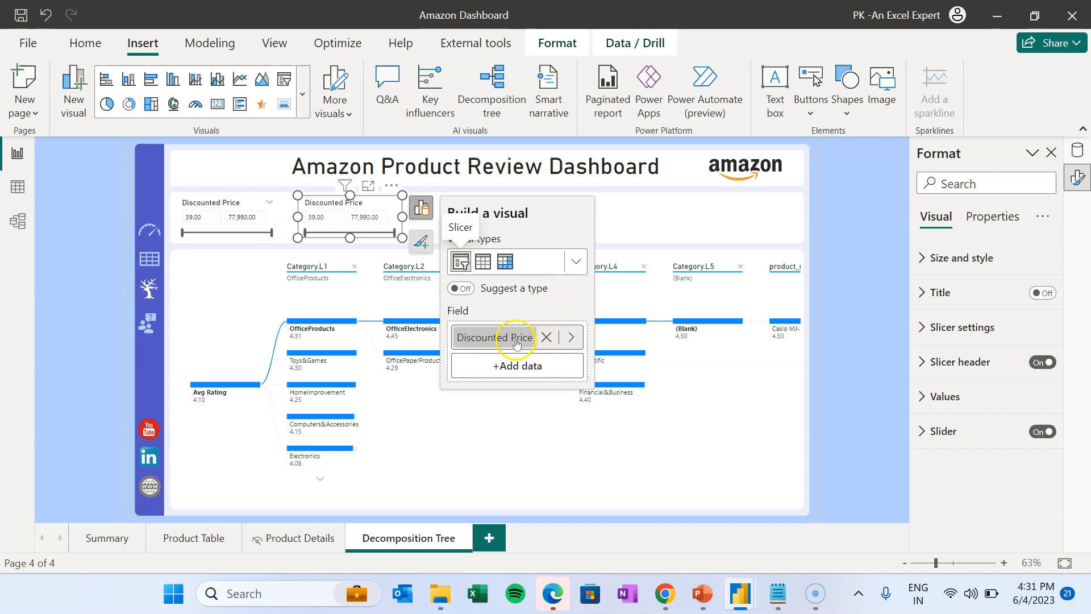
left_click(546, 337)
left_click(546, 337)
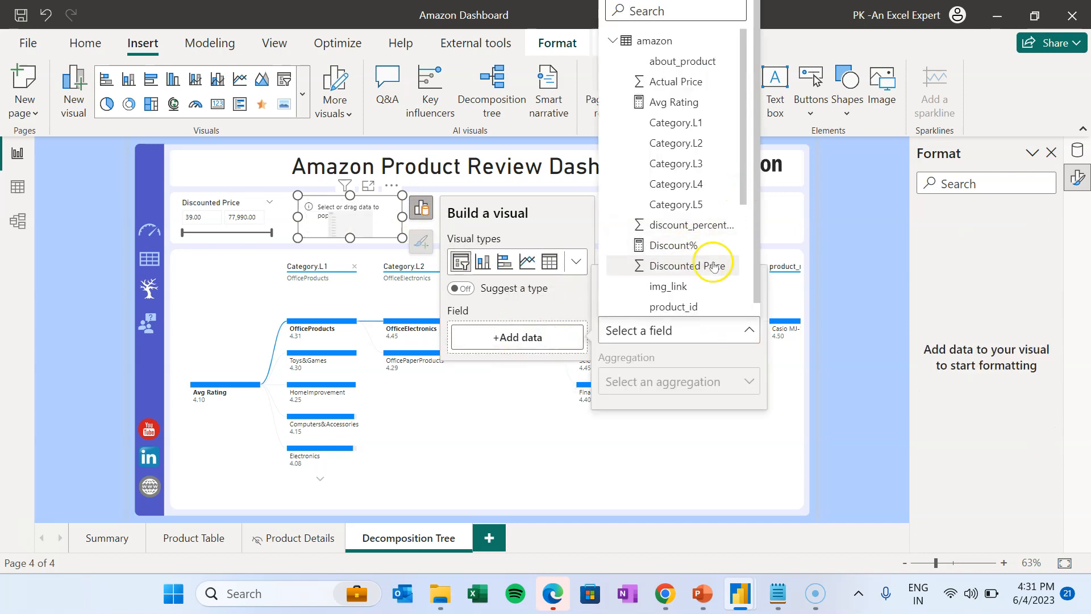
left_click(700, 225)
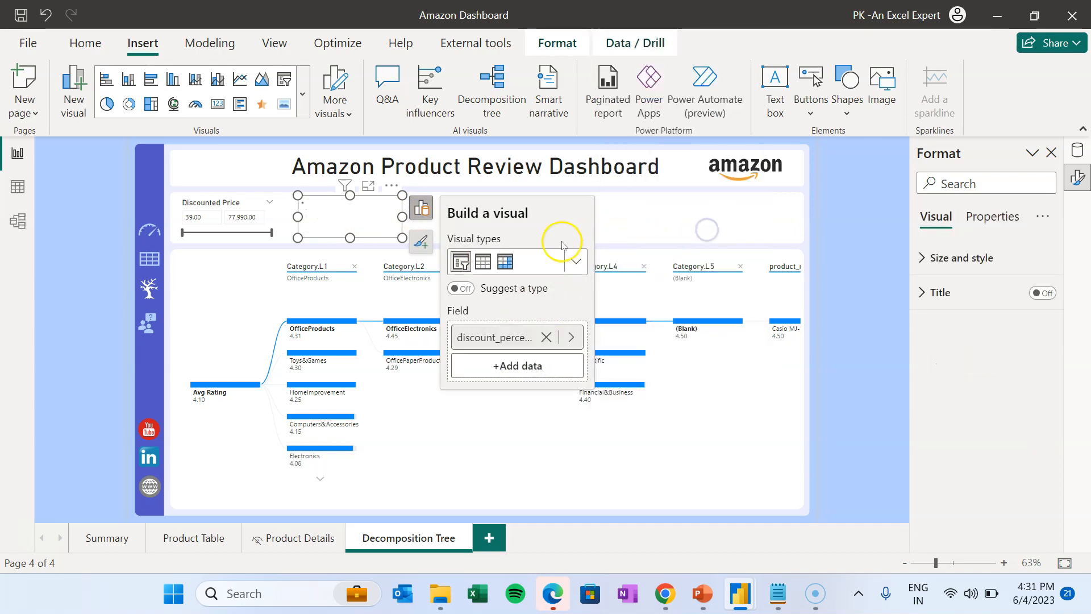
left_click(648, 223)
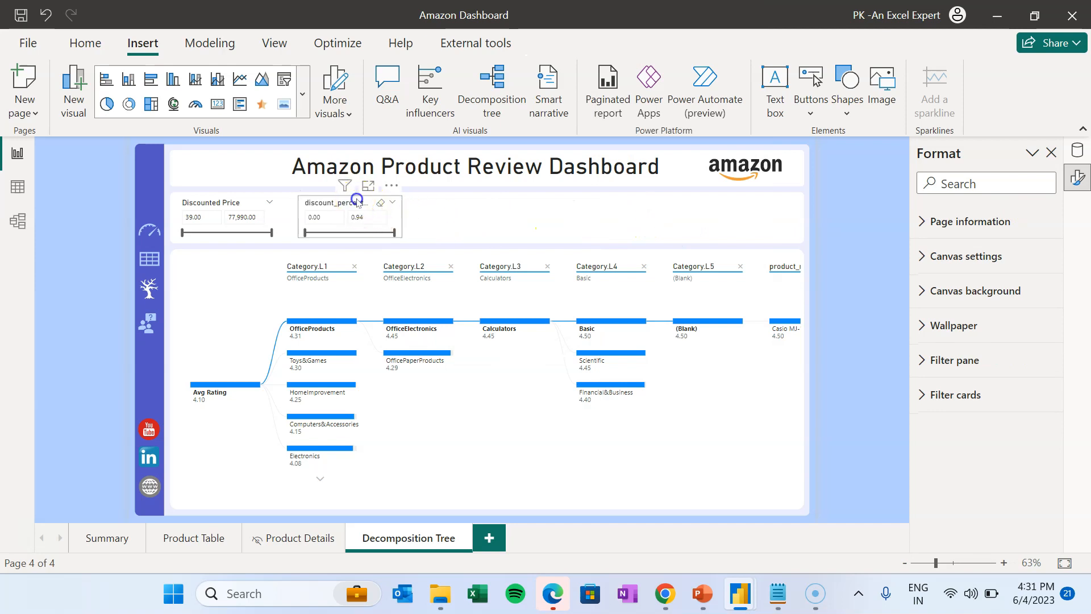
left_click(357, 202)
left_click(477, 211)
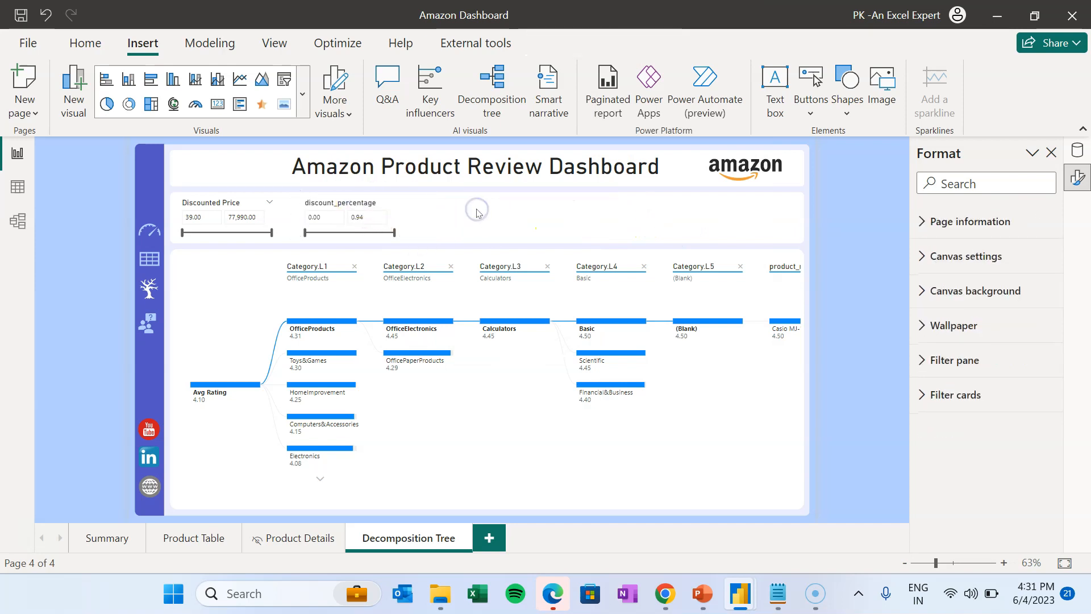
left_click(358, 202)
key("ctrl+c")
key("ctrl+v")
- Place the duplicate slicer right of the original and swap its field to rating_count
left_click_drag(357, 202, 473, 198)
left_click(544, 209)
left_click(670, 338)
left_click(629, 335)
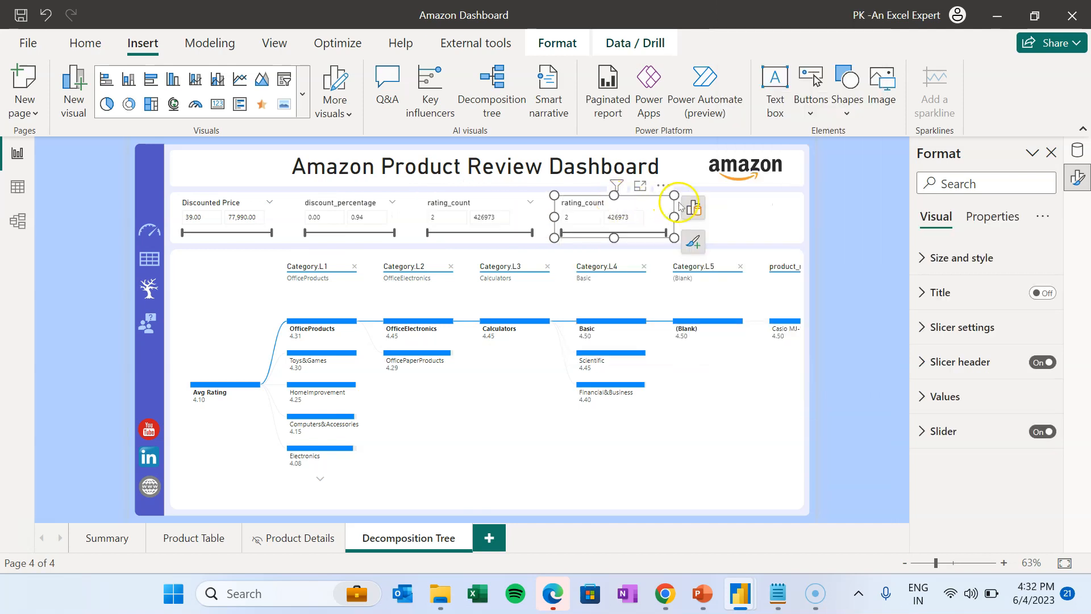
- Change the copied slicer's field from rating_count to rating
left_click(693, 207)
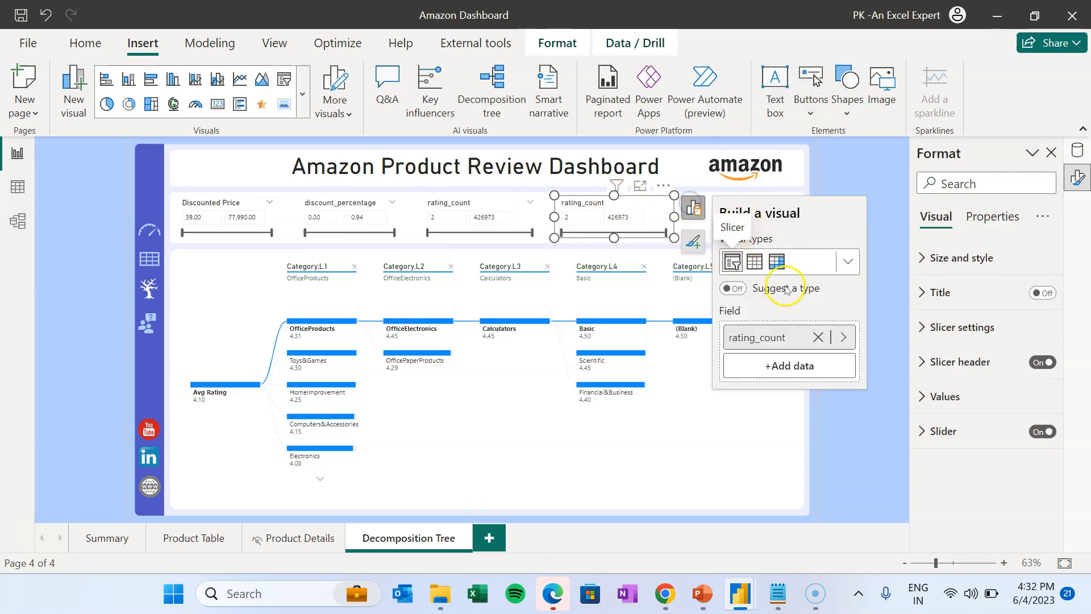
left_click(849, 337)
type("rat")
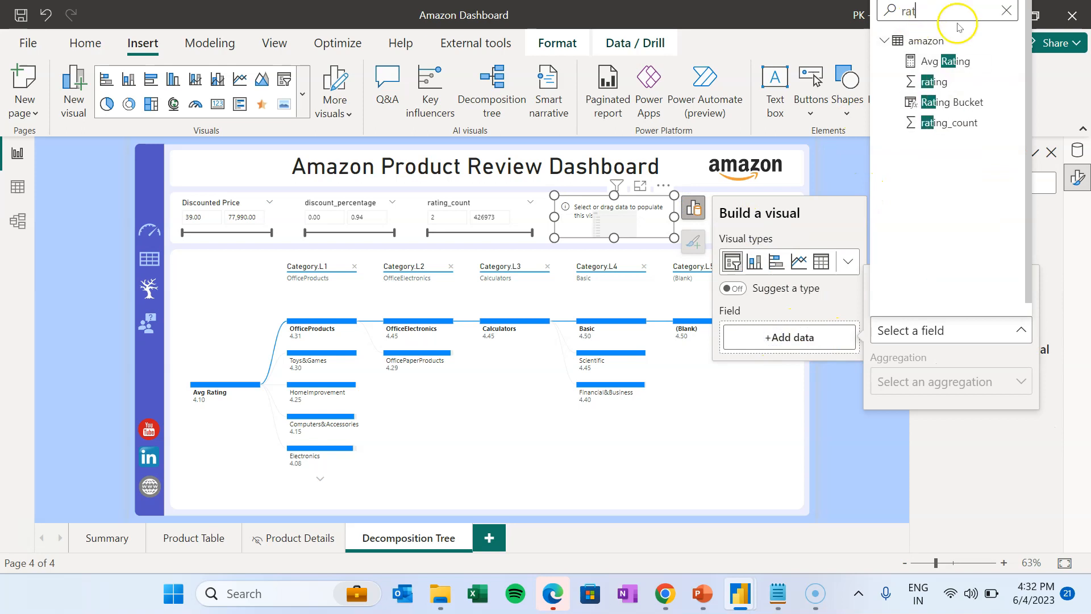
left_click(941, 83)
left_click(843, 176)
- Top-align the four slicers and distribute them evenly across the filter strip
left_click_drag(614, 207, 735, 208)
left_click(481, 210, "ctrl")
left_click(350, 206, "ctrl")
left_click(243, 207, "ctrl")
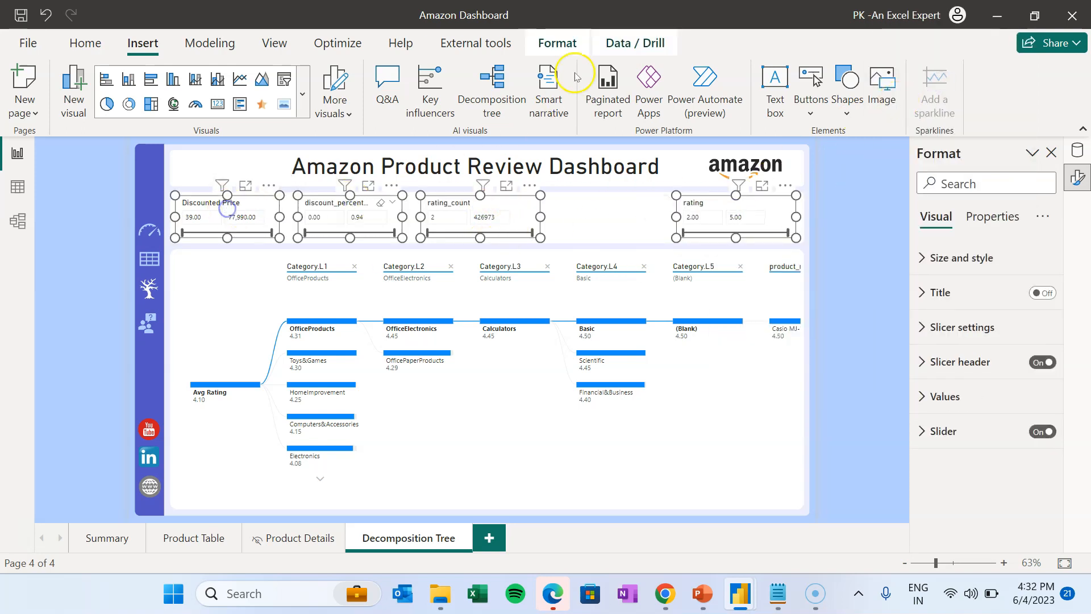
left_click(552, 43)
left_click(367, 107)
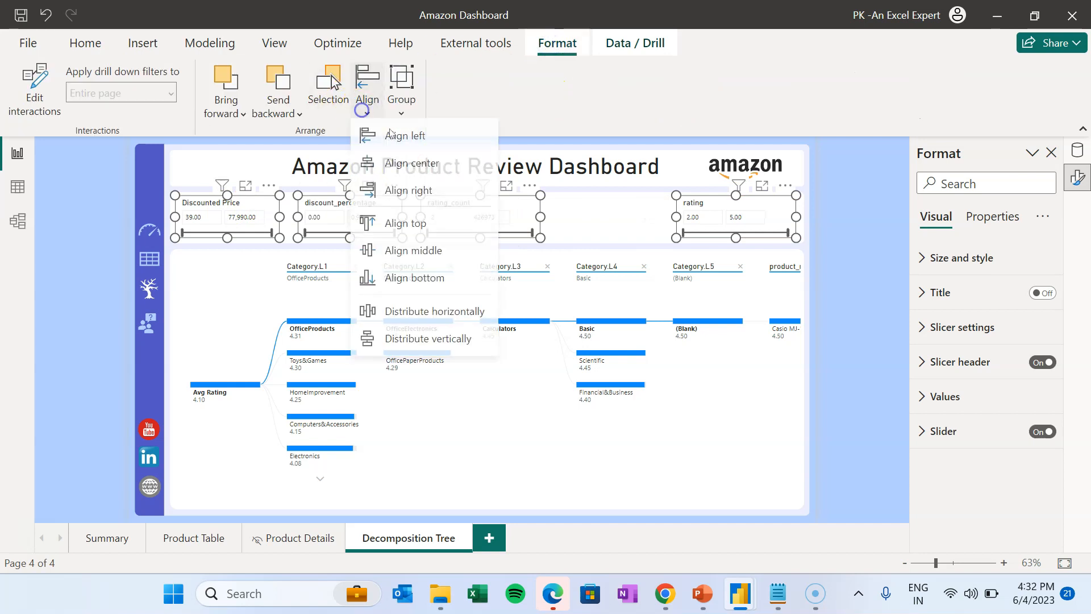
left_click(418, 223)
left_click(370, 114)
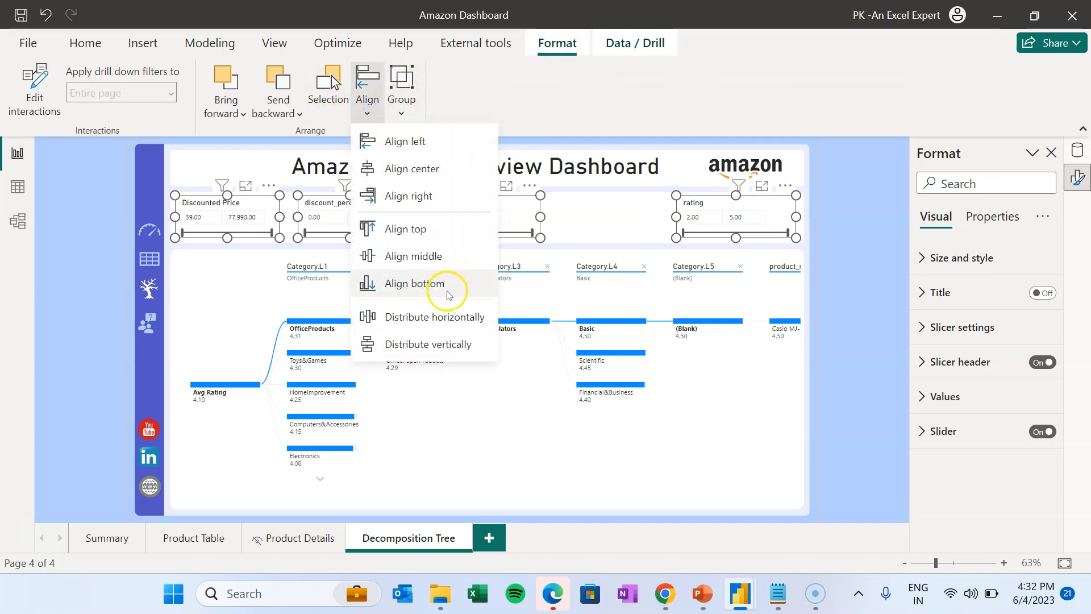
left_click(452, 317)
left_click(873, 236)
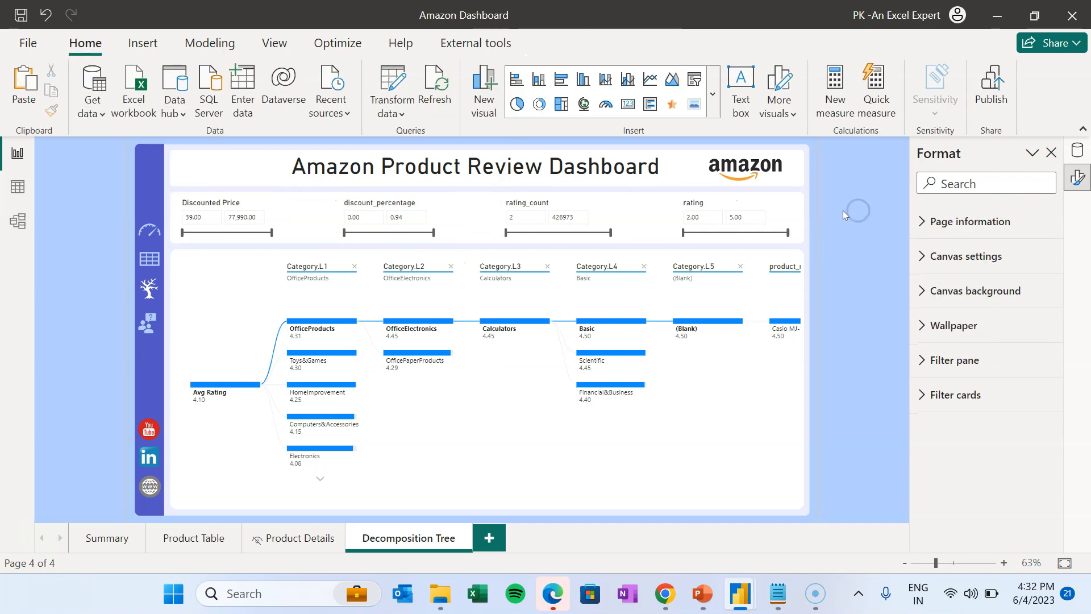
- Find discount_percentage in the Data pane to format it as Percentage (0.00%–94.00%)
left_click(379, 208)
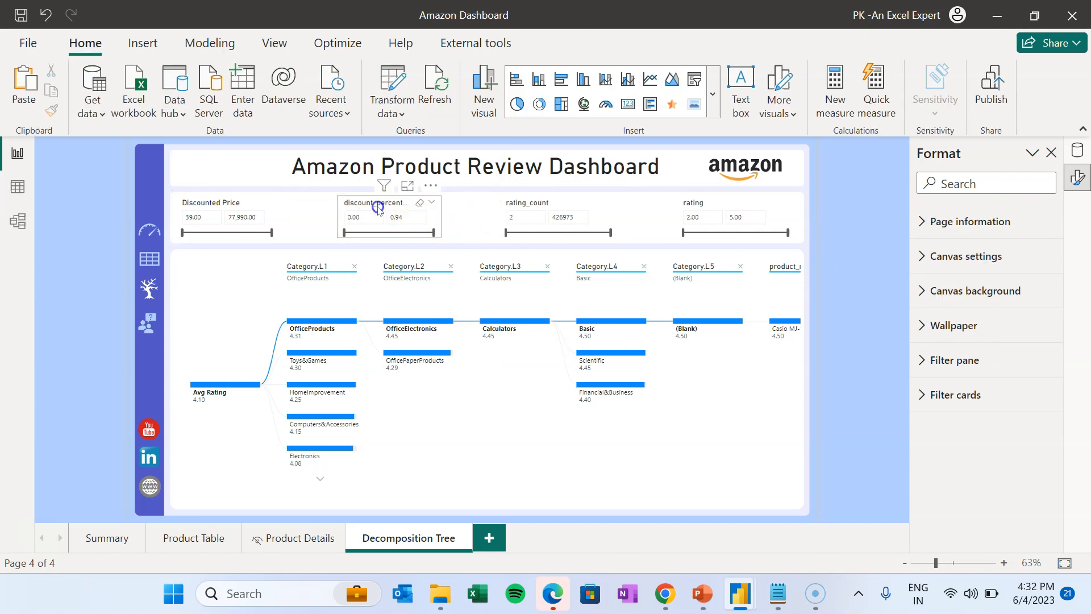
left_click(1069, 149)
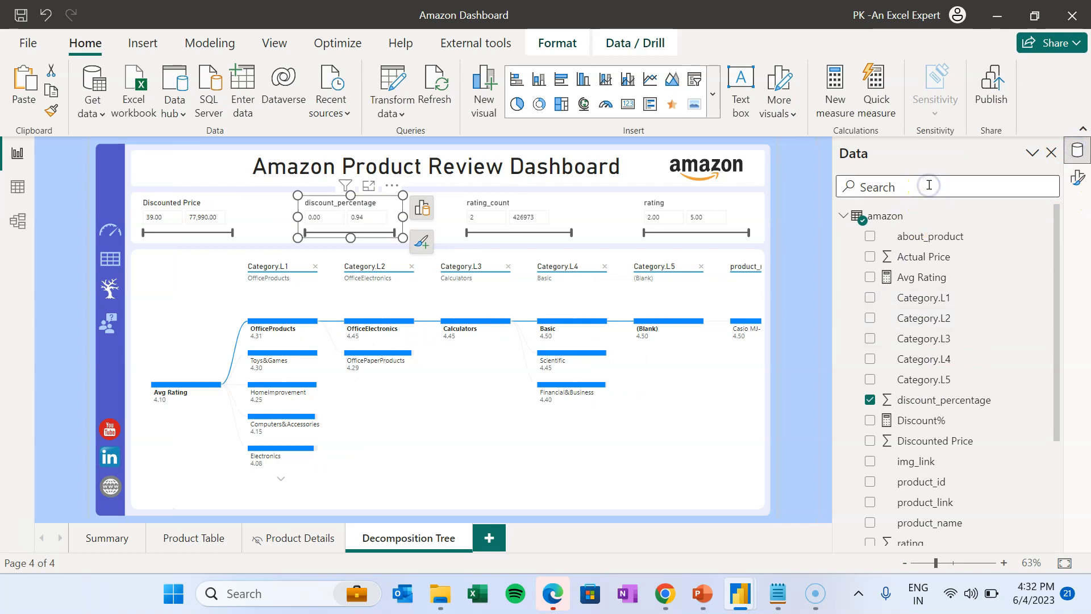
type("dis")
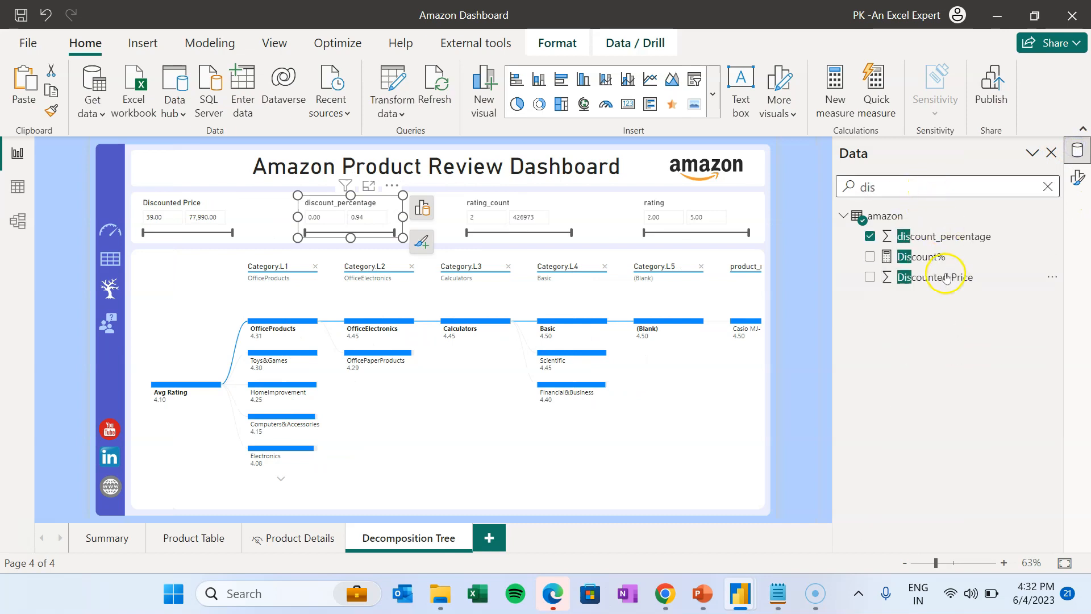
left_click(937, 236)
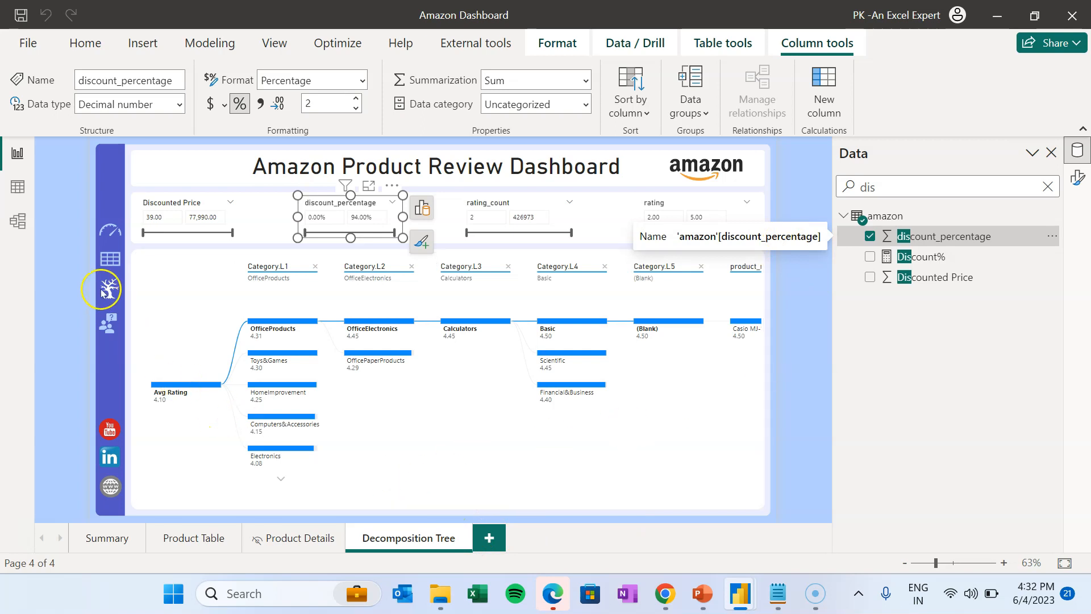
- Duplicate the Decomposition Tree page and rename the copy 'Q&A'
right_click(414, 539)
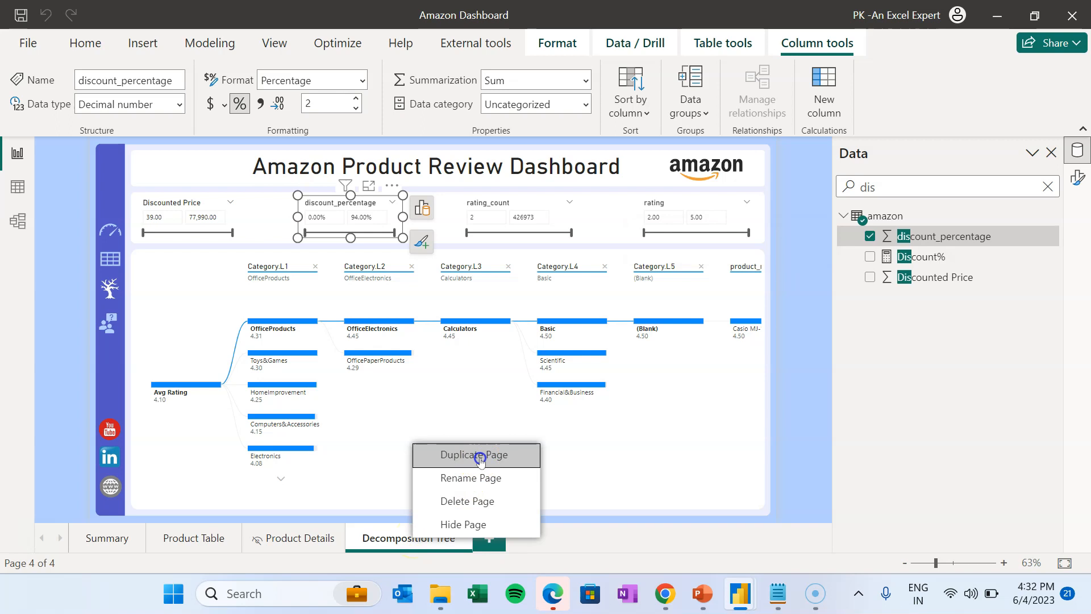
left_click(478, 453)
double_click(557, 538)
type("Q")
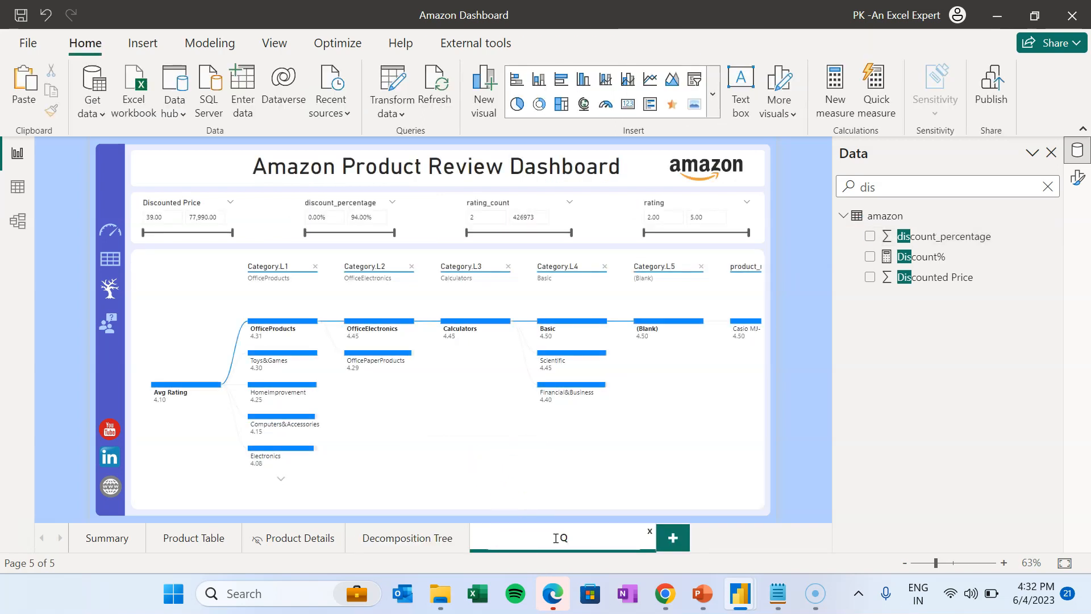
type("&A")
key("Return")
- Delete the four slicers and the decomposition tree from the Q&A page
left_click(661, 217)
left_click(662, 204, "ctrl")
left_click(494, 205, "ctrl")
left_click(347, 205, "ctrl")
left_click(198, 204, "ctrl")
key("Delete")
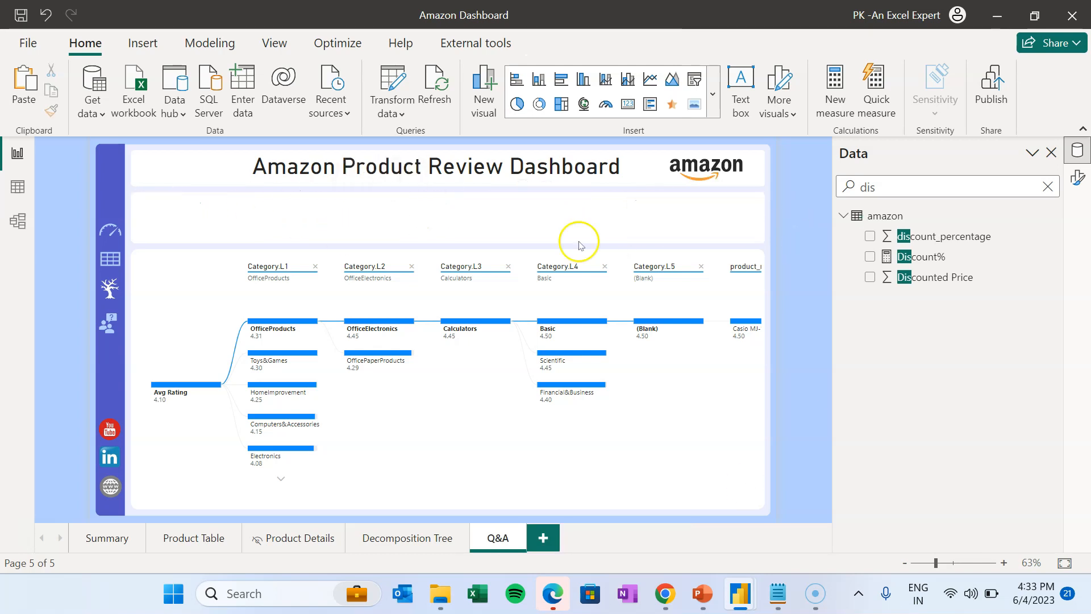
left_click(714, 262)
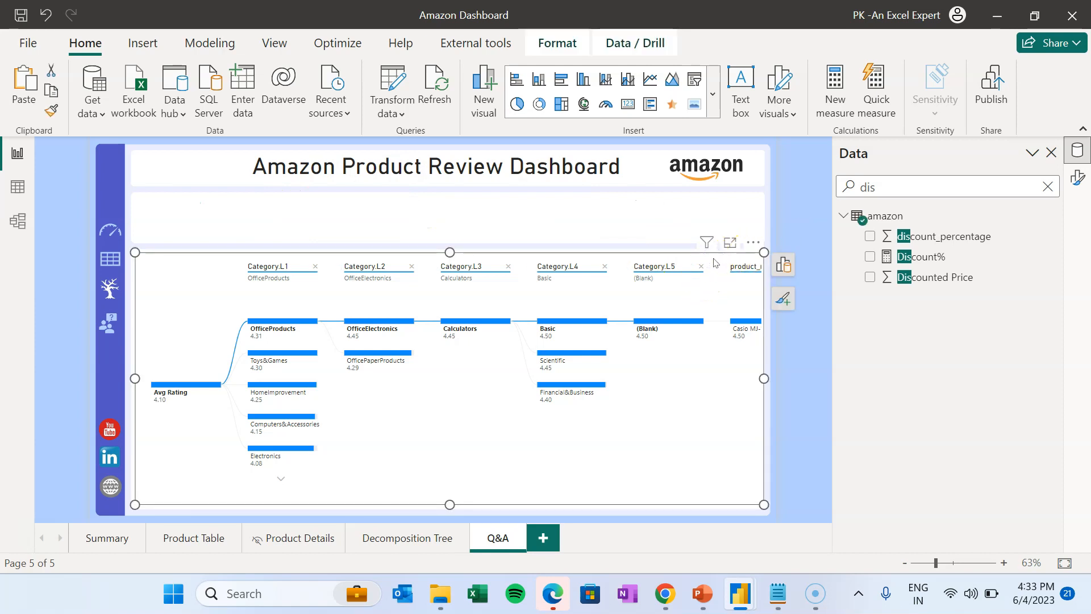
key("Delete")
- Replace the BG4.png canvas background with BG5.png, set to Fit
left_click(1078, 178)
left_click(981, 287)
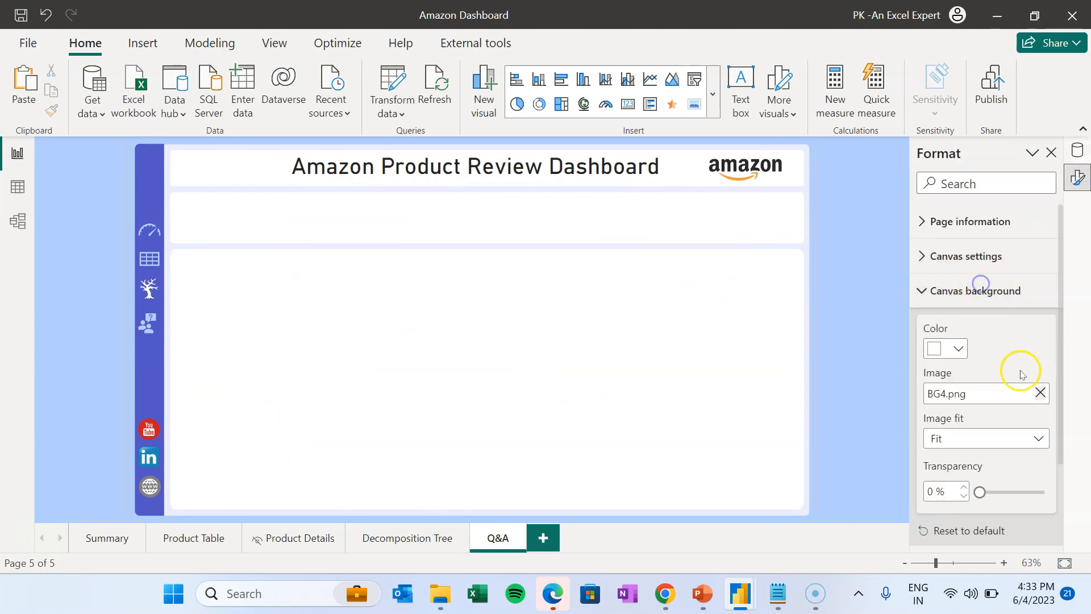
left_click(1040, 392)
left_click(984, 394)
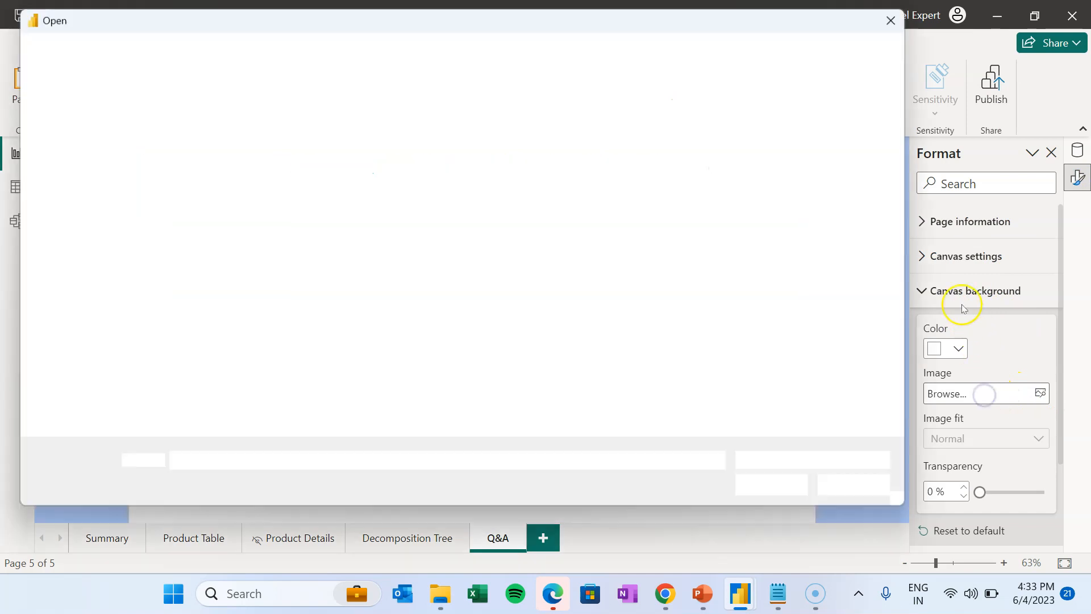
left_click(293, 245)
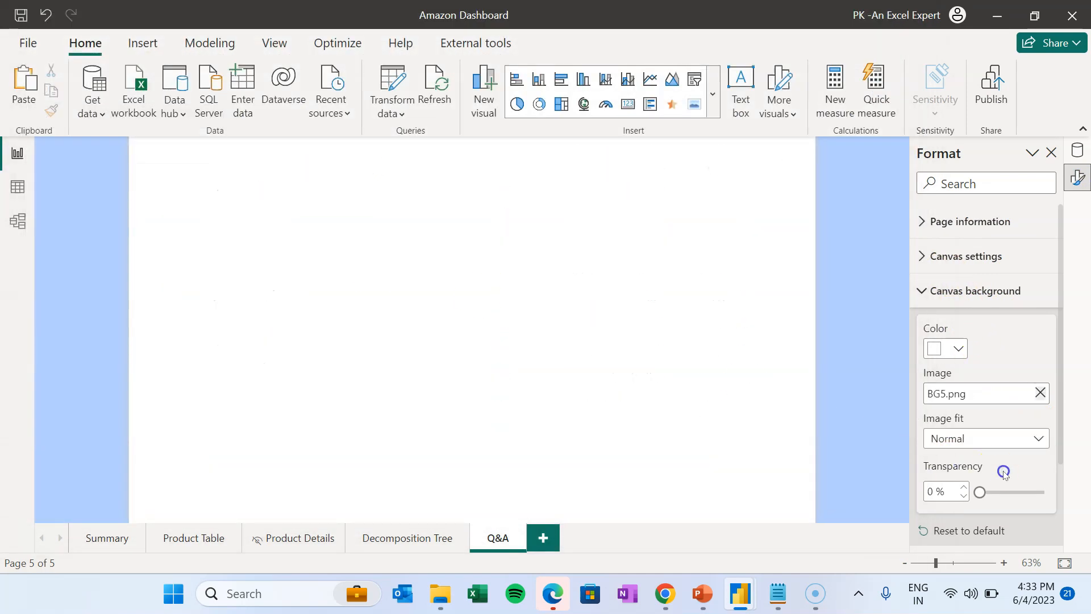
left_click(987, 442)
left_click(952, 479)
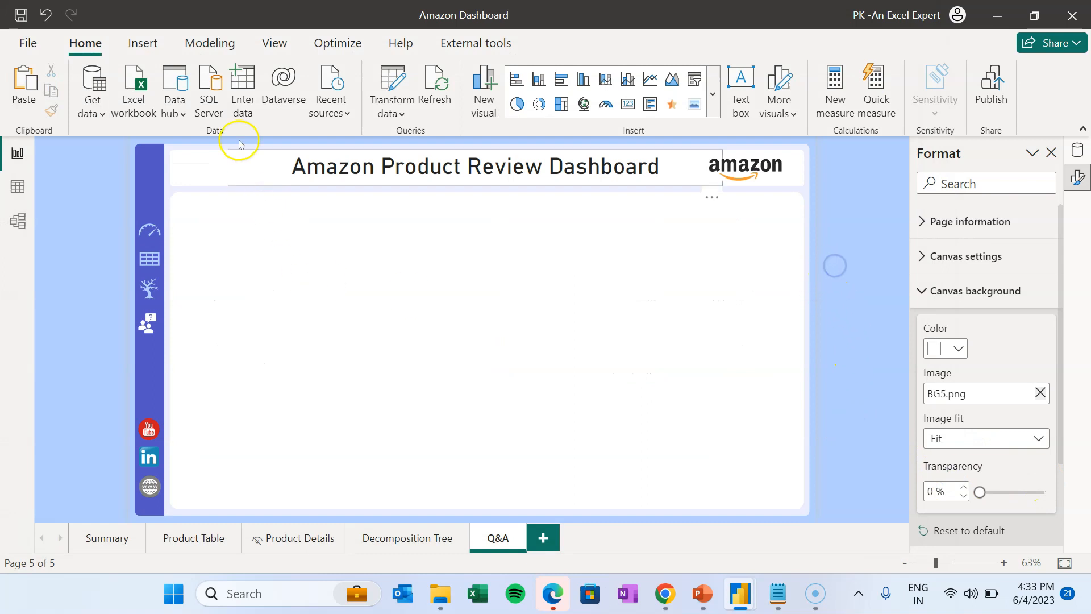
- Insert a Q&A visual and stretch it to fill the main panel
left_click(713, 100)
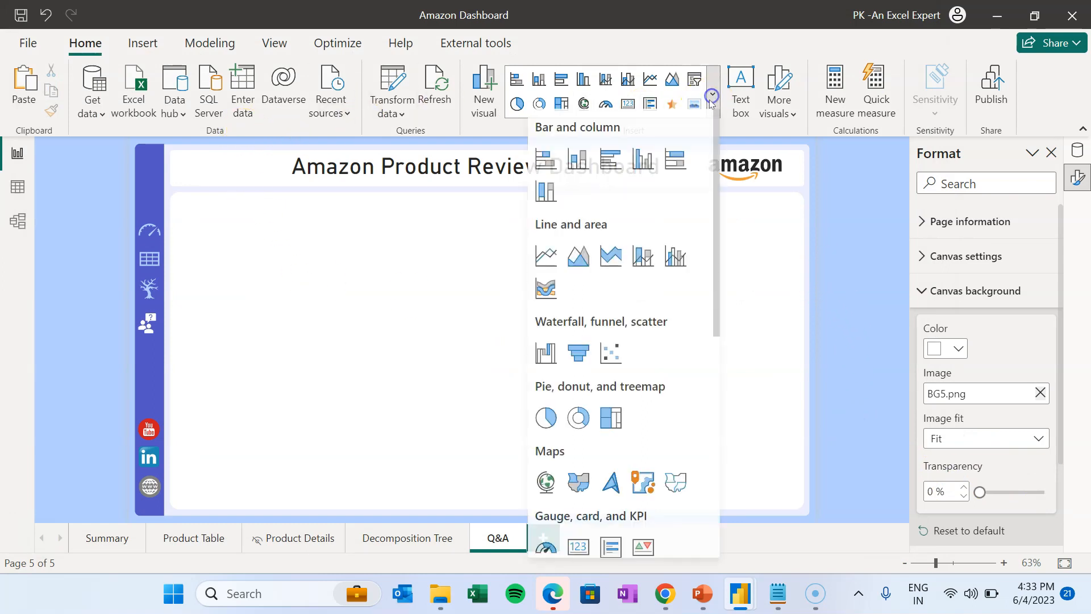
left_click_drag(718, 287, 706, 451)
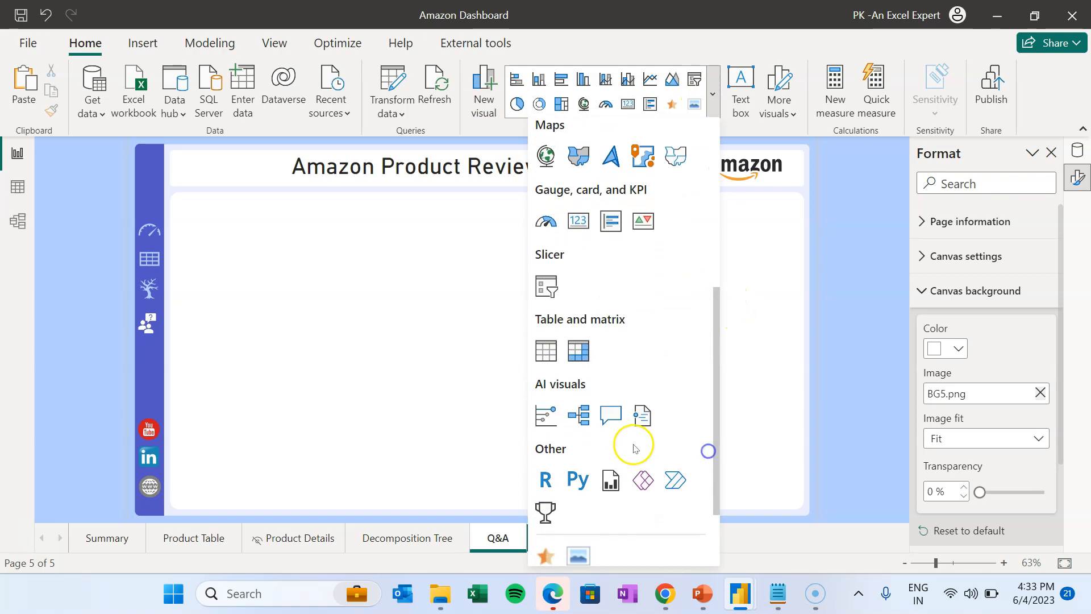
left_click(610, 414)
left_click_drag(370, 423, 795, 508)
left_click_drag(210, 262, 175, 196)
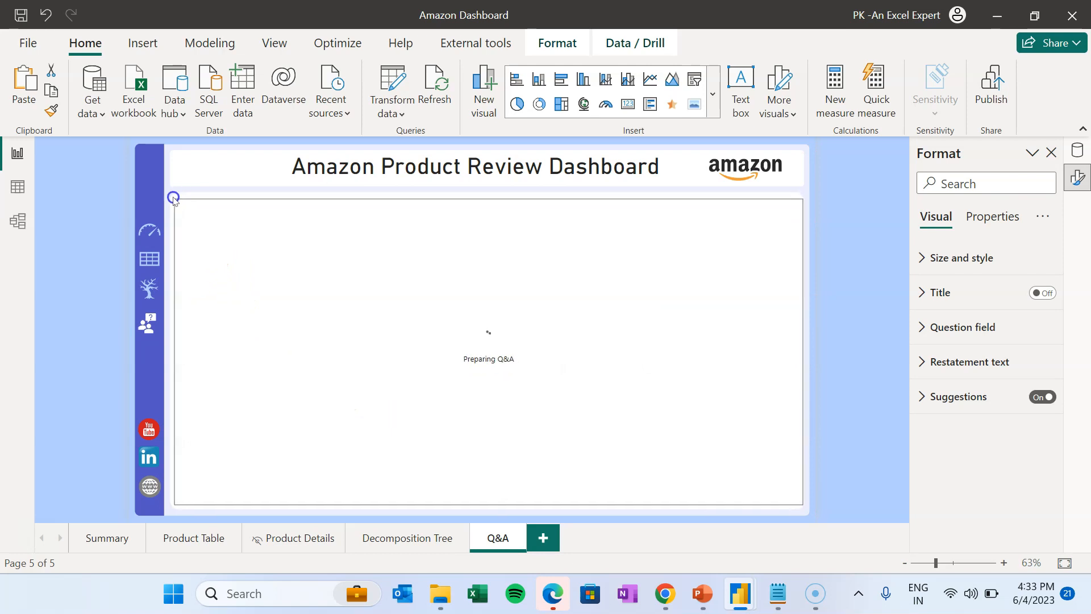
left_click(831, 274)
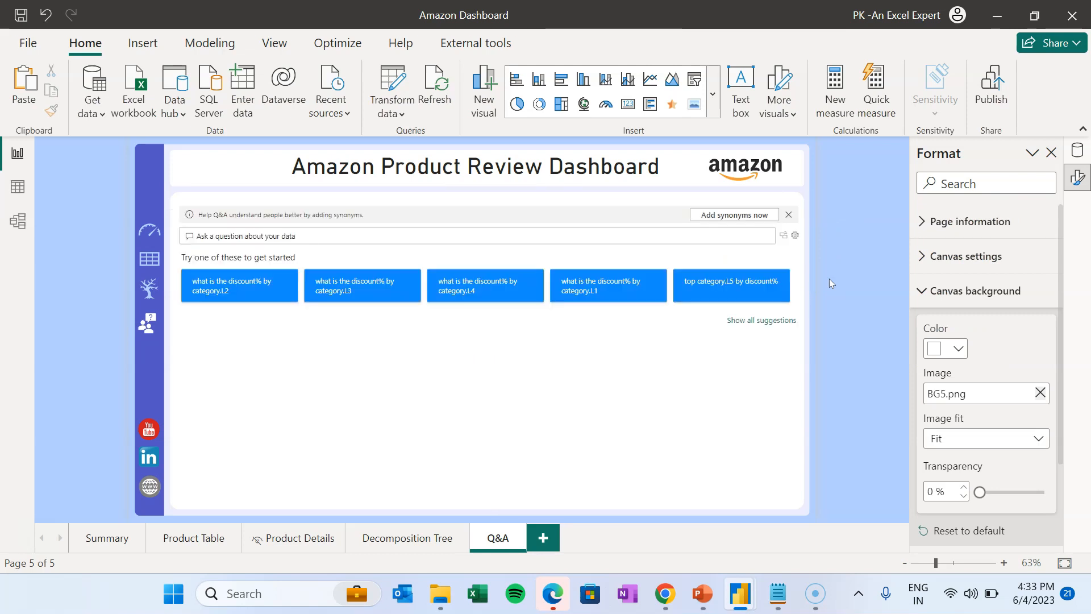
- Add a new blank report page with its page type set to Tooltip
left_click(839, 392)
left_click(543, 538)
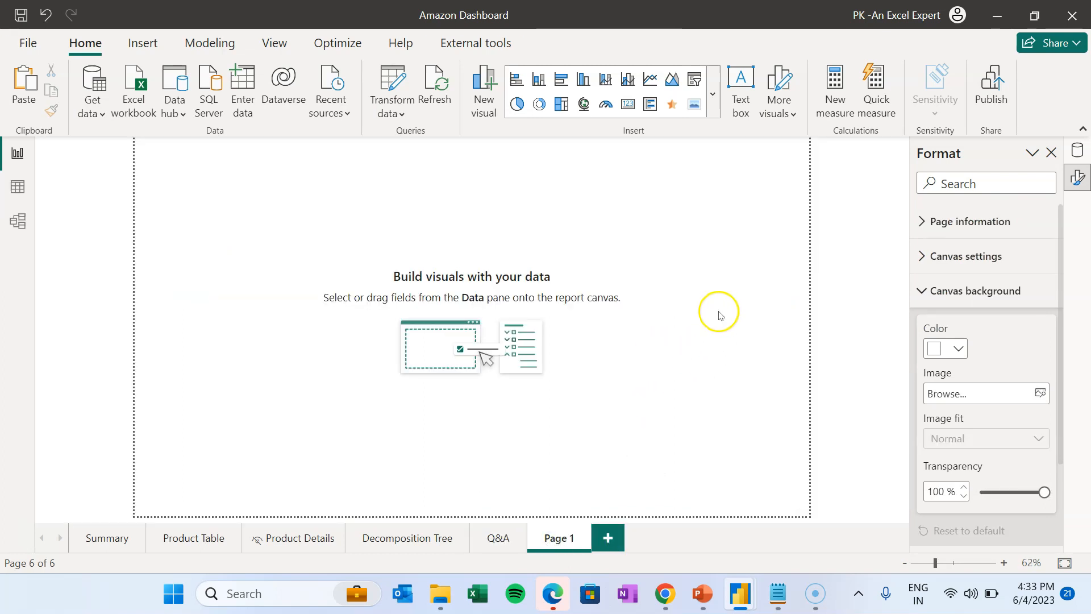
left_click(978, 221)
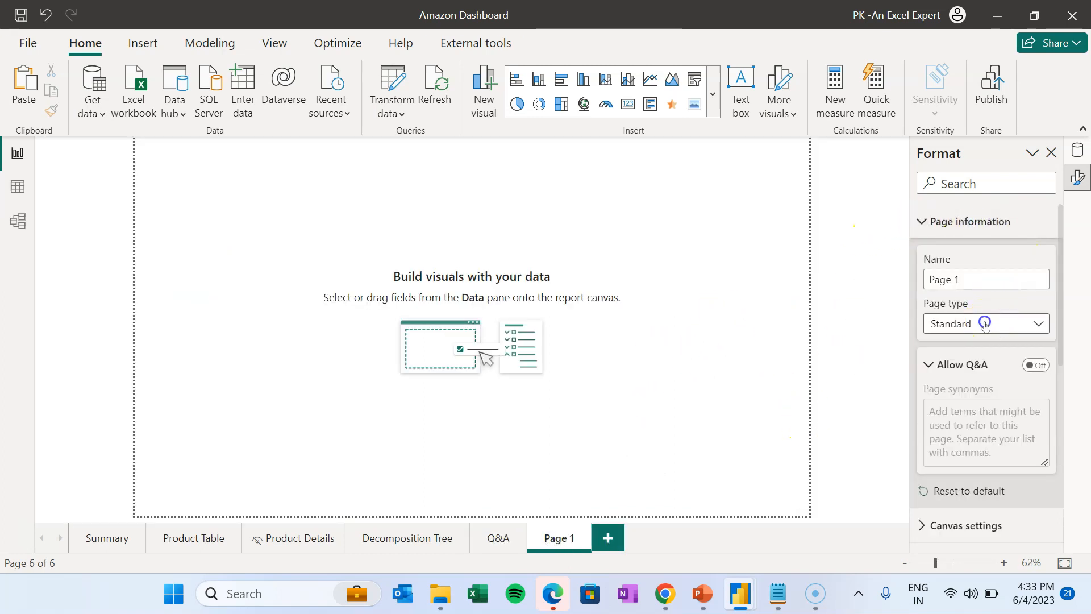
left_click(985, 323)
left_click(977, 365)
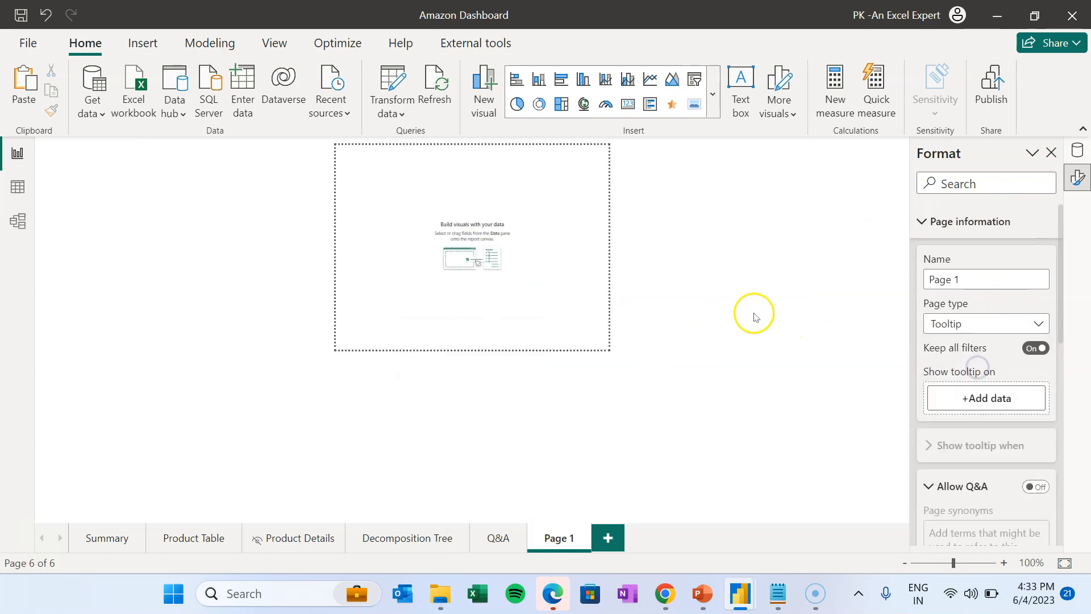
- Rename the page 'Product Tooltip' and switch to the other Power BI window
left_click_drag(961, 272, 890, 276)
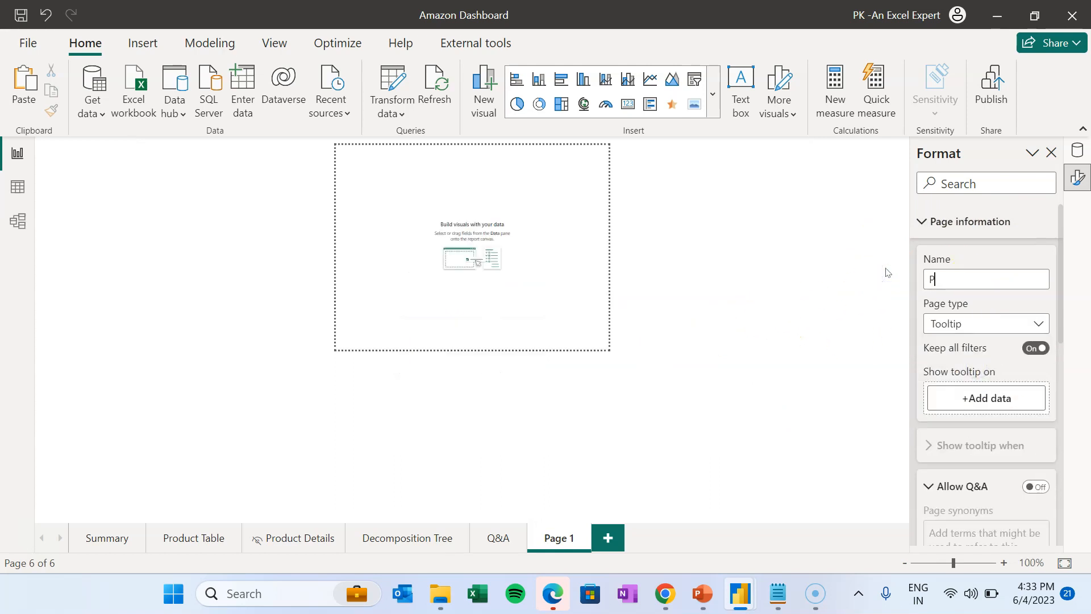
type("Product Tooltip")
left_click(874, 275)
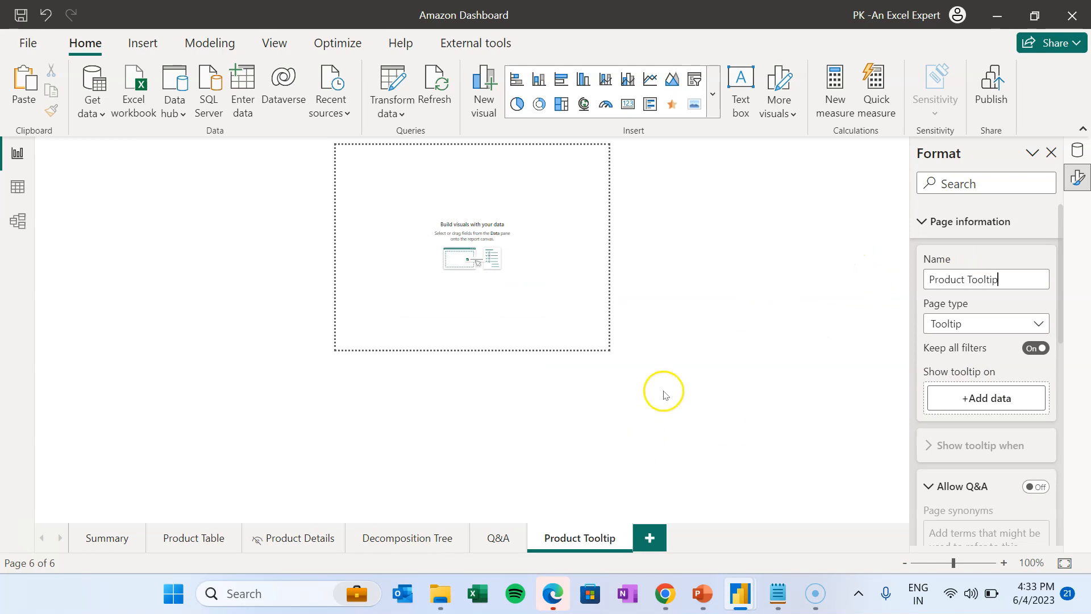
mouse_move(750, 590)
left_click(700, 503)
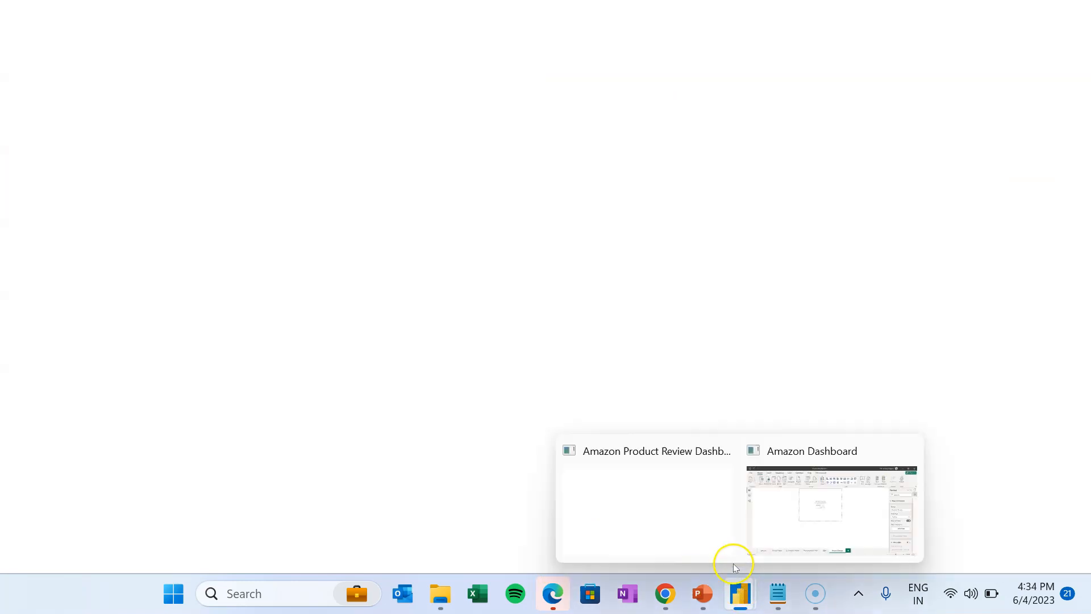
- Check the reference dashboard's Product Tooltip canvas size of 600×300
left_click(711, 519)
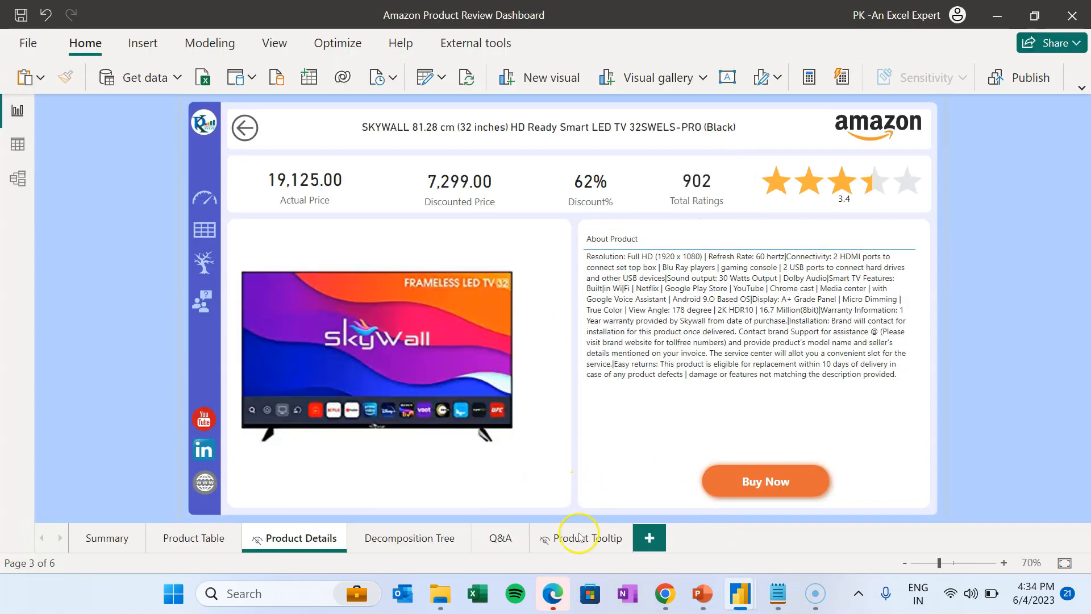
left_click(581, 539)
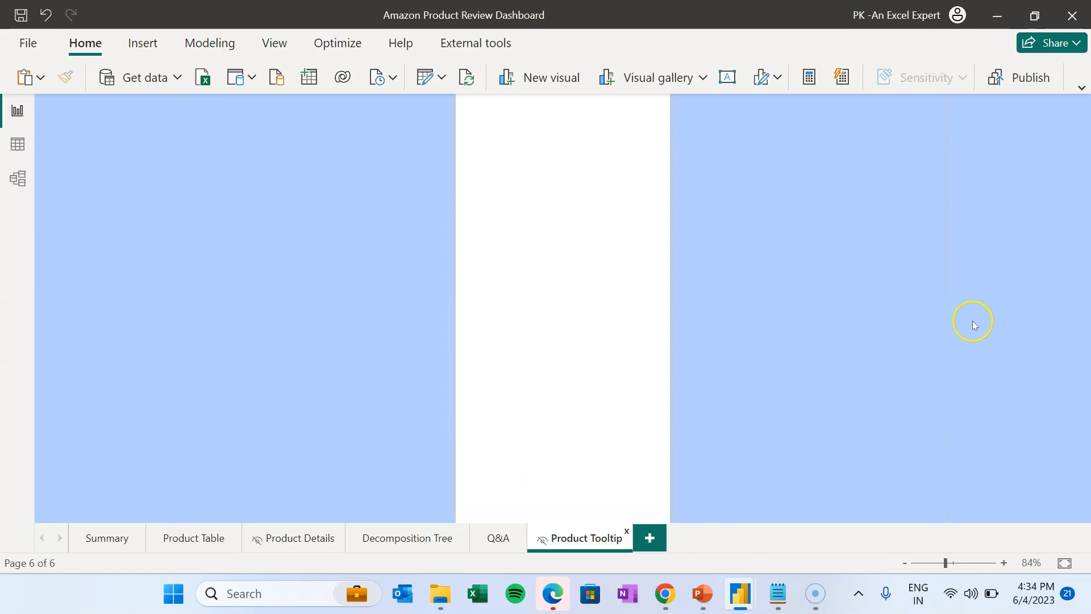
left_click(273, 43)
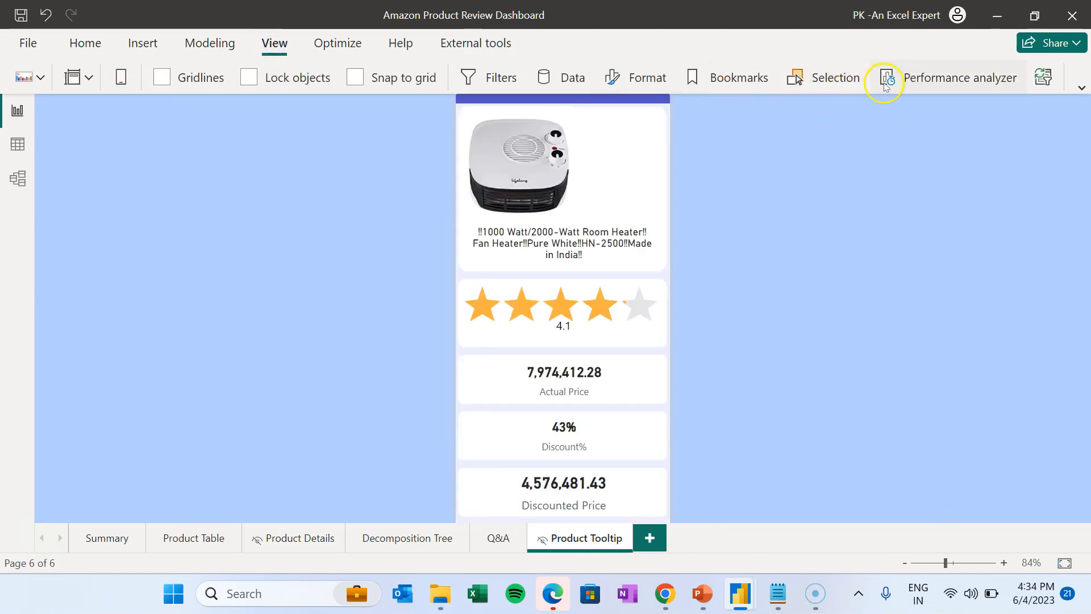
left_click(643, 81)
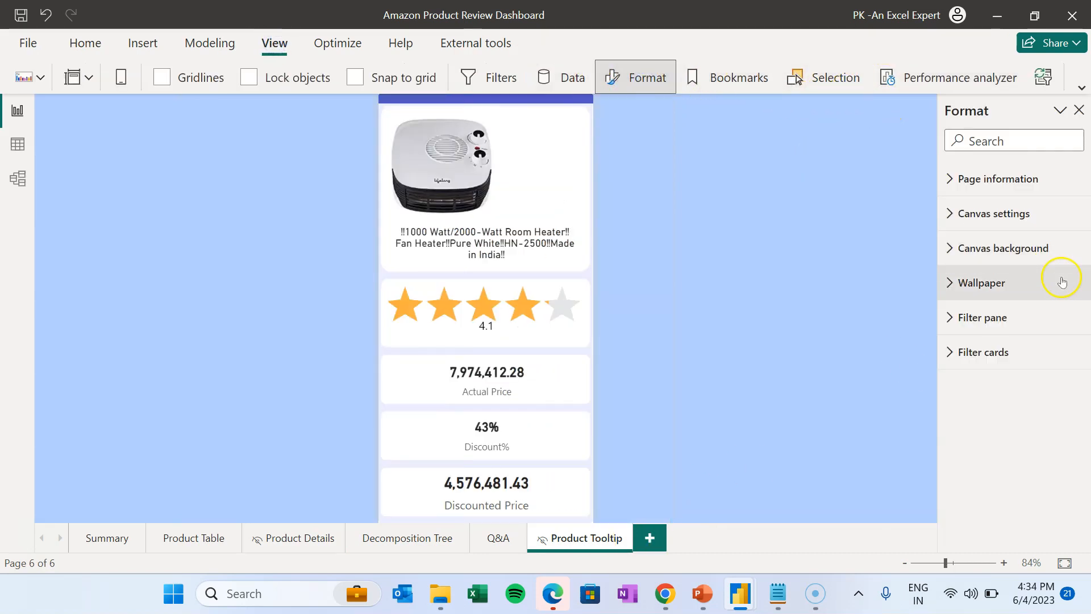
left_click(1014, 213)
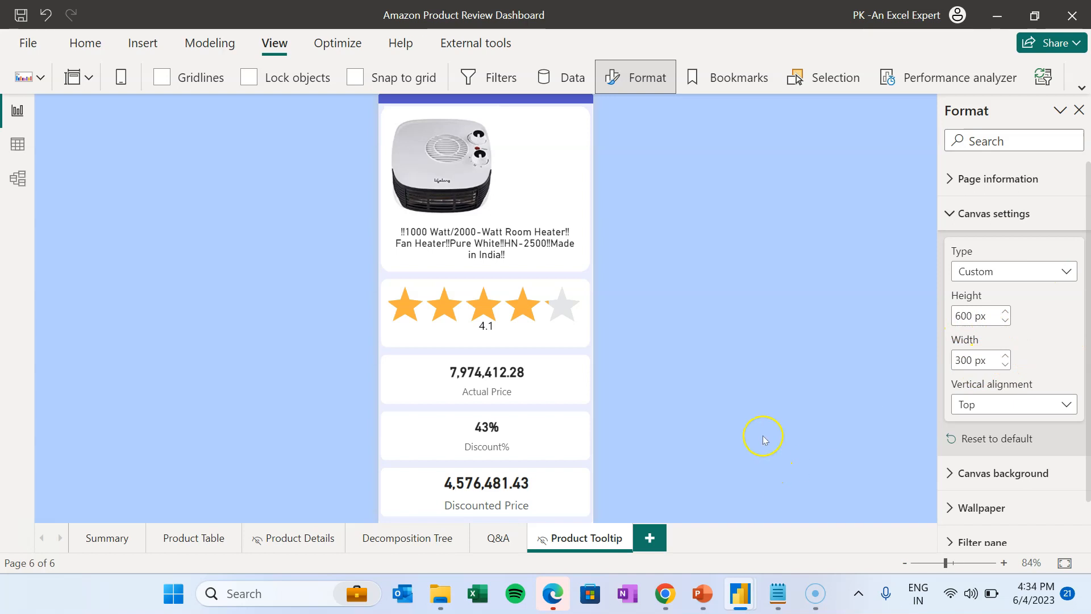
- Back in the working Amazon Dashboard, change the canvas type from Tooltip to Custom
mouse_move(740, 593)
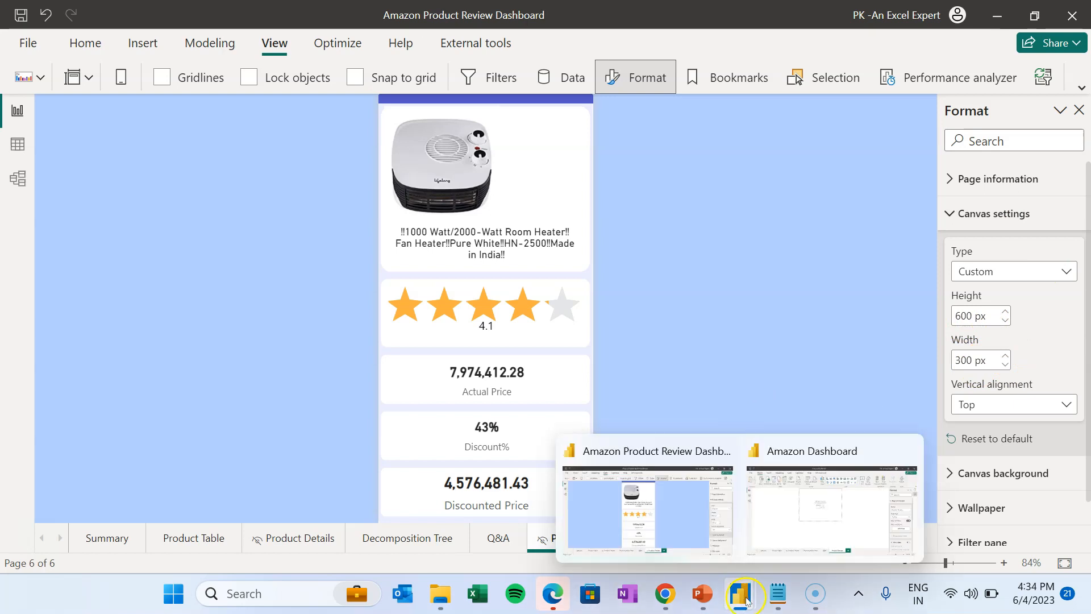
left_click(706, 516)
left_click(828, 518)
left_click(986, 222)
left_click(977, 257)
left_click(983, 308)
left_click(967, 415)
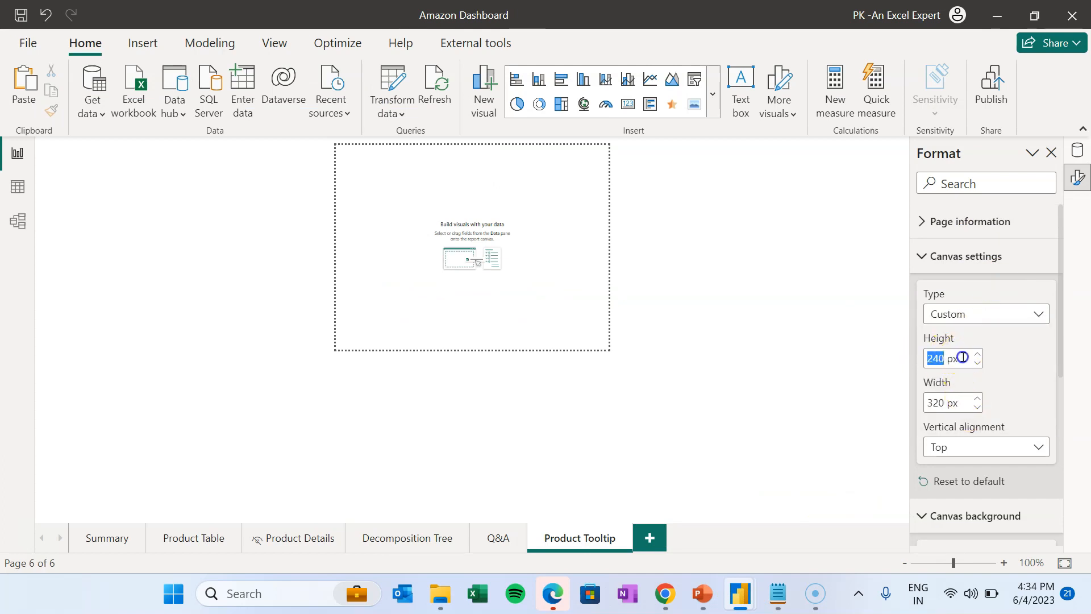
- Size the canvas 600 by 300 and add BG6 as a fitted, 0% transparency background
type("600")
left_click(959, 398)
type("300")
left_click(967, 257)
left_click(976, 396)
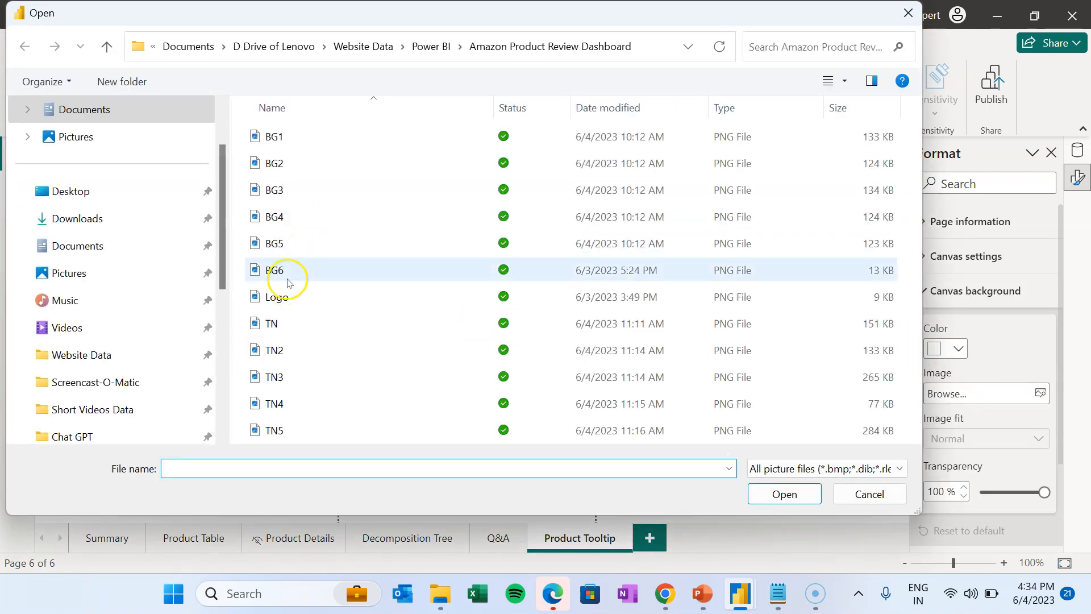
double_click(287, 283)
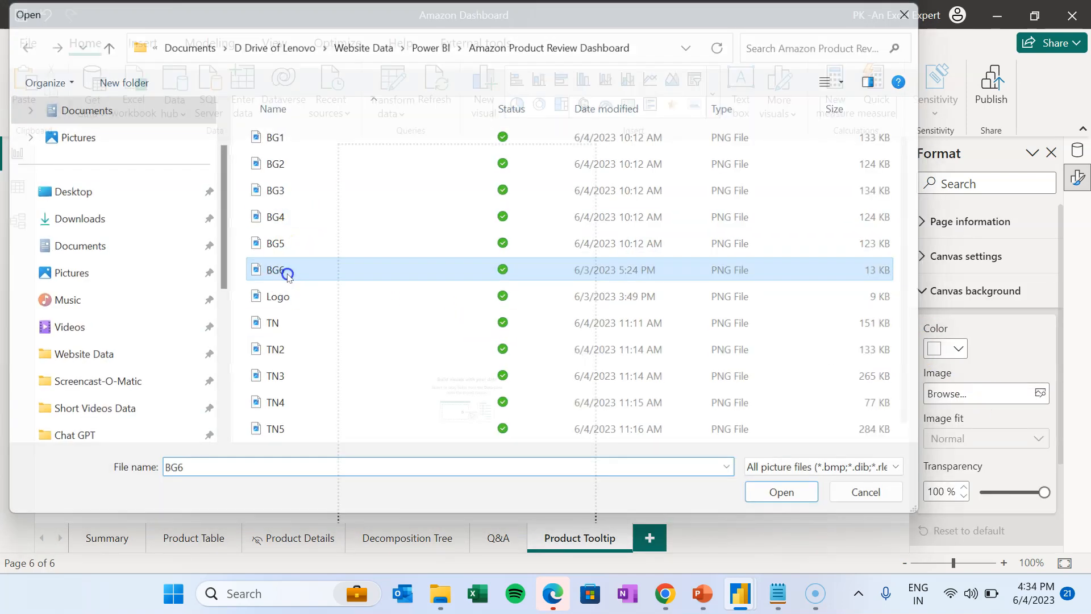
left_click(961, 438)
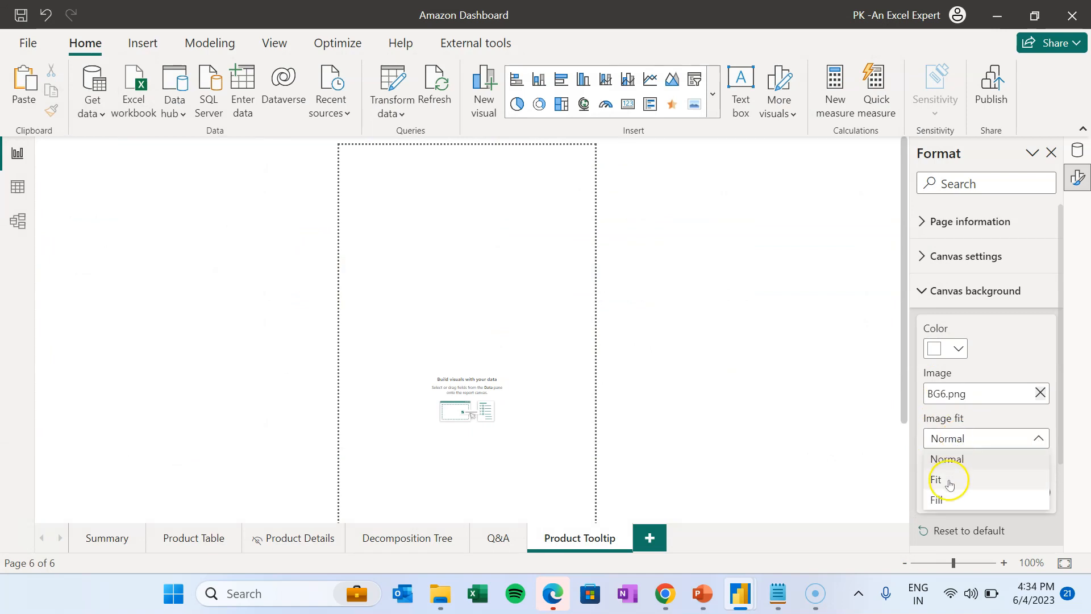
left_click(948, 480)
left_click_drag(1044, 491, 978, 492)
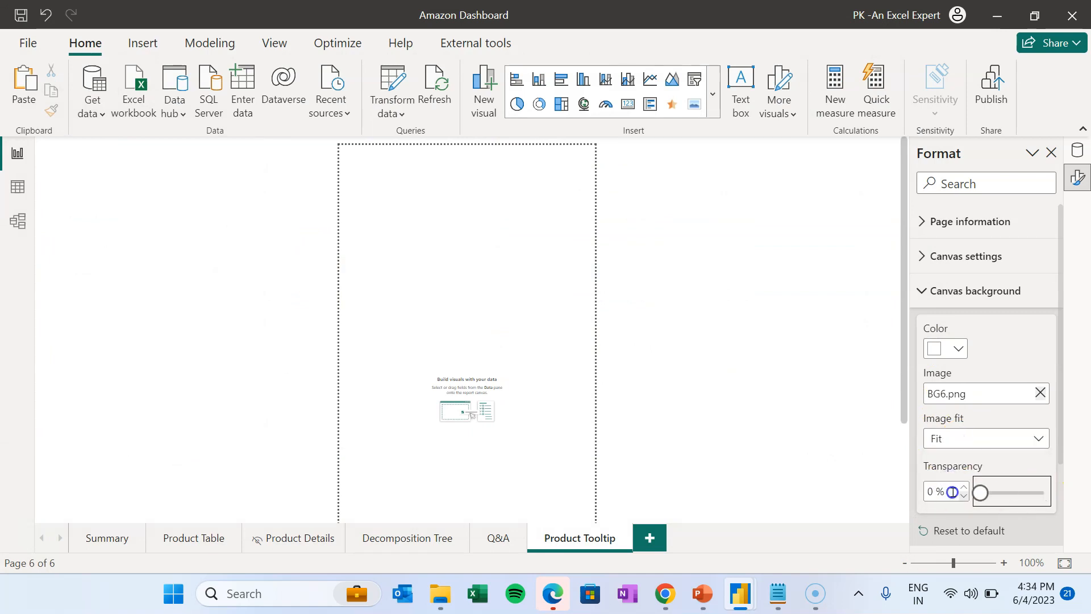
- Set the page wallpaper colour to light blue
left_click(927, 290)
left_click(1012, 344)
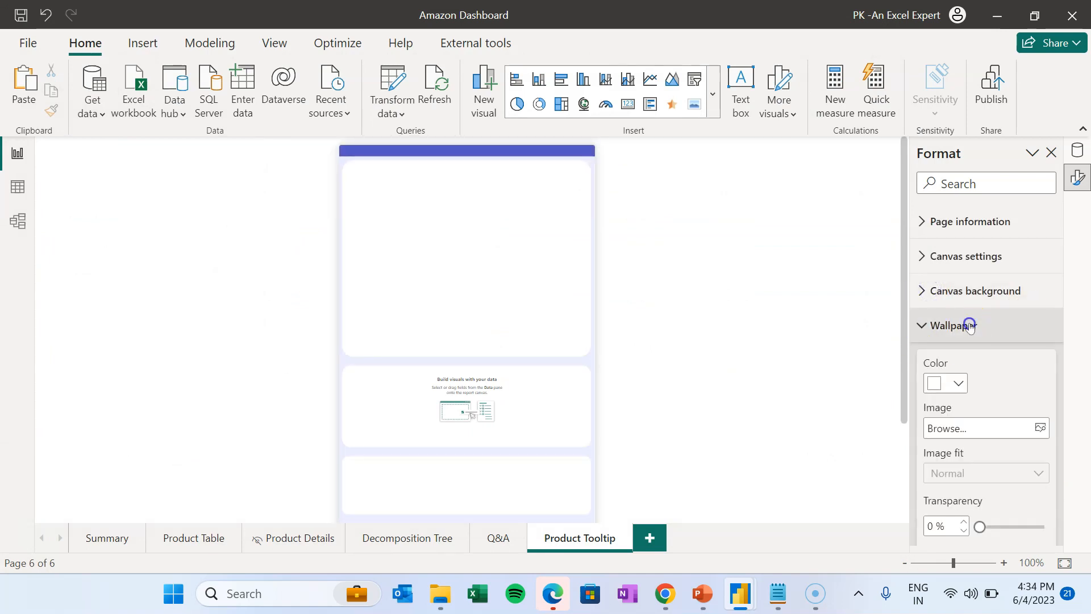
left_click(946, 383)
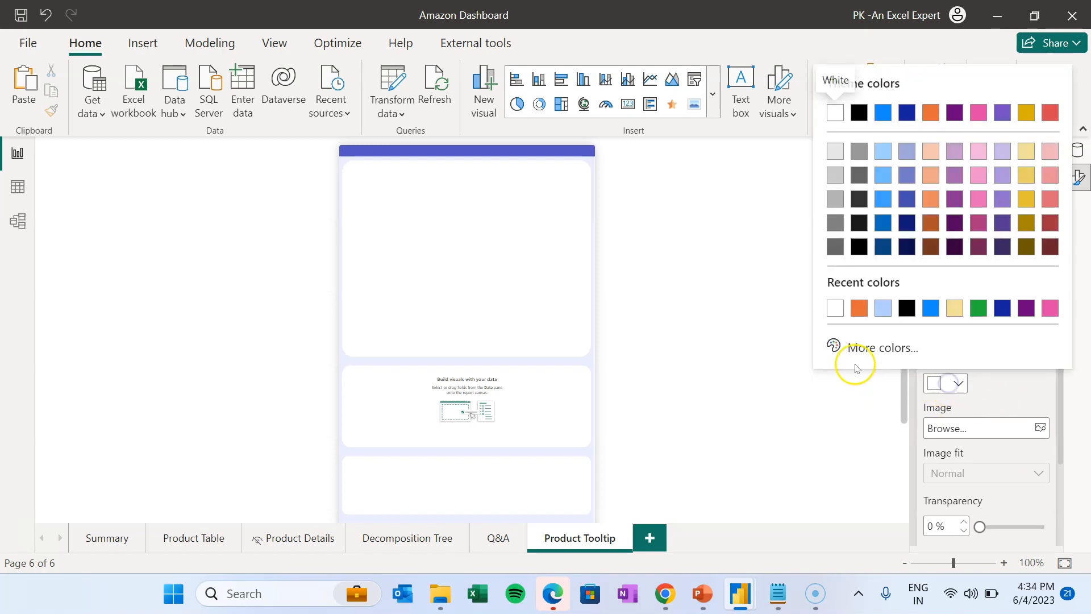
left_click(881, 310)
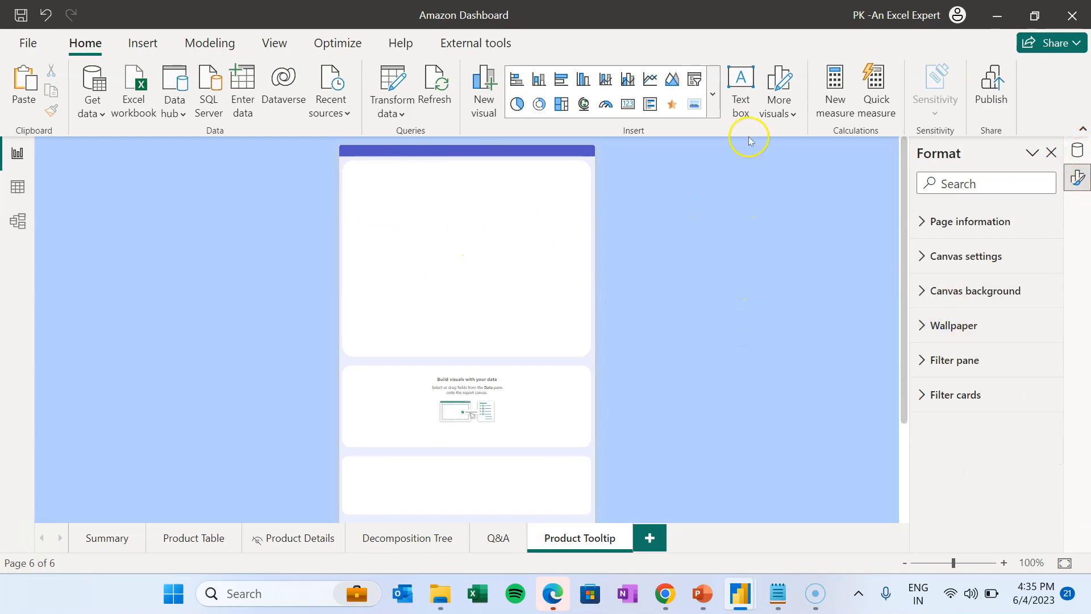
- Add an Image visual in the top white box showing img_link as its image URL
left_click(697, 107)
mouse_move(587, 152)
left_mouse_down()
mouse_move(573, 164)
mouse_move(583, 167)
left_mouse_up()
left_click_drag(583, 381, 582, 344)
left_click(705, 308)
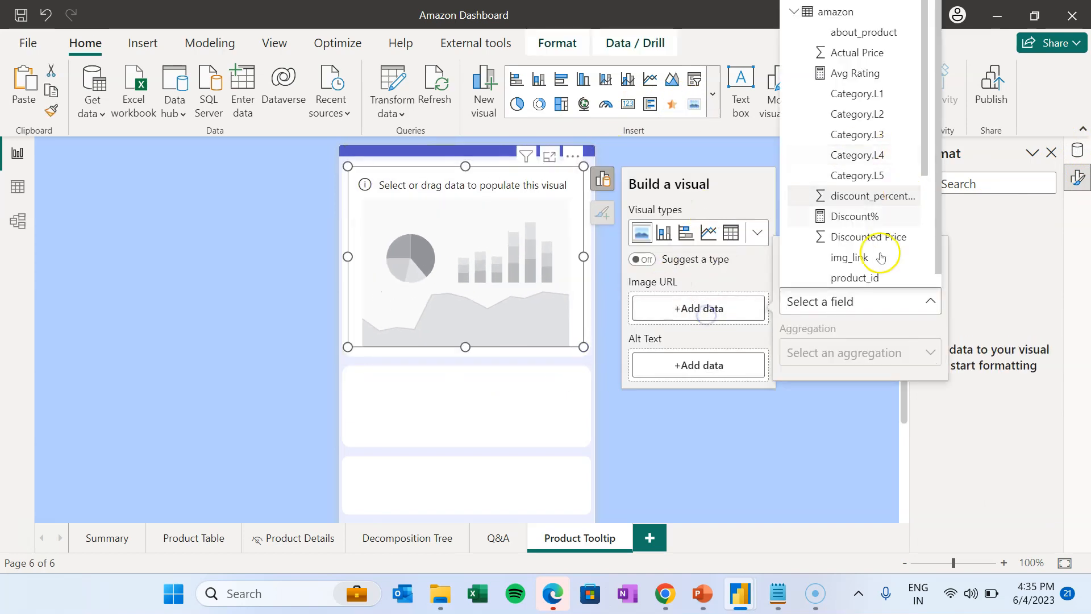
left_click(860, 255)
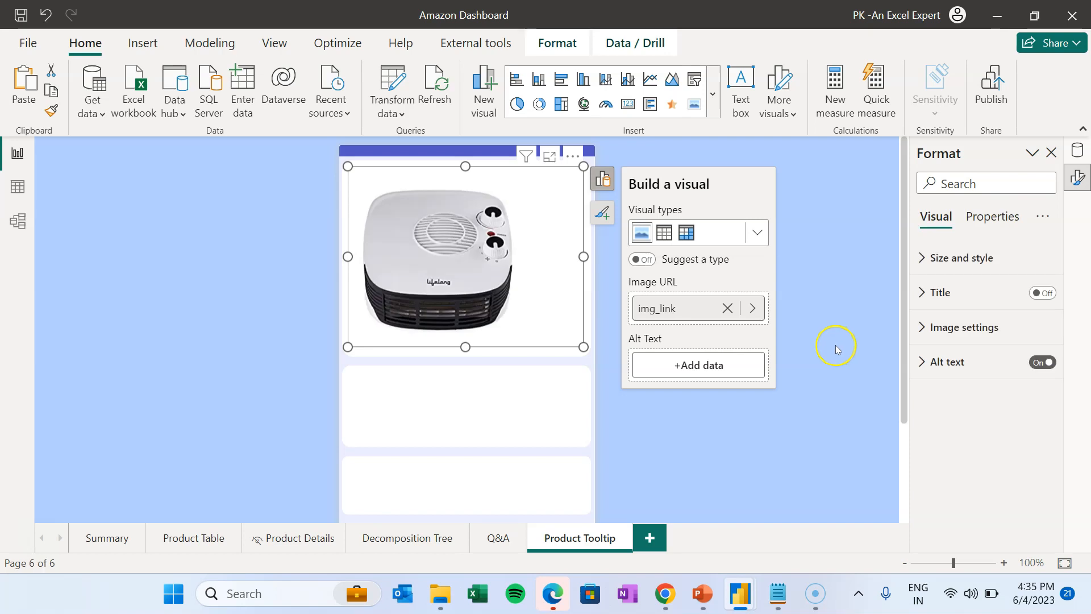
left_click(845, 308)
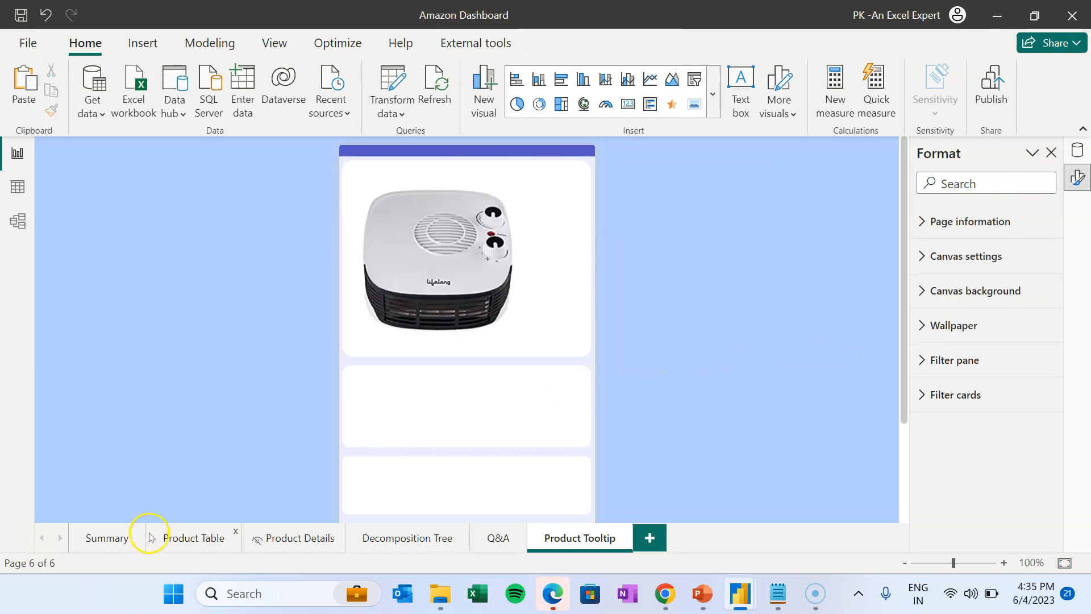
- Select Product Details' 50.00K, 32.00K, 36%, 21.25K and star-rating cards for copying
left_click(105, 537)
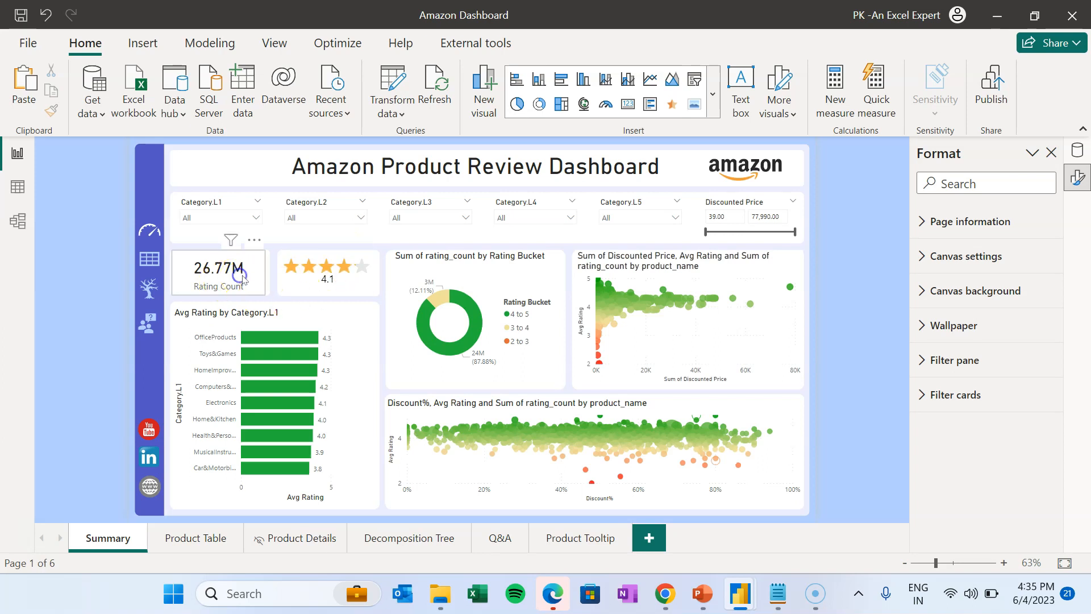
left_click(242, 276)
left_click(351, 293)
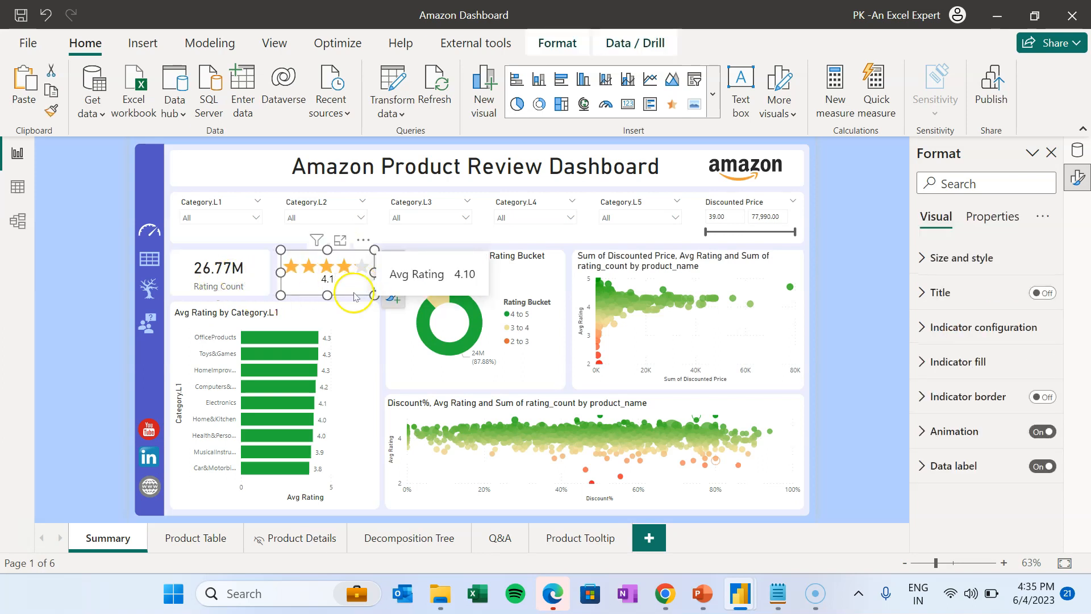
left_click(201, 541)
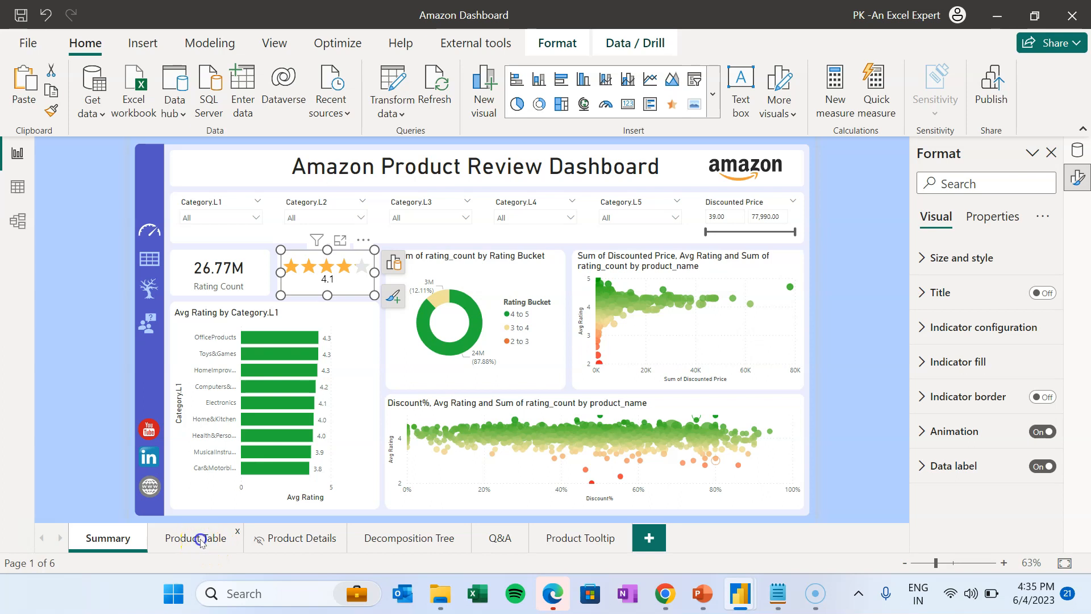
left_click(300, 541)
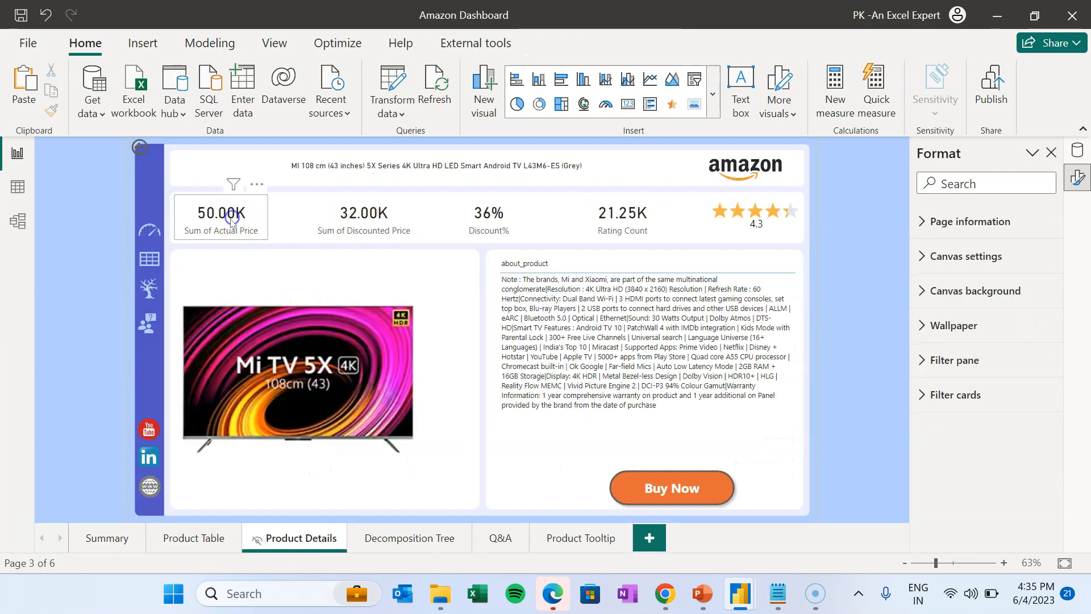
left_click(232, 218)
left_click(366, 215, "ctrl")
left_click(488, 216, "ctrl")
left_click(645, 220, "ctrl")
left_click(736, 230, "ctrl")
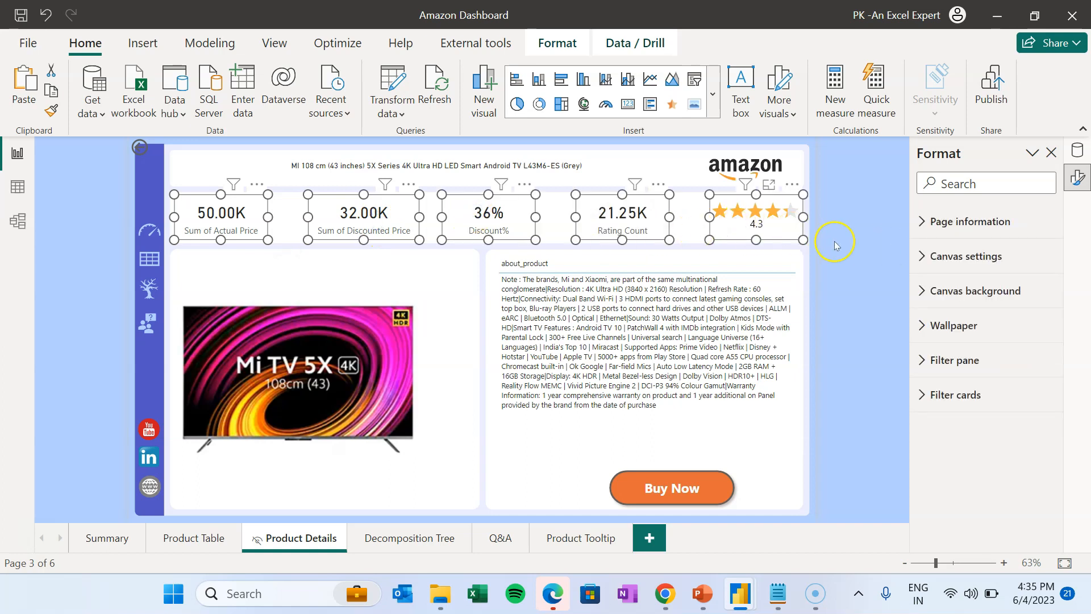
left_click(578, 538)
- Lay out the pasted cards on the tooltip page, deleting Rating Count and stacking rating, price and Discount% cards
left_click(24, 93)
left_click_drag(549, 326, 529, 499)
scroll(528, 495, "down", 3)
left_click(574, 300)
key("Delete")
left_click_drag(514, 335, 503, 414)
left_click_drag(573, 435, 574, 445)
left_click_drag(525, 390, 504, 437)
left_click_drag(510, 325, 462, 415)
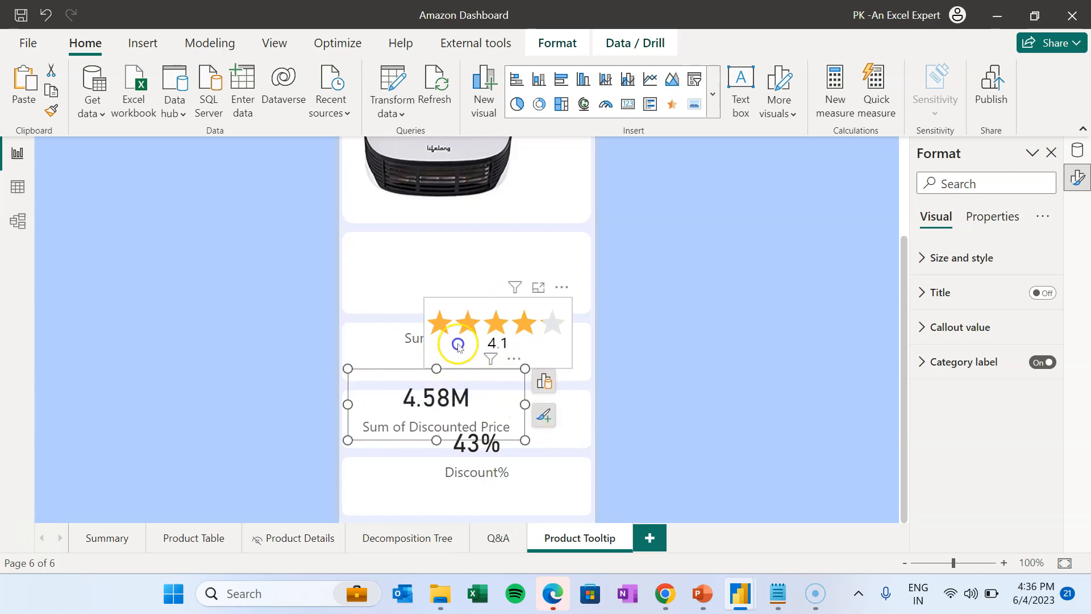
left_click_drag(559, 364, 485, 310)
left_click_drag(495, 273, 582, 273)
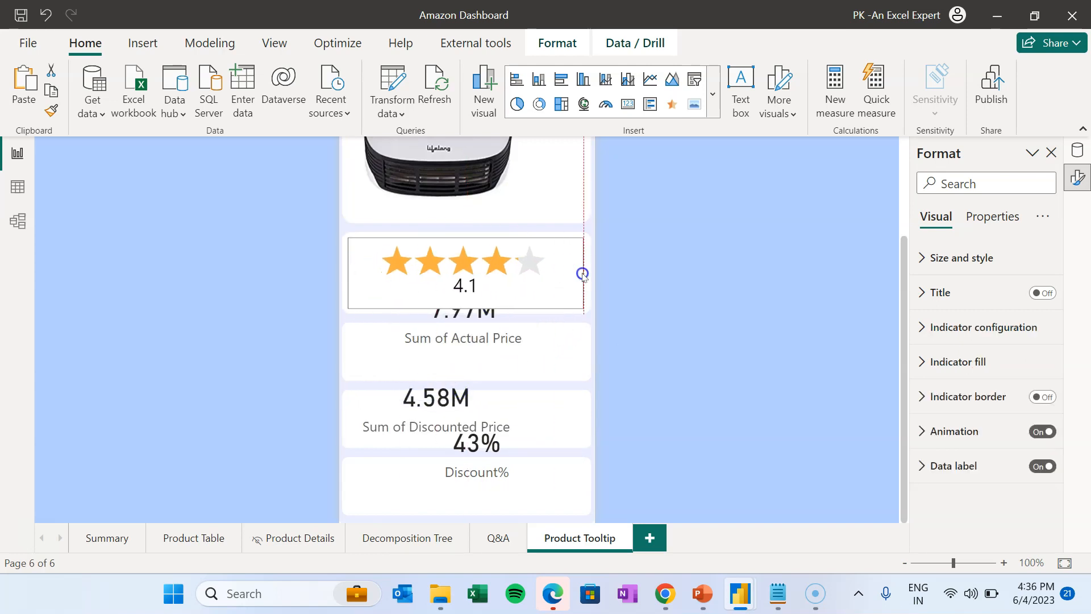
left_click_drag(518, 330, 519, 358)
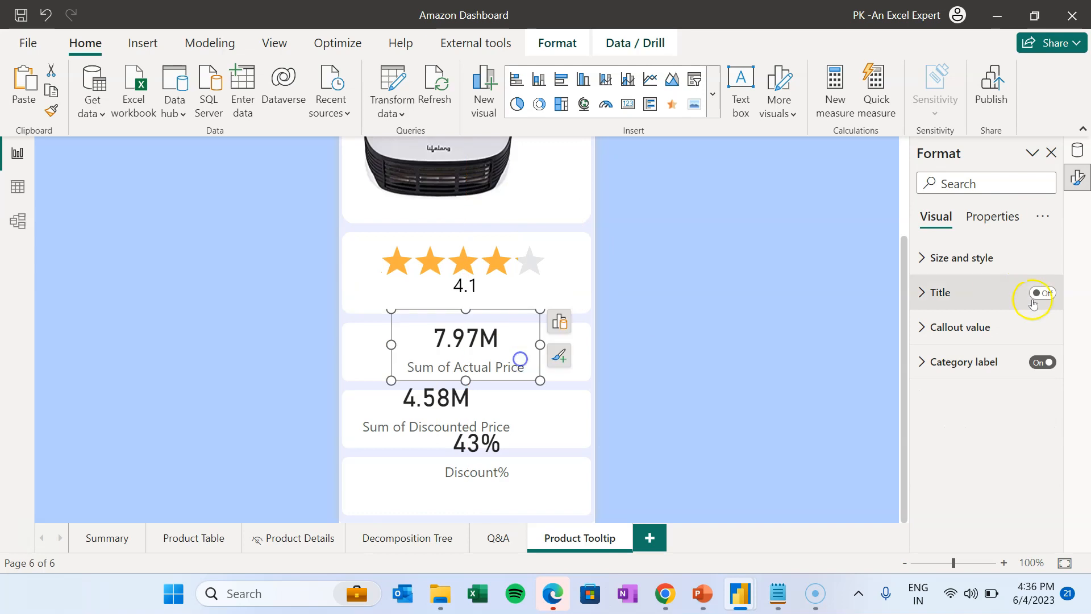
- Format the Actual Price card: callout size 15, full values with no display units, category label size 10
left_click(975, 326)
double_click(1016, 386)
type("15")
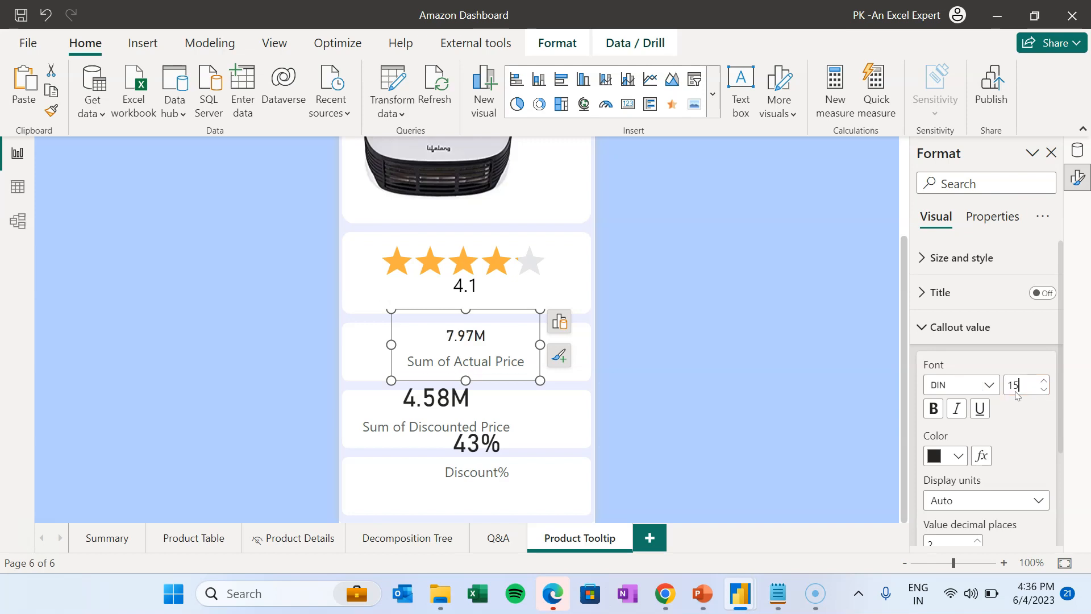
scroll(994, 477, "down", 2)
left_click(983, 393)
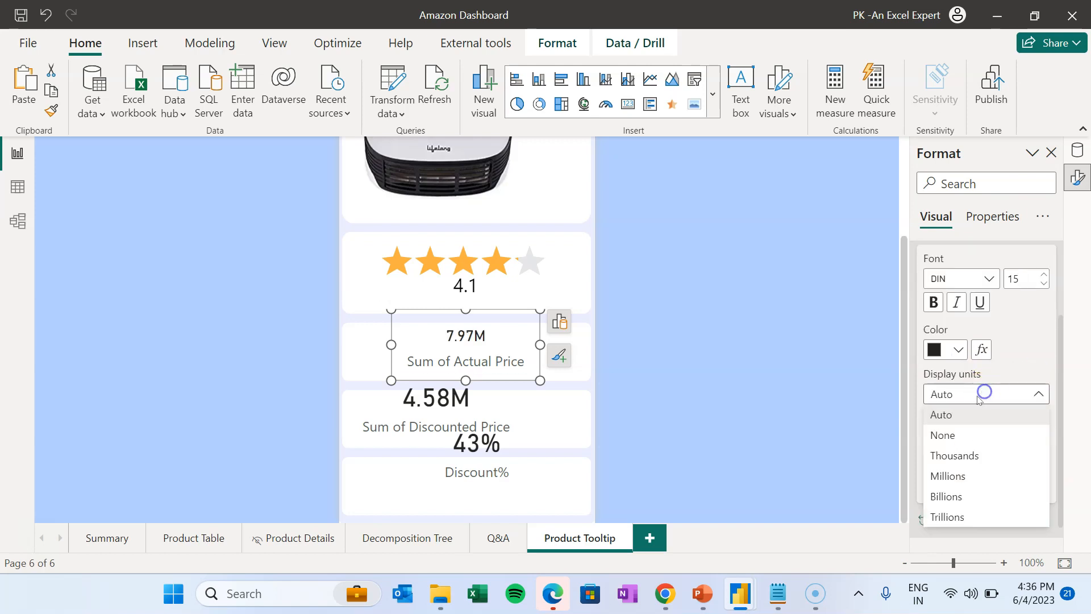
left_click(942, 435)
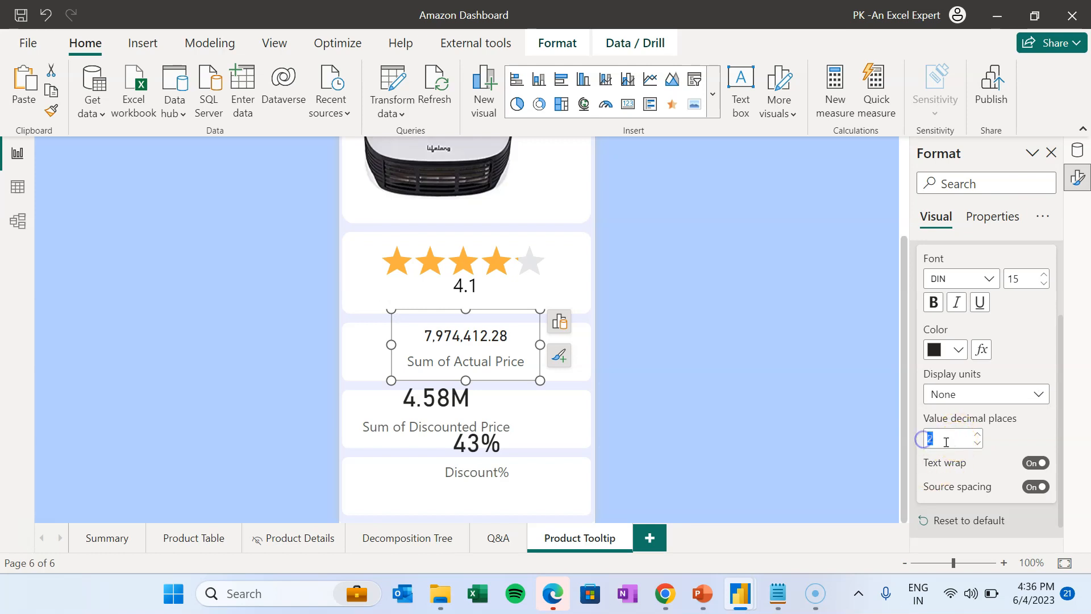
type("0")
scroll(955, 452, "down", 1)
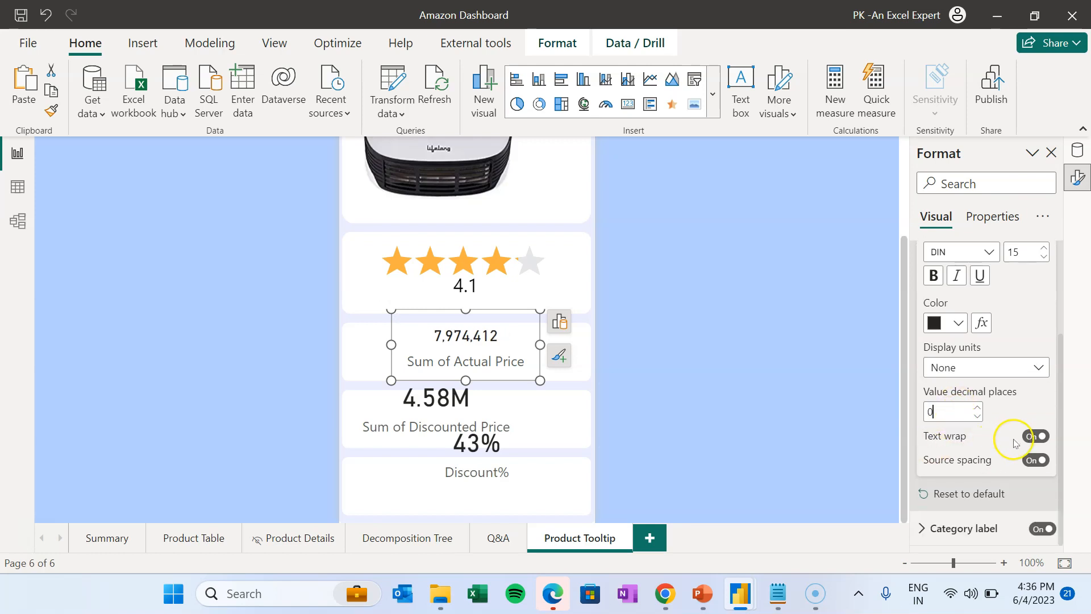
left_click(974, 528)
left_click(1016, 423)
type("10")
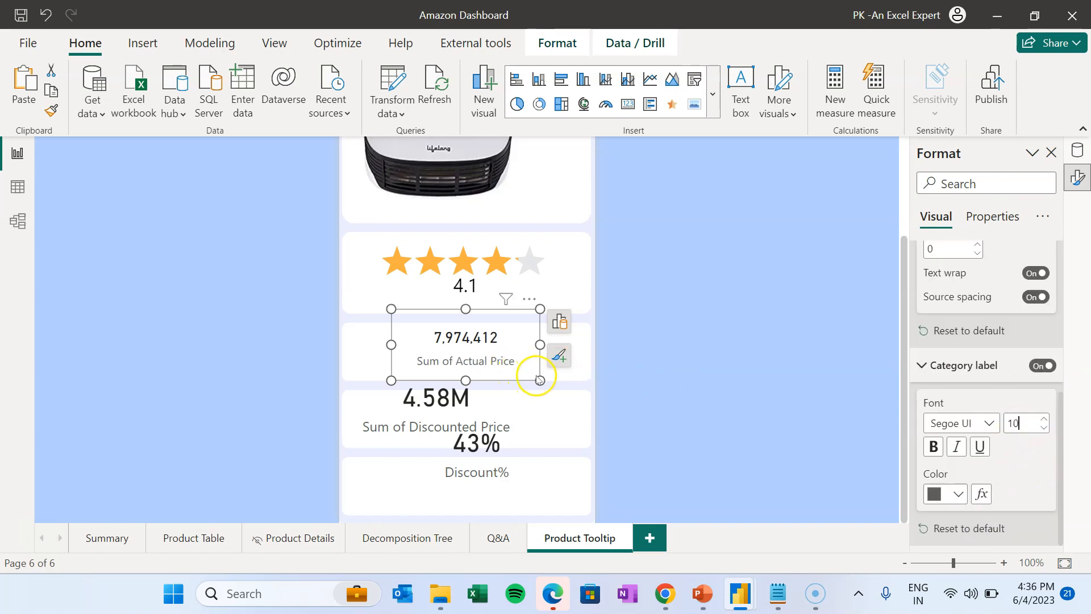
- Resize the Actual Price card and copy its style onto the Discounted Price and Discount% cards with Format Painter
left_click_drag(540, 380, 584, 367)
left_click_drag(391, 339, 350, 340)
left_click_drag(466, 309, 465, 322)
left_click_drag(466, 368, 466, 379)
left_click(513, 344)
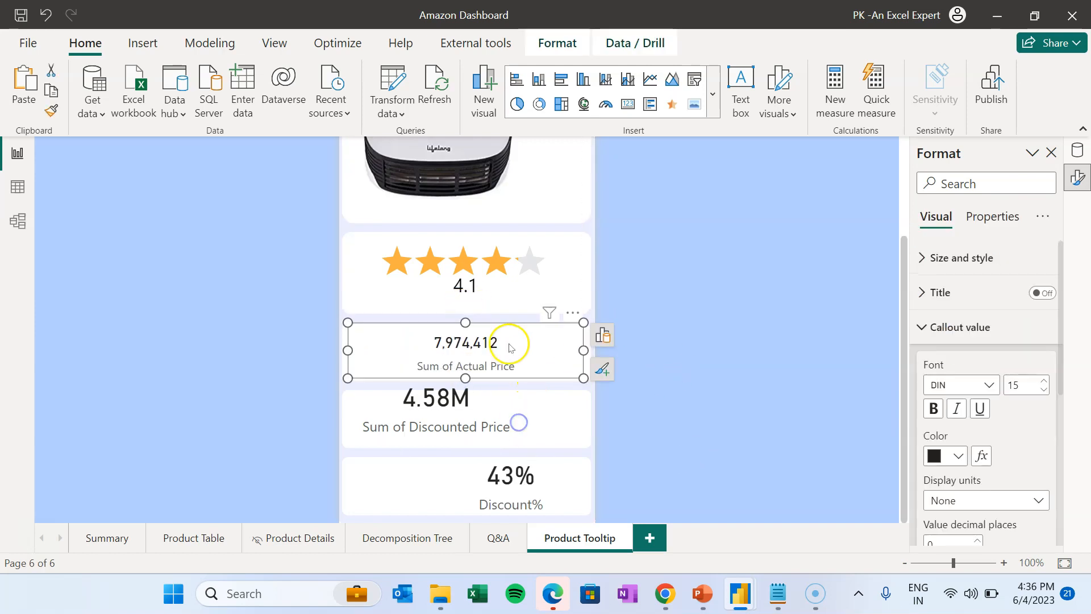
left_click(57, 111)
left_click(511, 414)
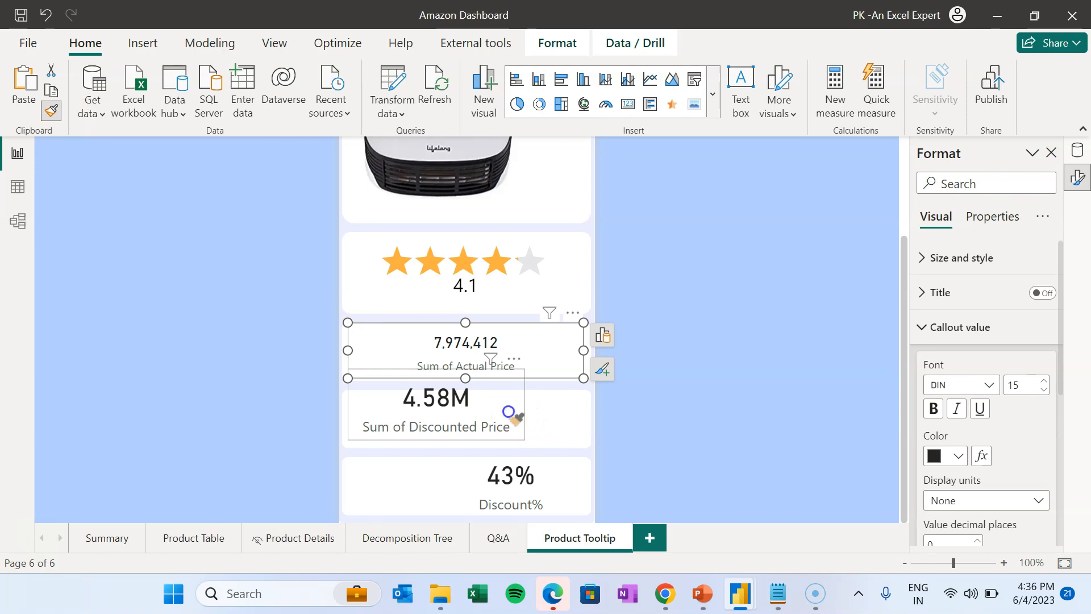
left_click(534, 469)
- Resize the Discount% and Discounted Price cards to match the Actual Price card
left_click_drag(439, 482, 347, 482)
left_click_drag(466, 444, 466, 465)
left_click_drag(466, 521, 466, 514)
left_click_drag(525, 404, 580, 402)
left_click_drag(464, 370, 464, 392)
left_click_drag(465, 440, 464, 449)
left_click(702, 370)
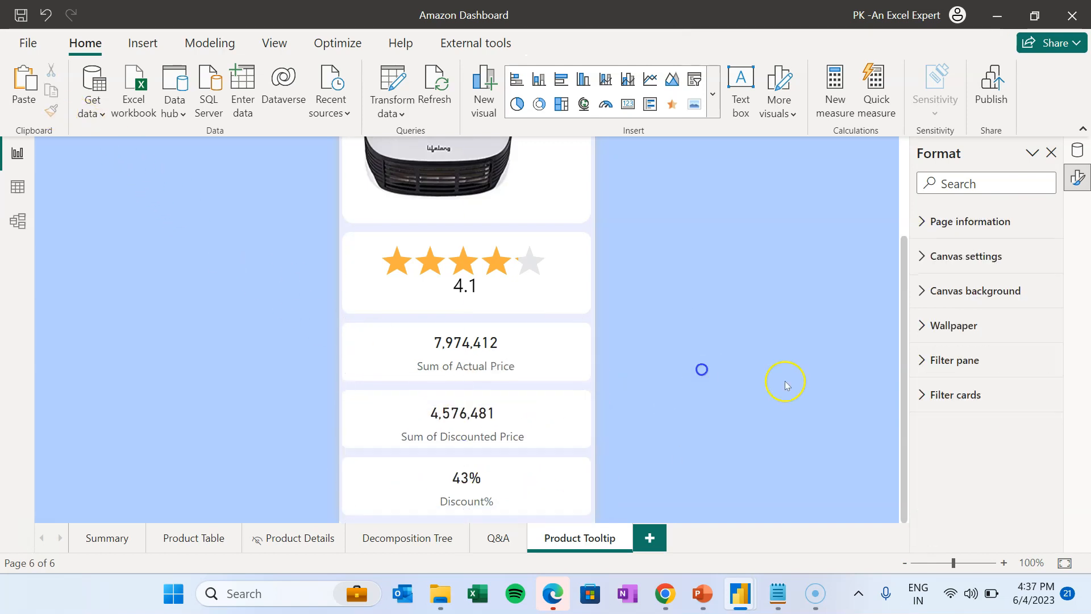
scroll(786, 385, "up", 3)
left_click(763, 304)
- Hide the Product Tooltip page and fit it to the window
right_click(583, 536)
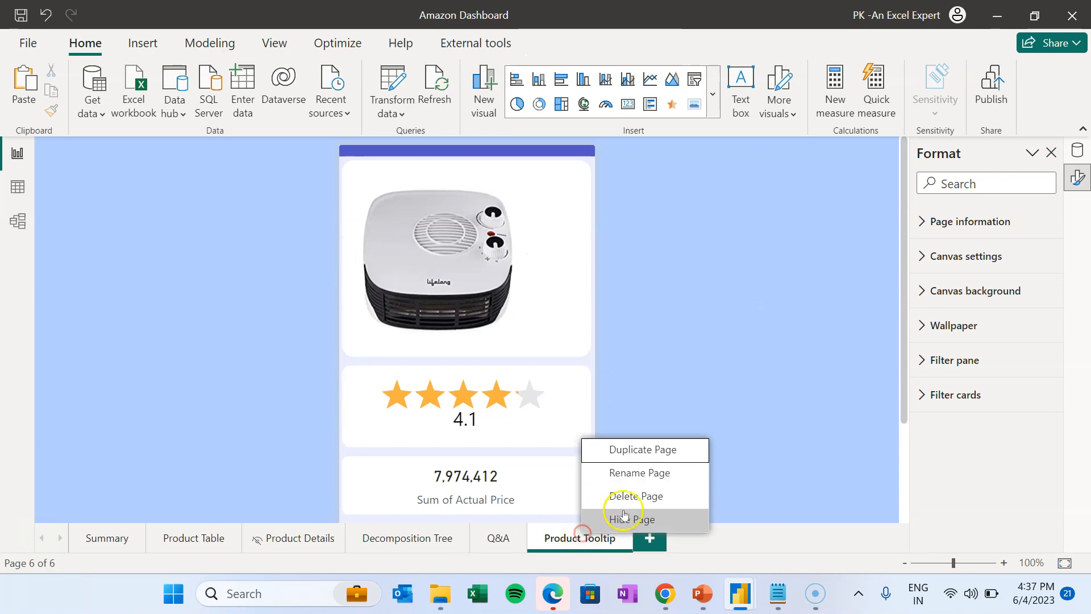
left_click(668, 523)
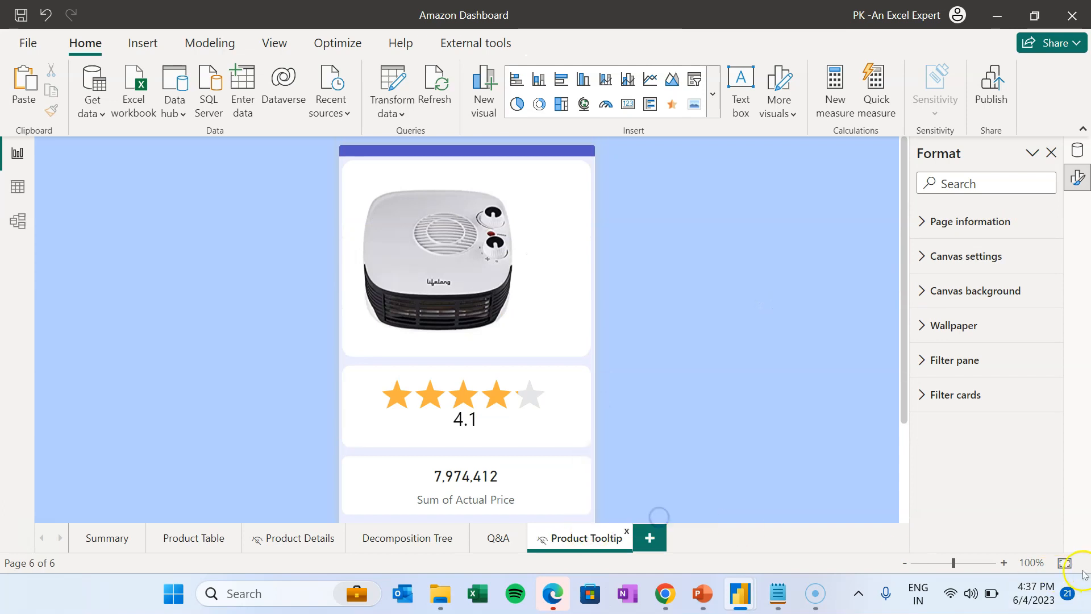
left_click(1065, 562)
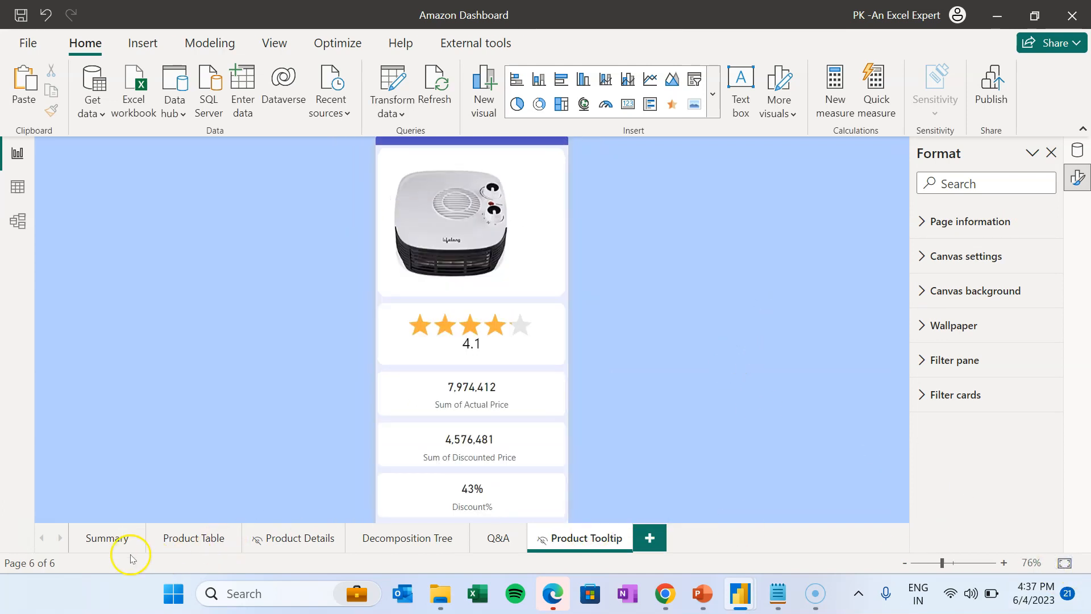
- On the Summary page, set the Discount% vs Avg Rating scatter chart's tooltip to a report page
left_click(110, 541)
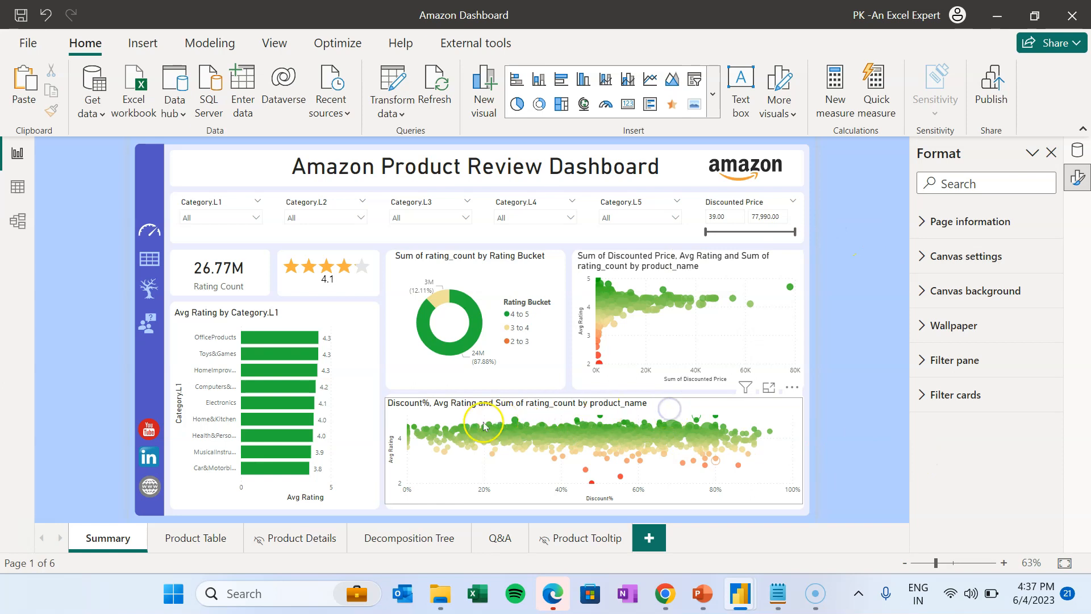
left_click(583, 409)
mouse_move(579, 421)
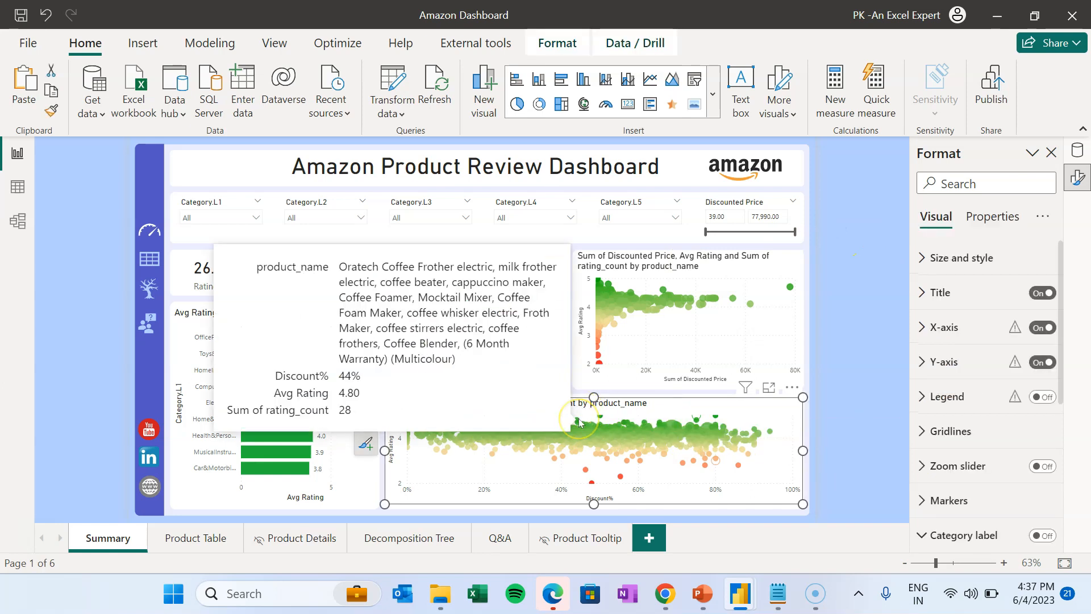
left_click(945, 365)
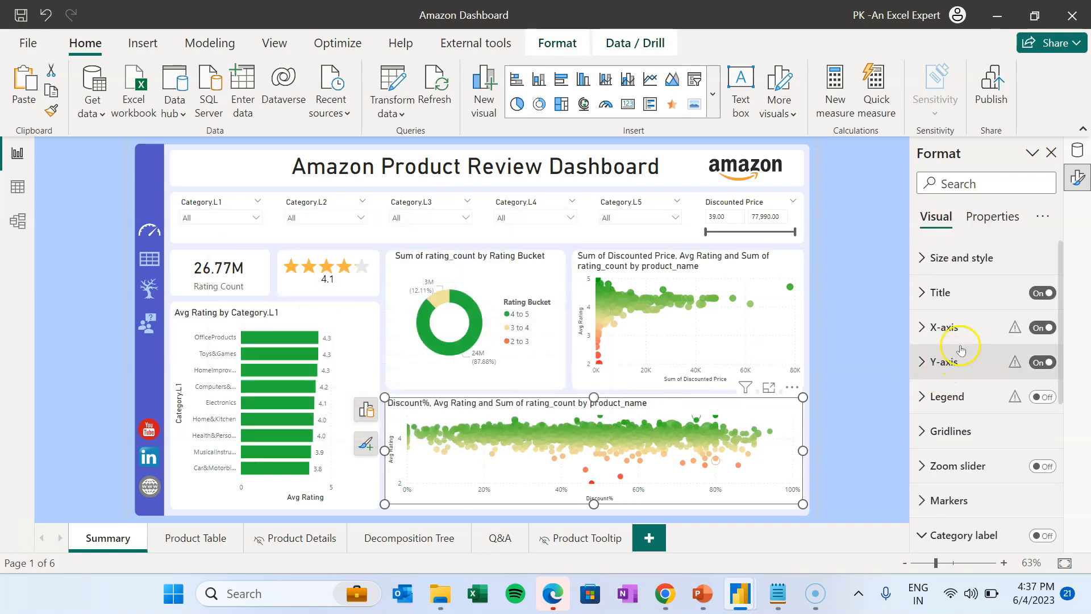
left_click(964, 188)
type("t")
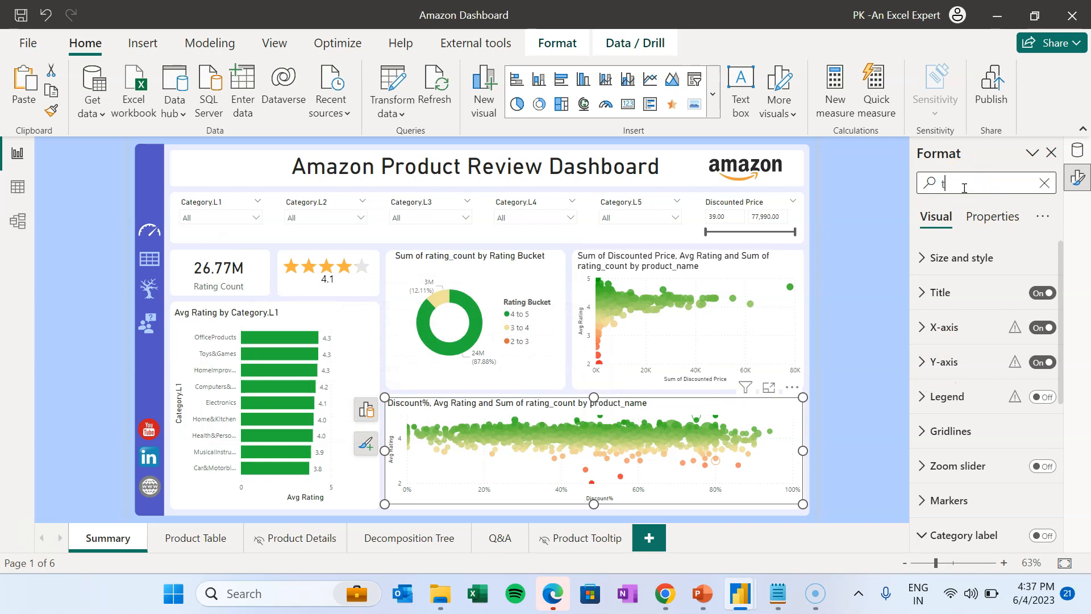
type("oo")
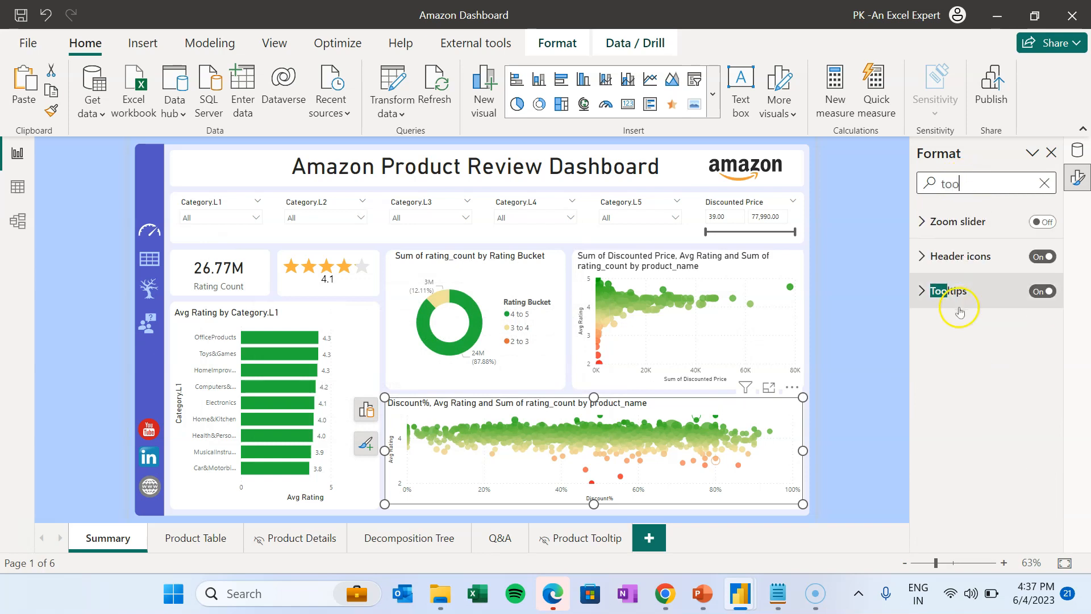
left_click(929, 286)
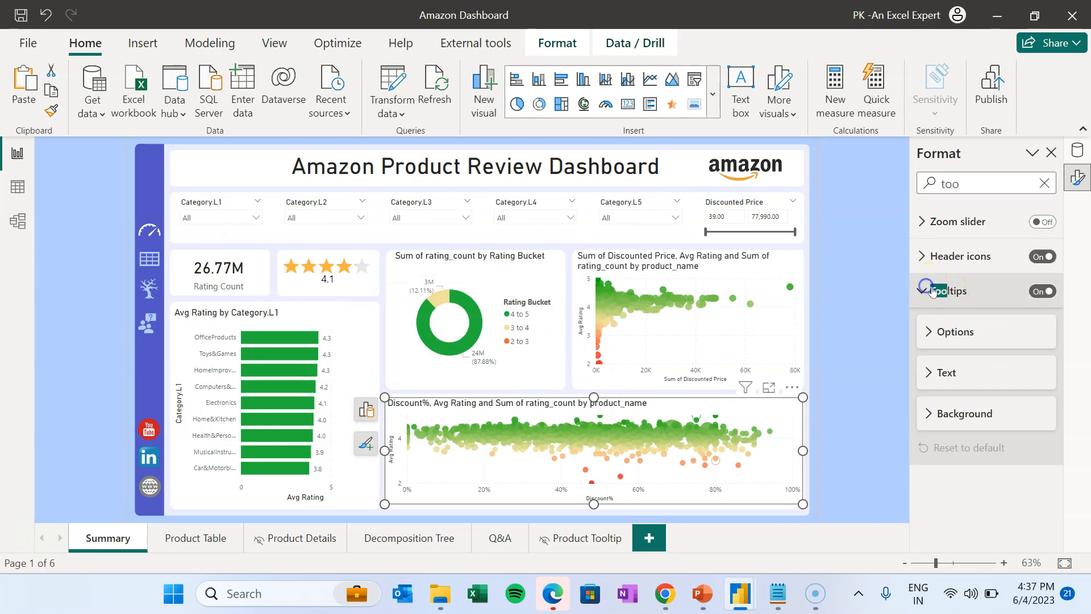
left_click(933, 329)
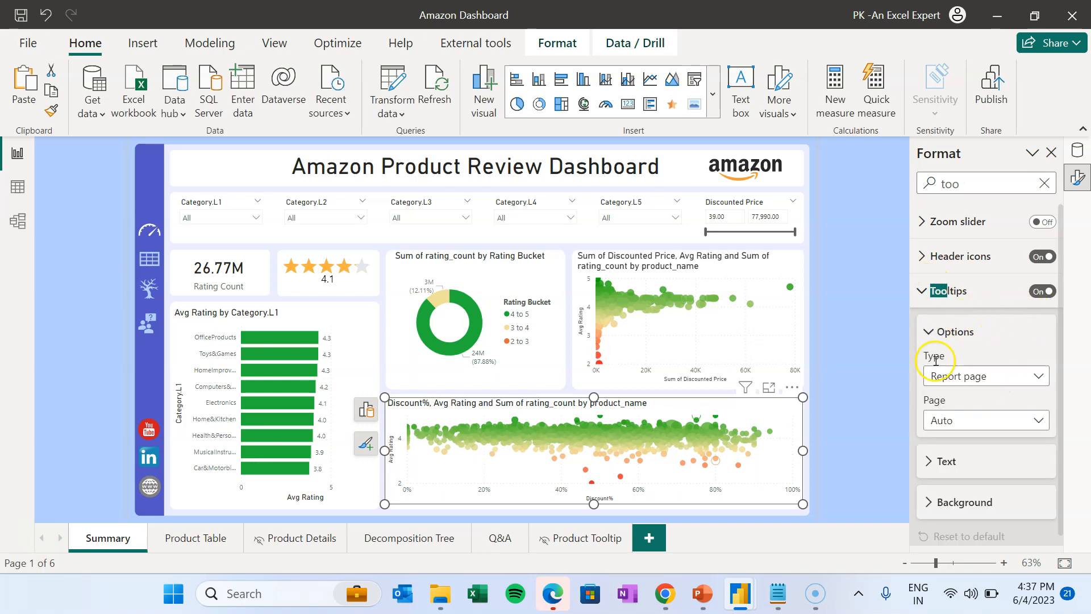
left_click(982, 420)
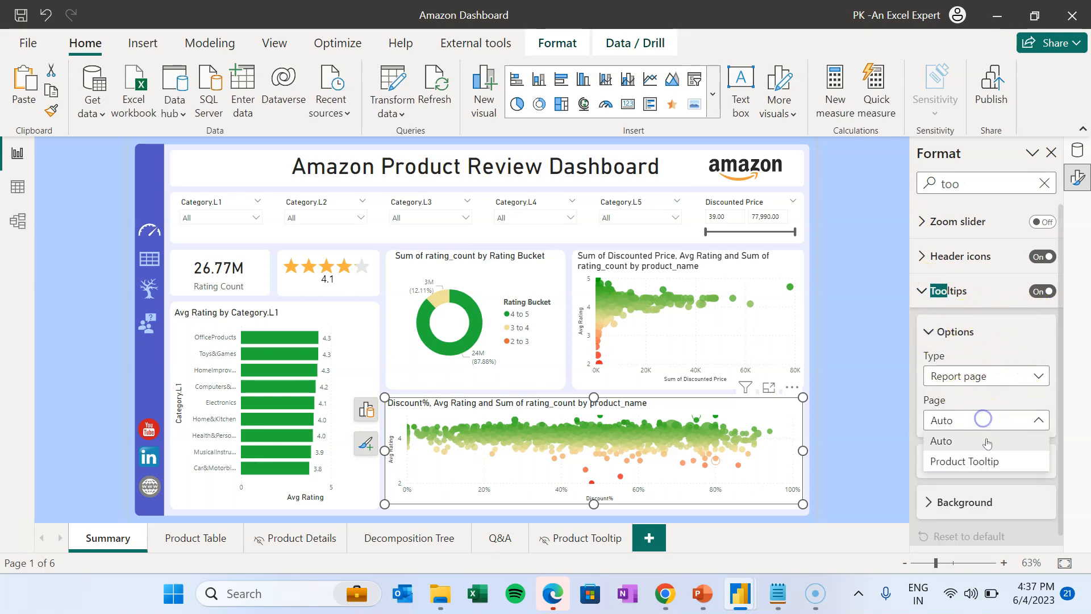
left_click(975, 462)
- Leave the Discounted Price scatter chart's tooltip page on Auto
left_click(785, 277)
left_click(992, 424)
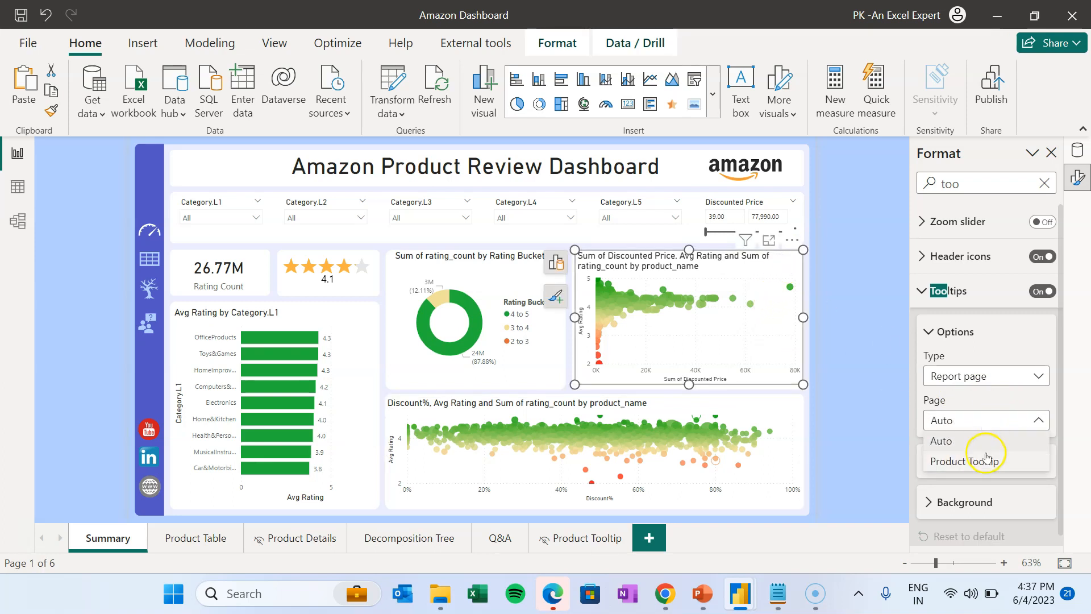
left_click(607, 504)
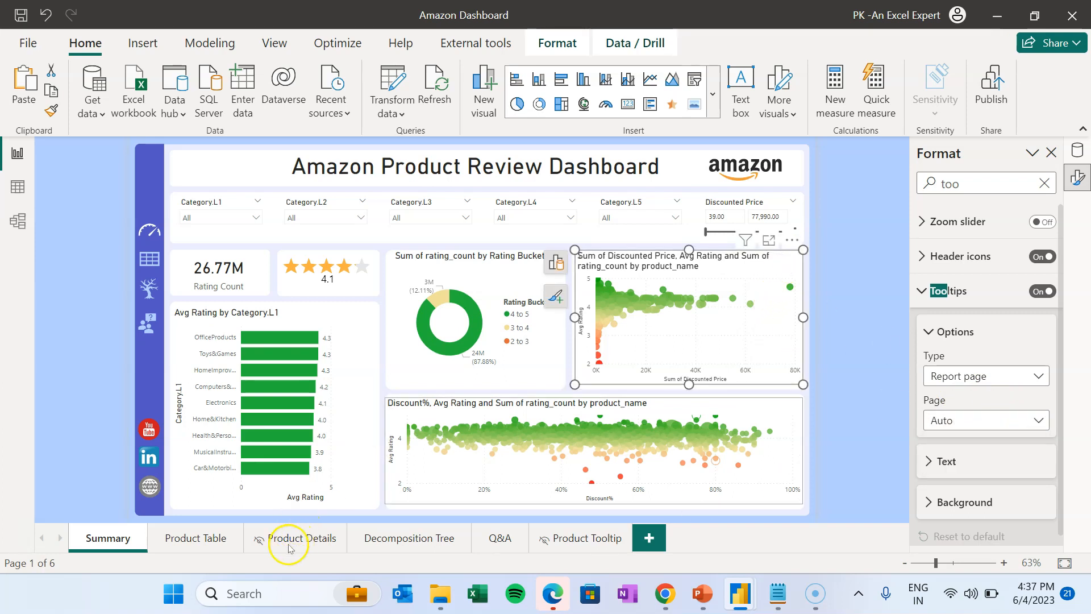
- On the Product Table page, turn on the table's tooltips and point them at Product Tooltip
left_click(198, 537)
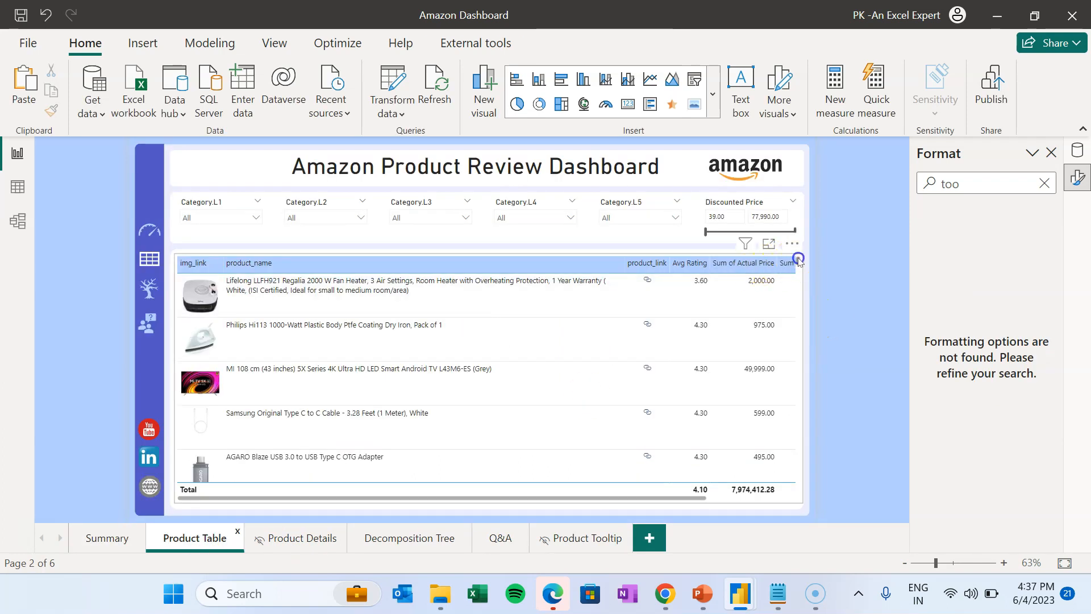
left_click(799, 260)
left_click(1036, 257)
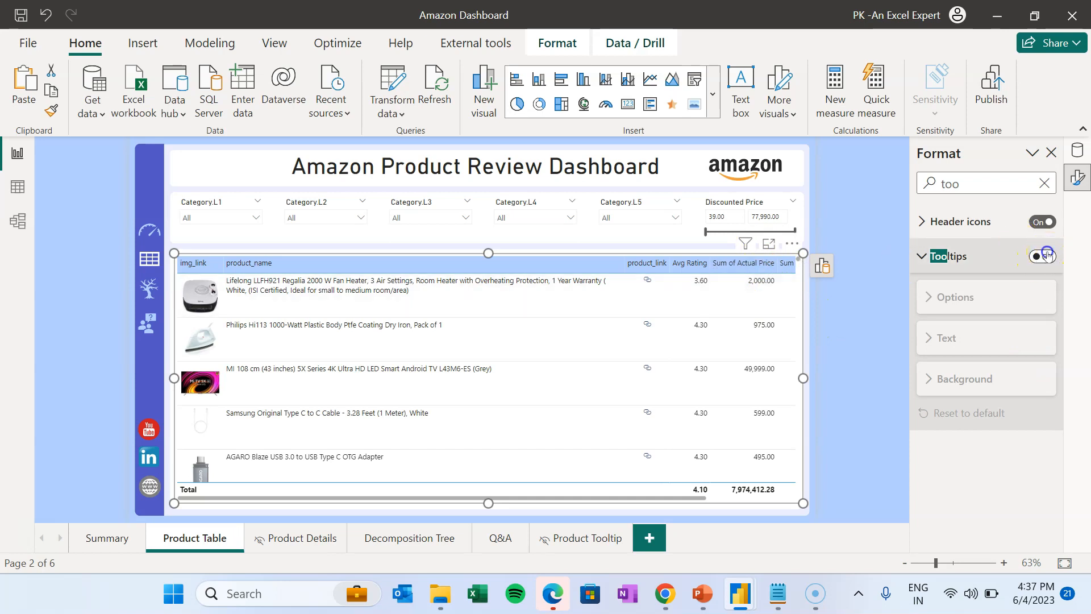
left_click(1048, 255)
left_click(987, 384)
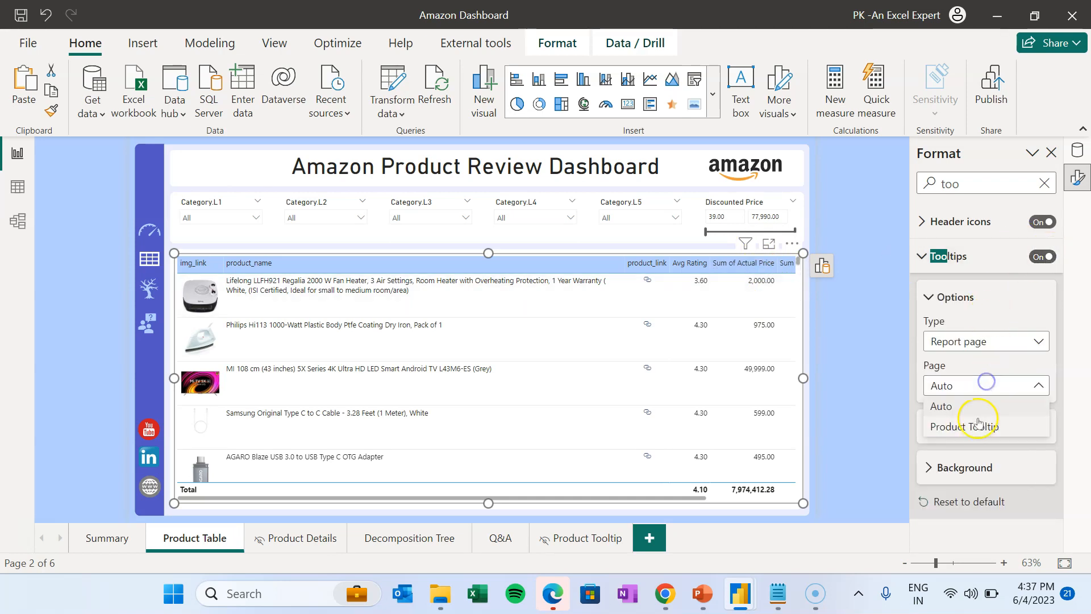
left_click(977, 427)
left_click(861, 312)
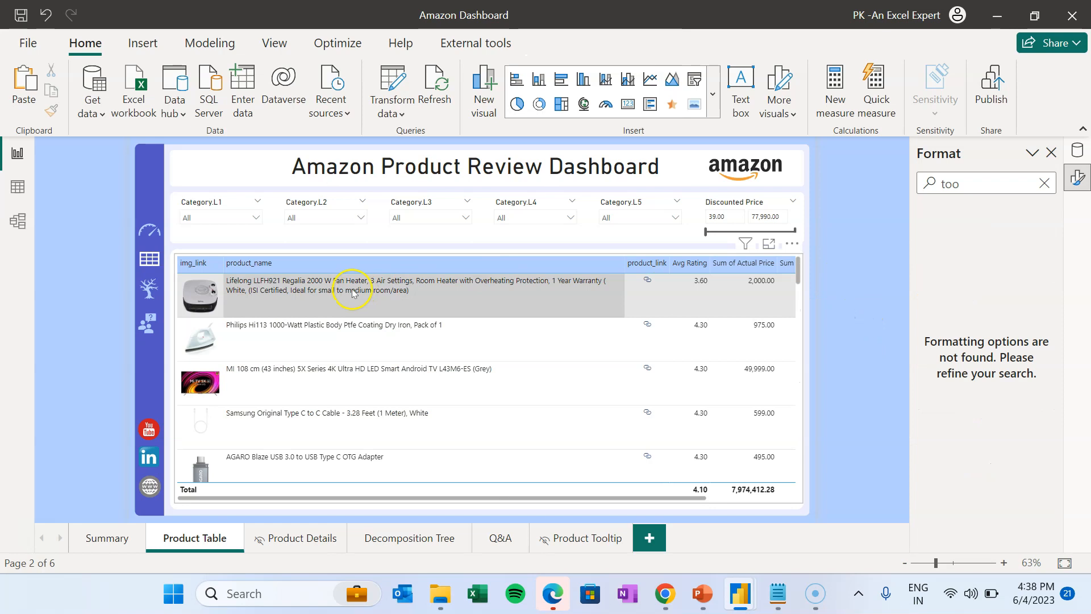
- Check the product tooltip over table rows and Summary scatter points, then clear the selection
mouse_move(339, 292)
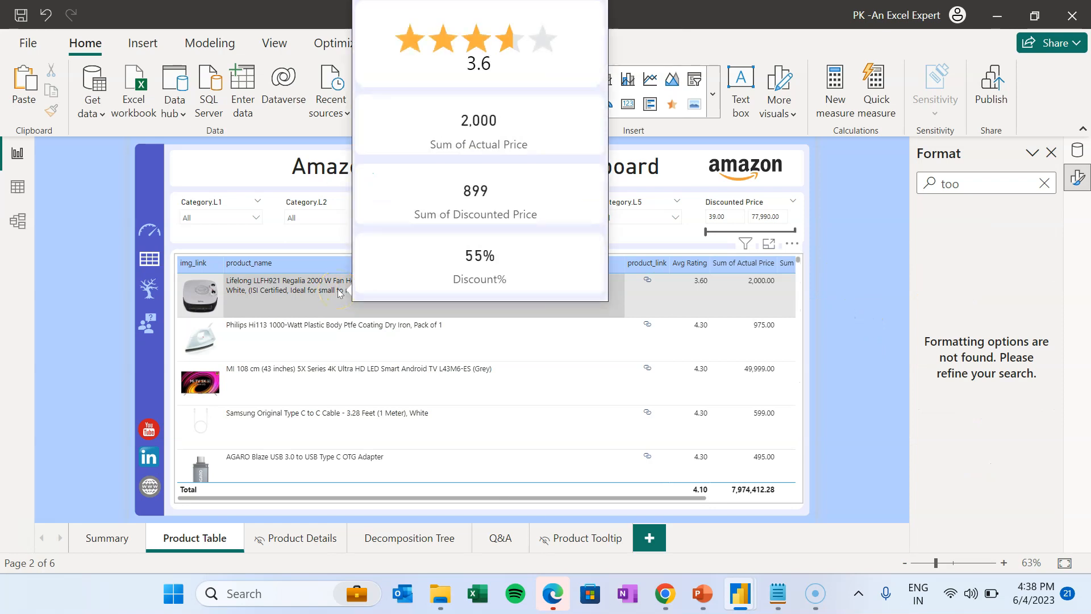
mouse_move(326, 418)
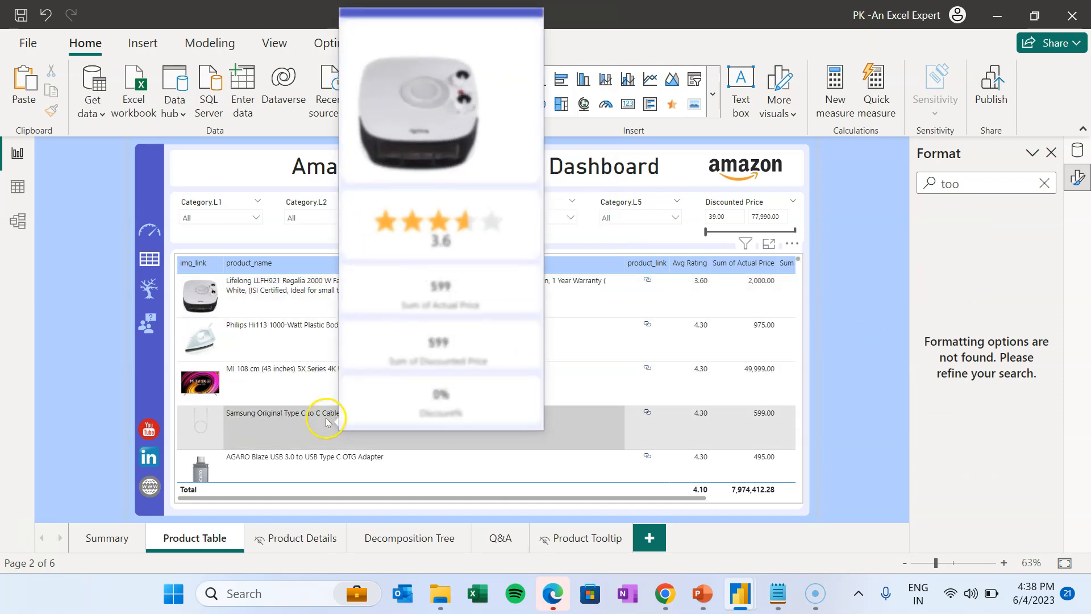
left_click(103, 538)
mouse_move(702, 307)
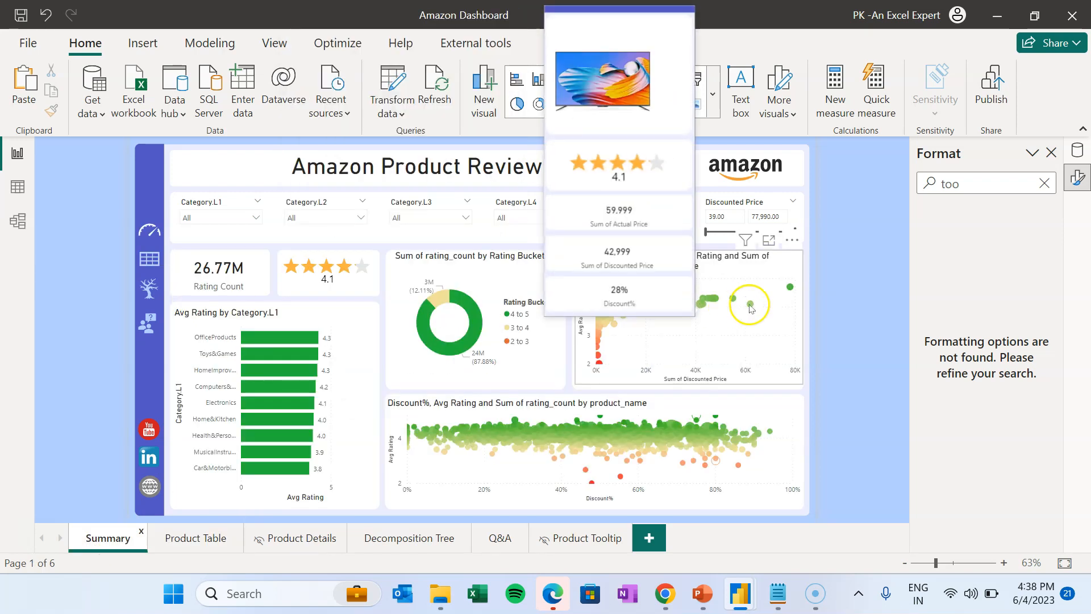
mouse_move(750, 306)
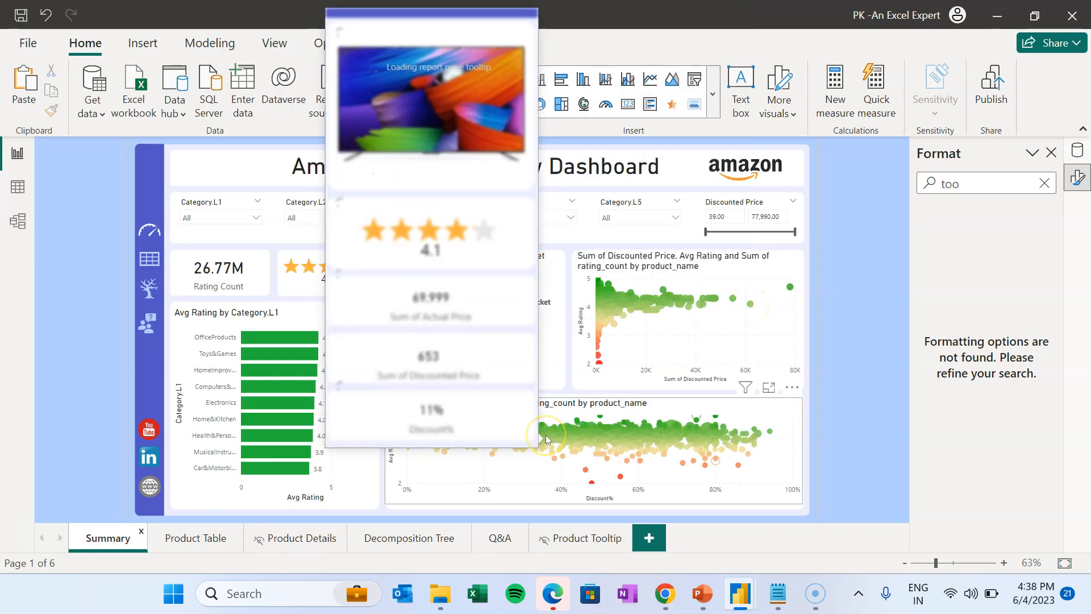
left_click(96, 203)
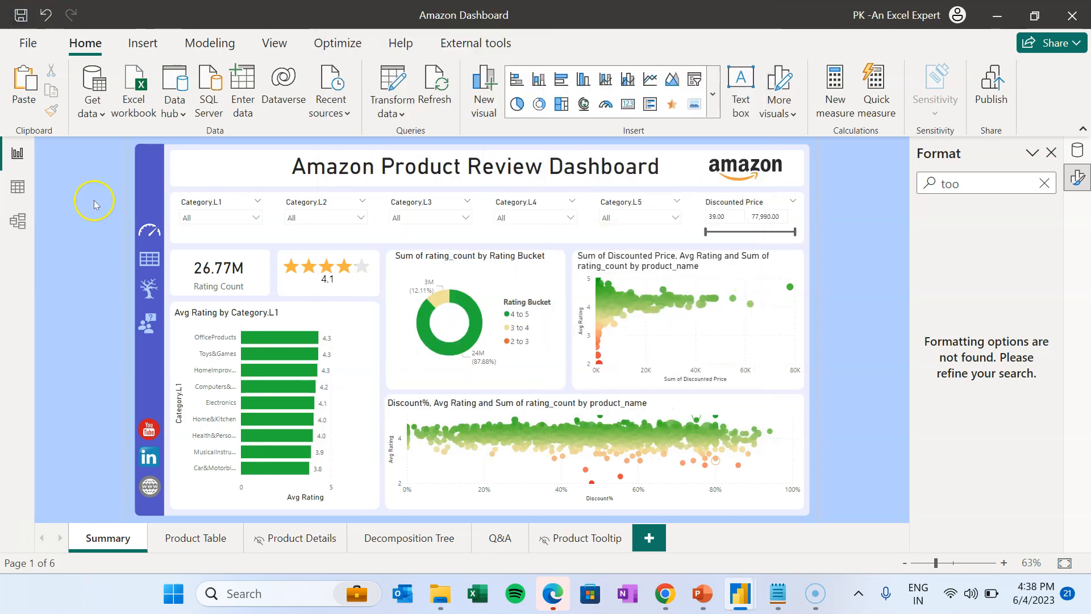
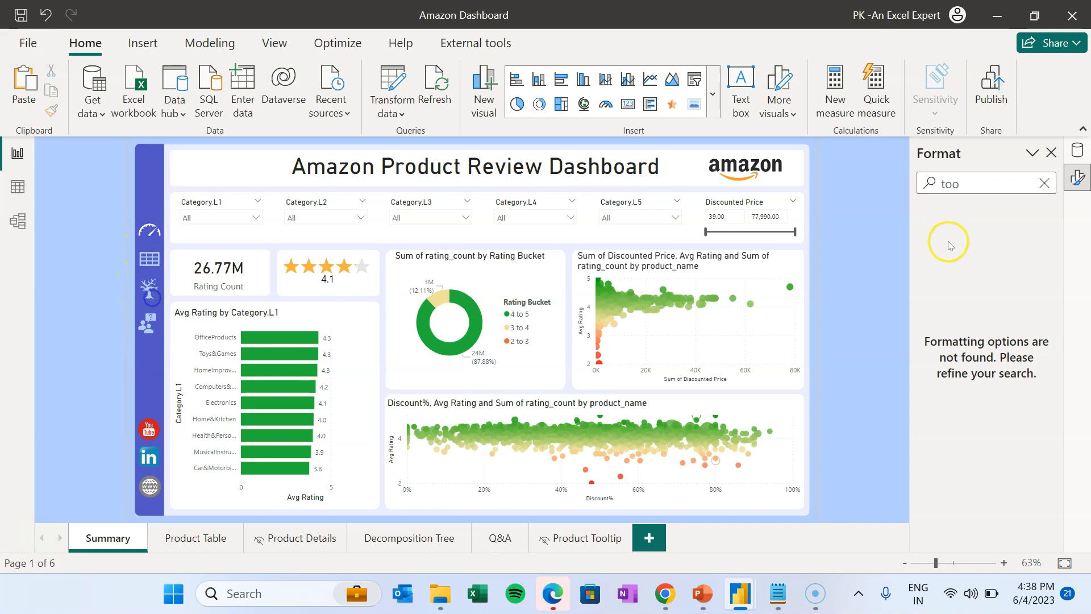
- Insert a blank button and place it over the Summary page's sidebar gauge icon
left_click(1051, 152)
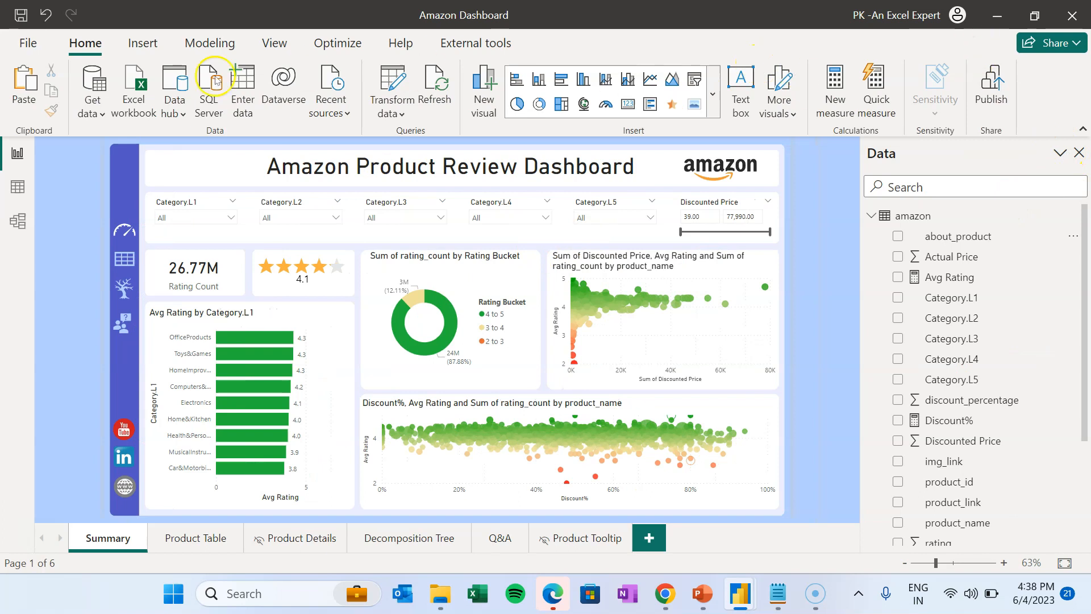
left_click(142, 46)
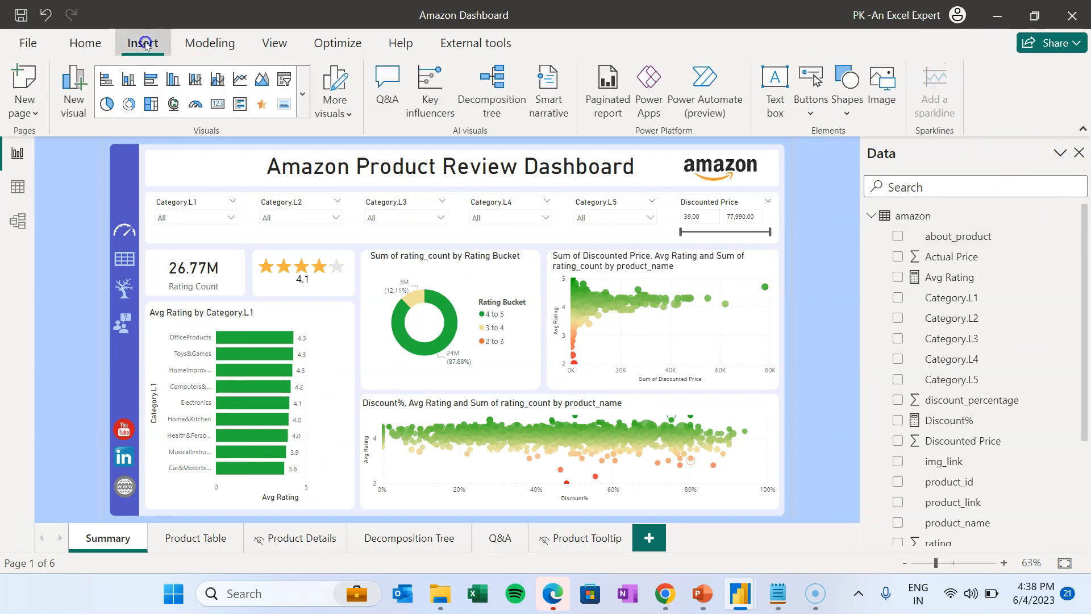
left_click(812, 114)
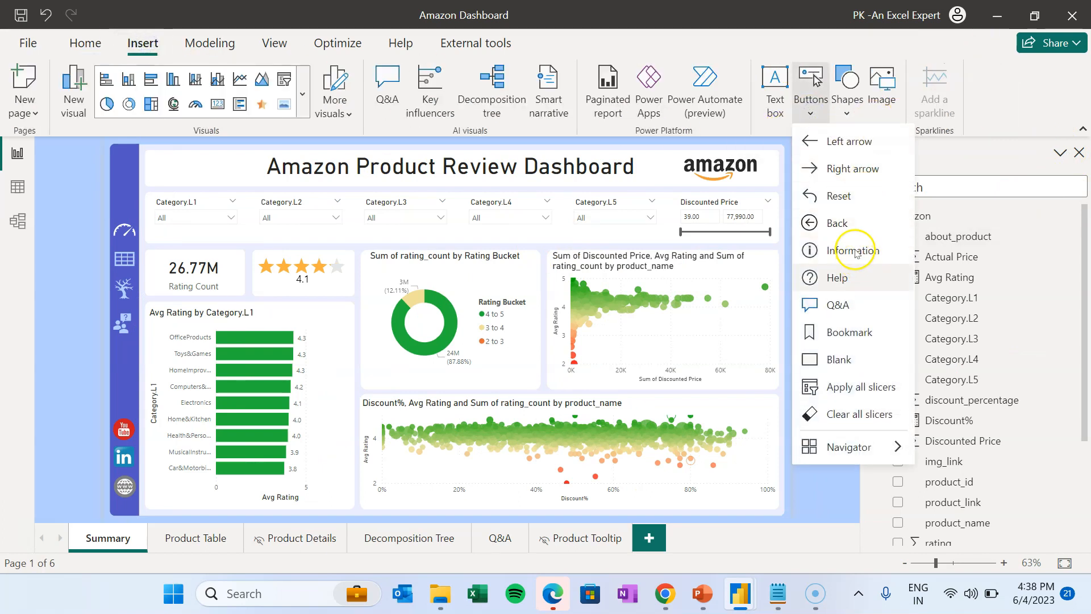
left_click(836, 359)
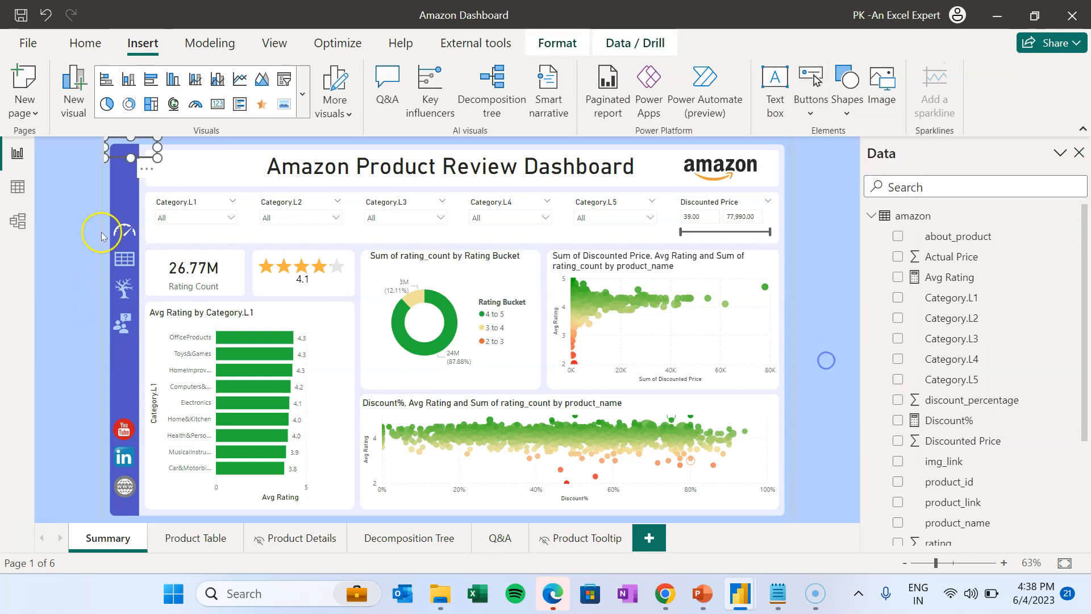
left_click_drag(123, 160, 125, 222)
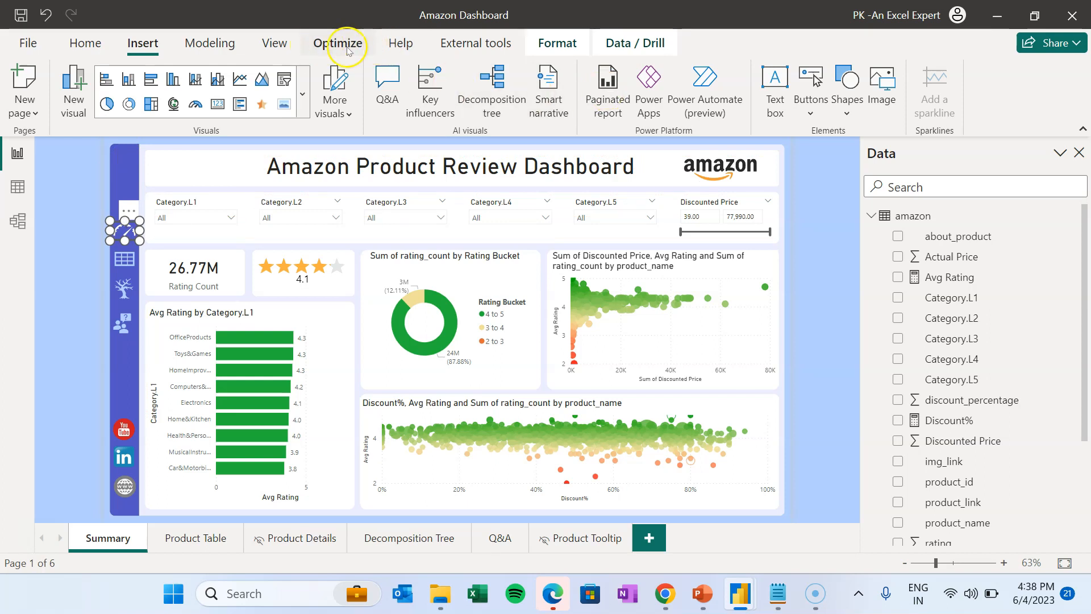
left_click(275, 46)
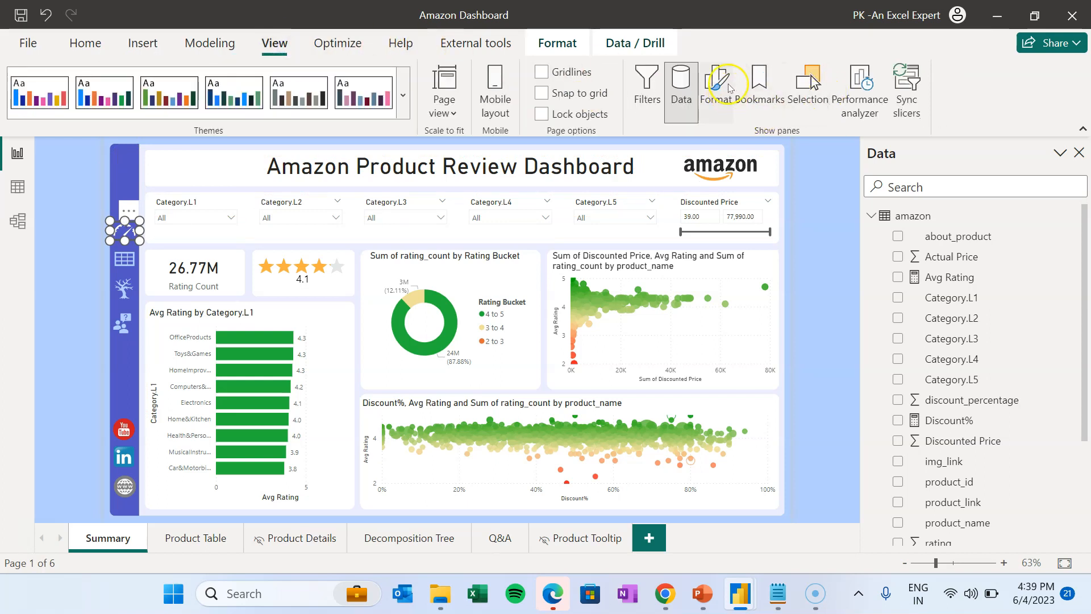
- Turn on the button's action and set its type to Page navigation
left_click(729, 87)
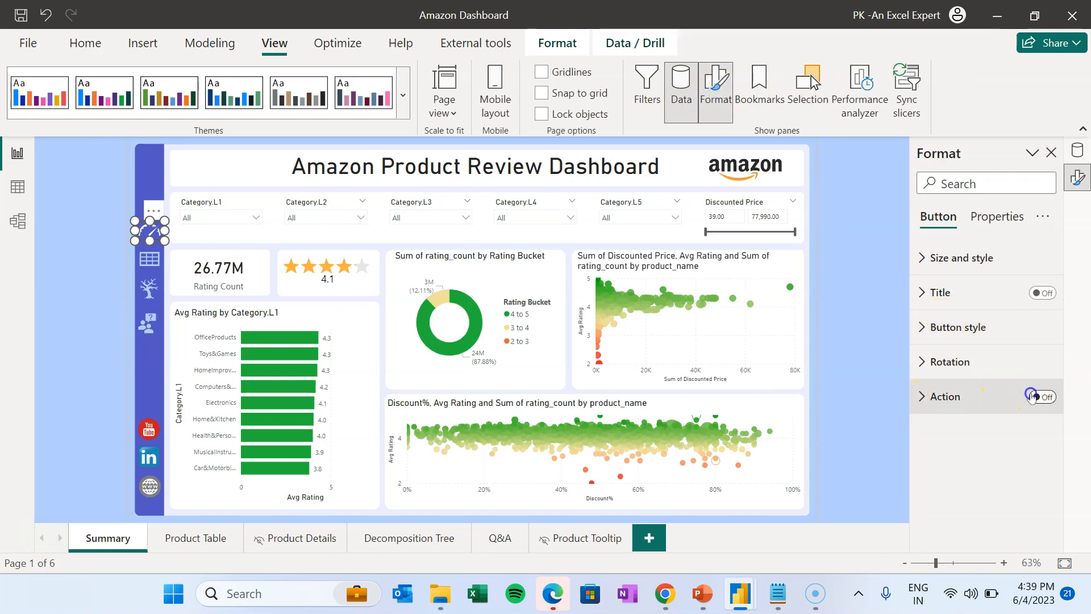
left_click(959, 401)
scroll(1048, 397, "down", 3)
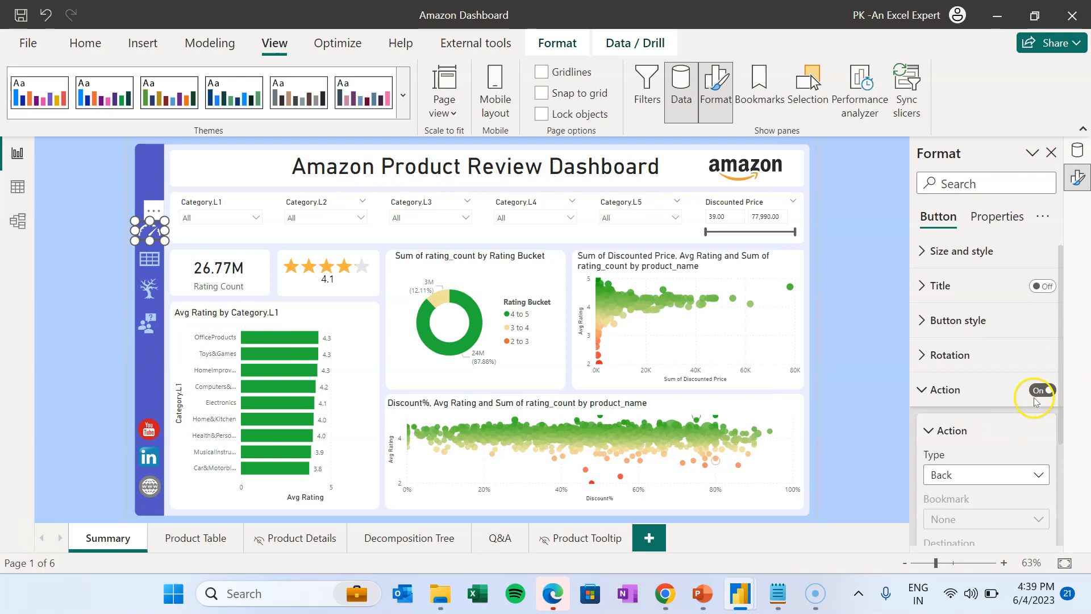
left_click(962, 358)
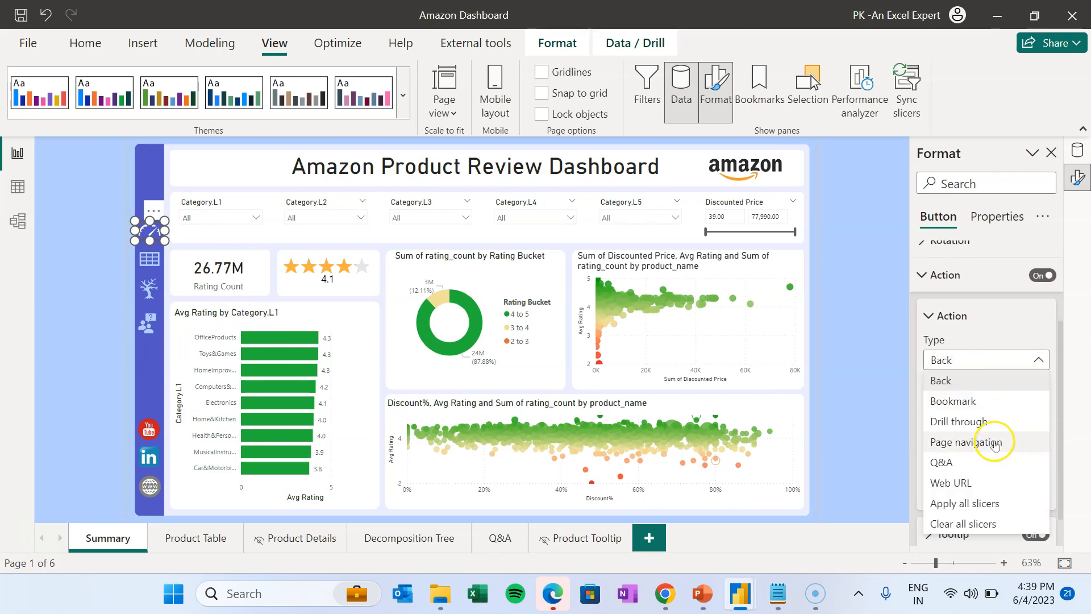
left_click(995, 441)
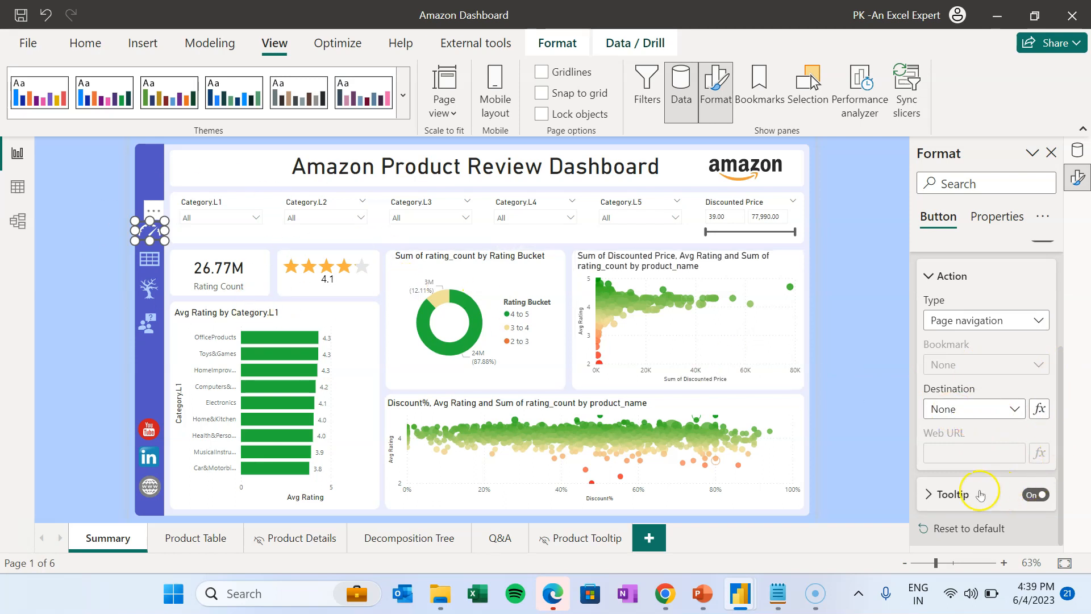
- Give the button the tooltip 'Summary' and paste a duplicate of it
left_click(998, 496)
left_click(969, 492)
type("Summary")
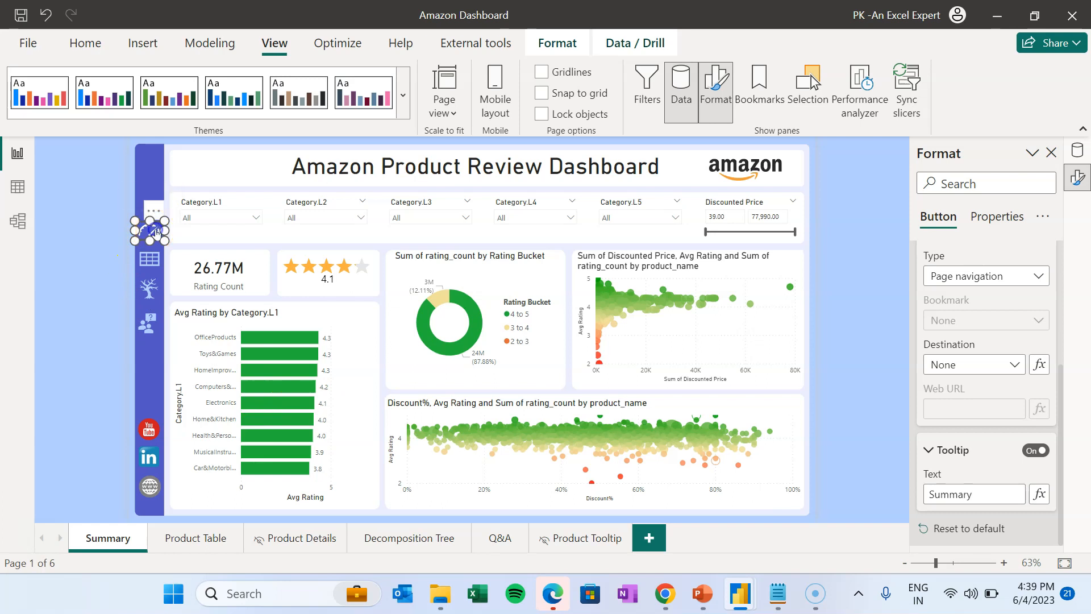
key("ctrl+c")
key("ctrl+v")
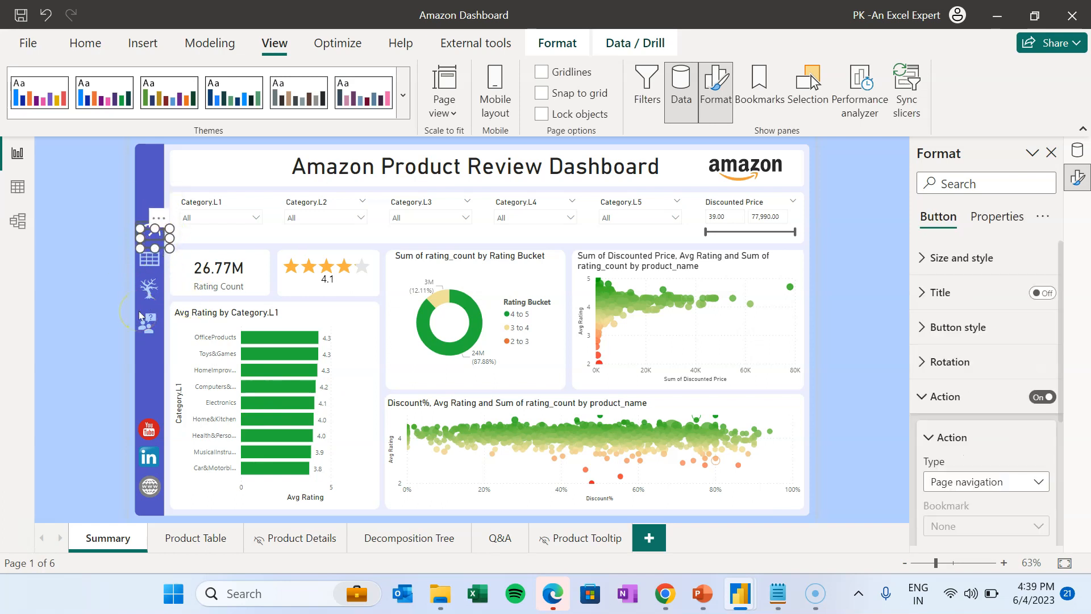
- Nudge the copy onto the table icon and set its destination to Product Table
key("Down")
key("Down")
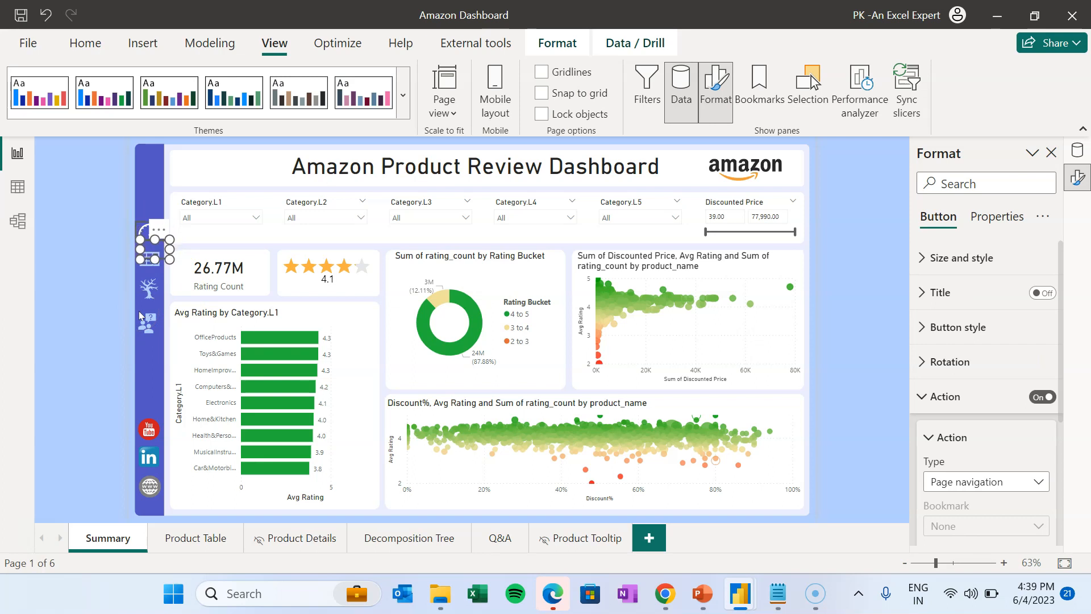
key("Down")
key("Down")
key("Left")
key("Left")
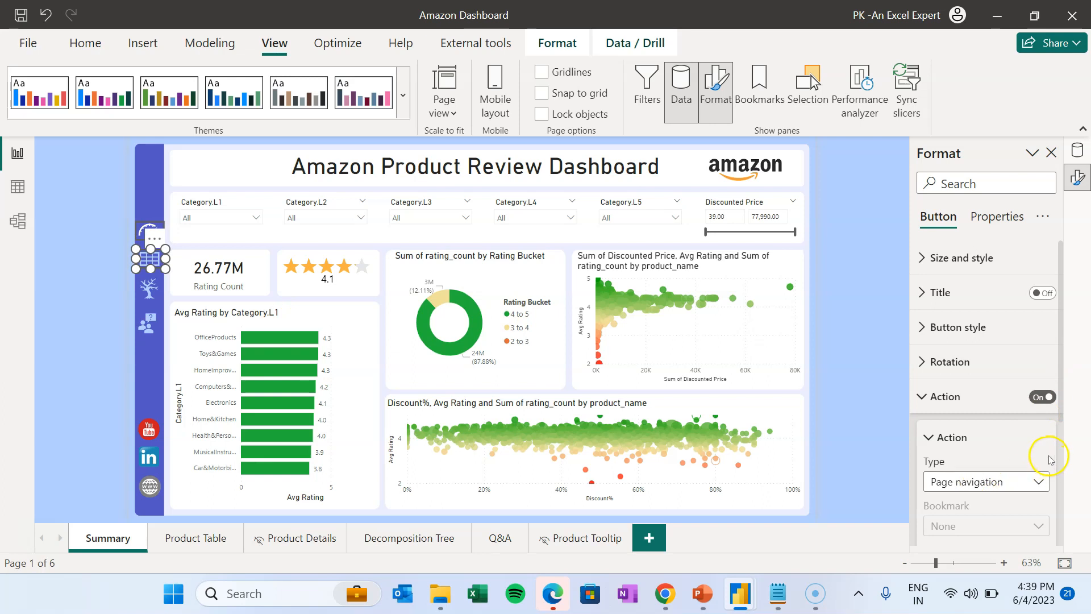
scroll(1011, 452, "down", 2)
left_click(966, 441)
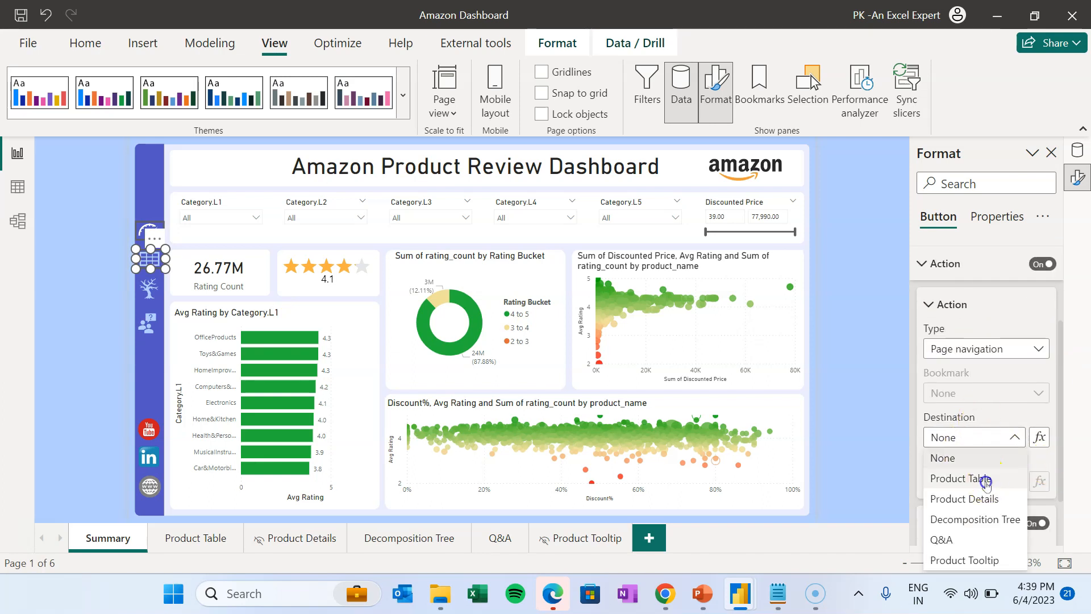
left_click(985, 482)
- Change its tooltip to 'Product Table' and place another copy over the tree icon
scroll(1001, 504, "down", 1)
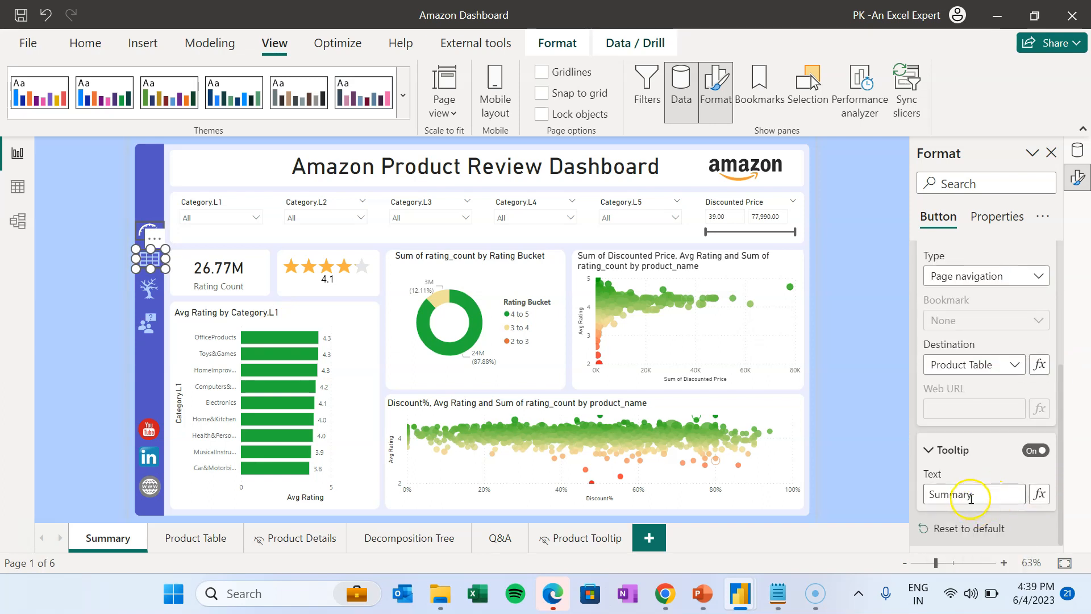
double_click(978, 495)
type("Pro")
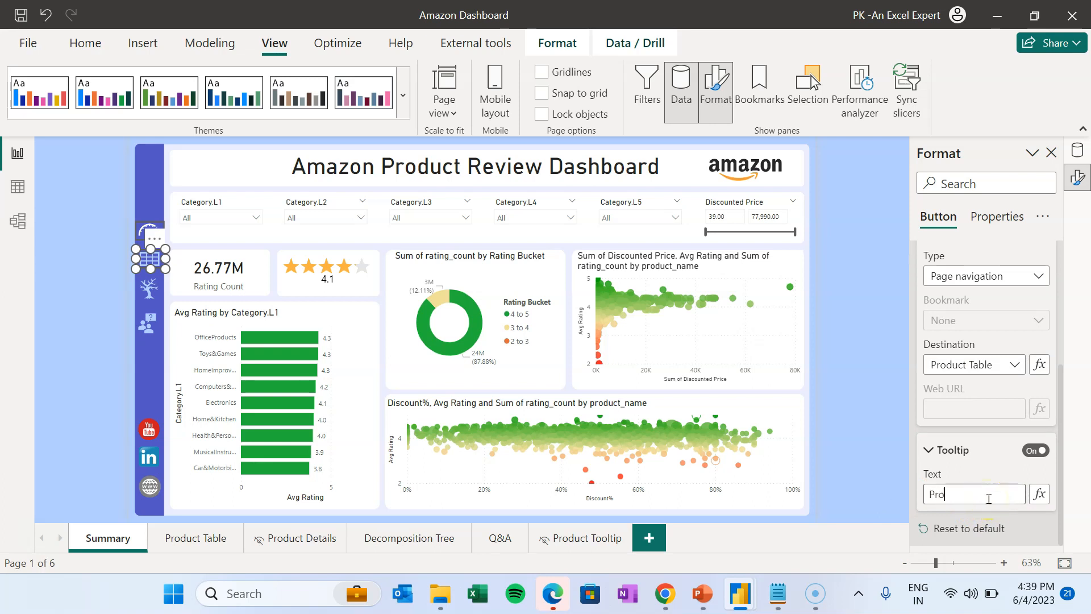
type("duct Table")
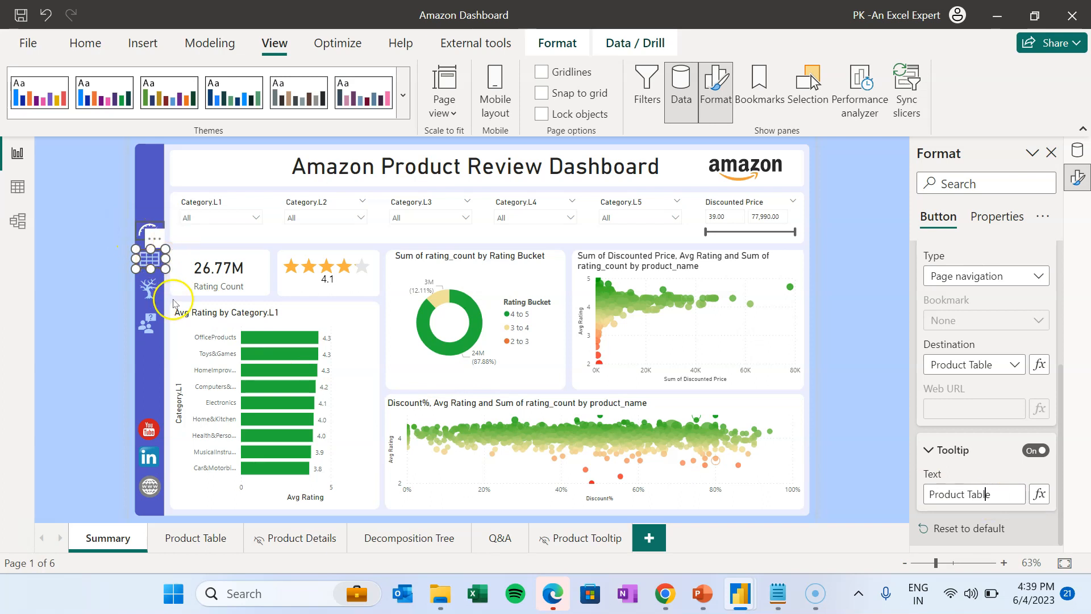
key("ctrl+v")
left_click_drag(157, 236, 150, 285)
- Point the tree-icon button to Decomposition Tree with tooltip 'Decomposition Tree'
scroll(986, 397, "down", 5)
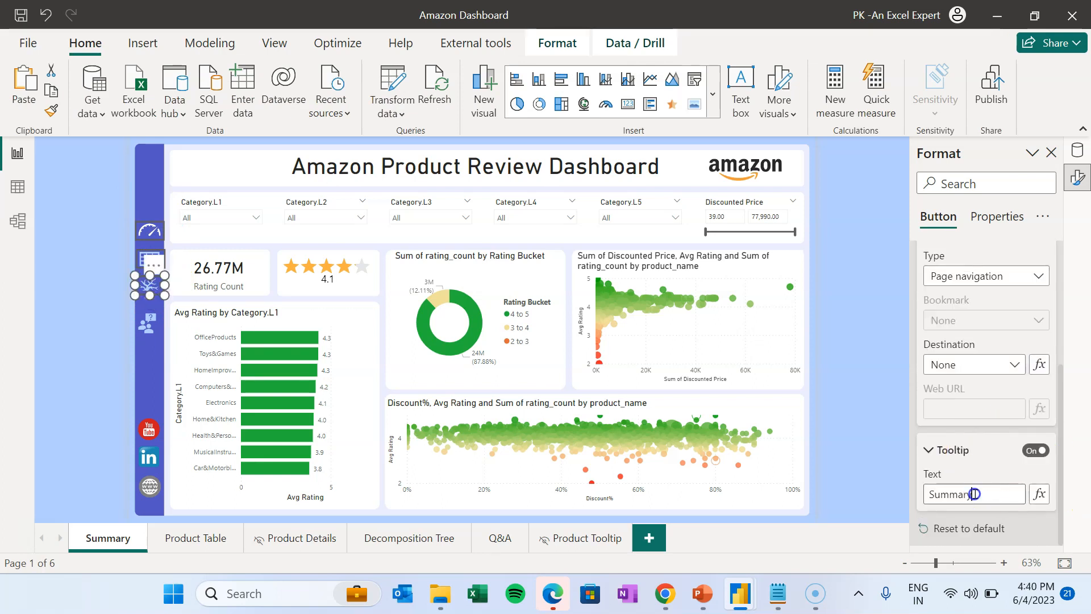
left_click(970, 409)
left_click(990, 493)
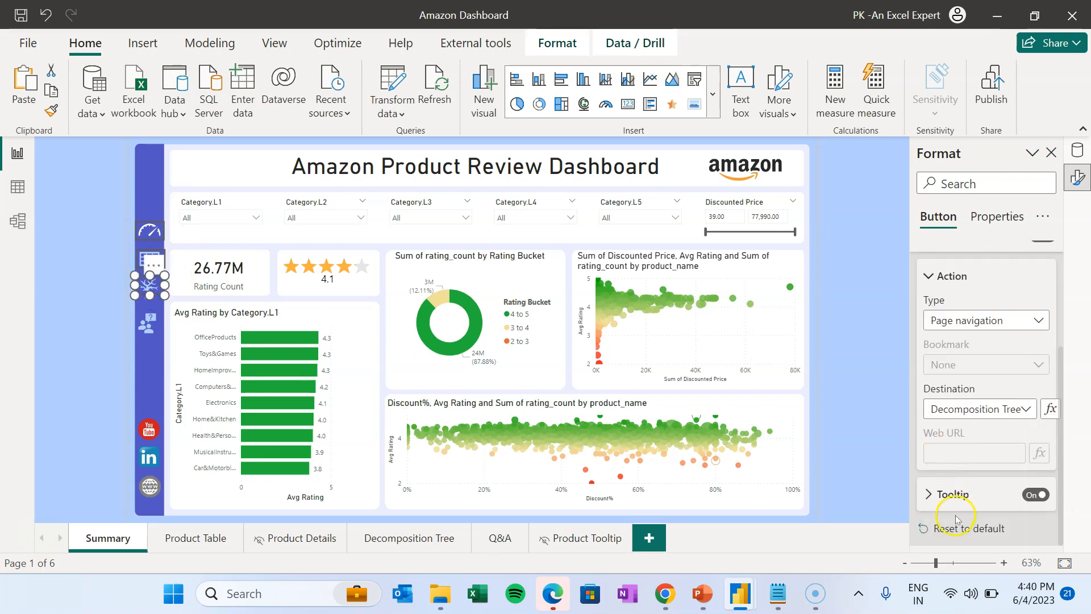
left_click(959, 496)
scroll(966, 497, "down", 1)
left_click_drag(982, 497, 893, 489)
type("Decomposition Tree")
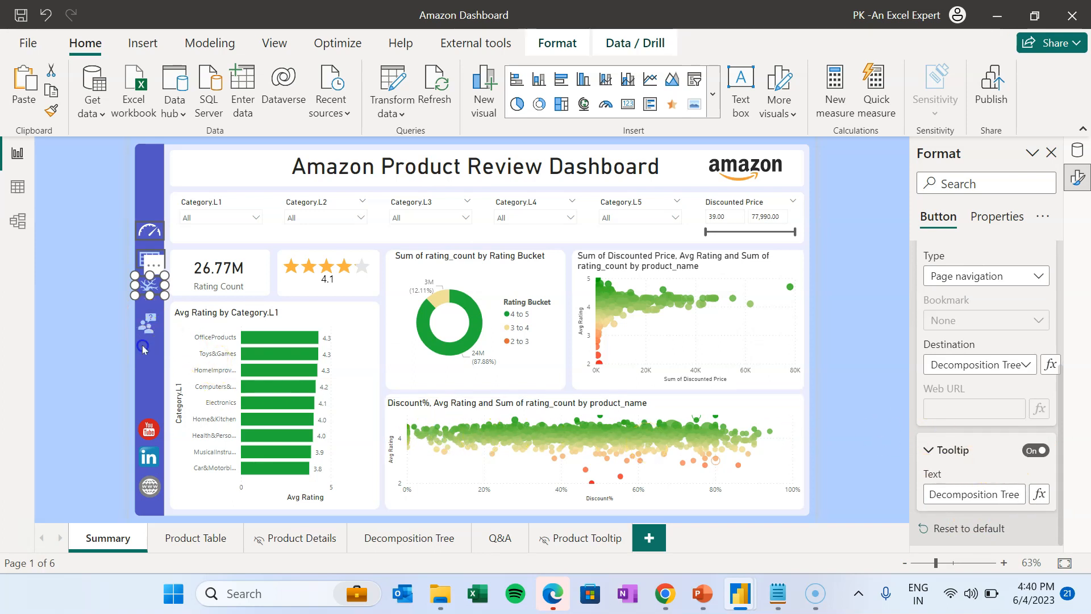
left_click(144, 349)
left_click(156, 290)
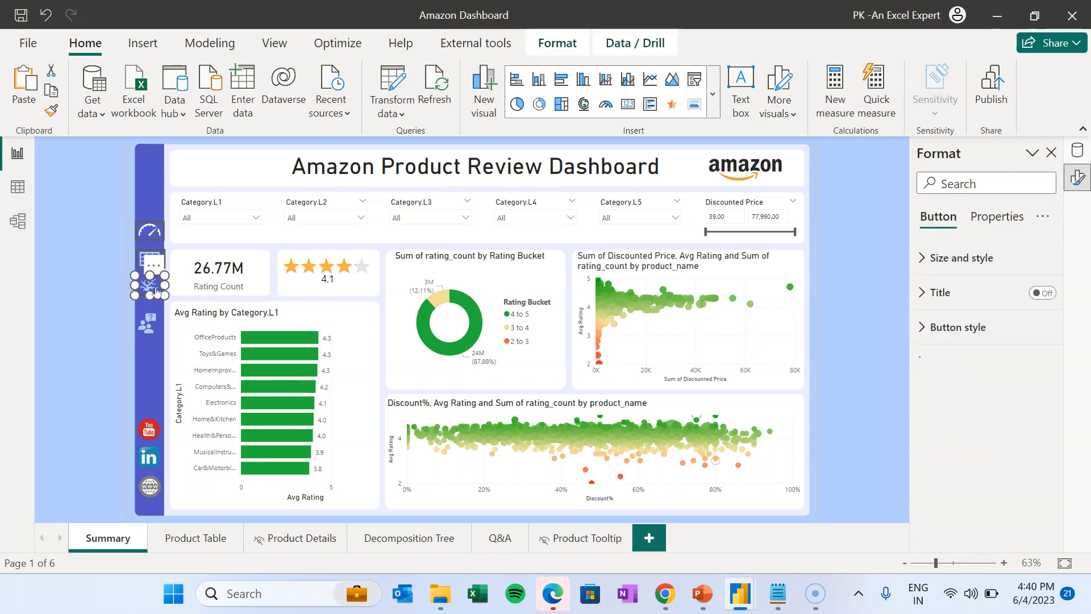
- Place a fourth copy over the people icon and retitle its tooltip for the Q&A page
left_click(51, 93)
left_click(23, 82)
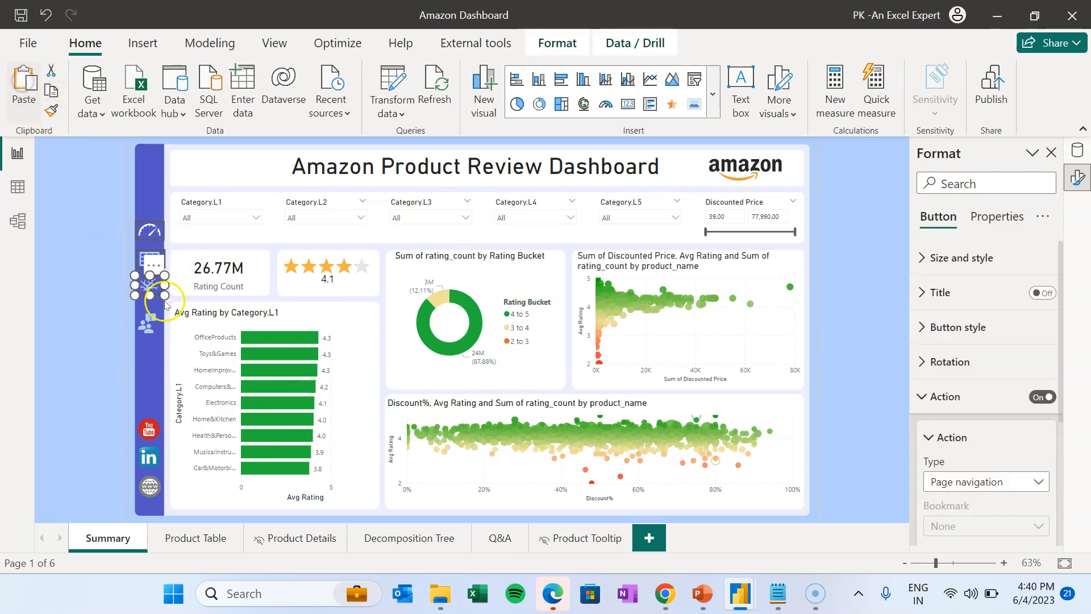
left_click_drag(154, 230, 151, 325)
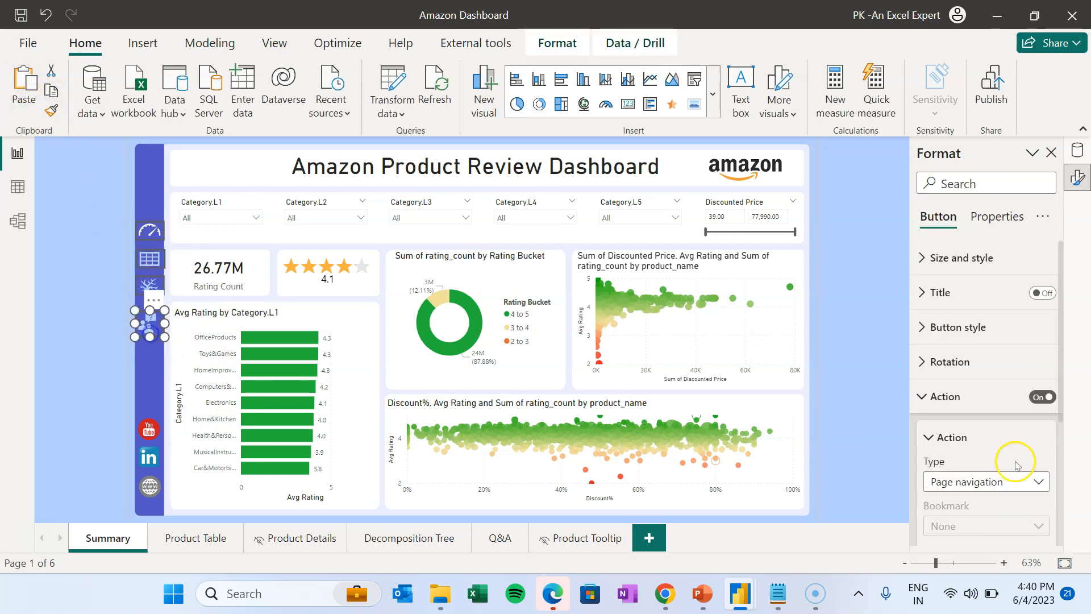
scroll(989, 466, "down", 3)
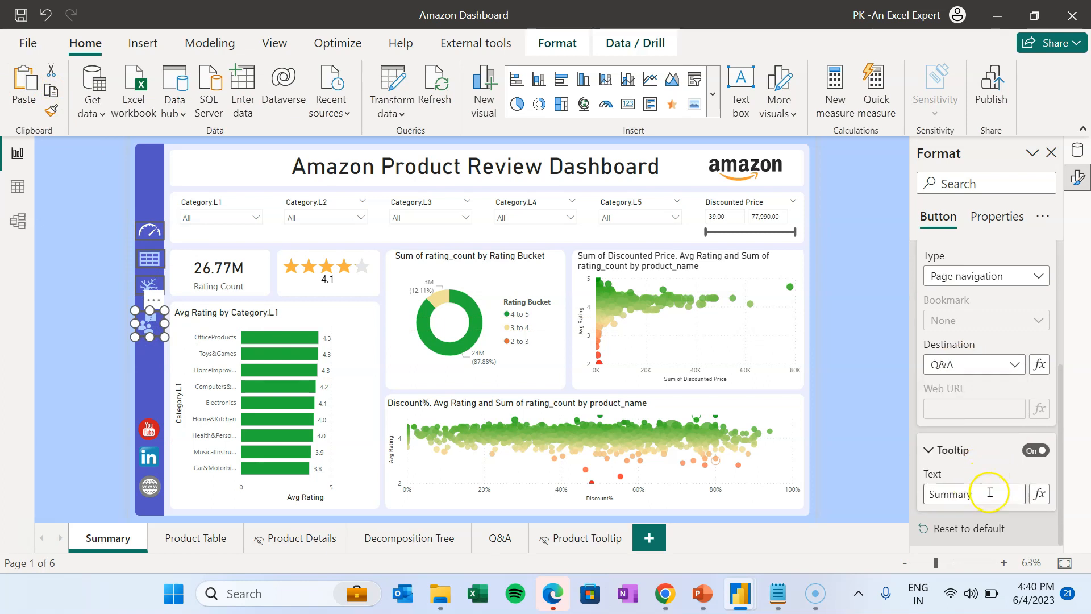
left_click_drag(922, 493, 916, 492)
left_click(968, 478)
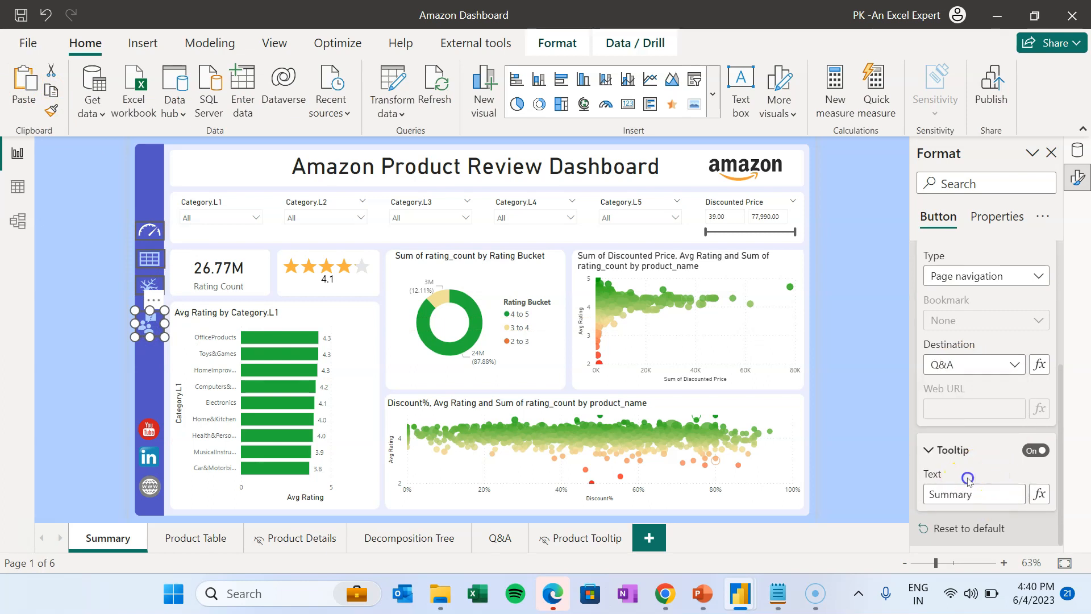
double_click(985, 496)
key("BackSpace")
type("Q&A")
left_click(880, 410)
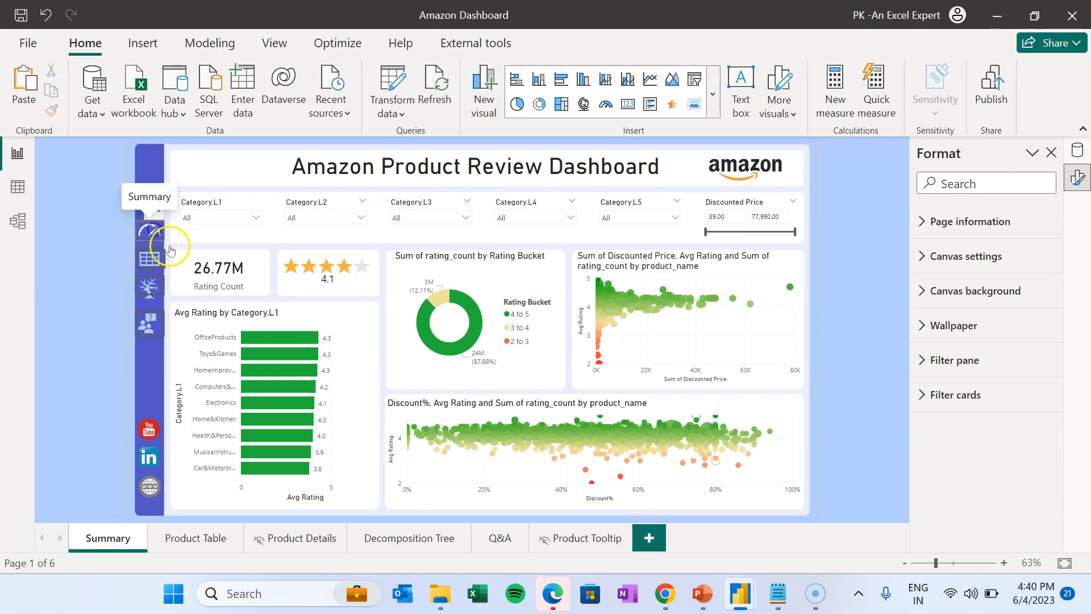
- Select the table-icon button to review its Product Table navigation action
left_click(154, 234)
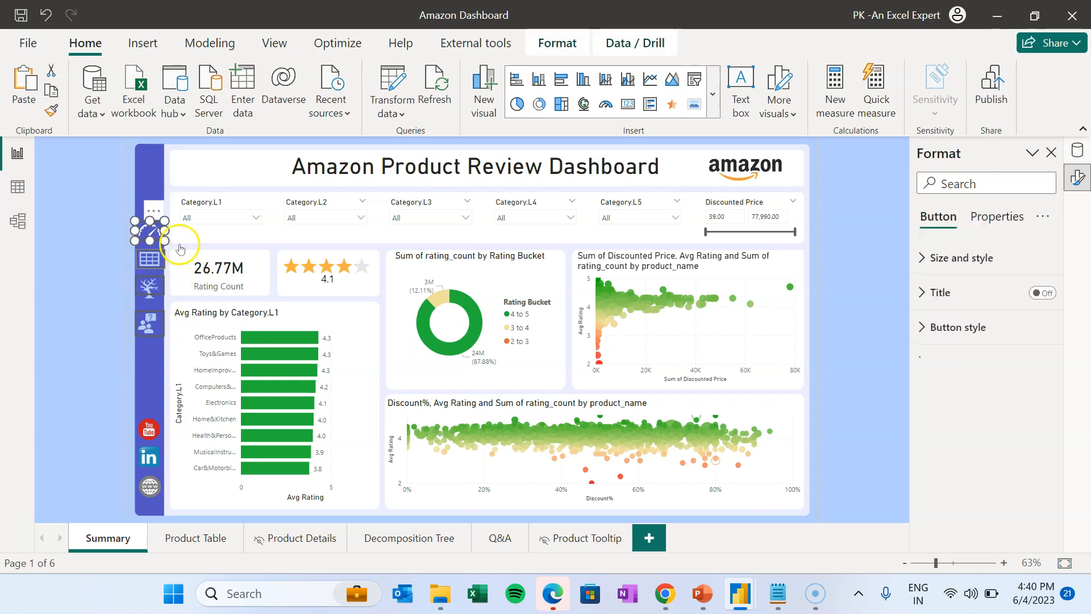
left_click(149, 259, "ctrl")
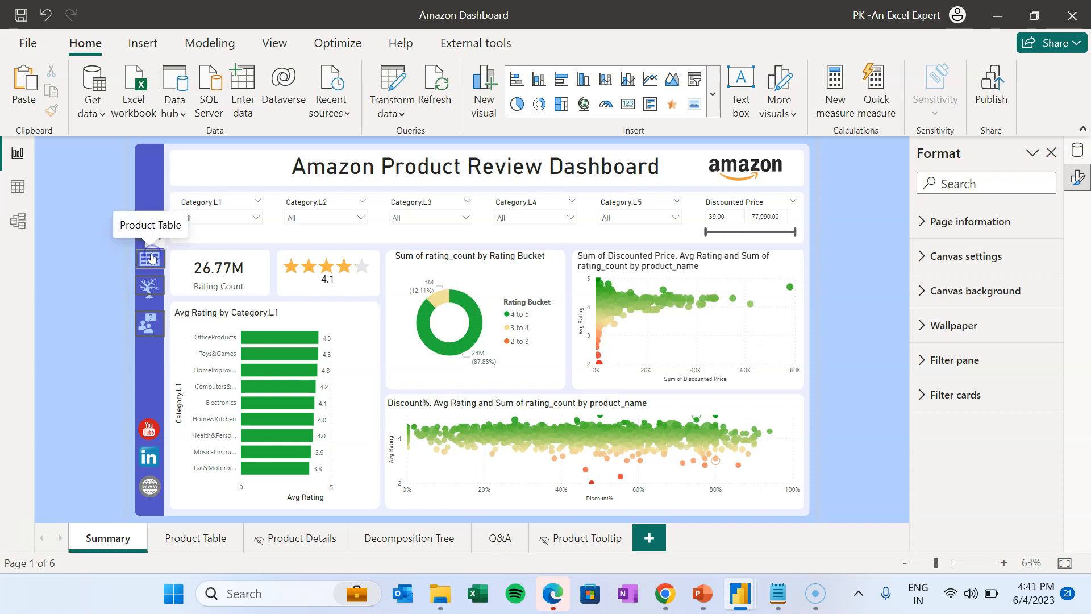
left_click(151, 253)
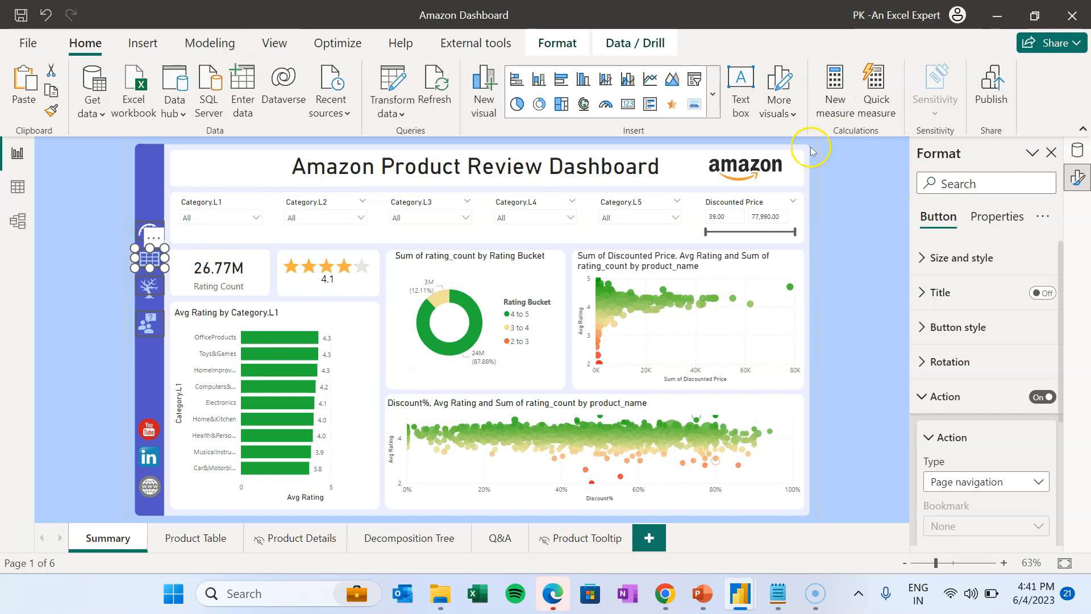
- Open the Selection pane and multi-select the four navigation button layers
left_click(275, 44)
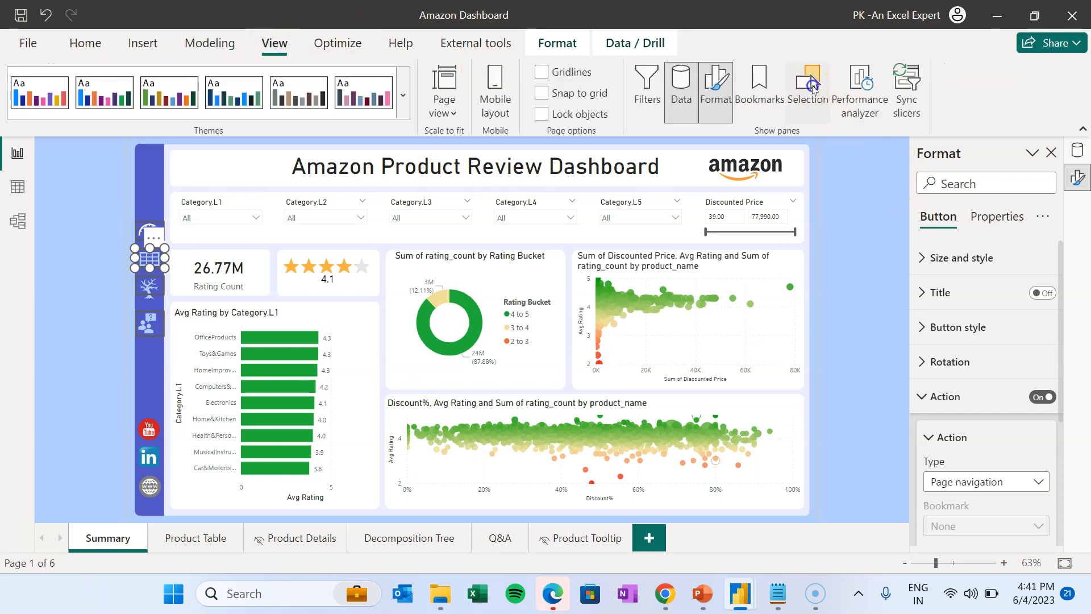
left_click(813, 85)
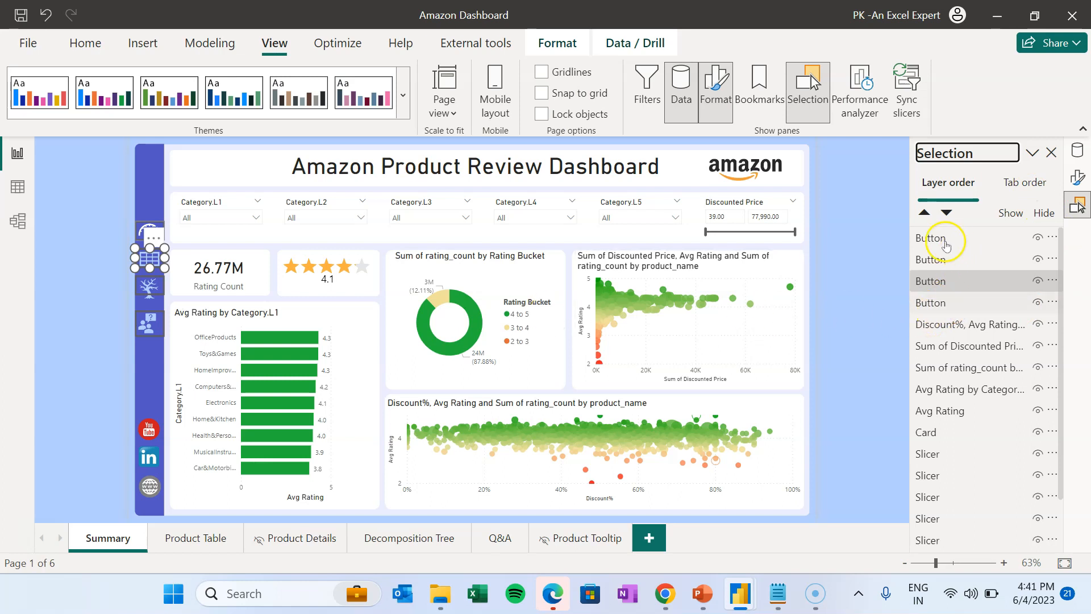
left_click(945, 239)
left_click(944, 260, "ctrl")
left_click(941, 285, "ctrl")
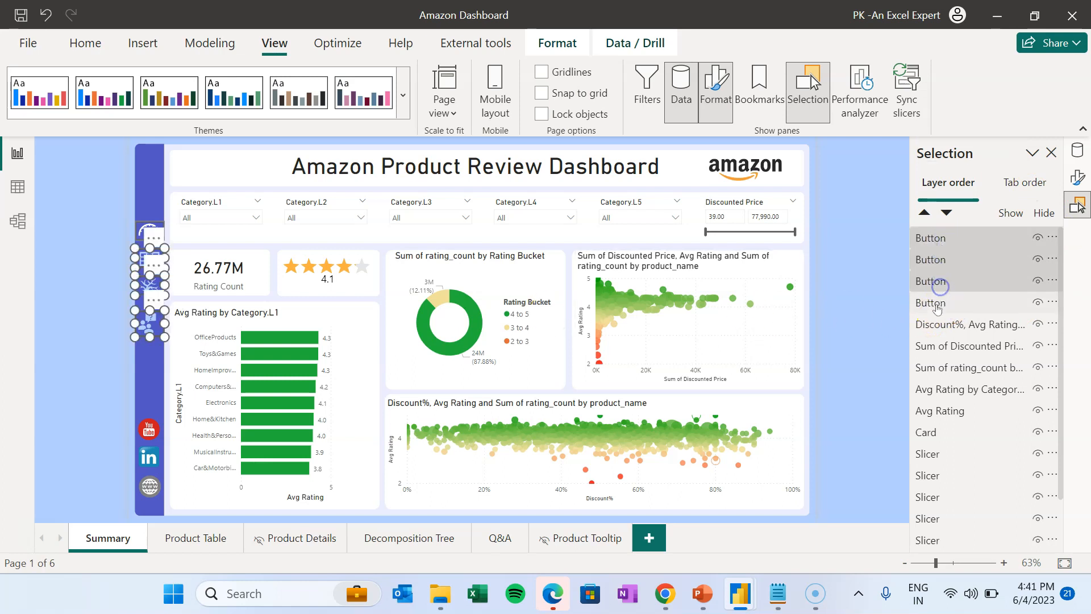
left_click(937, 305, "ctrl")
mouse_move(251, 405)
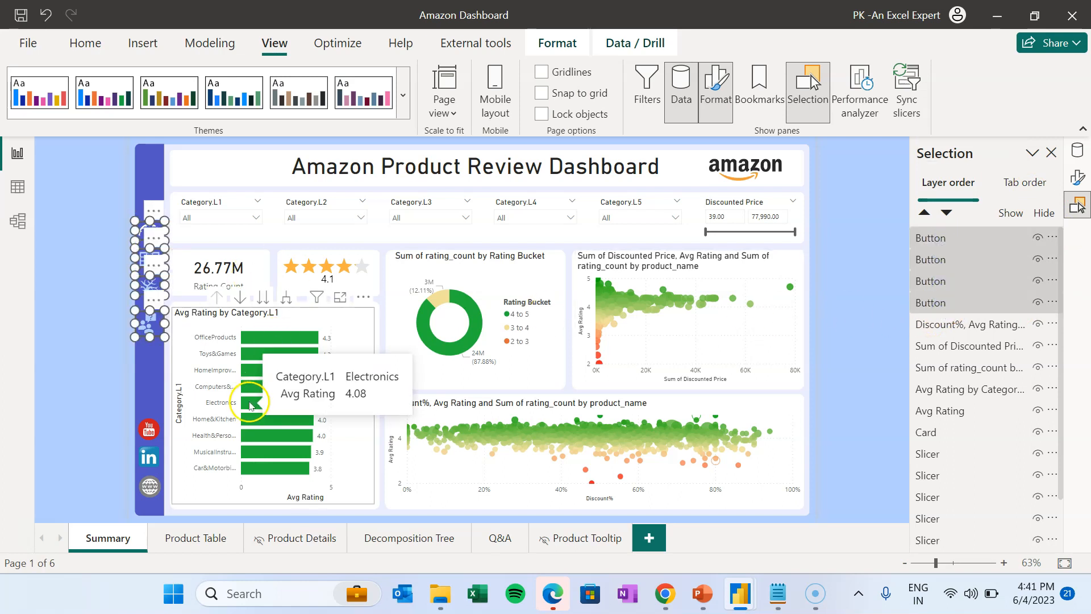
- Turn the buttons' border on and back off, then reopen the Selection pane
left_click(1051, 152)
left_click(1077, 175)
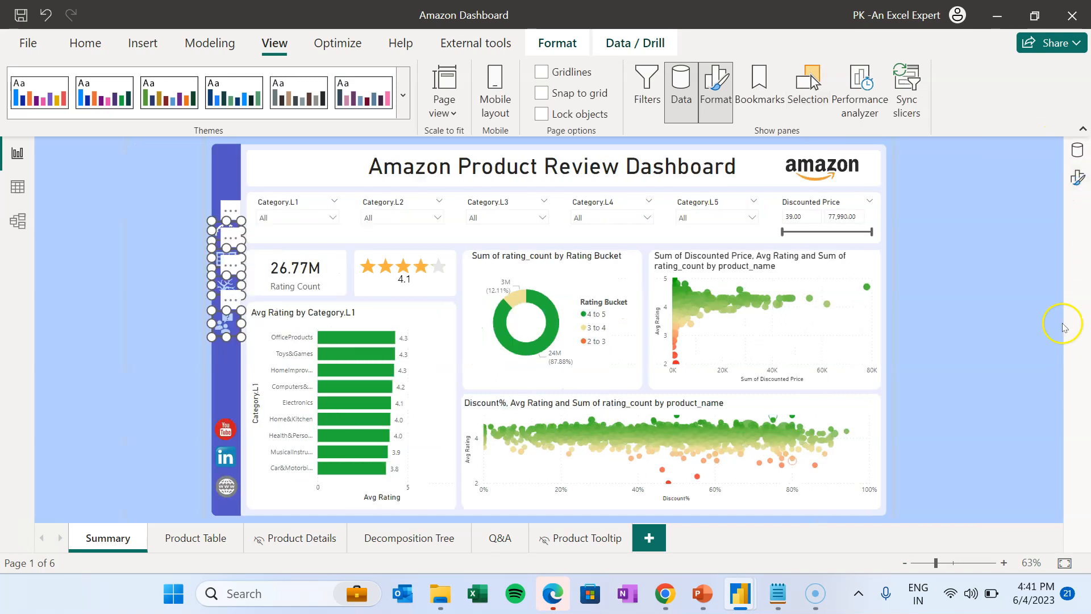
left_click(1076, 176)
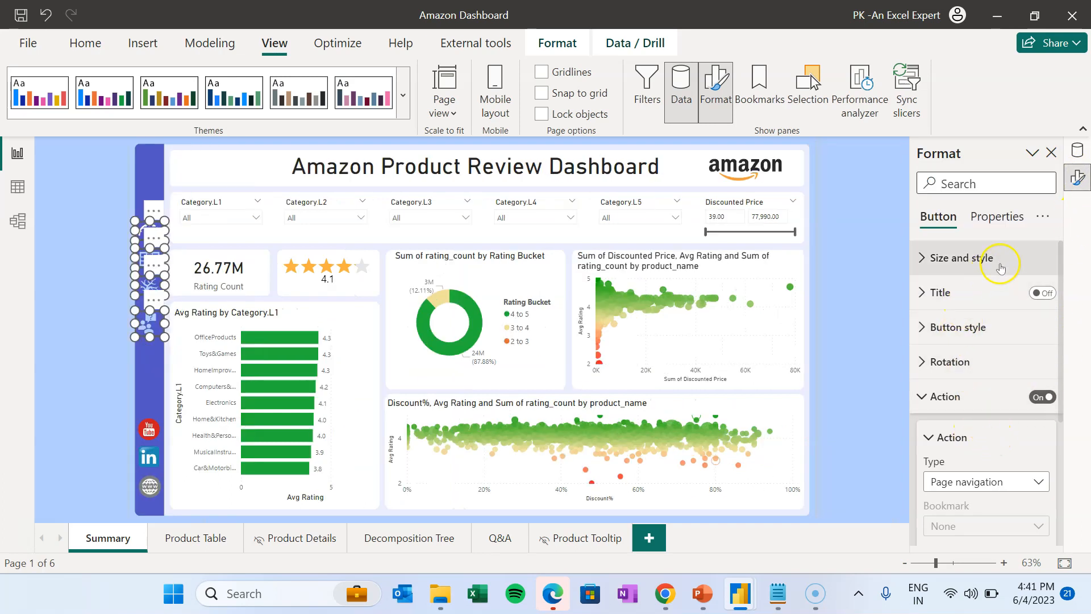
left_click(964, 179)
type("b")
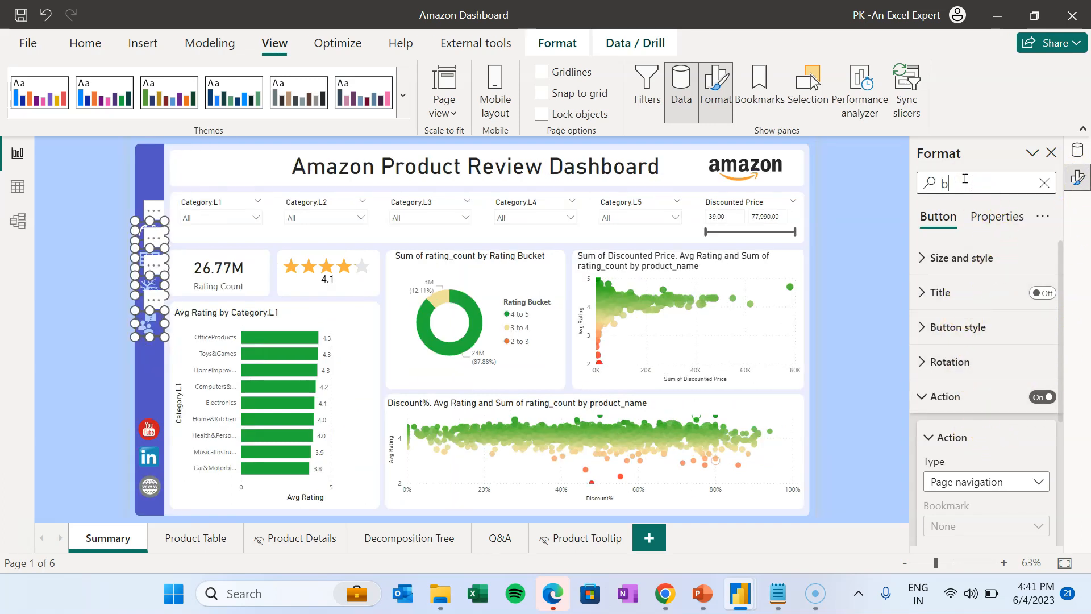
type("ord")
left_click(1036, 471)
left_click(1036, 473)
left_click(84, 222)
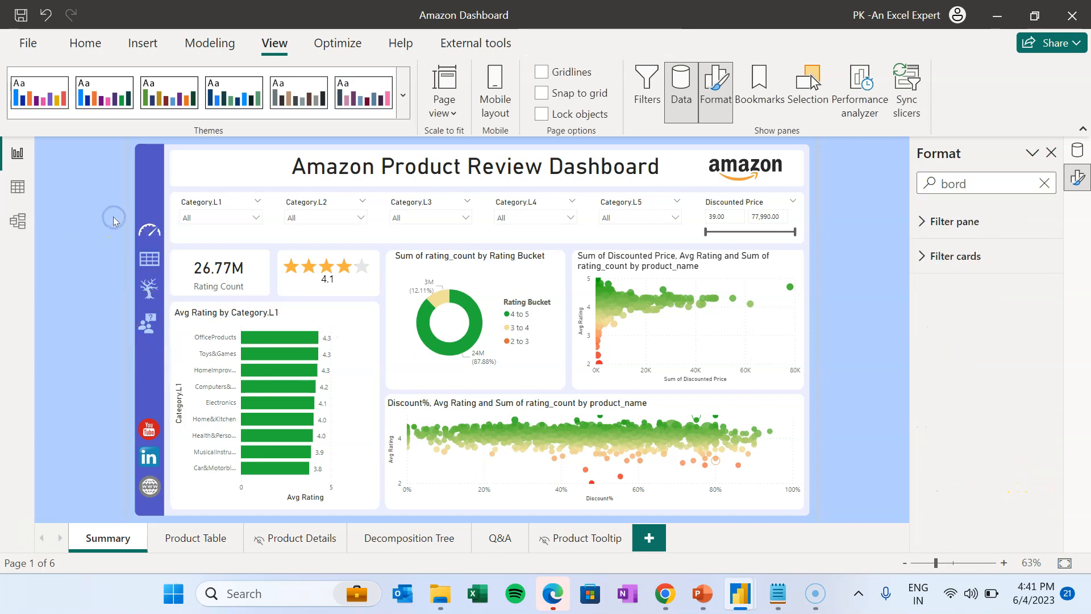
left_click(1052, 152)
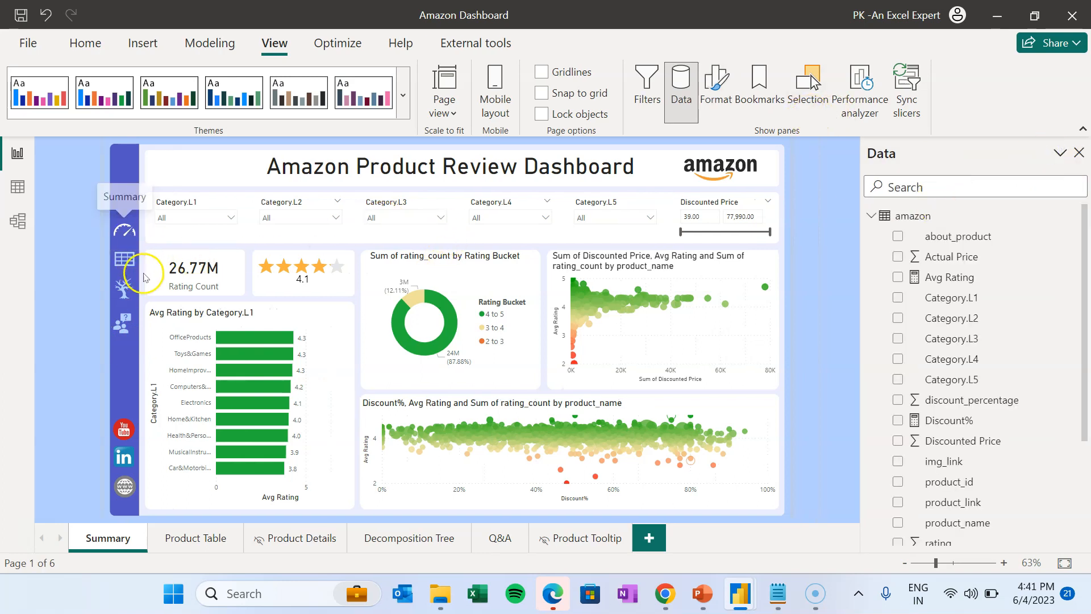
left_click(807, 90)
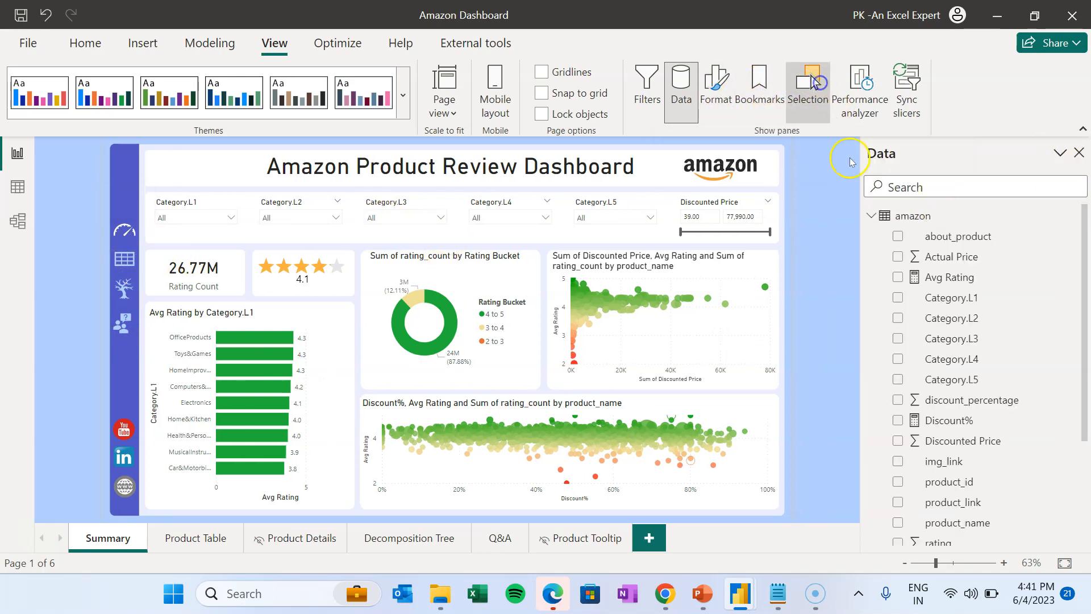
- Copy the four navigation buttons and paste them onto the Product Table page
left_click(943, 237)
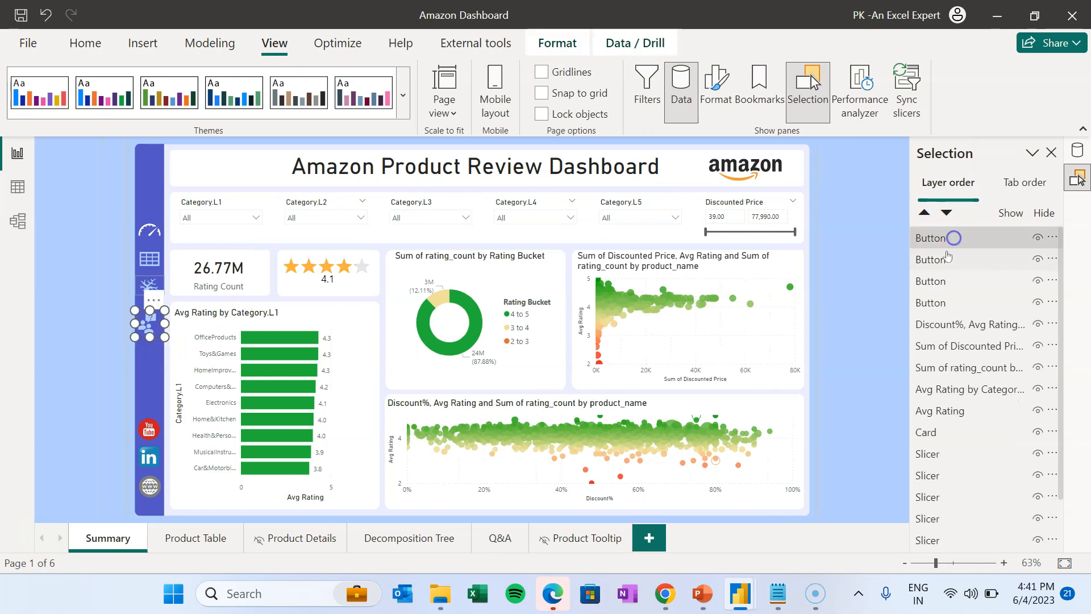
left_click(940, 259, "ctrl")
left_click(944, 281, "ctrl")
left_click(940, 302, "ctrl")
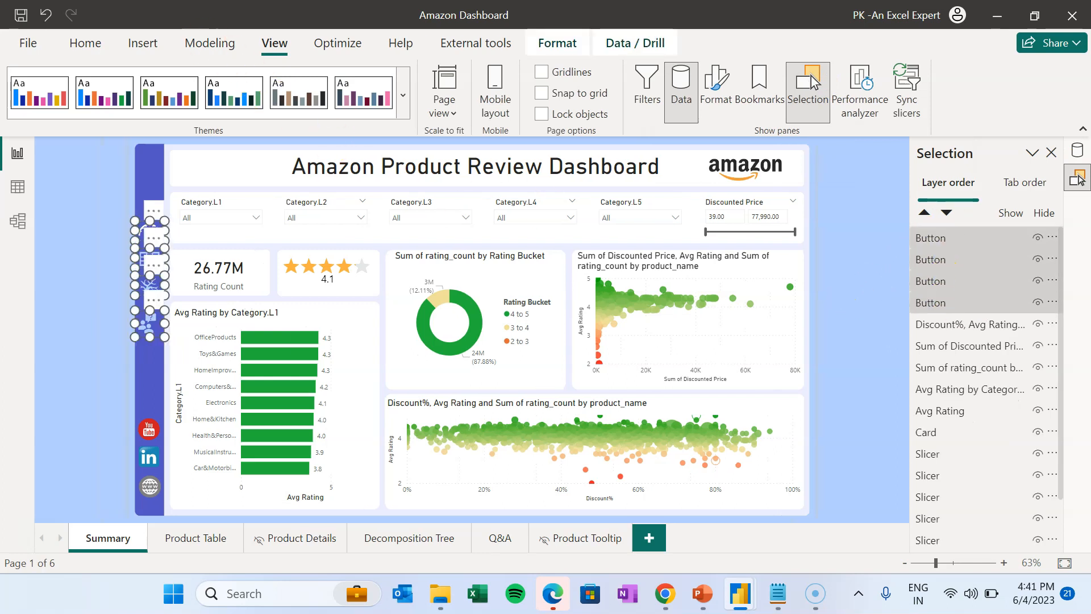
left_click(86, 44)
left_click(194, 544)
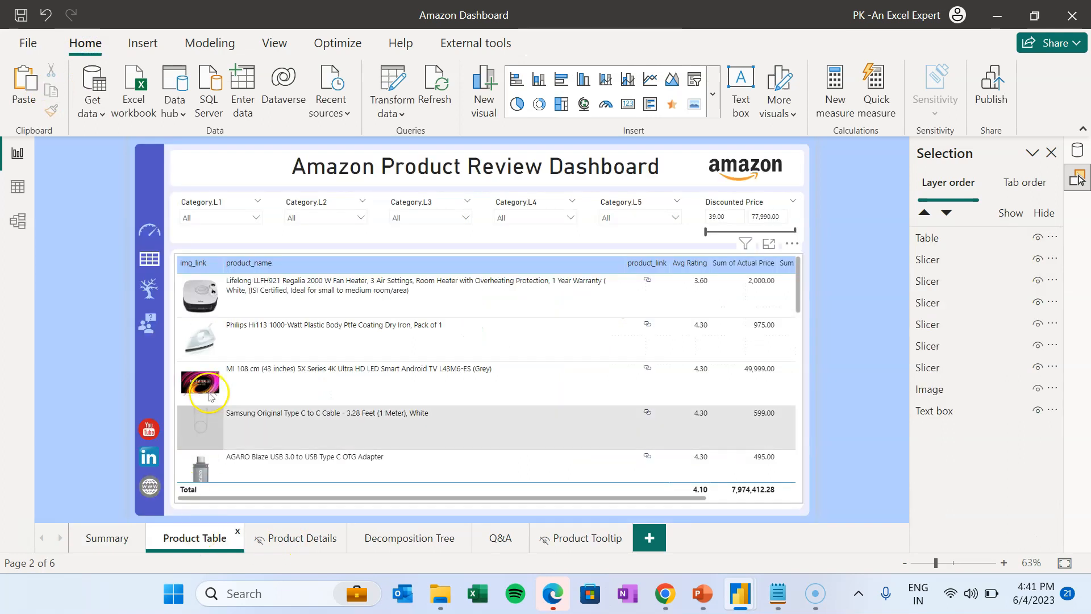
left_click(38, 89)
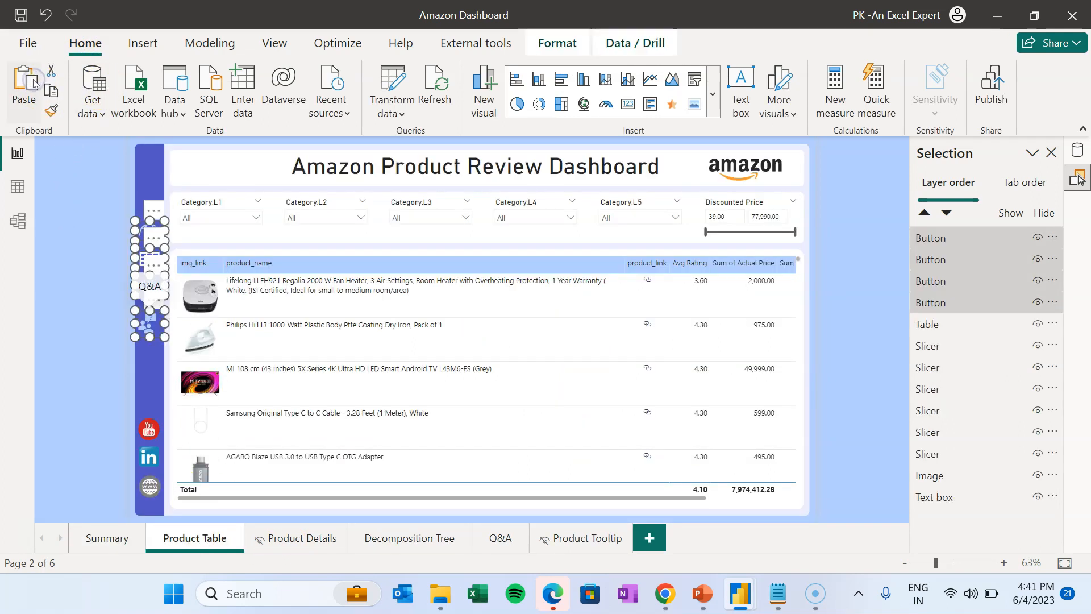
- On Product Table, set the gauge button's destination to Summary
left_click(959, 351)
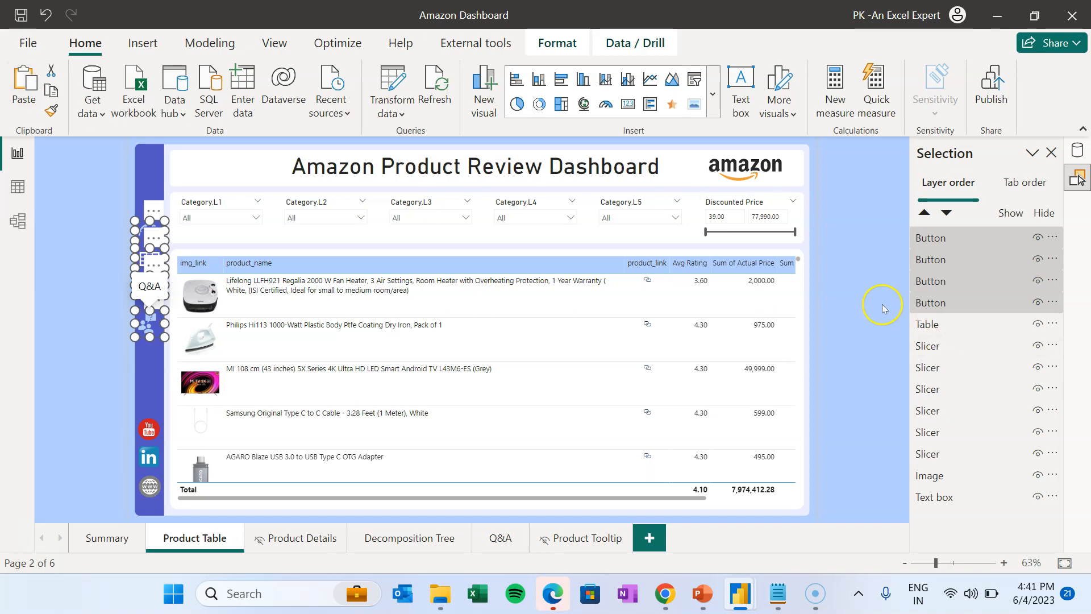
left_click(844, 236)
left_click(148, 226)
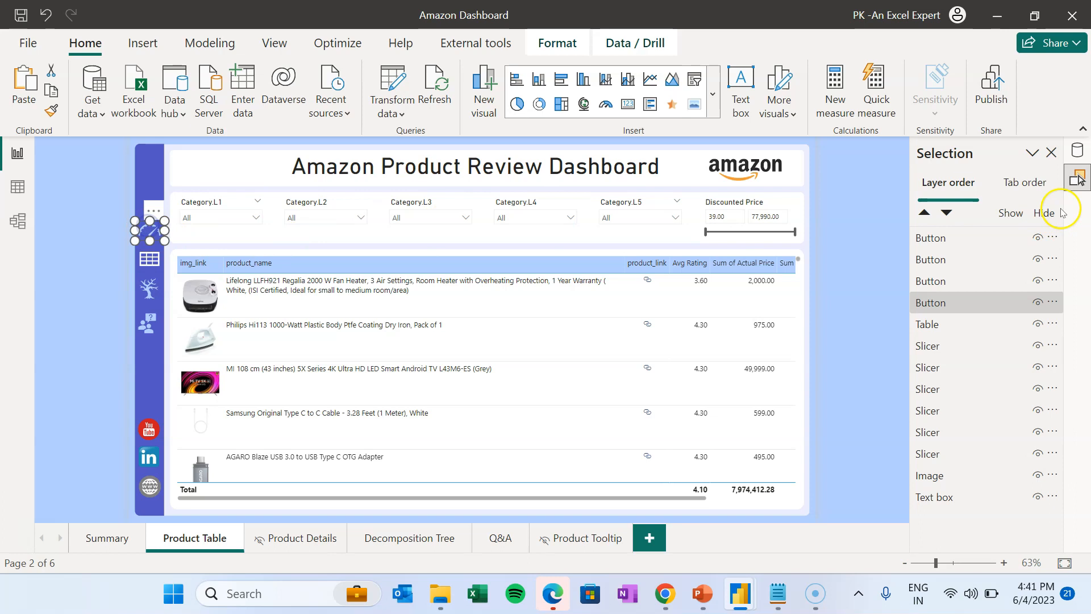
left_click(275, 43)
left_click(968, 409)
left_click(958, 397)
scroll(979, 399, "down", 2)
scroll(981, 399, "down", 1)
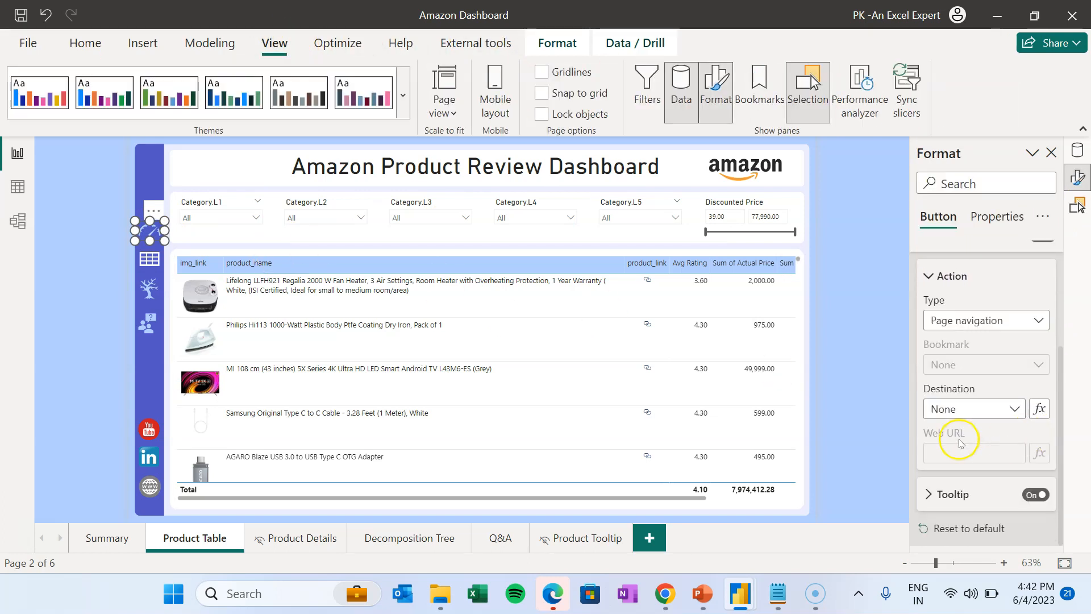
left_click(964, 413)
left_click(966, 450)
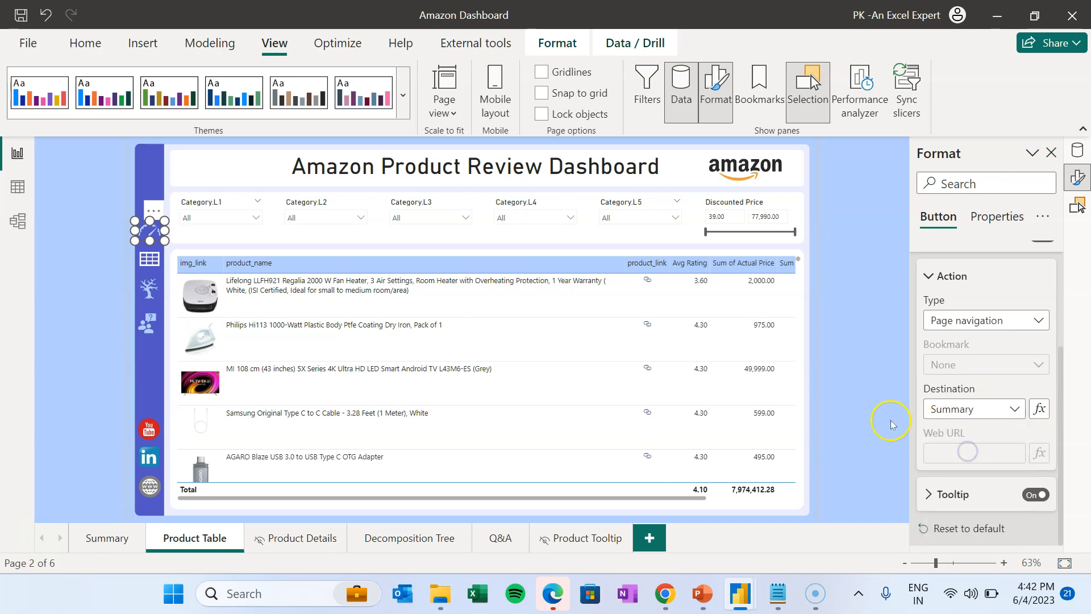
left_click(150, 258)
left_click(66, 270)
- Paste the buttons onto Product Details and set the gauge button's destination to Summary
left_click(313, 539)
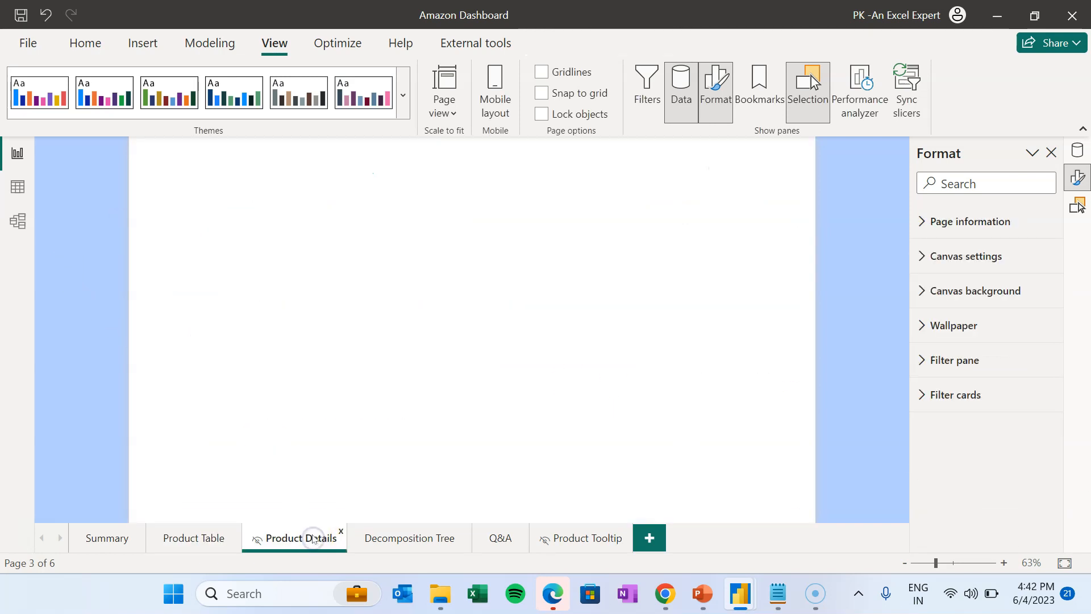
left_click(65, 46)
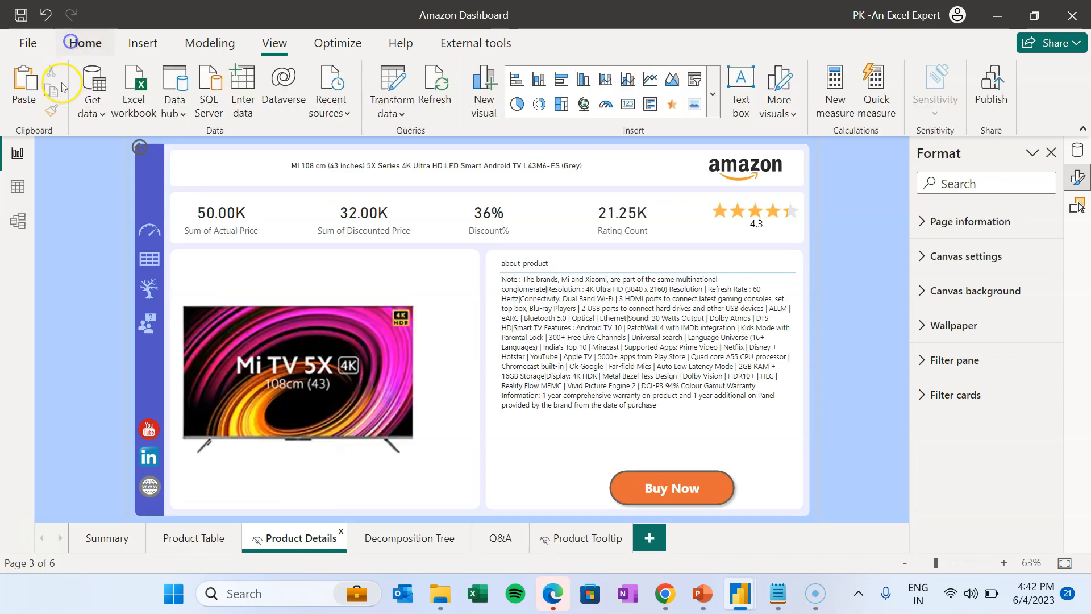
left_click(32, 82)
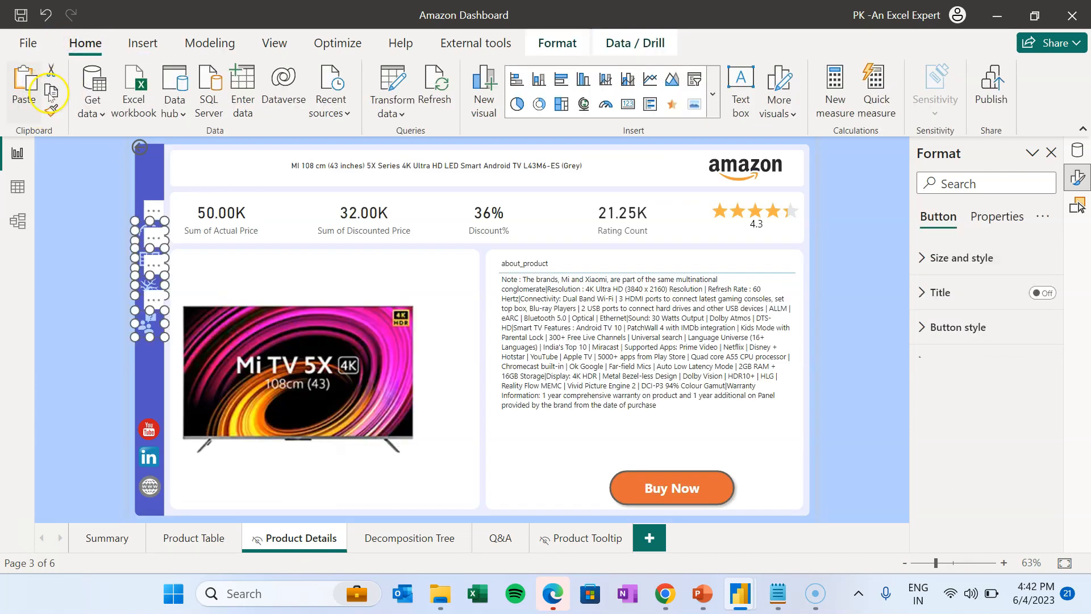
left_click(66, 240)
left_click(151, 231)
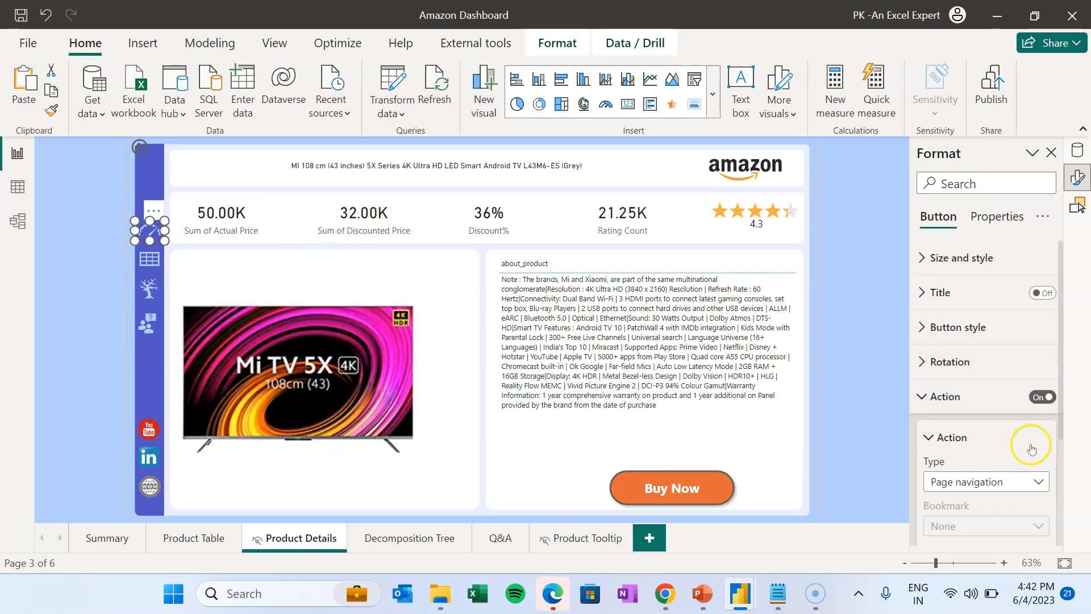
scroll(1029, 461, "down", 3)
left_click(966, 433)
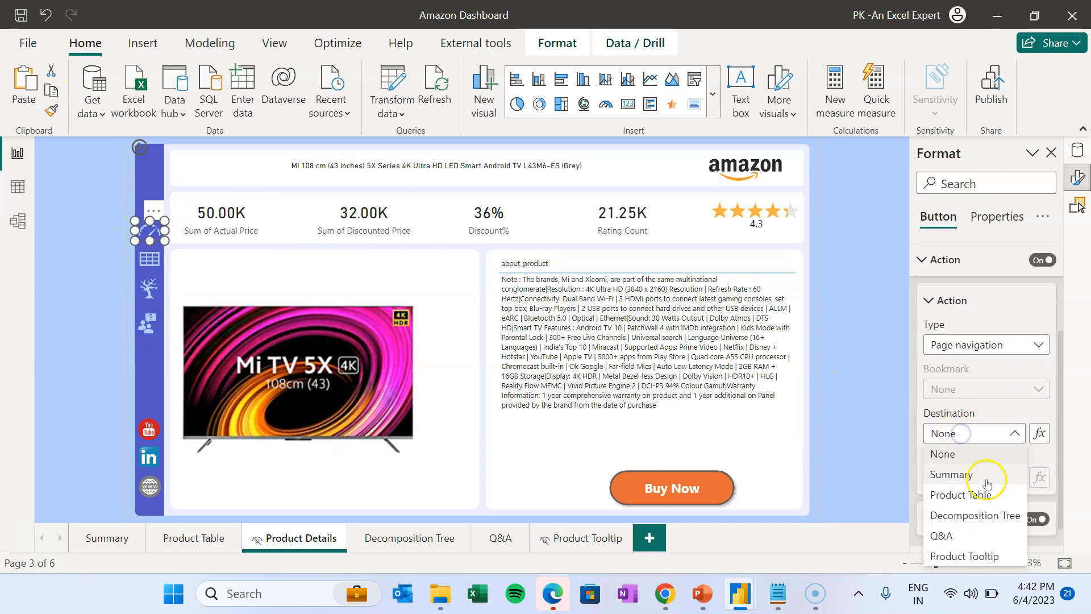
left_click(966, 475)
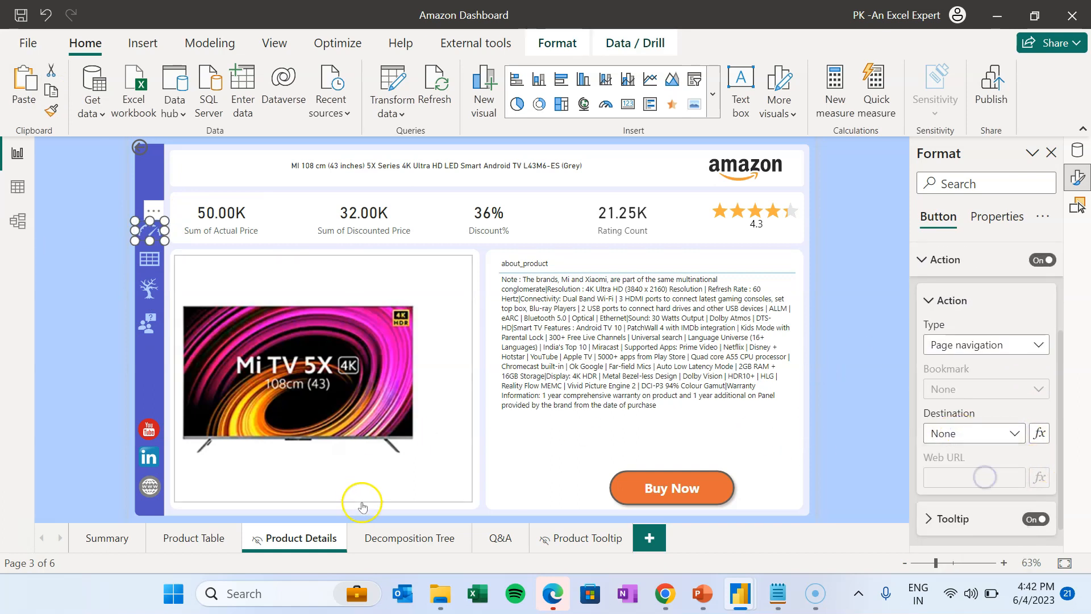
- Paste the buttons onto Decomposition Tree and set the gauge button's destination to Summary
left_click(408, 539)
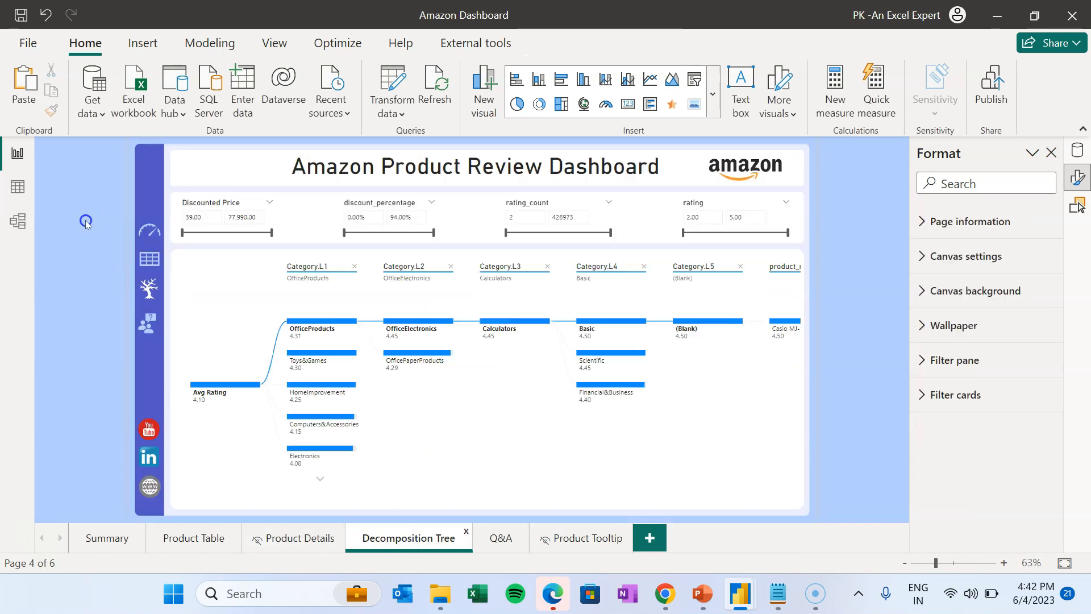
left_click(22, 82)
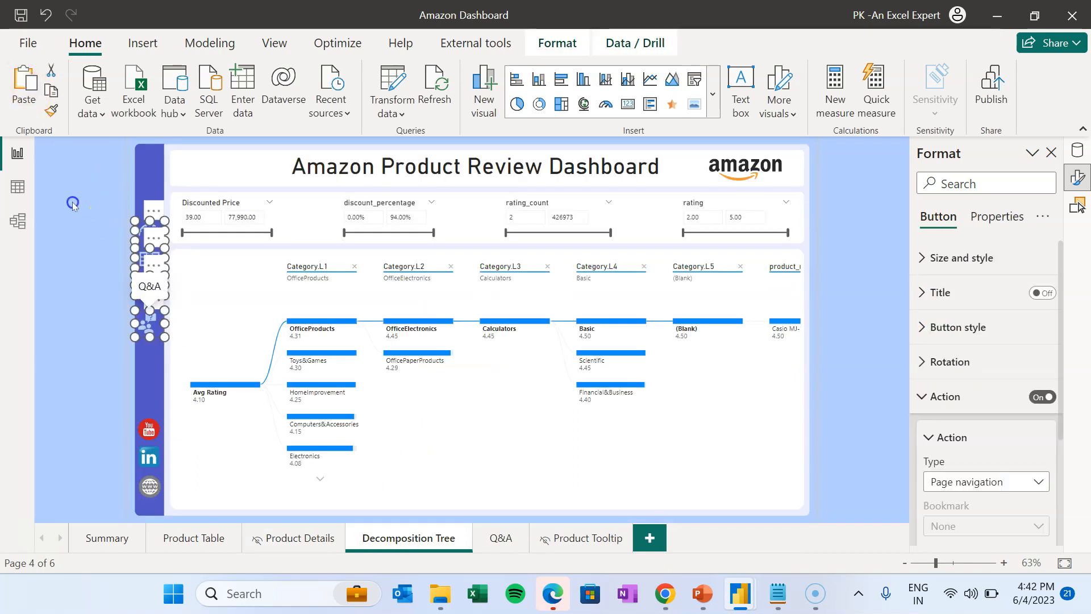
left_click(145, 230)
scroll(1043, 449, "down", 5)
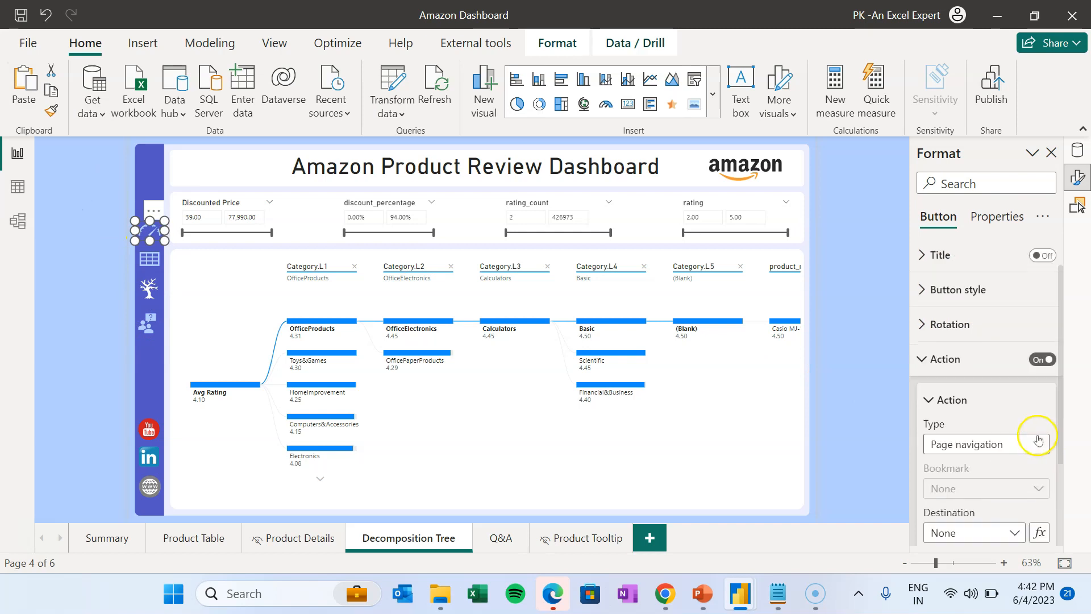
left_click(977, 410)
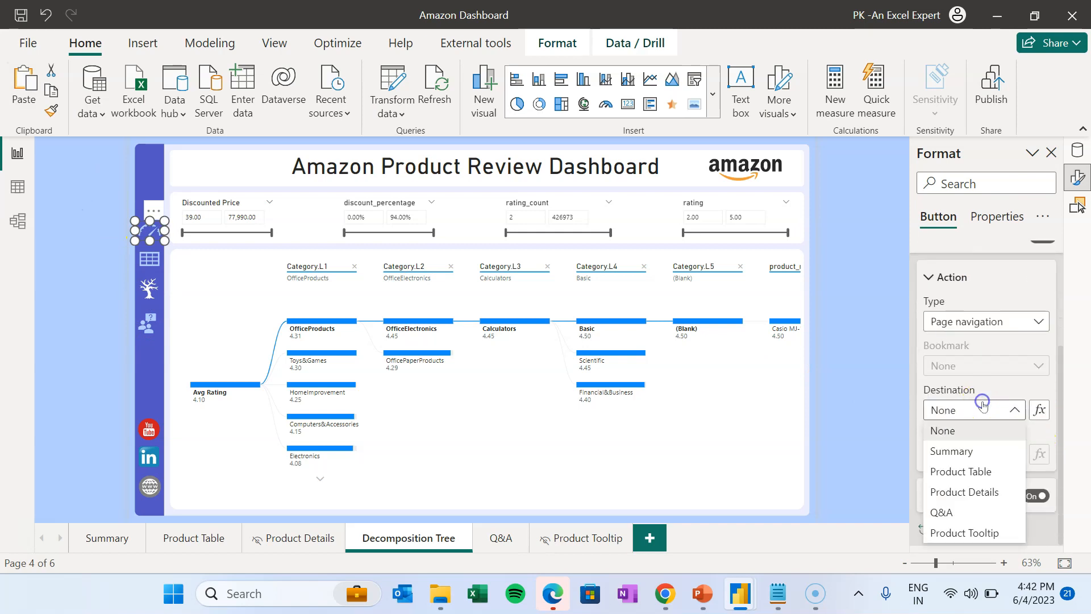
left_click(972, 450)
- Paste the buttons onto the Q&A page and check the Summary button's destination
left_click(507, 542)
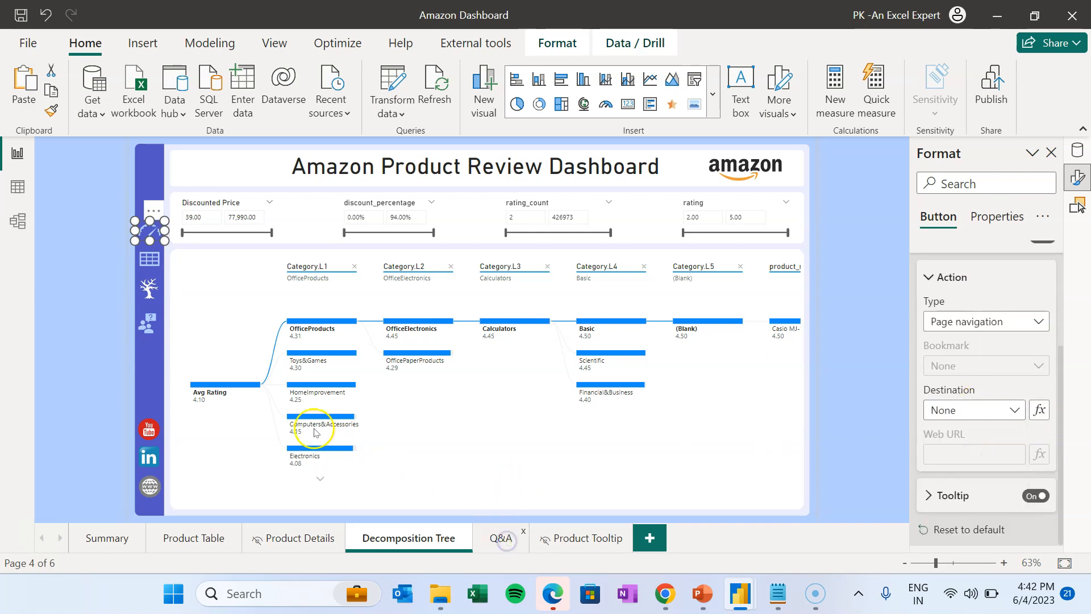
left_click(21, 82)
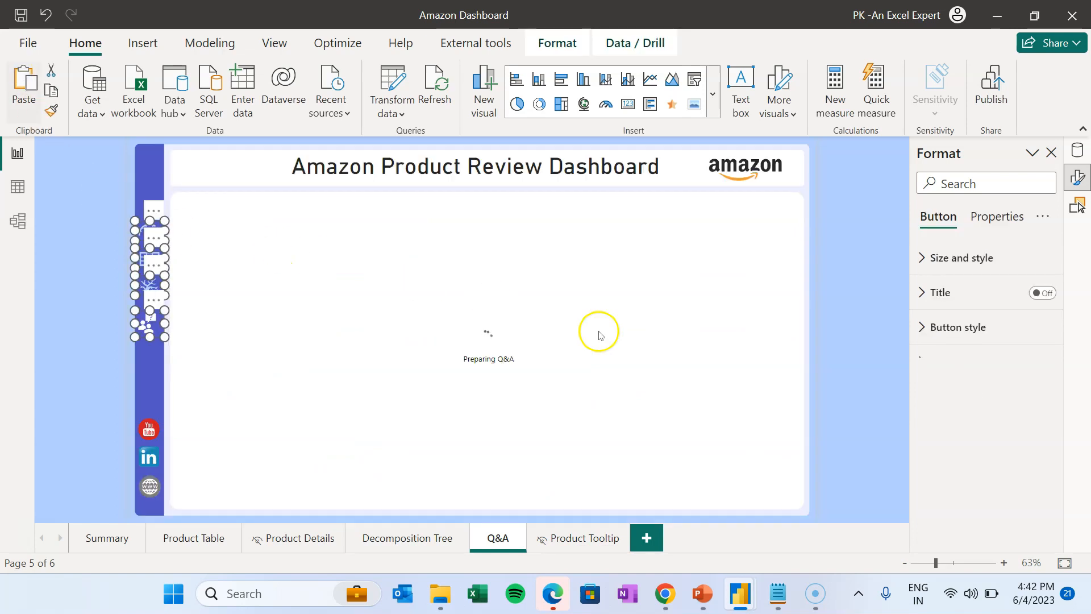
left_click(852, 310)
left_click(151, 258, "ctrl")
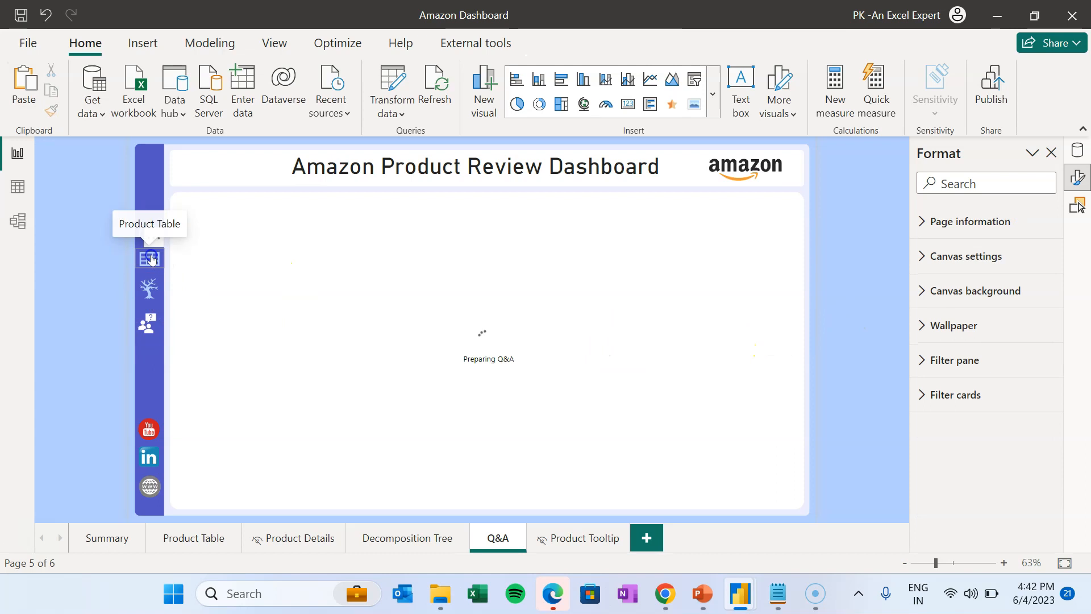
left_click(103, 232)
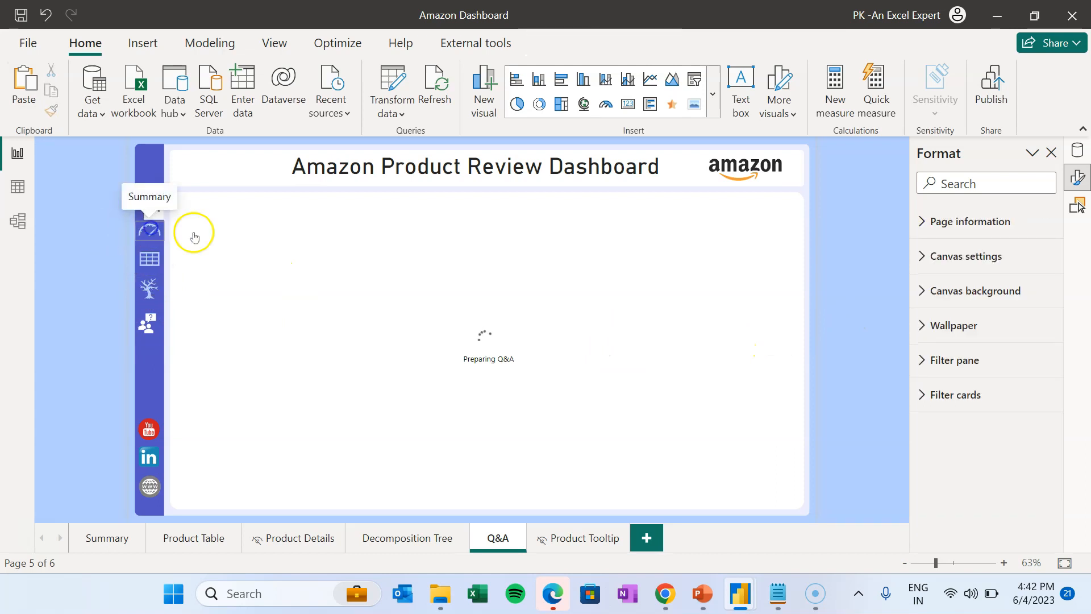
scroll(1024, 464, "down", 2)
left_click(975, 459)
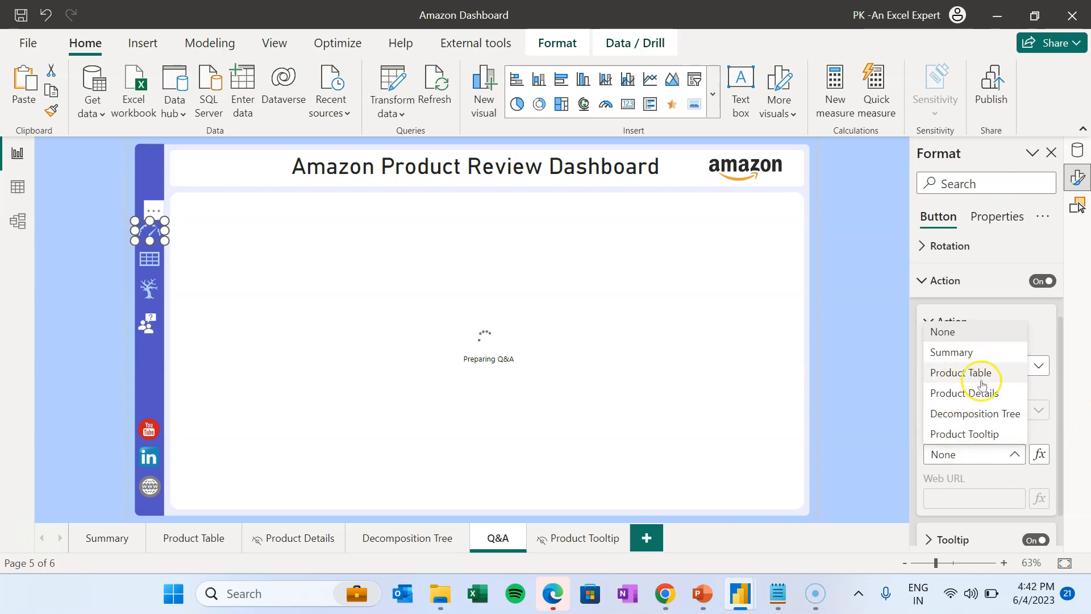
left_click(866, 327)
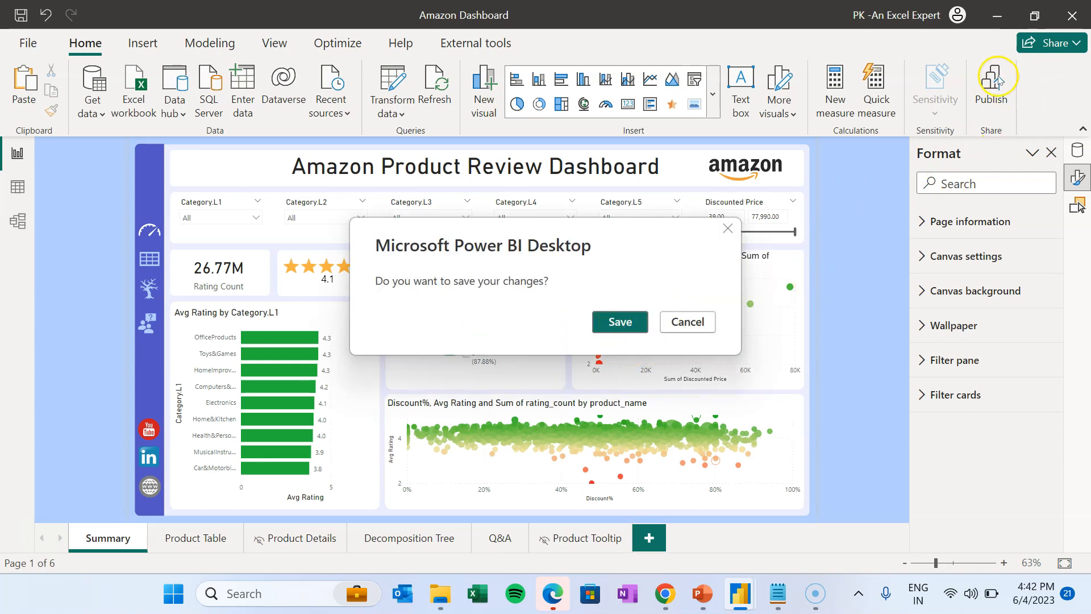
- Save the Amazon Dashboard, publish it to My workspace, and open it in Power BI Service
left_click(615, 323)
left_click(893, 290)
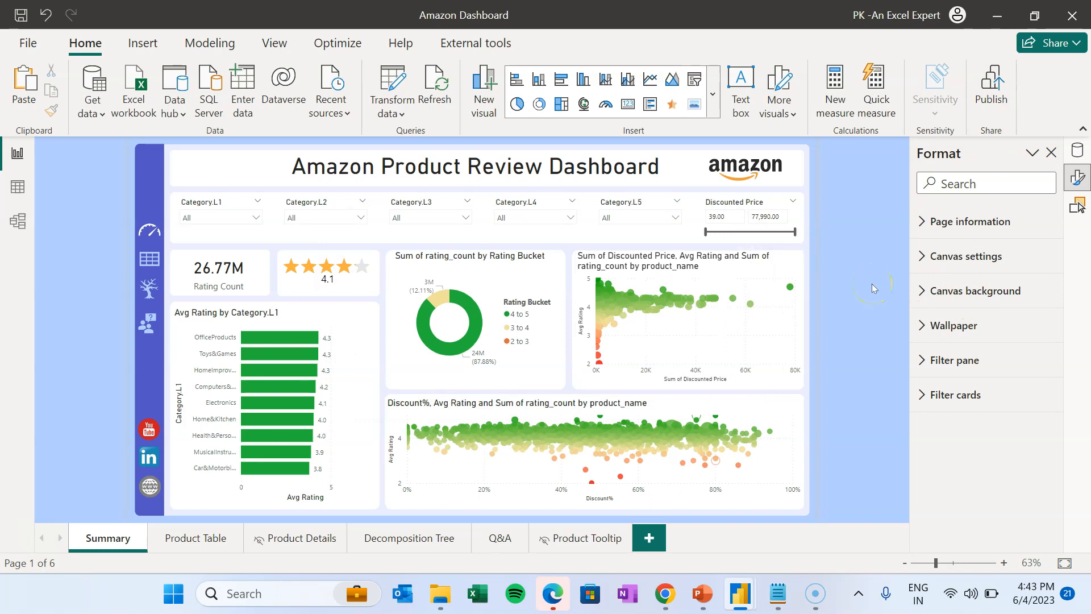
left_click(677, 409)
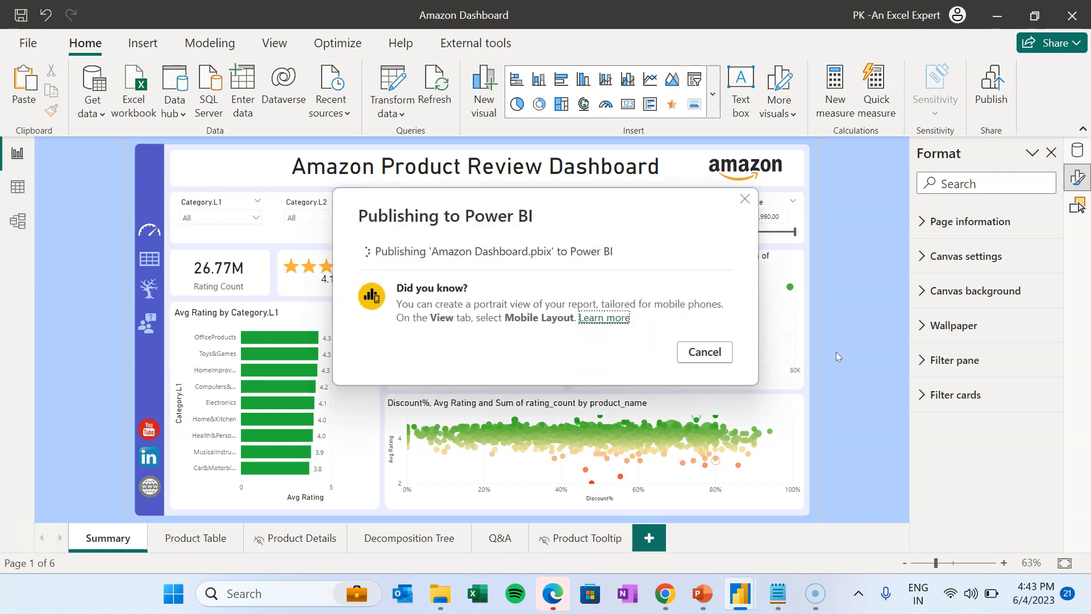
left_click(484, 277)
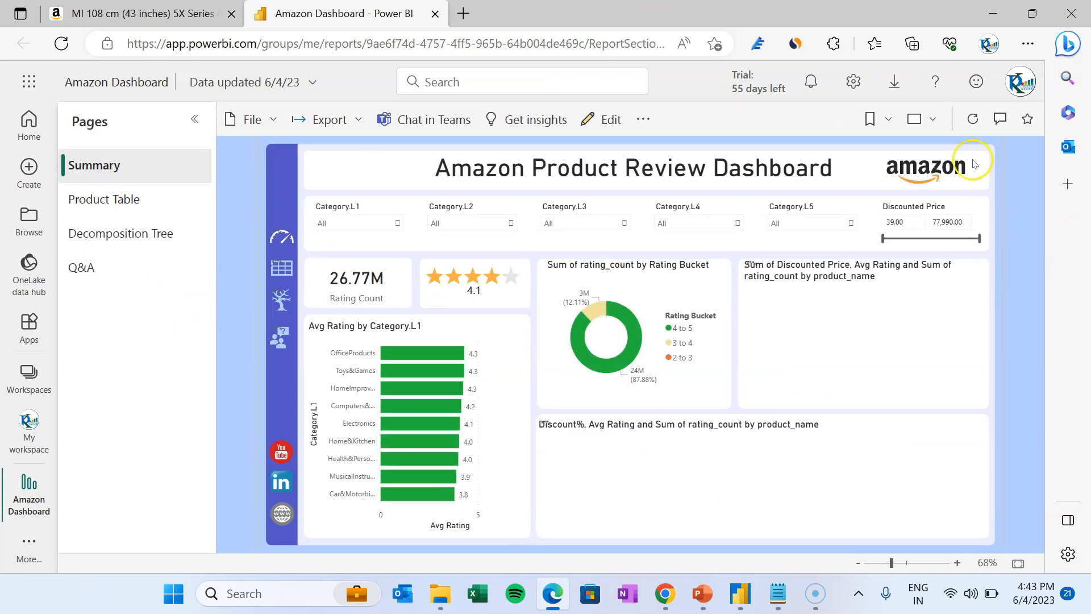
- Show the report full screen and test the Product Table, Decomposition Tree, Q&A and Summary buttons
left_click(932, 120)
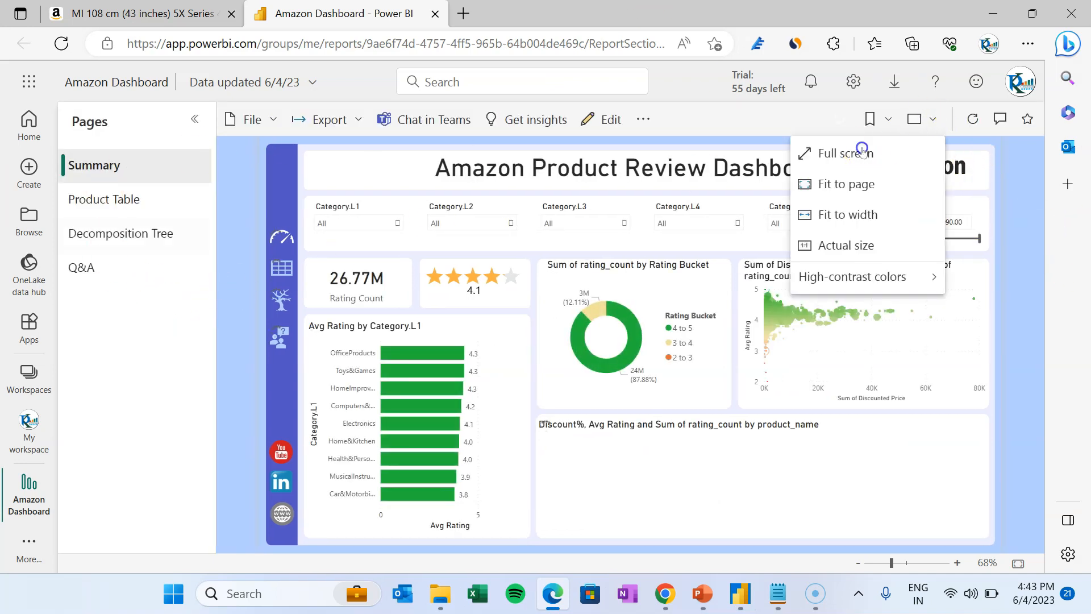
left_click(836, 154)
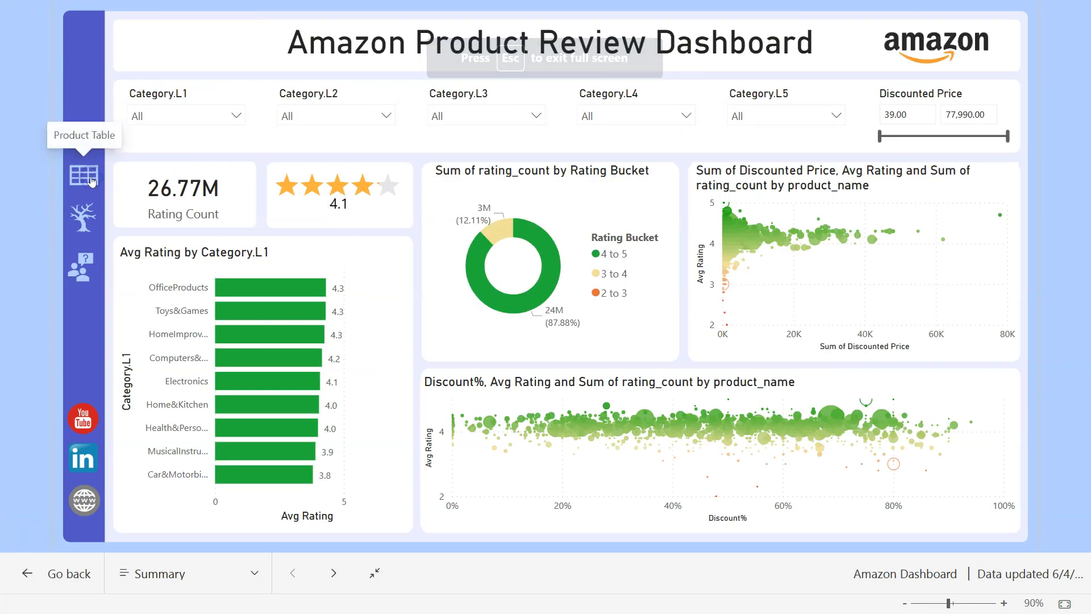
left_click(90, 173)
left_click(77, 223)
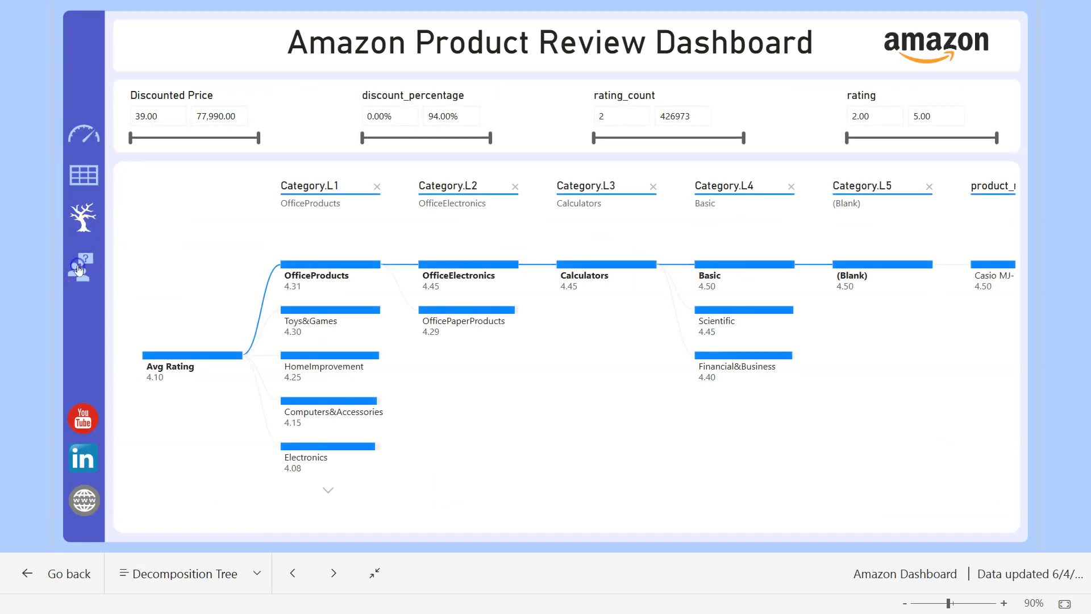
left_click(79, 270)
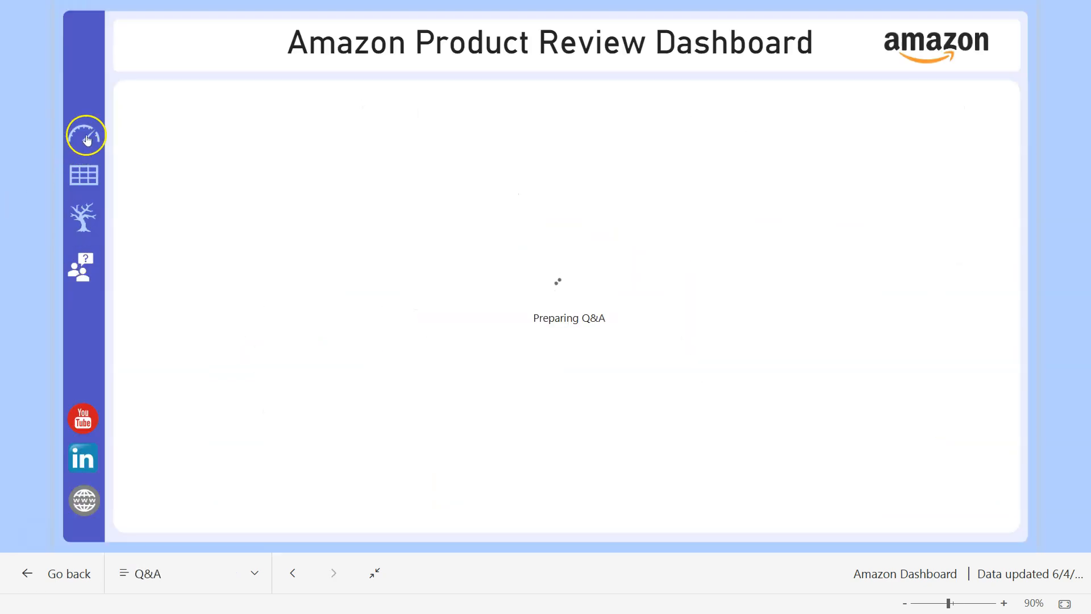
left_click(87, 139)
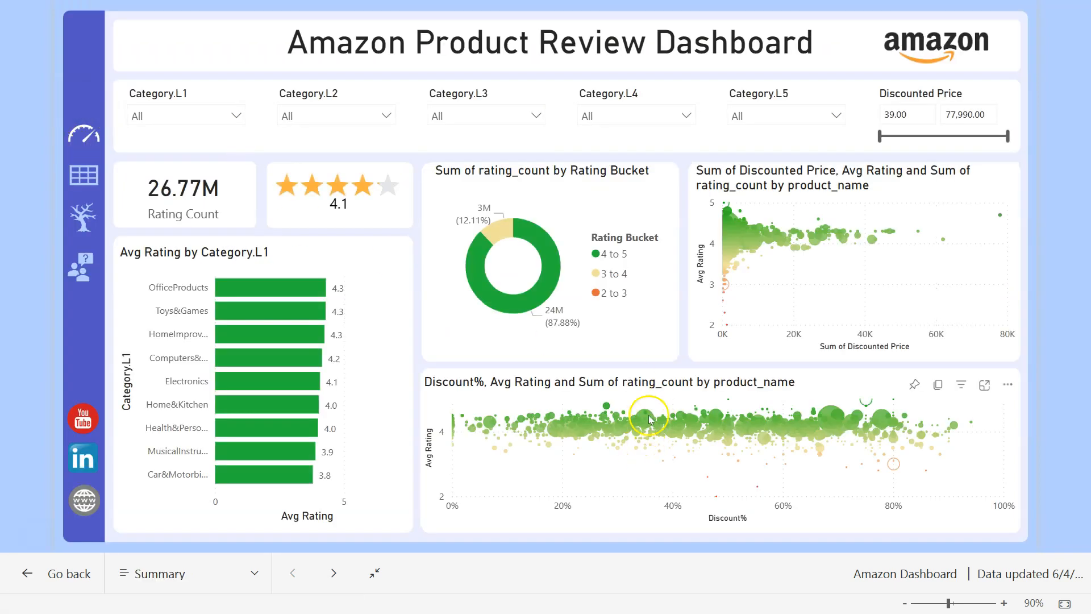
mouse_move(650, 419)
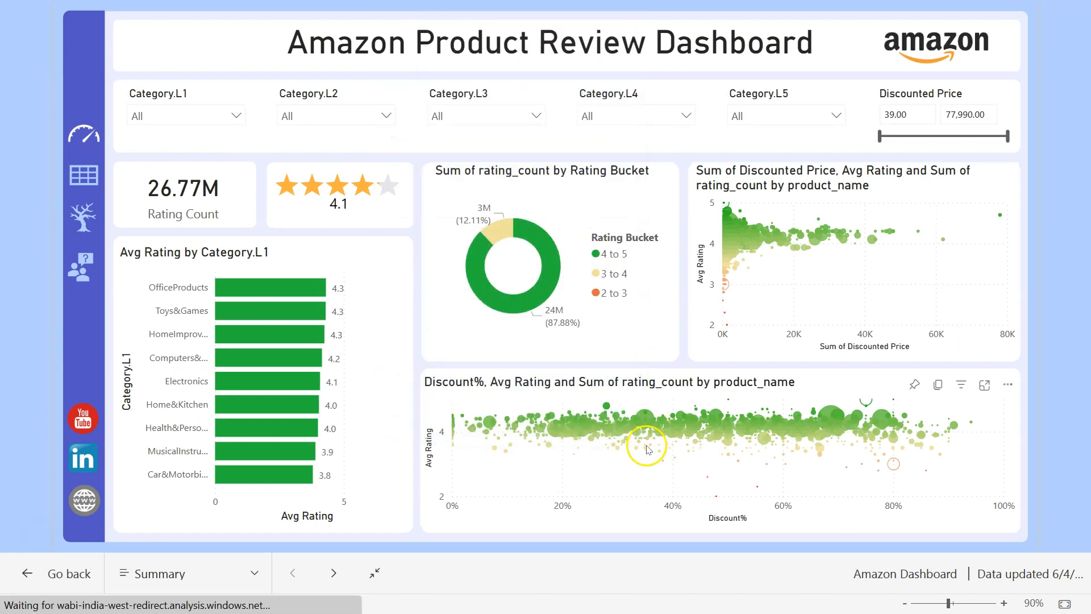
mouse_move(646, 448)
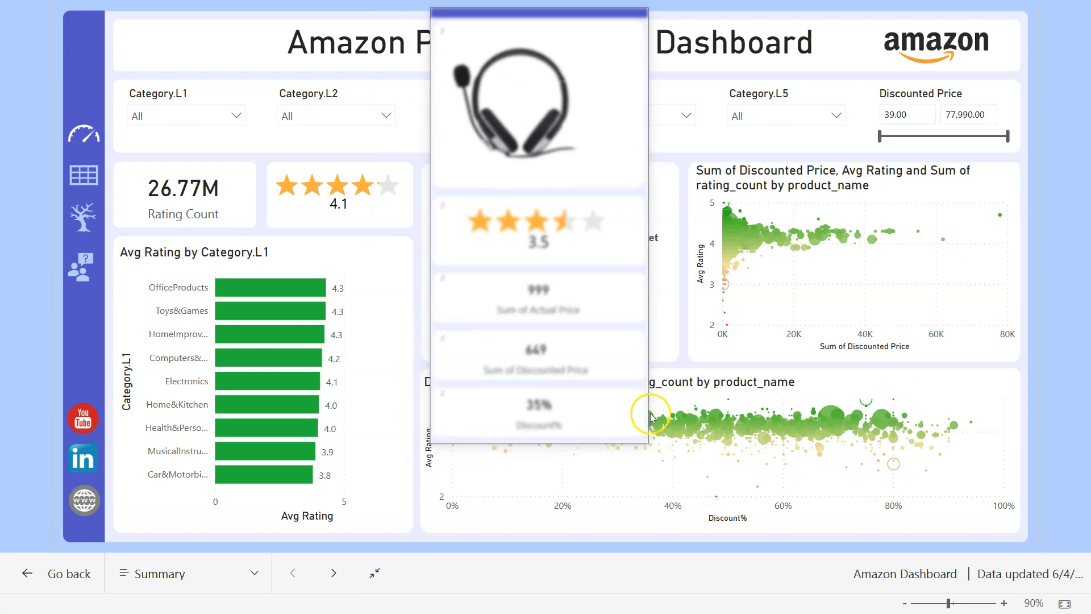
- Drill through from the HDMI cable's scatter bubble to its Product Details page
right_click(831, 414)
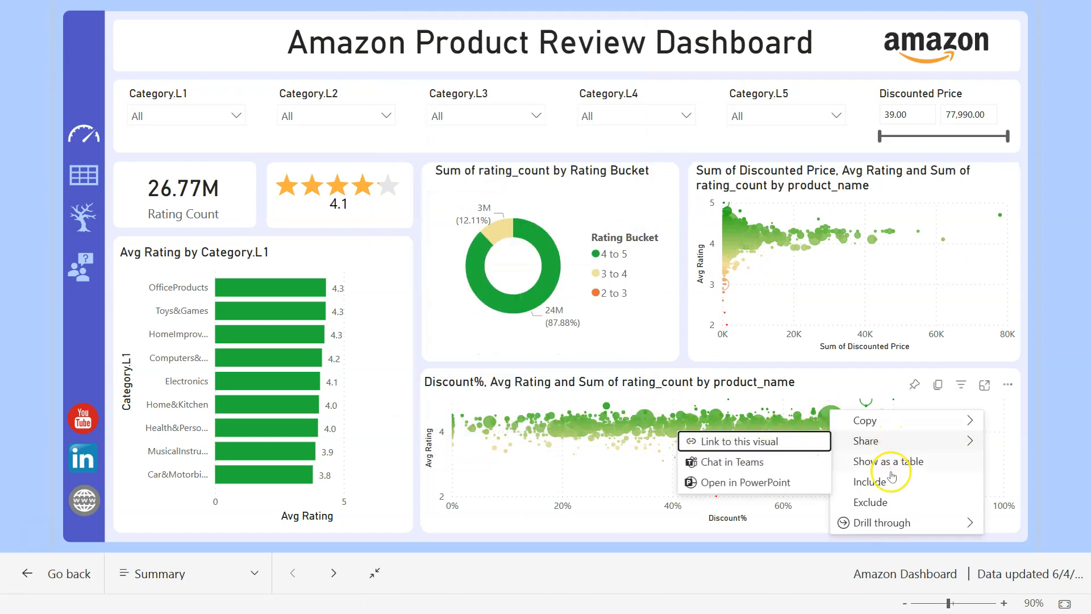
mouse_move(844, 521)
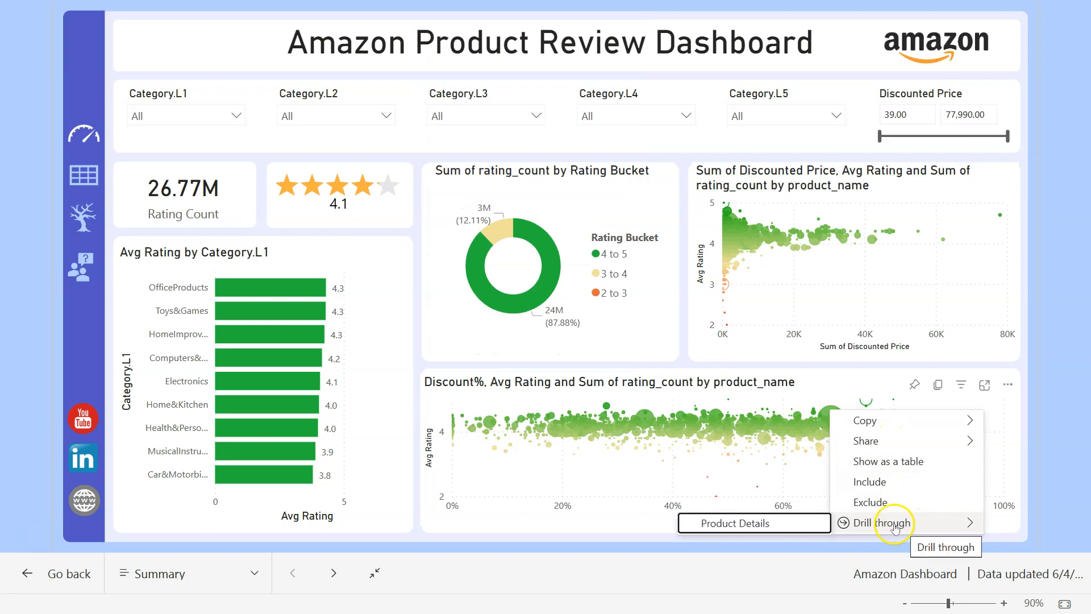
left_click(786, 519)
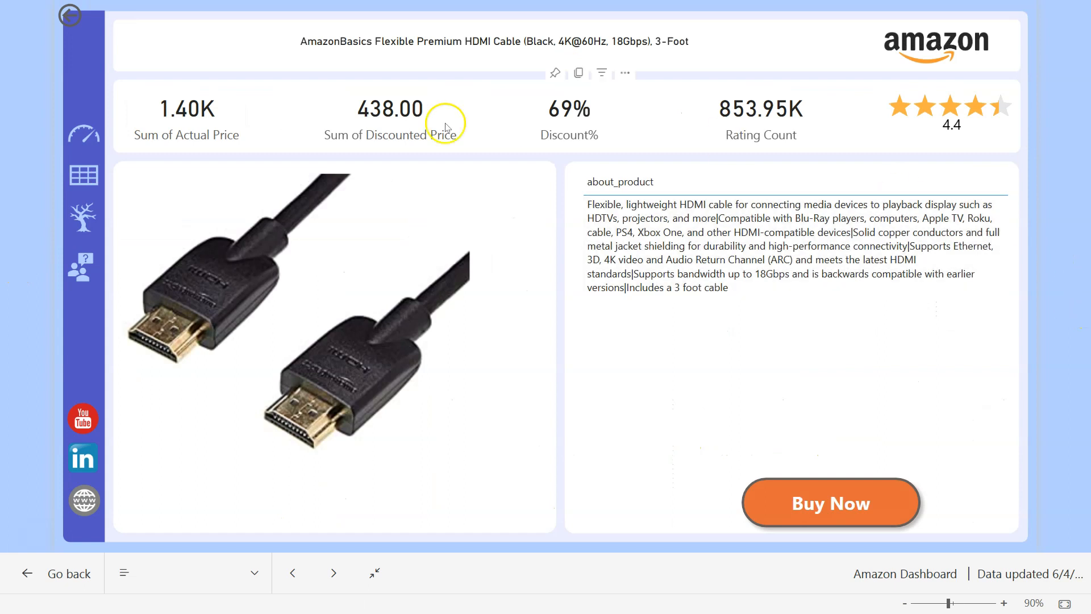
- Check Buy Now opens the HDMI cable's Amazon page, then return to the Summary page
left_click(828, 503)
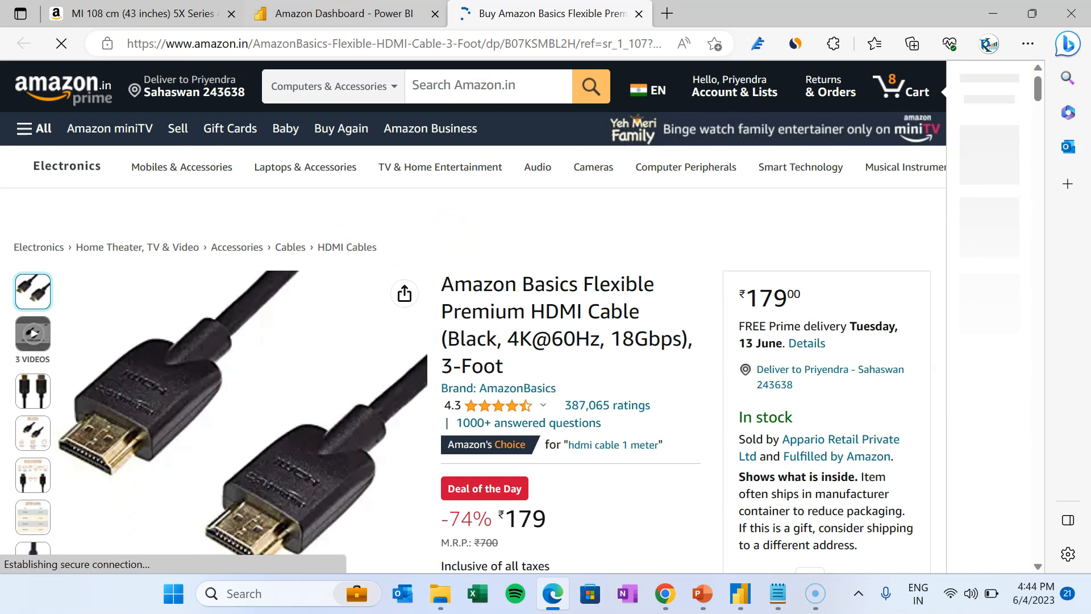
left_click(354, 15)
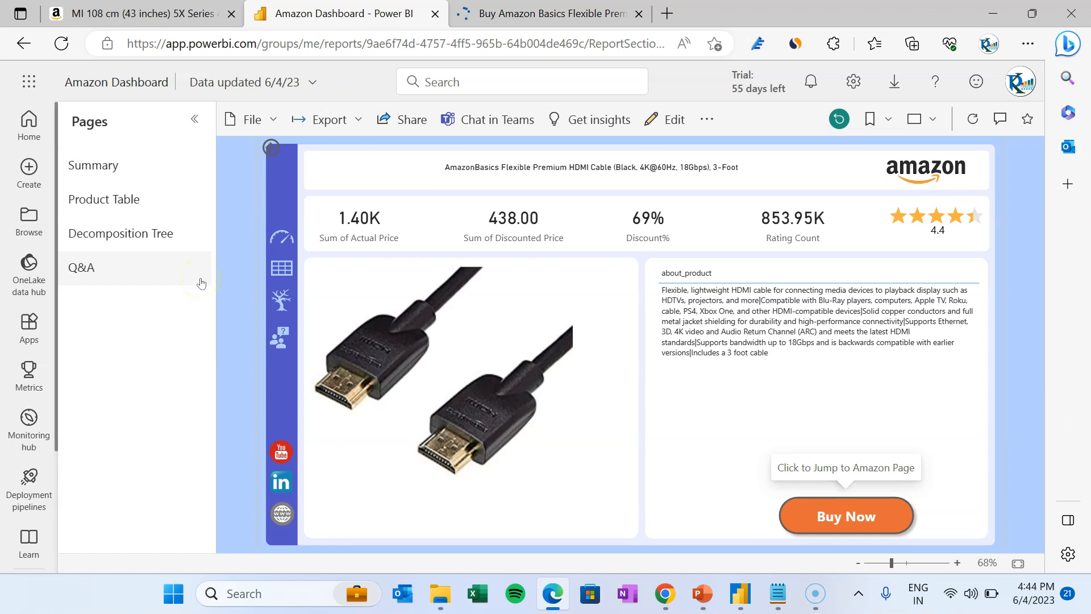
left_click(104, 166)
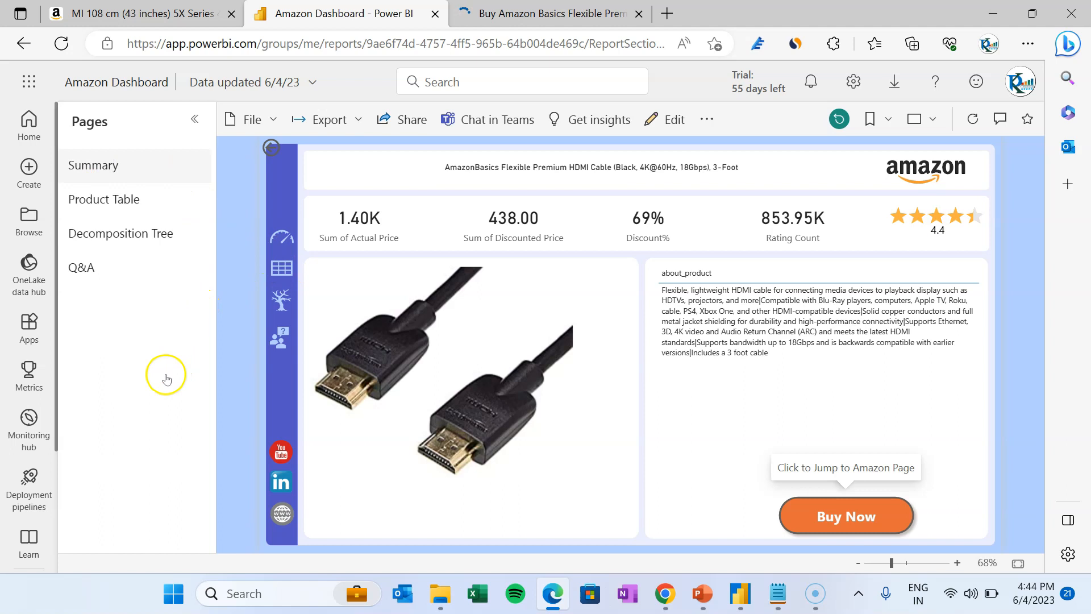